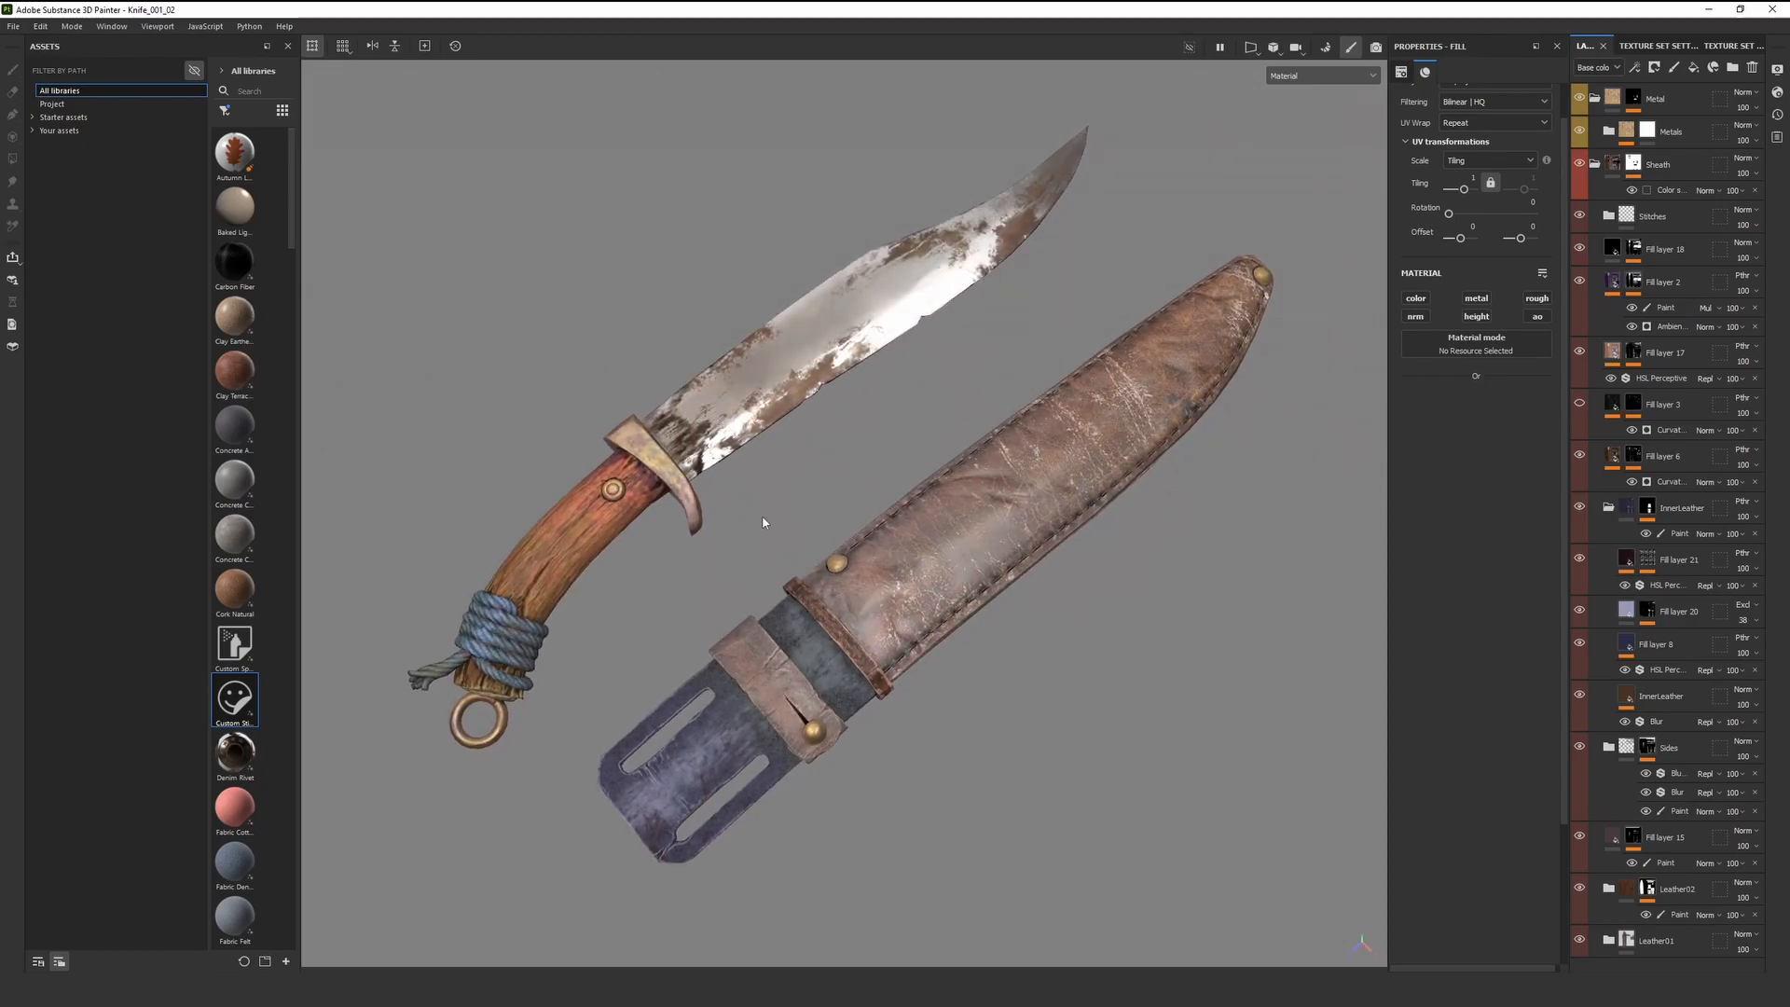
Cycle the viewport through the individual texture channels of the knife and sheath, back to base color
alt+drag(716, 610, 776, 579)
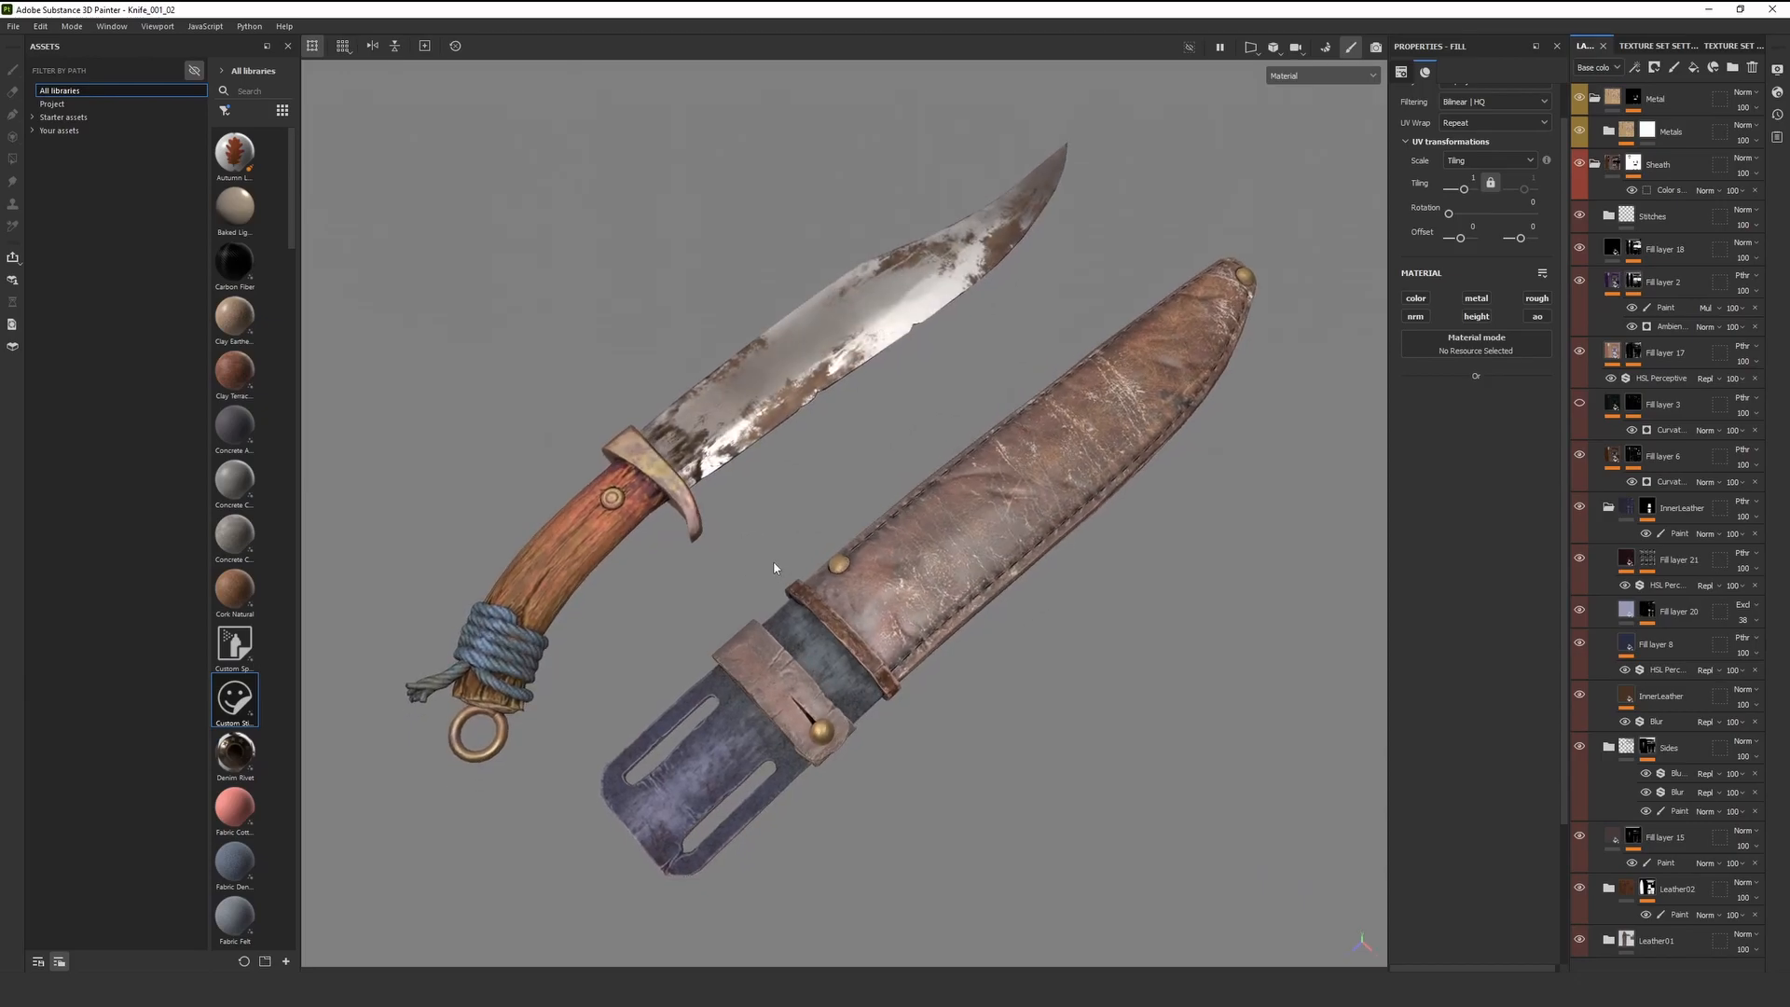
alt+drag(786, 467, 911, 522)
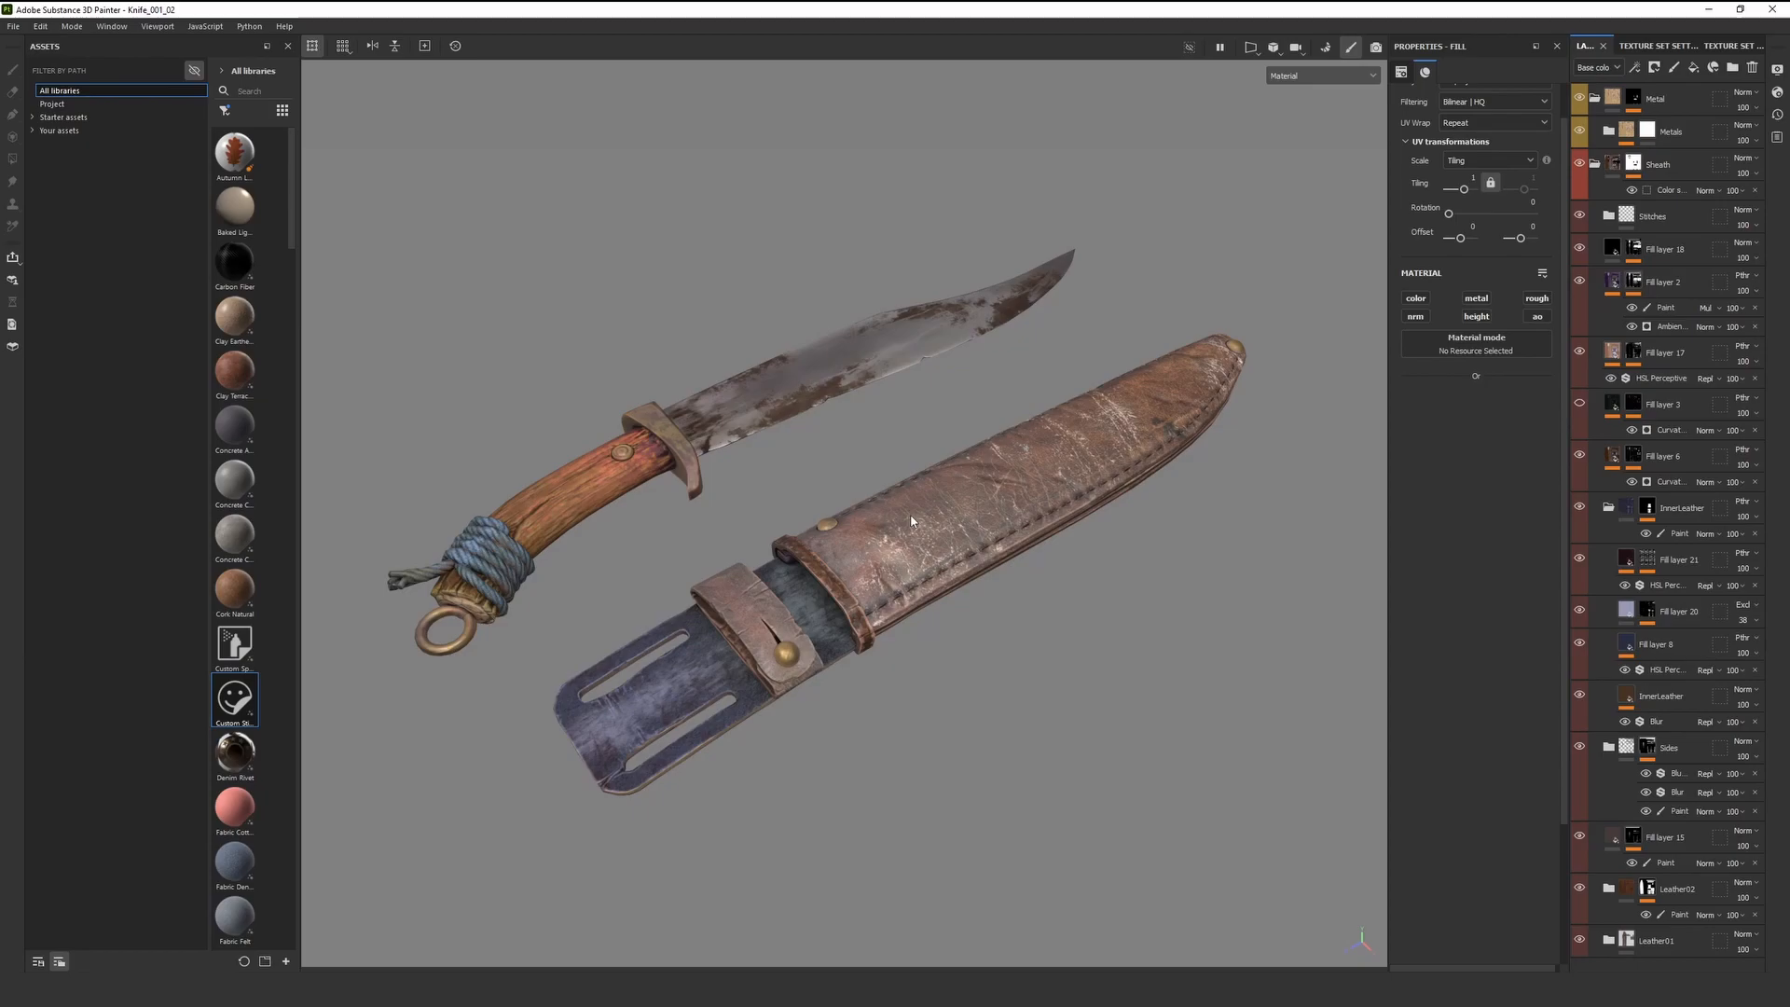
alt+drag(1025, 442, 890, 610)
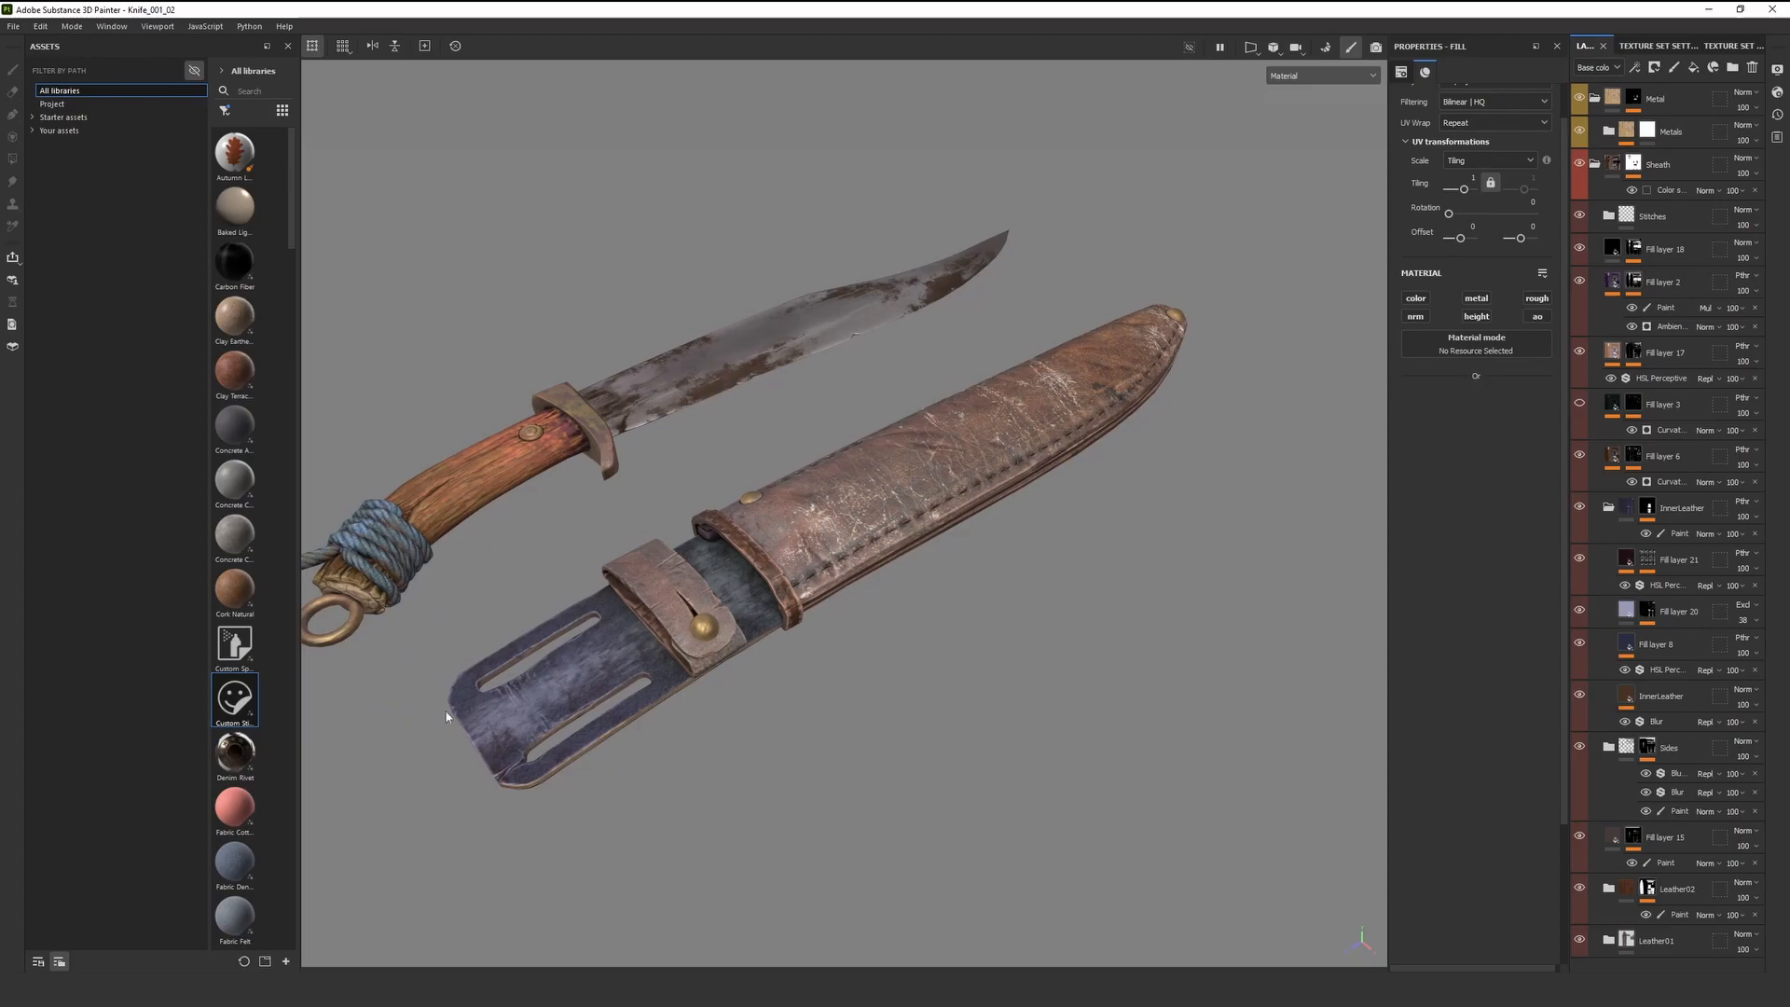
key(c)
key(c)
alt+drag(1014, 613, 934, 597)
key(c)
key(c)
key(c)
key(shift+c)
key(shift+c)
key(shift+c)
key(shift+c)
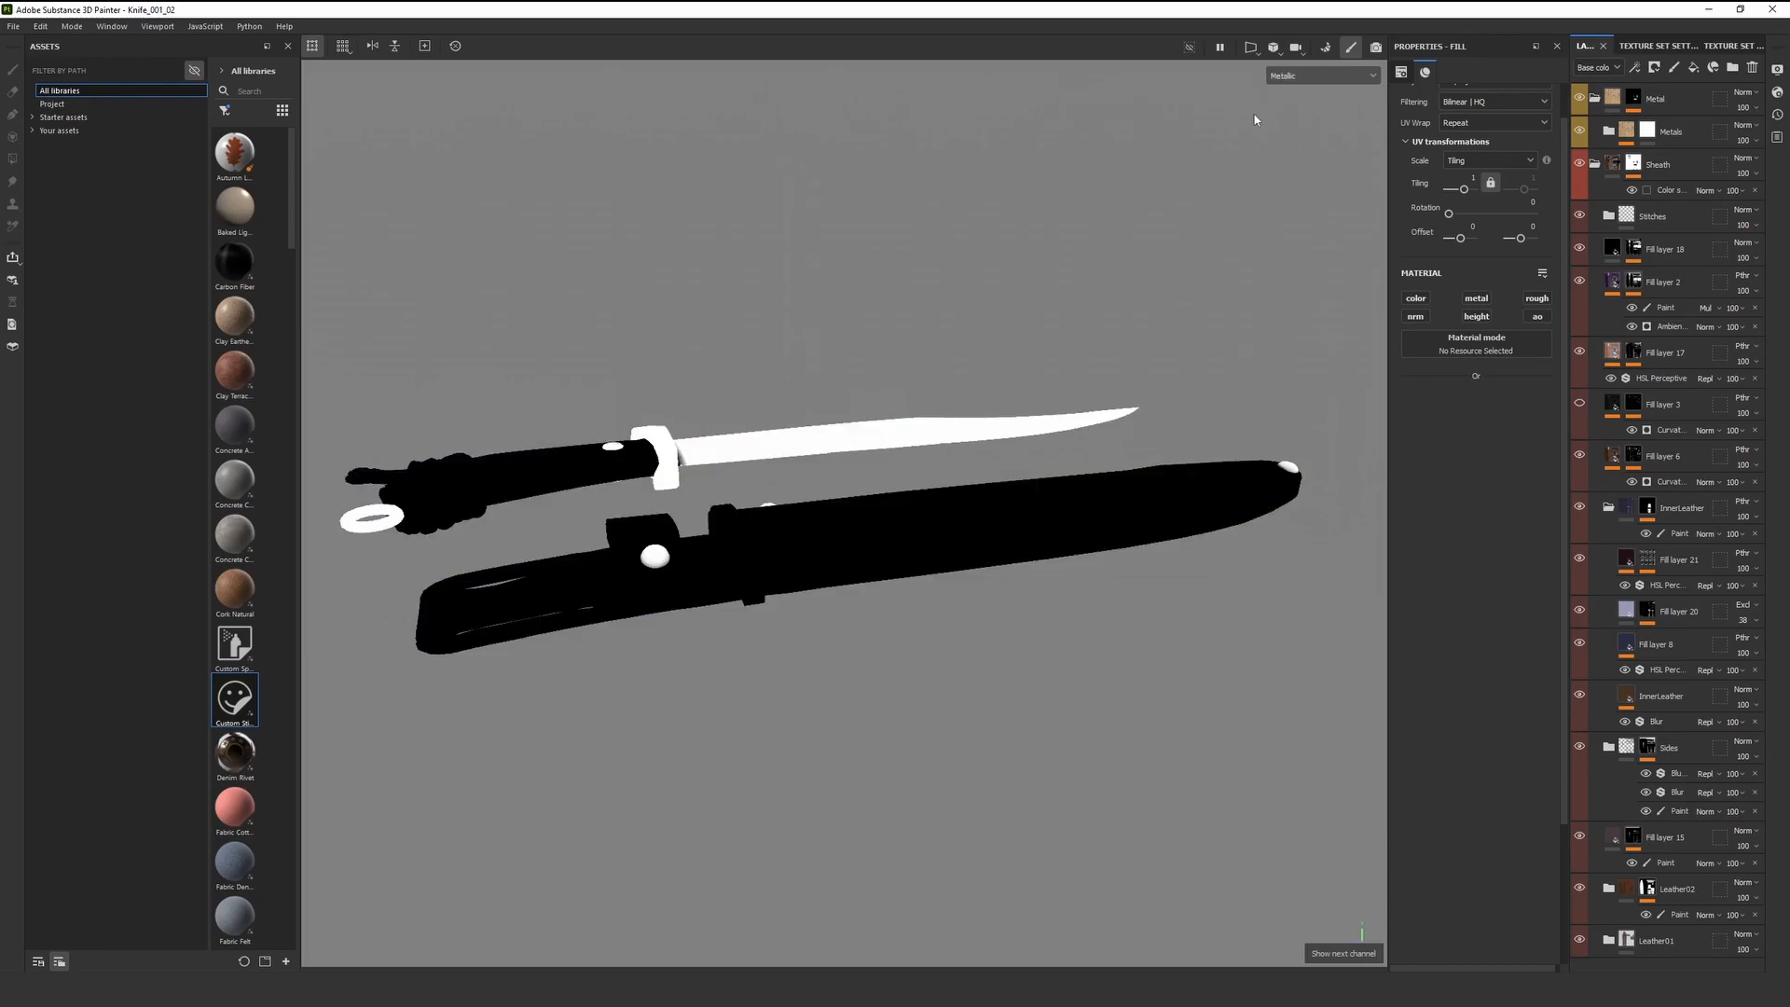
Inspect the base color on the front and back of the sheath, and return the viewport to the Material display
alt+drag(903, 571, 979, 551)
alt+right_drag(979, 551, 1026, 396)
alt+middle_drag(1025, 396, 1099, 383)
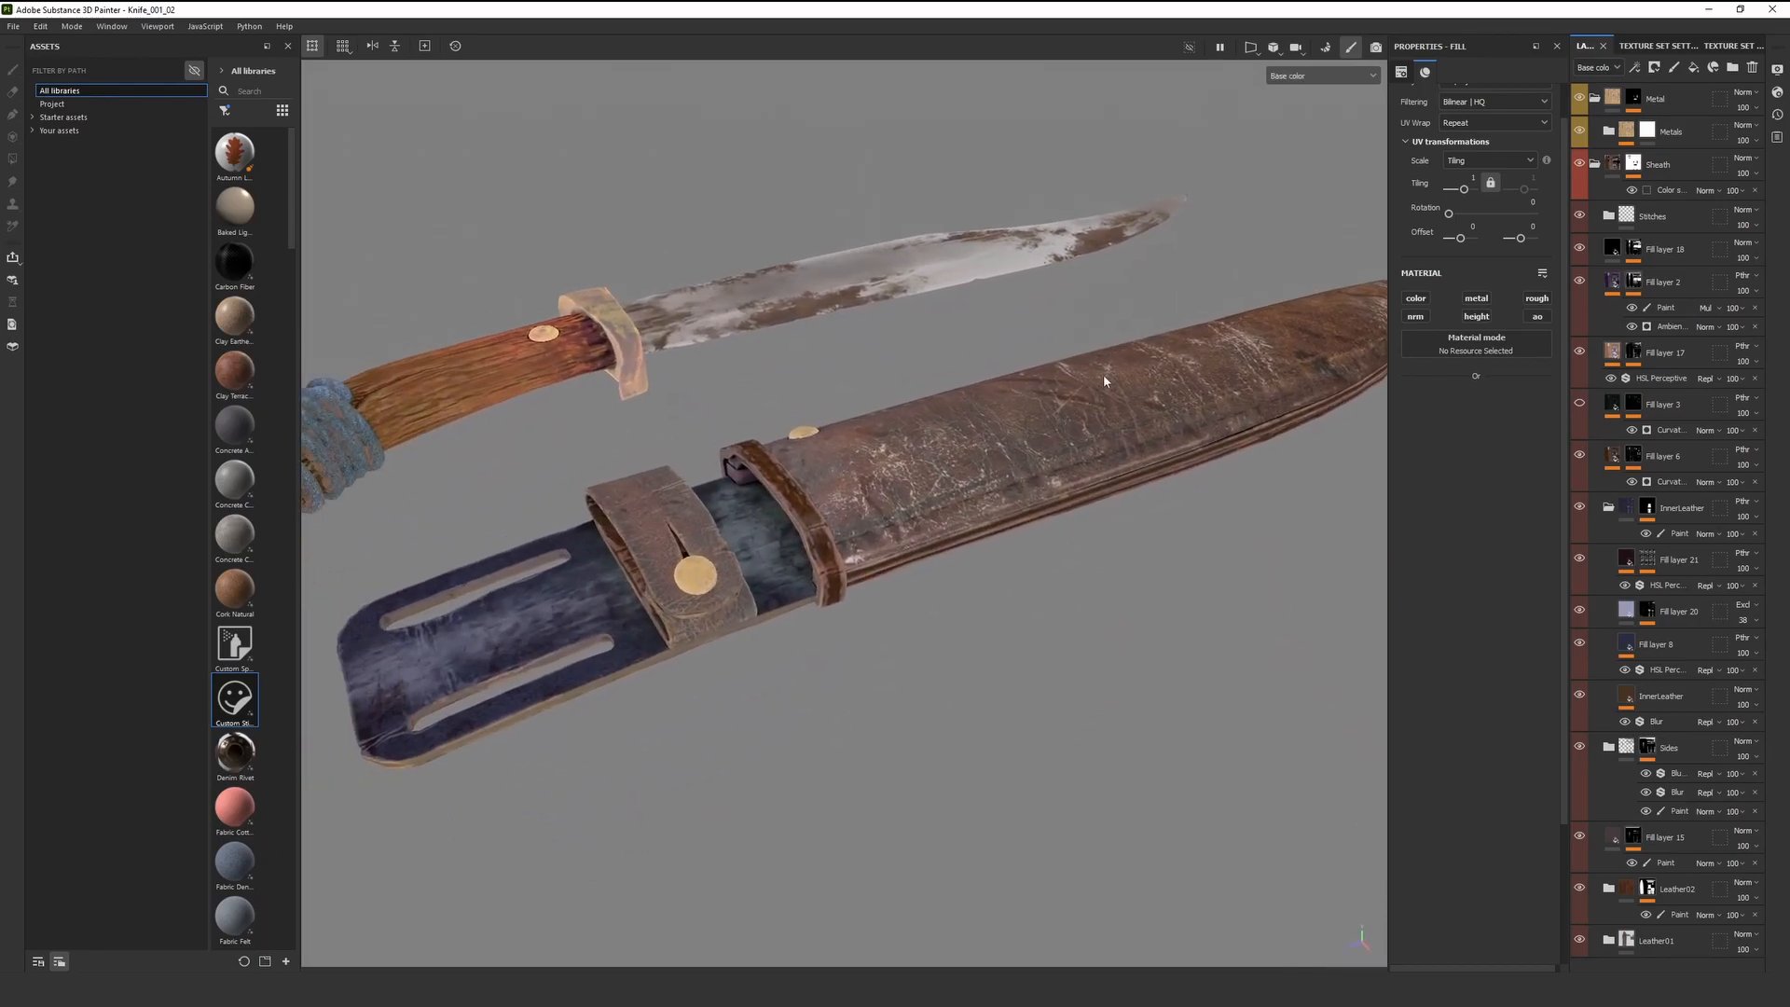
alt+drag(759, 466, 692, 124)
alt+drag(824, 689, 914, 651)
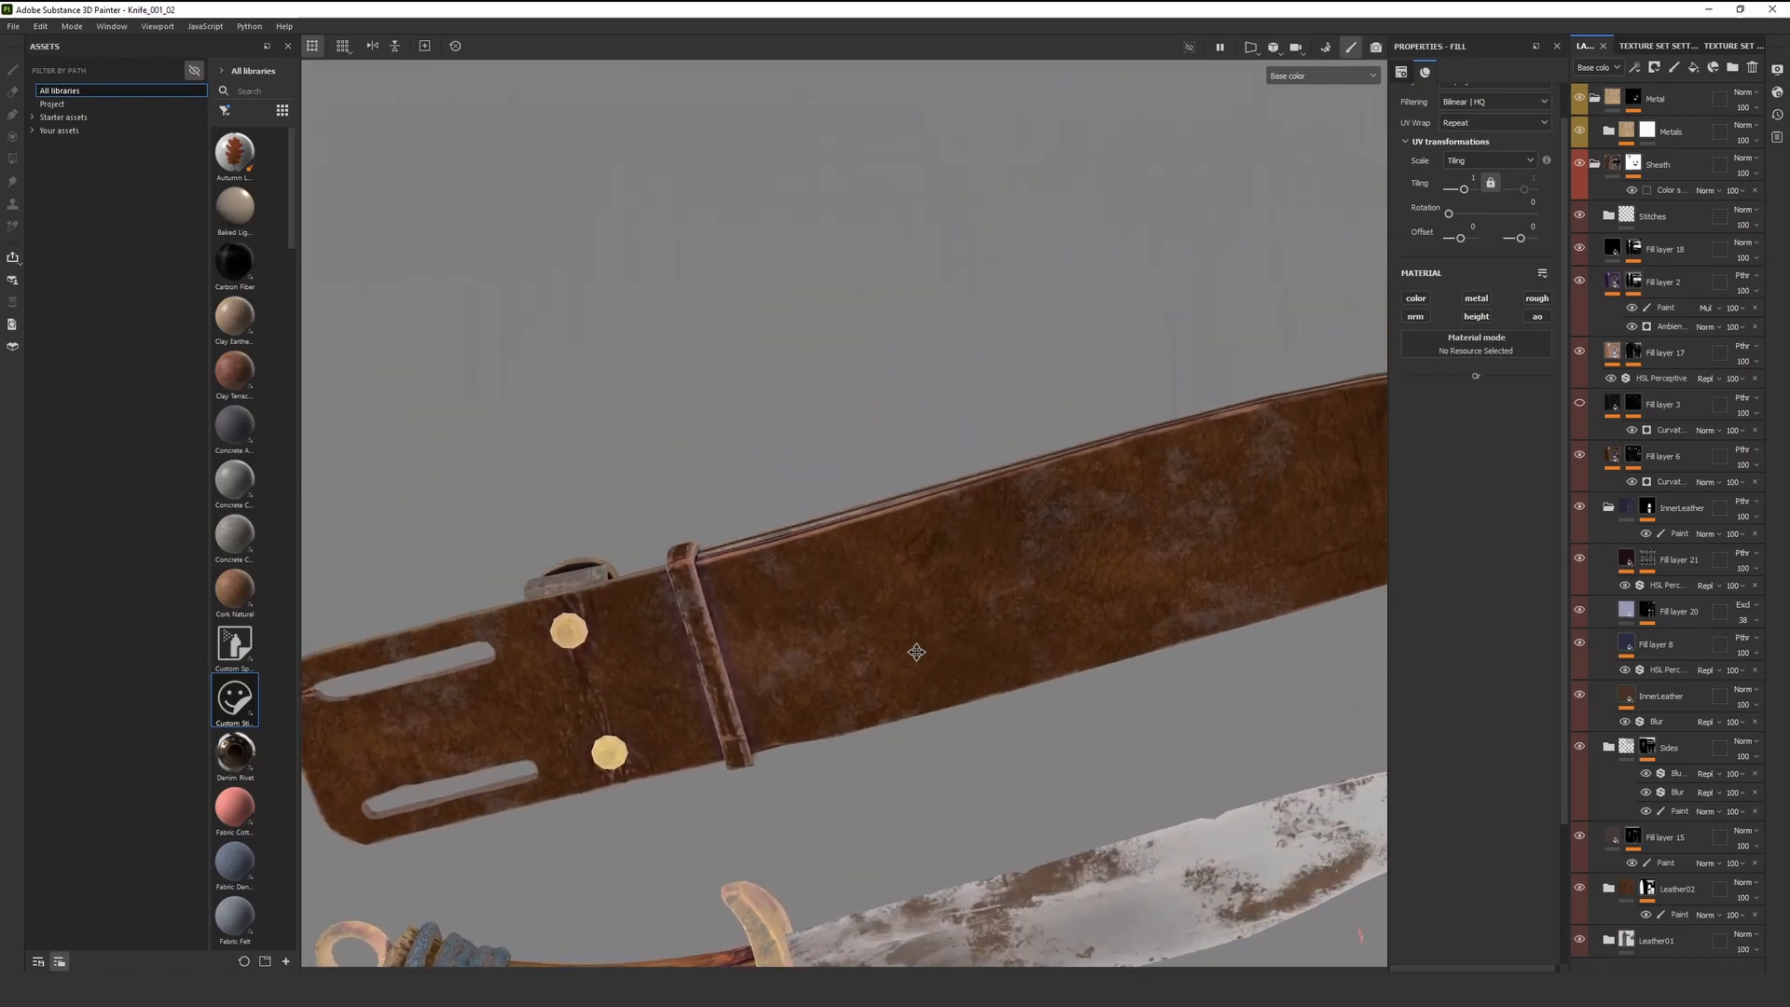
alt+right_drag(915, 652, 863, 507)
alt+drag(864, 507, 934, 732)
alt+drag(914, 631, 853, 583)
key(m)
Rotate the environment lighting and examine the worn leather, stitching and strap of the sheath from several angles
scroll(824, 530, down, 3)
shift+right_drag(853, 583, 1005, 570)
alt+middle_drag(1005, 570, 908, 552)
scroll(955, 568, up, 3)
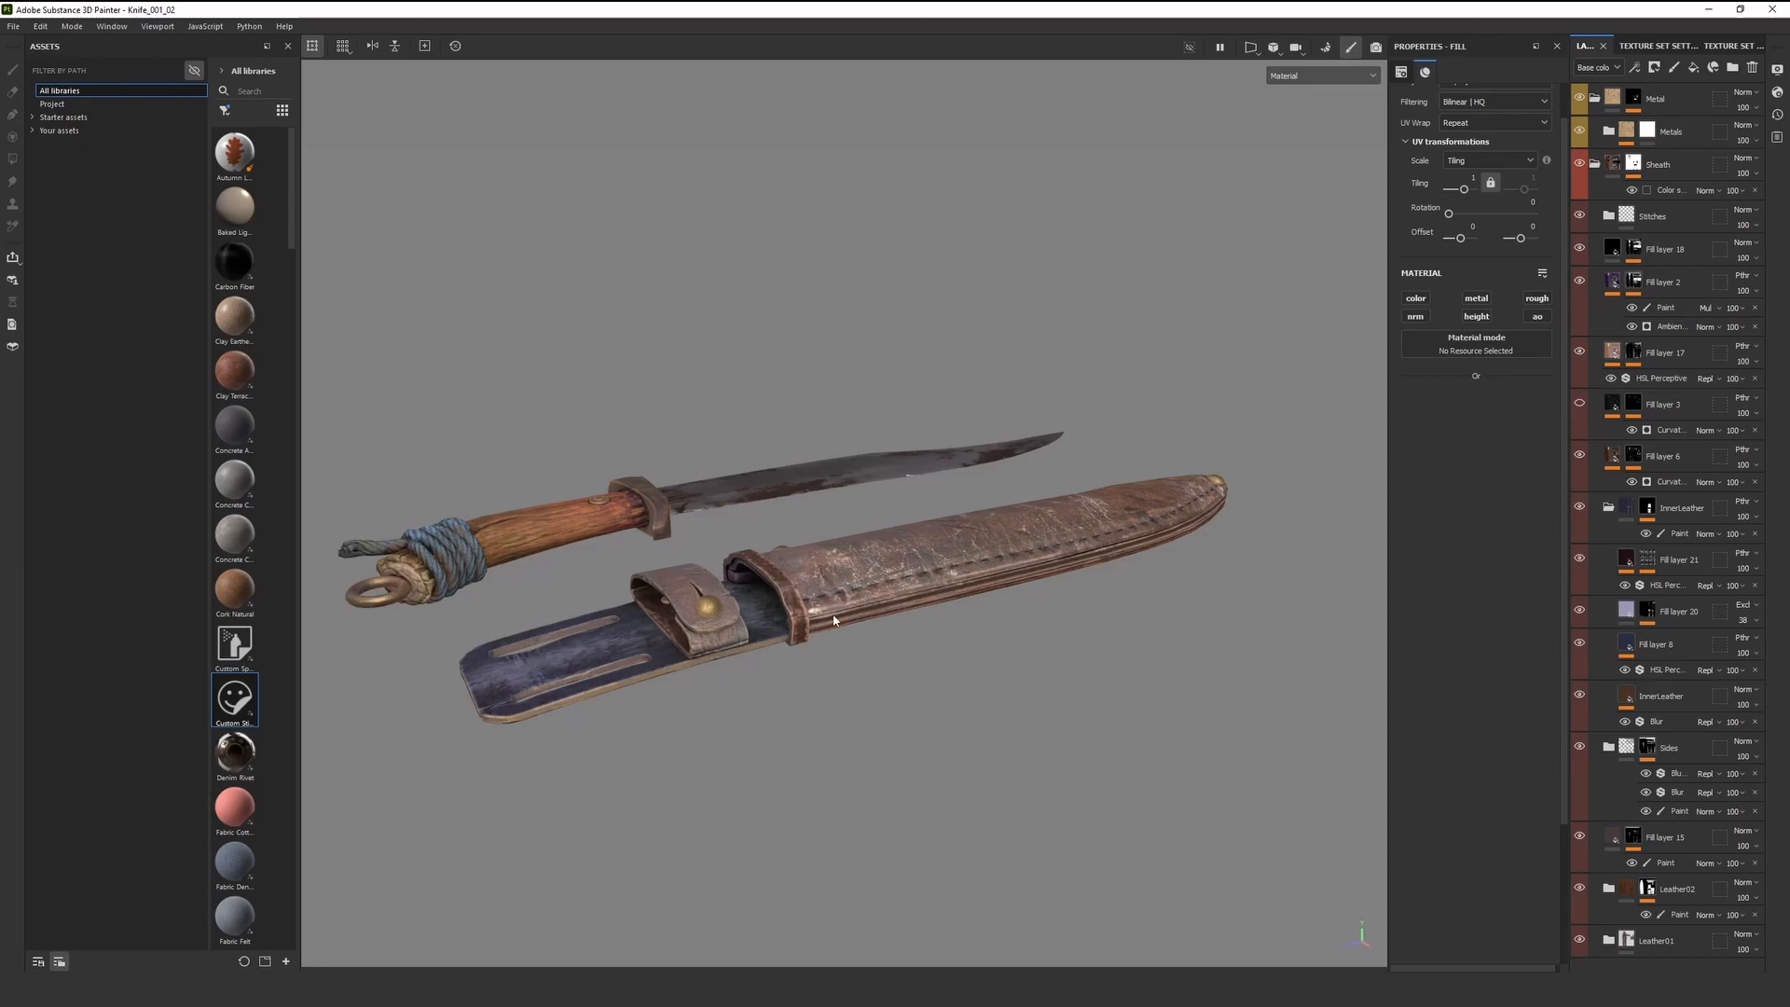
mouse_move(795, 639)
alt+mouse_down()
mouse_move(815, 668)
mouse_move(671, 395)
mouse_move(770, 653)
mouse_move(911, 671)
mouse_move(1071, 615)
mouse_move(961, 648)
mouse_move(1013, 682)
mouse_move(1048, 746)
mouse_move(1030, 727)
mouse_move(1019, 556)
mouse_move(822, 482)
mouse_move(764, 435)
mouse_move(959, 783)
mouse_move(943, 790)
mouse_move(1134, 402)
alt+mouse_up()
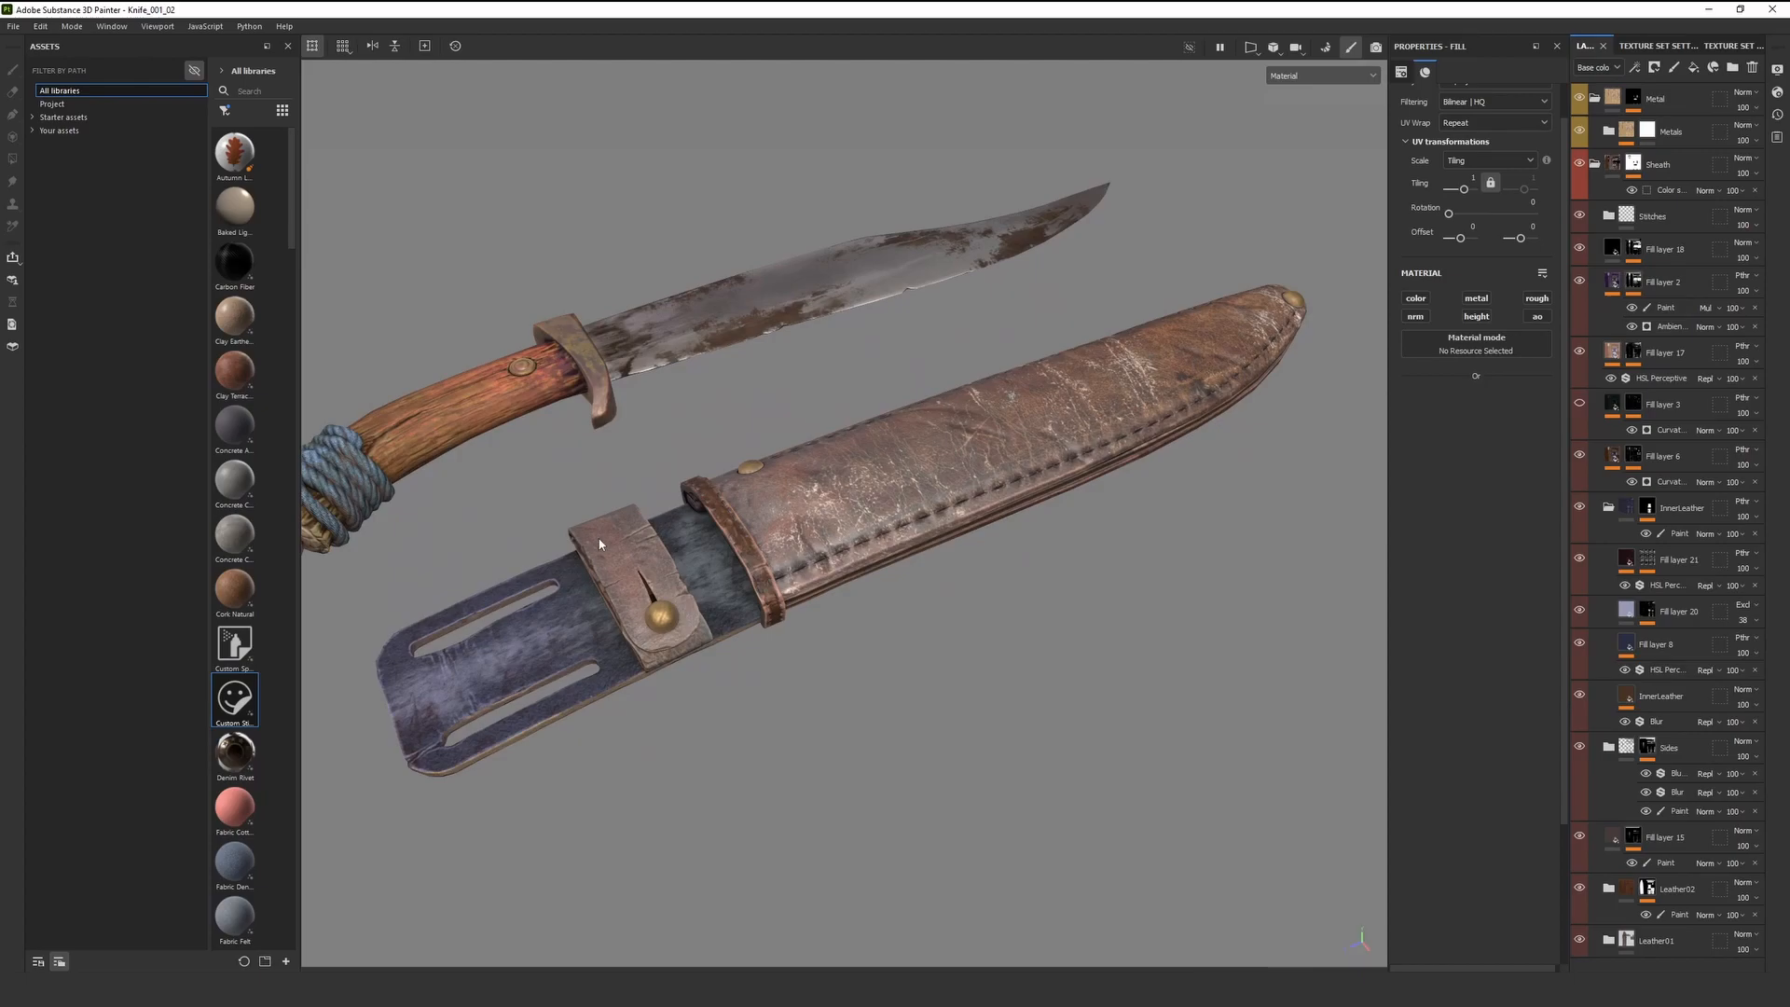
alt+drag(606, 634, 814, 589)
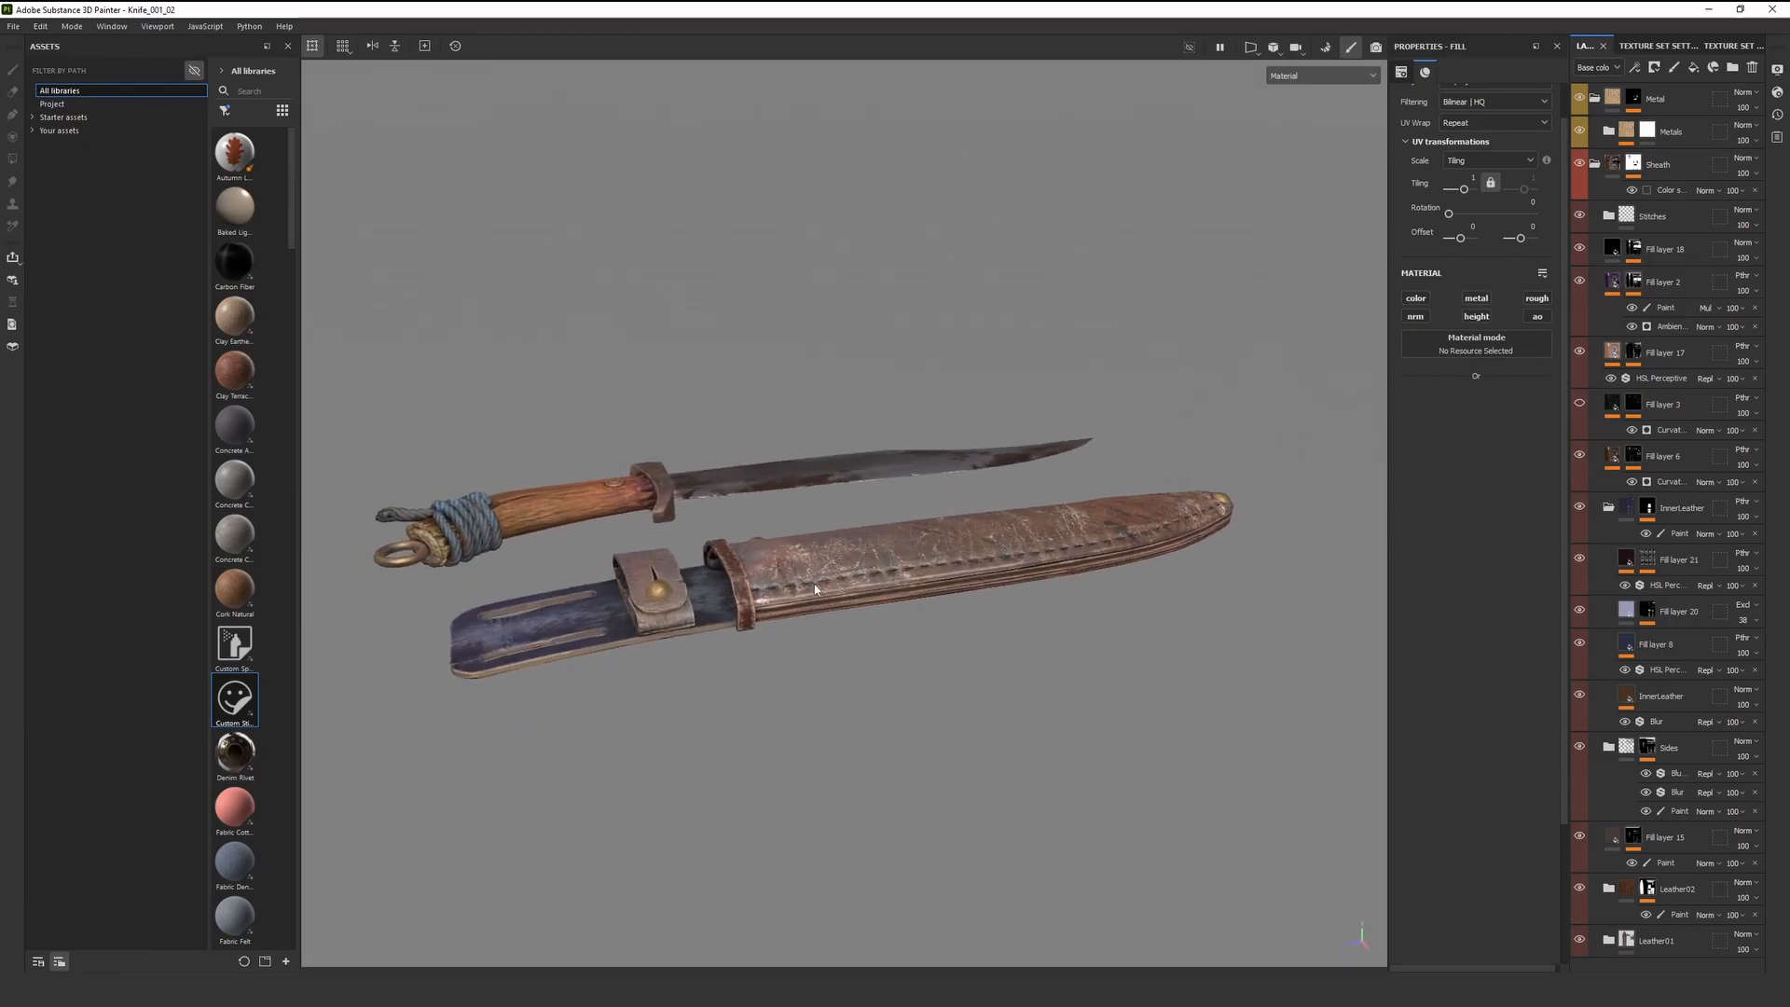
alt+drag(815, 589, 859, 610)
alt+middle_drag(857, 604, 979, 611)
alt+drag(980, 611, 990, 632)
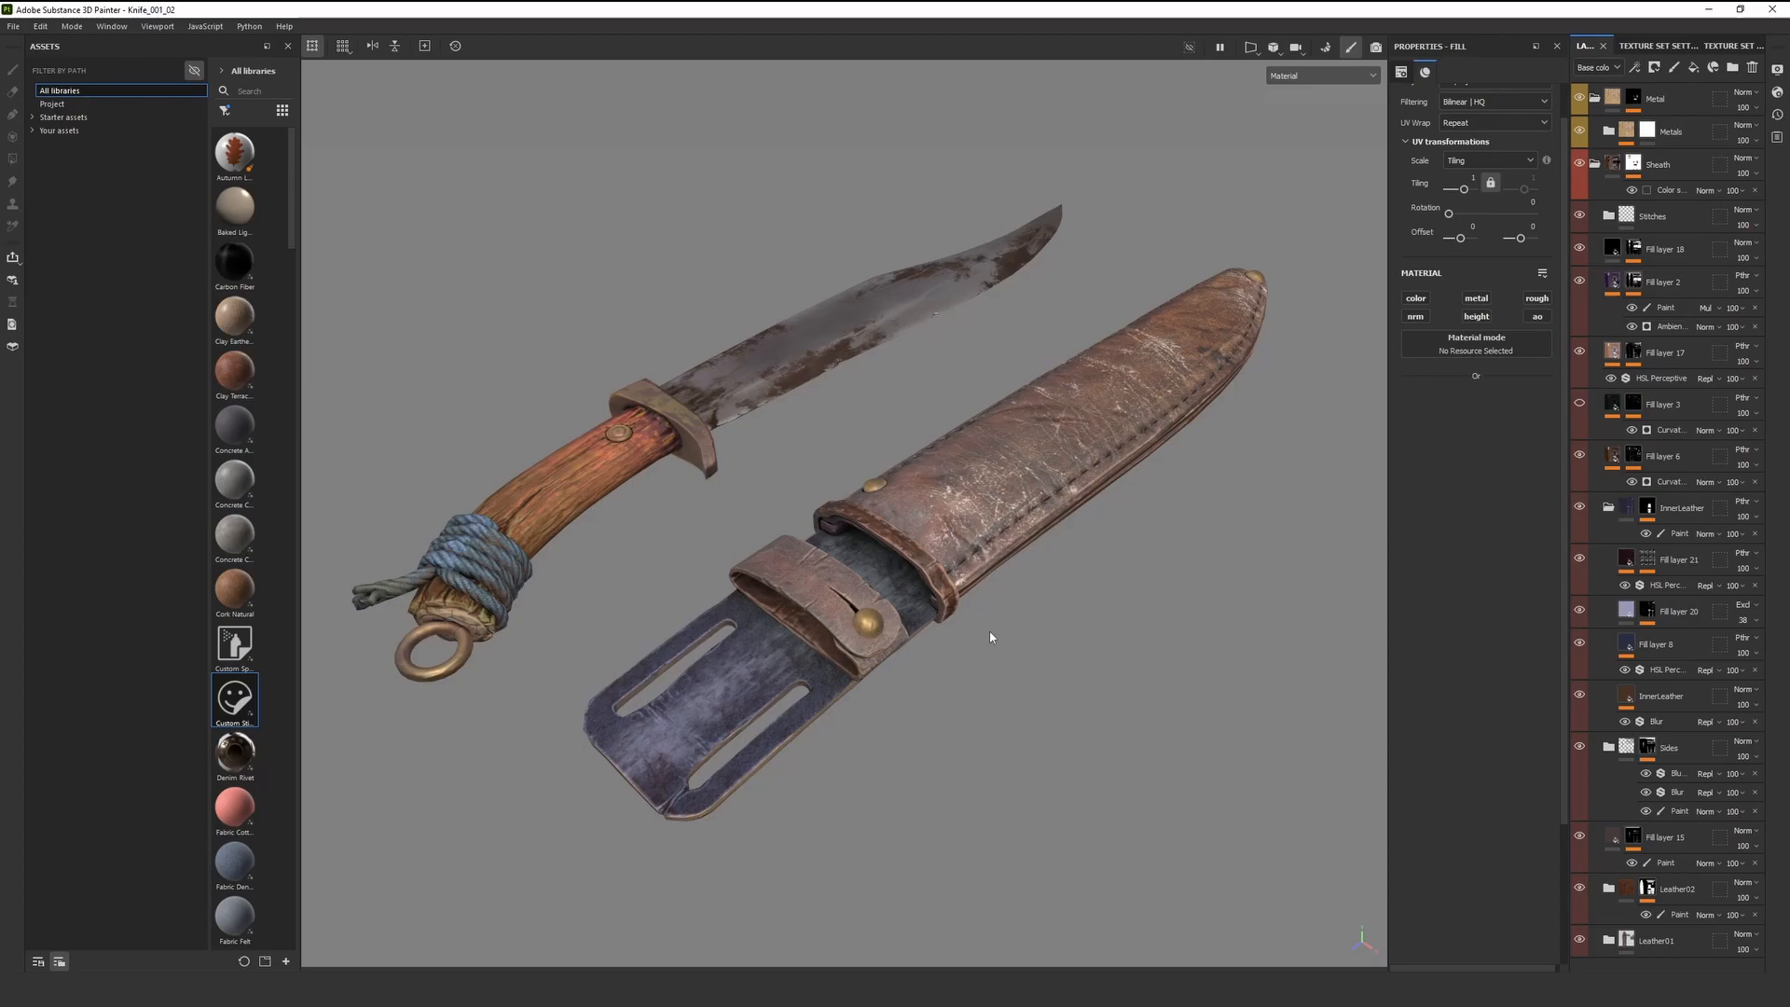
alt+drag(990, 638, 1025, 524)
alt+middle_drag(1026, 524, 917, 554)
scroll(916, 554, up, 3)
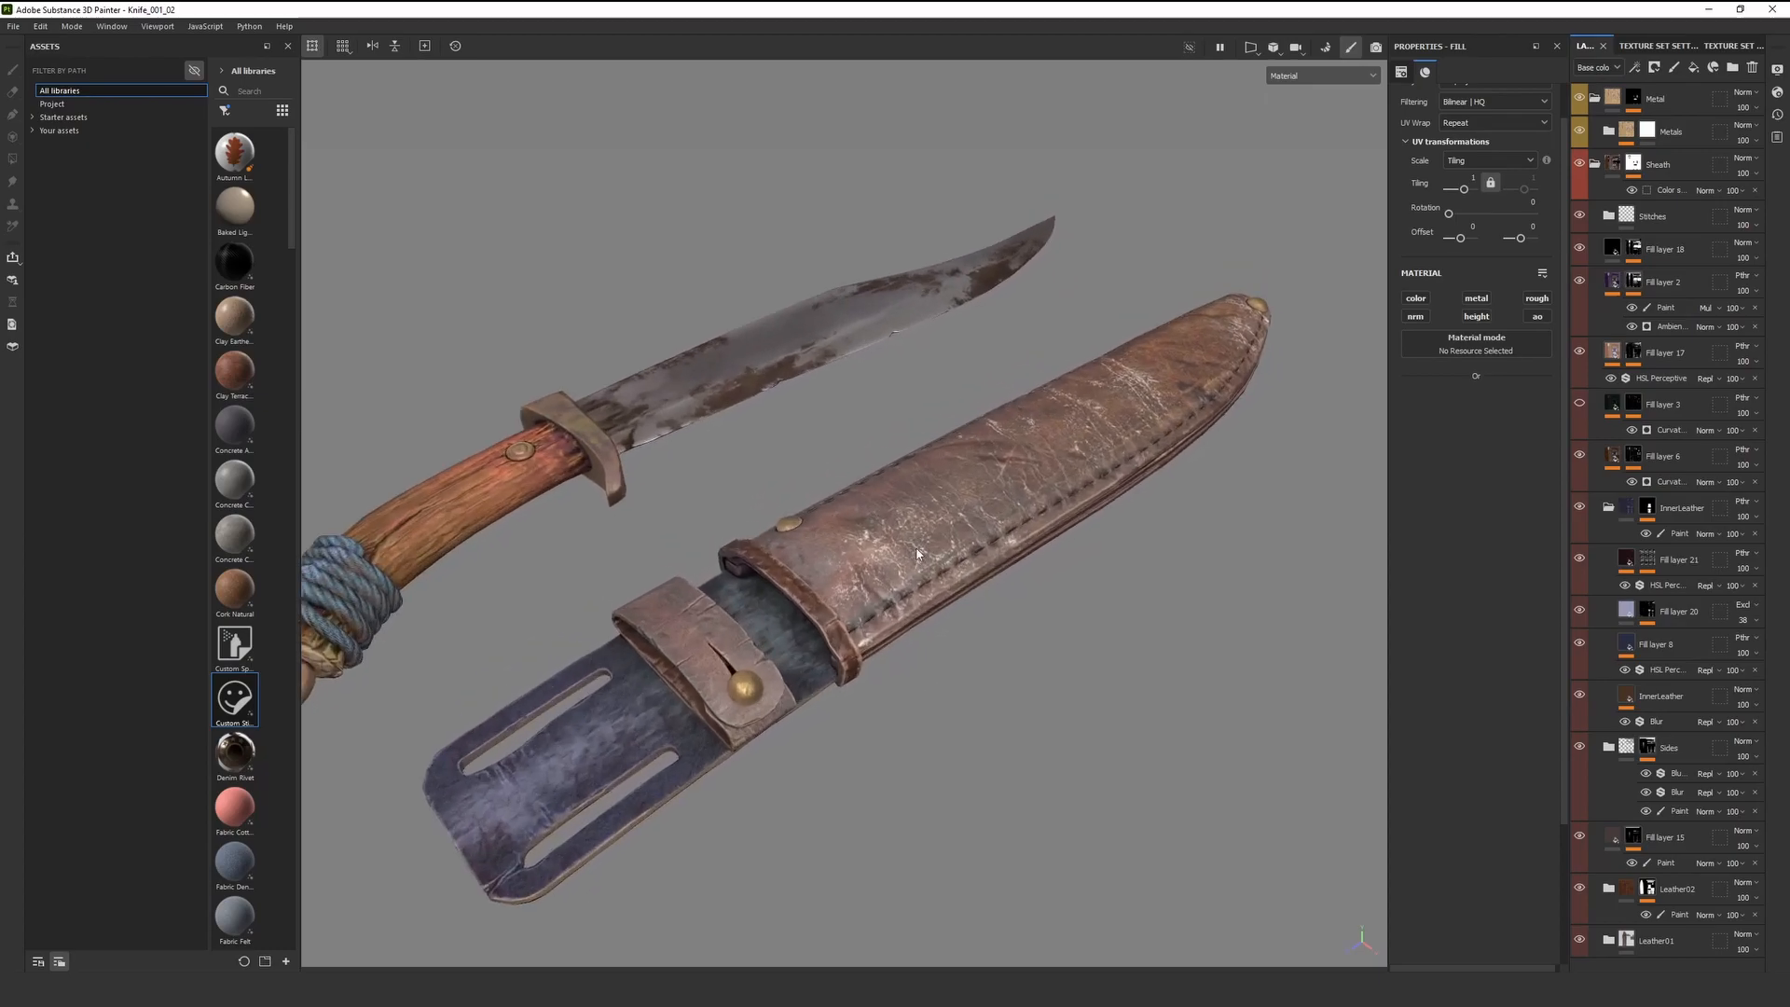
Capture a screen region around the knife and sheath and outline the main sheath body with straight red lines
alt+drag(917, 554, 1170, 459)
scroll(1100, 522, down, 3)
alt+drag(1081, 541, 853, 557)
scroll(979, 565, up, 1)
key(Print)
drag(355, 256, 1261, 812)
click(588, 826)
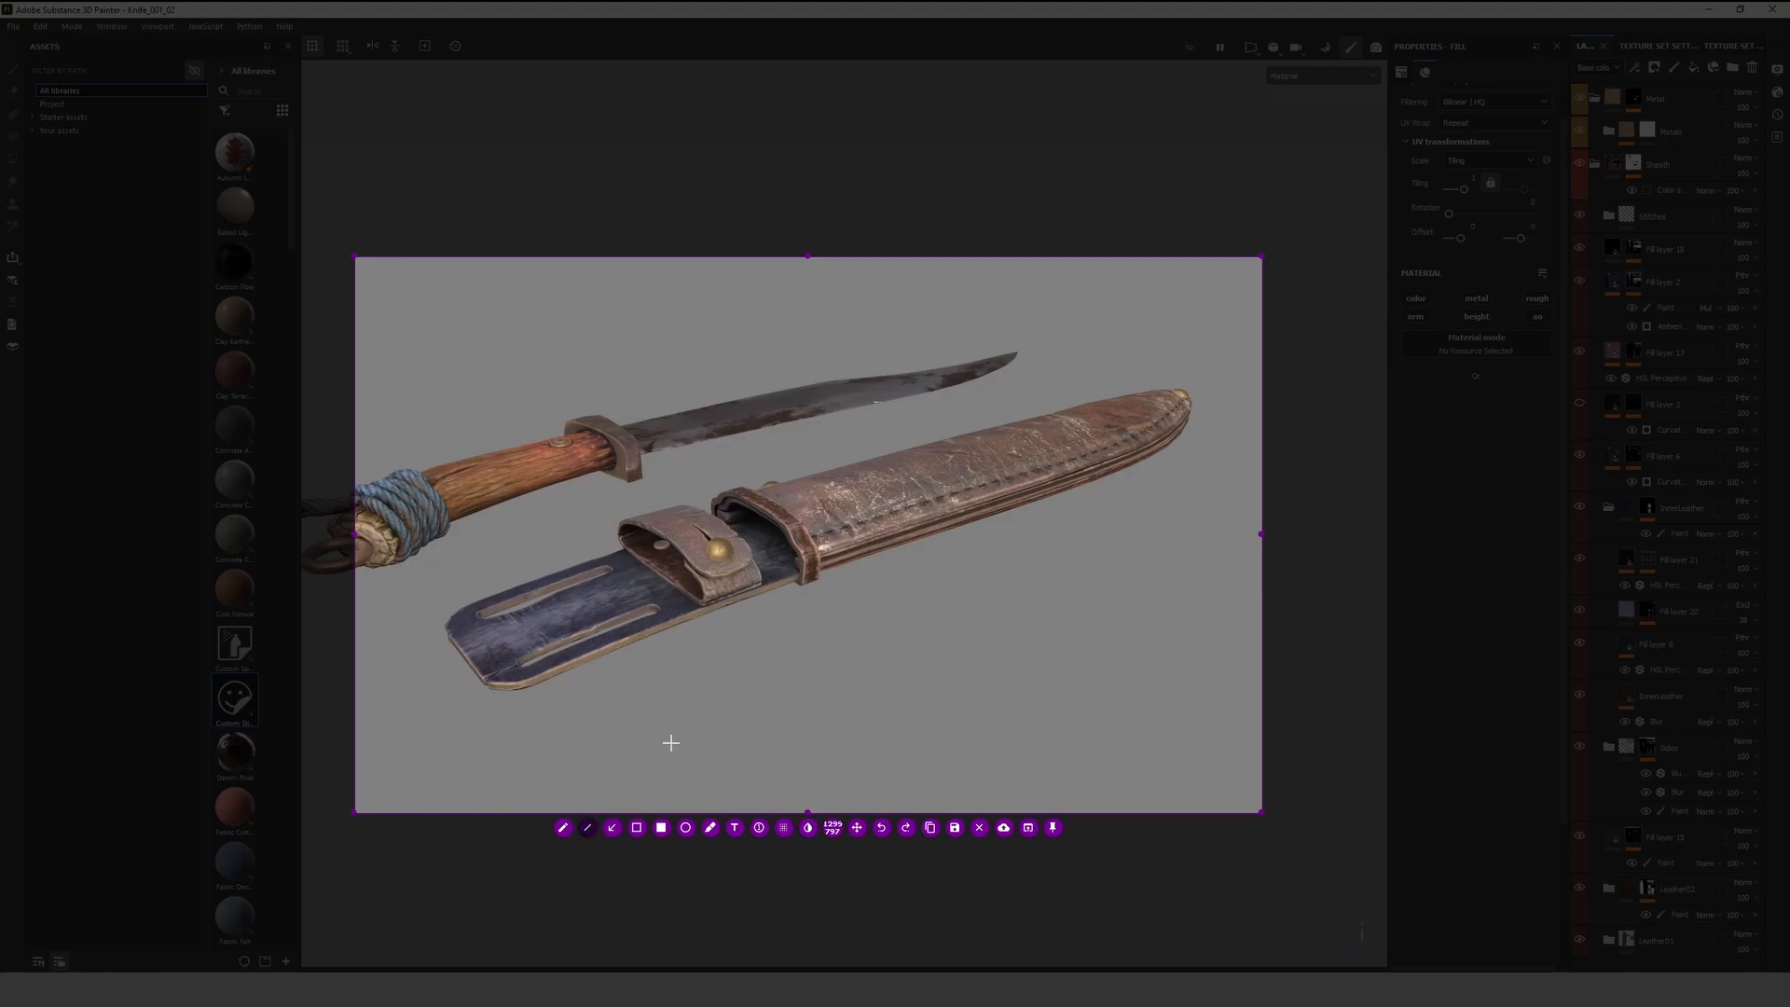
mouse_move(817, 555)
mouse_down()
mouse_move(1200, 421)
mouse_move(1191, 380)
mouse_move(1112, 380)
mouse_move(723, 484)
mouse_move(818, 554)
mouse_up()
Outline the buttoned strap and the long backing piece with red lines, and discard the annotated capture
drag(679, 492, 755, 551)
drag(755, 550, 744, 593)
drag(744, 592, 704, 602)
mouse_move(703, 602)
mouse_down()
mouse_move(614, 537)
mouse_move(685, 498)
mouse_up()
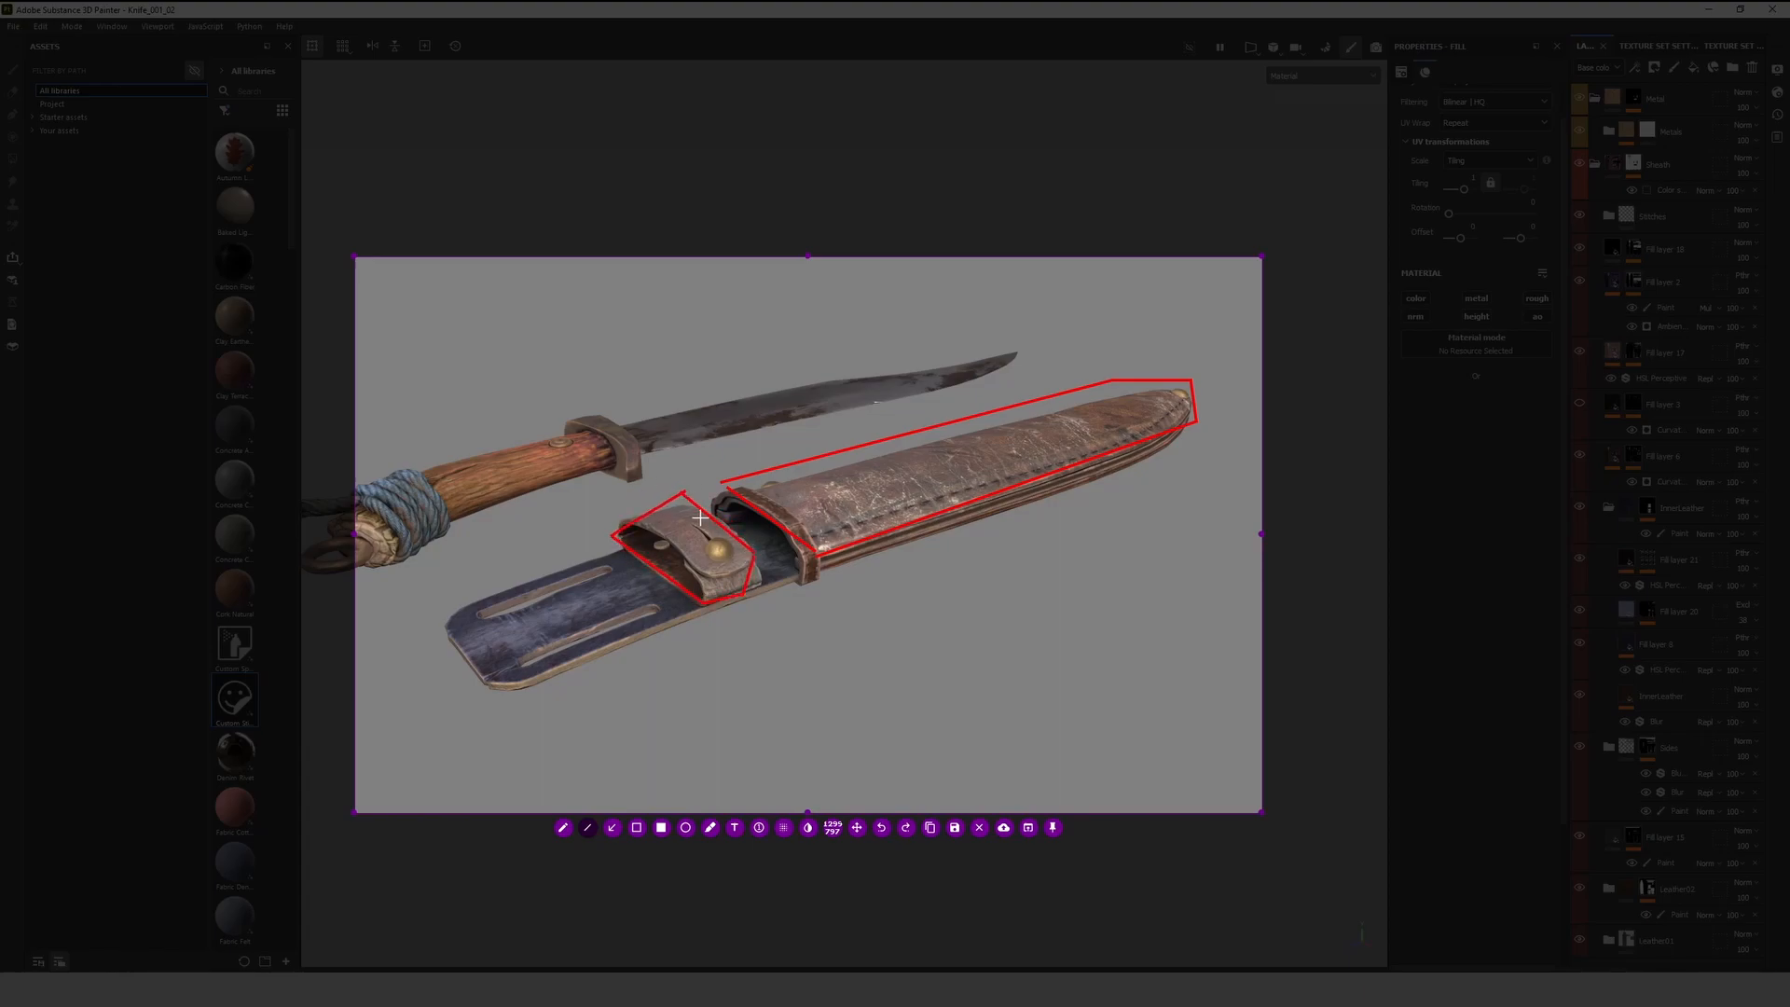
drag(533, 696, 1193, 435)
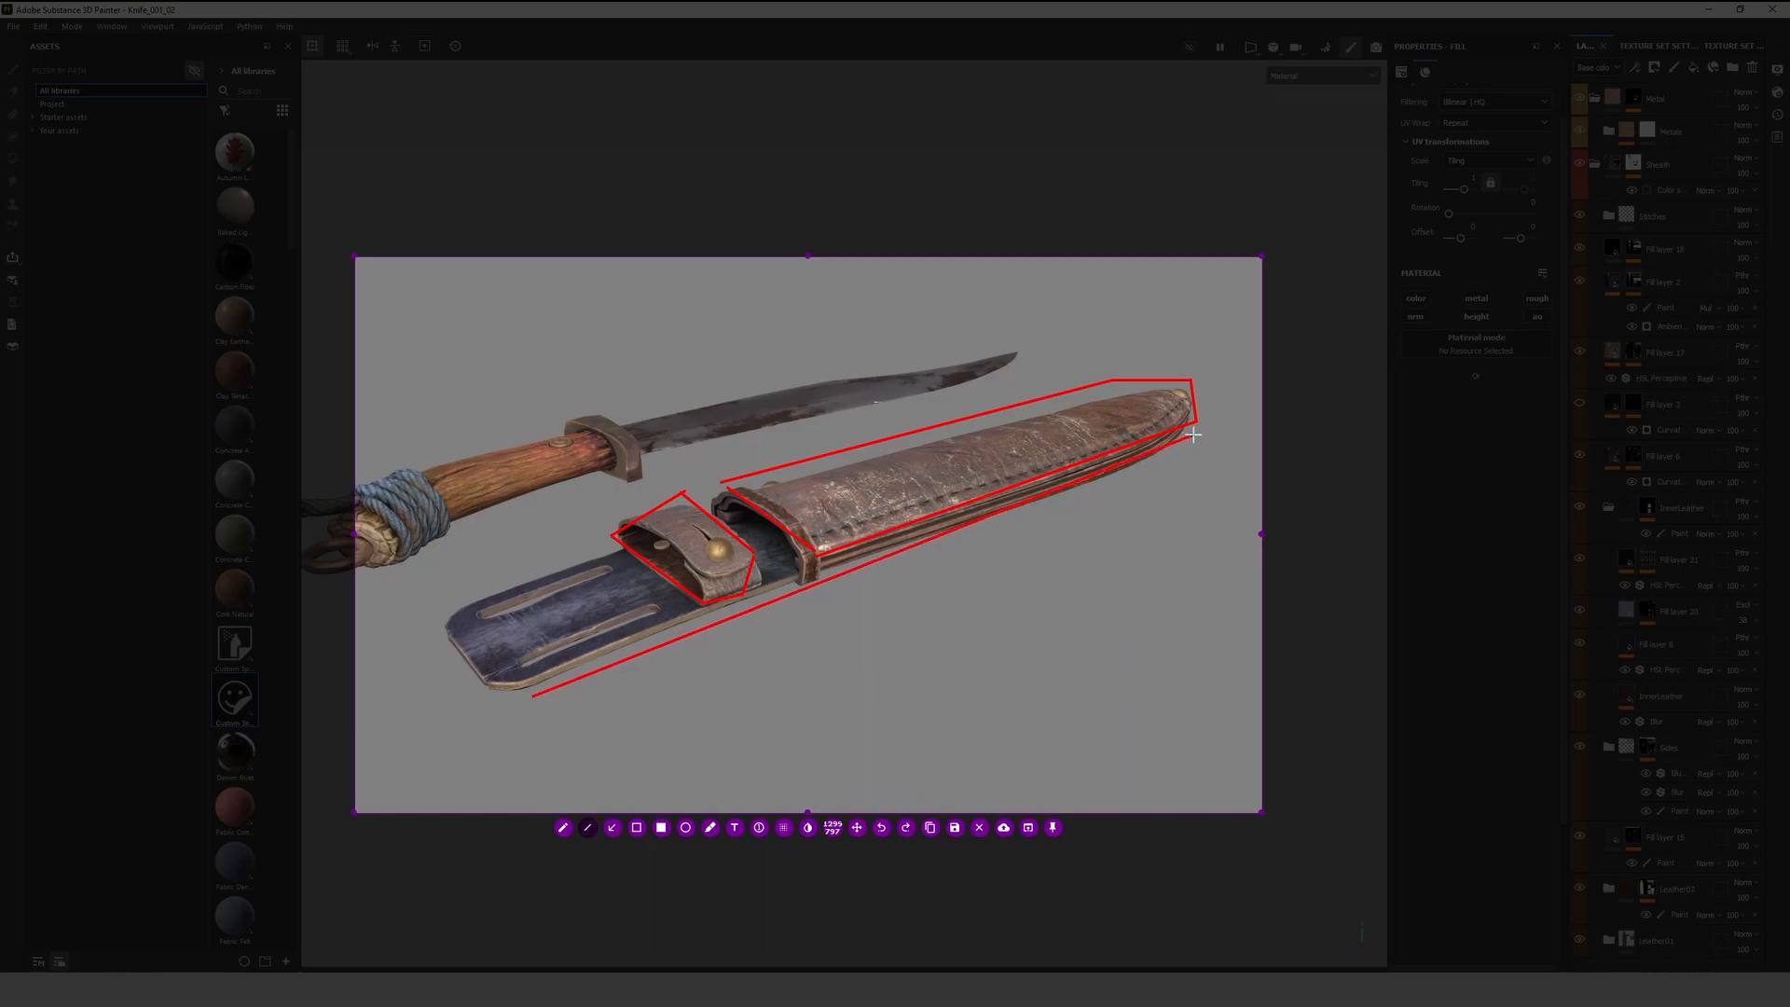
mouse_move(533, 695)
mouse_down()
mouse_move(452, 622)
mouse_move(615, 550)
mouse_up()
click(979, 827)
Examine the knife and sheath from low and top-down angles under rotated environment lighting
alt+drag(1006, 687, 875, 503)
alt+middle_drag(876, 504, 876, 556)
scroll(870, 558, up, 2)
alt+drag(870, 558, 955, 597)
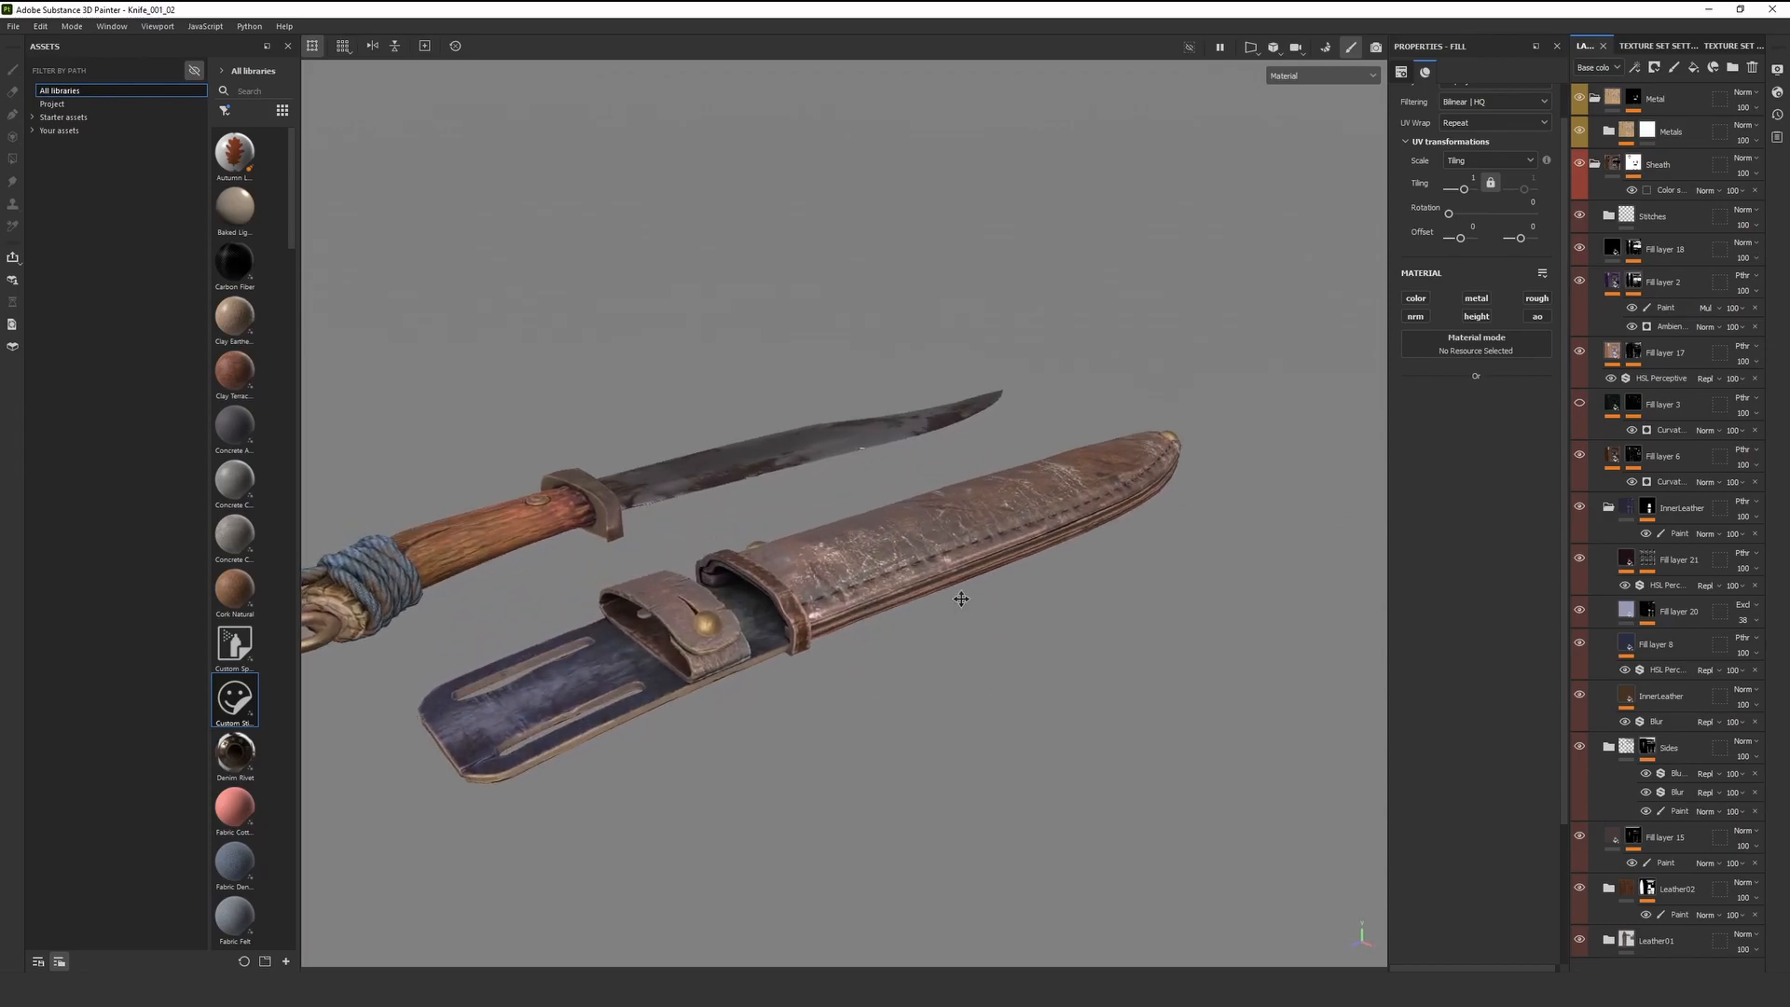
alt+middle_drag(954, 596, 999, 580)
scroll(998, 581, down, 1)
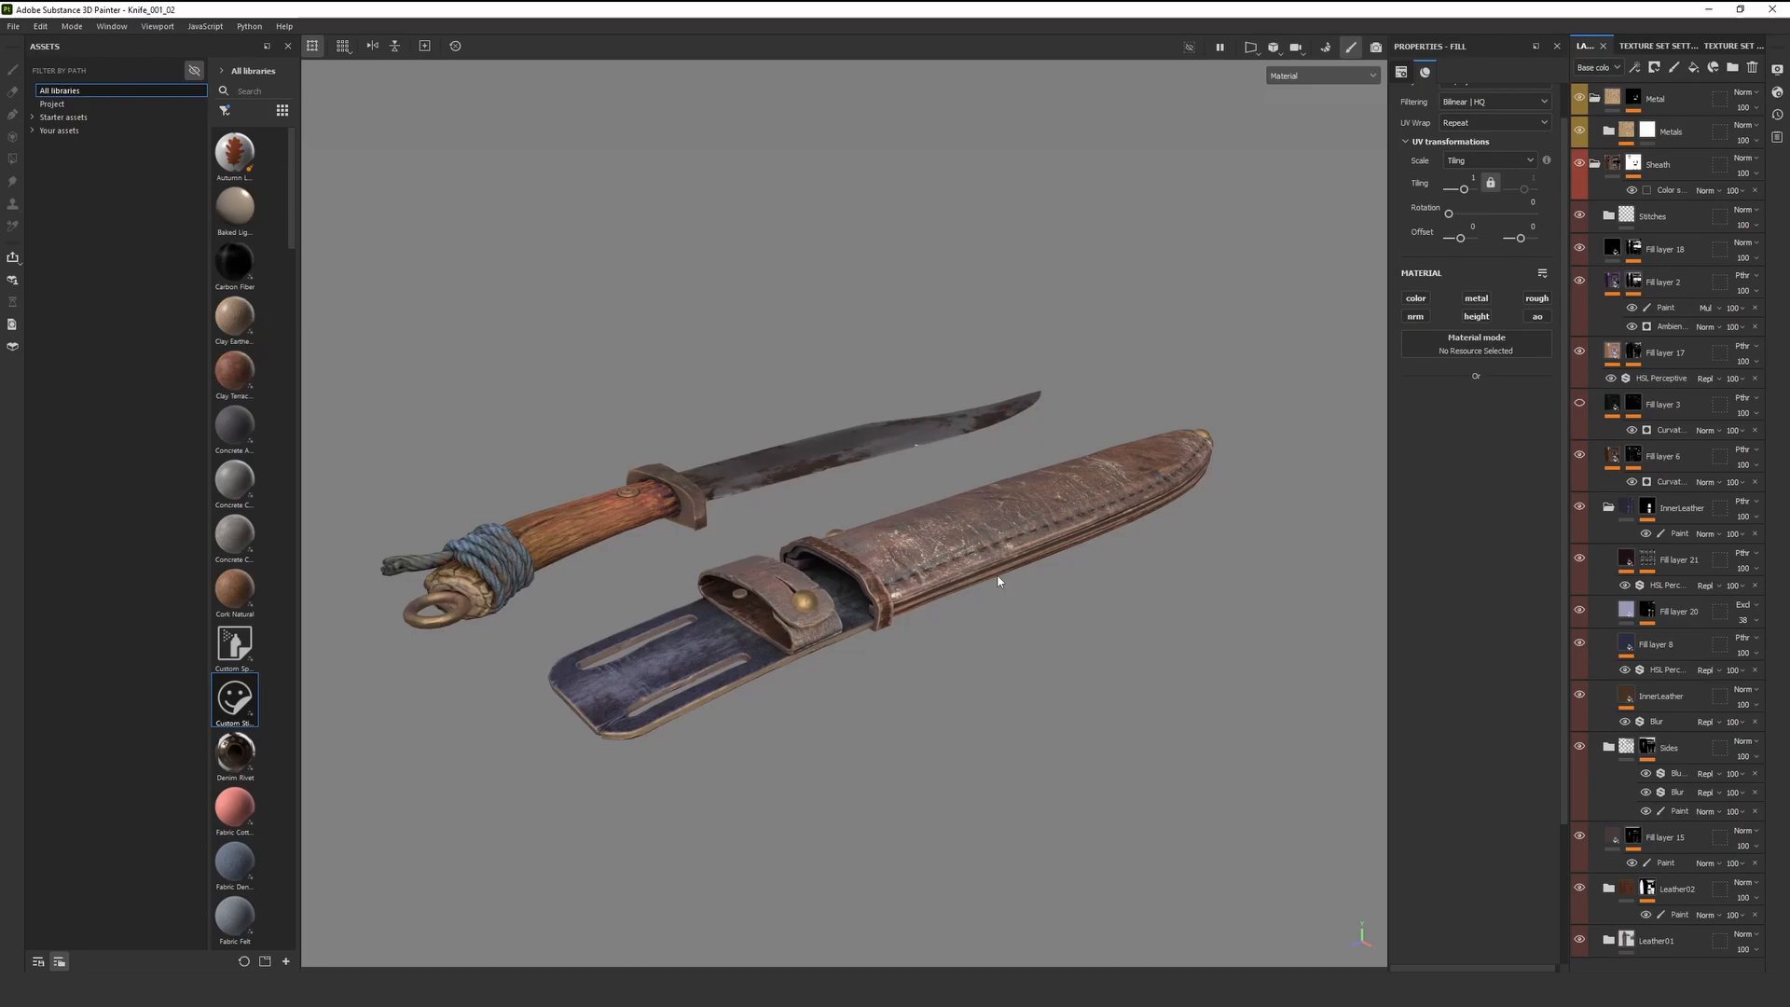
alt+drag(998, 581, 941, 711)
shift+right_drag(941, 711, 1098, 742)
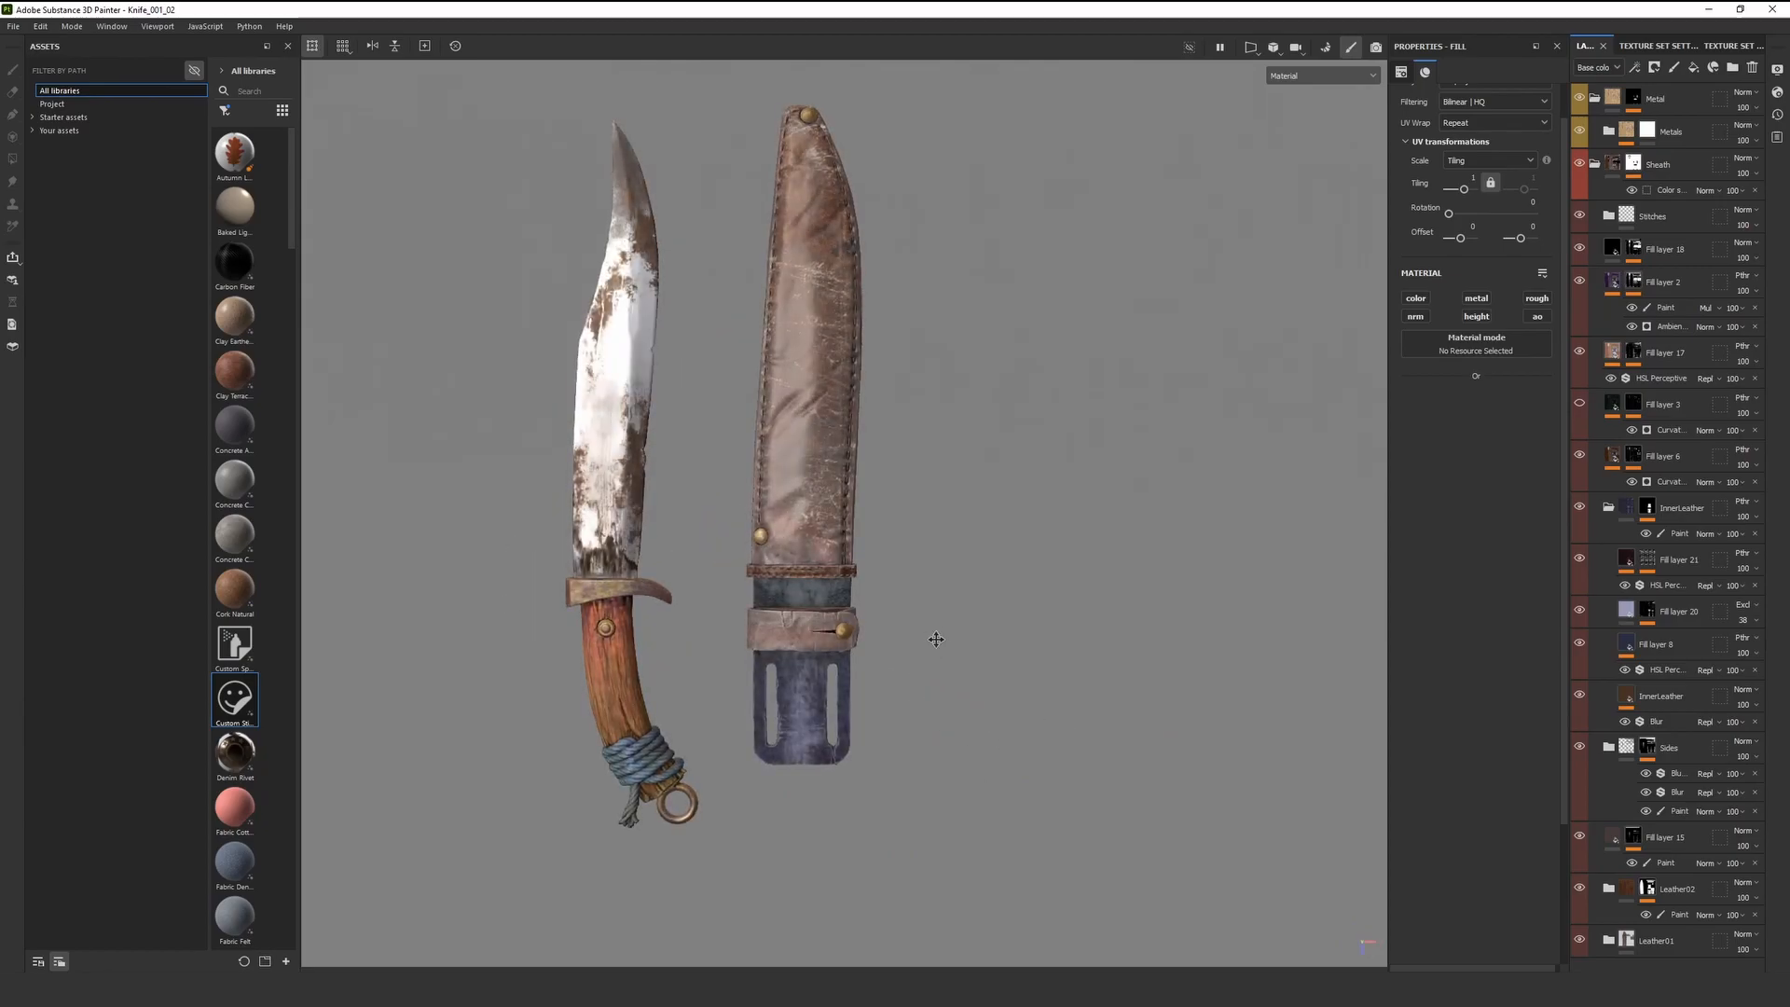
alt+middle_drag(935, 630, 948, 758)
alt+right_drag(948, 758, 843, 757)
alt+drag(843, 757, 975, 573)
Capture a screen region around the knife and sheath and mark the sheath's front leather and side edge with freehand crosses
key(Print)
drag(346, 294, 1280, 887)
click(566, 904)
drag(926, 563, 882, 571)
drag(893, 556, 896, 639)
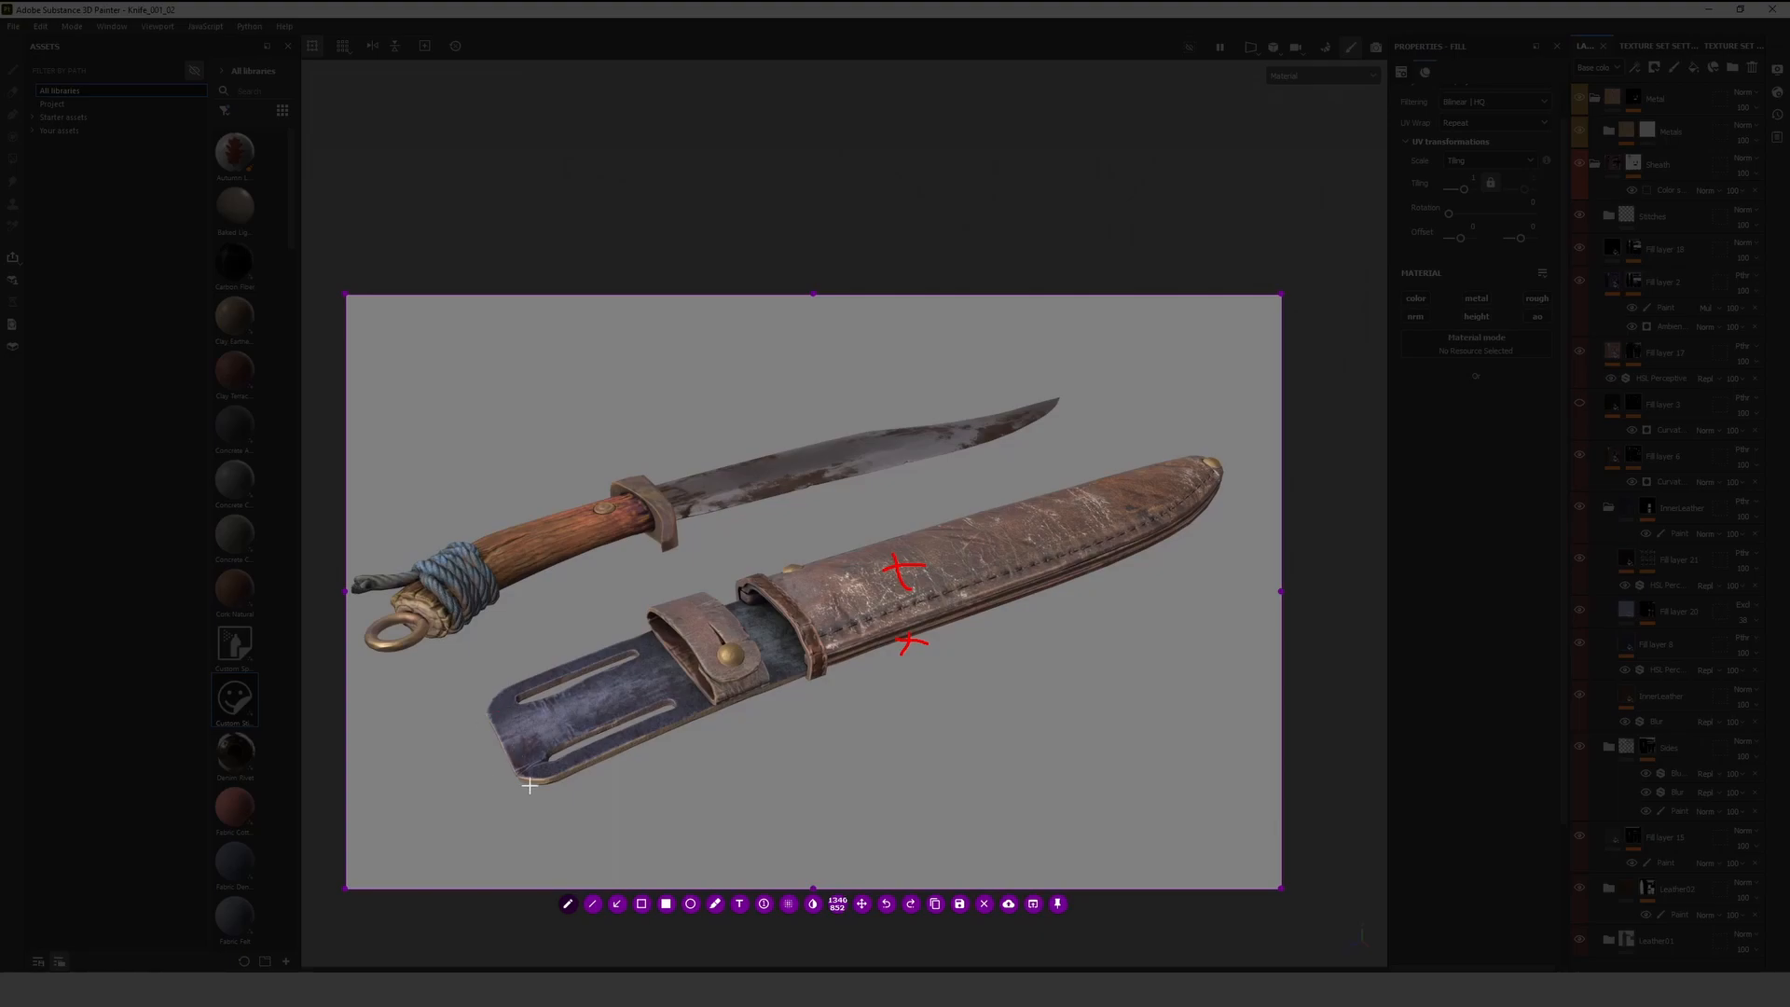
Mark the slotted backing, the strap and the sheath opening with freehand strokes, and close the capture without saving
drag(655, 828, 619, 768)
mouse_move(715, 605)
mouse_down()
mouse_move(658, 627)
mouse_move(718, 673)
mouse_move(687, 606)
mouse_move(661, 619)
mouse_up()
mouse_move(773, 597)
mouse_down()
mouse_move(792, 650)
mouse_move(794, 593)
mouse_up()
click(981, 908)
Examine the sheath from above and around to its stitched long side
alt+drag(1114, 606, 1082, 711)
scroll(1082, 711, up, 3)
alt+middle_drag(1053, 718, 951, 751)
scroll(951, 751, down, 3)
alt+drag(867, 722, 761, 634)
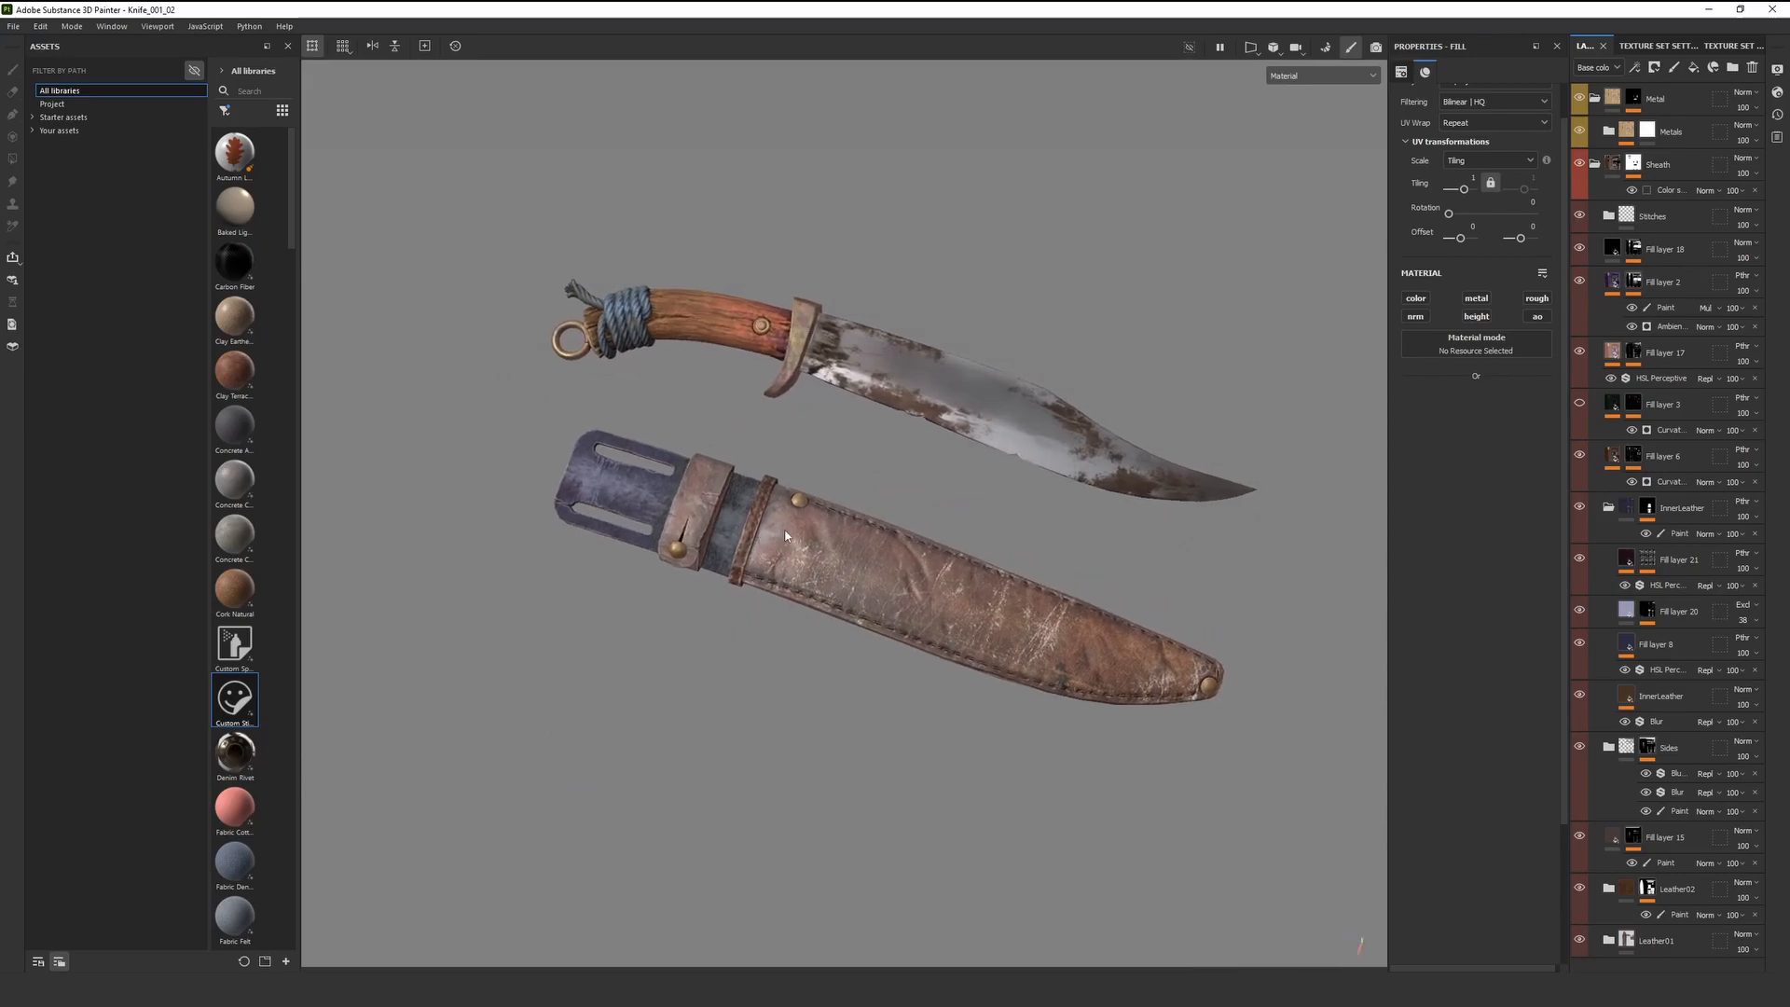
scroll(830, 578, up, 3)
alt+drag(858, 631, 985, 364)
scroll(787, 675, up, 3)
alt+drag(787, 675, 923, 634)
alt+drag(772, 618, 613, 665)
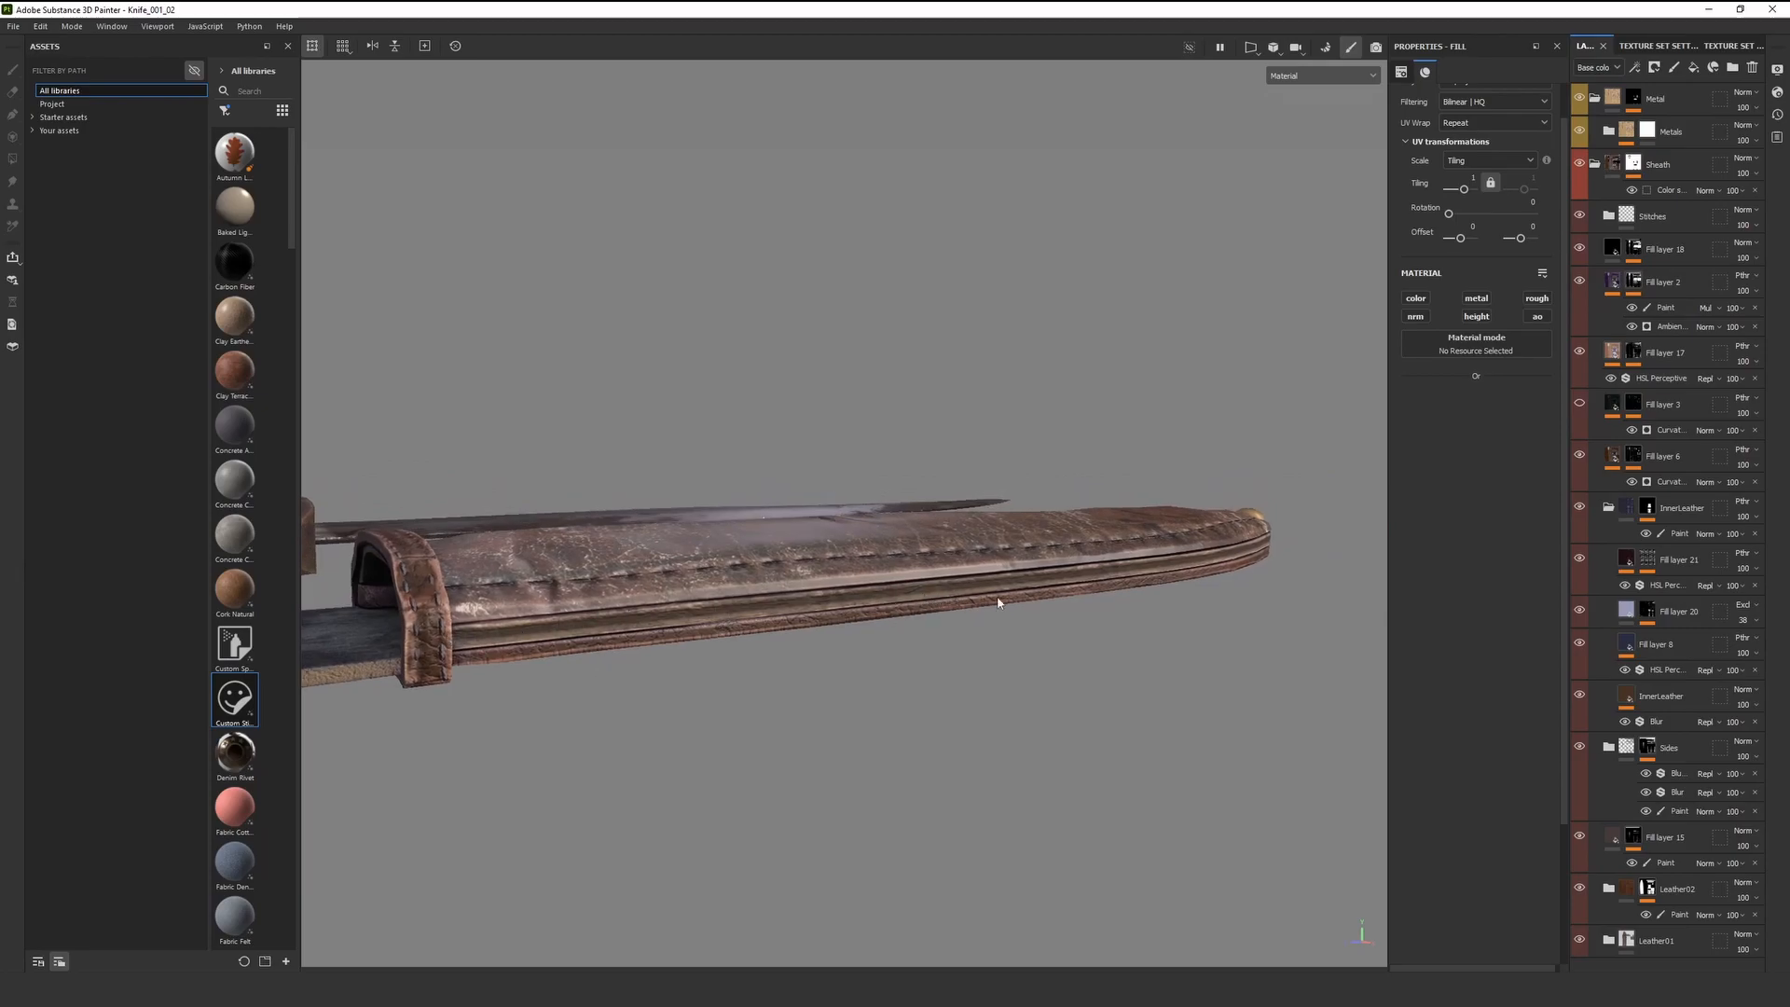
Examine the layered leather edge along the sheath's side up close, from the opening to the tip
alt+drag(1239, 566, 827, 615)
scroll(918, 553, up, 3)
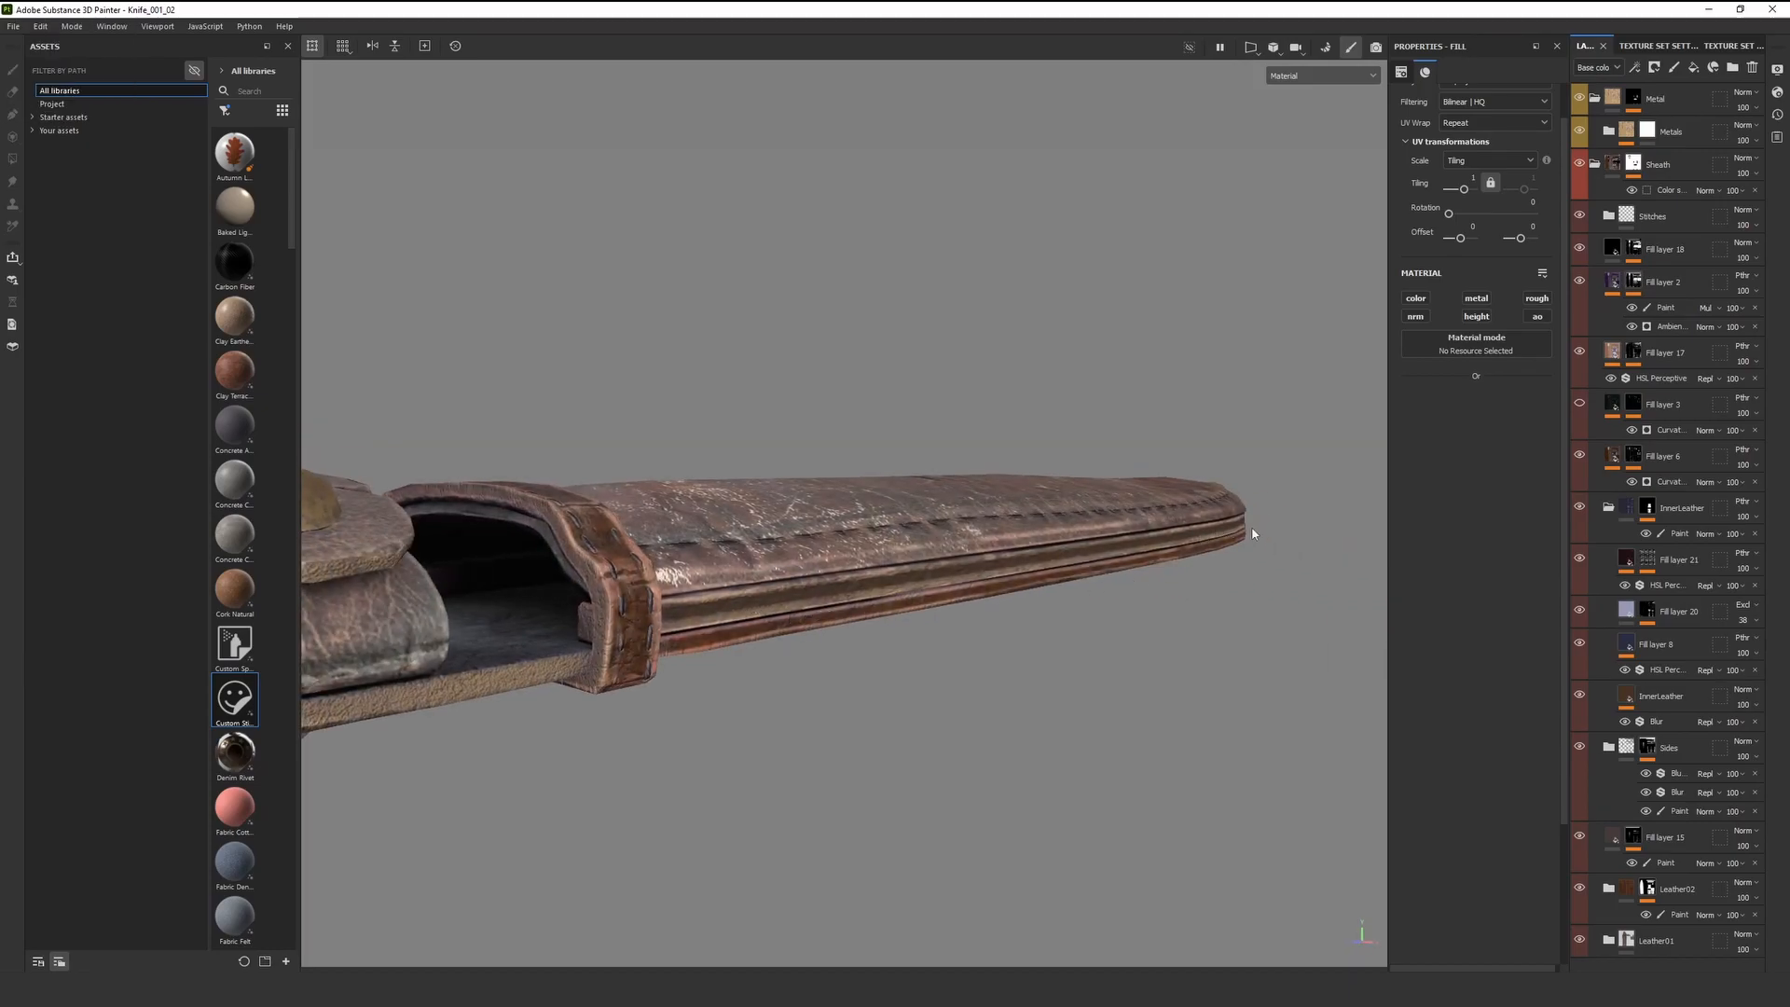
alt+drag(1044, 578, 853, 552)
scroll(867, 547, up, 2)
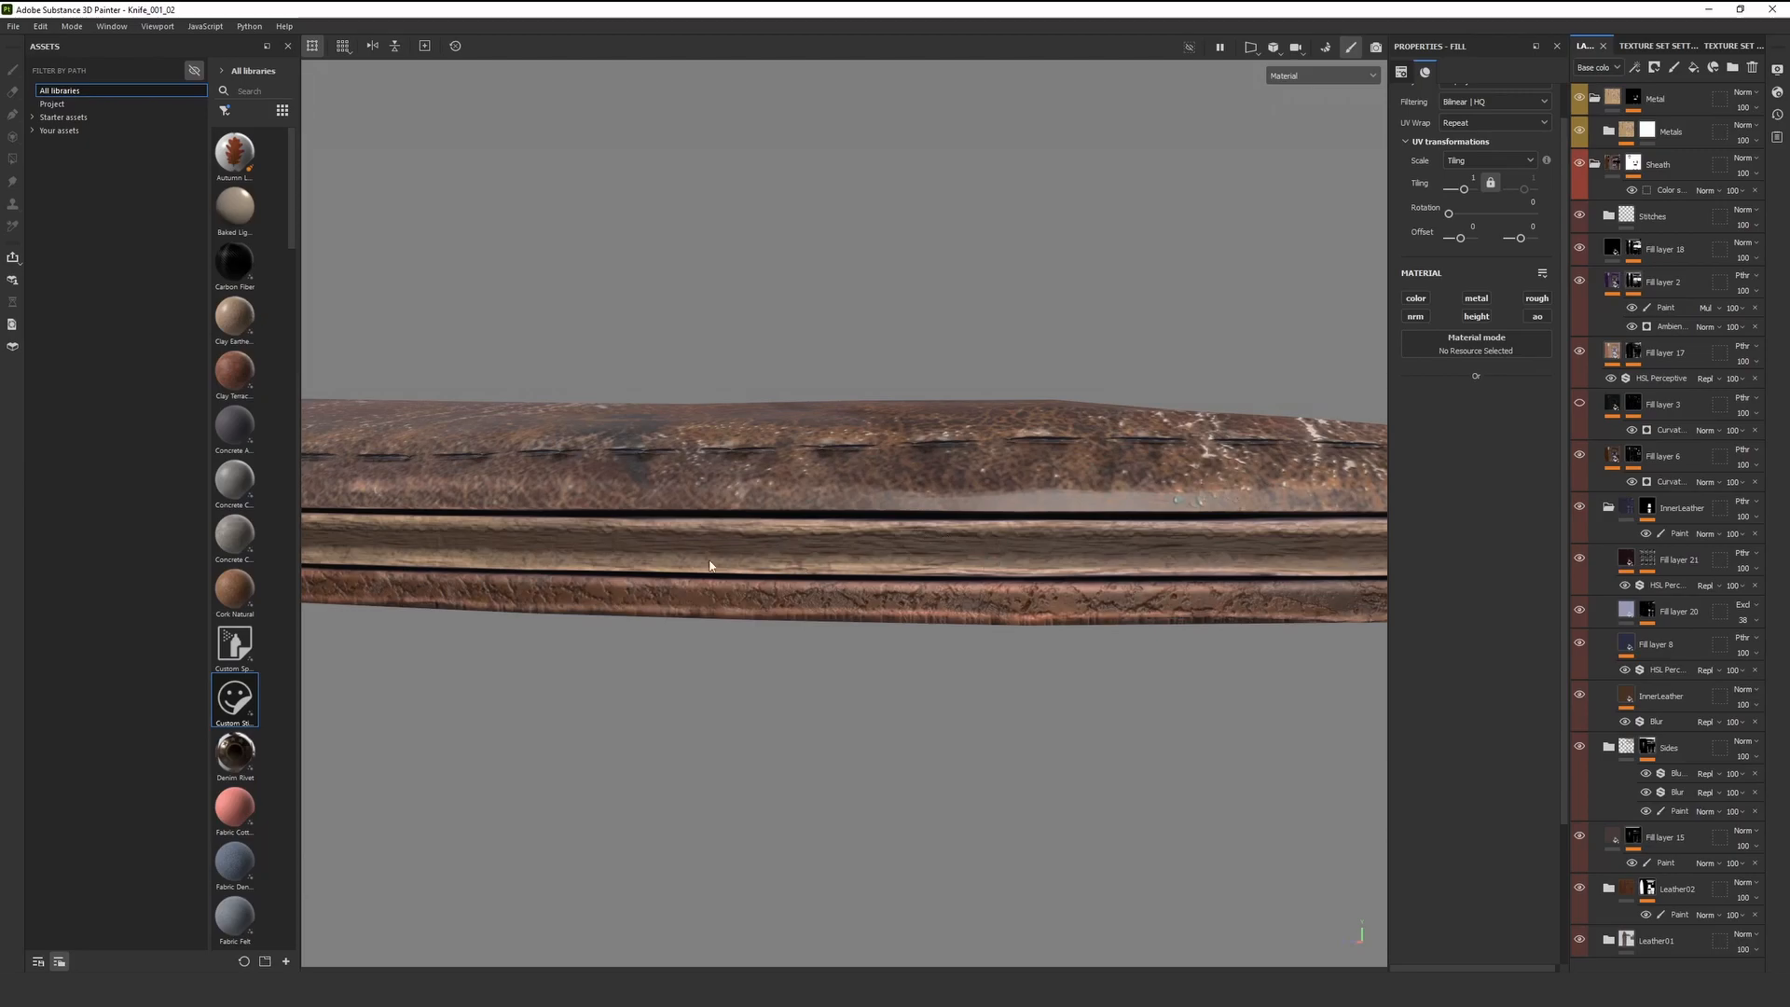
scroll(901, 556, down, 3)
alt+middle_drag(896, 523, 711, 516)
alt+drag(711, 516, 1066, 524)
scroll(843, 542, down, 3)
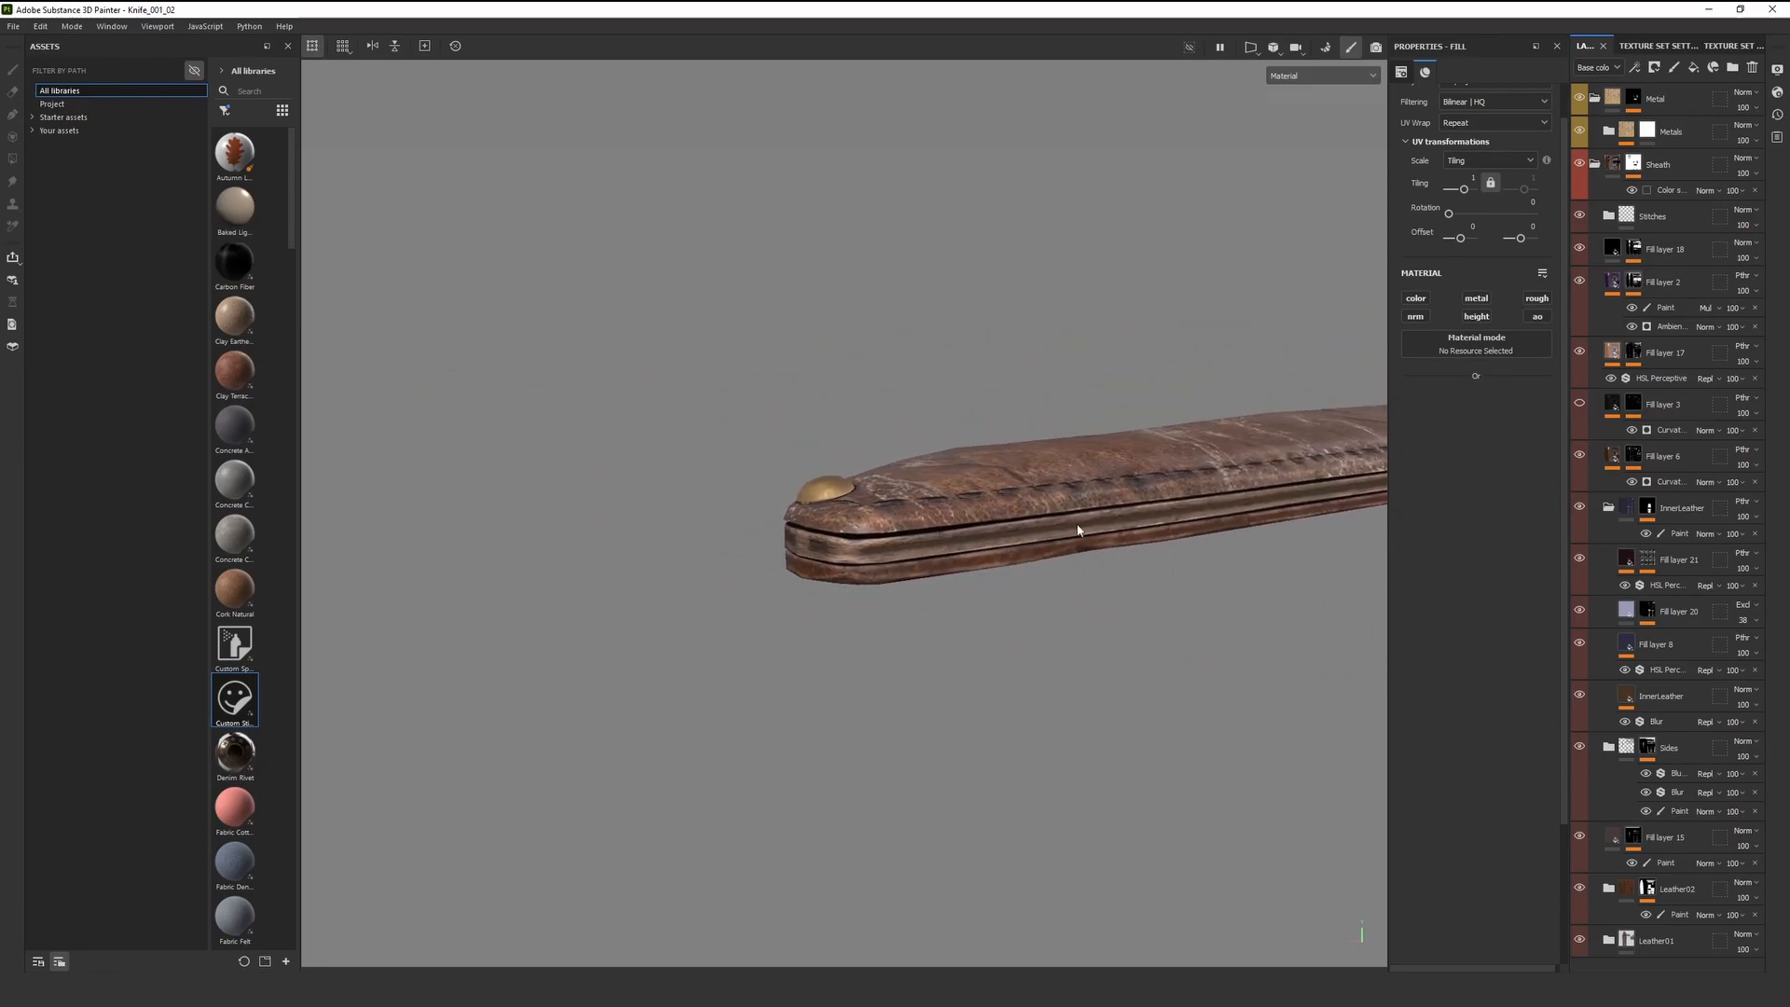
alt+middle_drag(1066, 524, 811, 598)
alt+drag(811, 598, 854, 589)
alt+right_drag(854, 588, 759, 591)
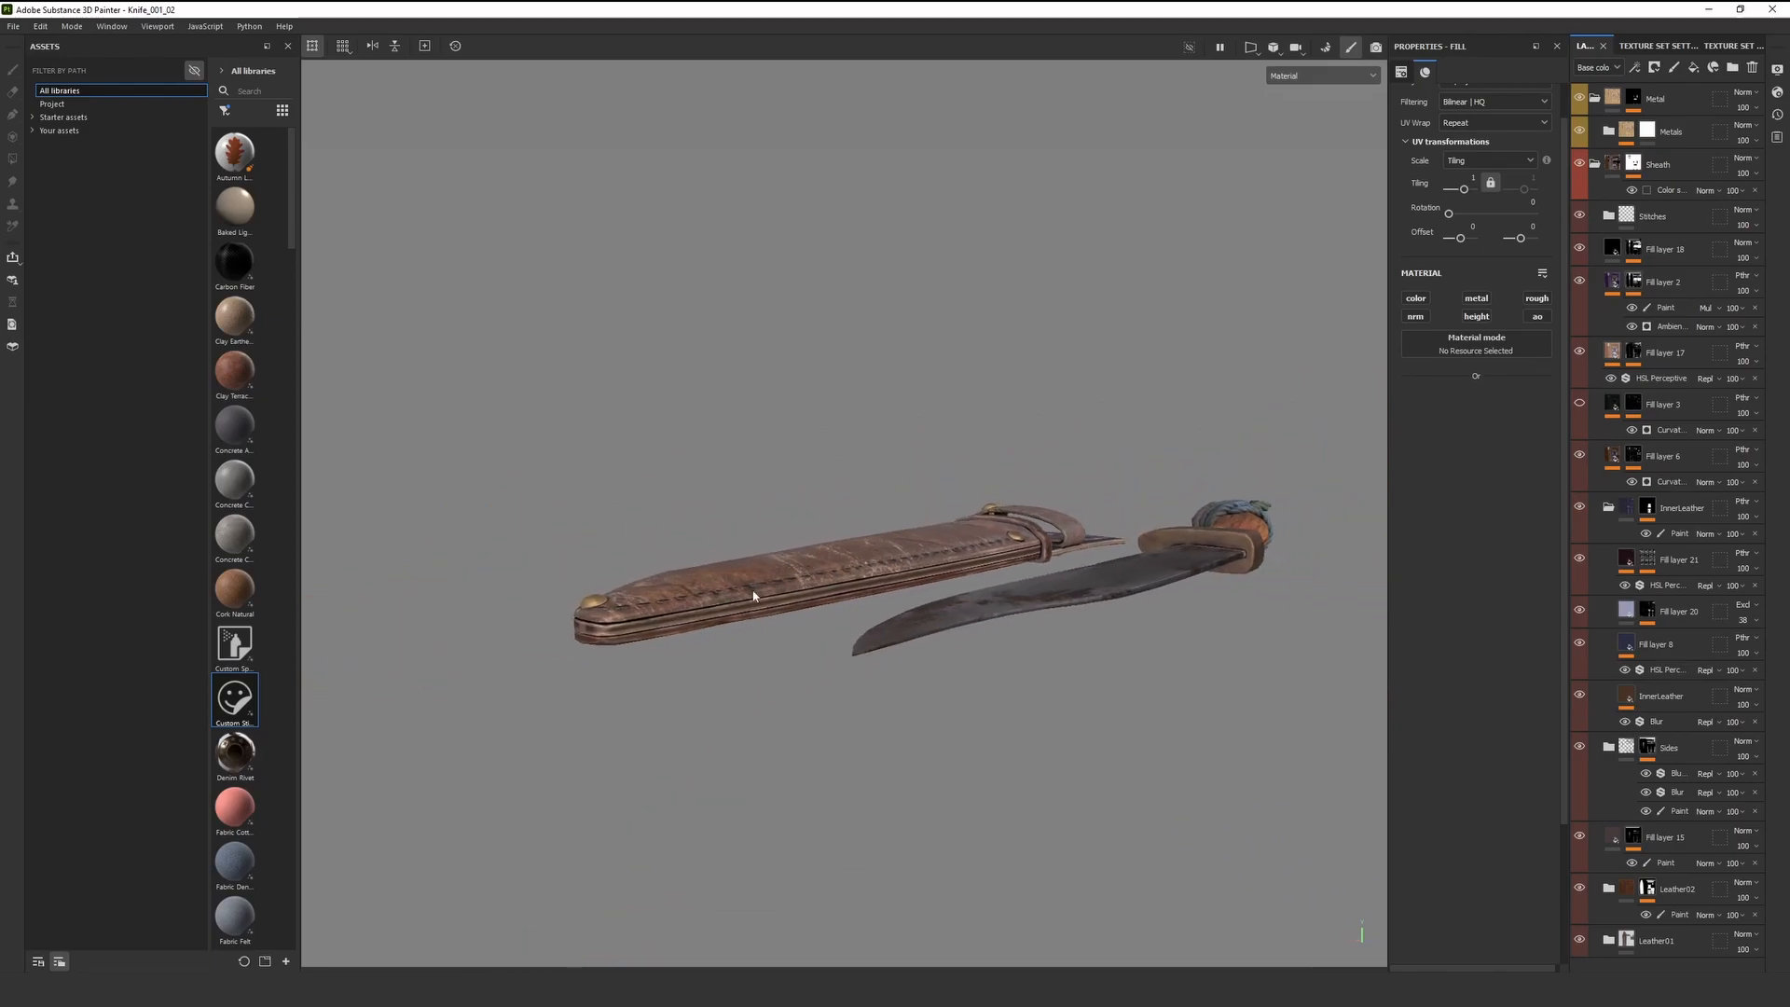
Examine the layered edge around the sheath's rounded tip and its brass rivet from varying distances
alt+middle_drag(759, 591, 909, 573)
alt+drag(909, 574, 881, 556)
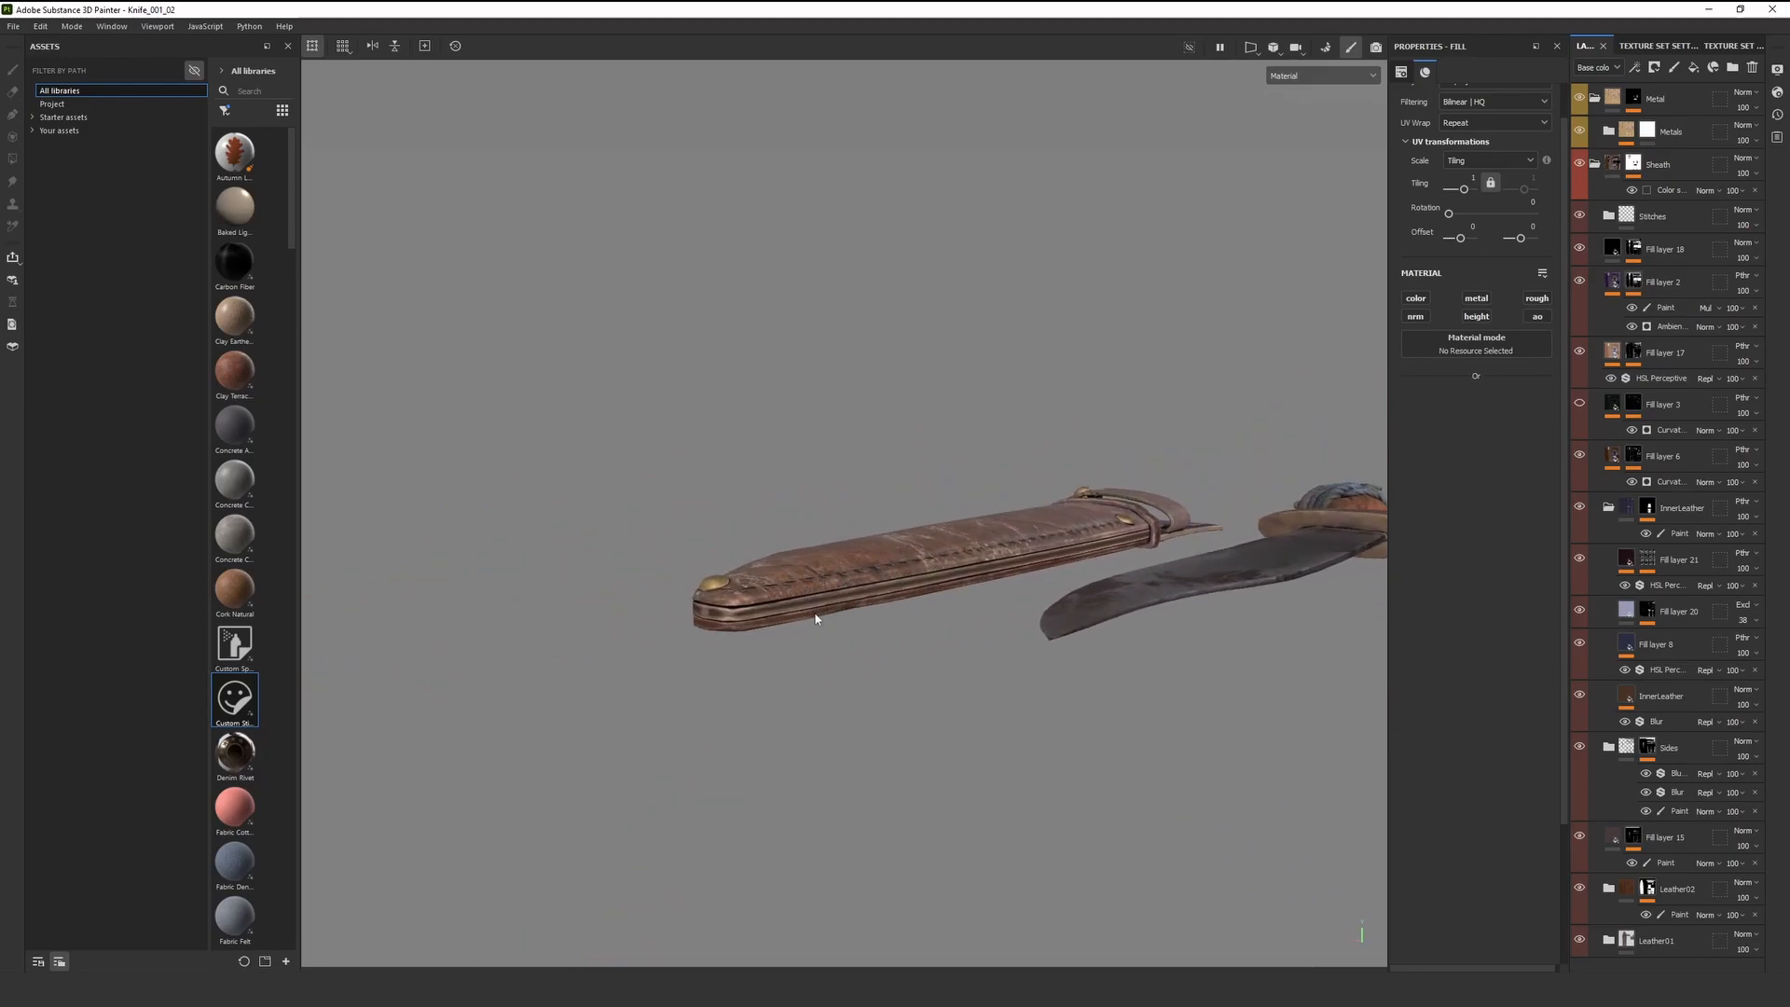
alt+middle_drag(815, 618, 768, 630)
alt+right_drag(768, 630, 1037, 601)
alt+drag(1037, 601, 851, 630)
alt+right_drag(851, 630, 752, 638)
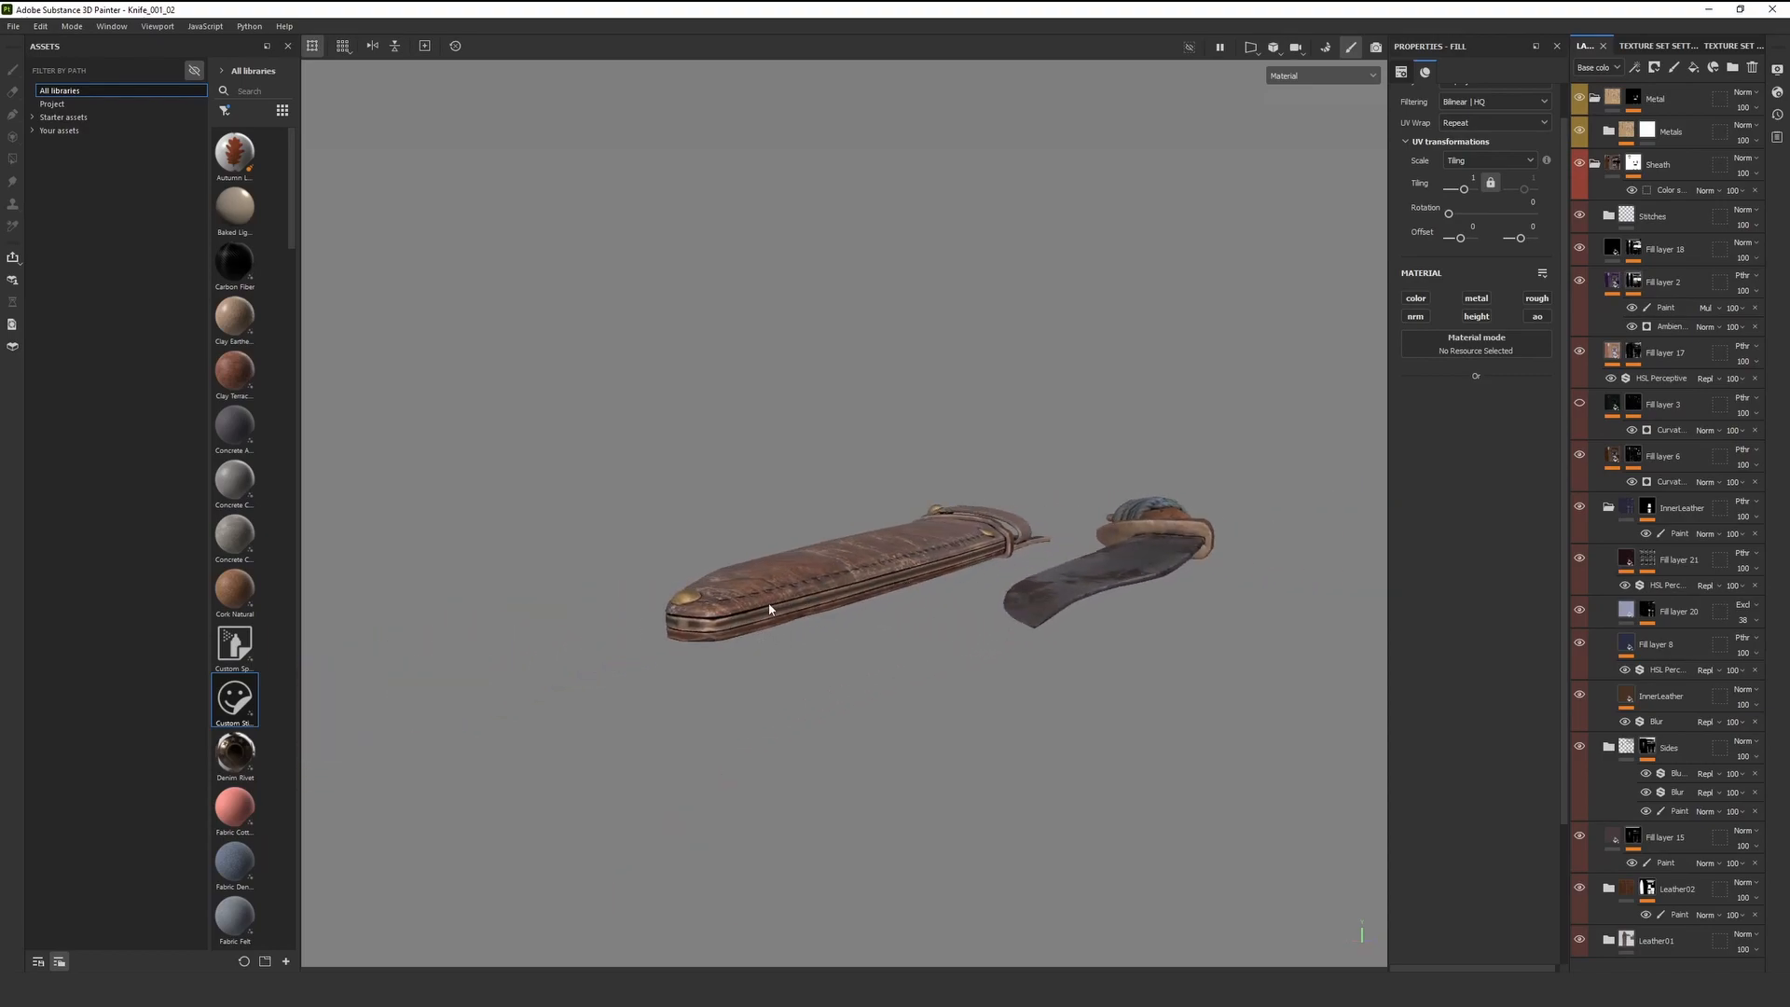
alt+right_drag(699, 643, 747, 637)
alt+drag(879, 587, 862, 604)
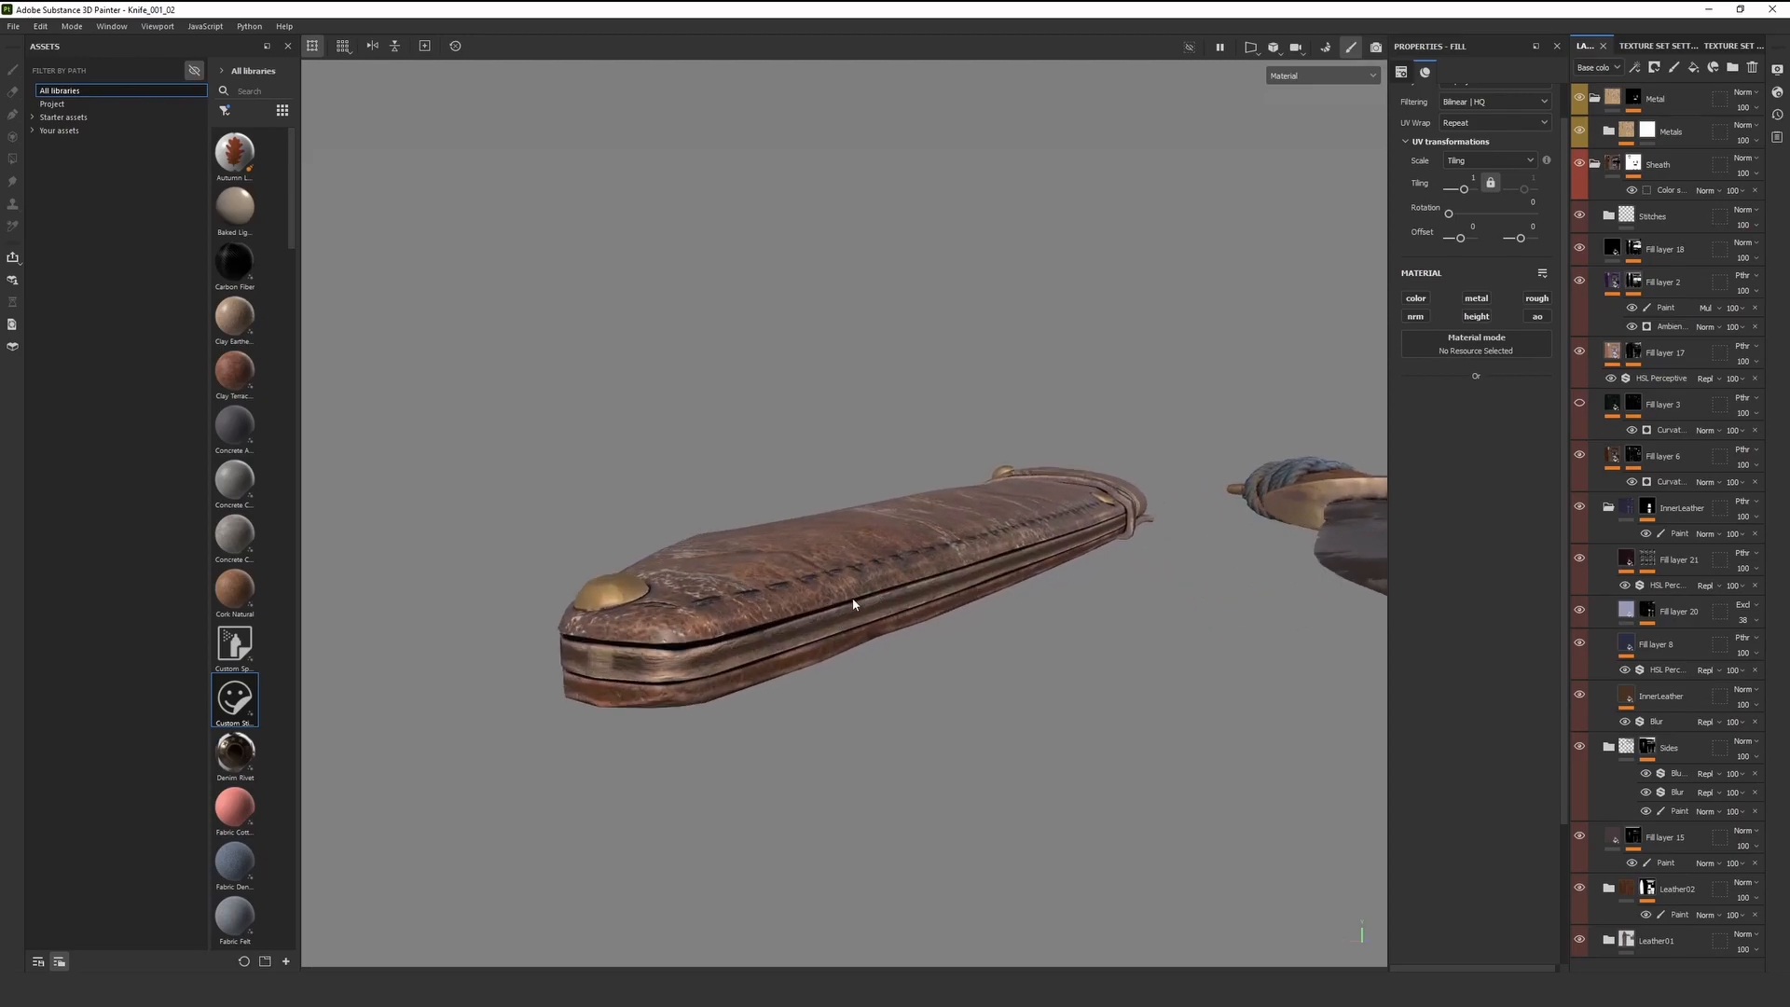
alt+right_drag(903, 597, 879, 595)
alt+drag(879, 595, 699, 648)
alt+right_drag(811, 650, 785, 651)
alt+drag(785, 650, 863, 572)
alt+right_drag(839, 571, 864, 560)
alt+drag(863, 559, 960, 578)
alt+middle_drag(960, 591, 875, 610)
alt+right_drag(875, 610, 923, 596)
alt+drag(922, 596, 709, 653)
alt+right_drag(801, 690, 857, 713)
Examine the sheath opening, its stitched rim and the neighbouring strap with the brass stud
alt+drag(1007, 736, 933, 693)
alt+middle_drag(931, 693, 778, 629)
mouse_move(778, 629)
alt+right_down()
mouse_move(739, 619)
mouse_move(787, 611)
mouse_move(731, 619)
mouse_move(774, 610)
alt+right_up()
mouse_move(773, 611)
alt+mouse_down()
mouse_move(709, 603)
mouse_move(774, 596)
alt+mouse_up()
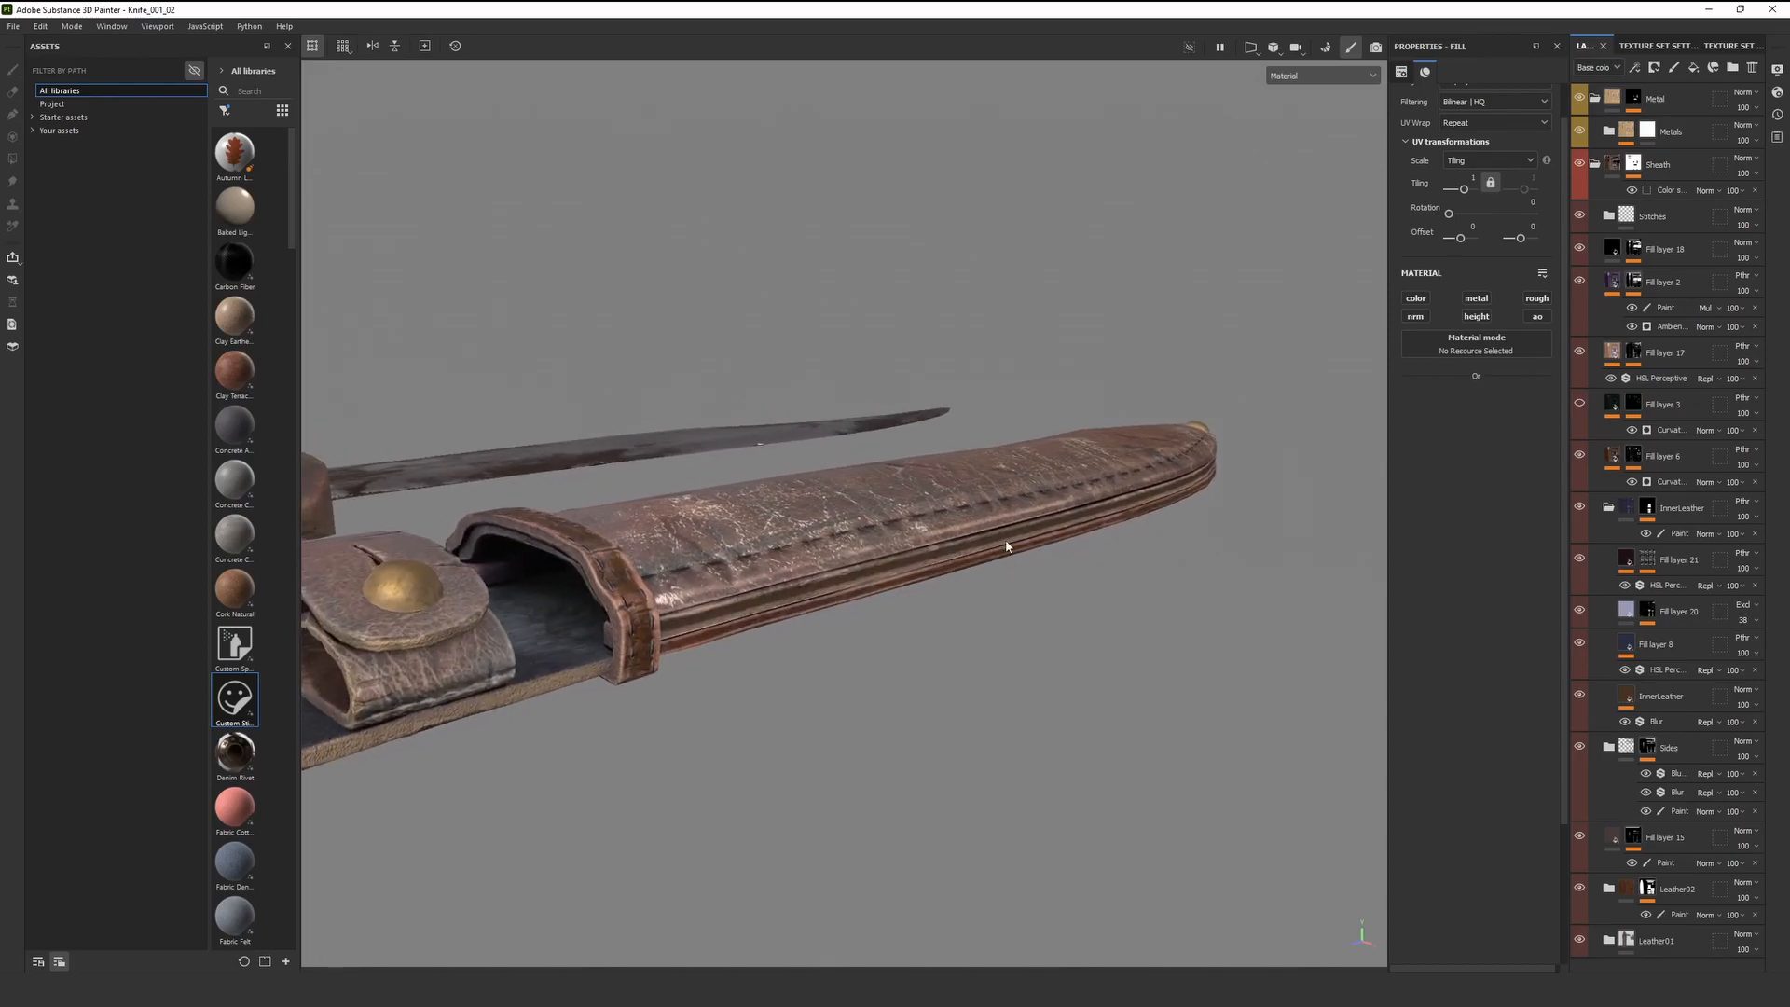
alt+right_drag(813, 559, 865, 544)
alt+drag(865, 545, 818, 587)
alt+right_drag(818, 587, 778, 595)
alt+drag(801, 597, 883, 601)
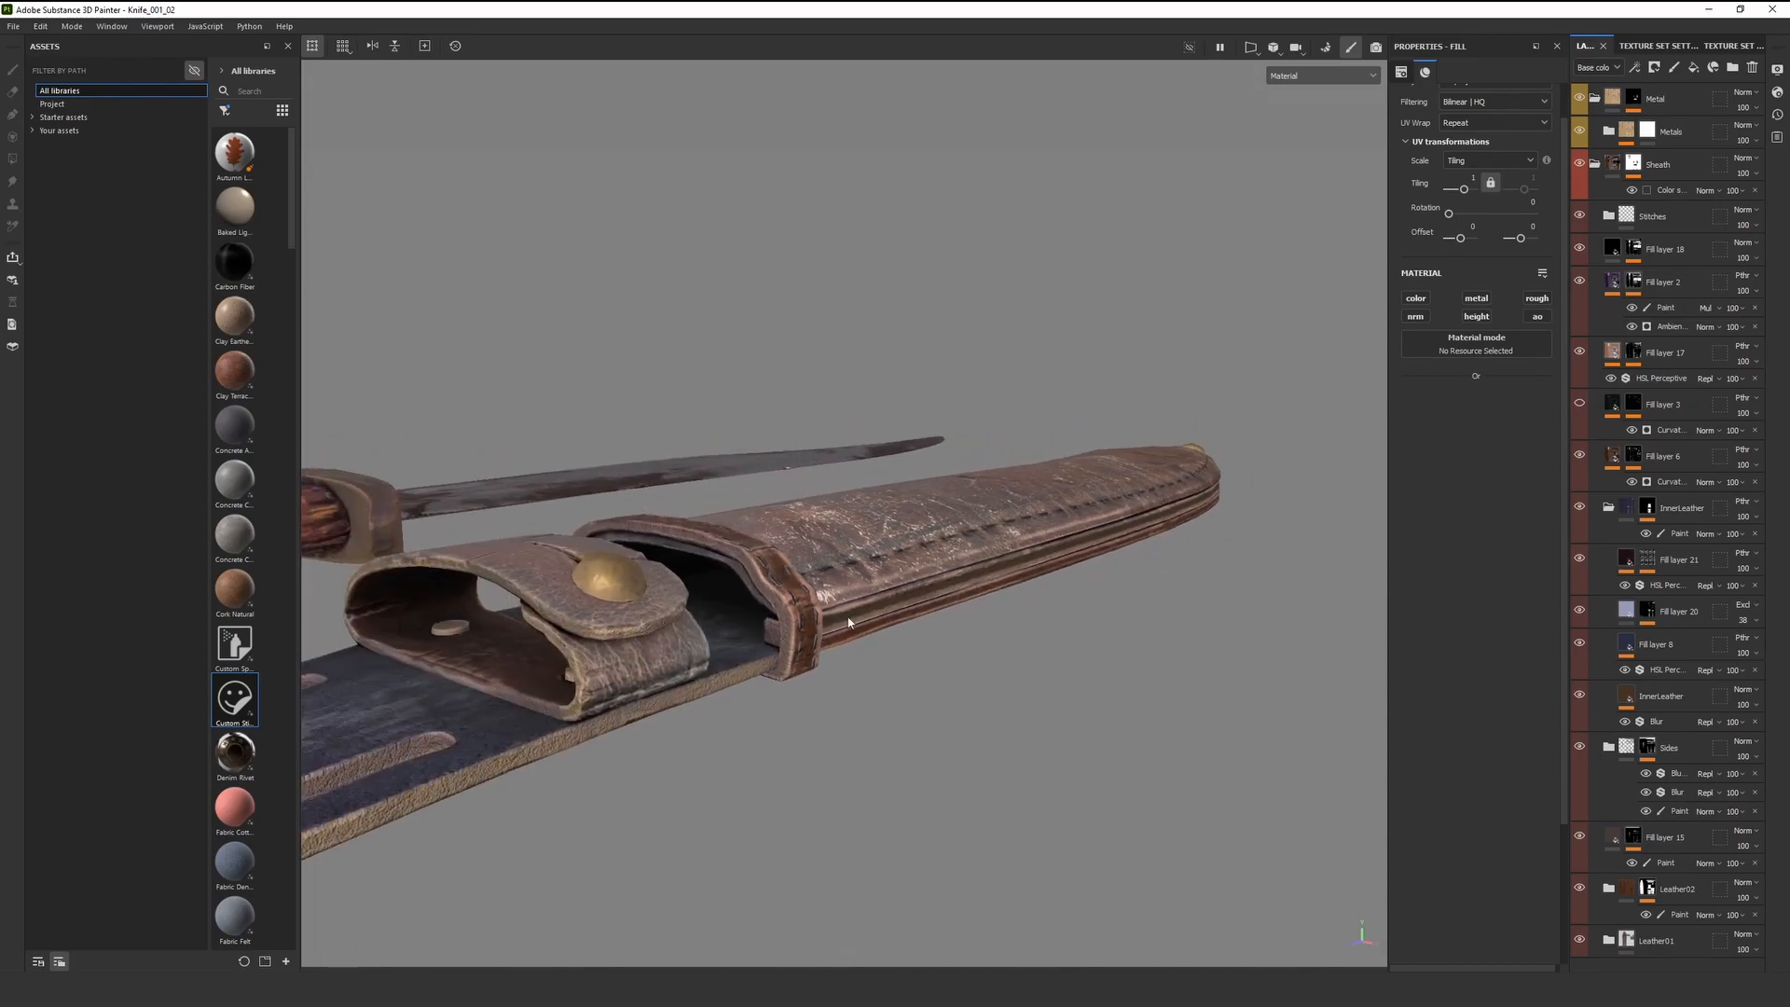
alt+right_drag(895, 591, 960, 574)
alt+drag(960, 574, 904, 615)
alt+right_drag(903, 615, 686, 737)
alt+drag(686, 736, 743, 699)
alt+right_drag(738, 696, 699, 713)
alt+drag(699, 713, 736, 745)
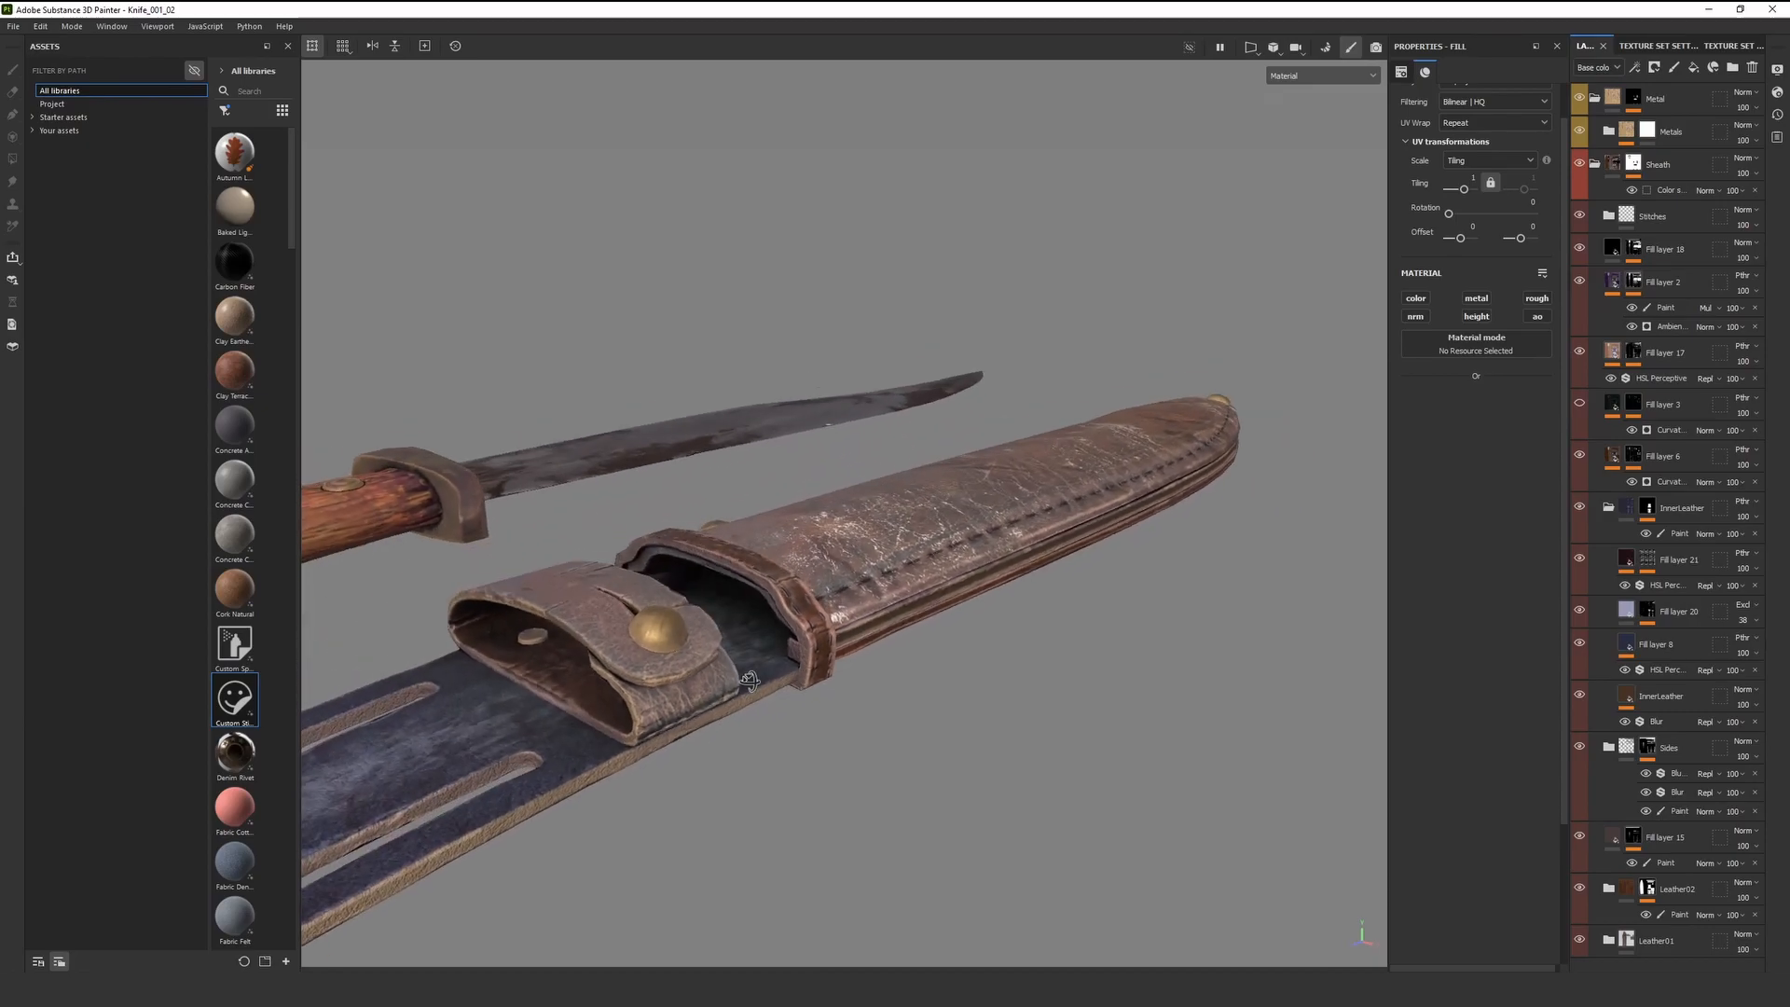
alt+right_drag(736, 746, 830, 699)
alt+drag(830, 699, 858, 690)
alt+right_drag(858, 689, 839, 704)
alt+drag(839, 703, 915, 647)
Rotate the environment lighting and compare the slotted backing with the strap and sheath body
alt+middle_drag(915, 647, 983, 611)
shift+right_drag(983, 611, 901, 700)
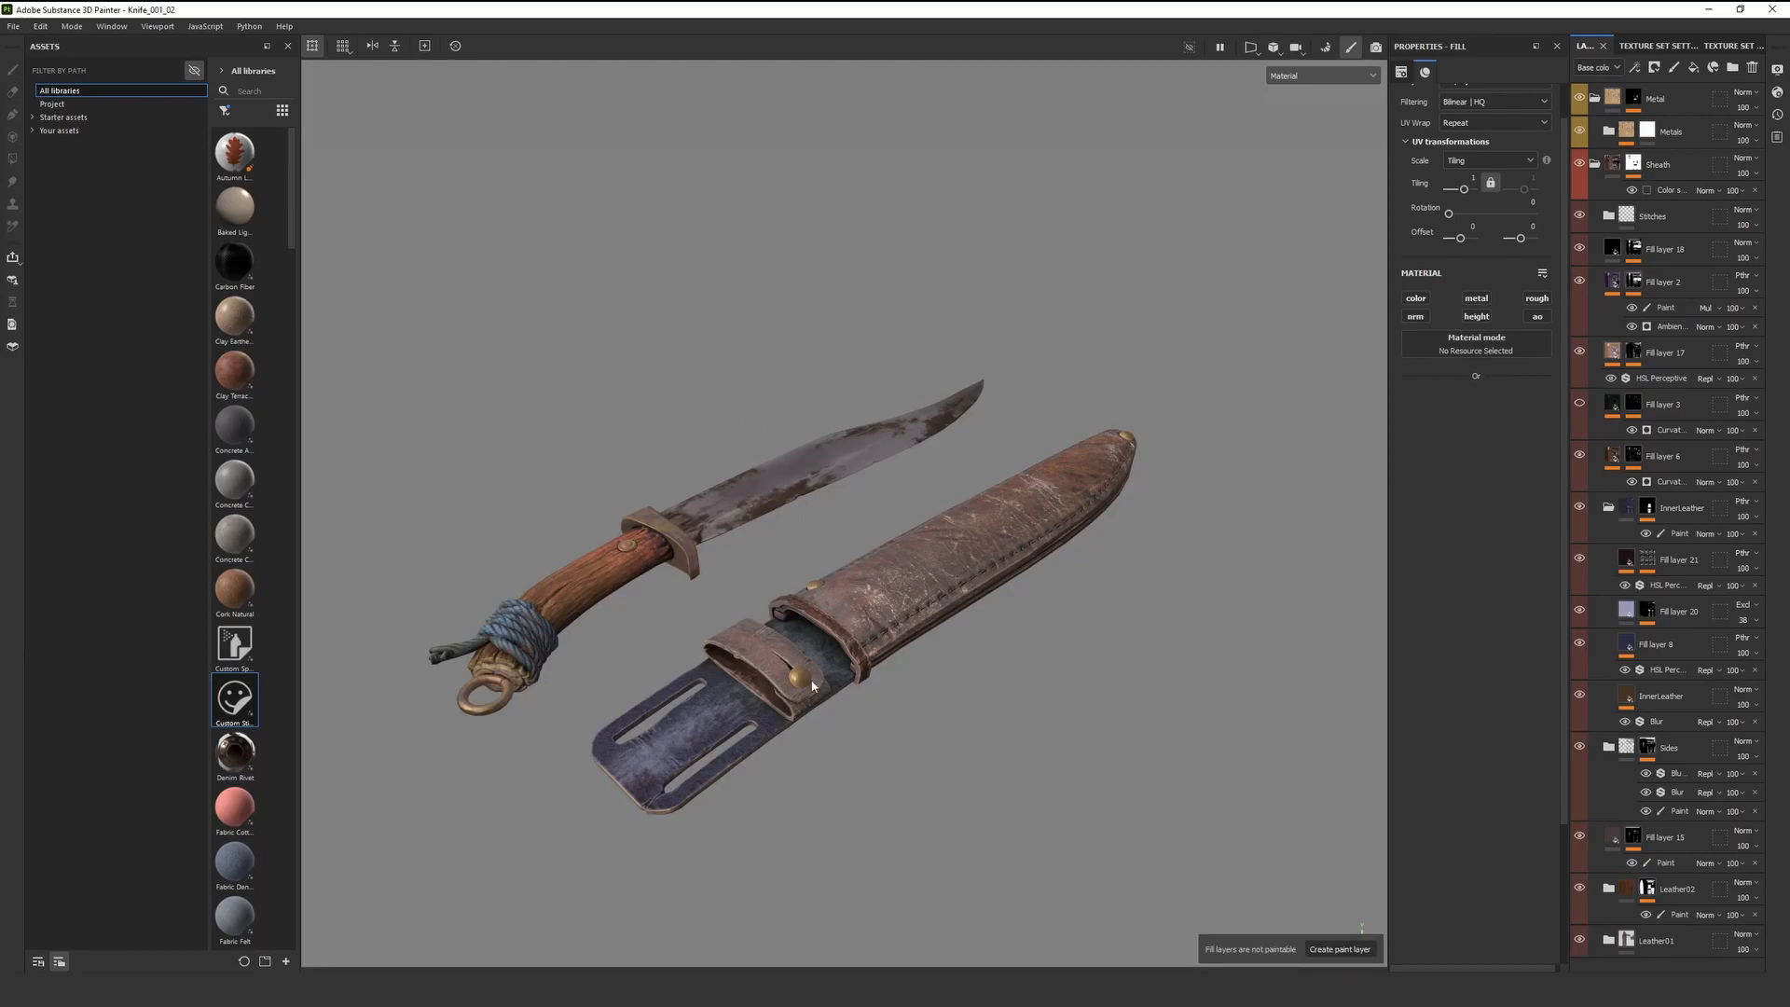
alt+right_drag(812, 686, 853, 778)
alt+drag(853, 778, 839, 755)
alt+middle_drag(839, 755, 827, 667)
alt+drag(827, 667, 822, 607)
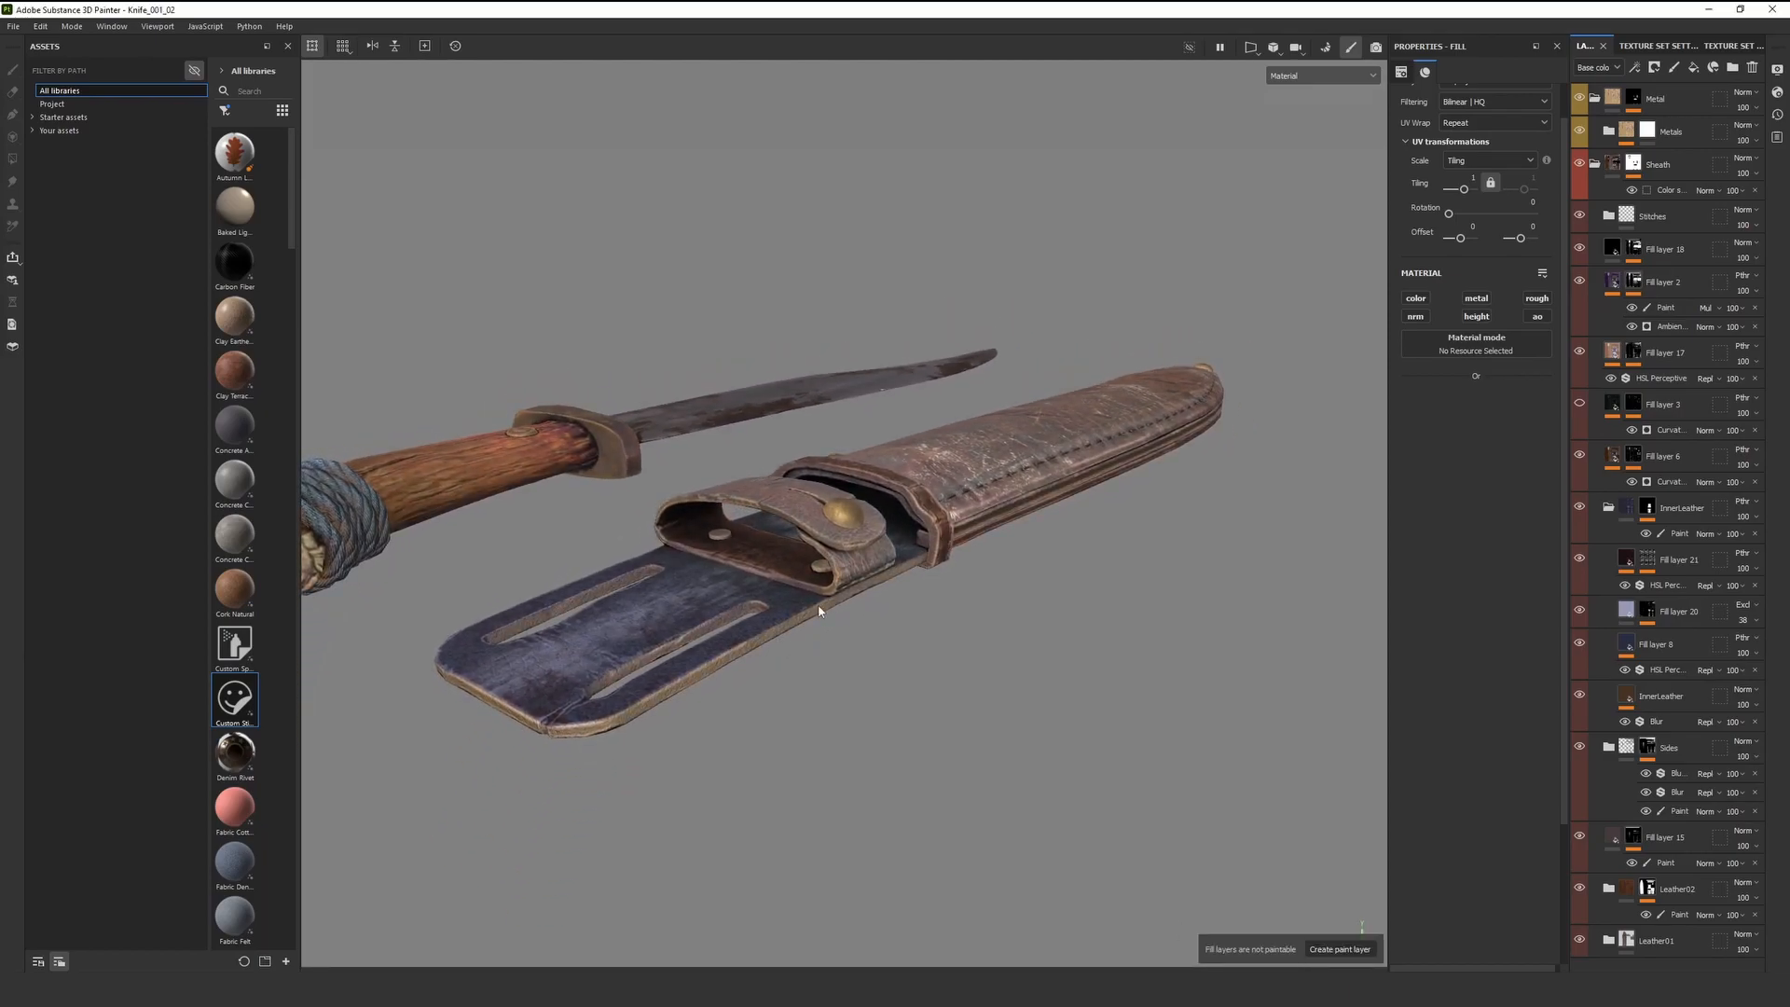
alt+middle_drag(732, 527, 685, 592)
alt+right_drag(848, 537, 696, 655)
alt+drag(695, 655, 808, 656)
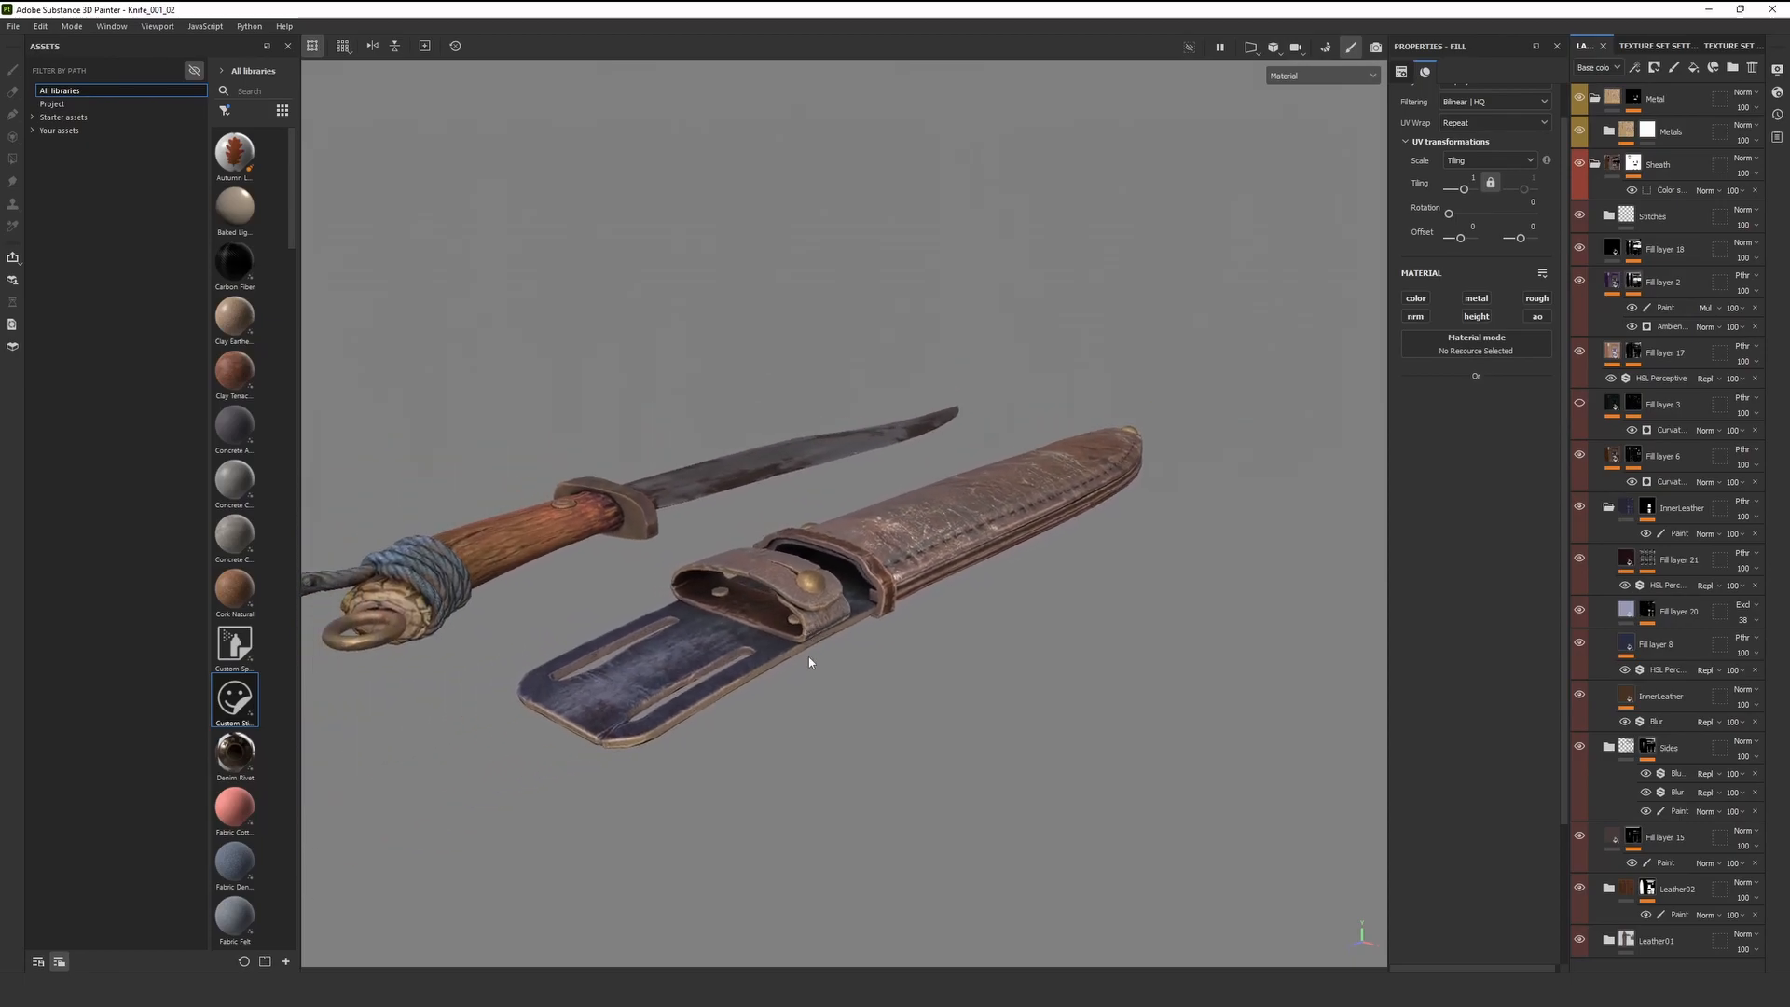
alt+right_drag(808, 667, 960, 545)
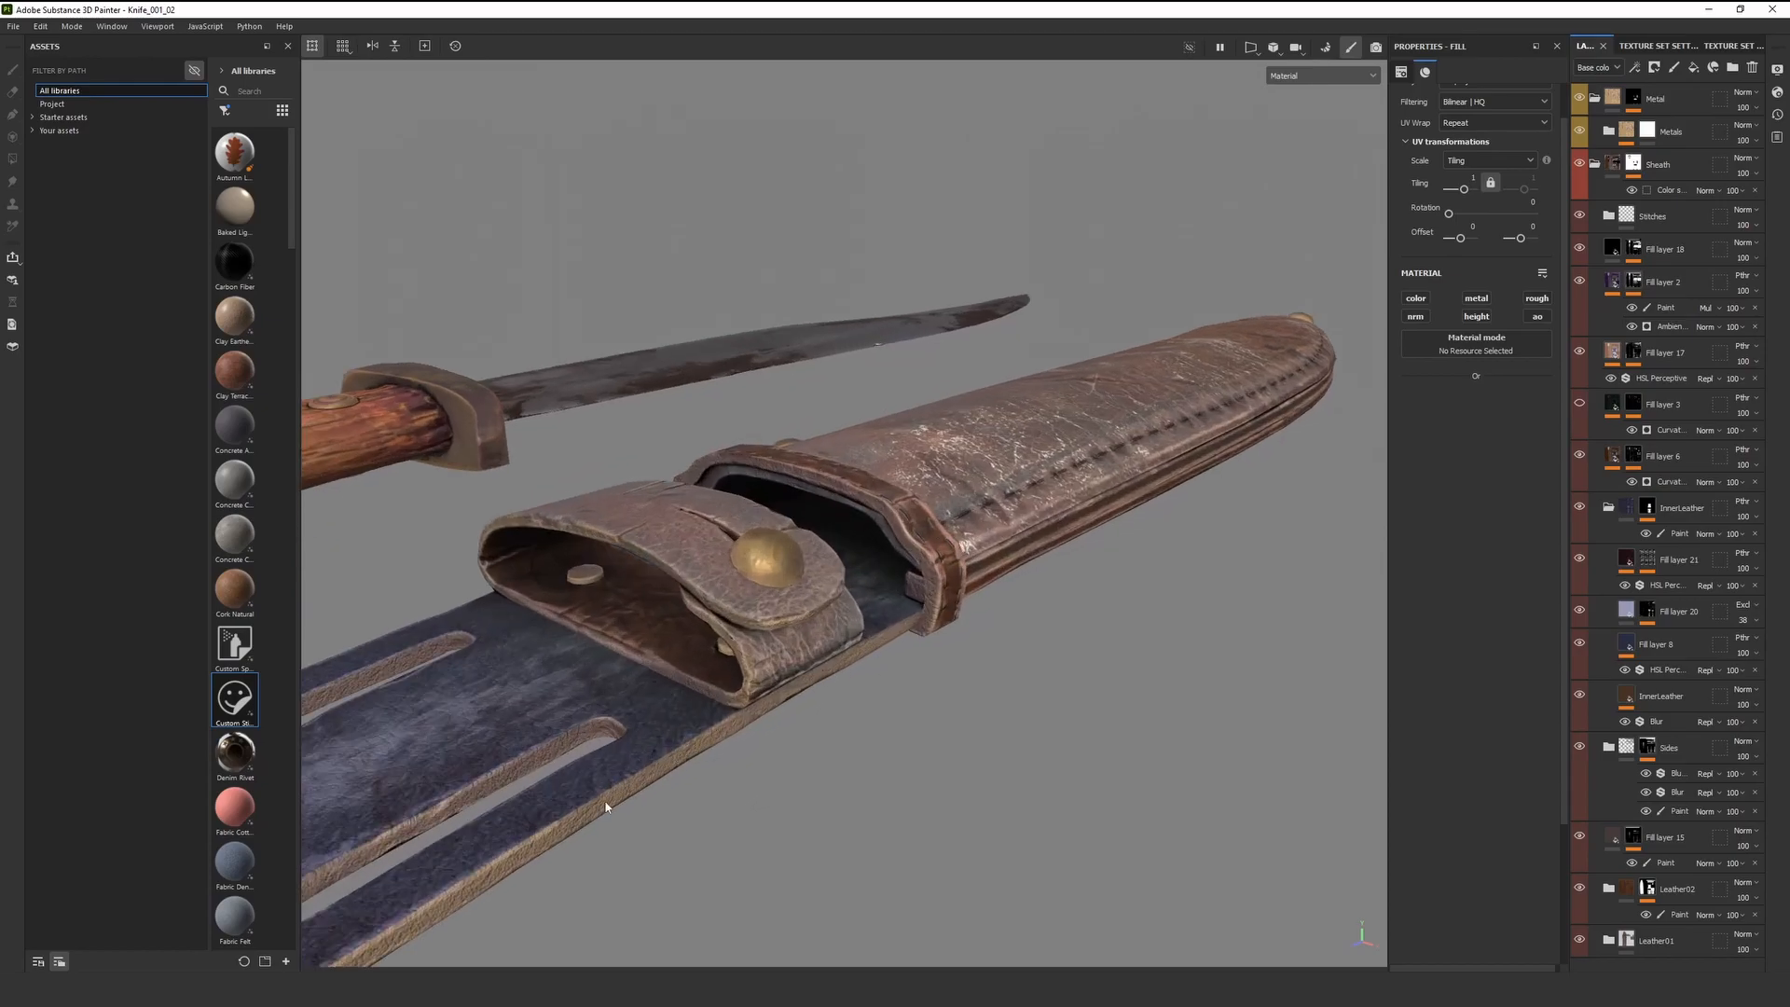
Examine the rough cut edges of the strap and the slotted backing at close range
alt+right_drag(751, 669, 695, 718)
alt+drag(695, 718, 952, 779)
alt+drag(829, 797, 951, 807)
alt+right_drag(951, 807, 942, 830)
alt+drag(942, 829, 879, 739)
alt+right_drag(879, 739, 940, 739)
alt+drag(941, 738, 982, 740)
scroll(981, 739, down, 2)
scroll(982, 739, up, 3)
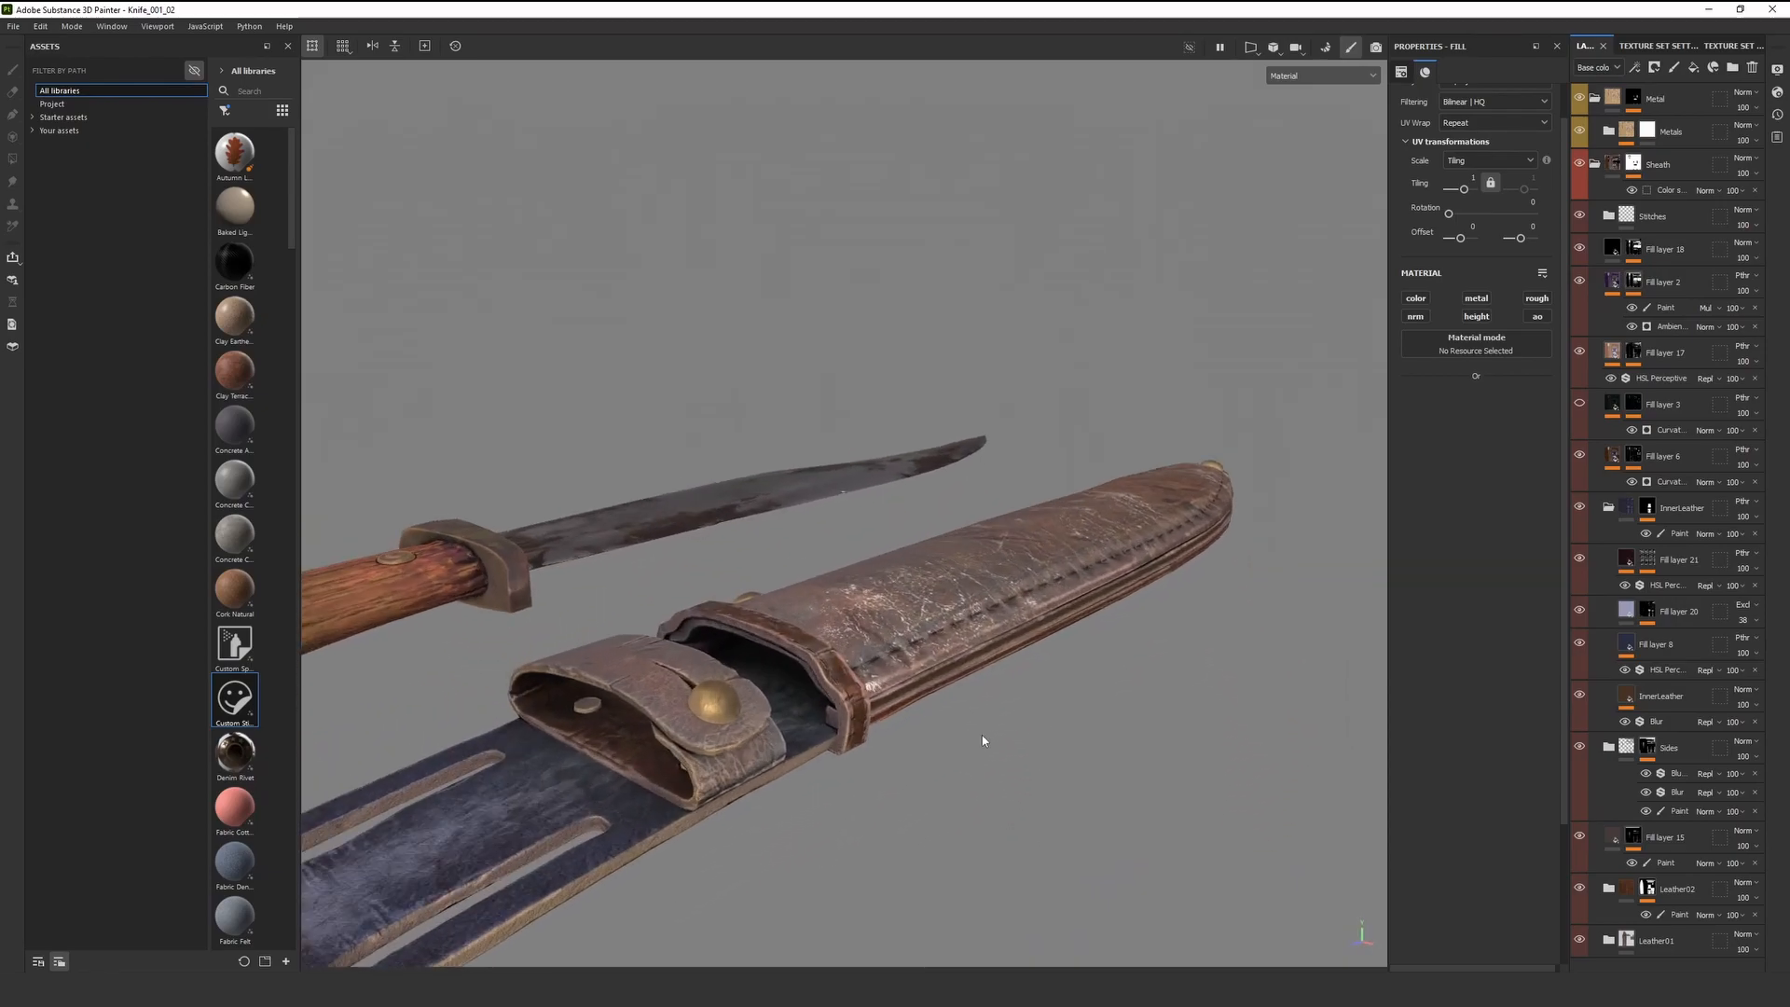
Examine the whole knife and sheath side by side from several angles and distances
scroll(981, 739, down, 3)
alt+middle_drag(982, 739, 985, 675)
alt+drag(985, 675, 911, 732)
scroll(925, 724, down, 5)
scroll(913, 710, up, 3)
alt+right_drag(912, 732, 925, 741)
alt+middle_drag(925, 741, 946, 698)
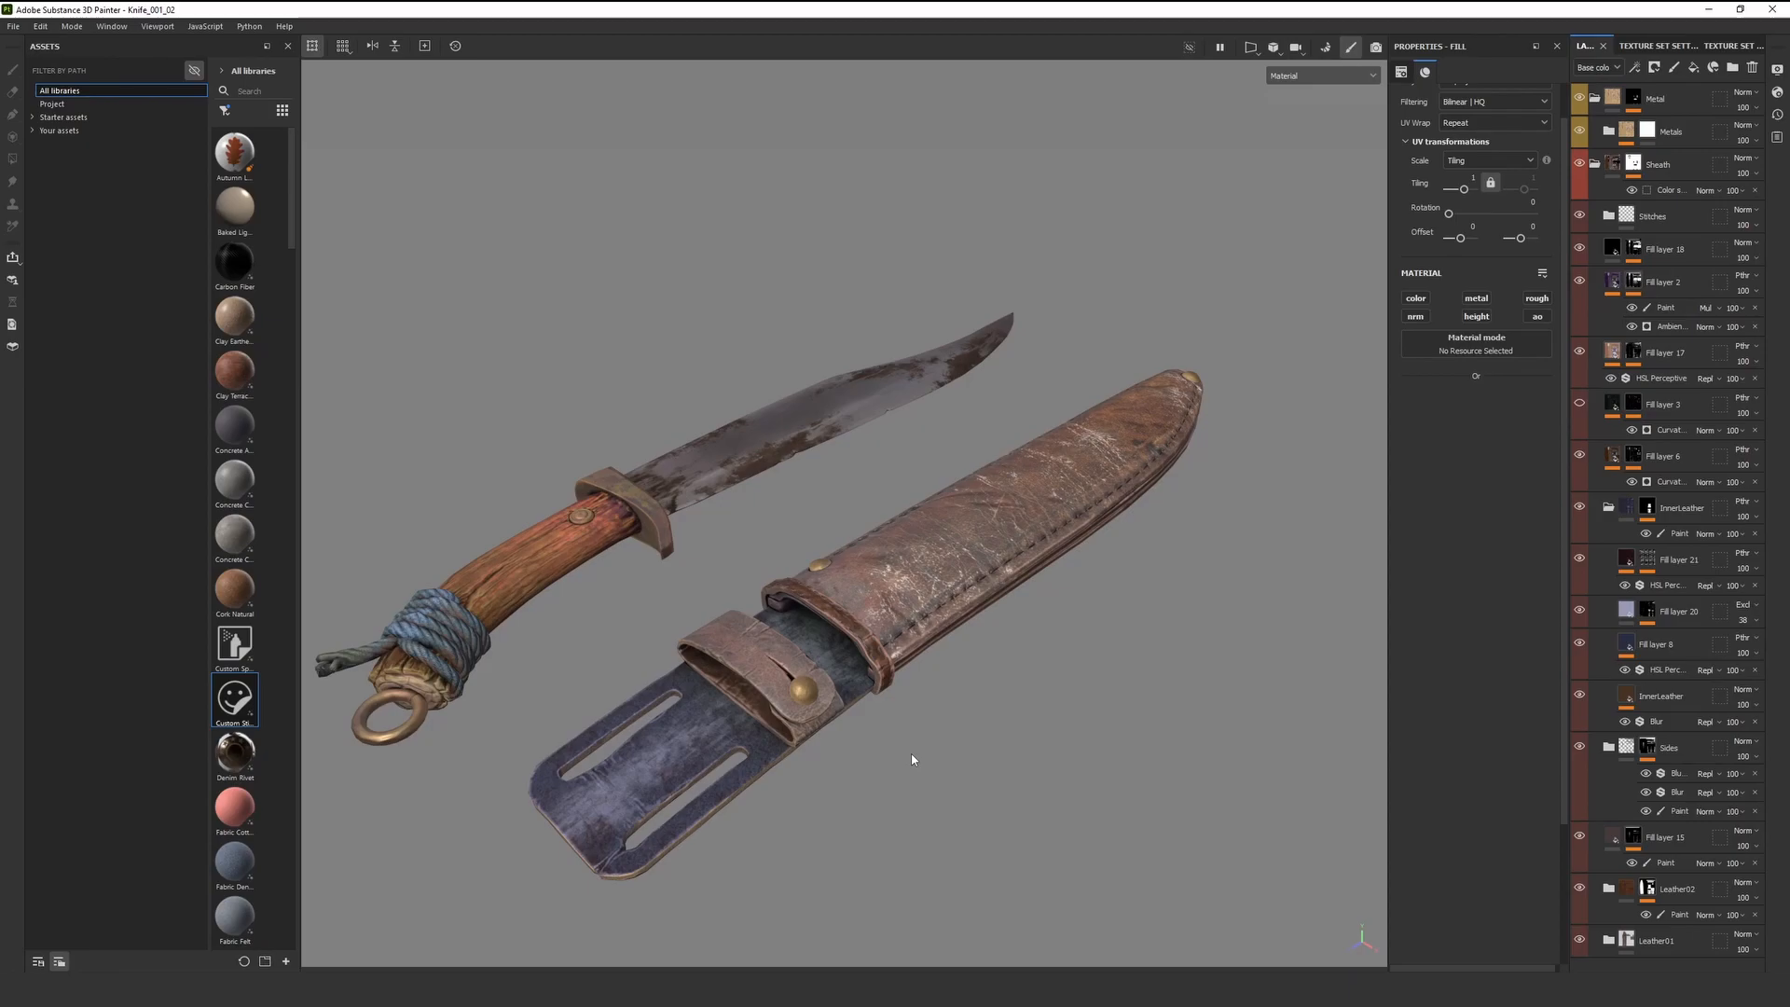
scroll(912, 760, up, 3)
alt+drag(867, 757, 848, 706)
scroll(863, 683, down, 4)
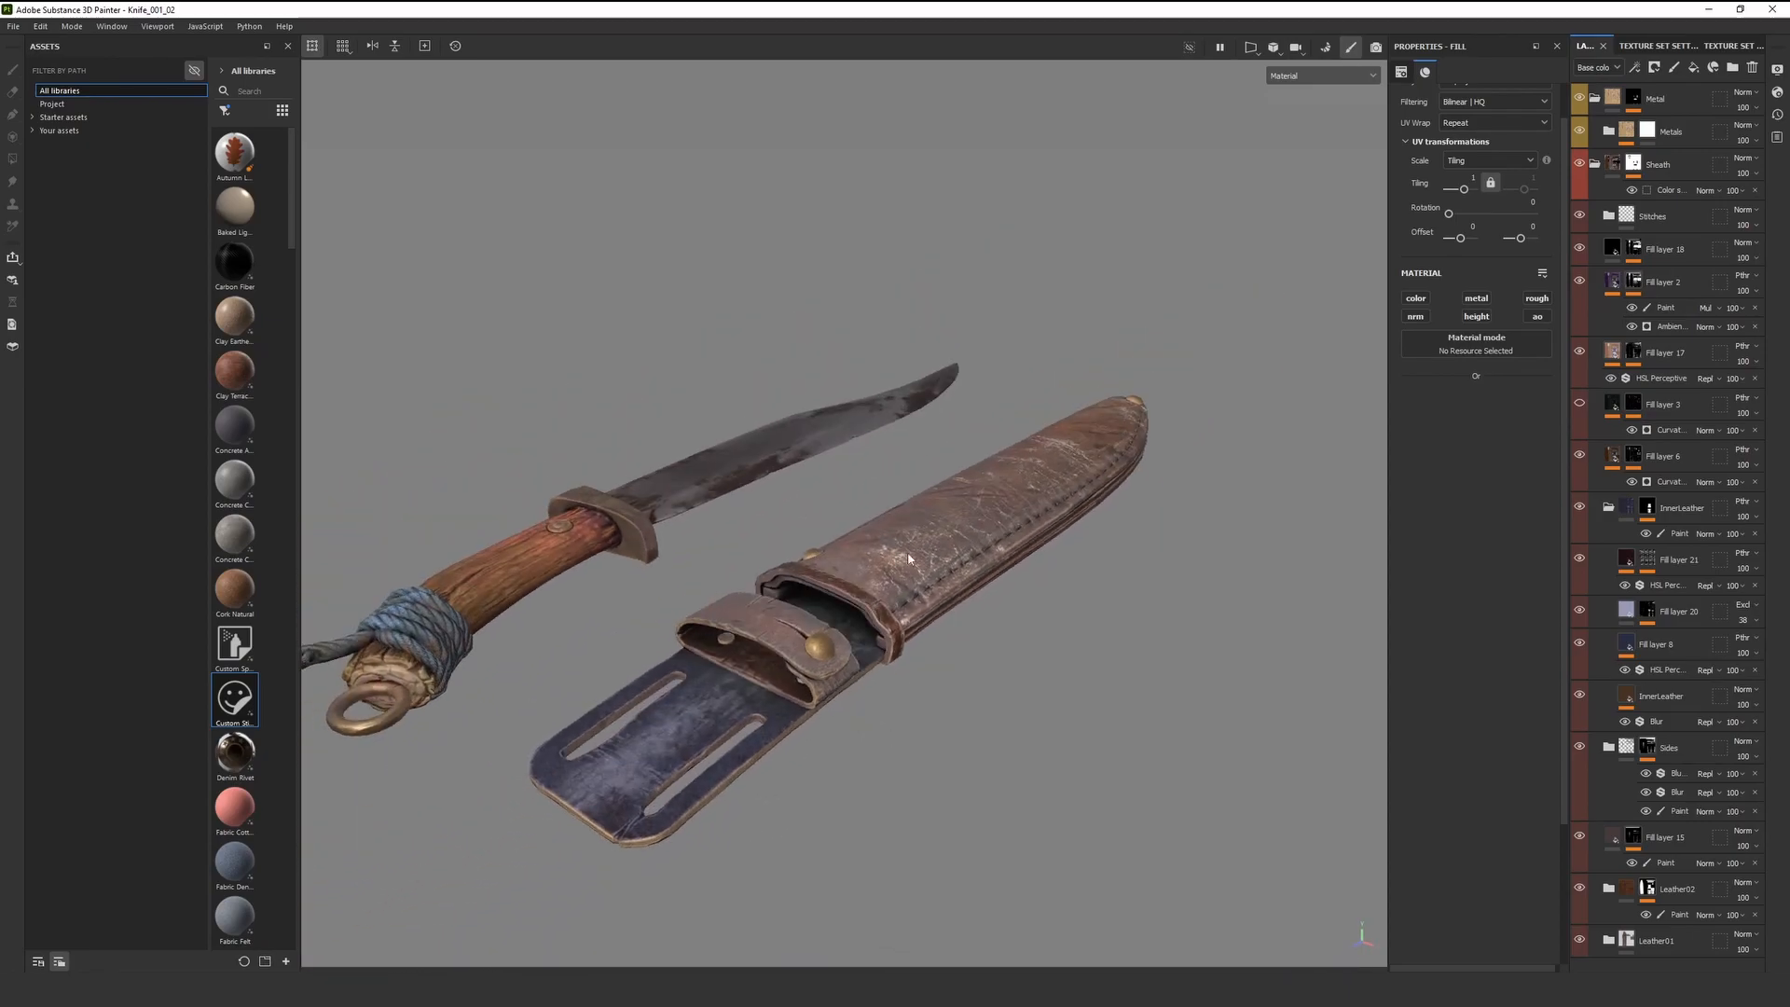
alt+drag(927, 563, 794, 668)
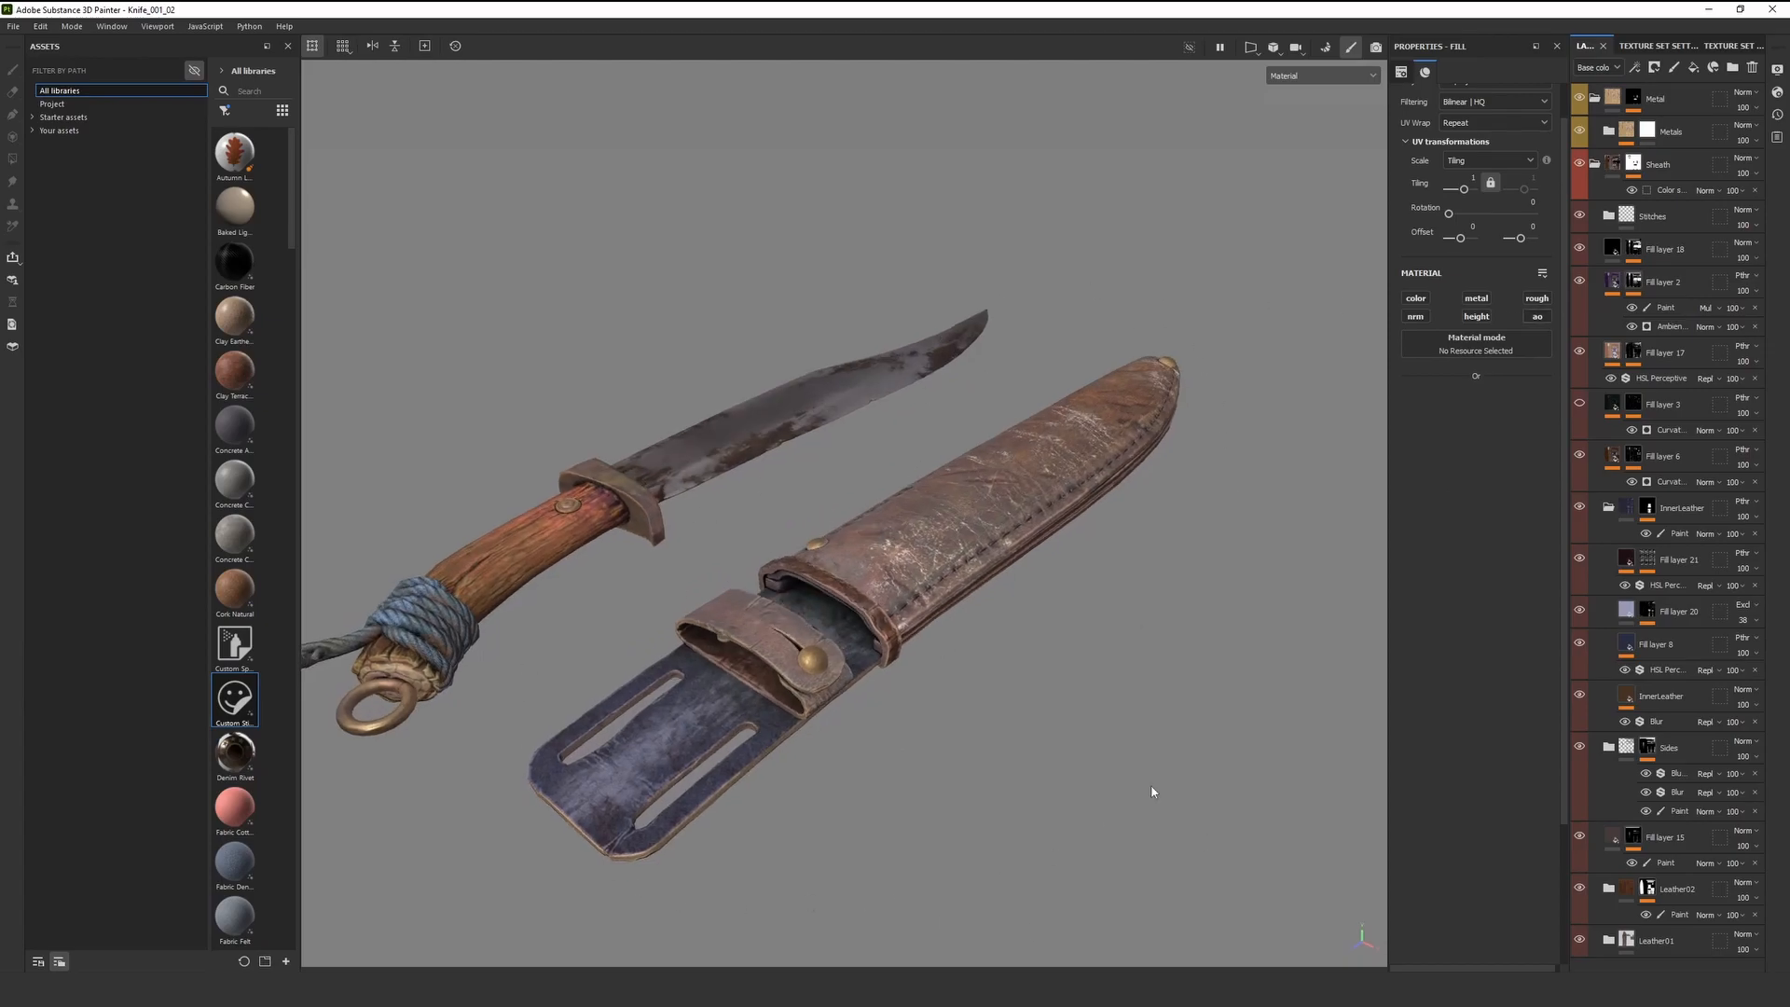
Examine the slotted backing's cut edge and the studded strap from a low angle, then the full set from farther away
scroll(811, 751, up, 3)
alt+drag(811, 753, 843, 651)
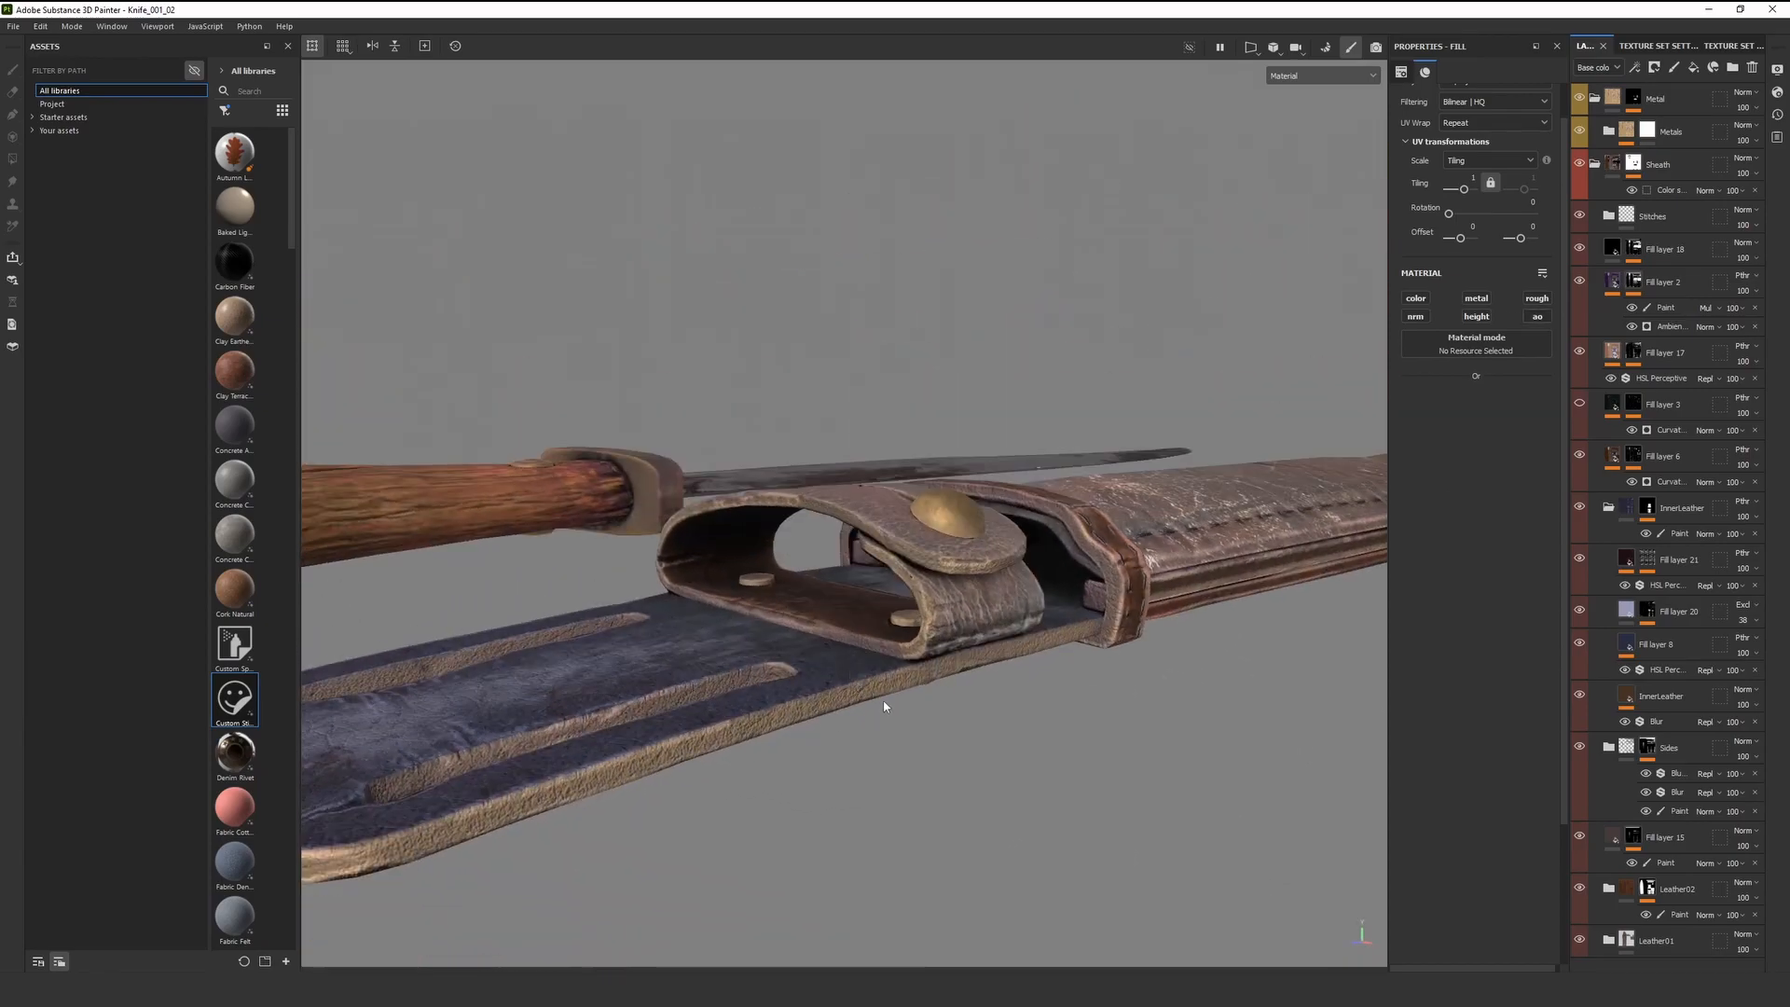
scroll(934, 512, down, 4)
alt+drag(934, 512, 764, 612)
scroll(944, 511, down, 3)
mouse_move(990, 557)
alt+mouse_down()
mouse_move(1042, 579)
mouse_move(925, 539)
mouse_move(975, 555)
alt+mouse_up()
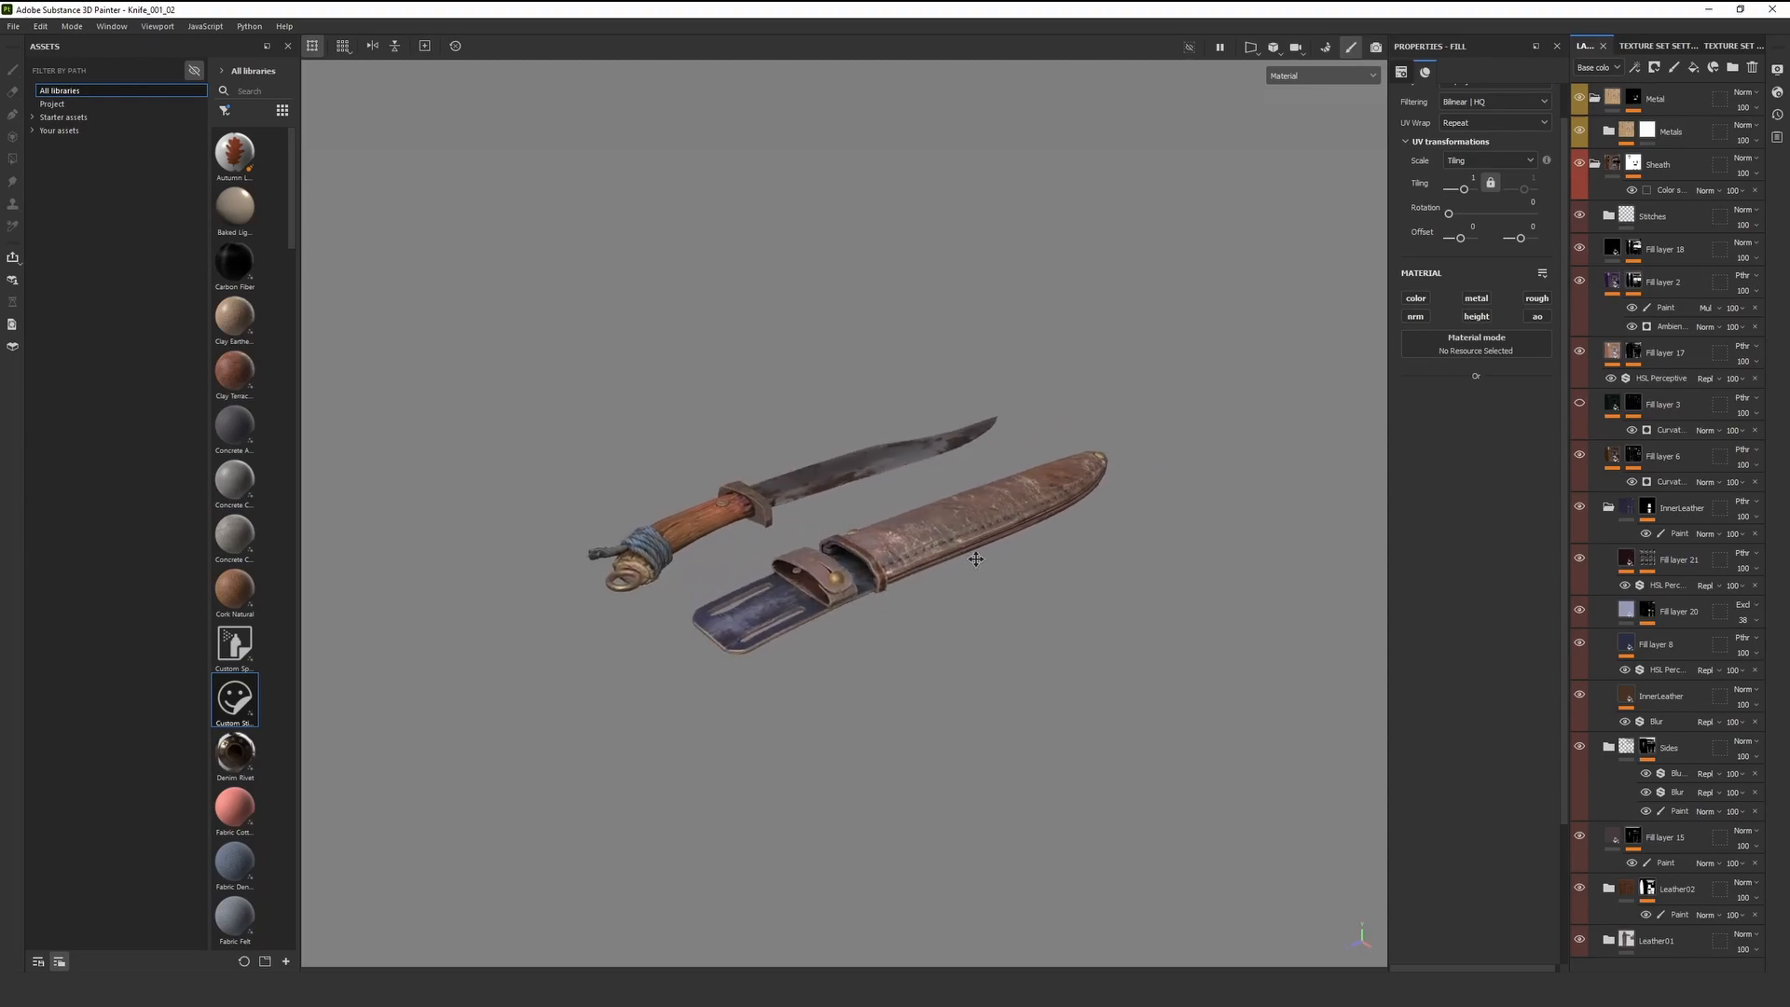
scroll(975, 555, up, 1)
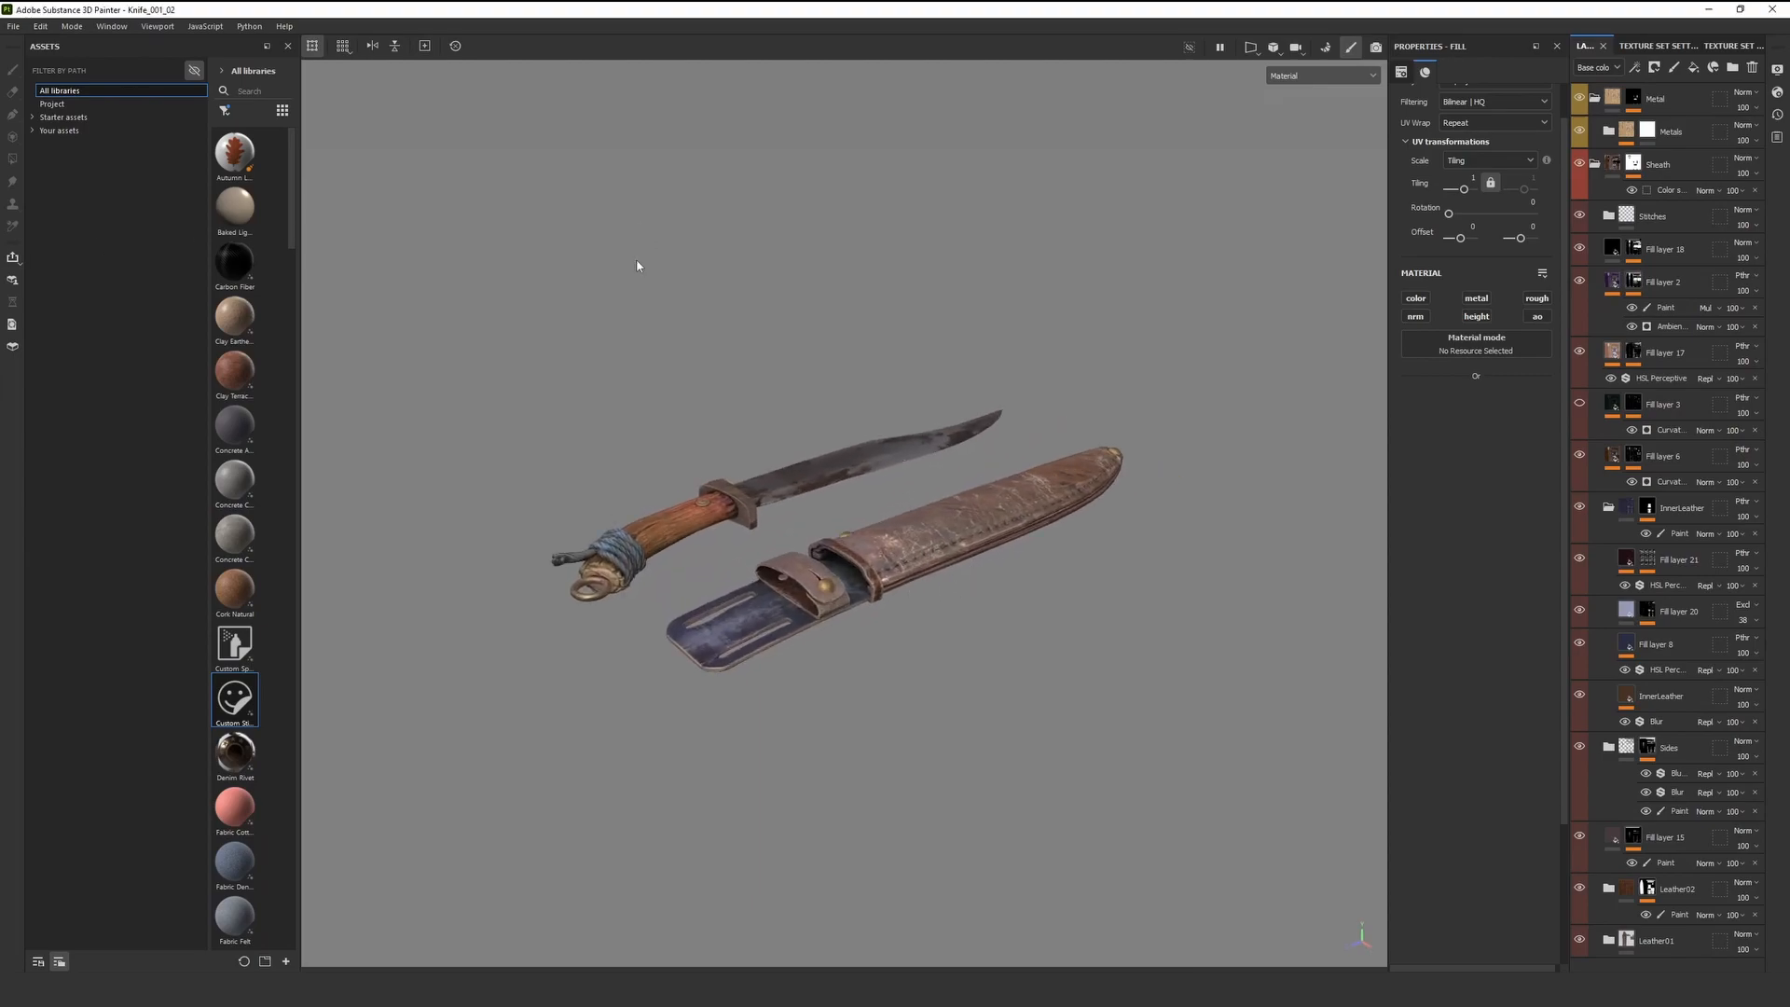
Show the Roughness channel alone and examine the sheath's scratched leather body from the opening to the tip
scroll(792, 562, up, 8)
alt+drag(763, 580, 806, 496)
scroll(820, 508, up, 2)
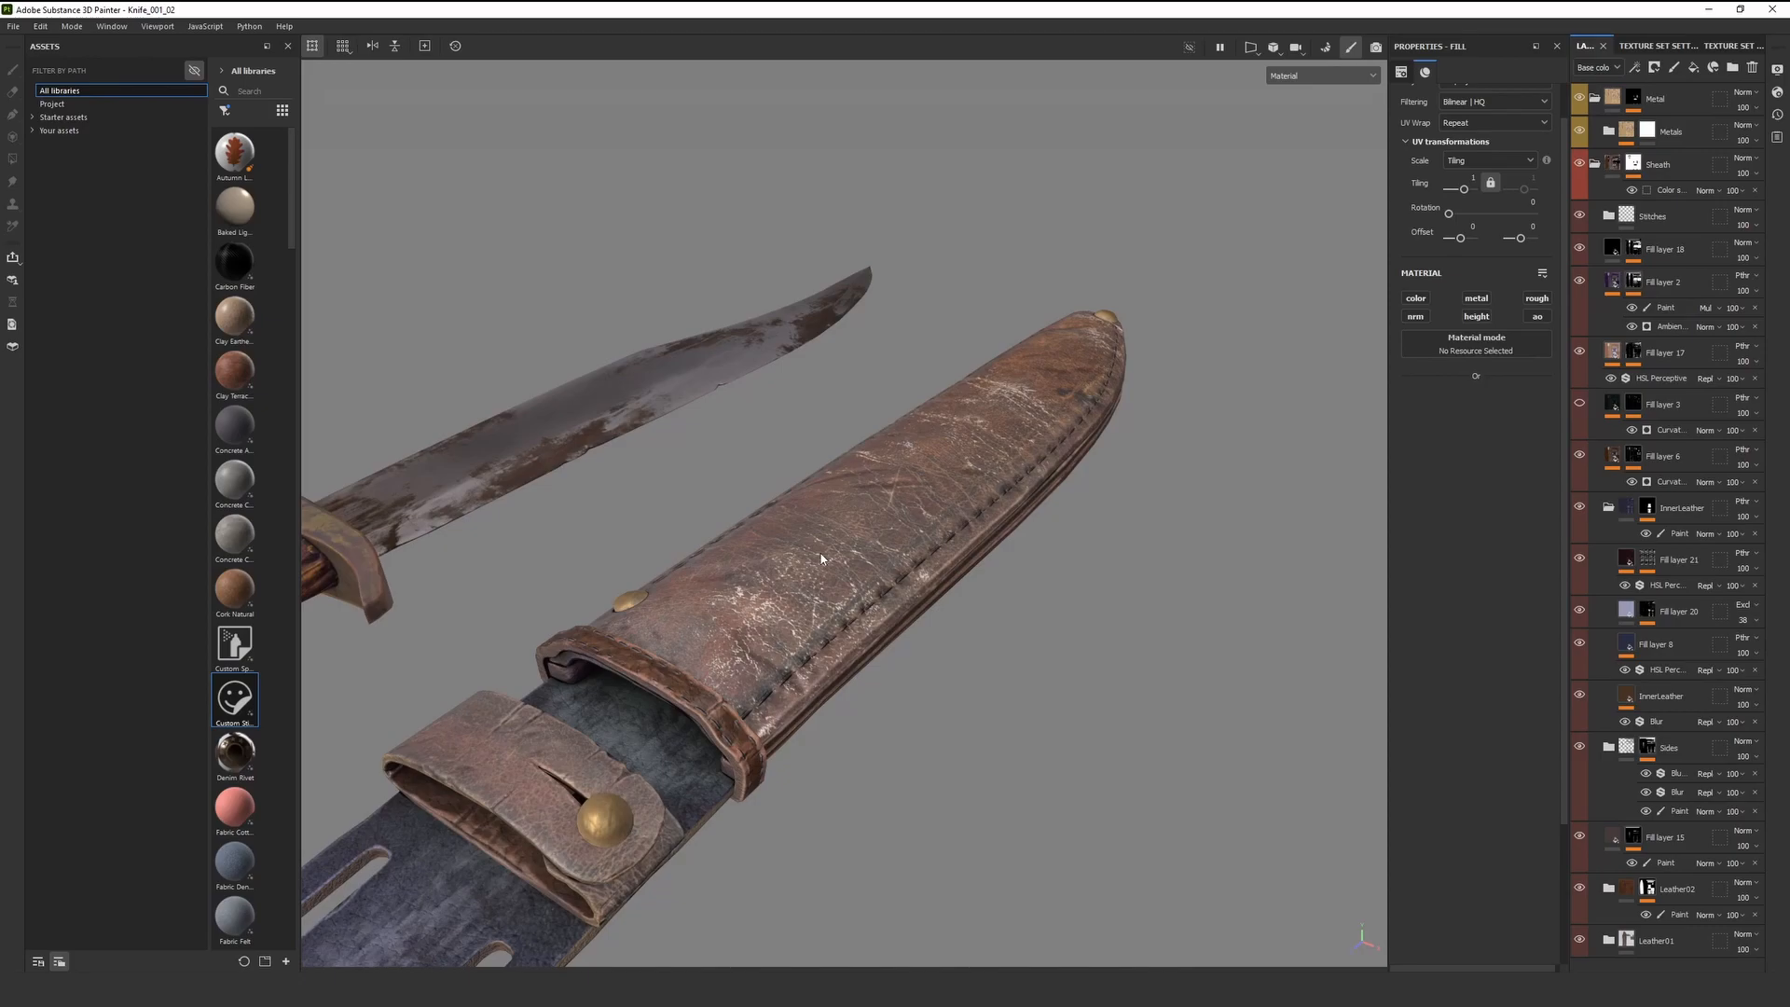
scroll(825, 529, down, 3)
alt+middle_drag(826, 530, 915, 449)
scroll(916, 449, up, 2)
key(c)
key(c)
key(c)
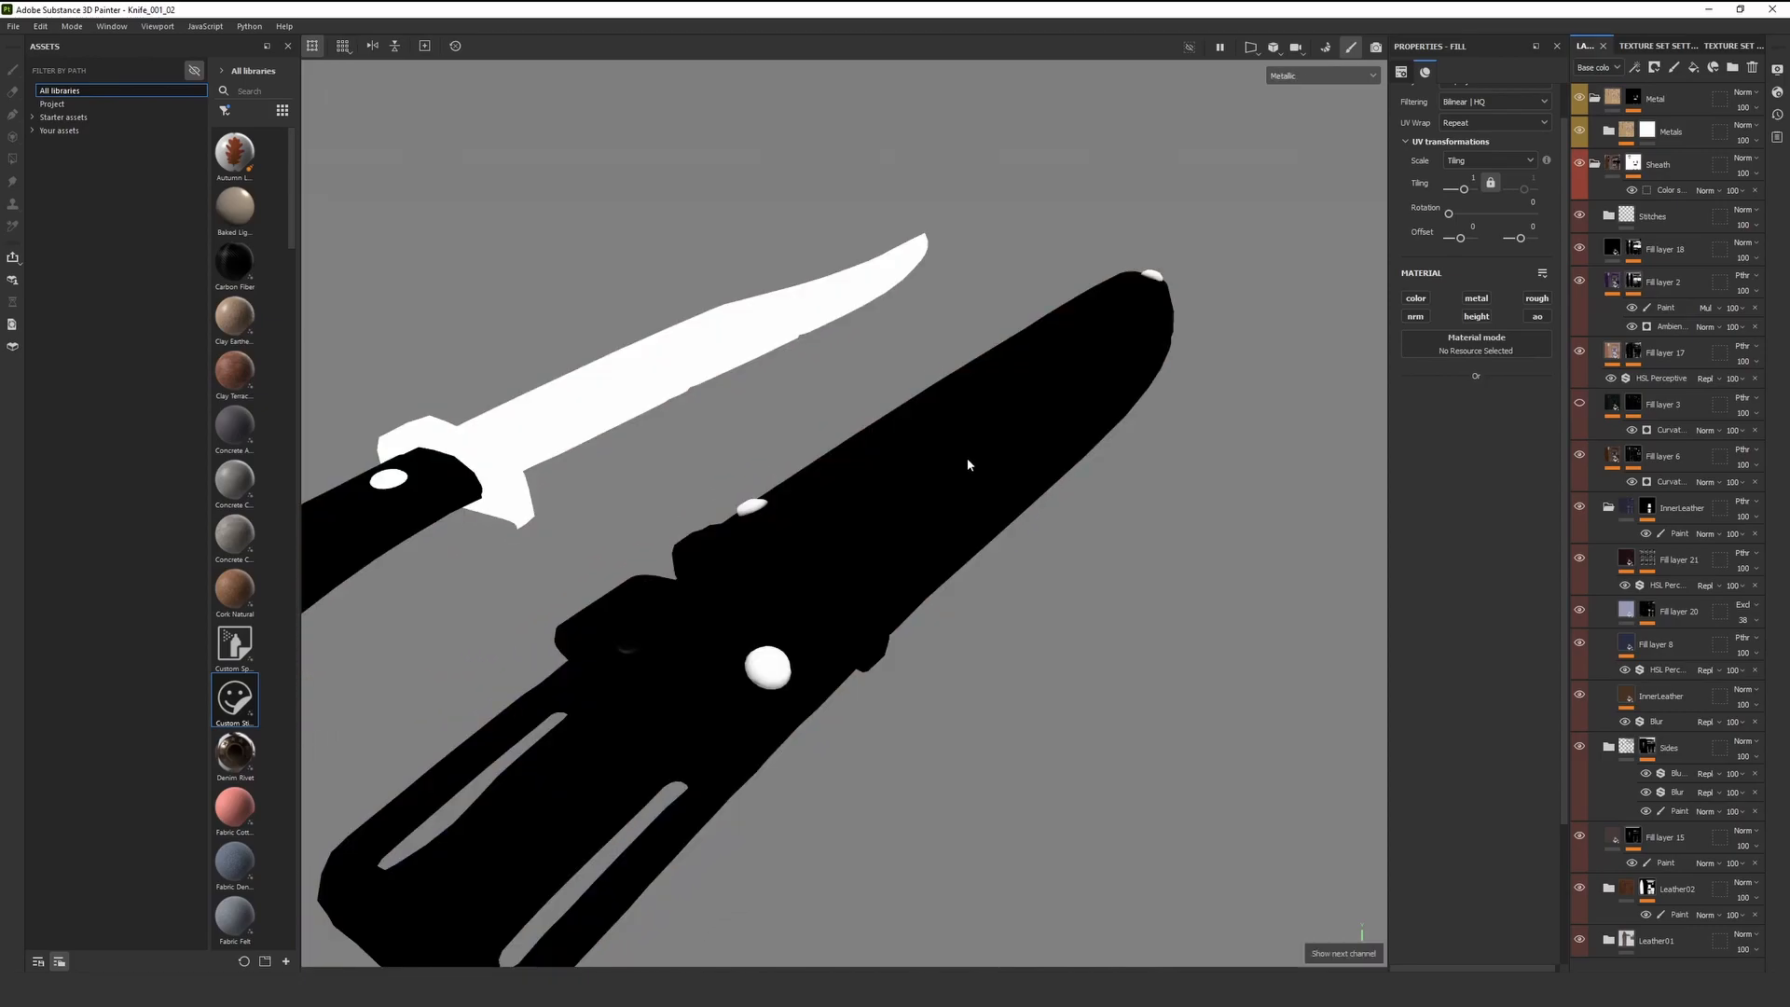
alt+drag(986, 436, 1008, 429)
alt+right_drag(1009, 429, 1083, 439)
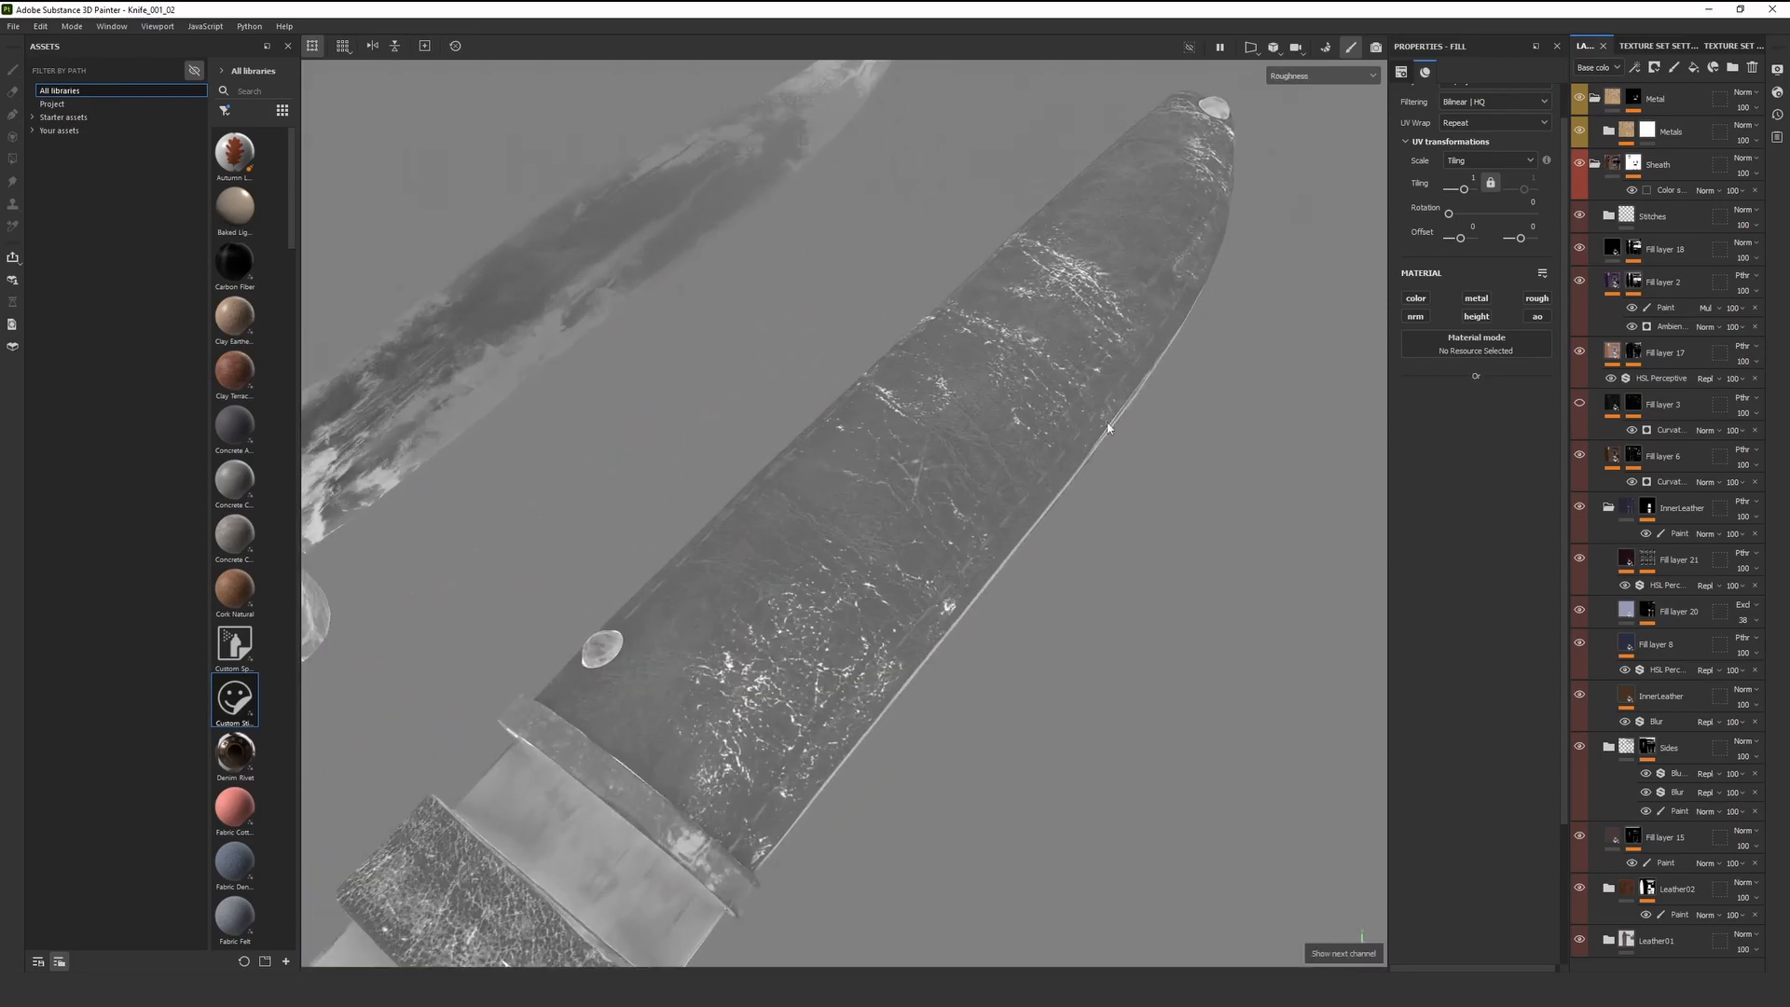
alt+middle_drag(814, 522, 685, 620)
Restore the Material display and examine the sheath toward its tip with the environment lighting rotated slightly
key(m)
scroll(942, 436, down, 2)
alt+drag(1062, 420, 907, 440)
scroll(907, 440, up, 3)
alt+middle_drag(907, 440, 631, 603)
mouse_move(631, 603)
shift+right_down()
mouse_move(793, 596)
mouse_move(654, 589)
shift+right_up()
alt+drag(1006, 536, 930, 399)
Show the Base color channel alone and examine the leather around the sheath's tip rivet
key(c)
key(c)
click(1284, 78)
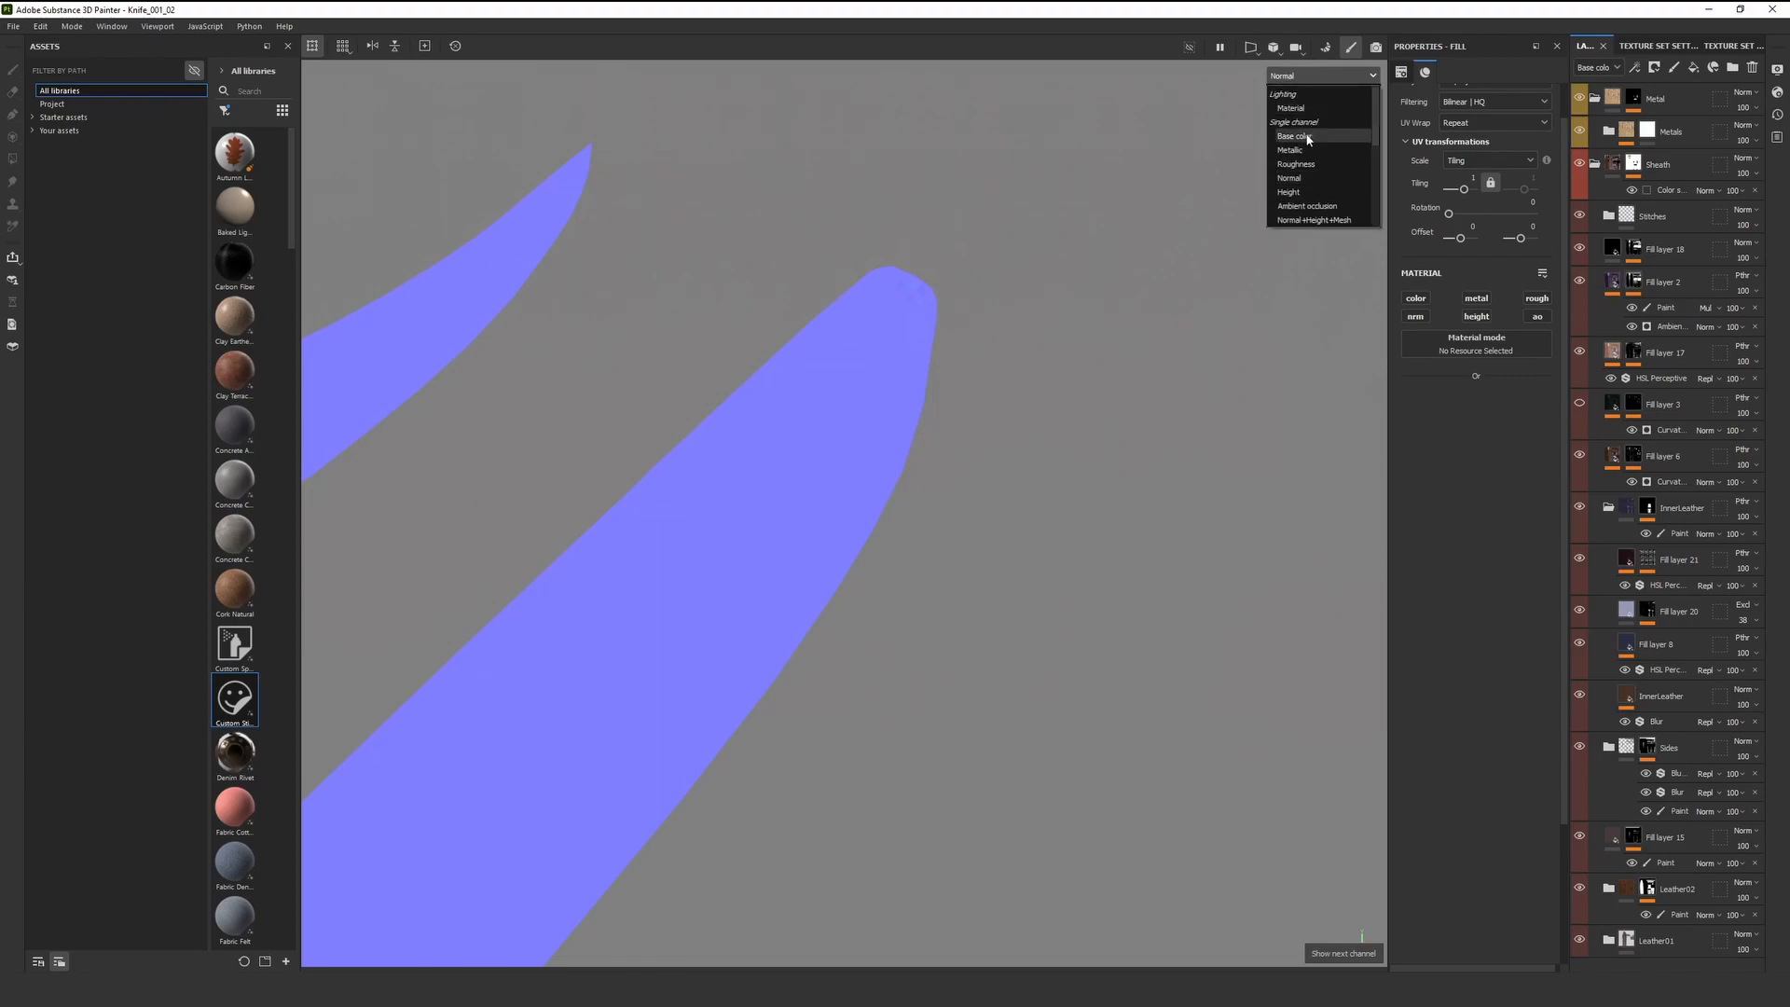
click(1304, 139)
scroll(724, 469, up, 3)
alt+drag(724, 470, 834, 271)
alt+middle_drag(834, 256, 887, 340)
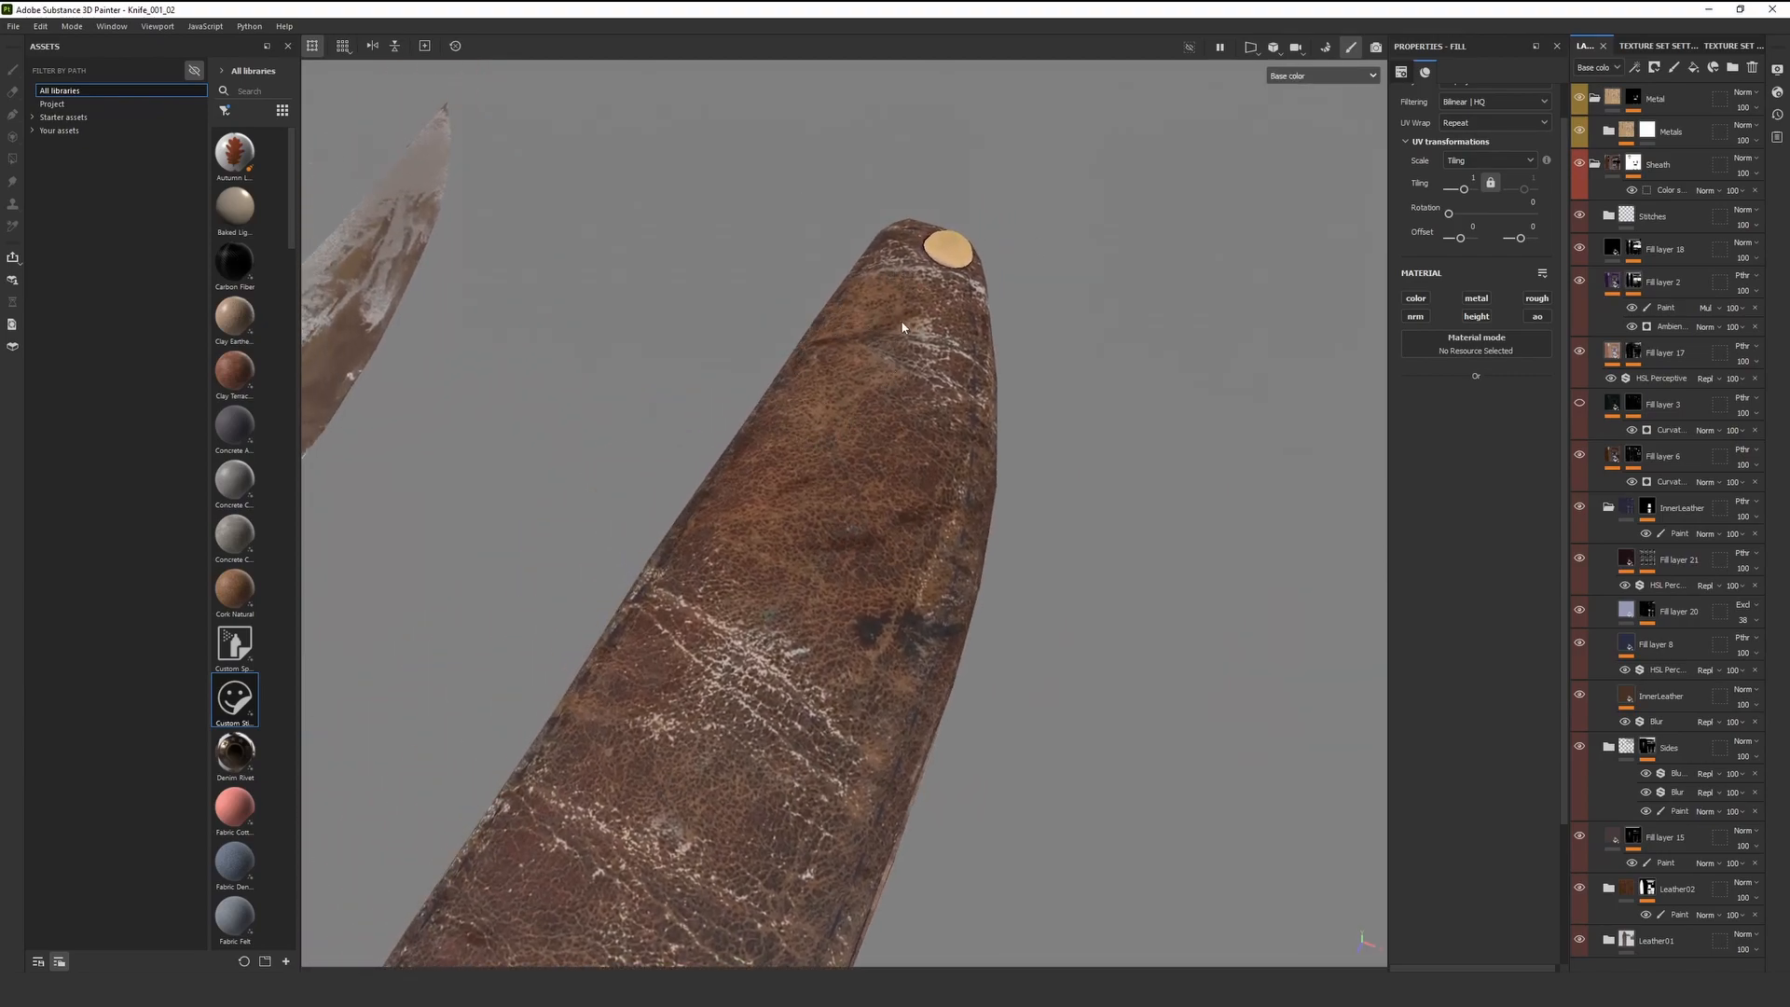
Examine the base color variation, stains and scratches along the length of the sheath body
scroll(809, 392, down, 3)
alt+middle_drag(809, 392, 885, 289)
scroll(886, 308, up, 2)
scroll(823, 795, down, 3)
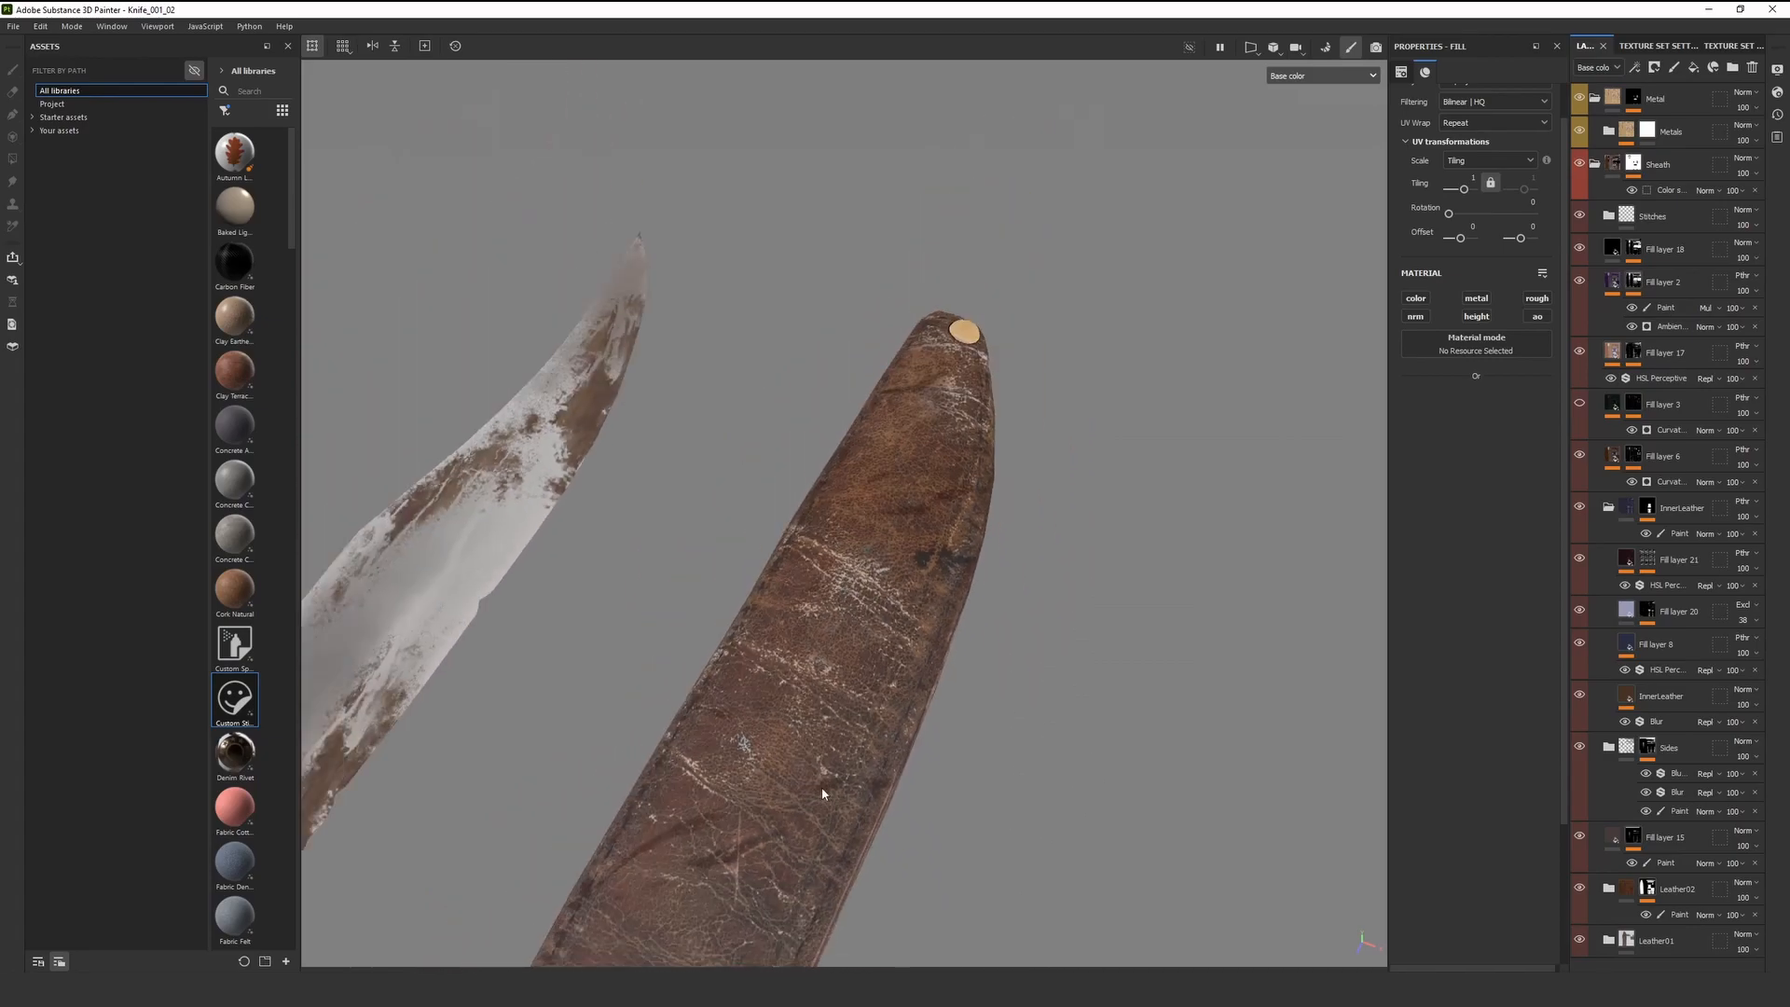
alt+middle_drag(823, 795, 917, 514)
scroll(917, 513, up, 3)
alt+drag(917, 514, 871, 619)
alt+middle_drag(871, 619, 825, 471)
scroll(892, 475, down, 3)
Switch to the Roughness channel and examine the scratch pattern near the sheath's opening at close range
key(c)
key(c)
key(c)
key(shift+c)
alt+drag(1146, 214, 1002, 270)
scroll(1001, 270, up, 4)
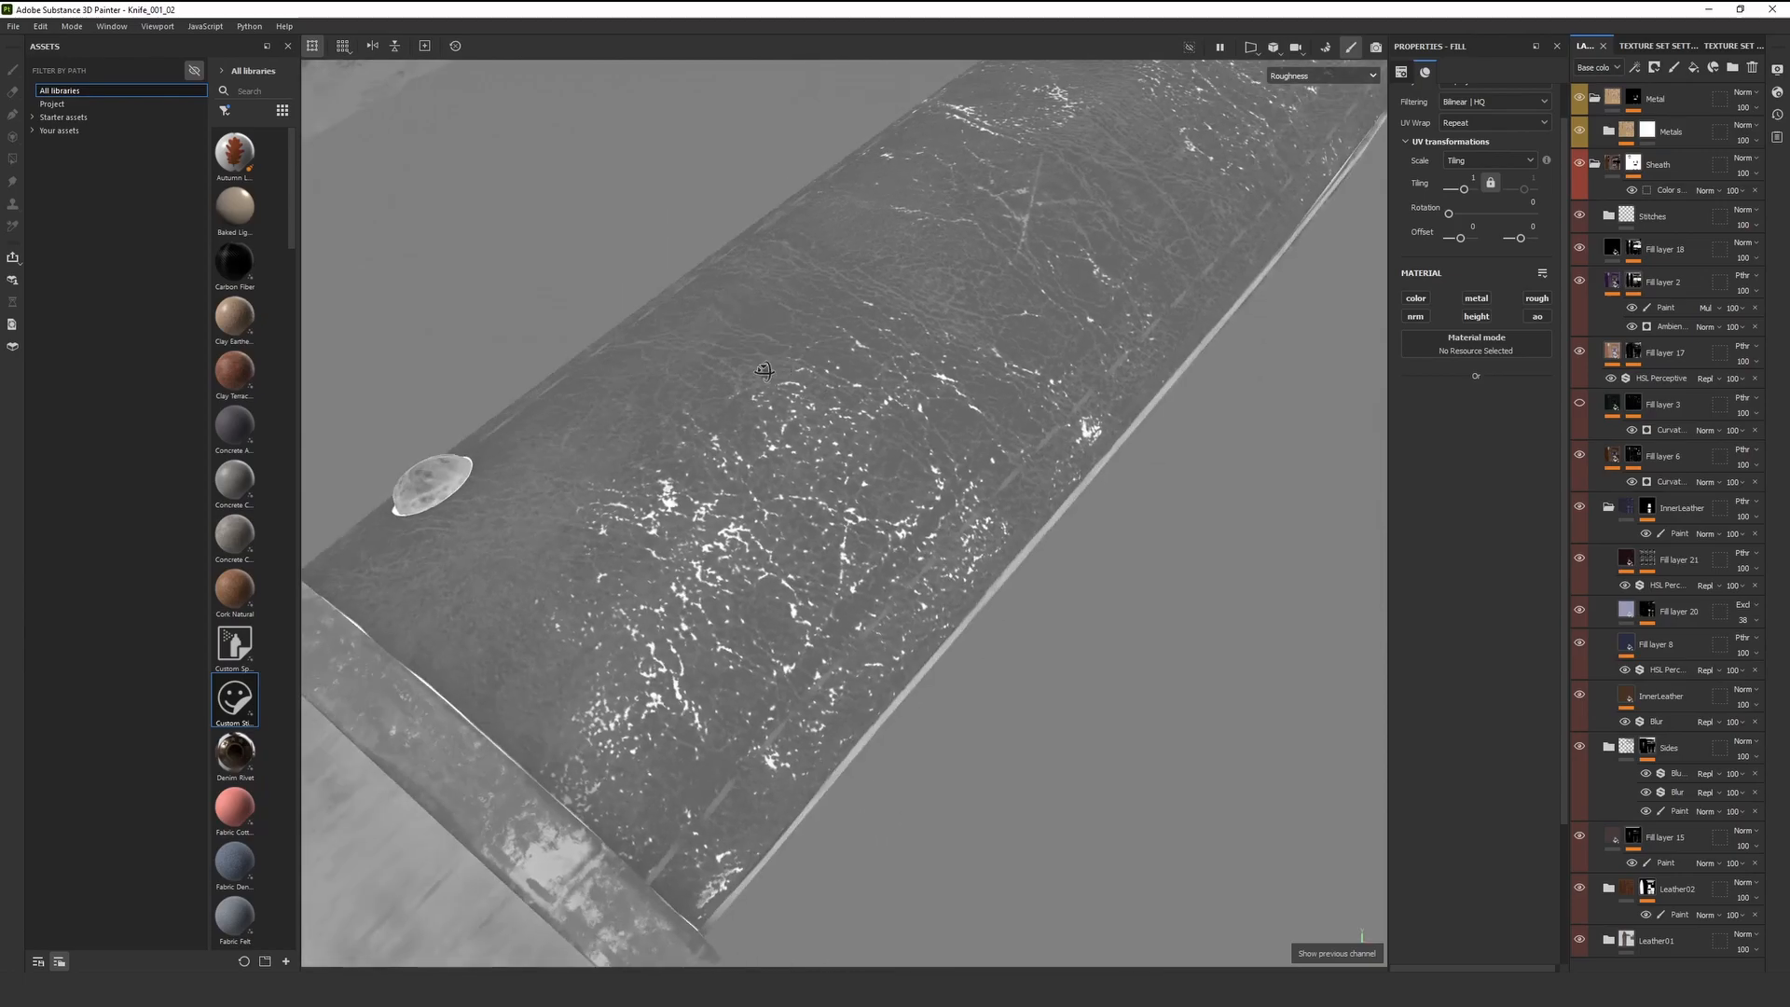
alt+middle_drag(1001, 270, 915, 427)
scroll(848, 416, up, 2)
scroll(877, 488, down, 3)
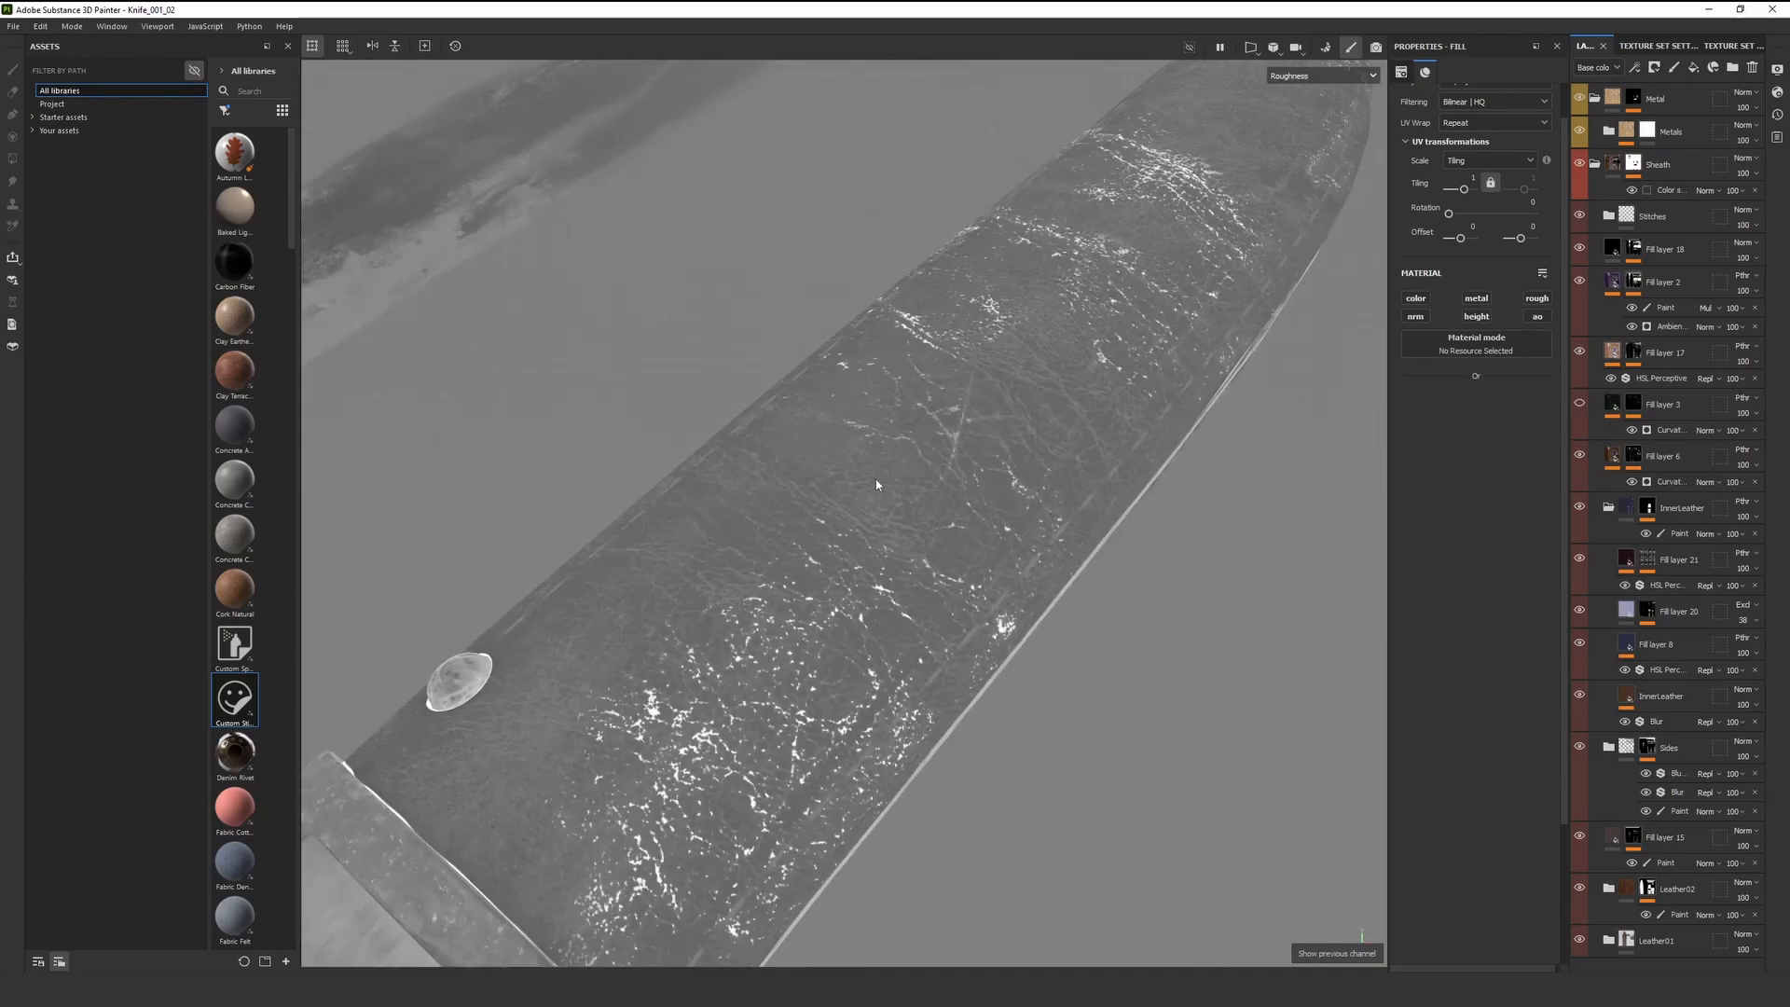
Examine the roughness of the creases and leather grain from the sheath's middle up to its rounded tip
scroll(715, 492, down, 4)
alt+middle_drag(716, 492, 522, 643)
scroll(871, 340, up, 3)
alt+drag(871, 340, 998, 399)
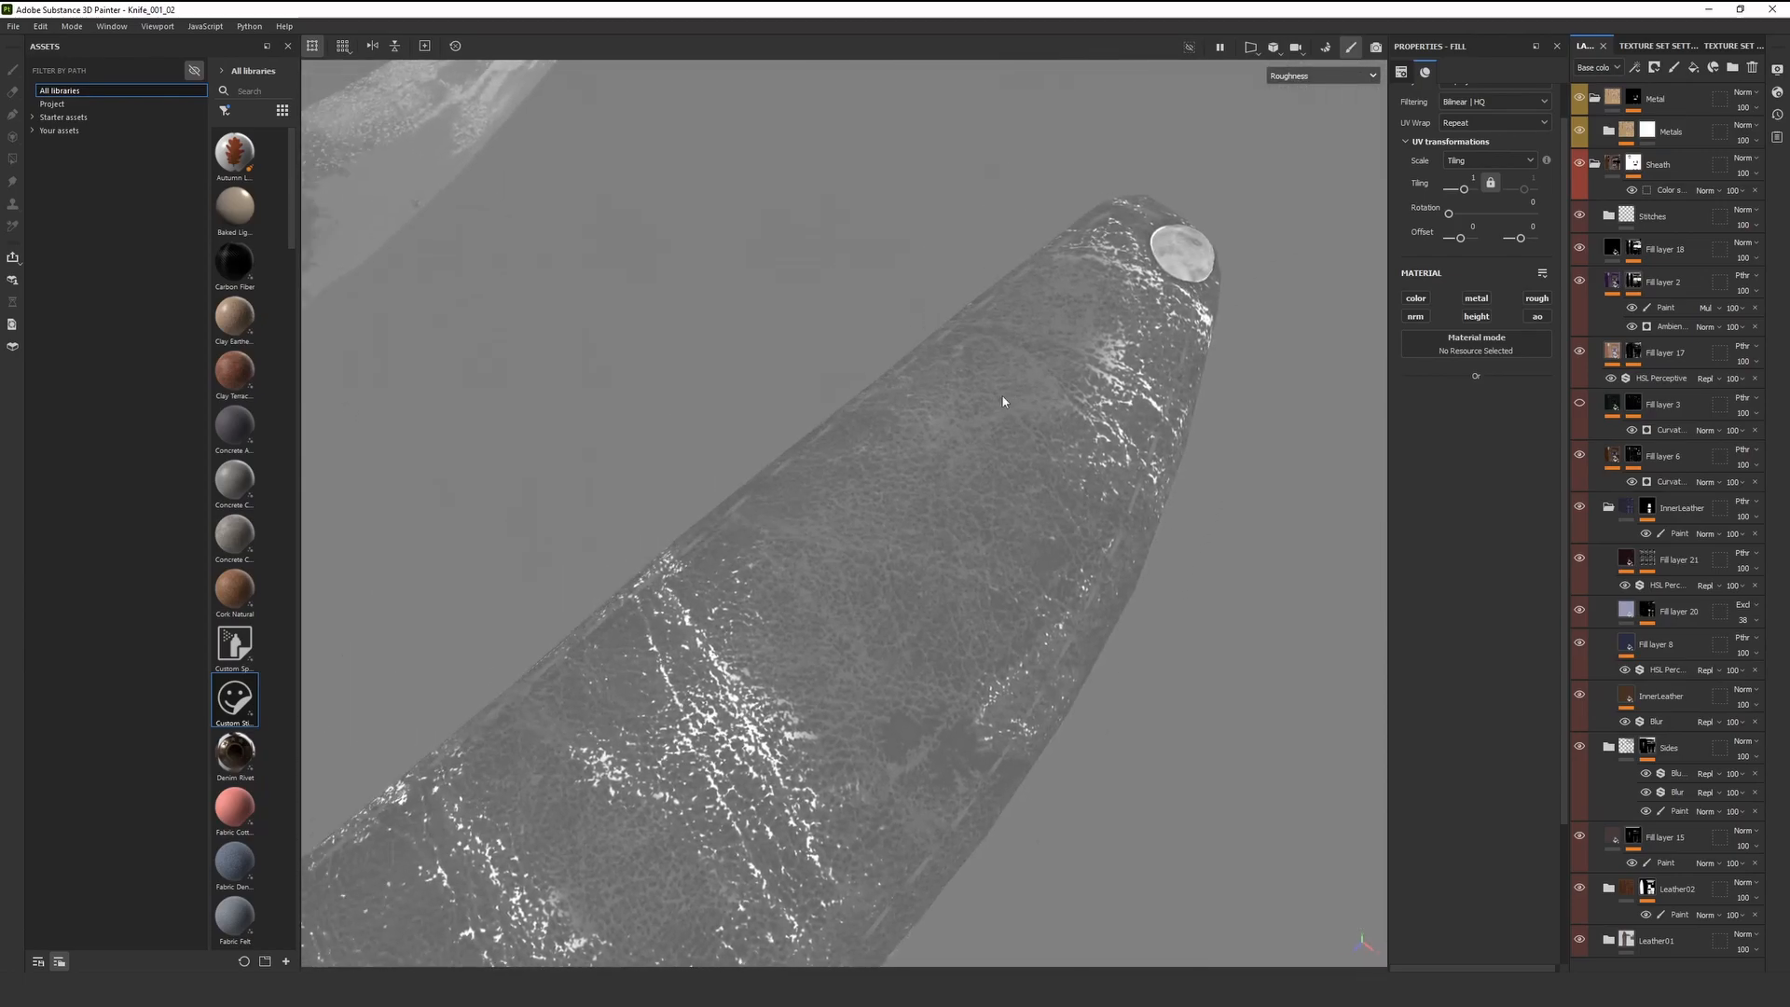
scroll(770, 605, down, 3)
alt+middle_drag(856, 526, 1109, 291)
scroll(979, 326, up, 3)
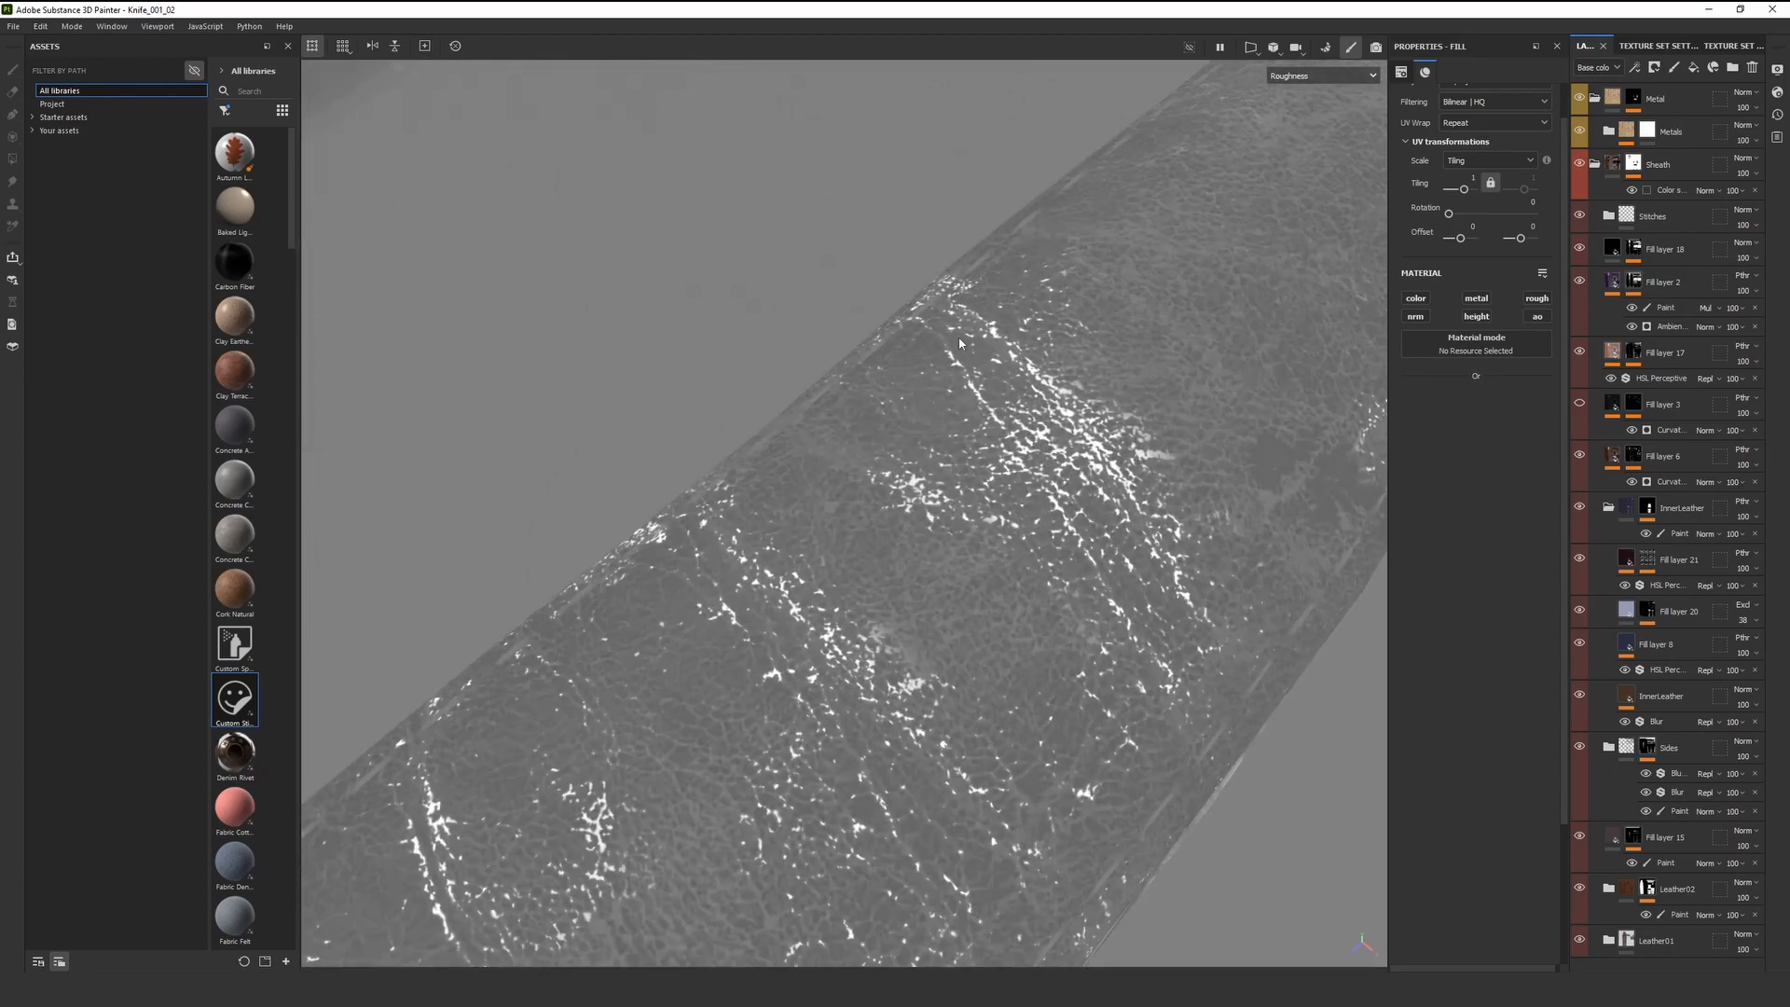
scroll(1110, 439, down, 3)
alt+drag(1109, 439, 1011, 368)
scroll(1044, 391, down, 3)
scroll(1012, 368, up, 3)
alt+middle_drag(1011, 368, 1017, 388)
Restore the Material display and rotate the environment lighting to check reflections on the sheath's upper leather
key(m)
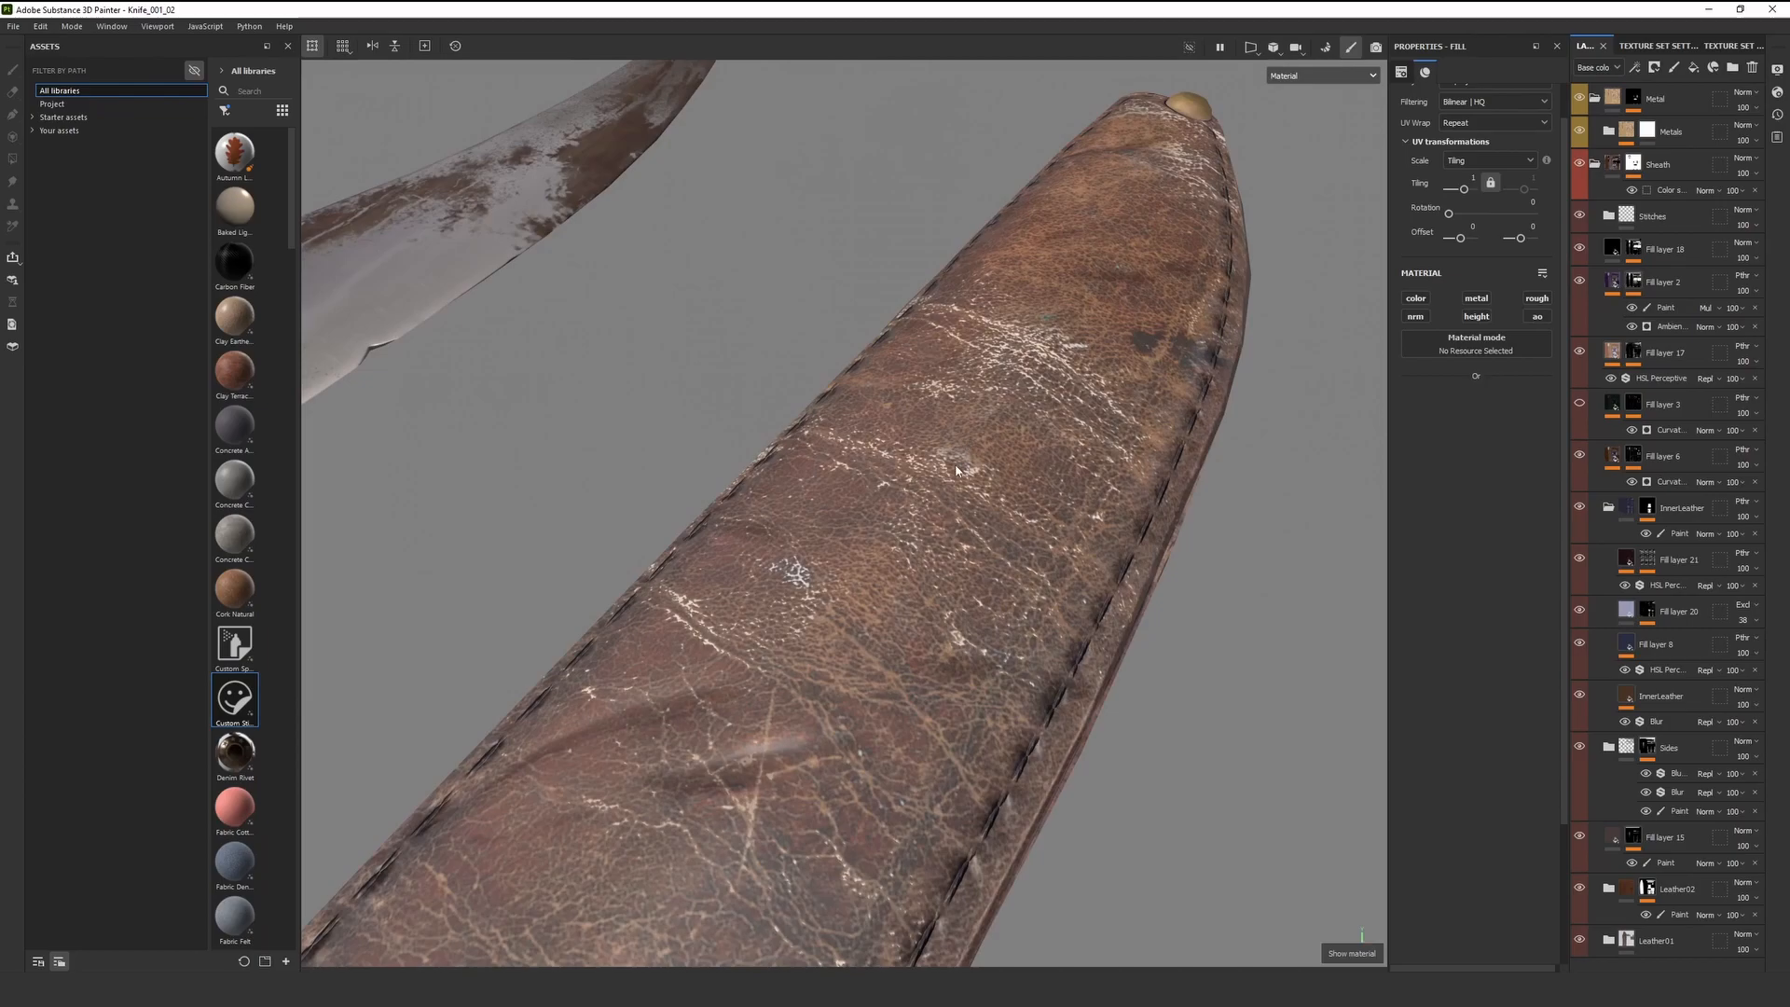
alt+drag(1017, 388, 1006, 345)
shift+right_drag(988, 373, 1077, 401)
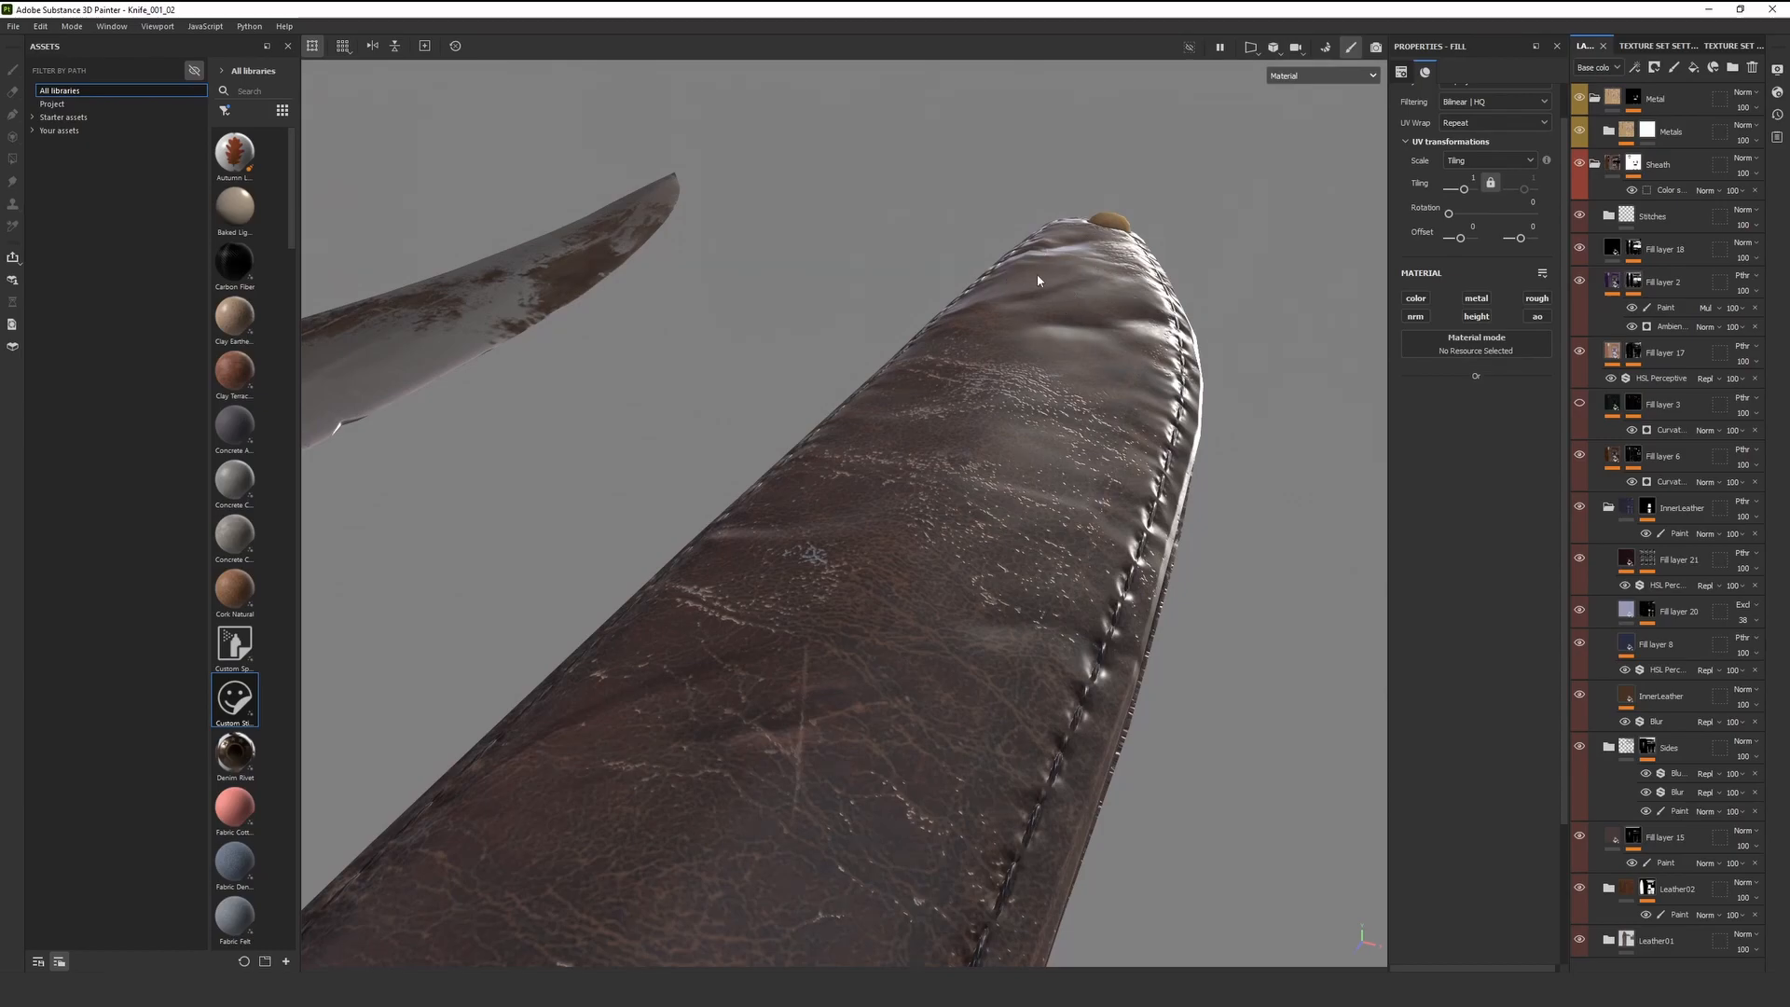
alt+drag(1031, 283, 977, 365)
shift+right_drag(976, 365, 990, 378)
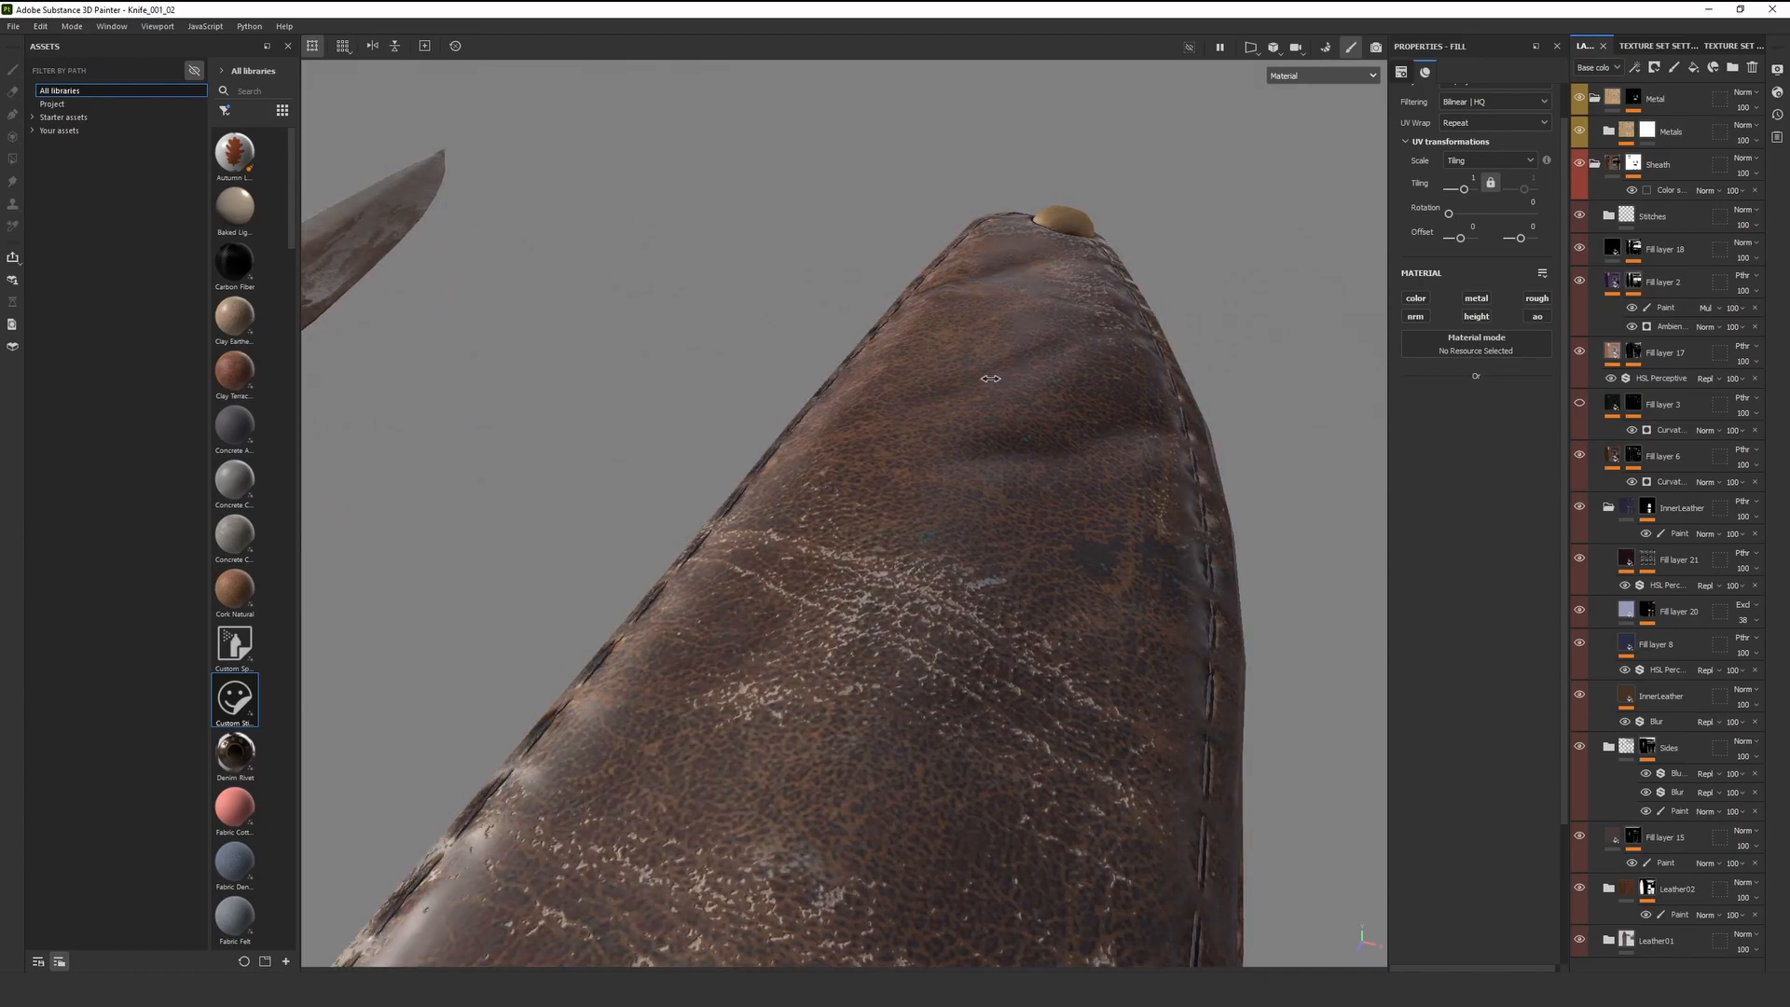
Compare the highlights on the sheath's creases, scratches and stitching under several environment lighting rotations and viewing angles
alt+drag(683, 353, 893, 380)
shift+right_drag(936, 328, 949, 334)
alt+drag(949, 333, 936, 384)
shift+right_drag(936, 384, 953, 395)
alt+drag(952, 395, 900, 437)
shift+right_drag(897, 481, 908, 490)
alt+drag(908, 490, 820, 577)
shift+right_drag(820, 577, 825, 580)
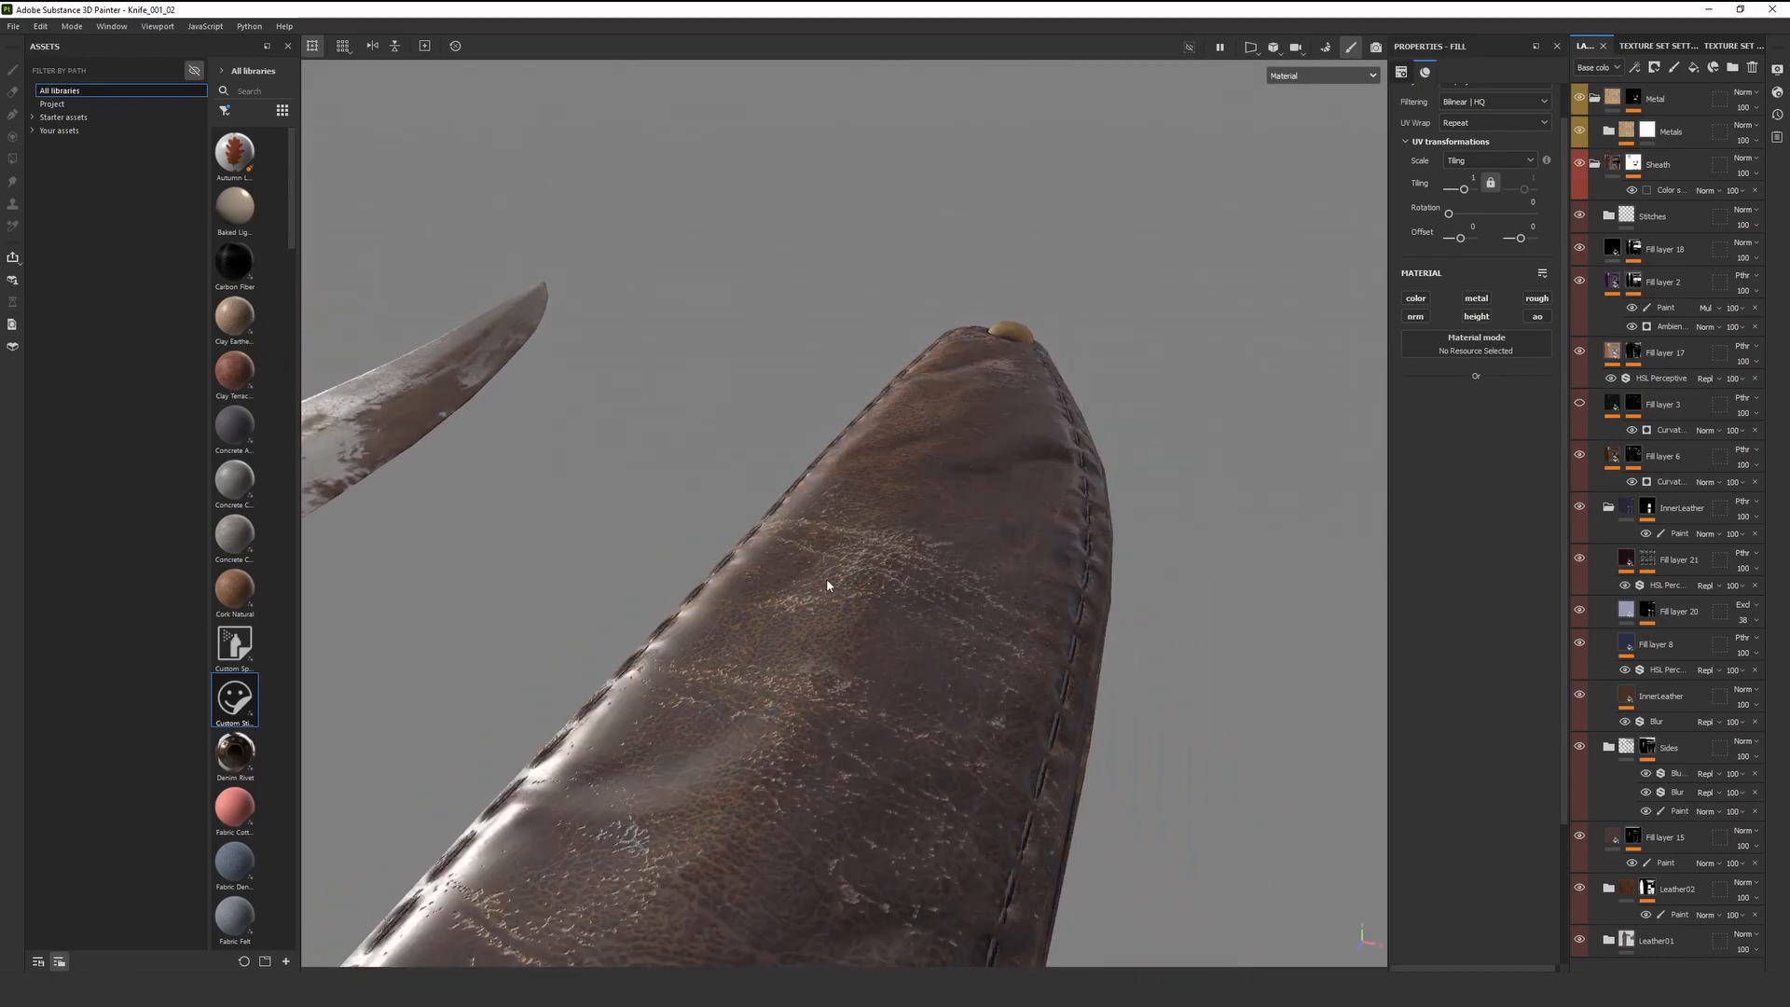
alt+drag(826, 580, 872, 509)
shift+right_drag(872, 509, 876, 496)
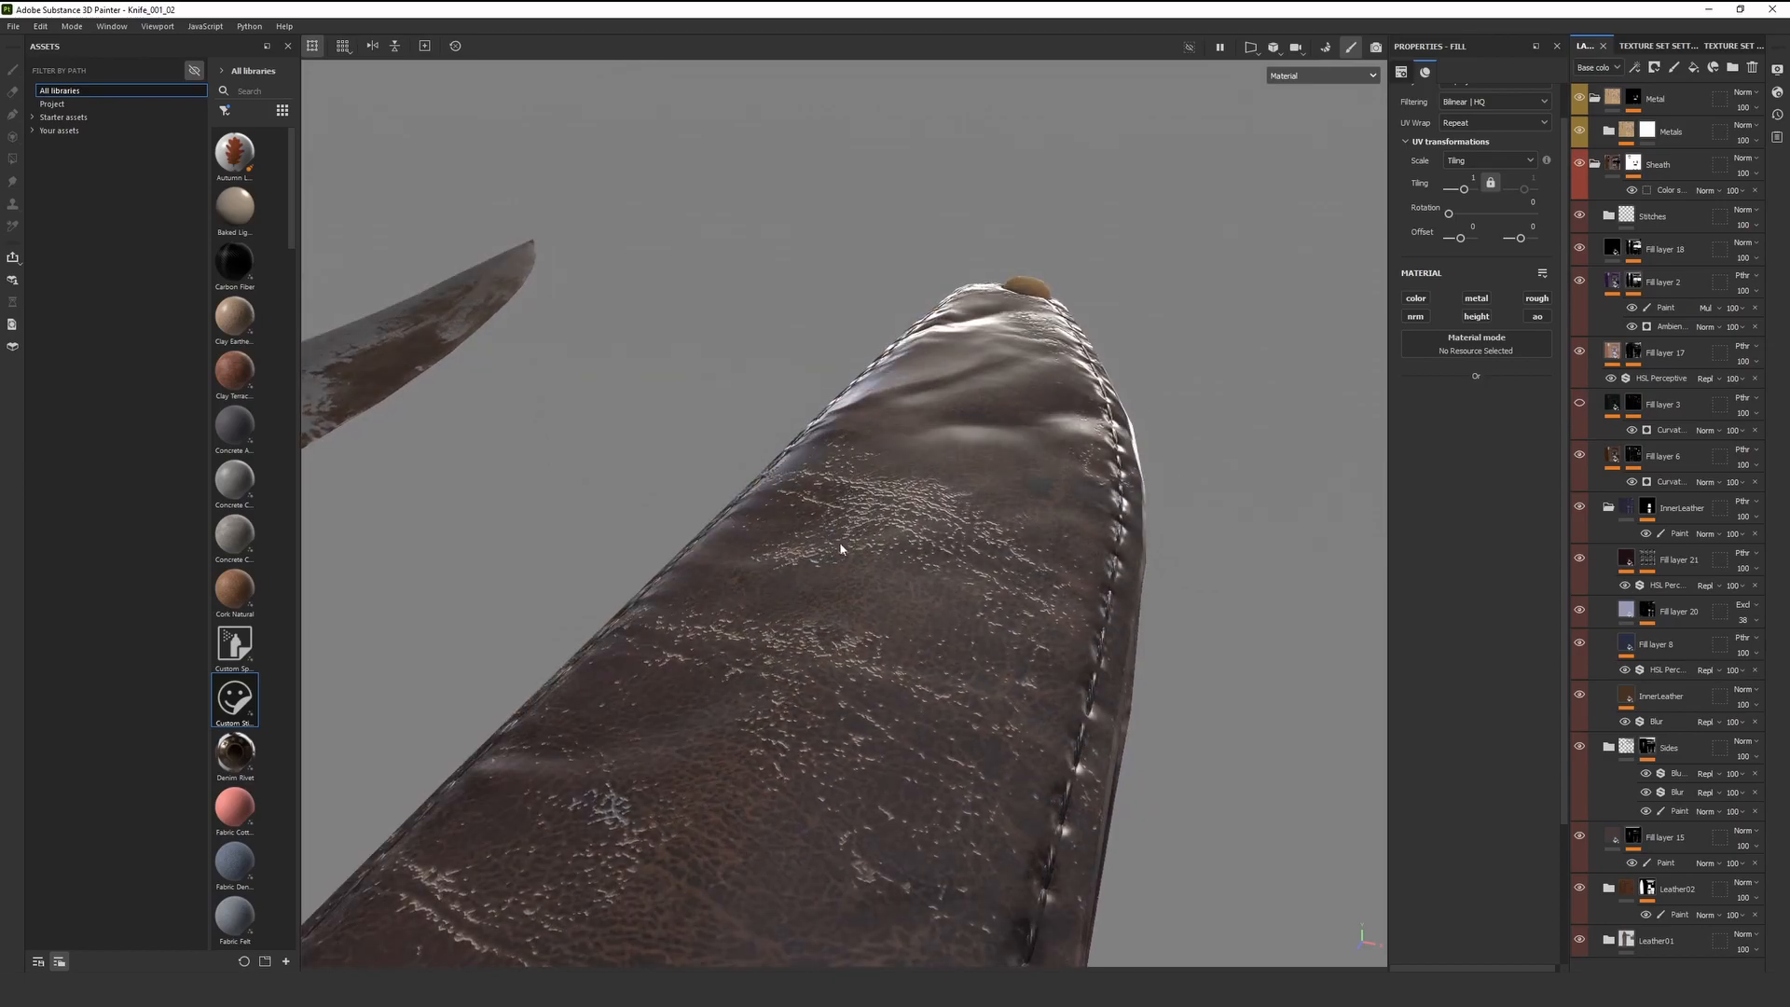
Examine the worn leather and the stitched edges between the sheath's brass rivet and its tip
alt+drag(849, 478, 1125, 481)
alt+drag(986, 540, 1025, 433)
alt+drag(668, 837, 808, 738)
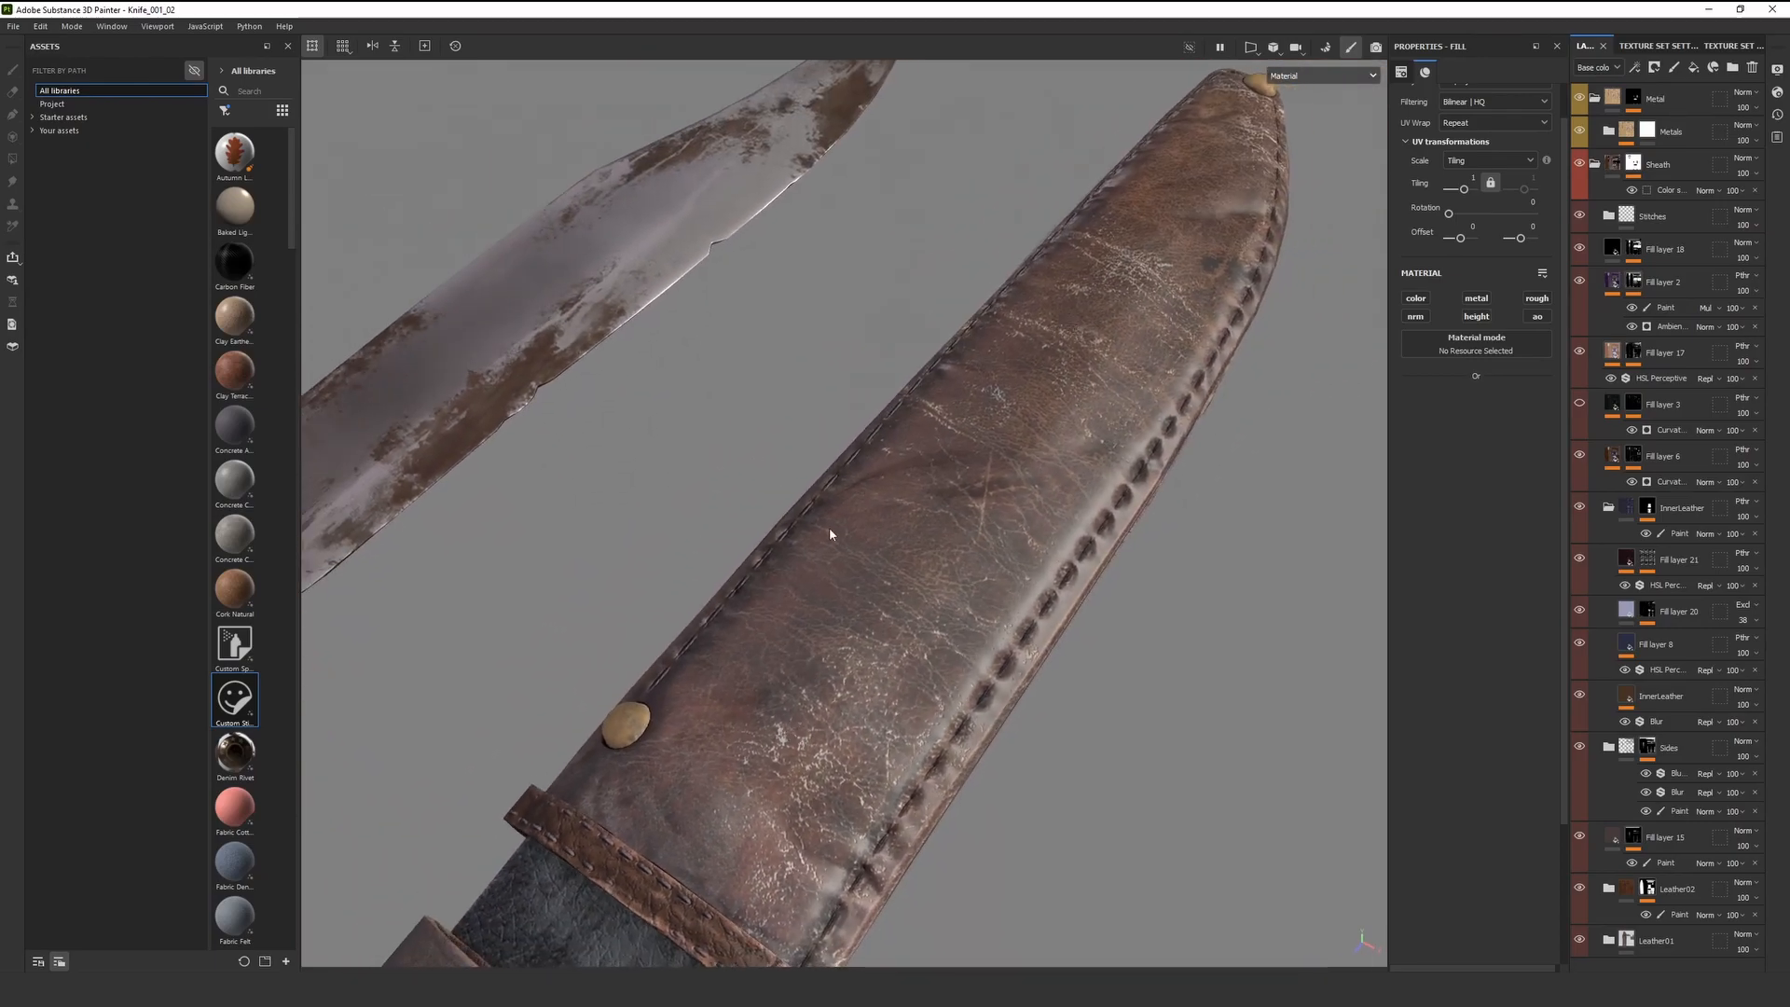
alt+drag(659, 669, 848, 630)
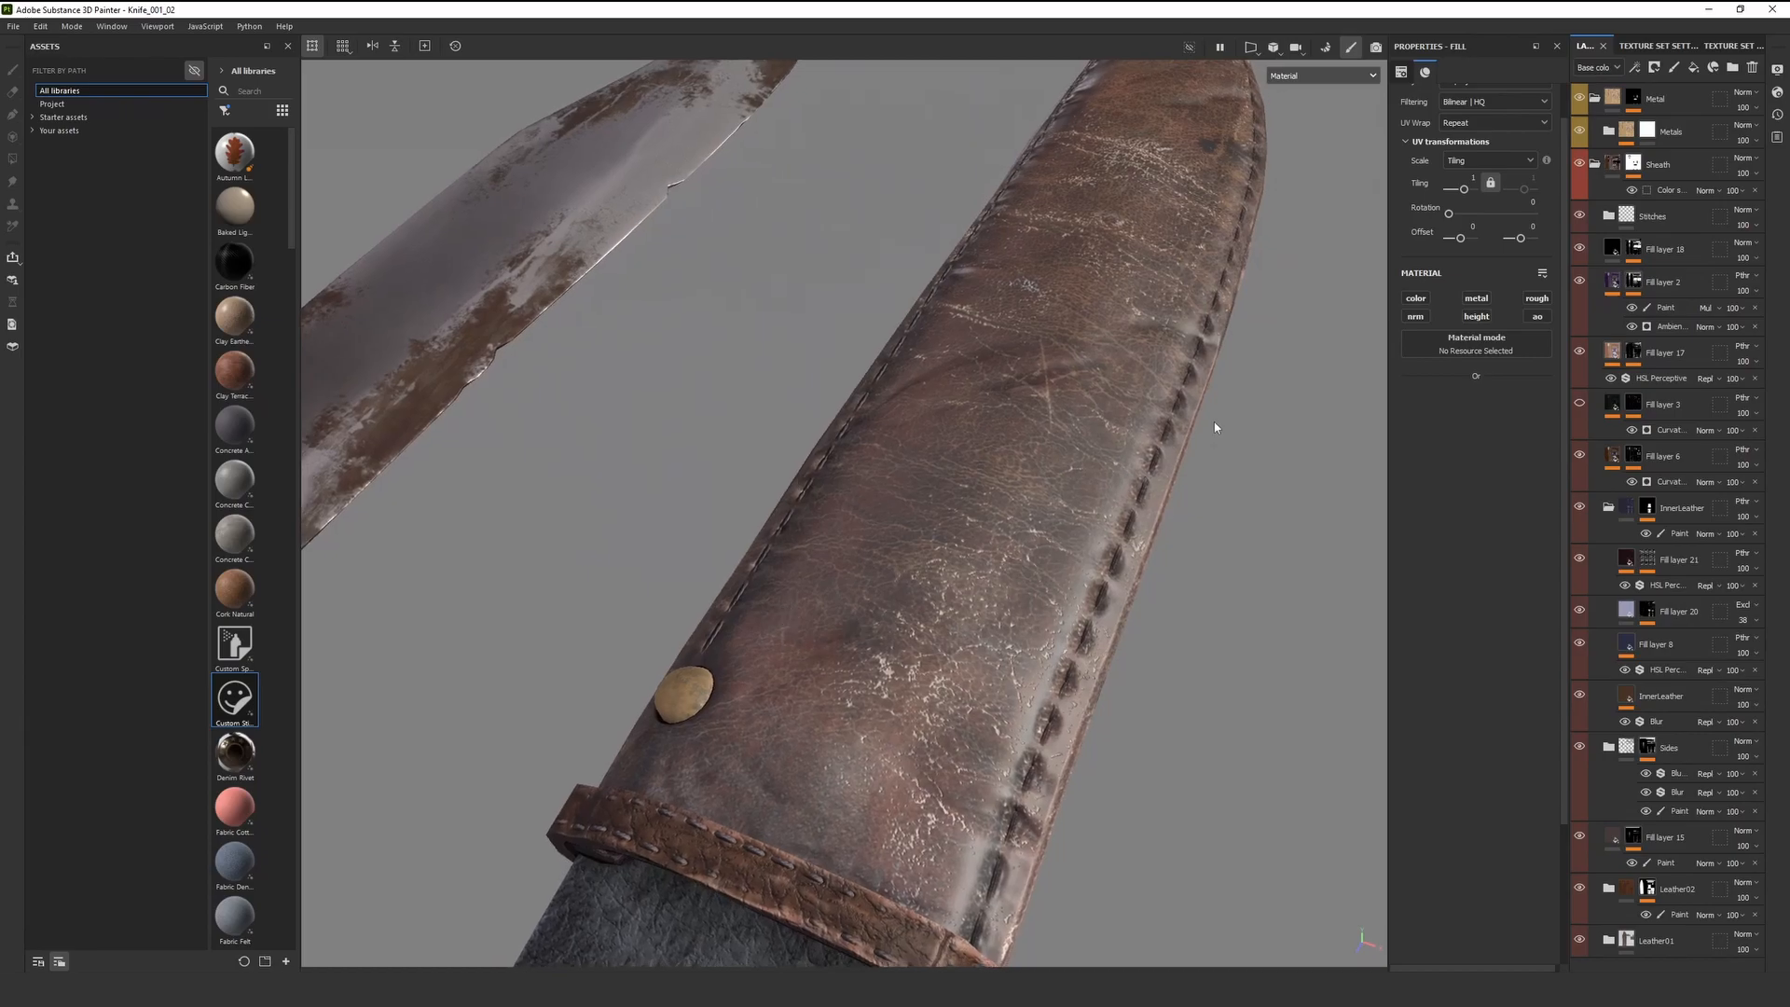
scroll(950, 490, up, 3)
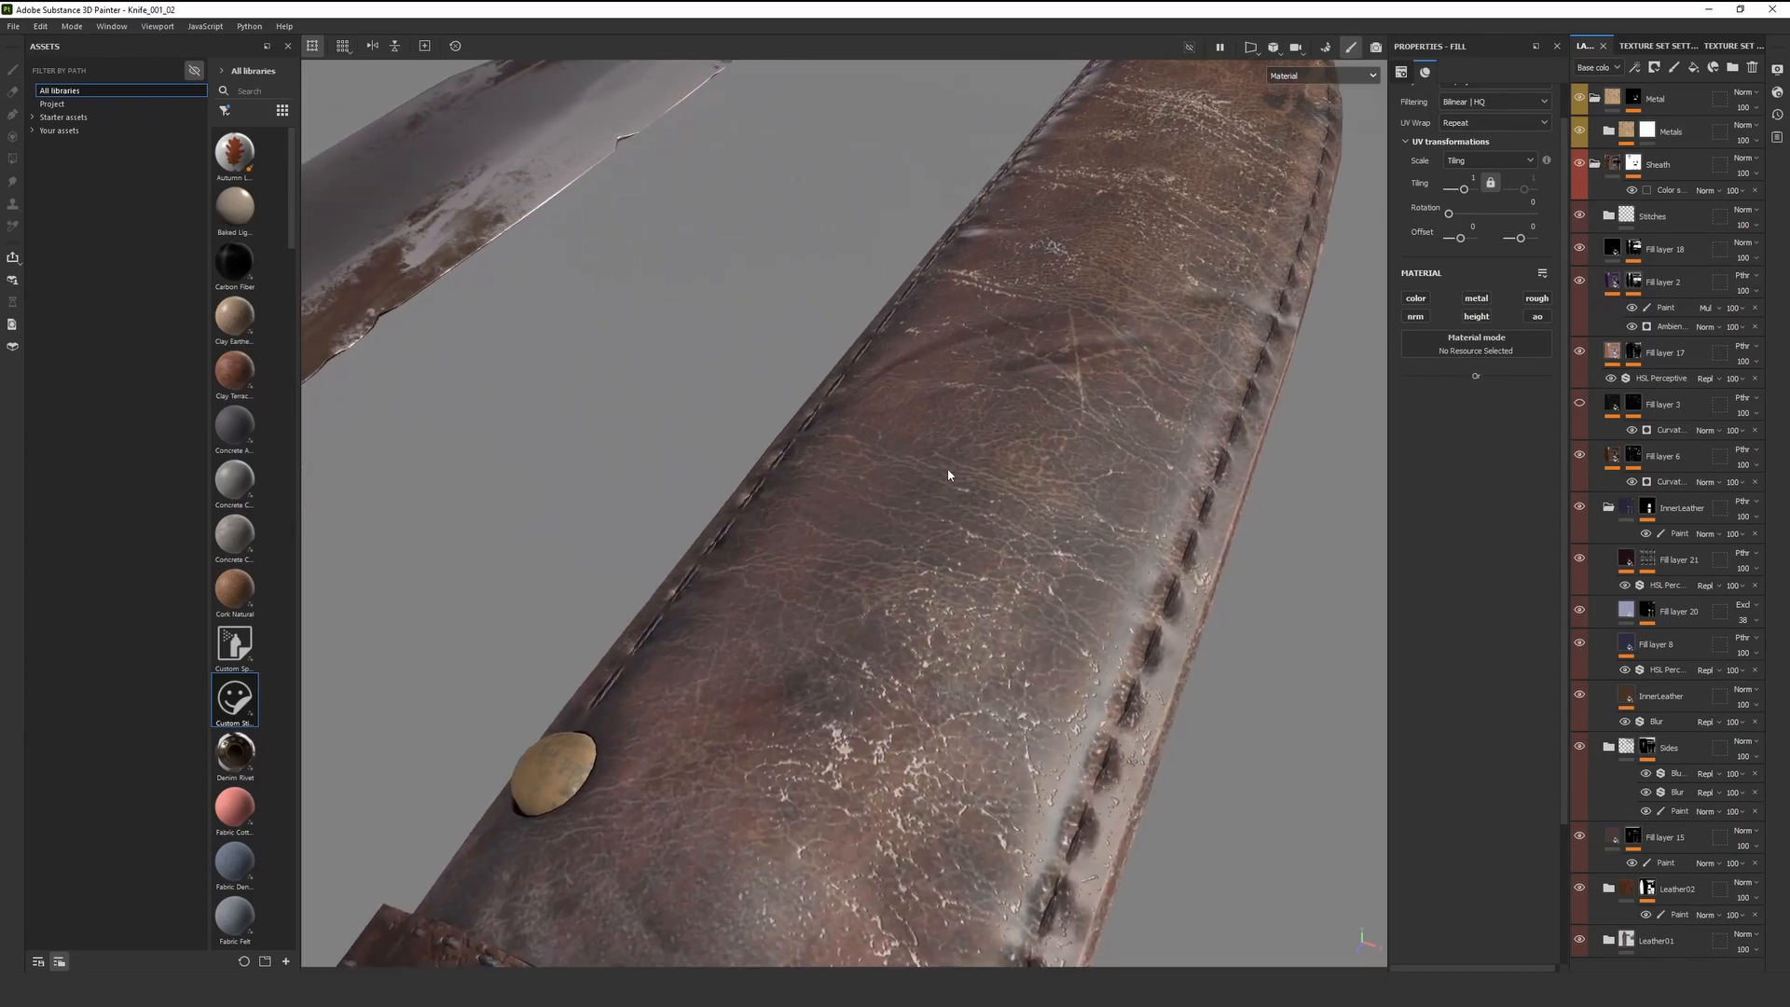
scroll(1042, 436, down, 3)
Check the sheath body in the Roughness channel and return to the Material display
key(c)
key(c)
key(c)
key(c)
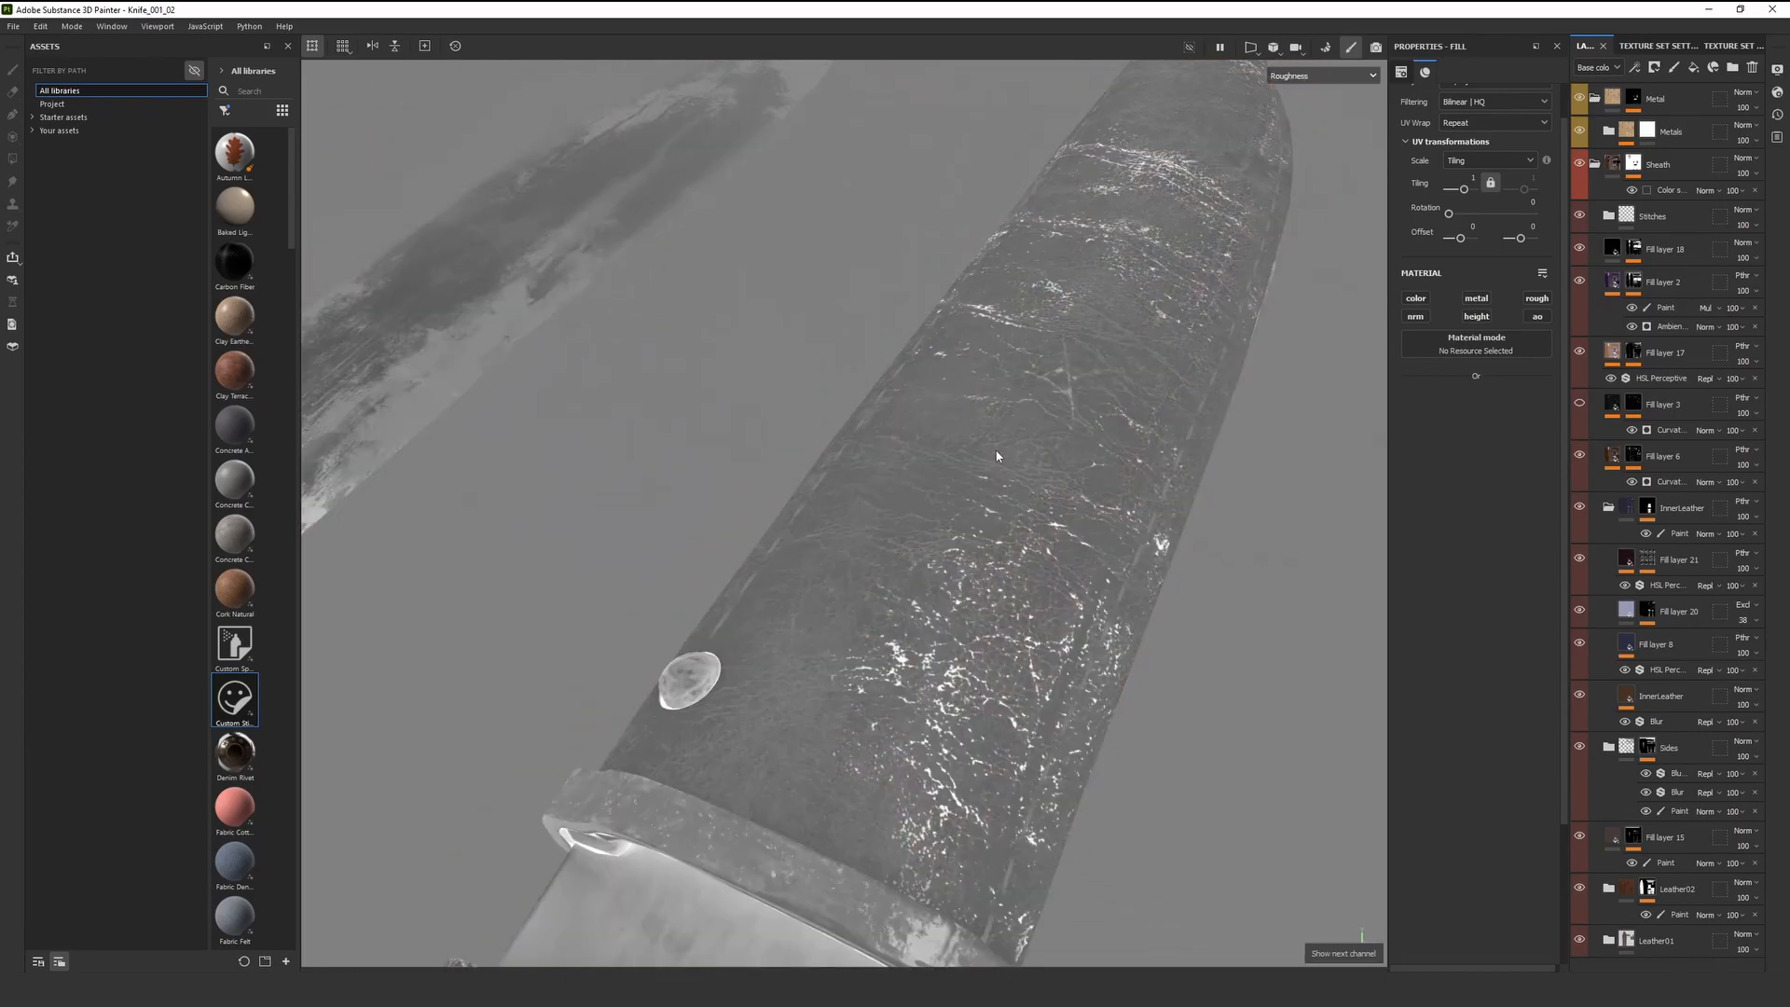
key(m)
Examine the complete sheath with its strap and backing beside the knife in the Material display
alt+drag(916, 564, 985, 426)
scroll(988, 430, down, 3)
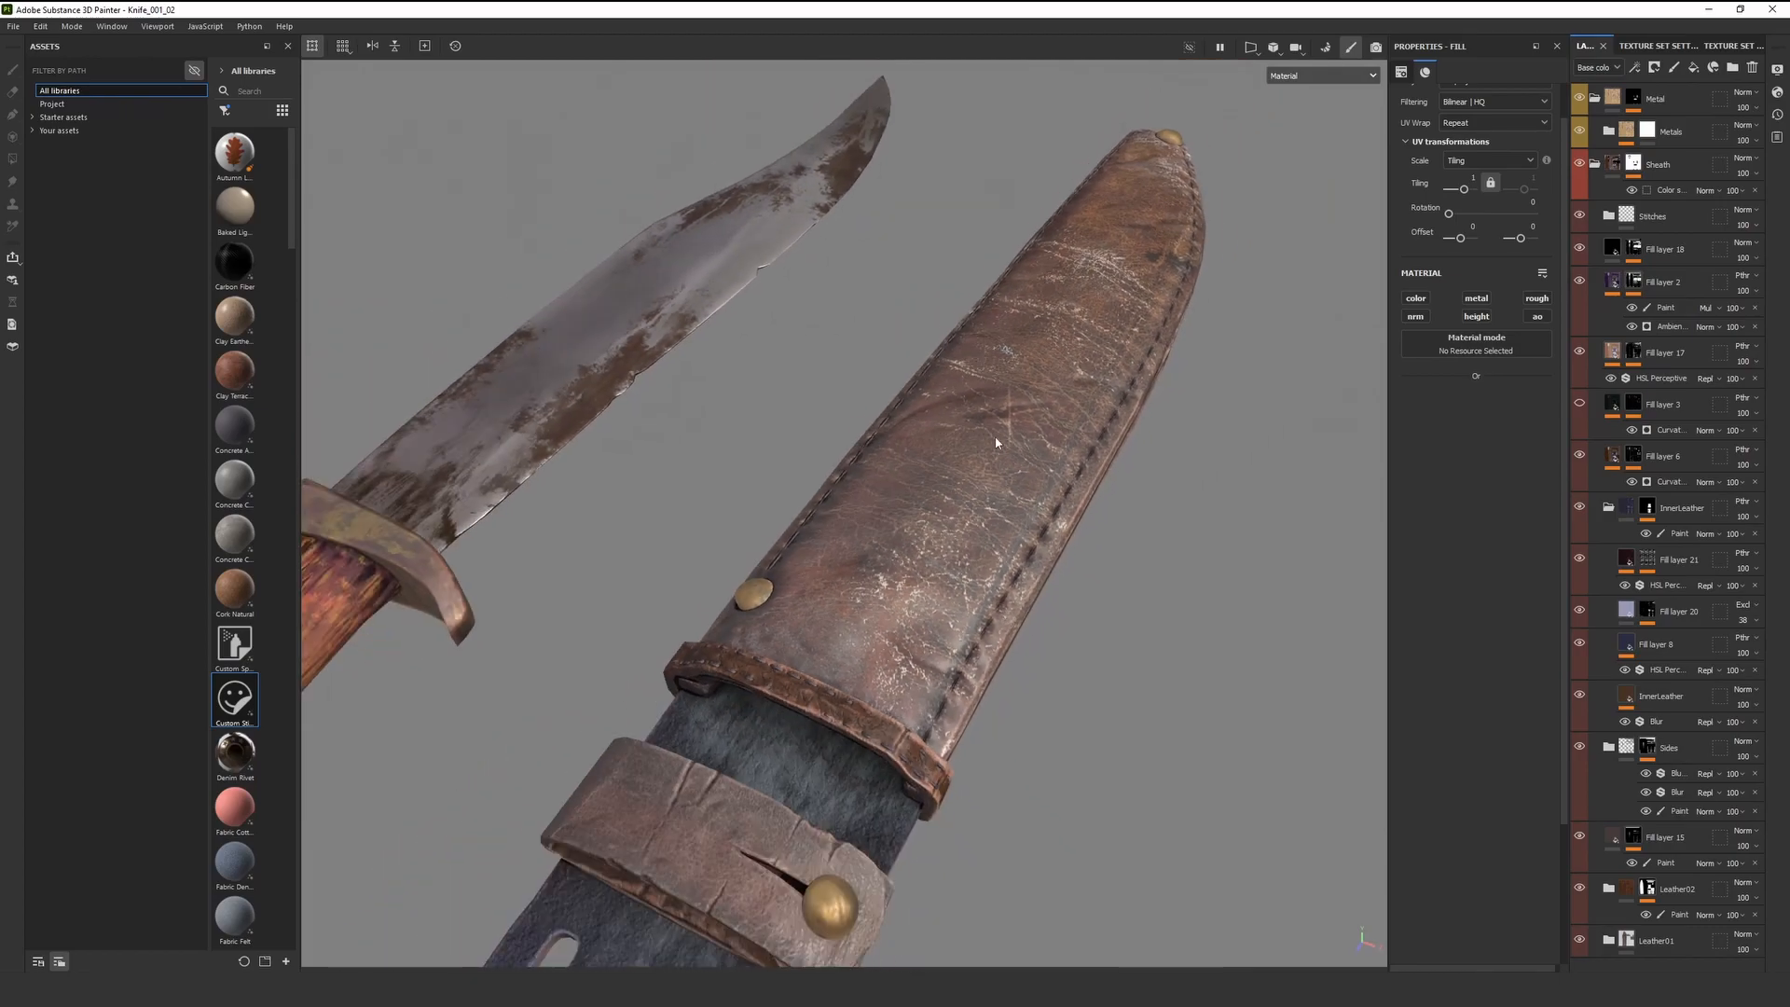
alt+drag(1014, 494, 1081, 252)
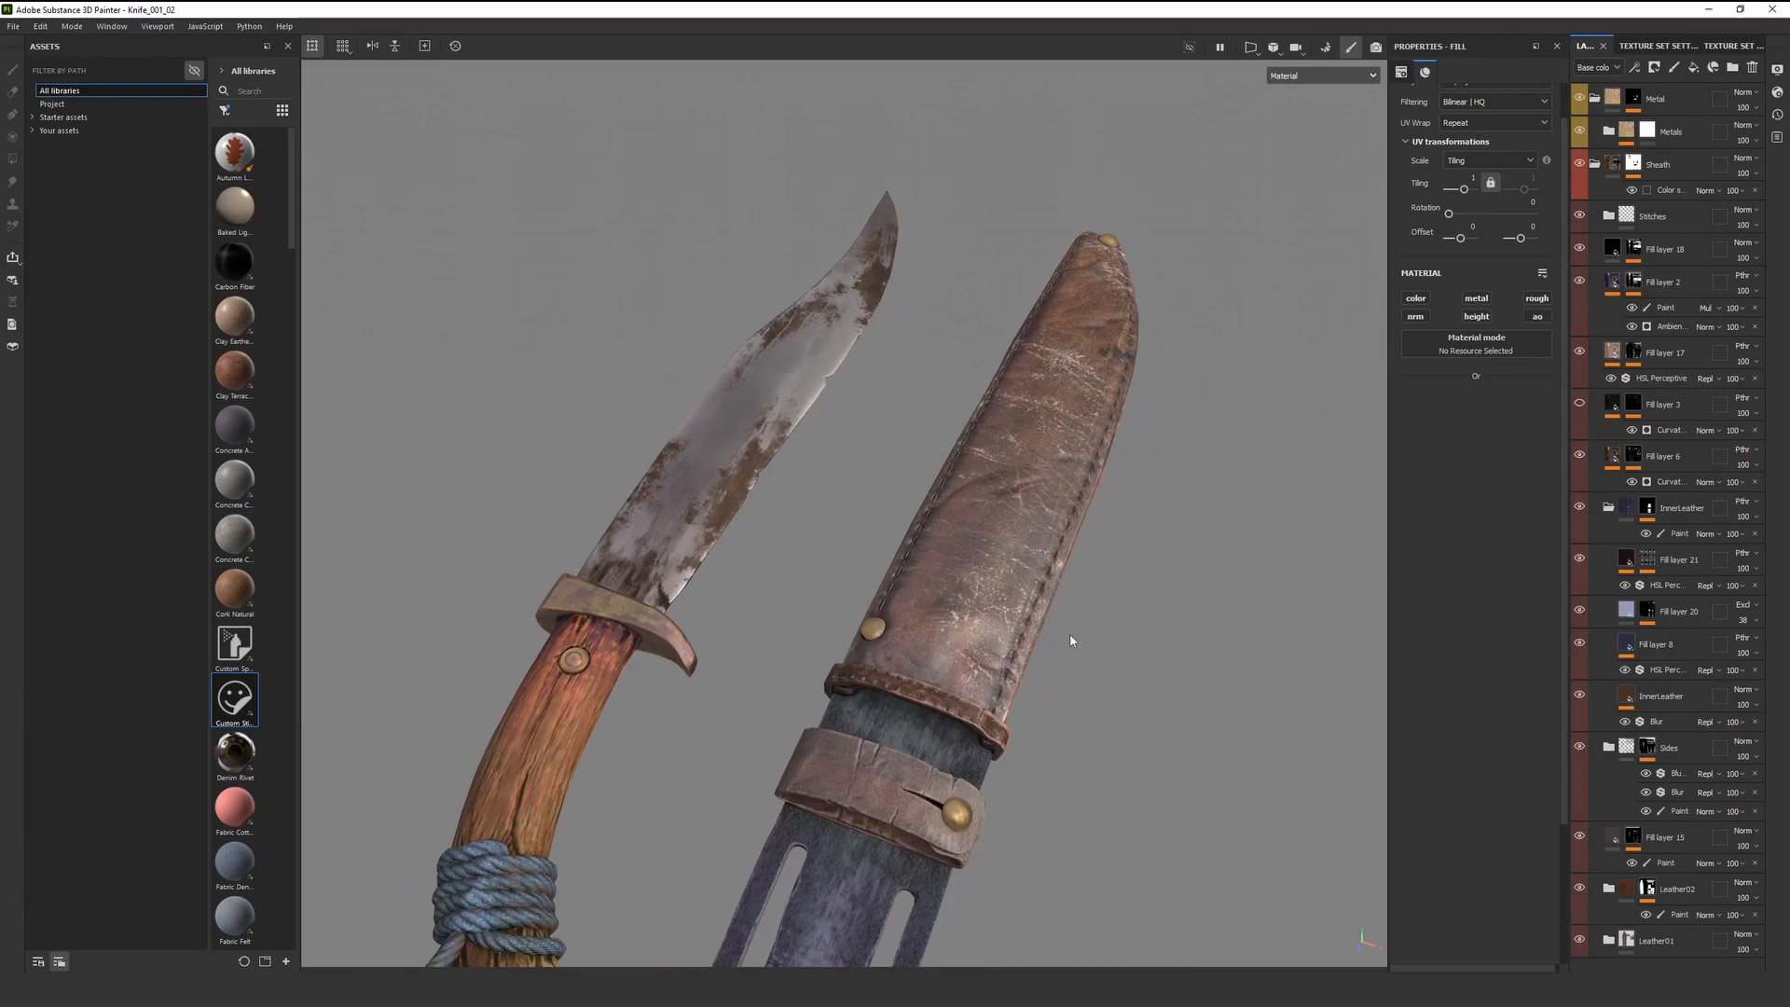
alt+drag(1070, 638, 866, 524)
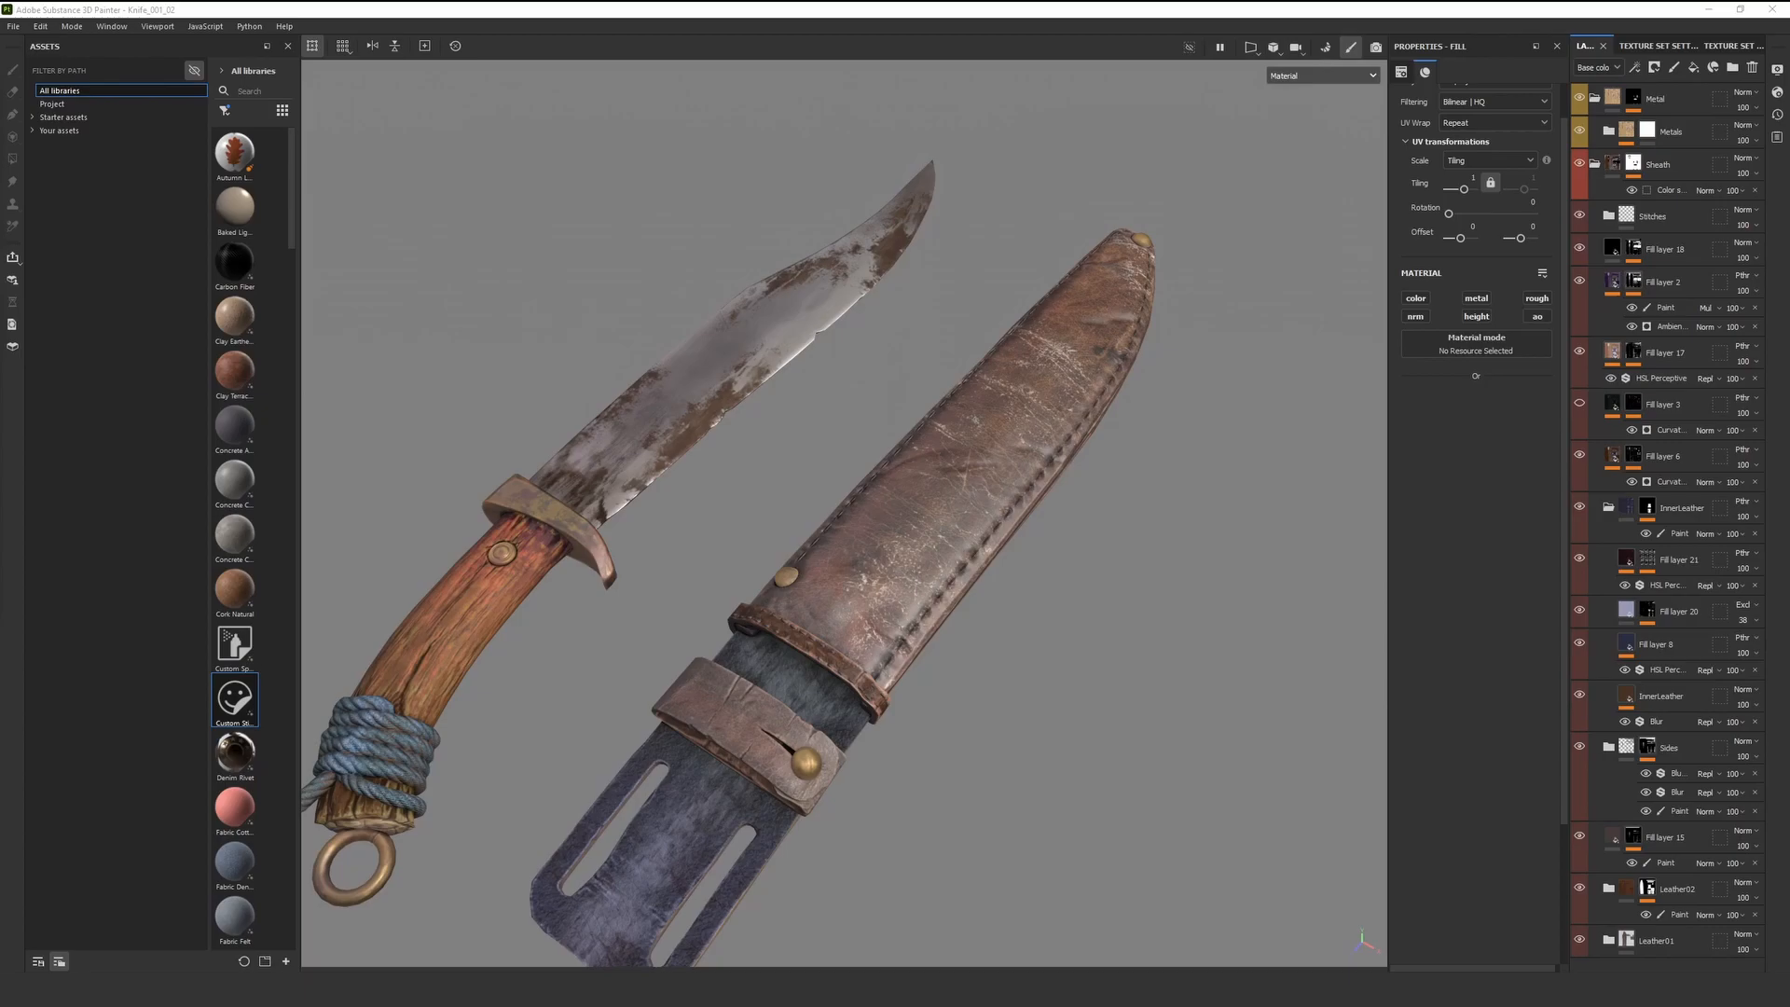
Frame the knife and sheath and switch the display to the Ambient occlusion channel
key(f)
key(c)
key(c)
key(c)
key(c)
key(c)
key(c)
key(c)
key(shift+c)
Compare the ambient occlusion on the wooden handle, cord wrap, metal parts and sheath
alt+middle_drag(839, 524, 891, 528)
alt+right_drag(891, 527, 991, 210)
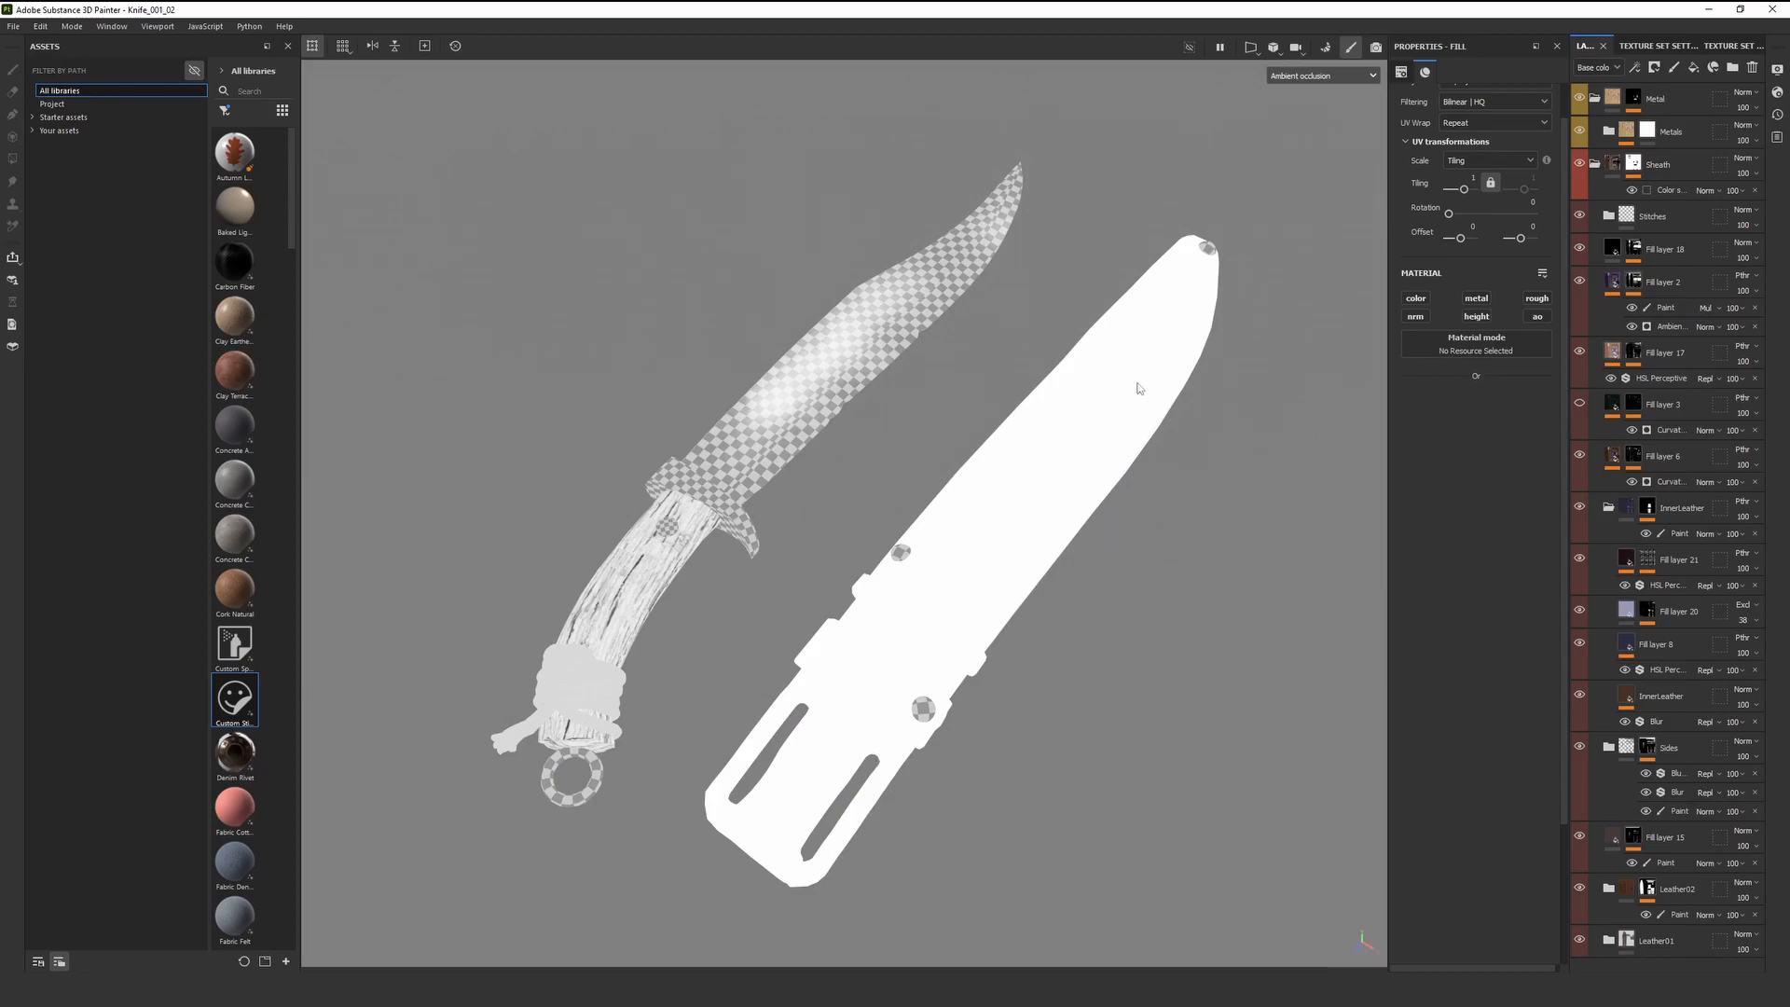
alt+middle_drag(835, 511, 884, 507)
alt+right_drag(885, 507, 854, 580)
alt+drag(857, 581, 846, 515)
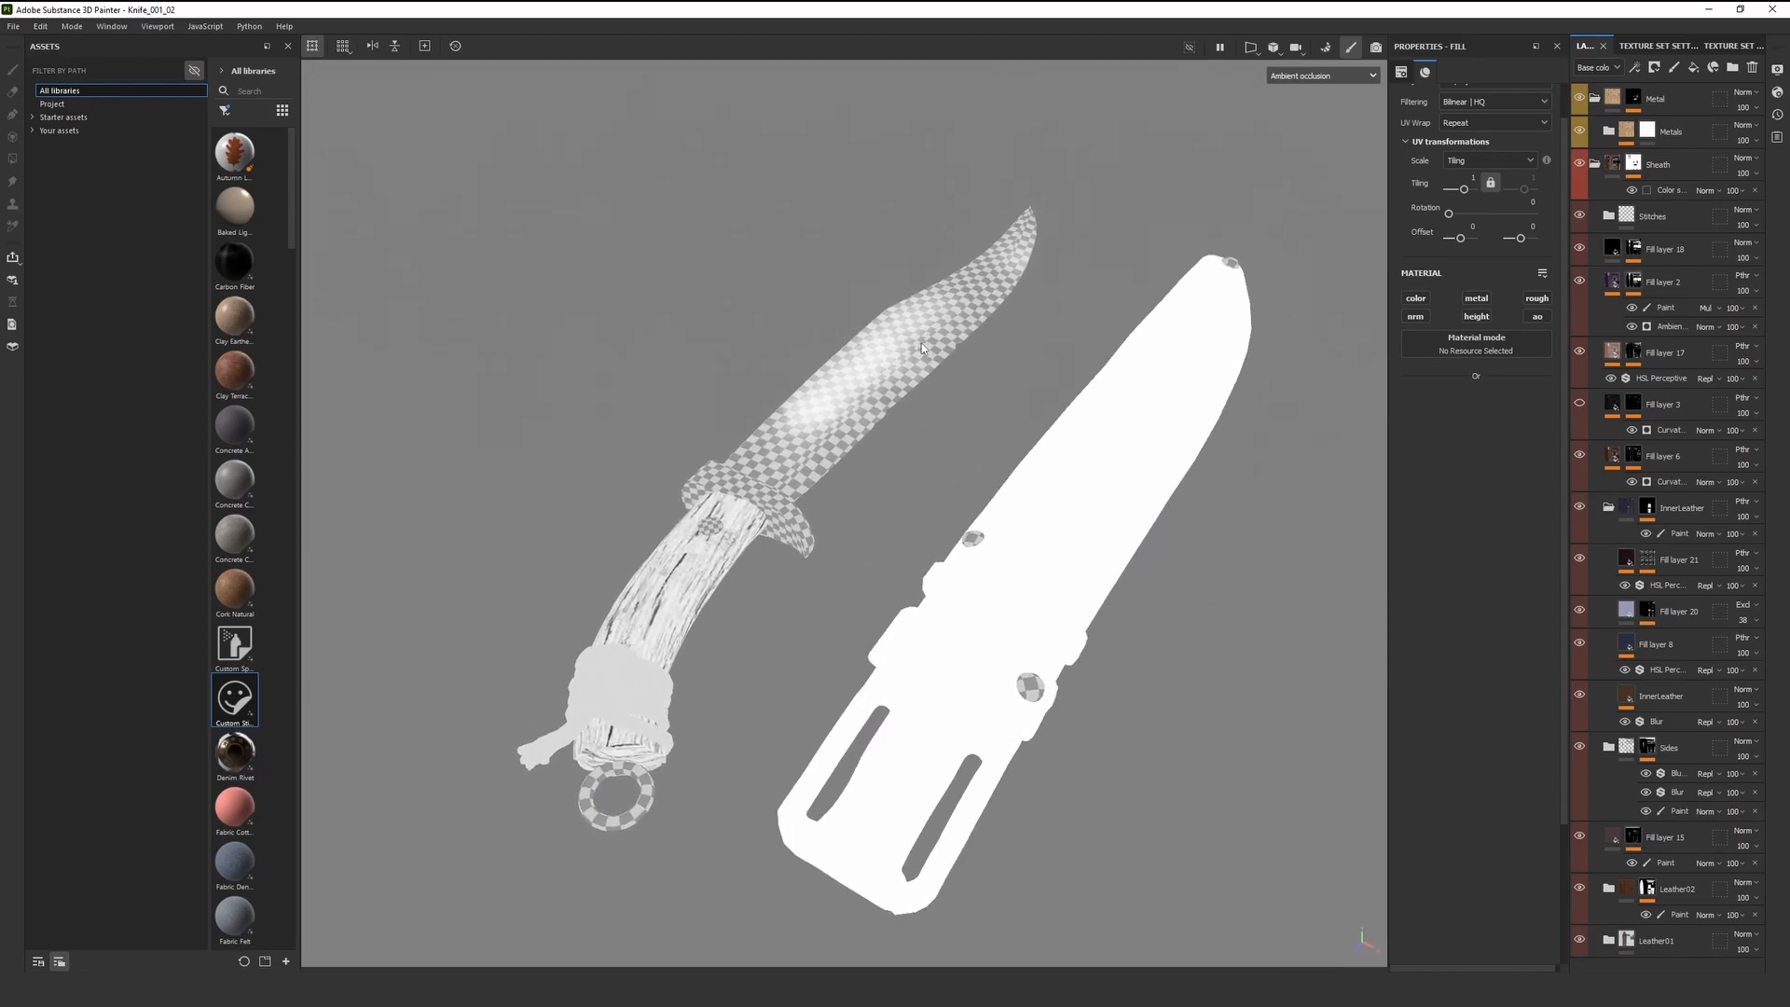
alt+middle_drag(847, 515, 909, 457)
alt+right_drag(909, 456, 805, 606)
Compare the knife's handle and cord wrap in the Material display and the Ambient occlusion channel at closer range
key(m)
alt+drag(738, 611, 799, 569)
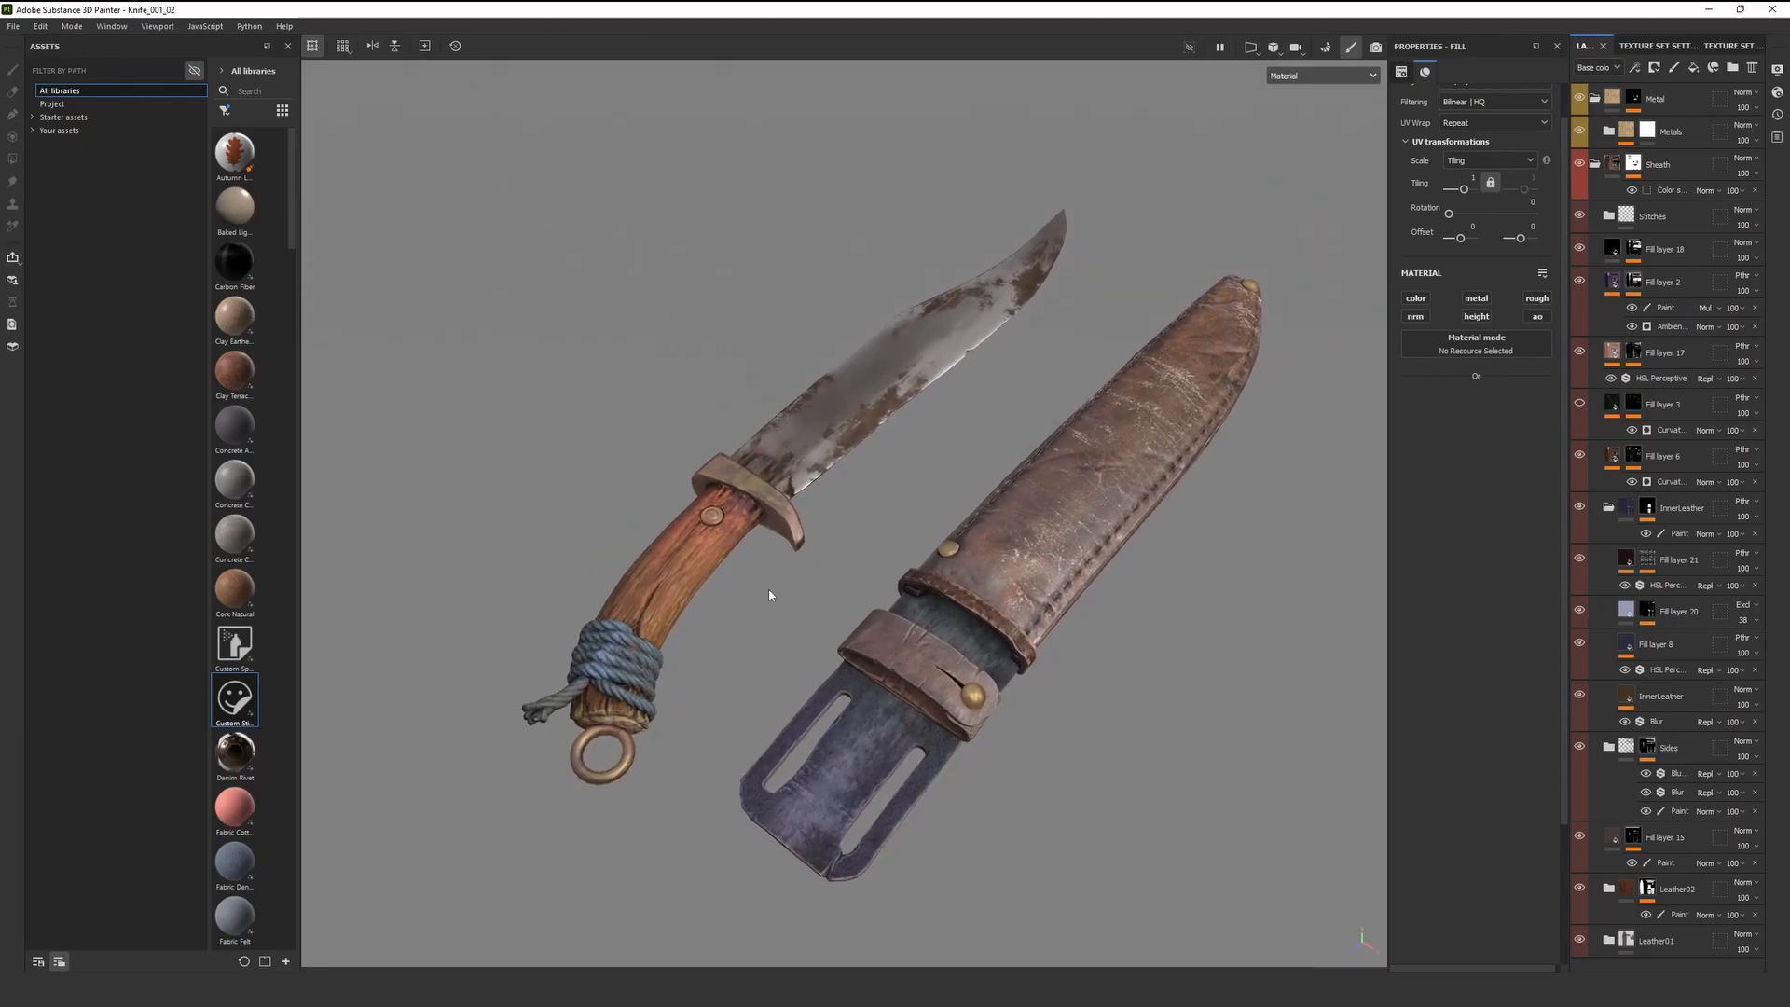
alt+right_drag(769, 595, 660, 660)
alt+middle_drag(660, 660, 841, 665)
key(c)
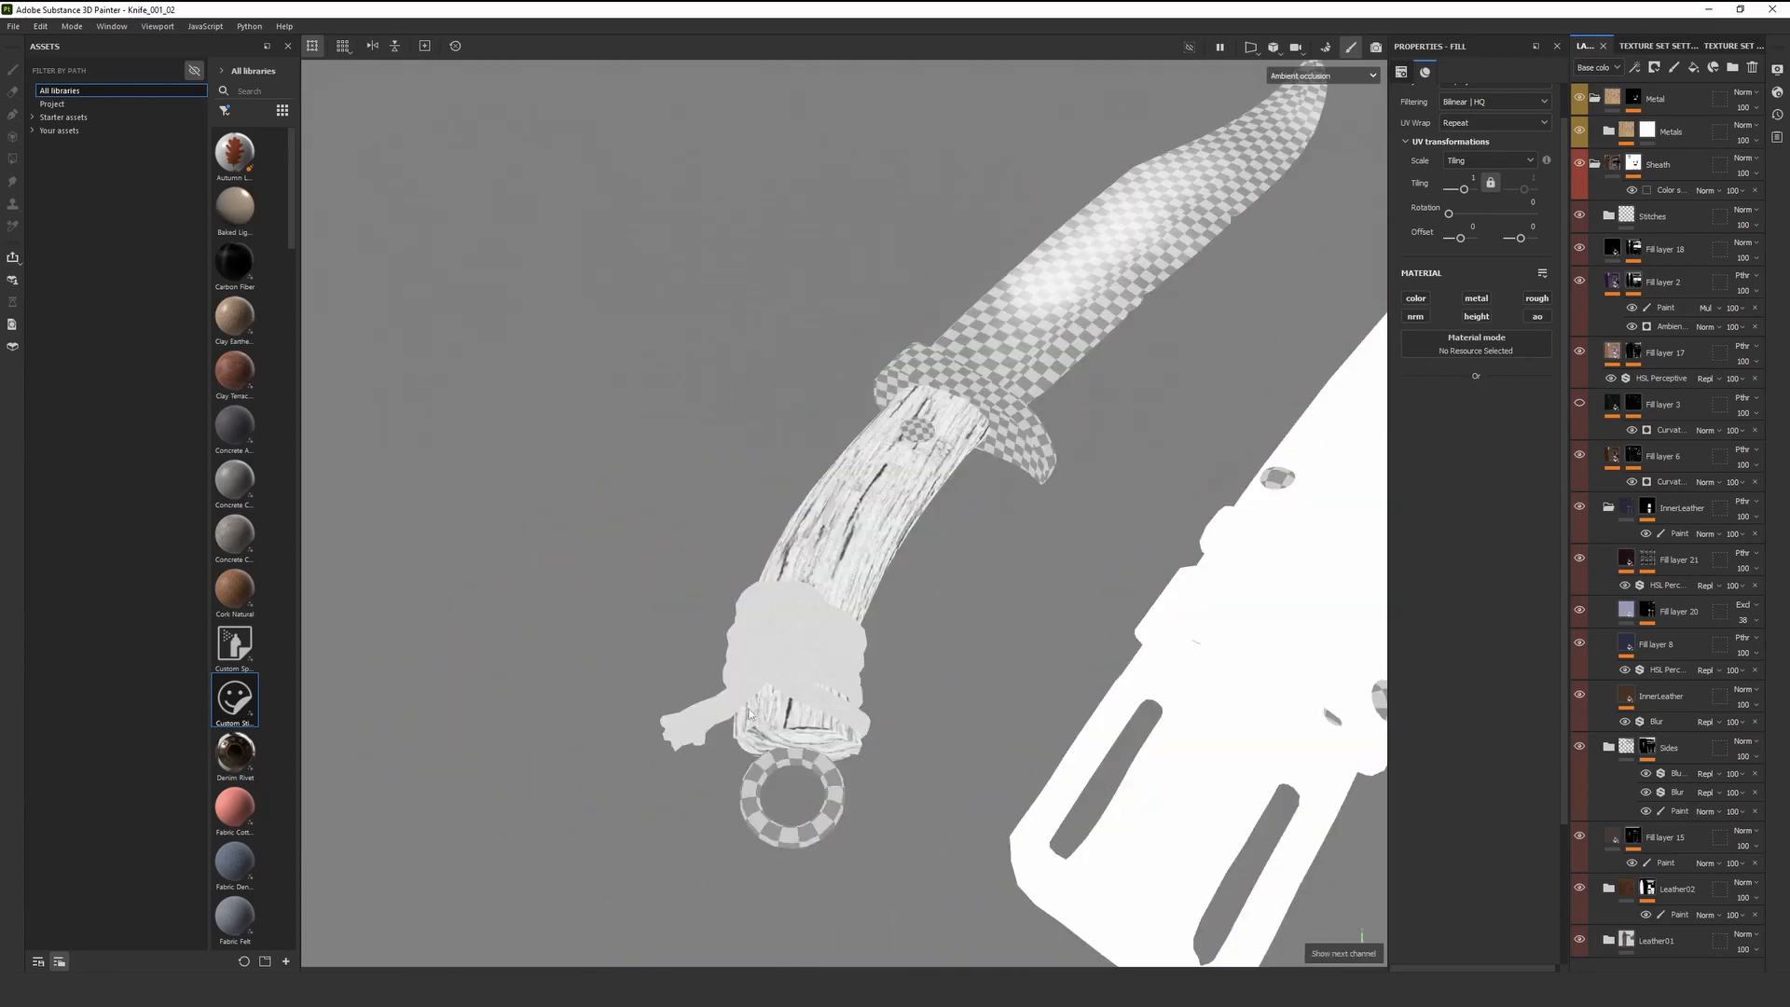
alt+right_drag(706, 610, 651, 498)
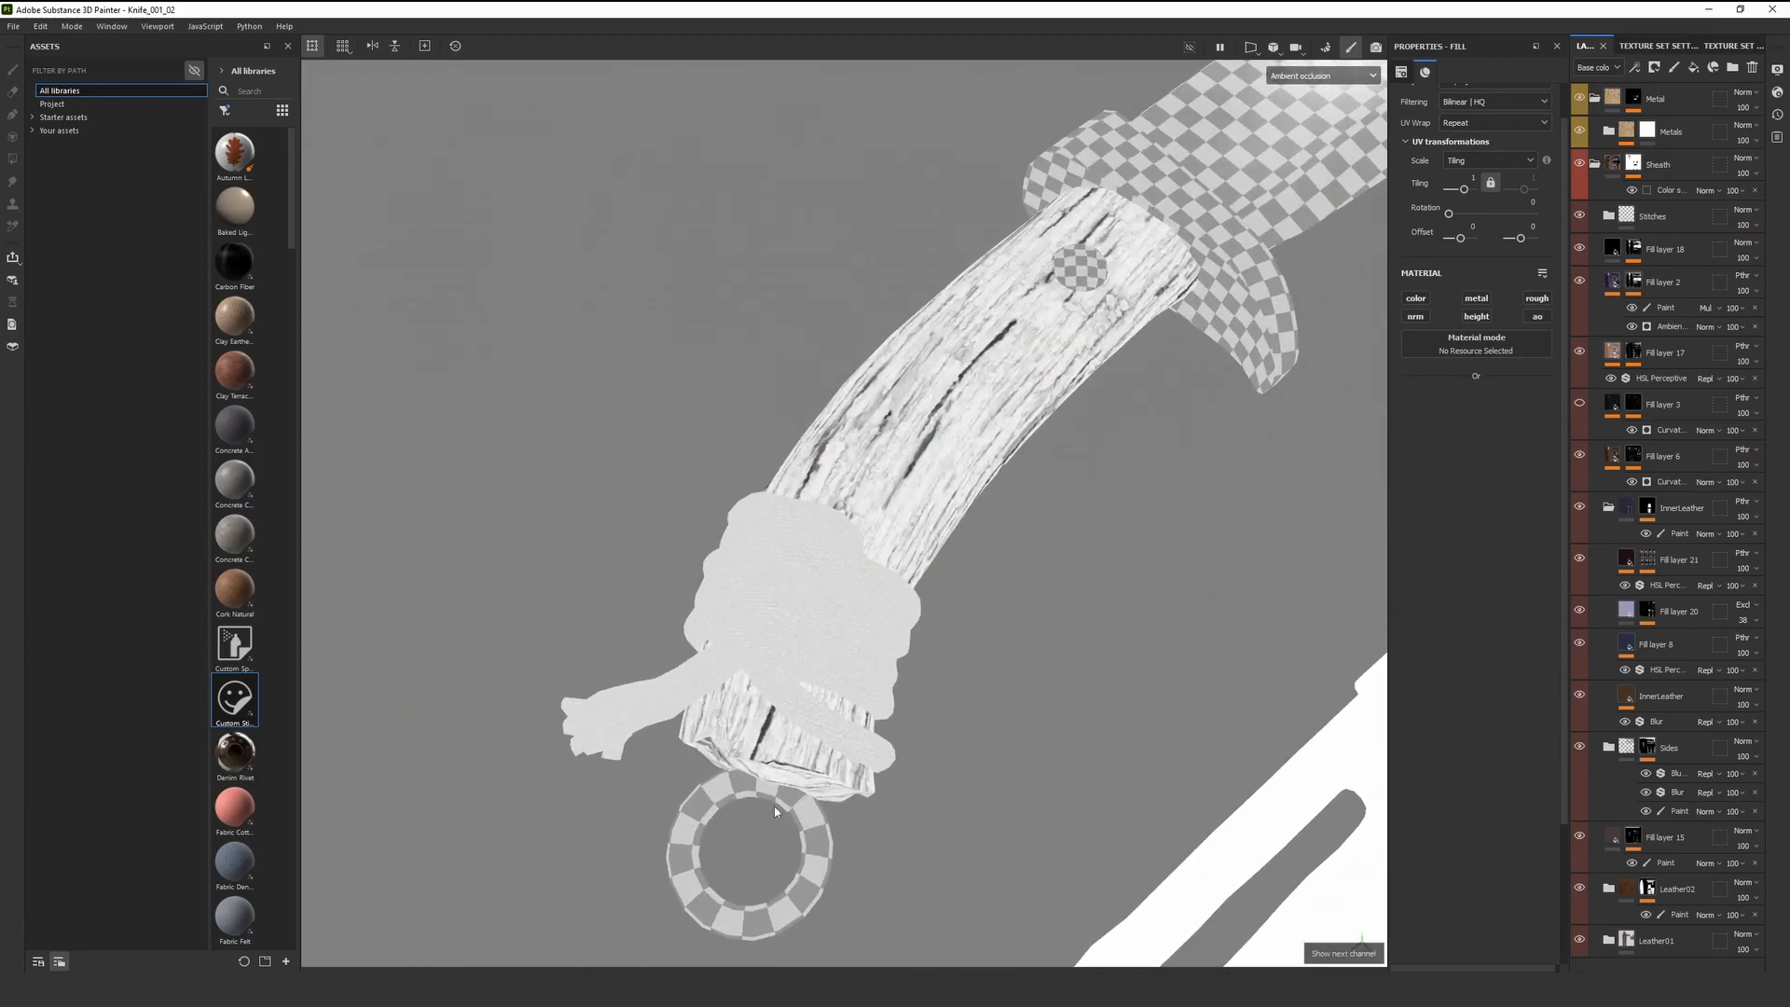
alt+right_drag(1047, 722, 991, 507)
Restore the Material display and view the knife and sheath together from farther away
key(m)
alt+right_drag(685, 526, 886, 678)
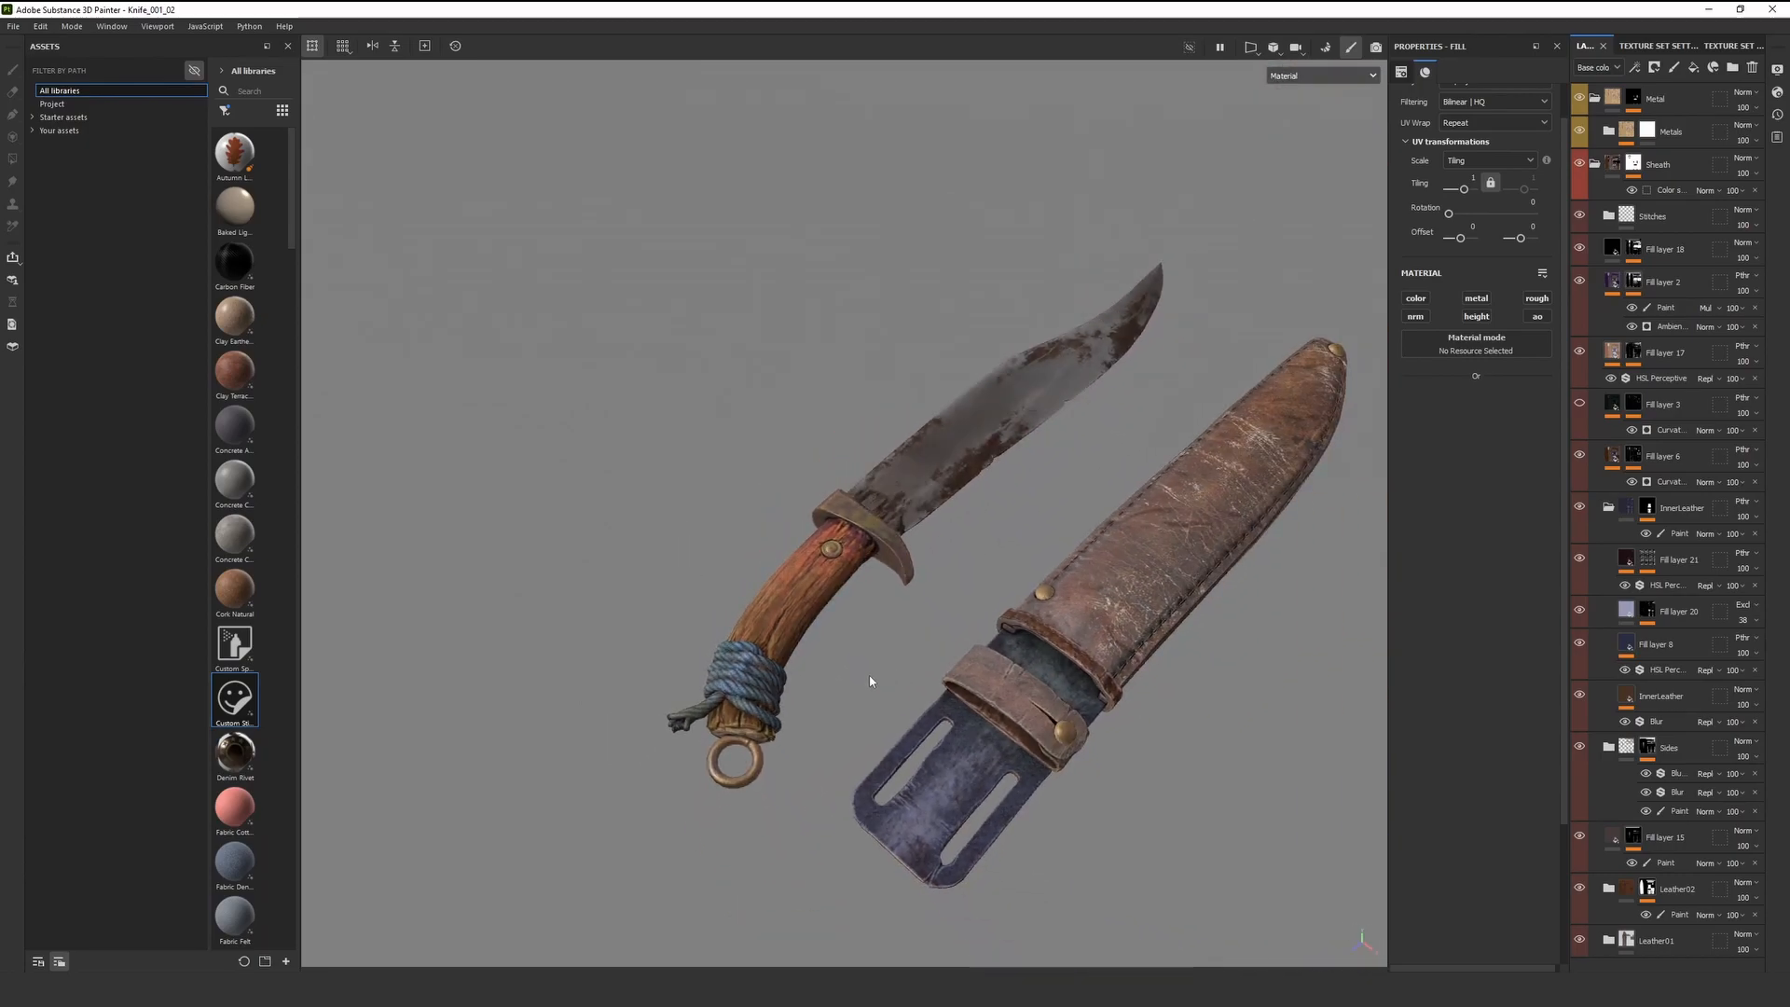
alt+drag(673, 728, 717, 755)
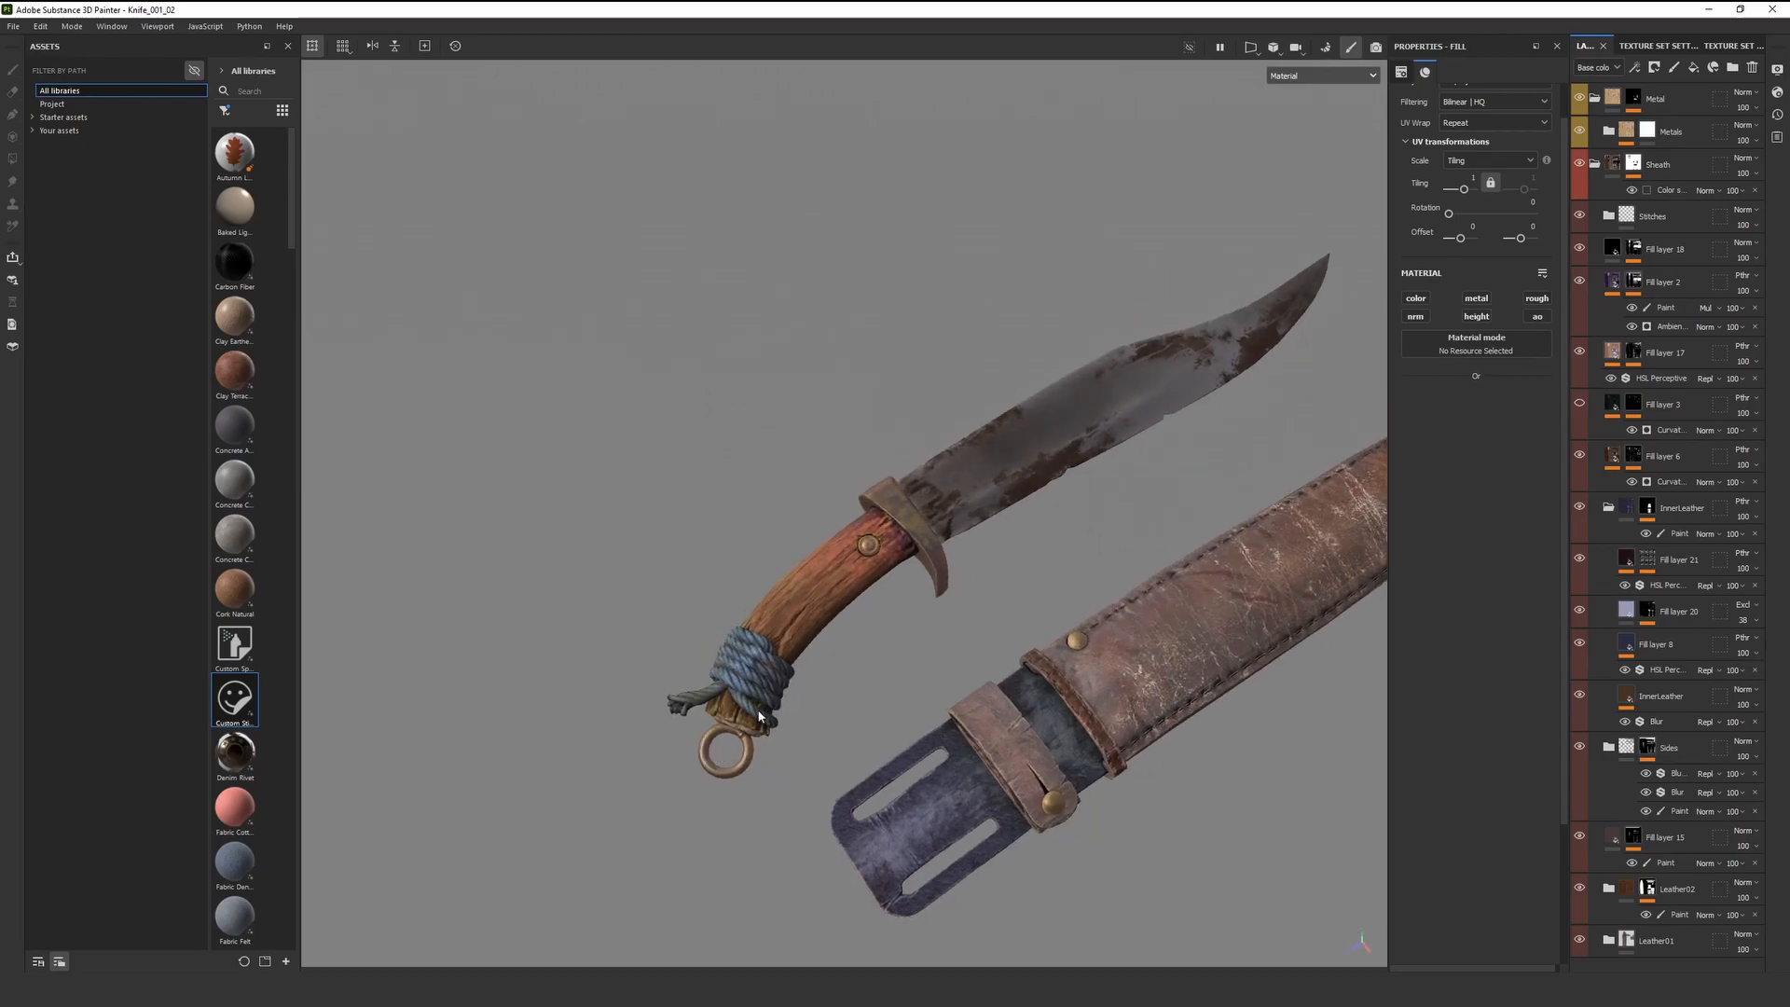
Check the knife and sheath in the Ambient occlusion channel under rotated lighting and restore the Material display
alt+right_drag(758, 715, 792, 683)
alt+drag(792, 684, 831, 679)
shift+right_drag(831, 680, 857, 664)
alt+drag(858, 664, 820, 643)
key(c)
alt+right_drag(820, 643, 1274, 413)
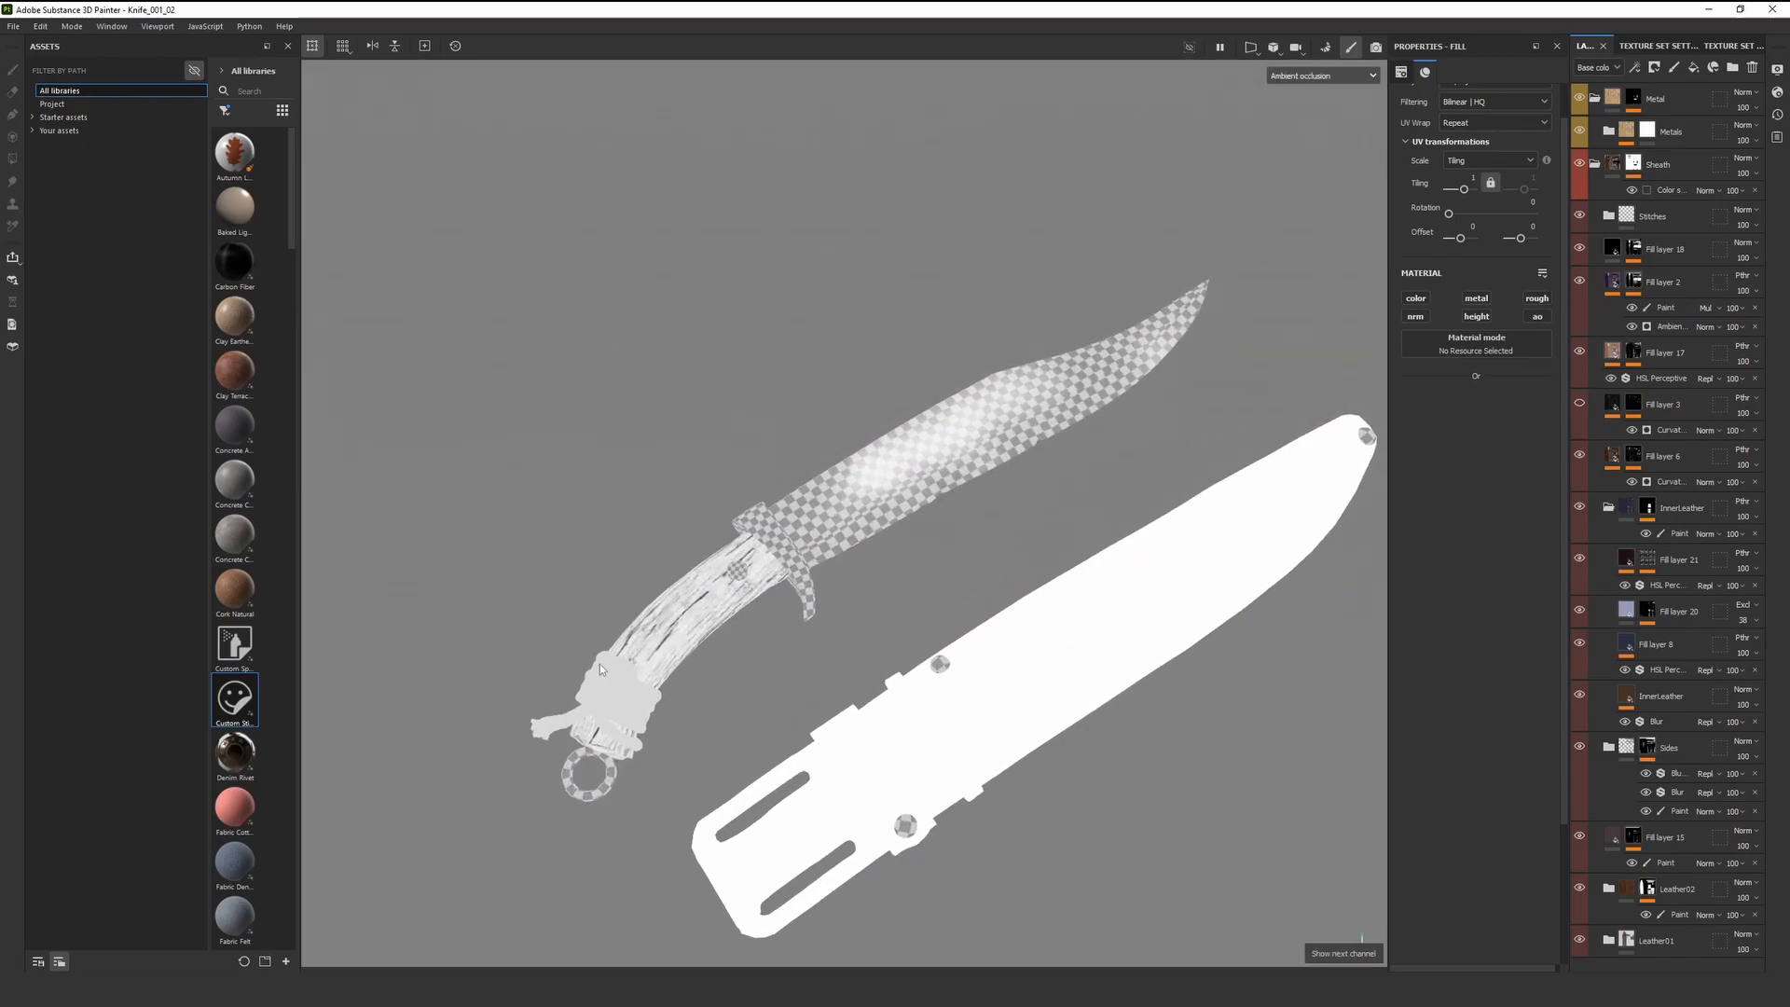
key(m)
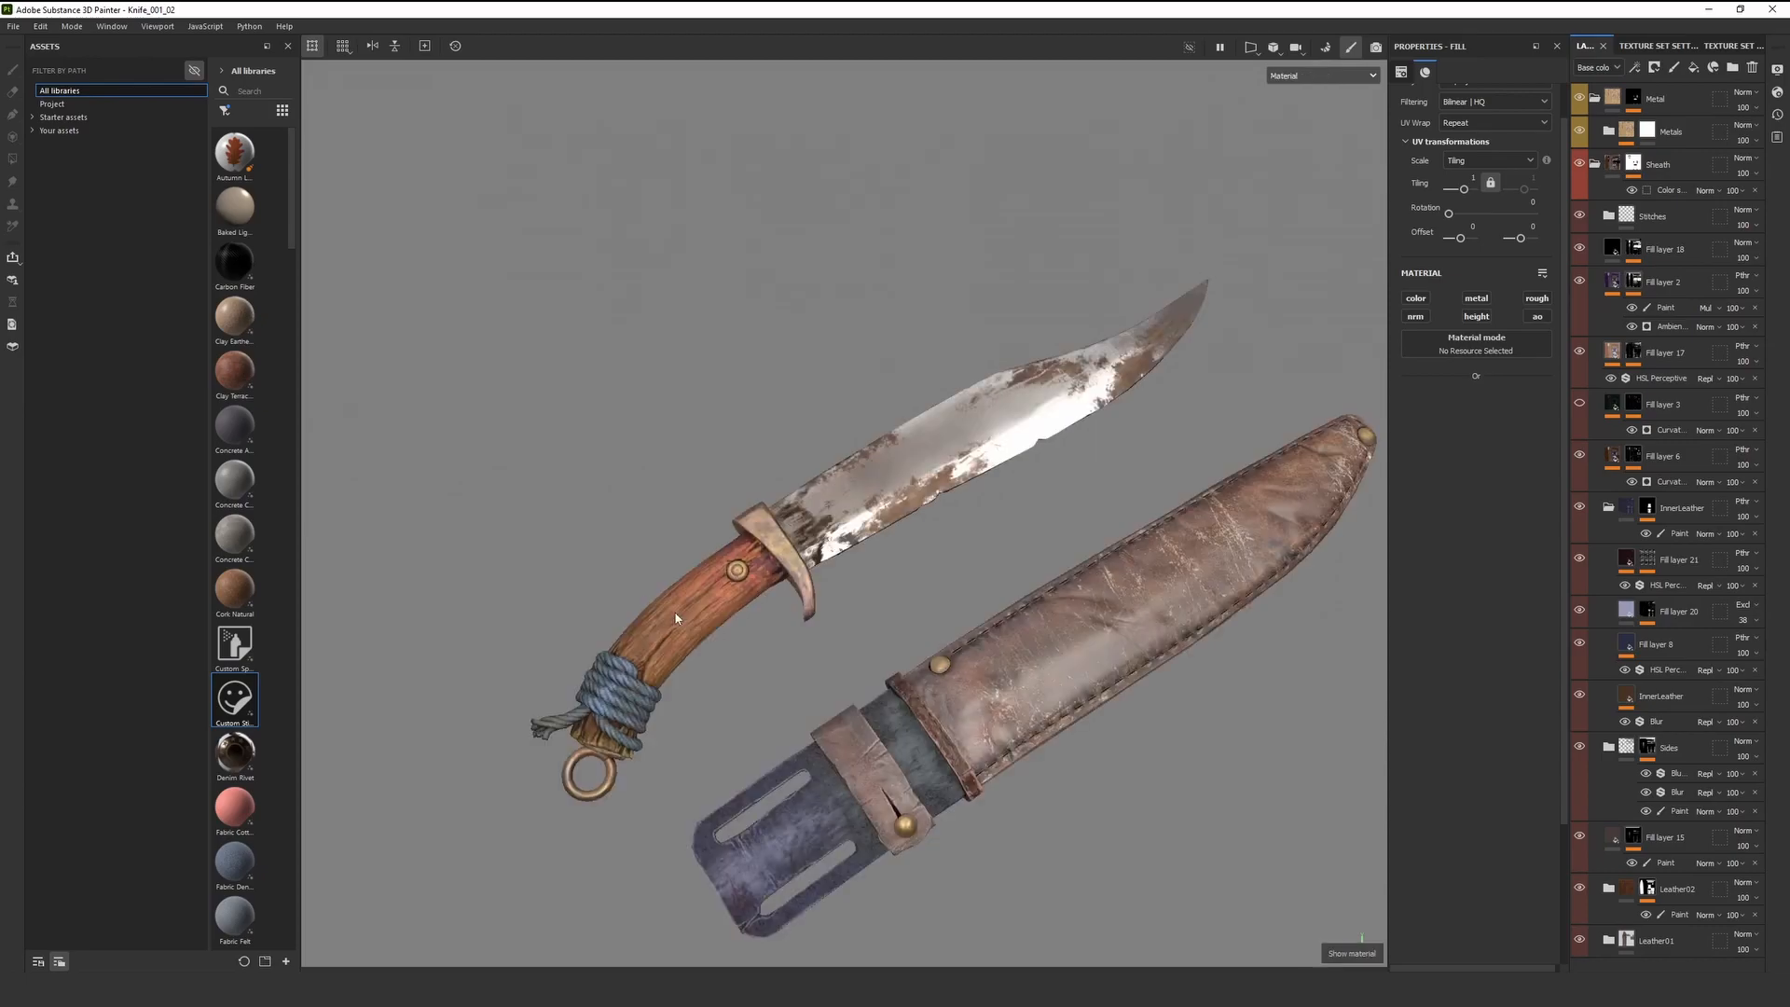
Examine the whole knife and sheath in the Material display from several angles and distances
alt+drag(735, 639, 437, 566)
alt+right_drag(436, 562, 560, 531)
alt+drag(560, 531, 644, 526)
alt+right_drag(643, 526, 699, 535)
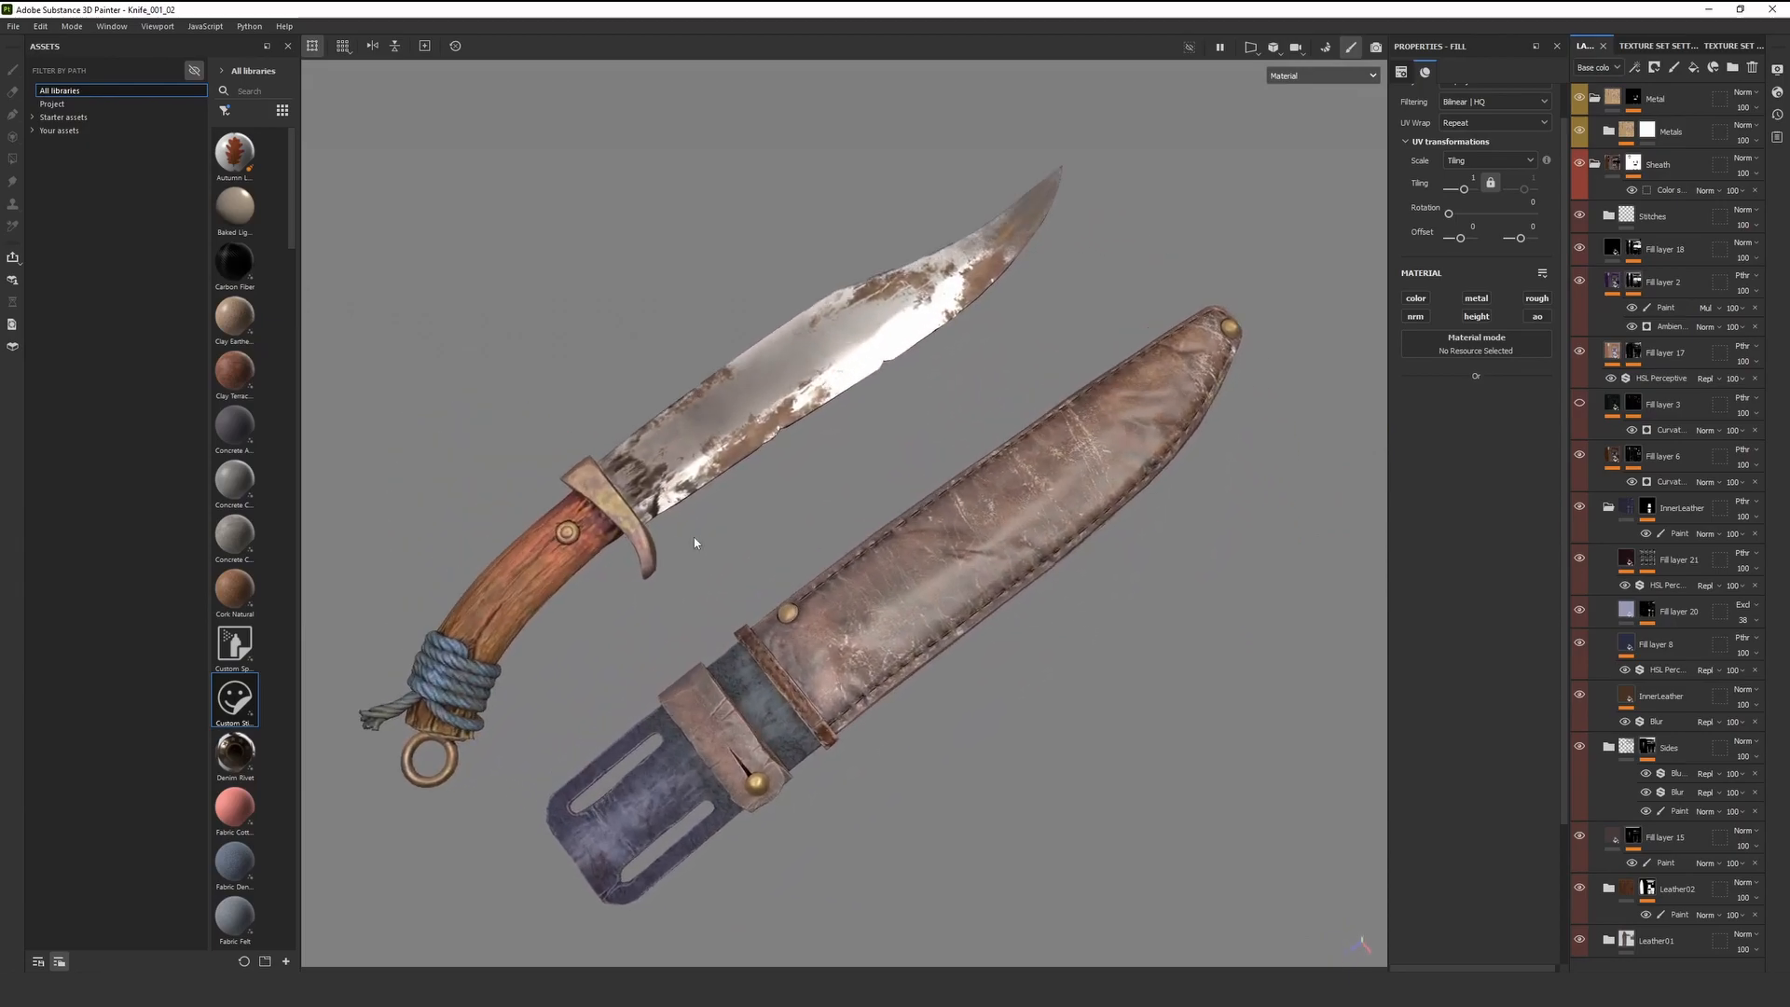
alt+drag(699, 535, 672, 564)
alt+middle_drag(727, 565, 876, 559)
alt+right_drag(876, 559, 827, 574)
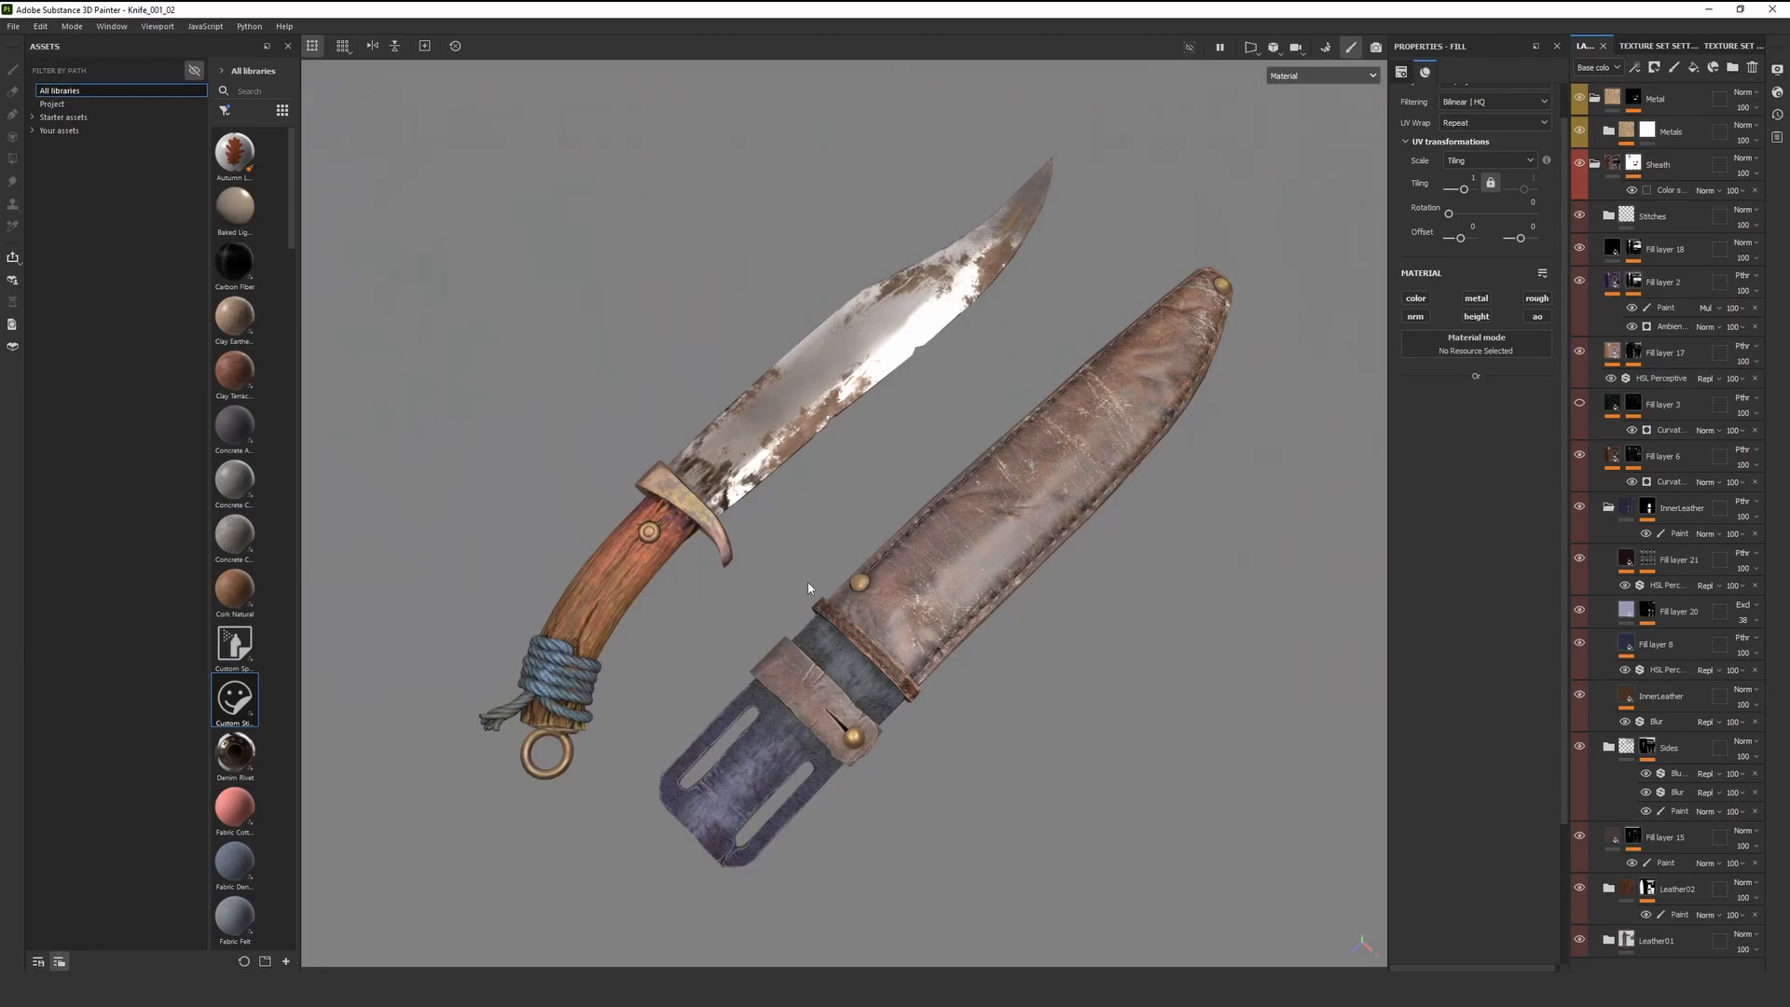
alt+right_drag(808, 588, 820, 515)
mouse_move(820, 515)
alt+mouse_down()
mouse_move(807, 507)
mouse_move(787, 554)
mouse_move(819, 554)
mouse_move(794, 557)
mouse_move(813, 540)
alt+mouse_up()
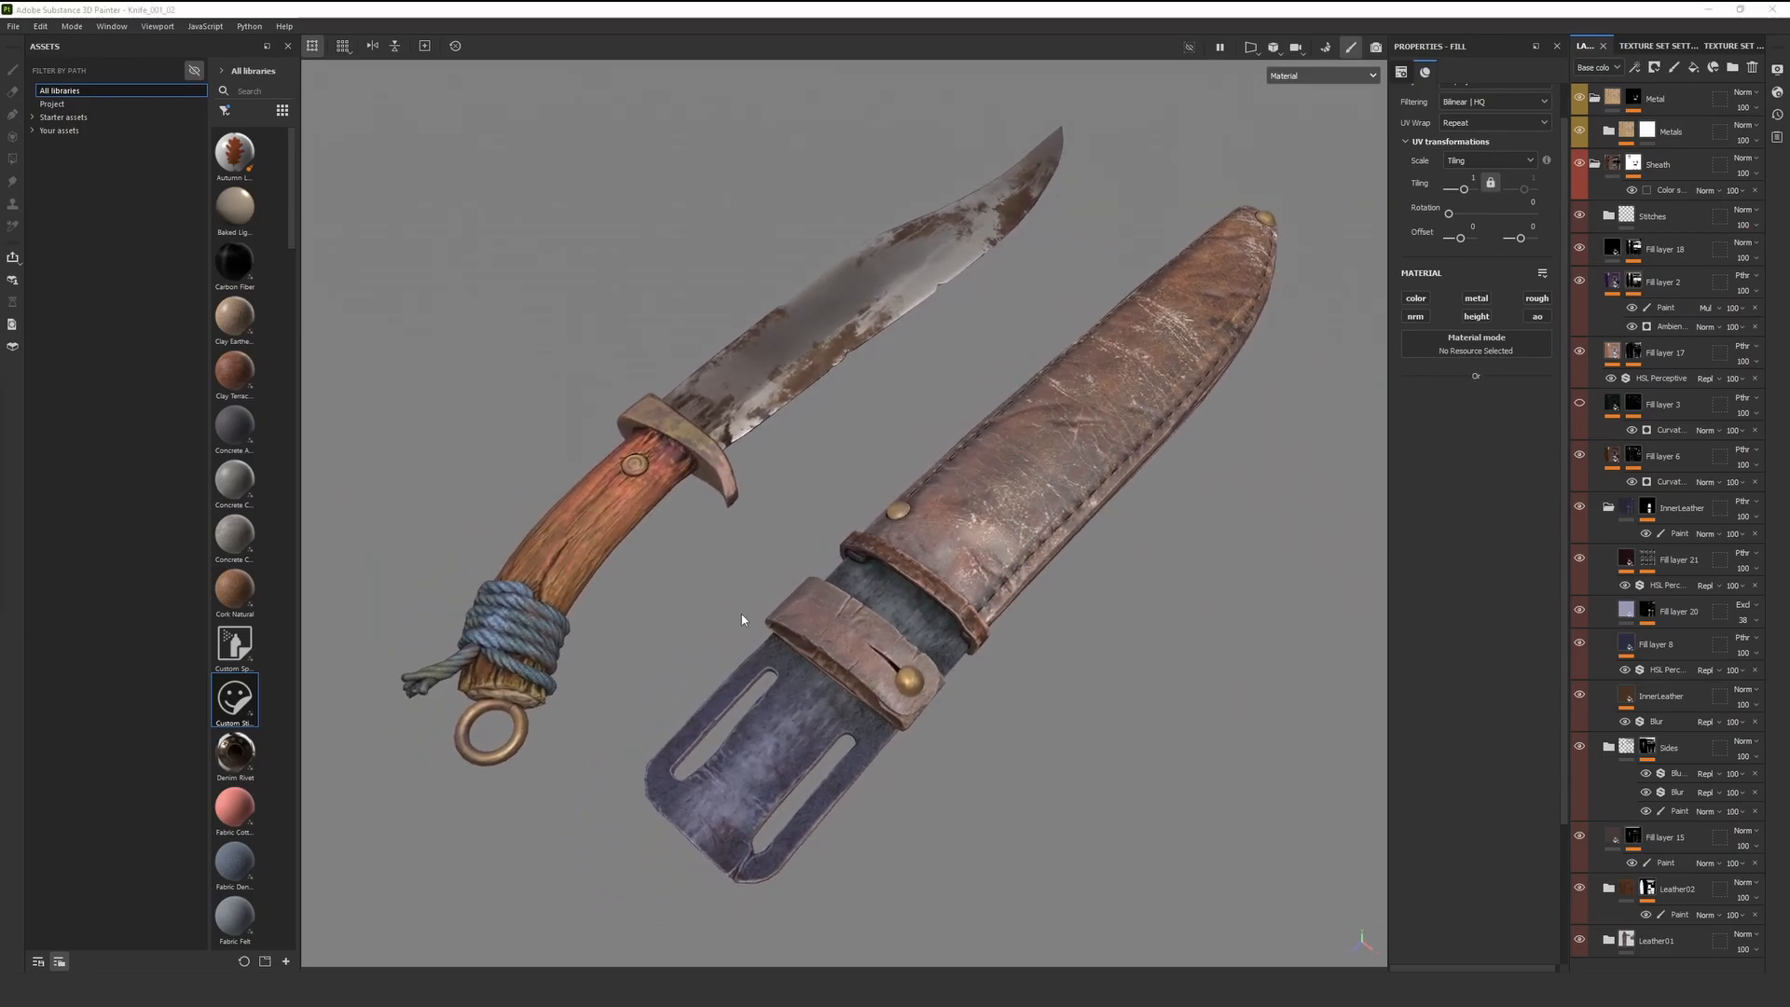
Compare the knife and sheath in the Ambient occlusion channel with the Material display from slightly farther away
click(1323, 76)
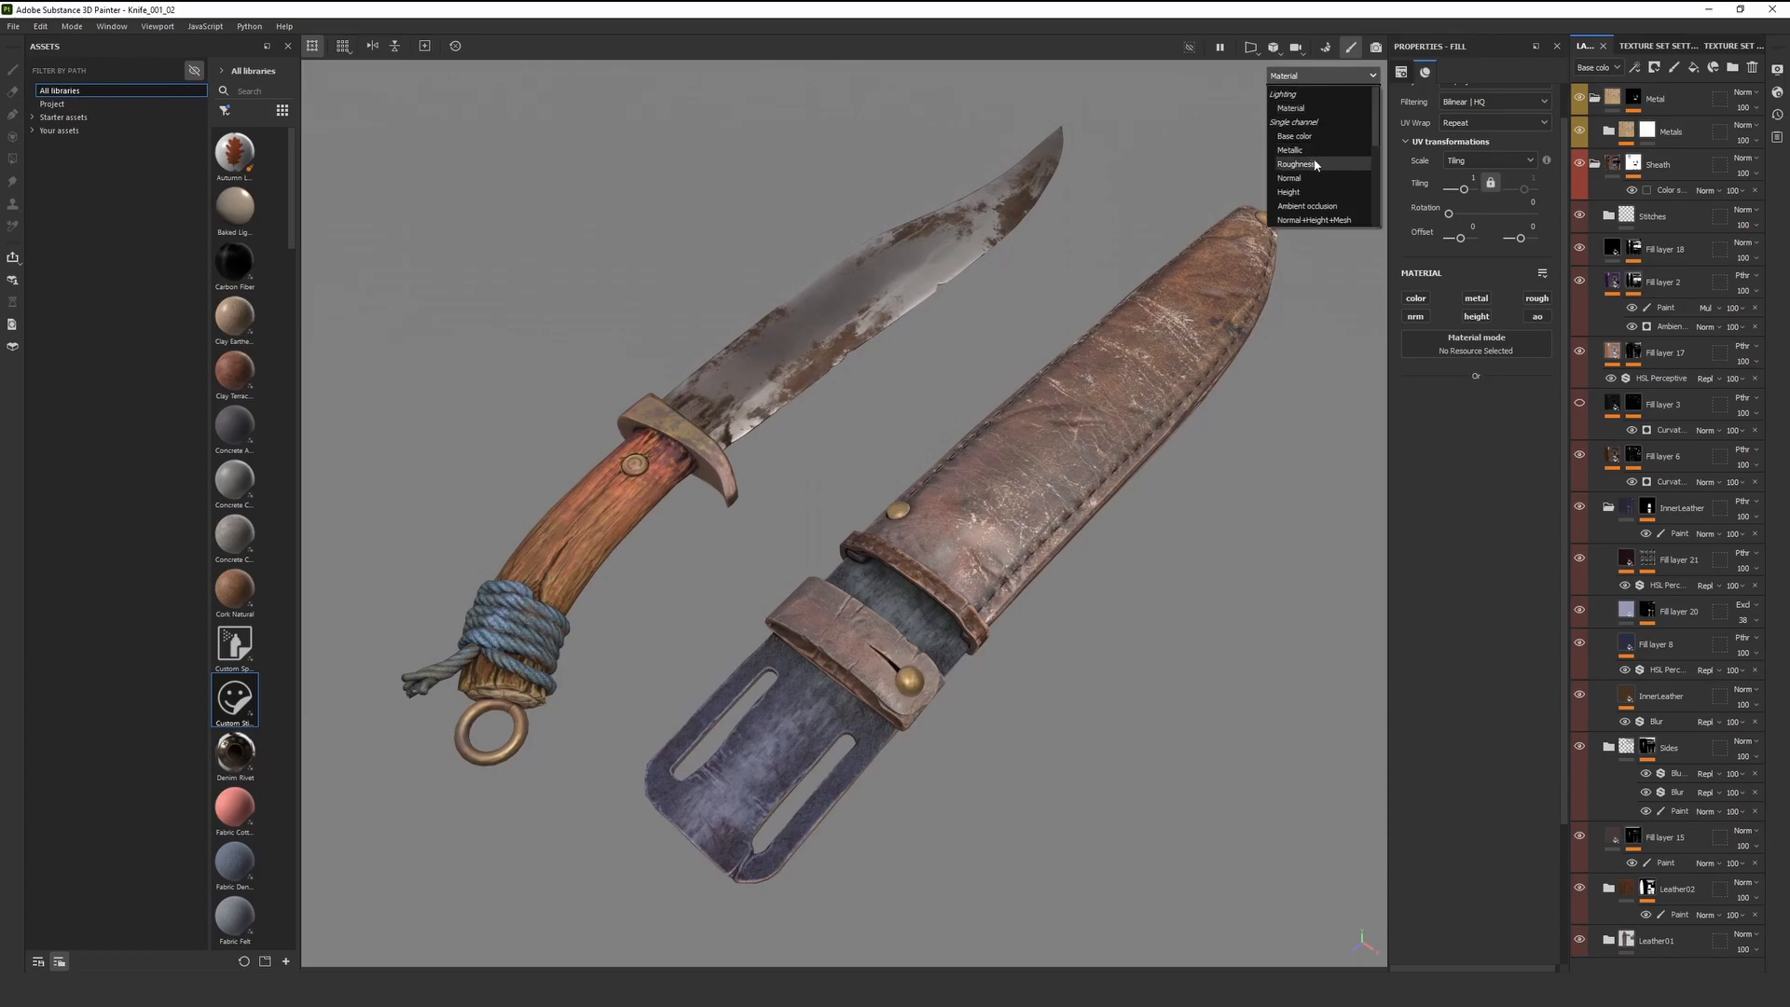
click(1307, 206)
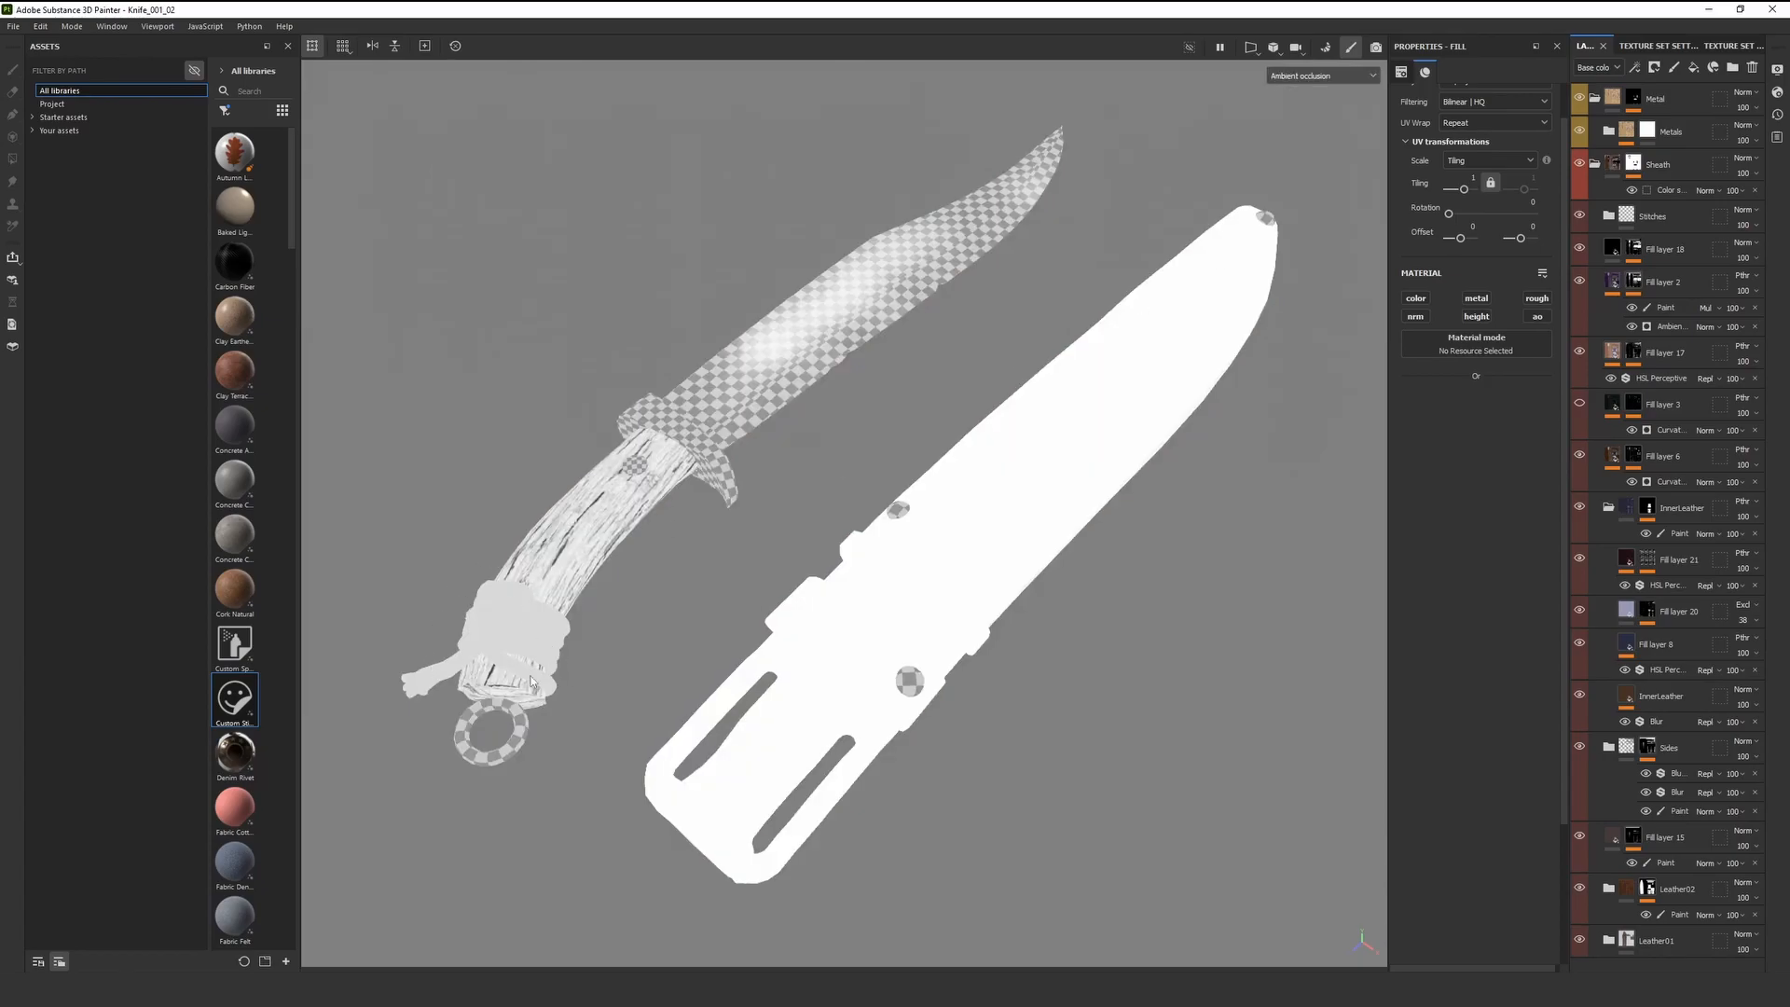
key(m)
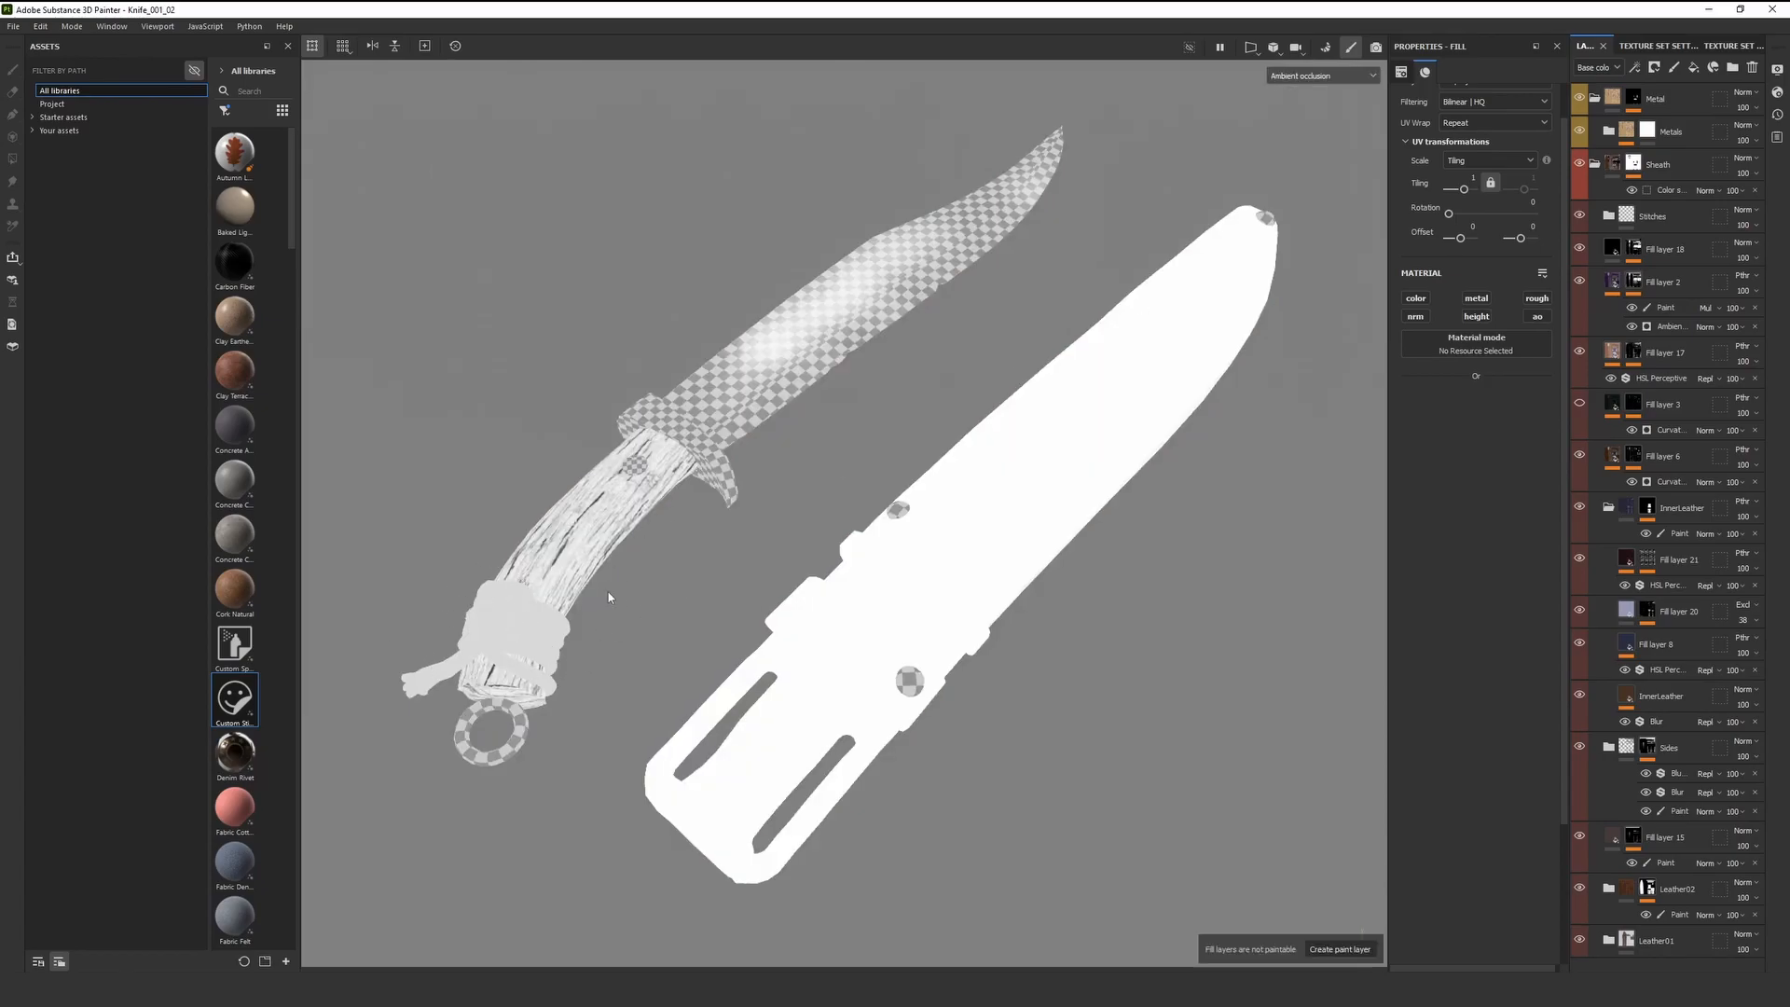
scroll(615, 622, down, 2)
mouse_move(617, 619)
alt+mouse_down()
mouse_move(707, 576)
mouse_move(599, 594)
alt+mouse_up()
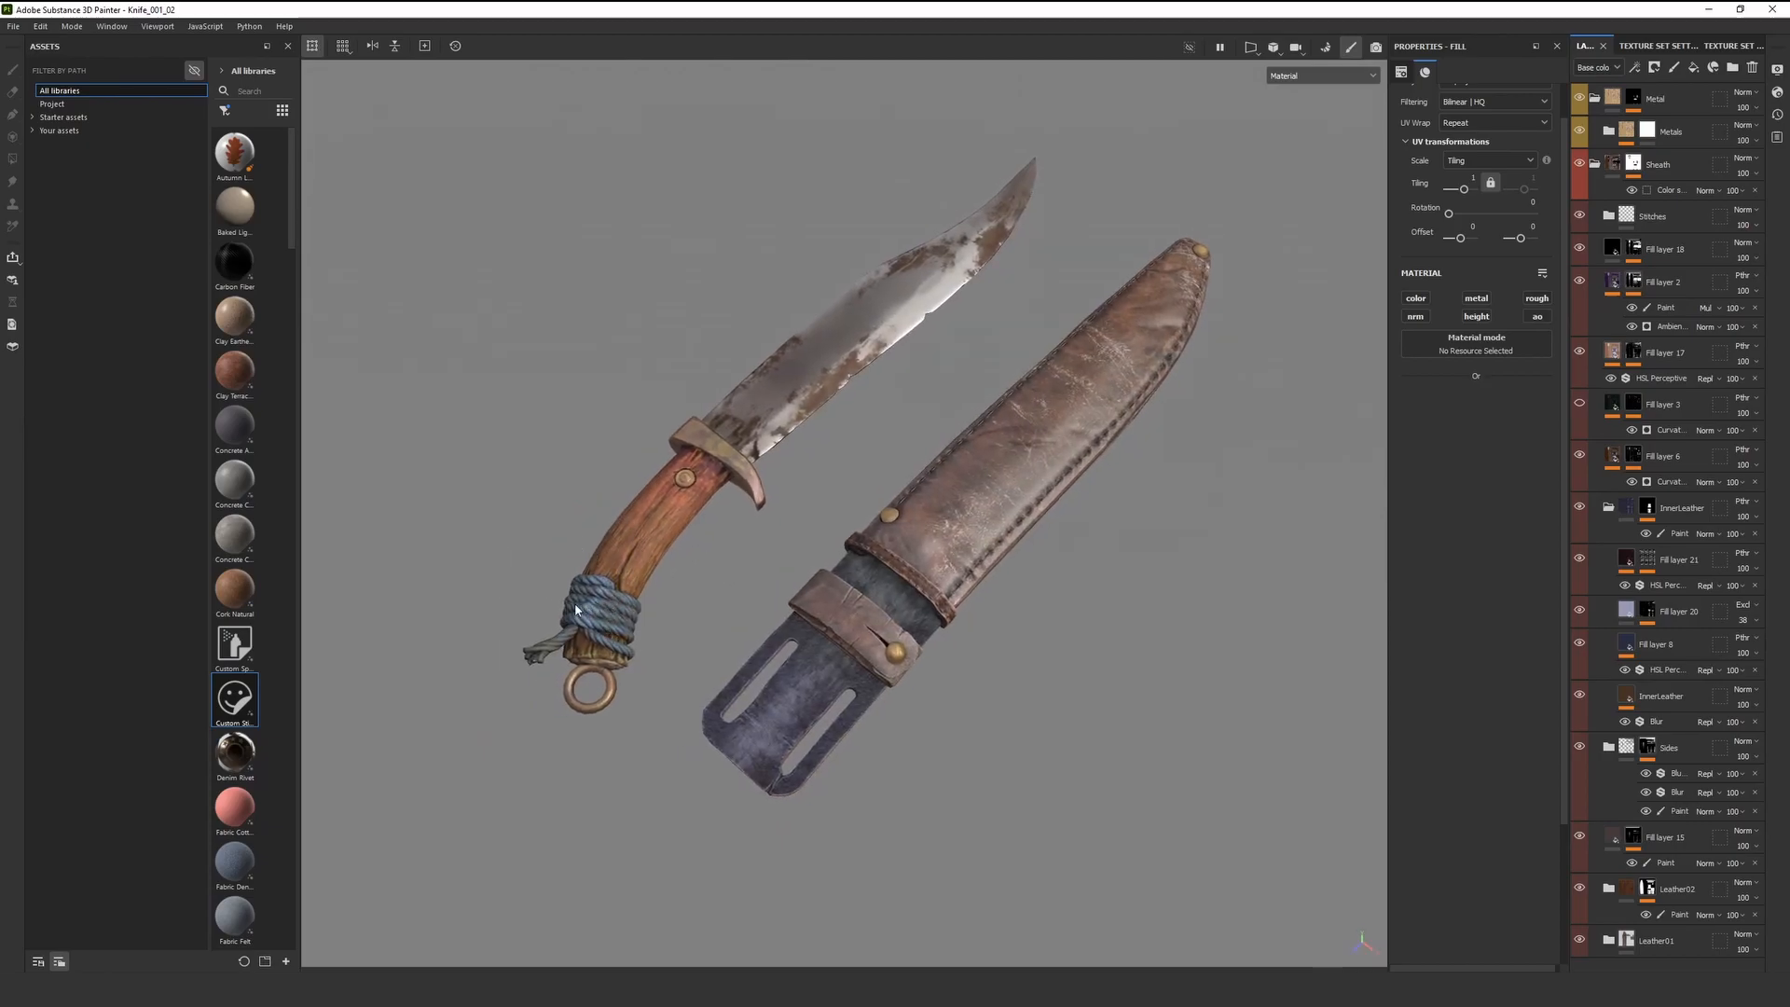
mouse_move(518, 597)
alt+mouse_down()
mouse_move(667, 571)
mouse_move(496, 522)
mouse_move(666, 589)
mouse_move(652, 577)
mouse_move(658, 601)
alt+mouse_up()
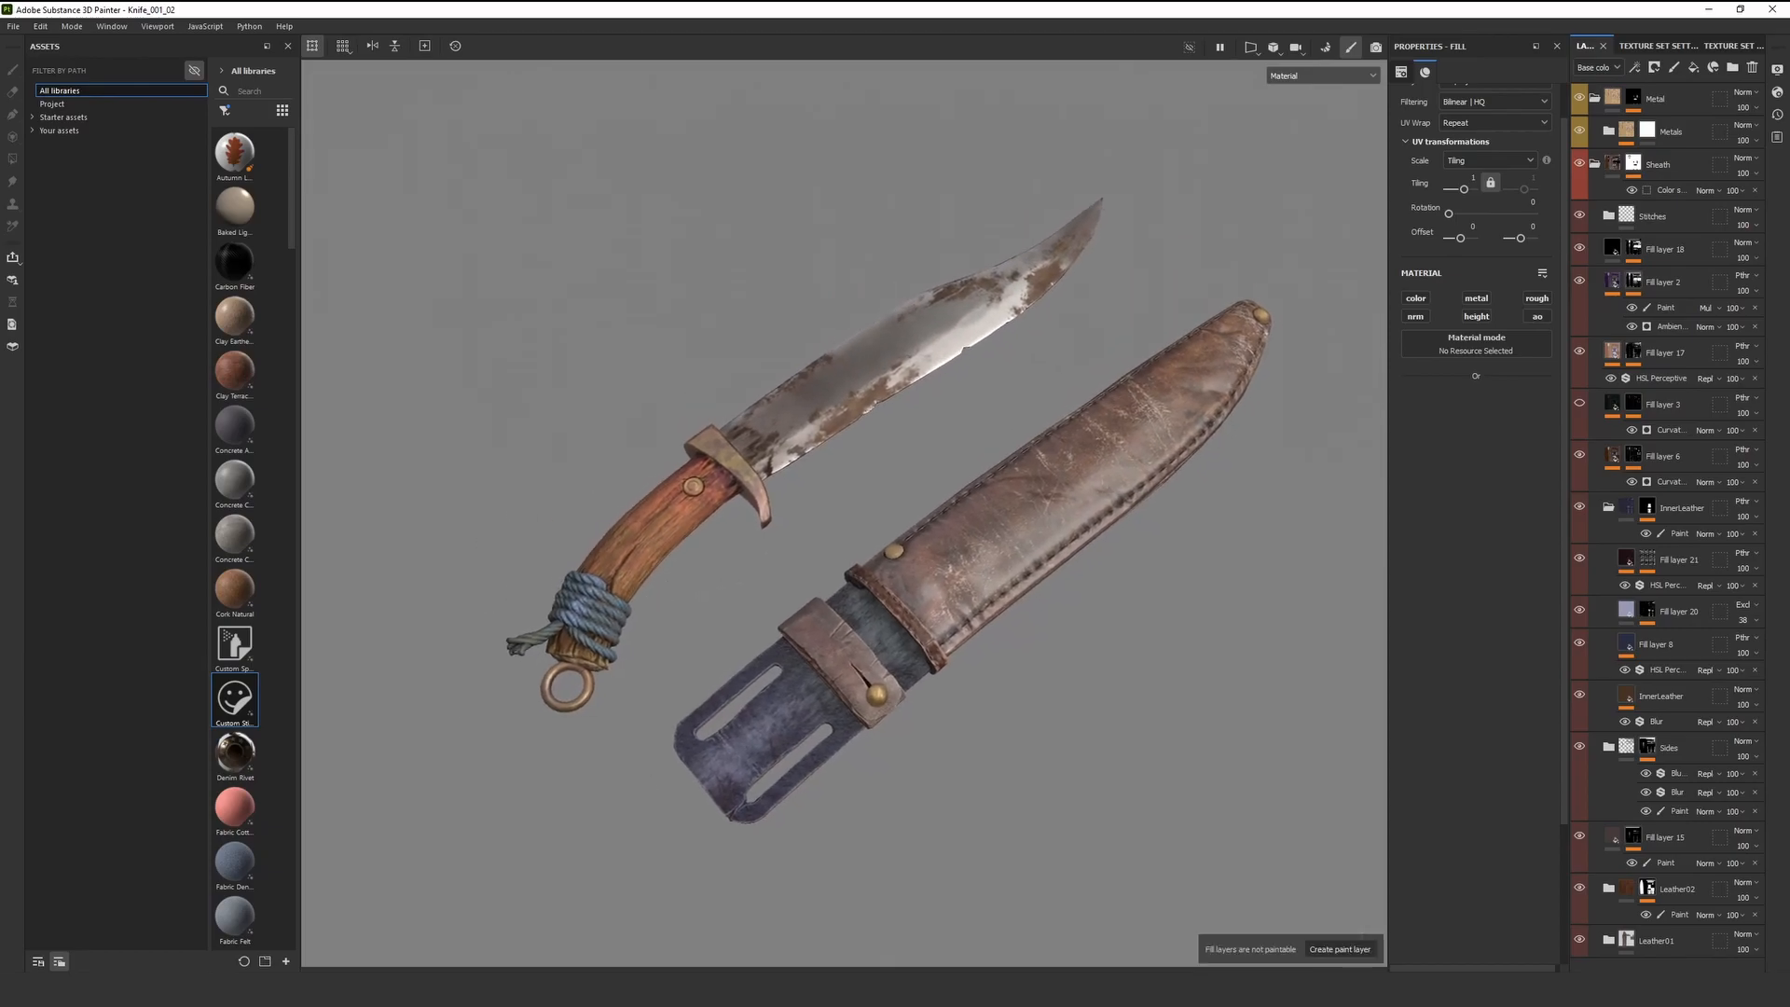
click(471, 311)
Display the Base color channel and examine the wooden handle, rivet and guard up close
click(1321, 75)
click(1288, 138)
alt+right_drag(750, 321, 747, 400)
alt+middle_drag(747, 400, 789, 520)
alt+right_drag(789, 519, 834, 372)
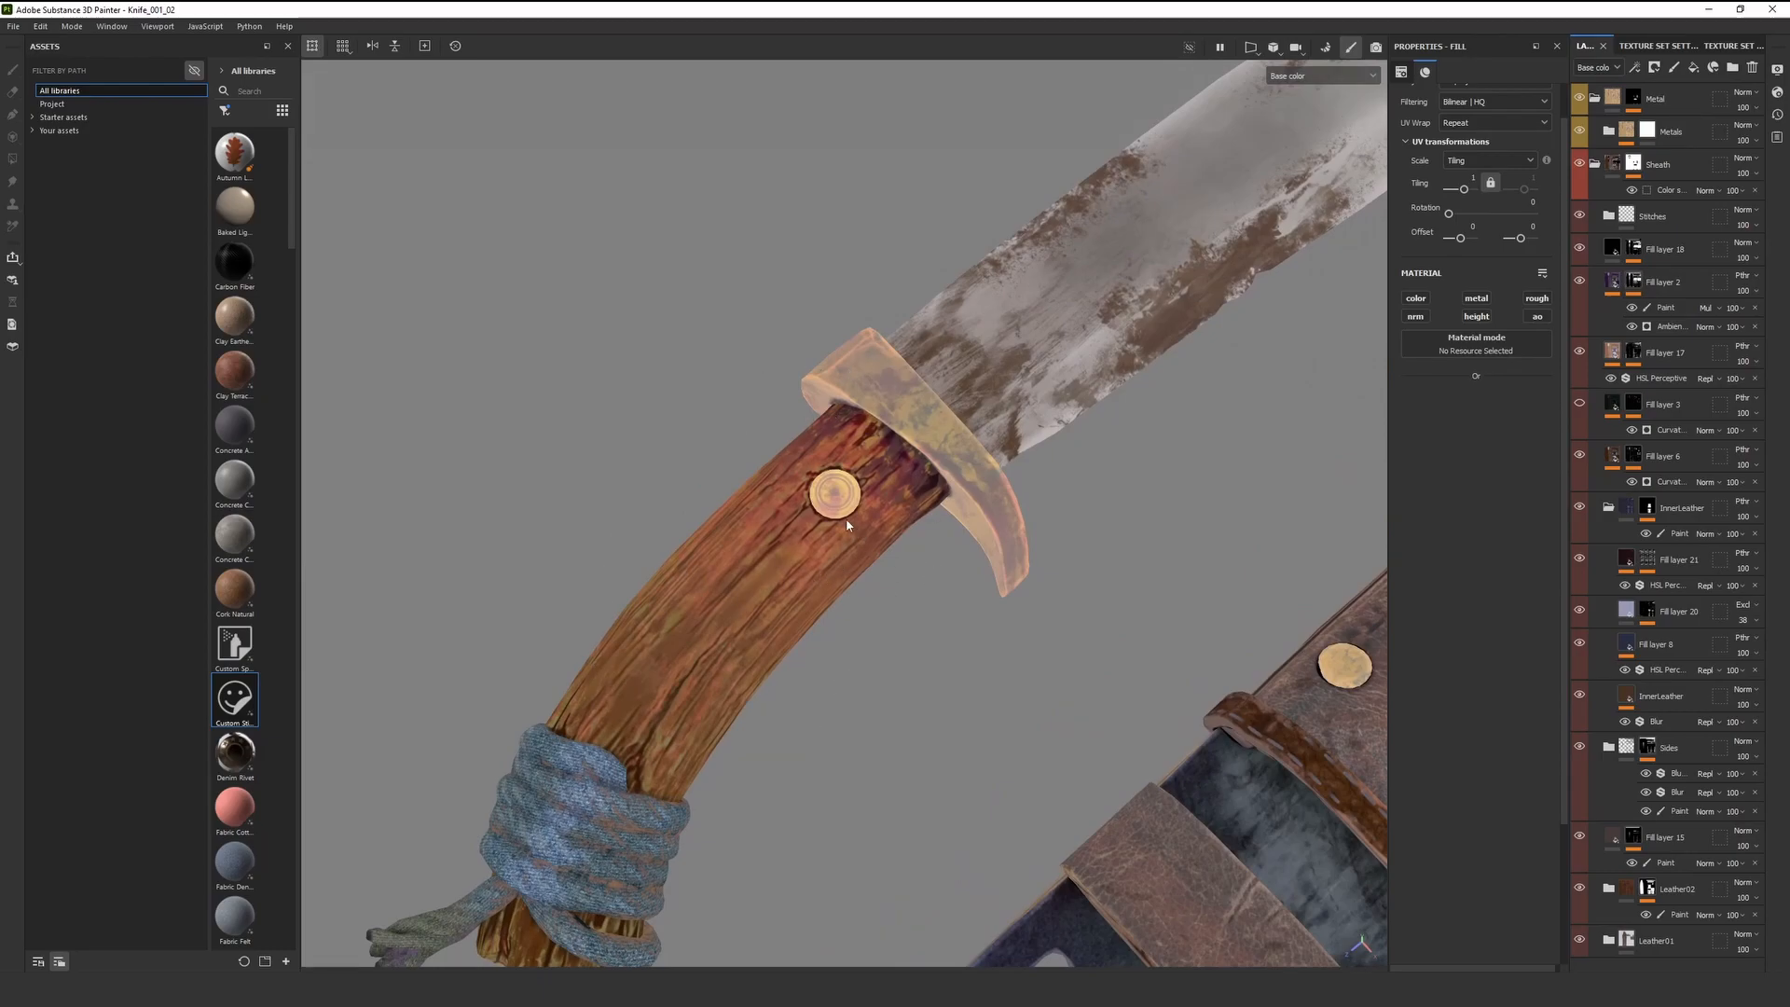
alt+right_drag(830, 639, 876, 431)
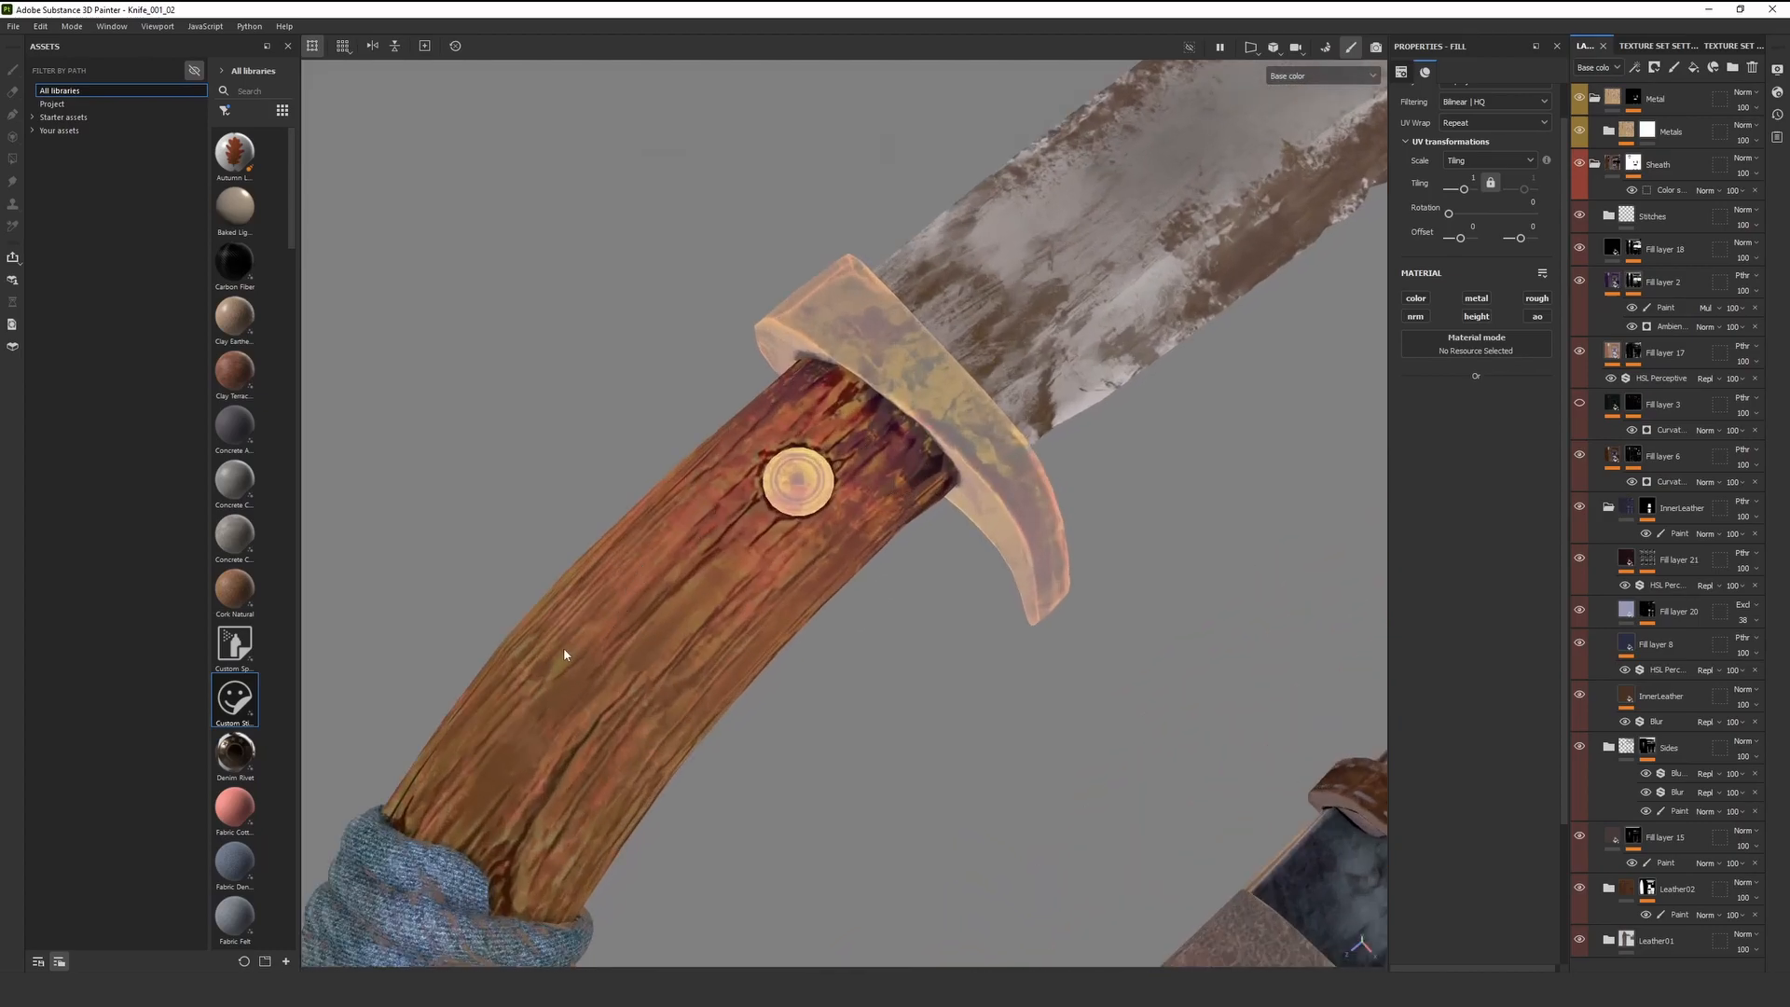
Restore the Material display and inspect the wood grain between the guard and the cord wrap
alt+right_drag(795, 382, 607, 603)
alt+middle_drag(607, 603, 833, 528)
key(m)
alt+right_drag(833, 529, 762, 596)
alt+drag(763, 596, 736, 602)
alt+right_drag(737, 601, 790, 545)
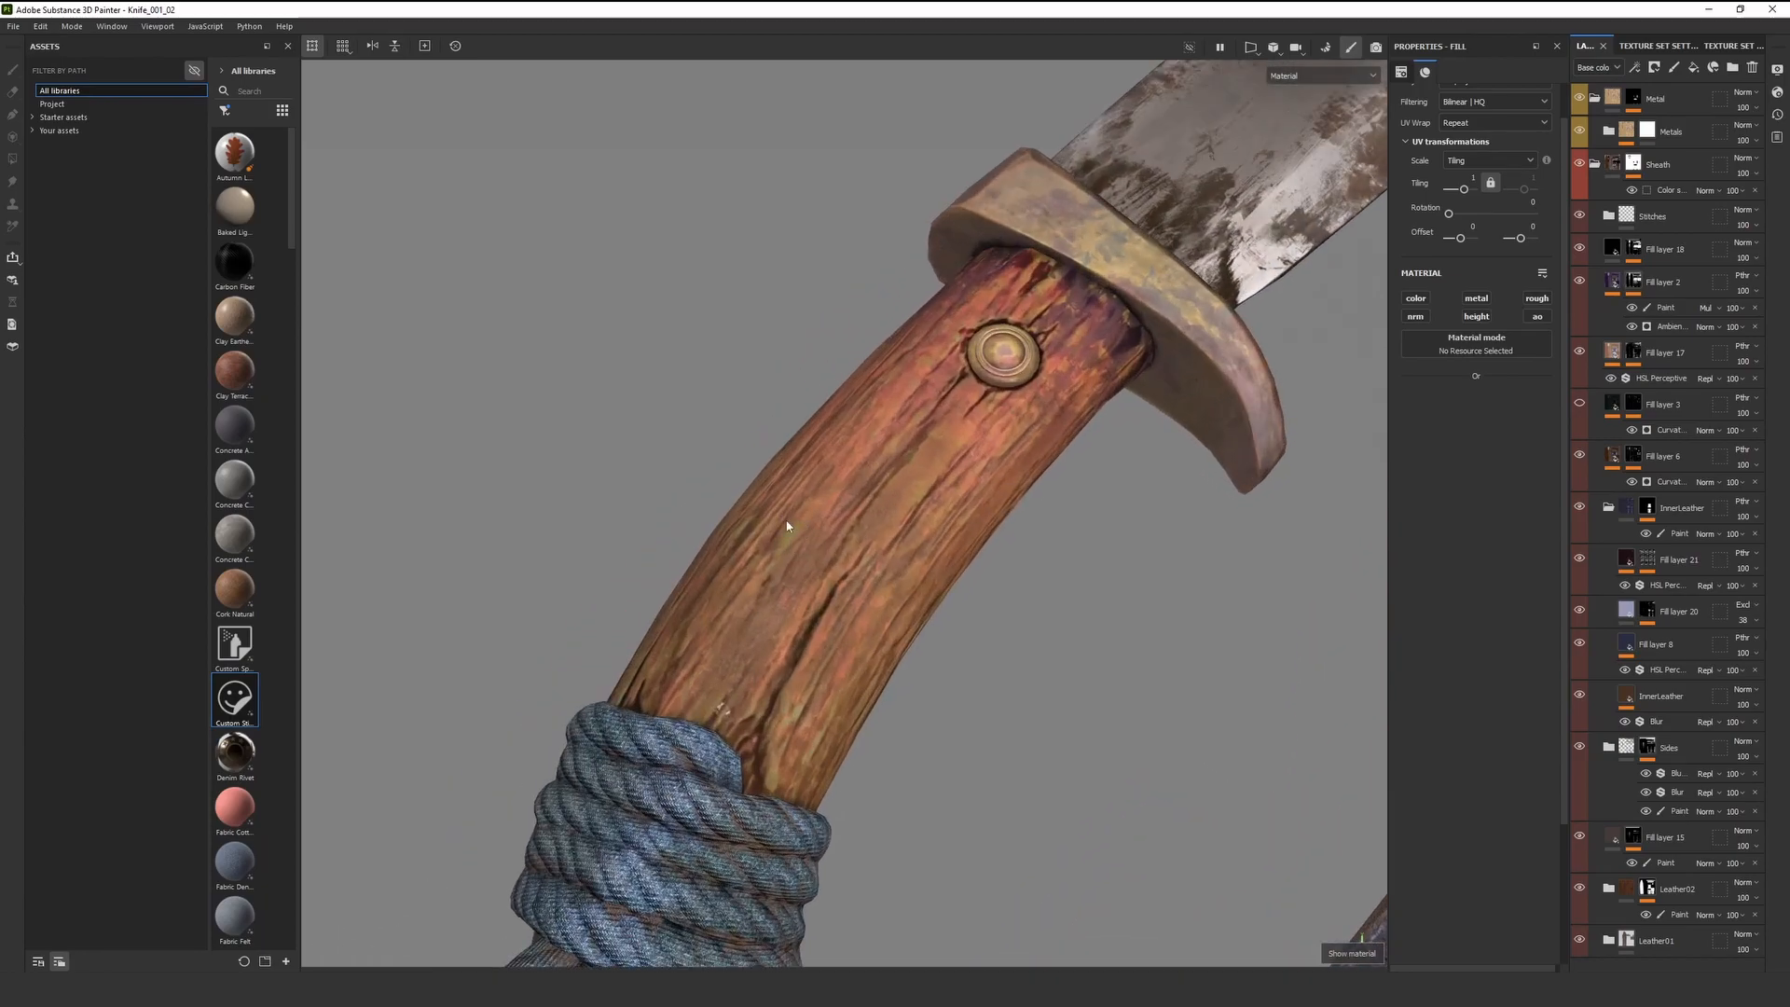
Examine how the handle, blade and cord wrap read in the Material display at different distances and angles
alt+right_drag(985, 455, 718, 685)
alt+drag(717, 686, 746, 685)
alt+right_drag(746, 685, 803, 650)
alt+middle_drag(804, 650, 771, 652)
alt+drag(772, 651, 745, 602)
alt+middle_drag(745, 602, 739, 641)
alt+right_drag(884, 558, 809, 653)
alt+drag(809, 653, 826, 681)
alt+right_drag(827, 681, 839, 605)
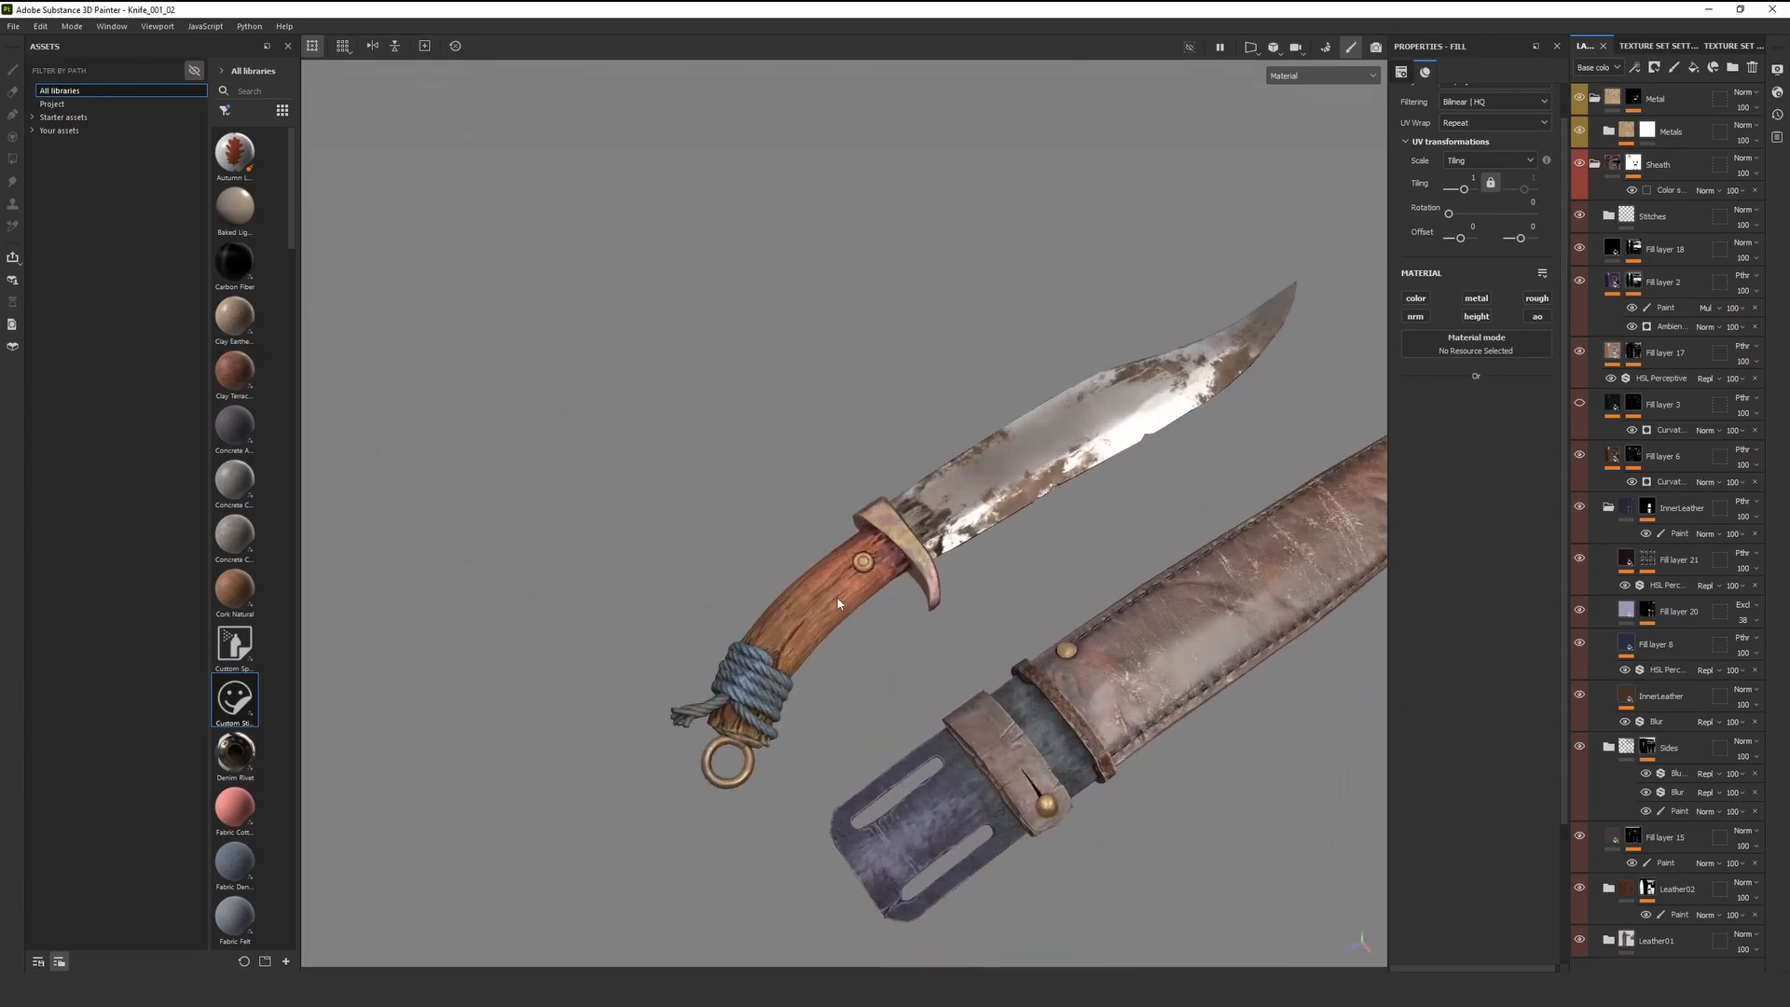
alt+middle_drag(839, 605, 824, 596)
alt+right_drag(804, 623, 812, 608)
alt+middle_drag(812, 608, 801, 583)
alt+right_drag(801, 583, 860, 565)
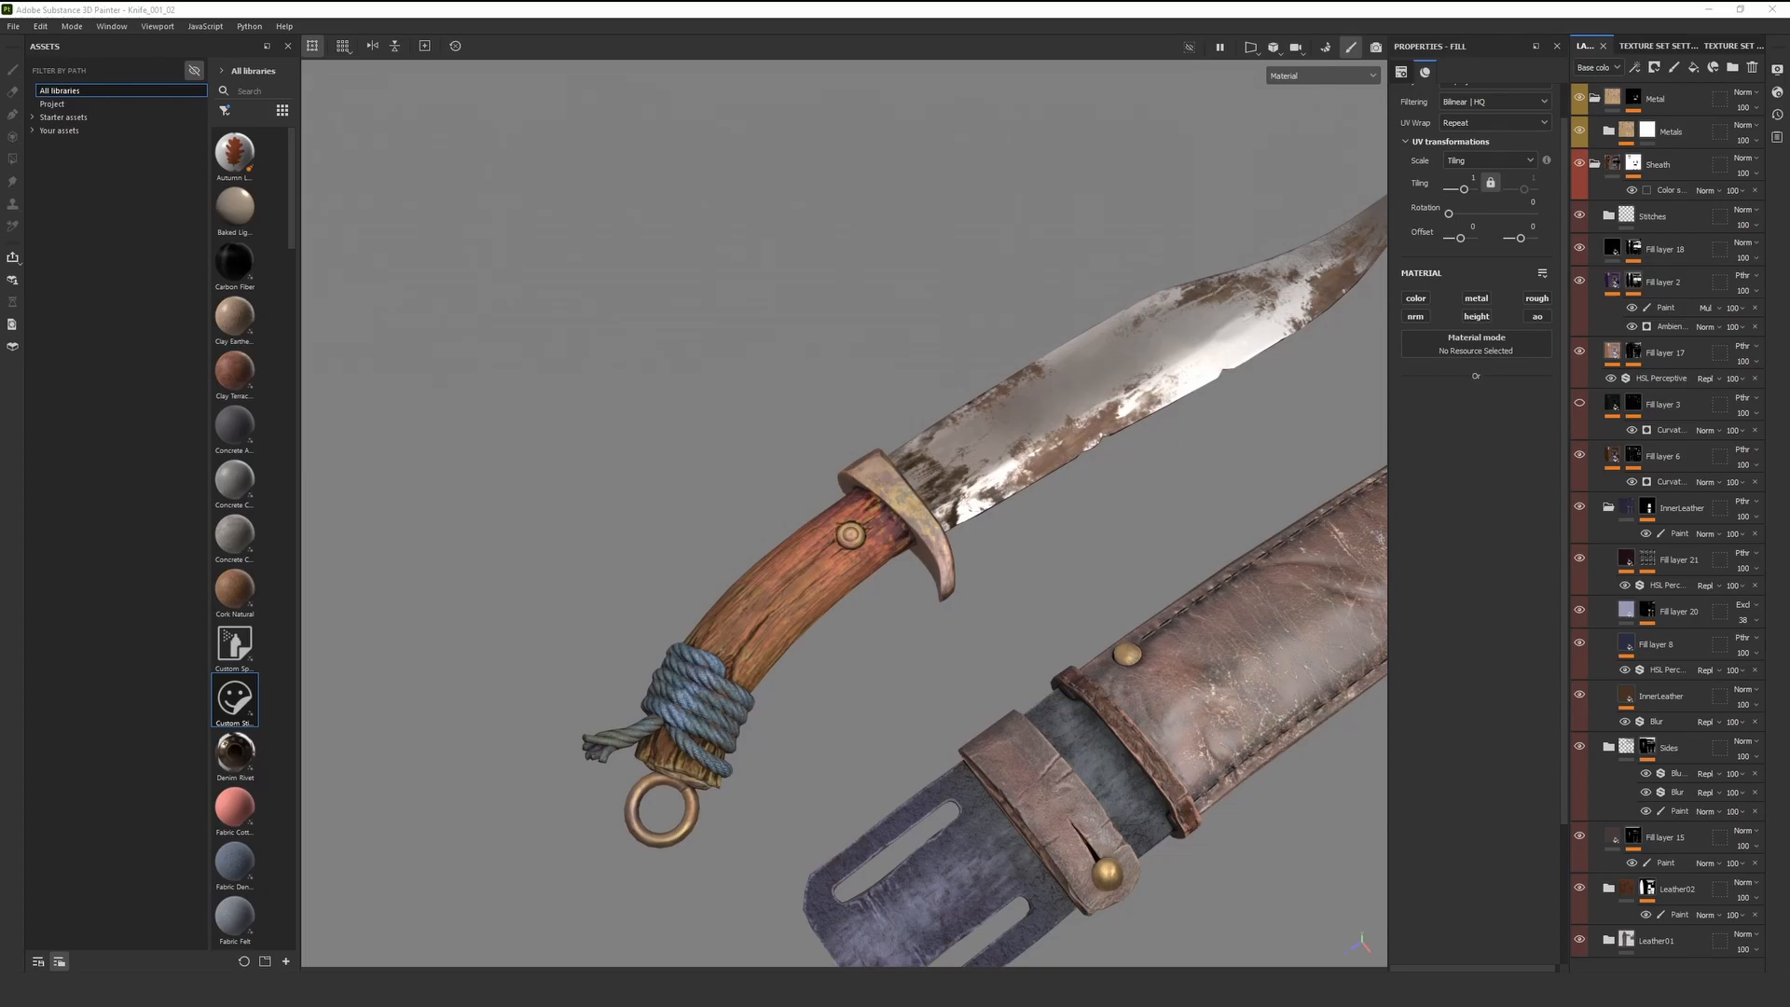
Bring the reference board beside the knife handle and enlarge the knife and sheath concept images
right_drag(2, 308, 1288, 499)
scroll(1286, 500, down, 5)
middle_drag(1159, 410, 1244, 451)
scroll(1243, 449, up, 2)
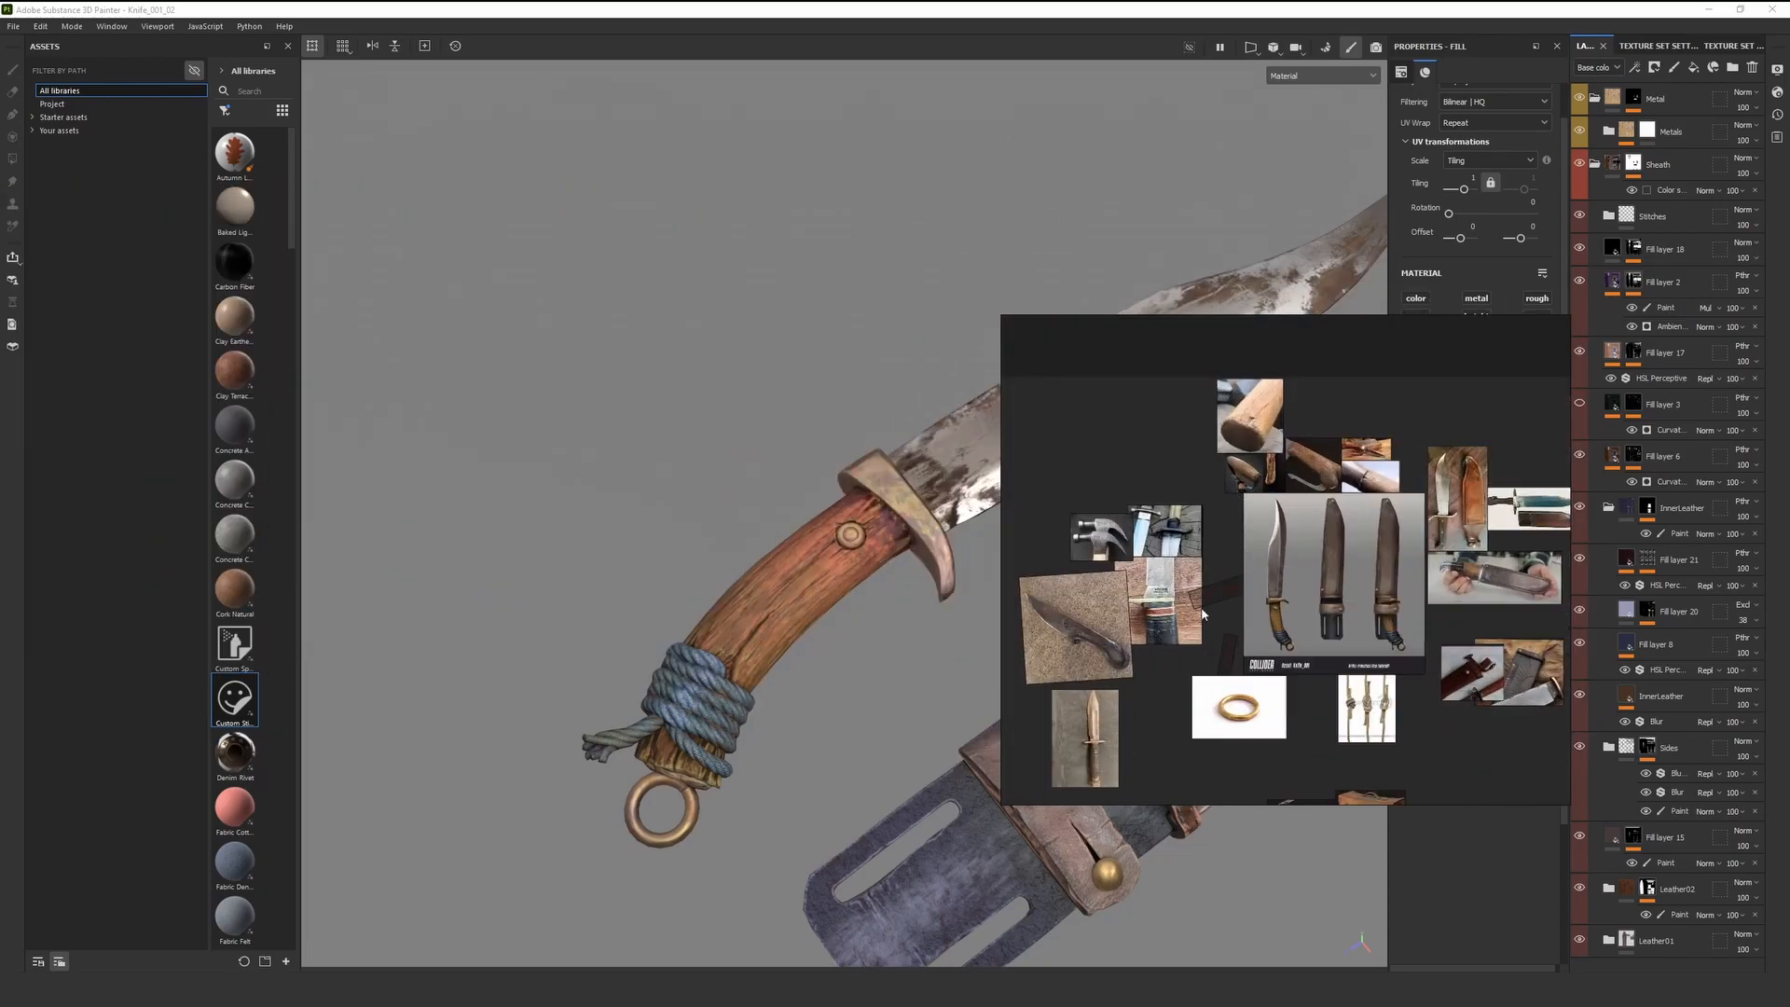
scroll(1295, 516, up, 2)
scroll(867, 533, up, 4)
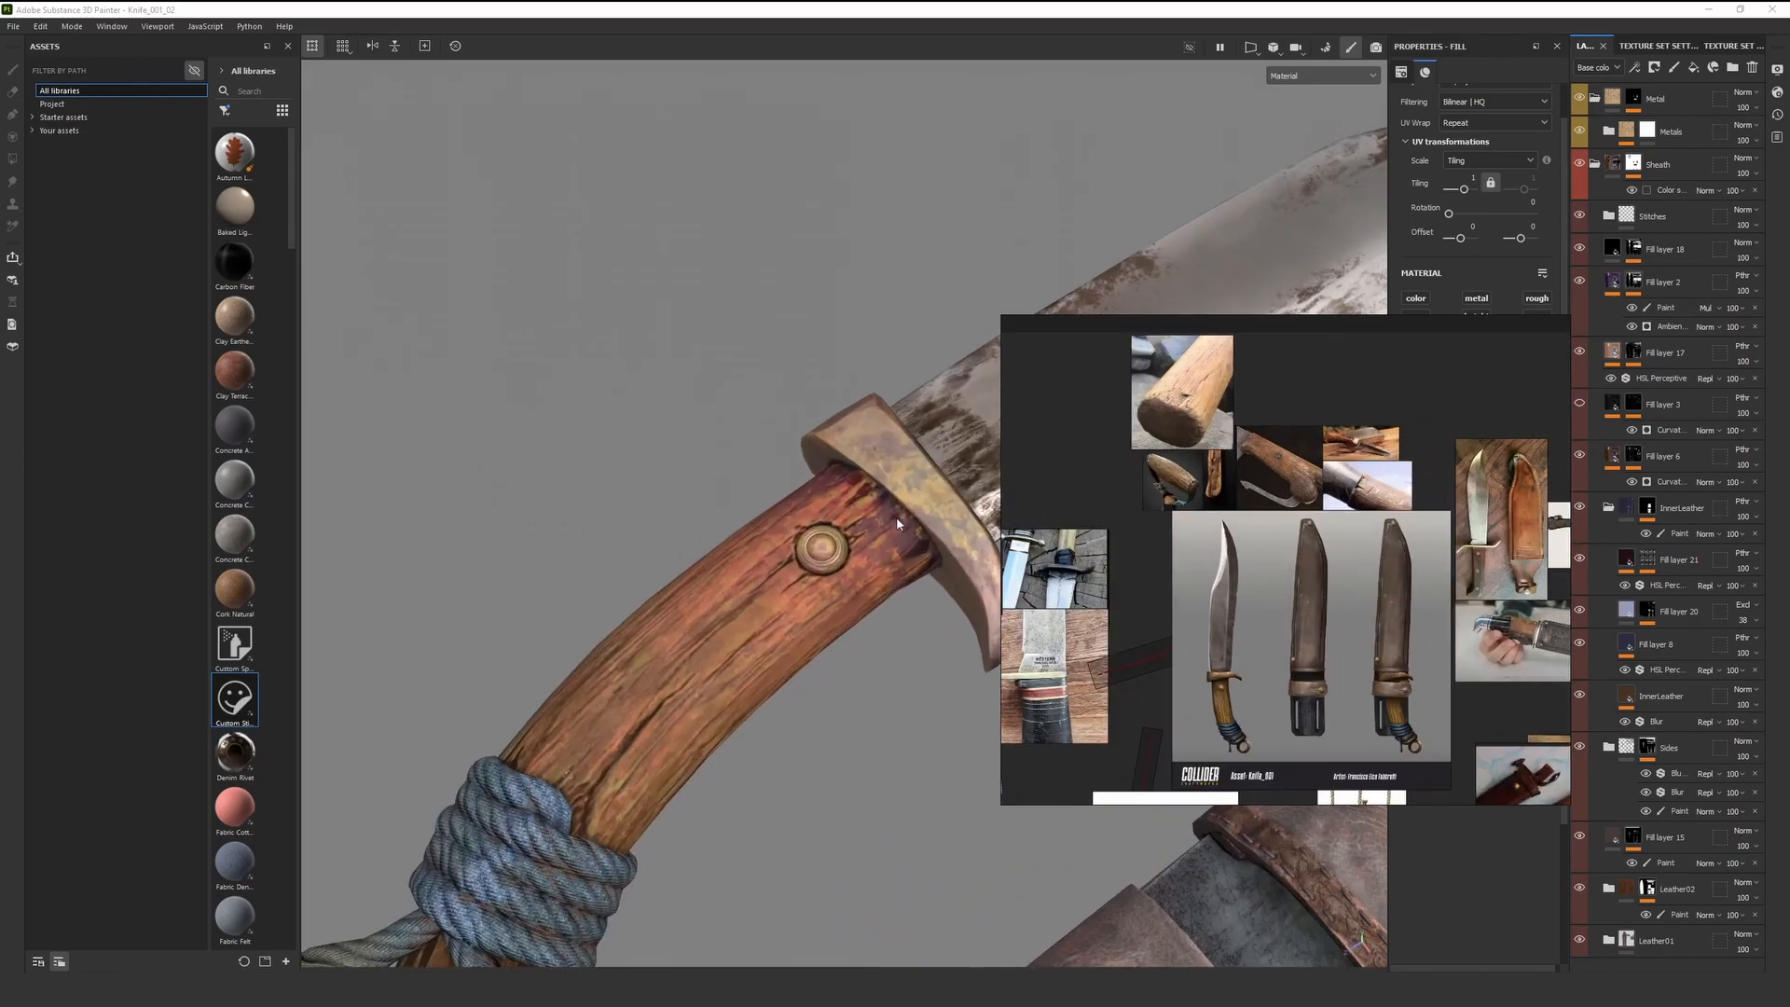
Compare the textured handle with the reference photos of worn wood and the riveted wooden handle
scroll(1397, 504, up, 8)
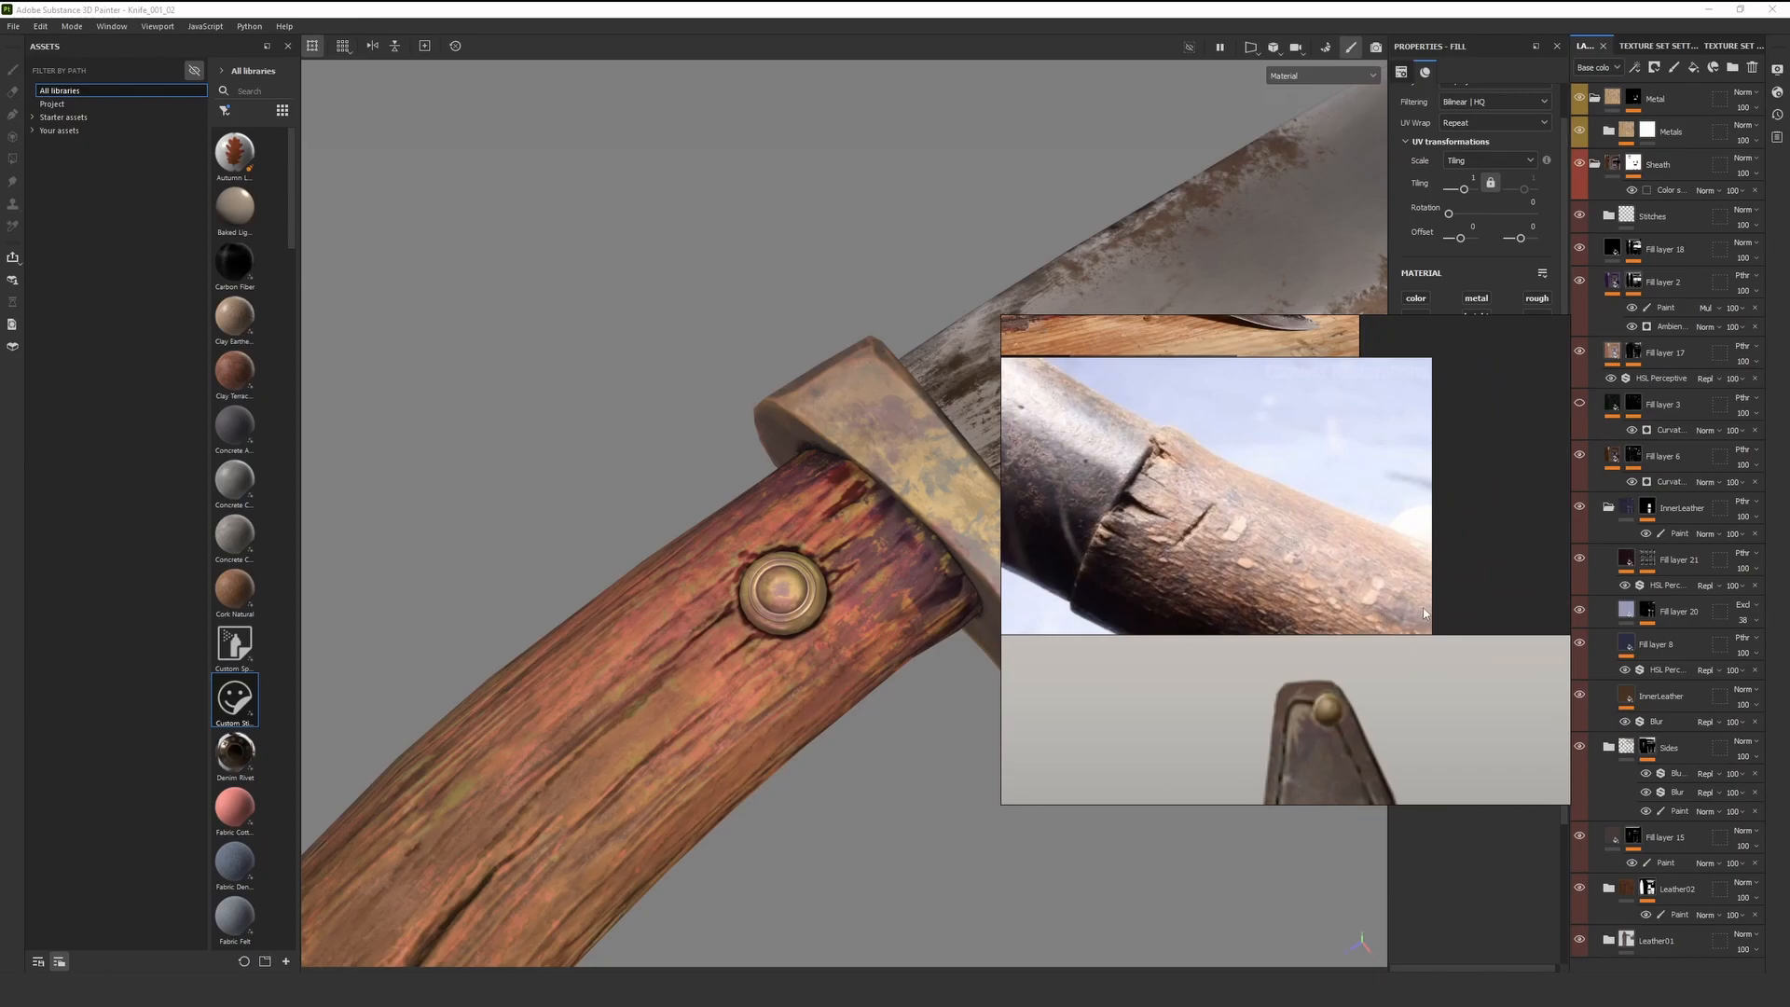
scroll(1194, 477, down, 5)
scroll(1233, 557, up, 2)
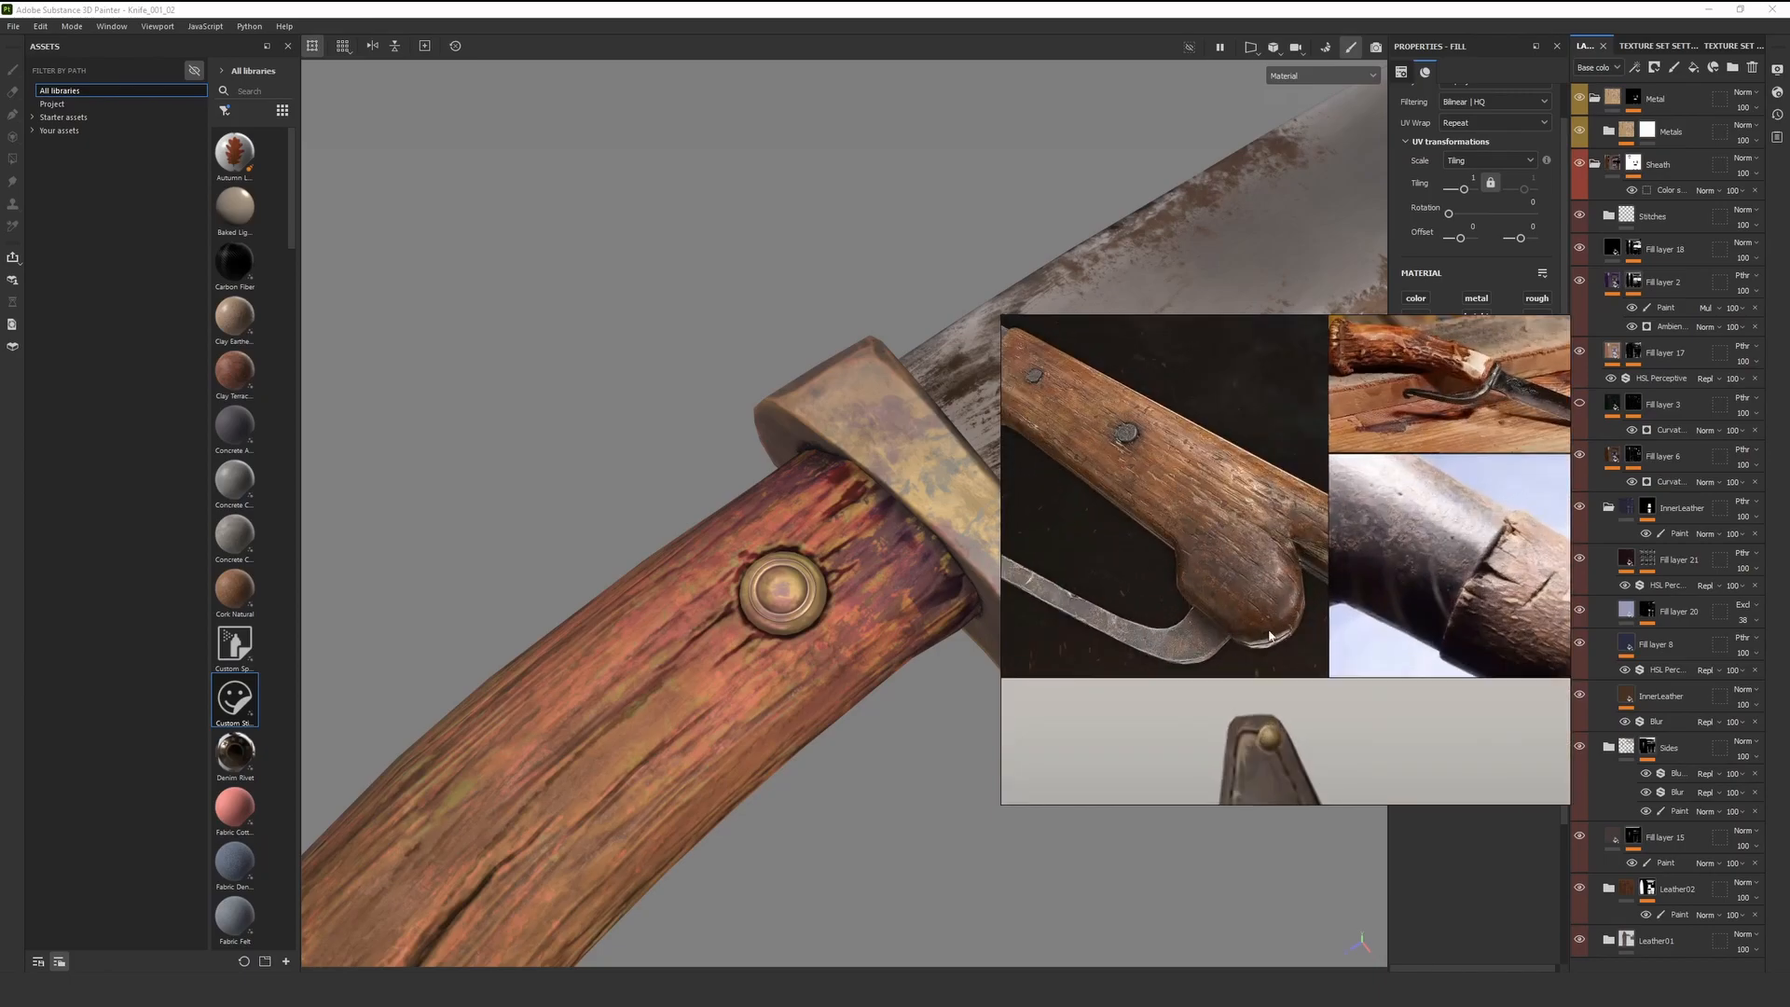
scroll(1231, 541, down, 3)
scroll(1205, 498, up, 4)
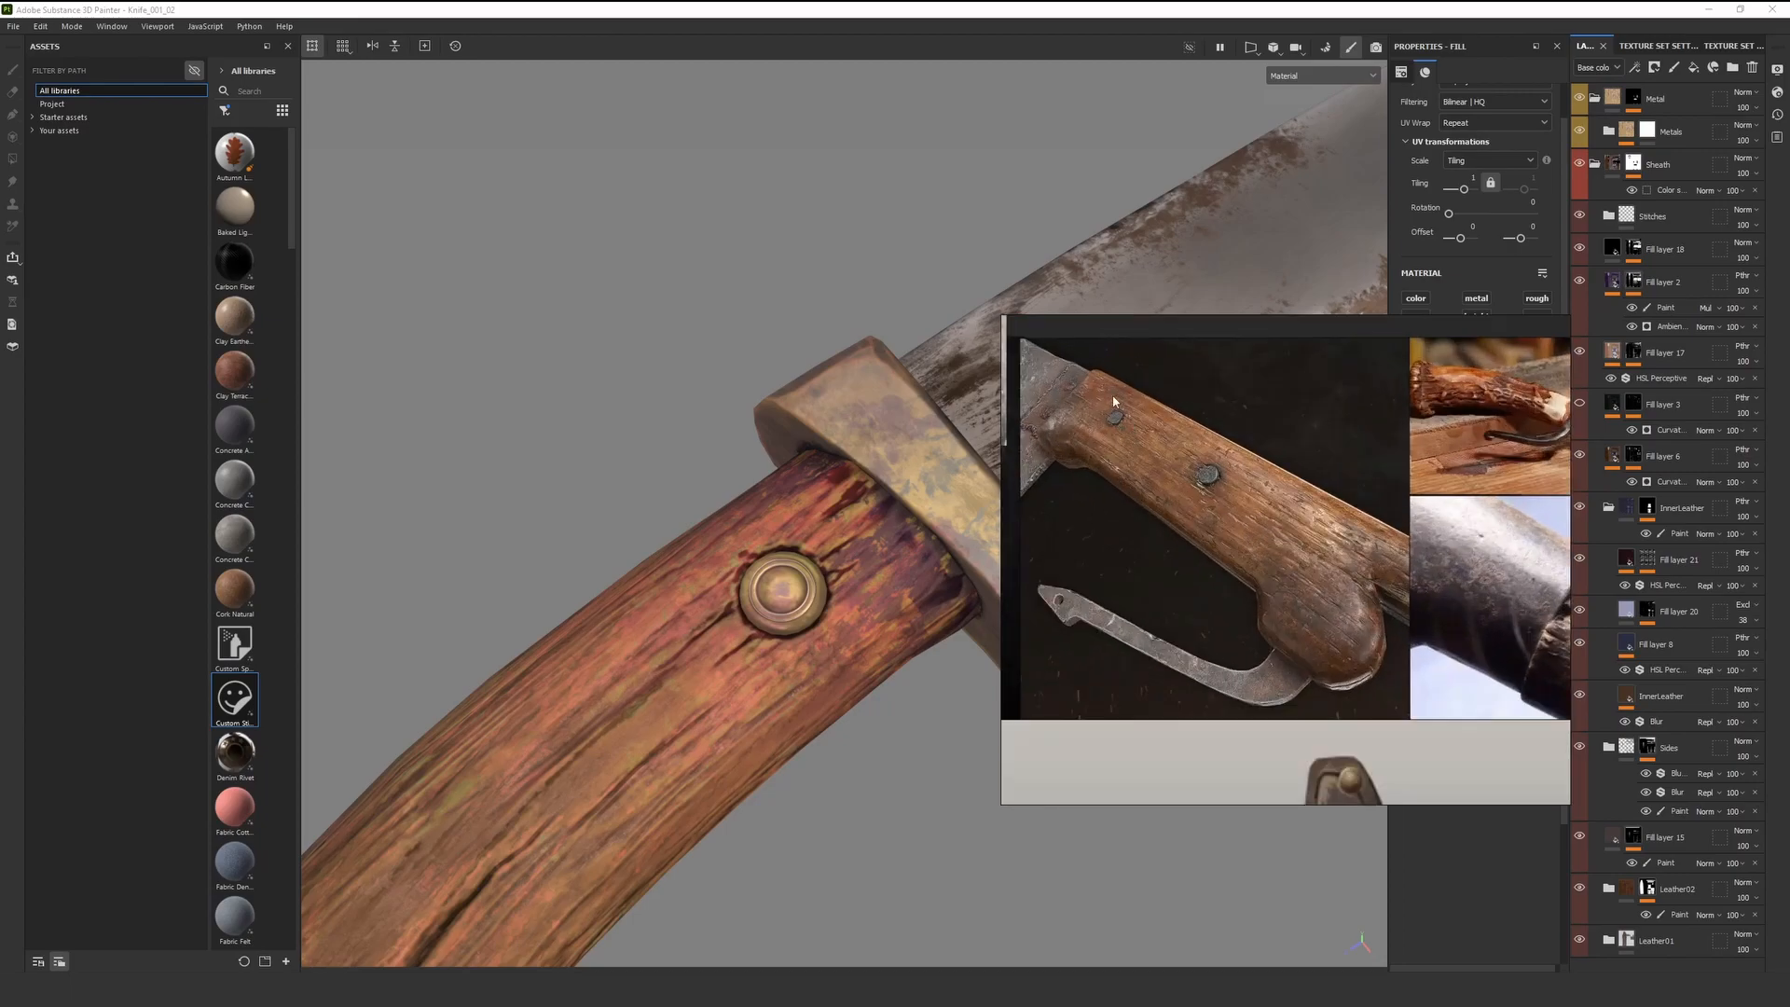
scroll(1126, 408, up, 5)
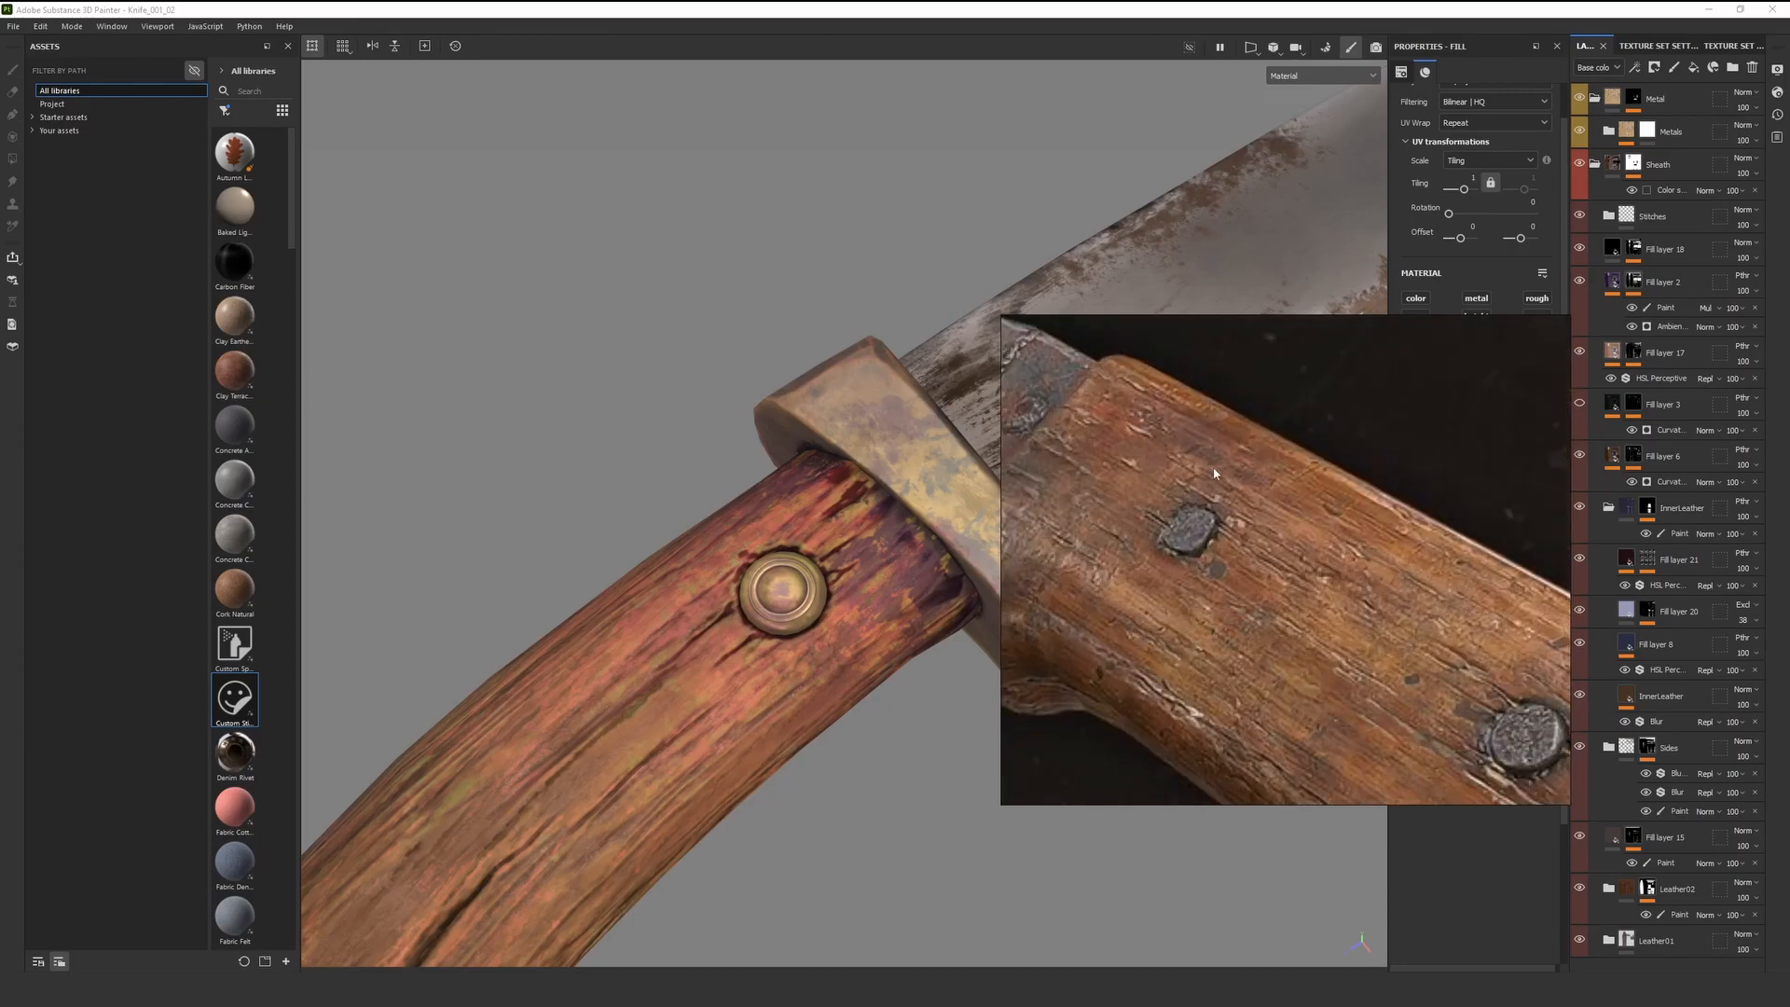
scroll(1203, 473, down, 5)
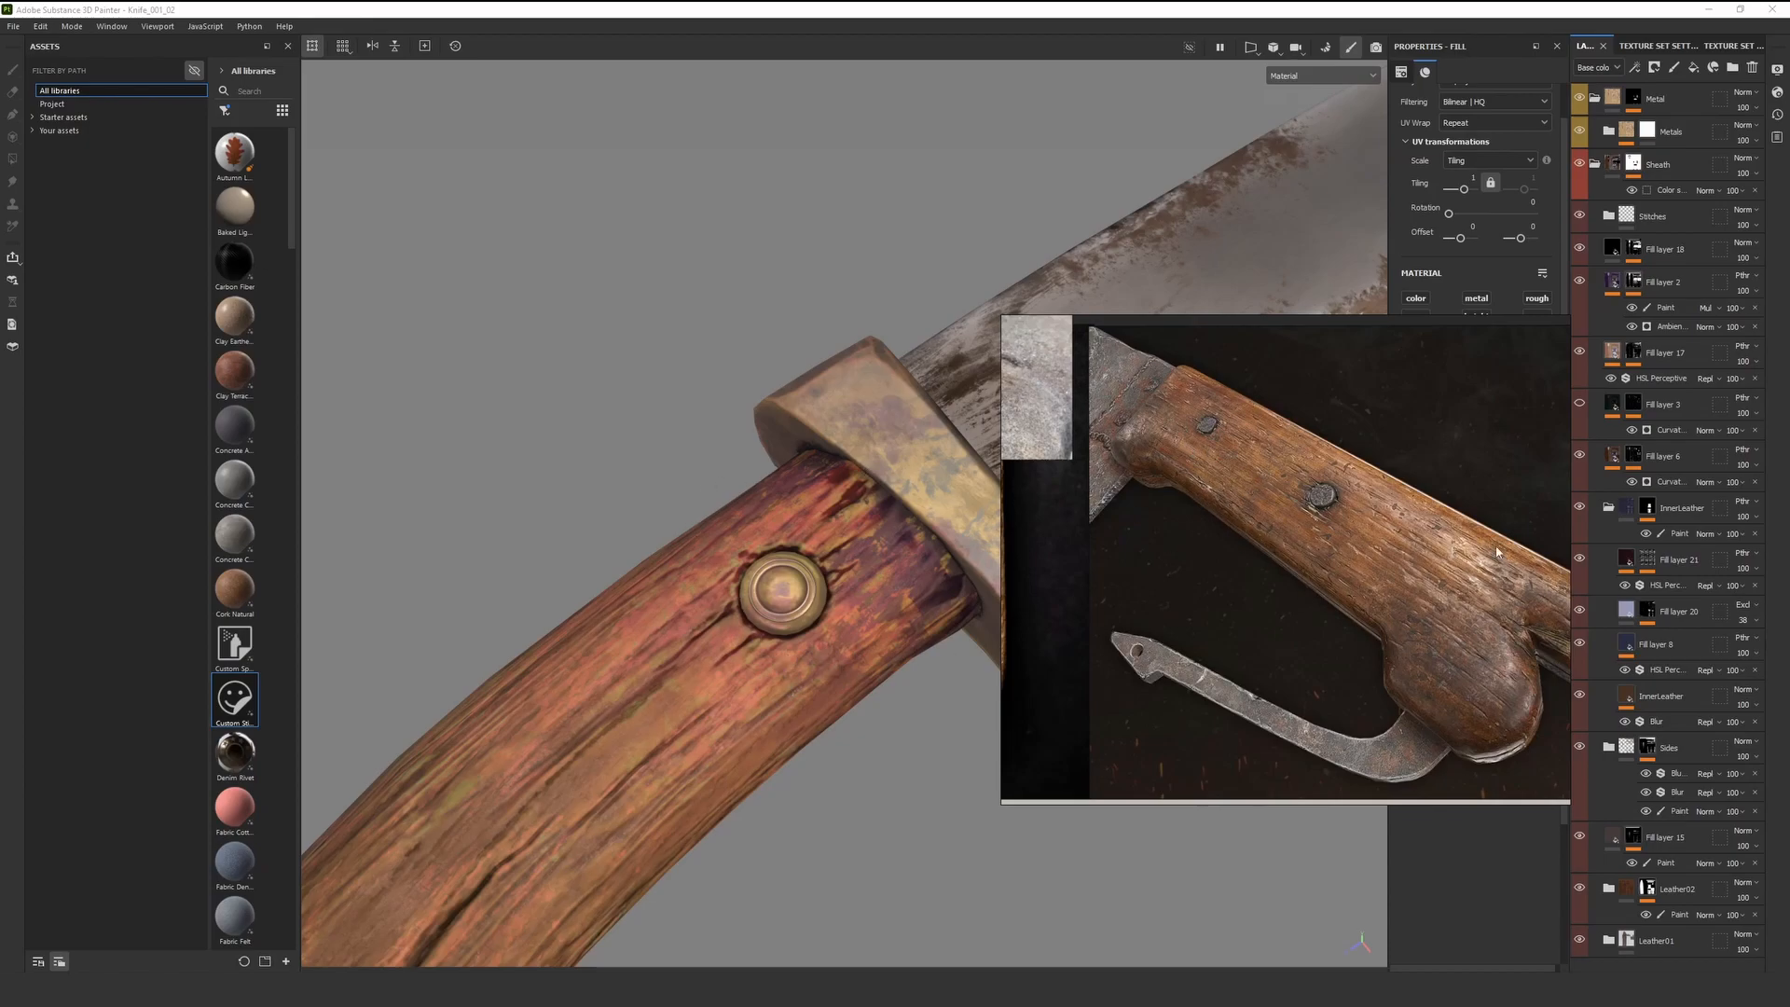
Examine the remaining wooden handle references, including the rounded handle end, and view the whole reference board
scroll(1281, 454, down, 5)
scroll(1231, 457, up, 5)
middle_drag(1122, 471, 1374, 443)
scroll(1375, 442, down, 5)
scroll(1221, 522, up, 2)
scroll(1220, 523, down, 6)
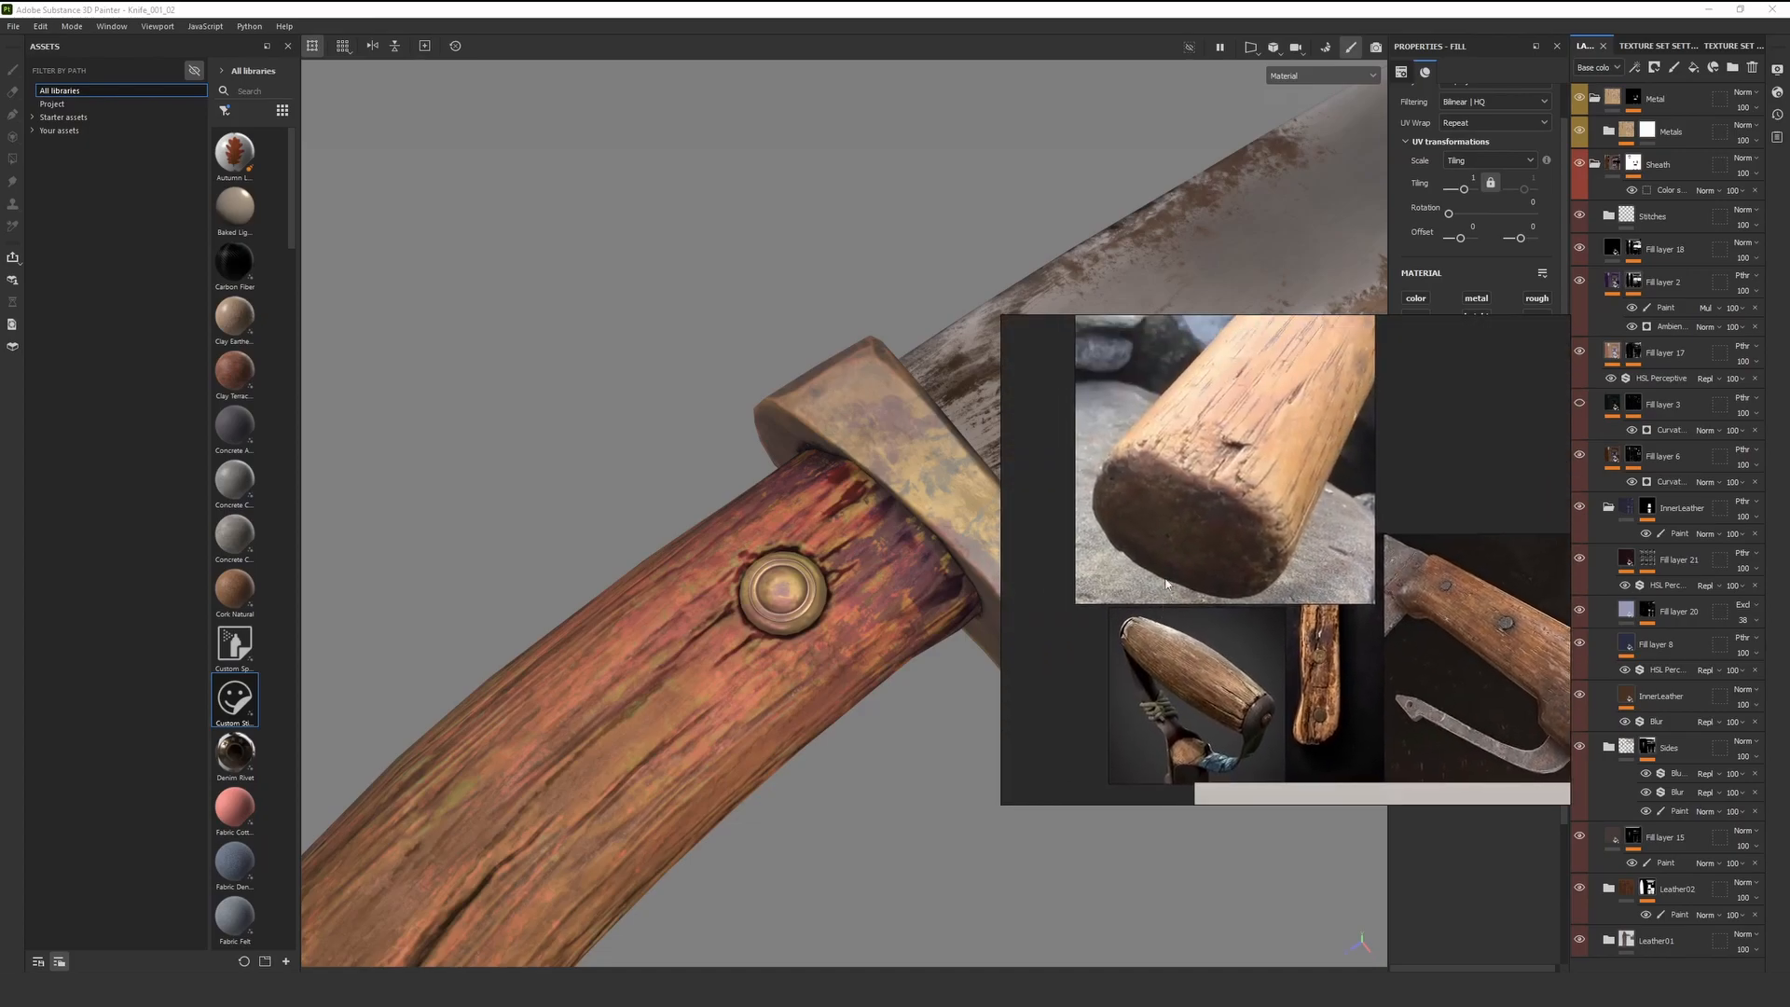
scroll(1092, 580, up, 5)
middle_drag(1066, 745, 1193, 630)
scroll(1278, 577, down, 5)
middle_drag(1445, 579, 1265, 616)
middle_drag(1260, 724, 1252, 679)
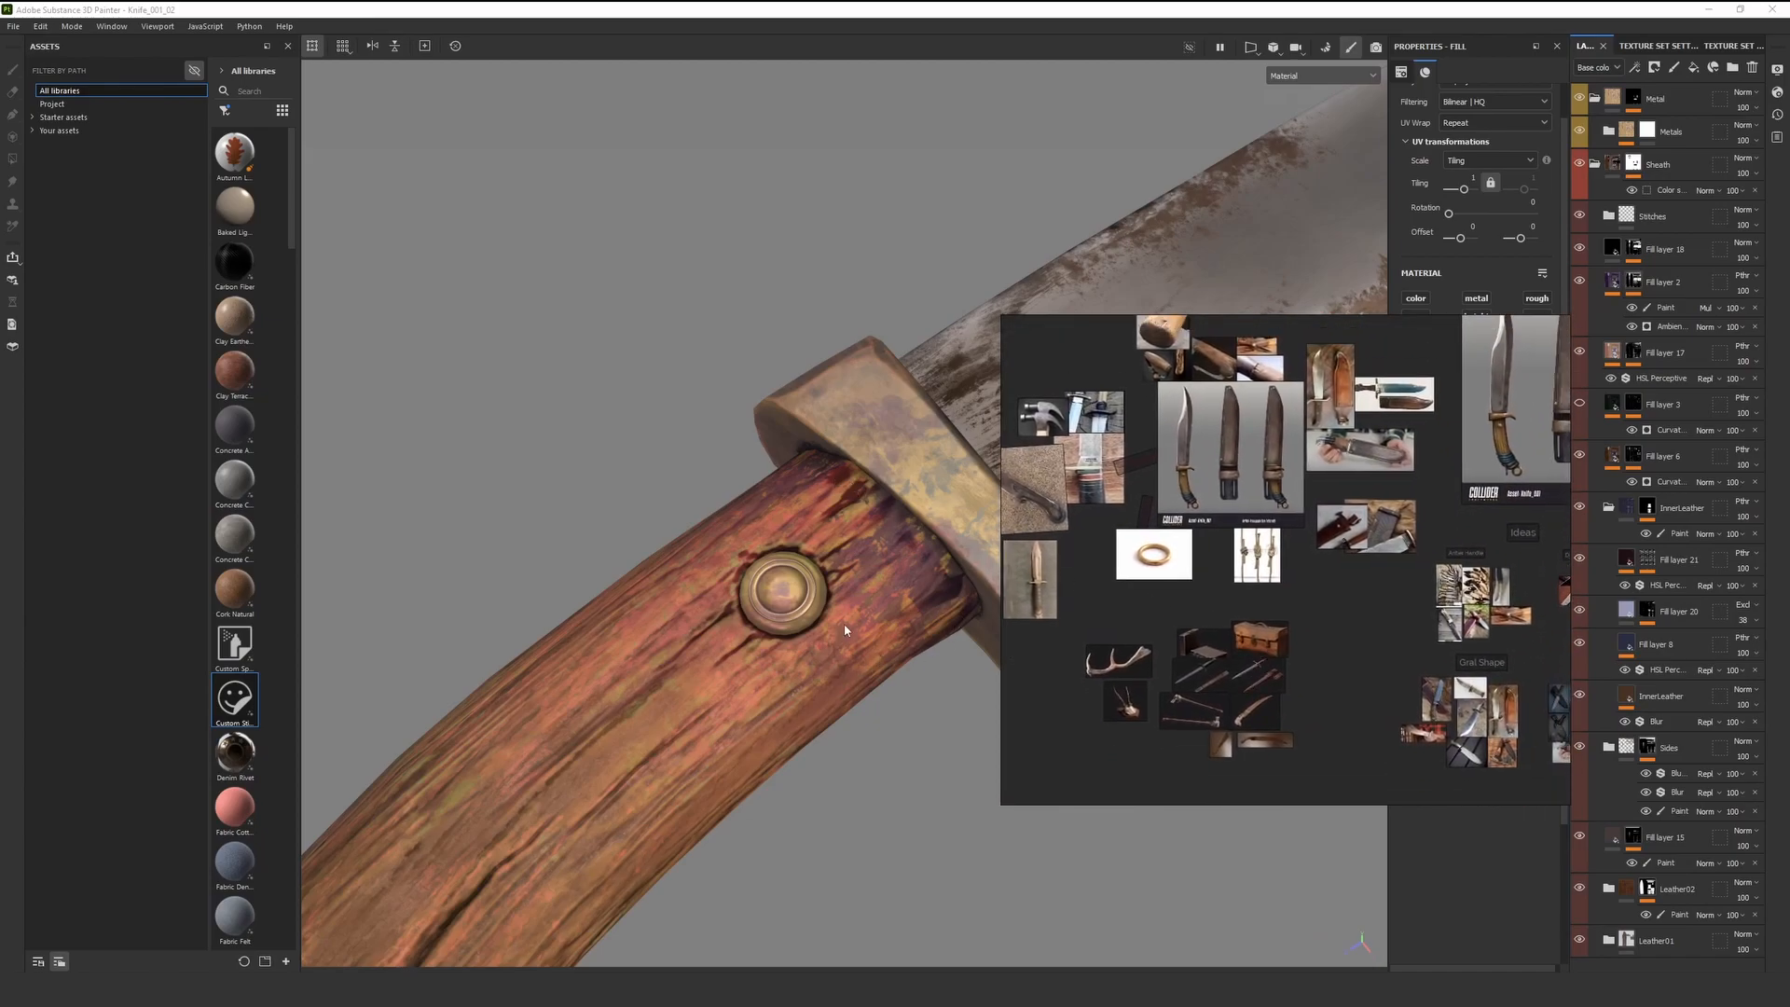
Inspect the handle's color and wood detail near the guard at changing distances and under rotated lighting
scroll(858, 593, down, 3)
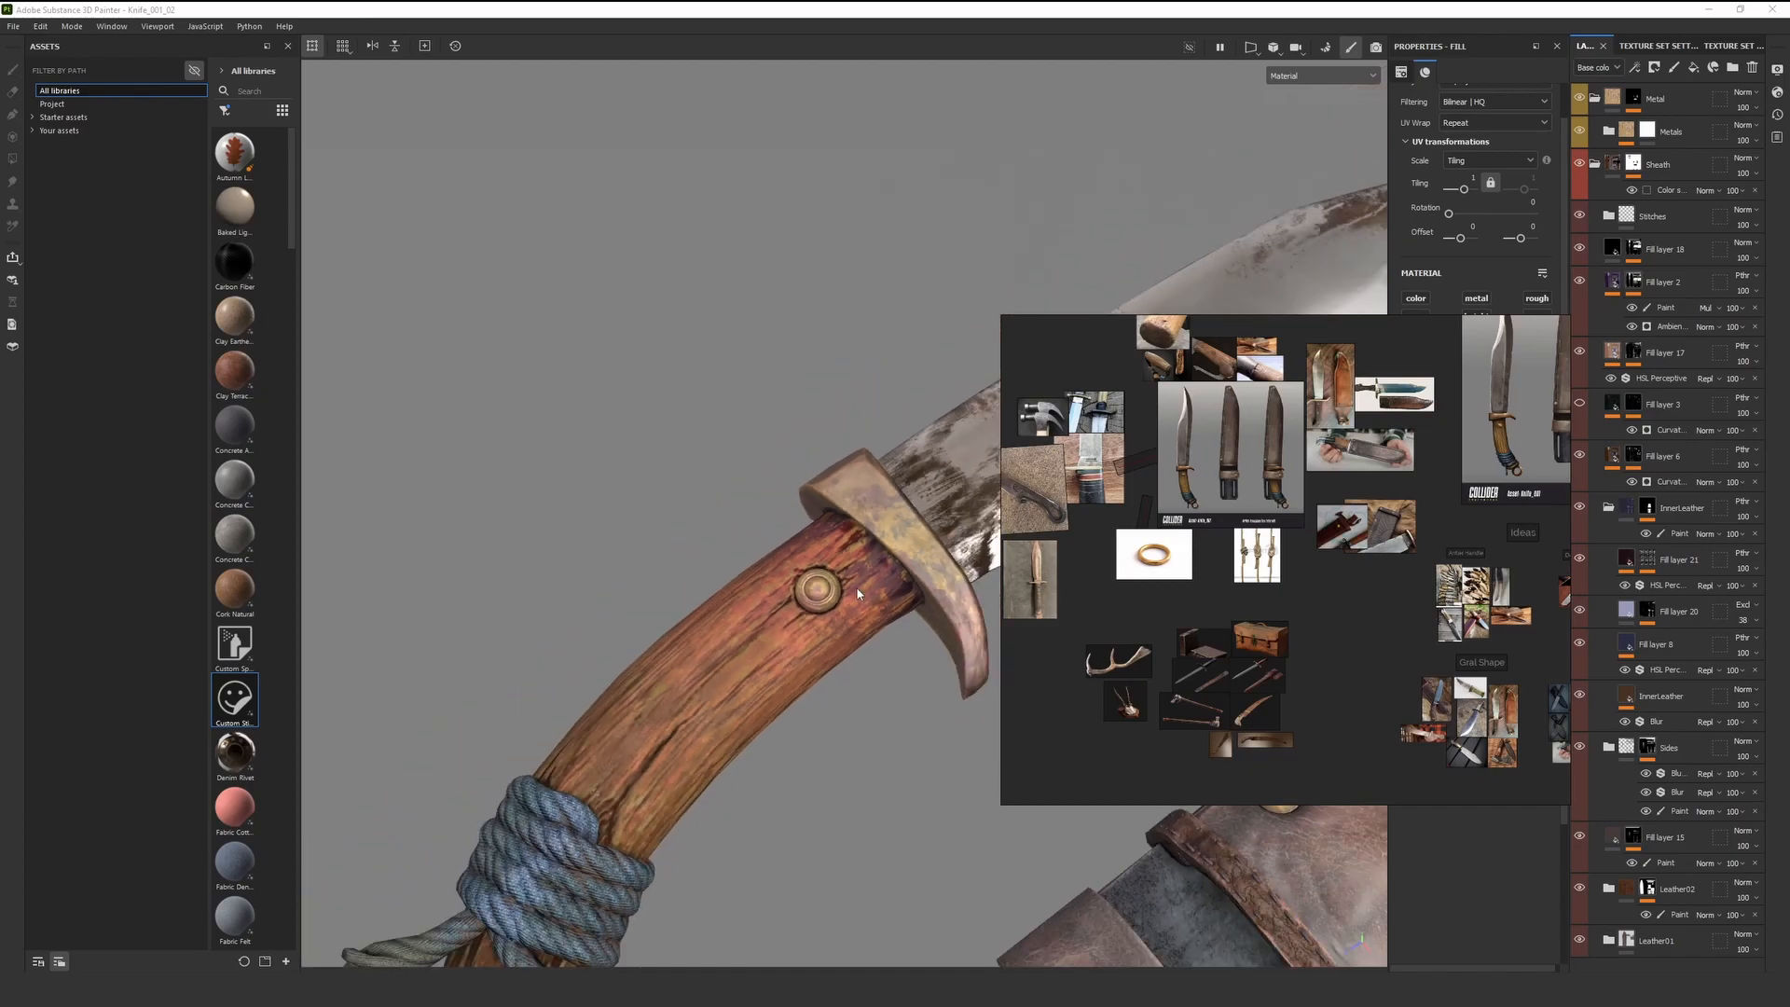
scroll(857, 593, up, 3)
scroll(859, 597, down, 3)
scroll(863, 644, up, 4)
scroll(863, 644, down, 4)
mouse_move(863, 644)
shift+right_down()
mouse_move(898, 639)
mouse_move(891, 715)
mouse_move(879, 690)
shift+right_up()
scroll(891, 715, down, 1)
alt+middle_drag(879, 691, 858, 636)
mouse_move(858, 636)
shift+right_down()
mouse_move(803, 635)
mouse_move(820, 626)
mouse_move(800, 618)
shift+right_up()
alt+drag(800, 618, 771, 576)
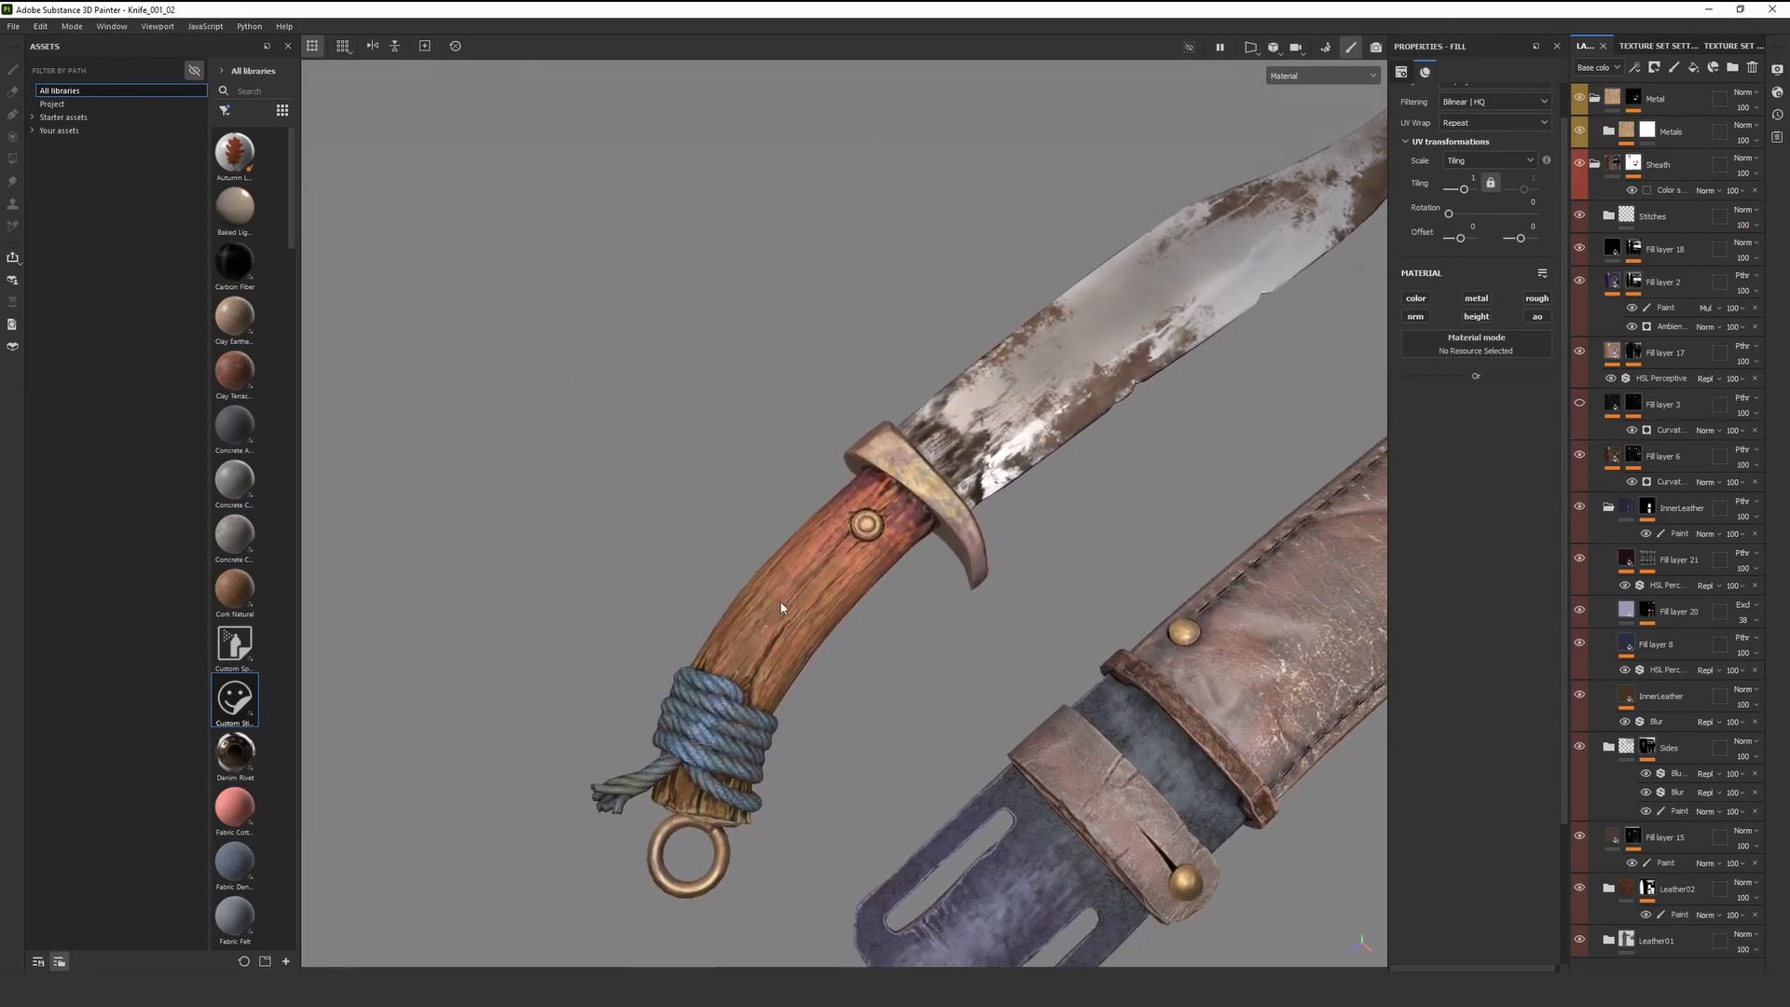
View the knife beside the sheath from farther away and from a lower angle
scroll(759, 606, down, 2)
scroll(903, 625, down, 3)
alt+drag(903, 625, 805, 706)
scroll(806, 706, up, 3)
alt+middle_drag(805, 705, 860, 642)
scroll(839, 676, up, 2)
alt+drag(830, 694, 837, 557)
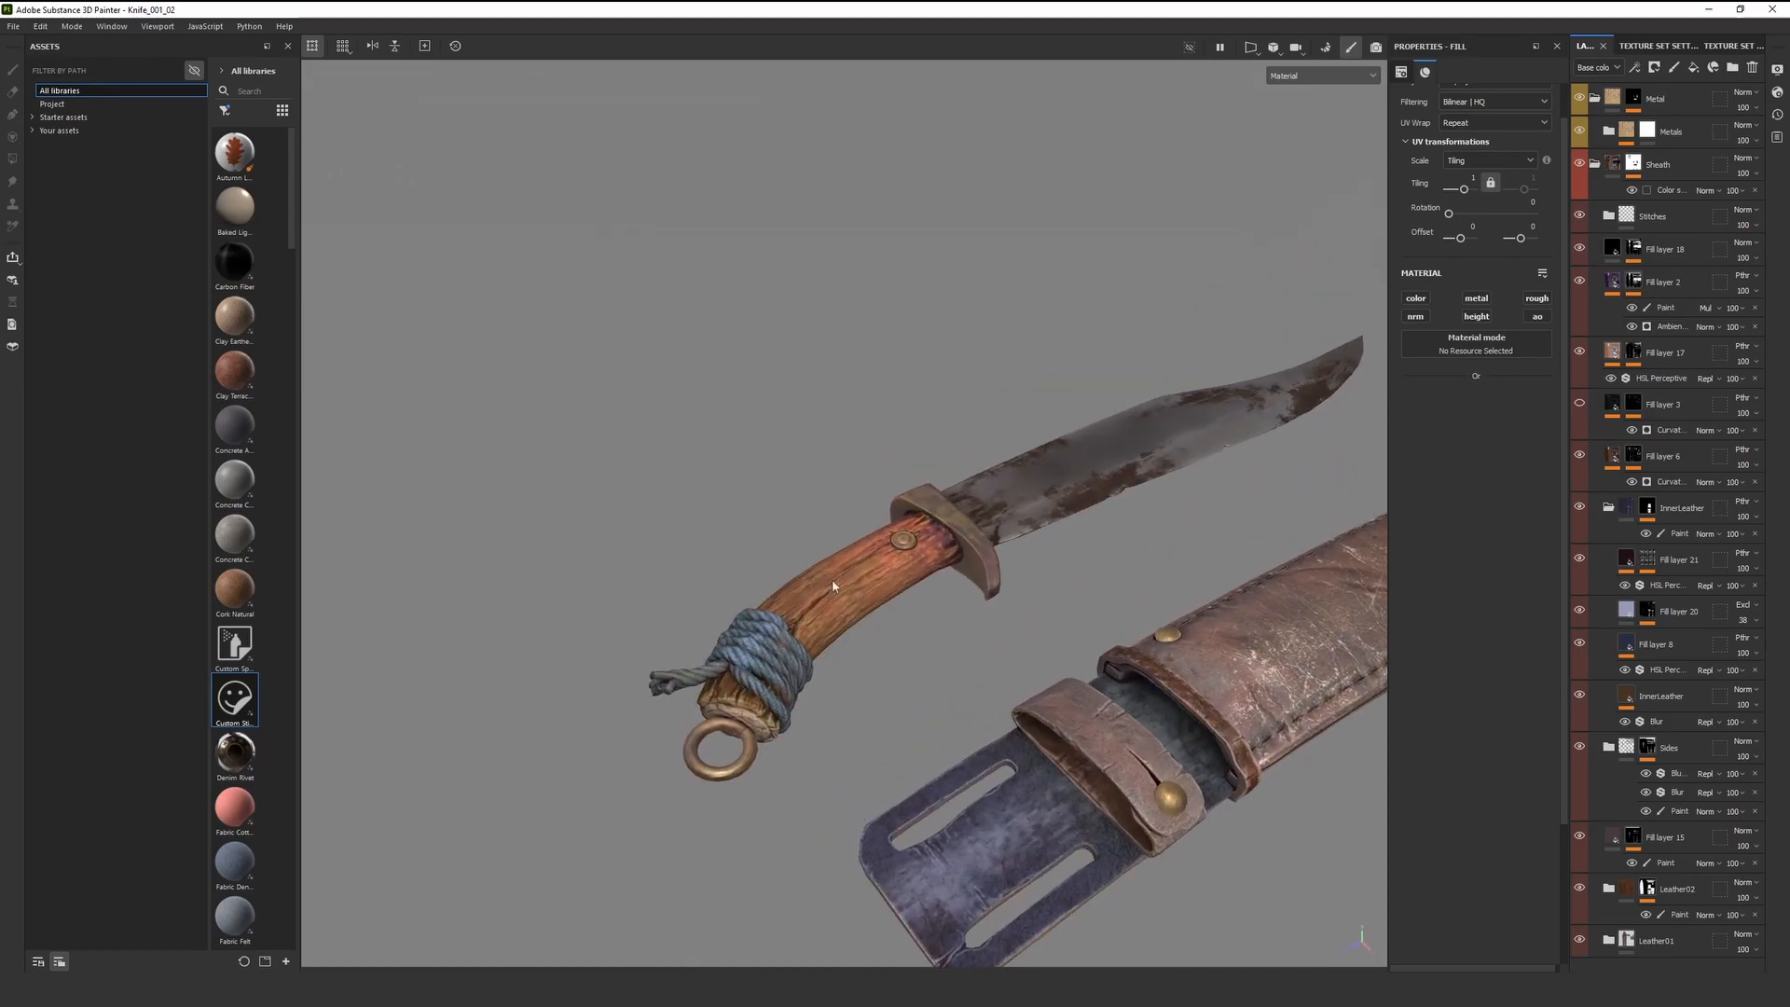
Bring the cord wrap, handle end and metal ring into closer view from a low angle
scroll(830, 638, up, 4)
alt+middle_drag(821, 690, 802, 674)
scroll(803, 675, down, 3)
alt+drag(803, 675, 815, 659)
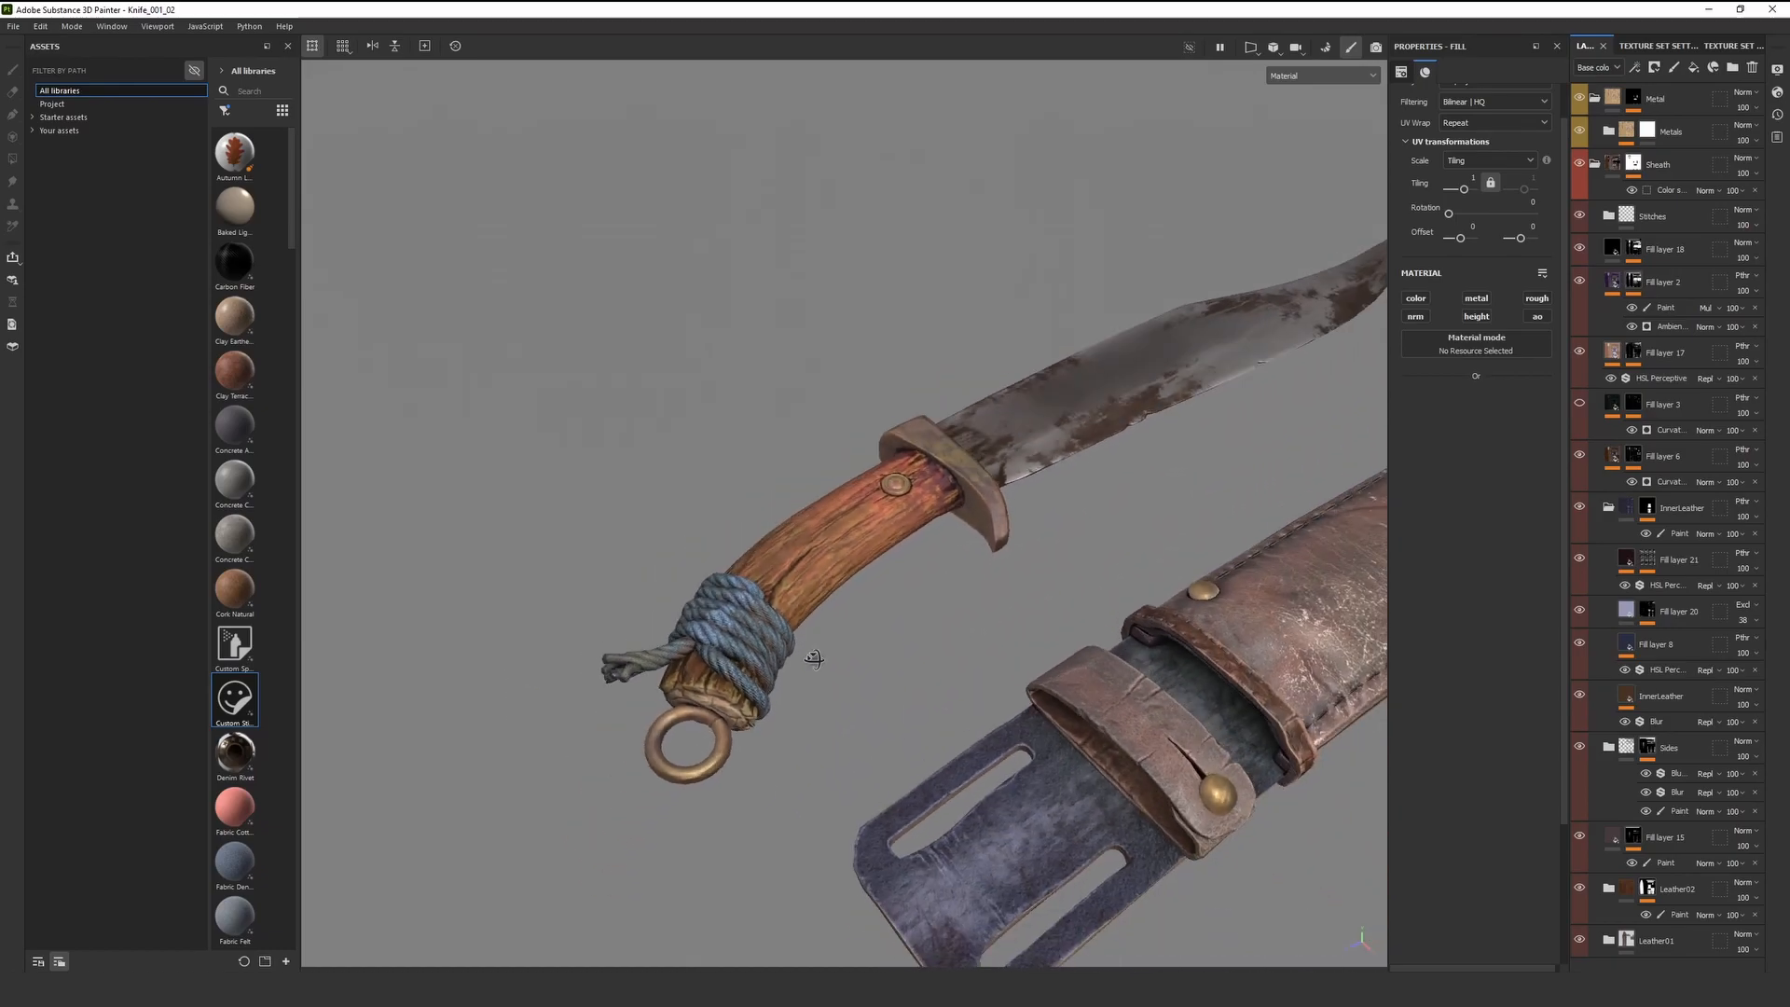
alt+middle_drag(814, 659, 823, 679)
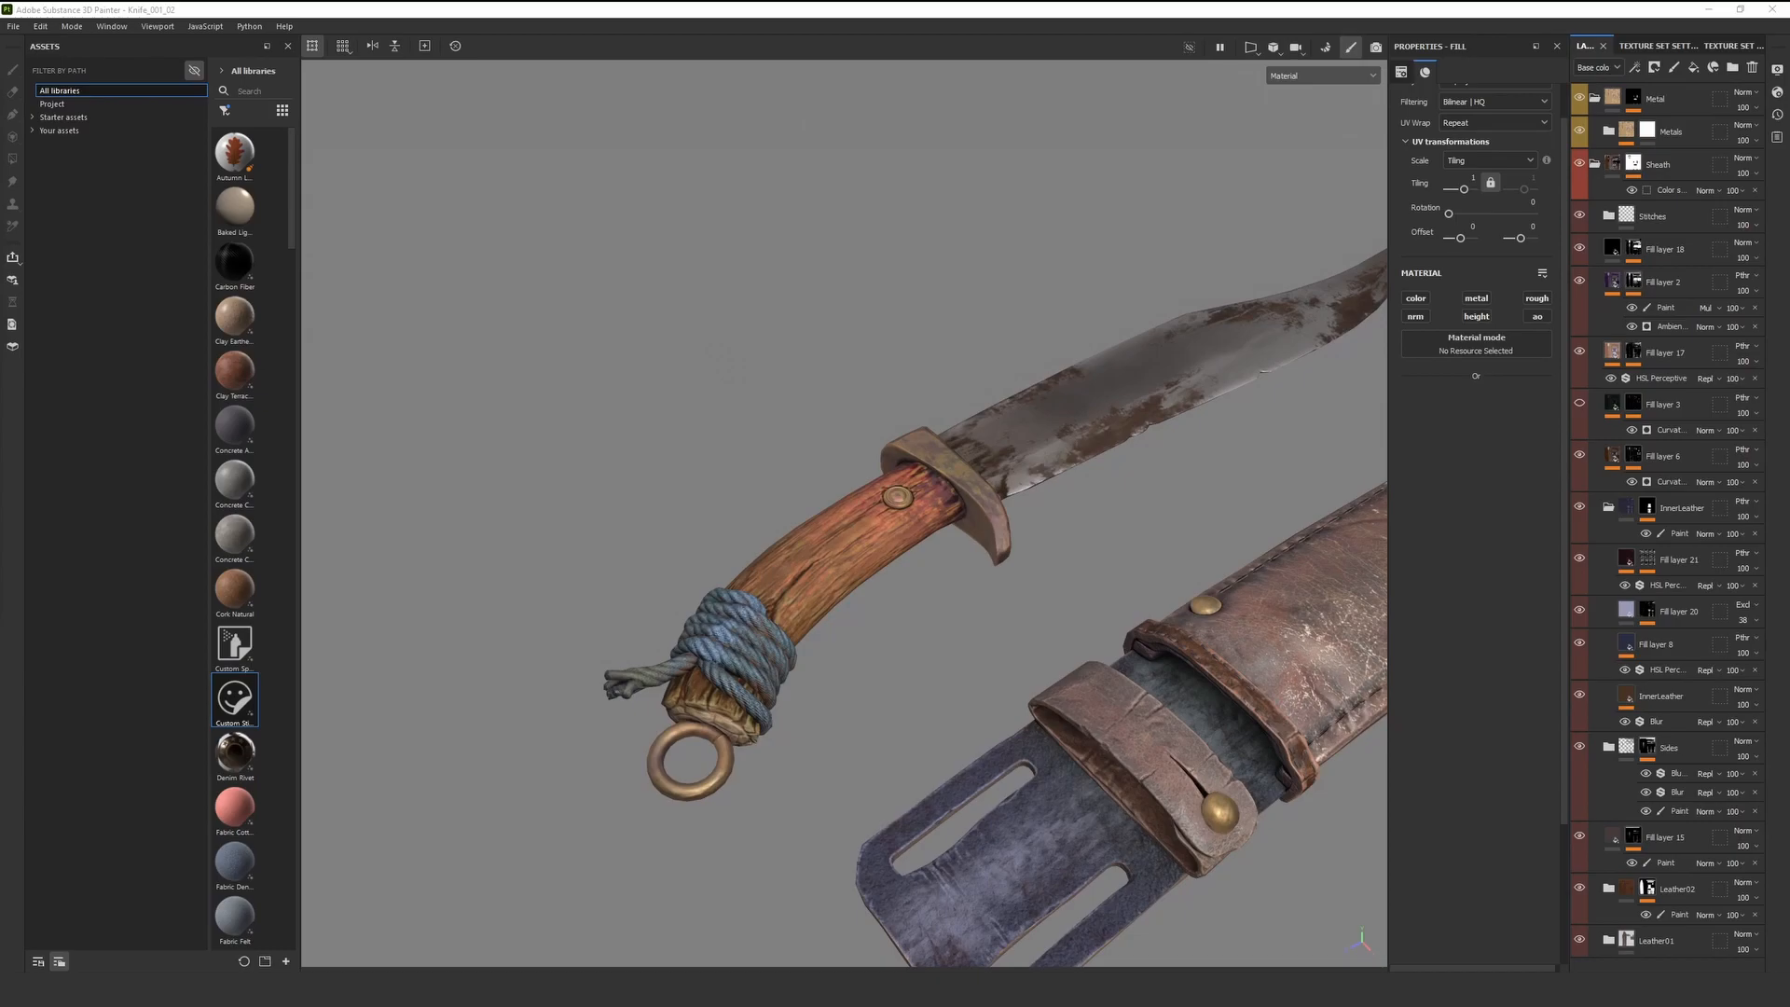
mouse_move(722, 781)
alt+mouse_down()
mouse_move(711, 677)
mouse_move(722, 769)
alt+mouse_up()
alt+middle_drag(722, 769, 765, 746)
scroll(764, 747, up, 2)
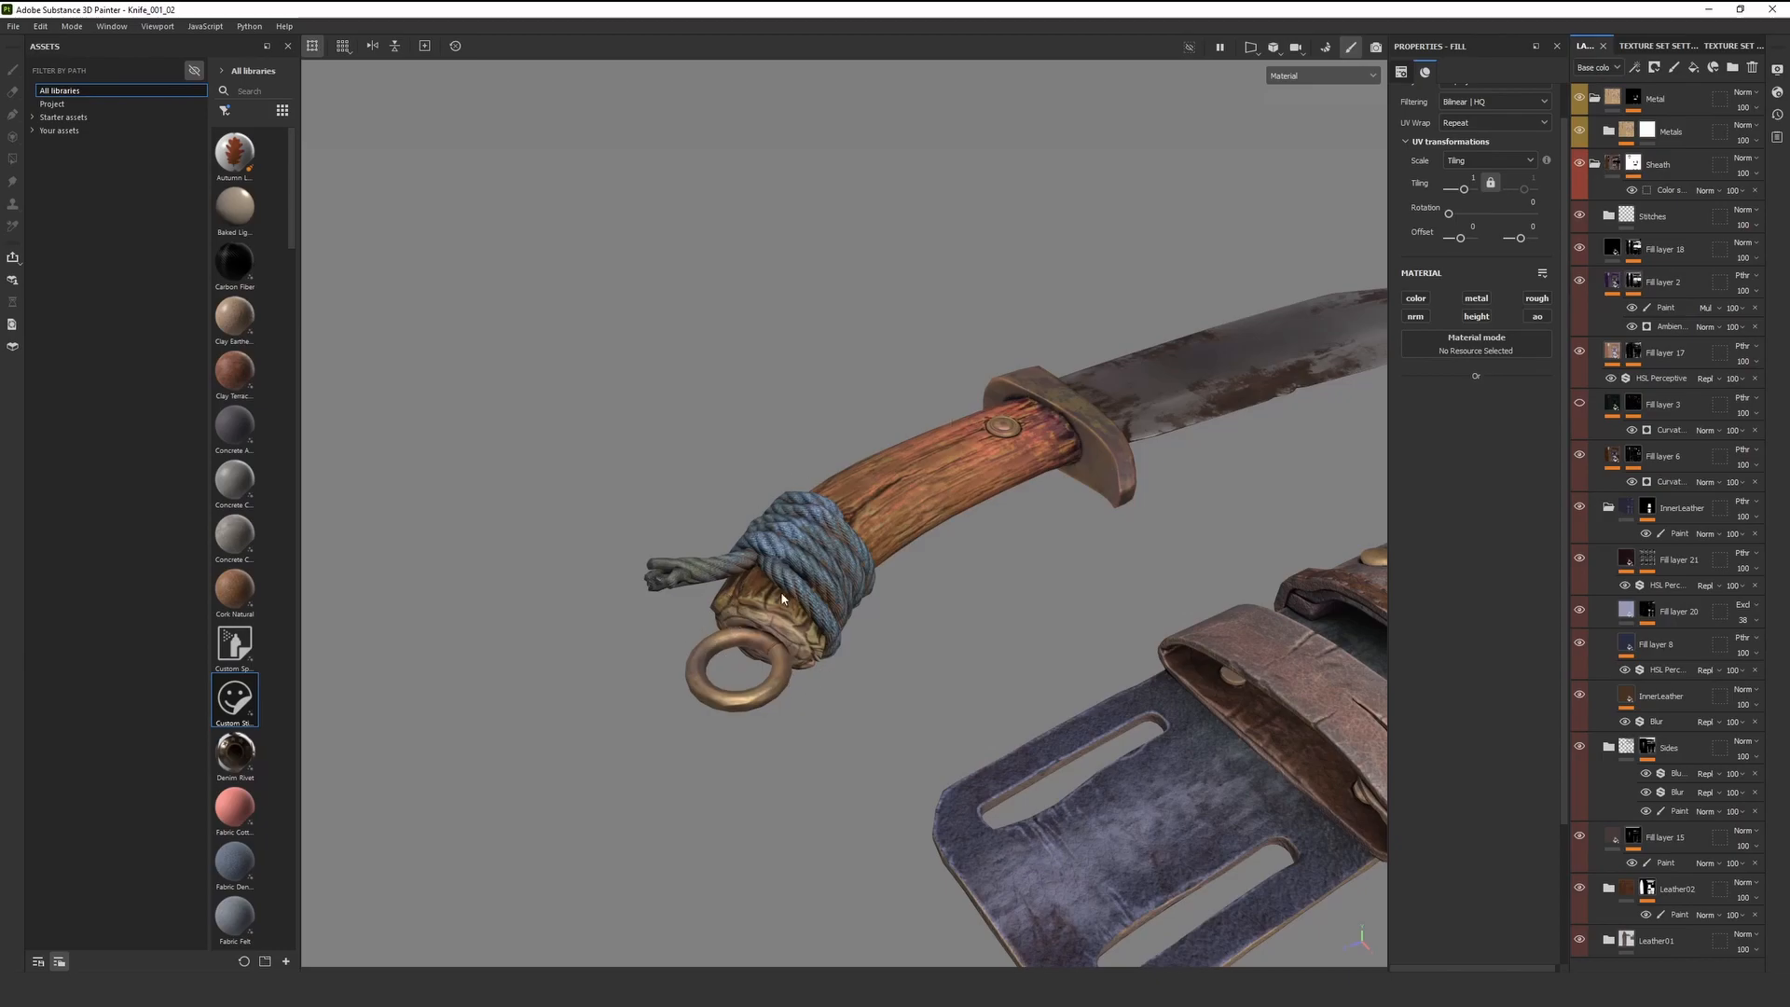
Examine the handle's butt end and ring below the cord wrap from several angles under rotated lighting
click(843, 665)
alt+drag(724, 670, 779, 630)
click(748, 593)
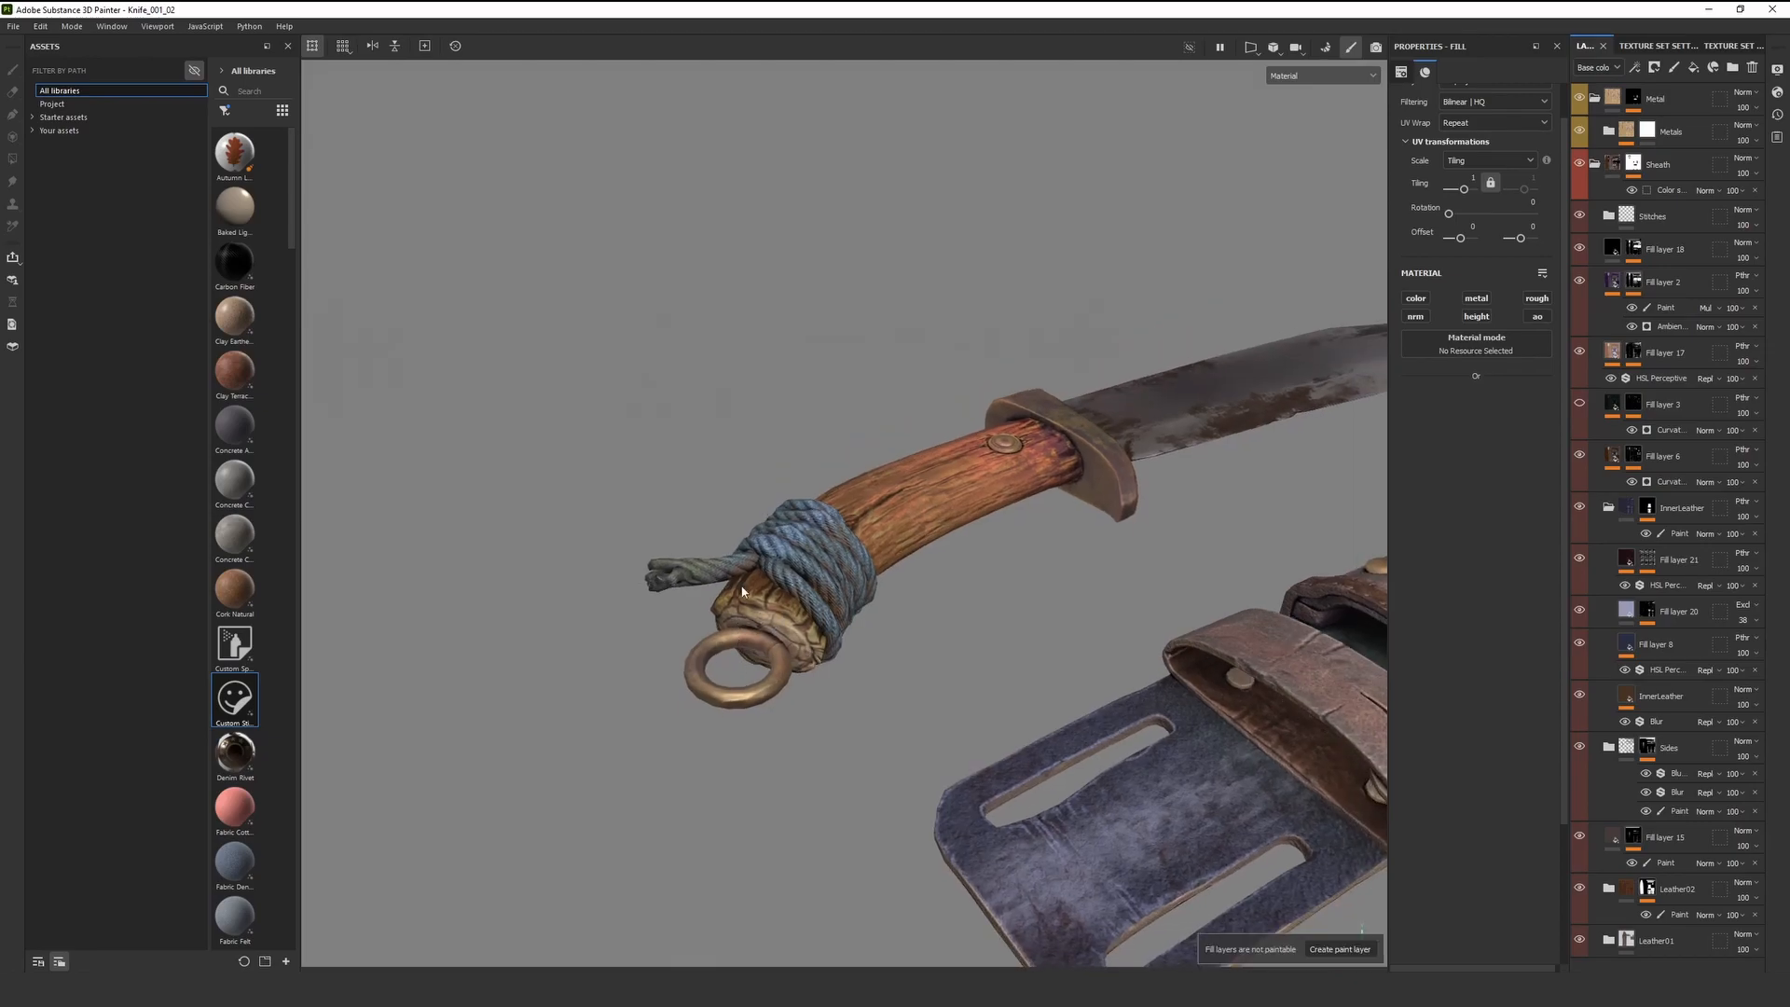
alt+drag(821, 652, 693, 615)
alt+right_drag(693, 615, 759, 697)
alt+drag(759, 697, 764, 652)
shift+right_drag(798, 652, 966, 451)
alt+middle_drag(1104, 643, 1049, 610)
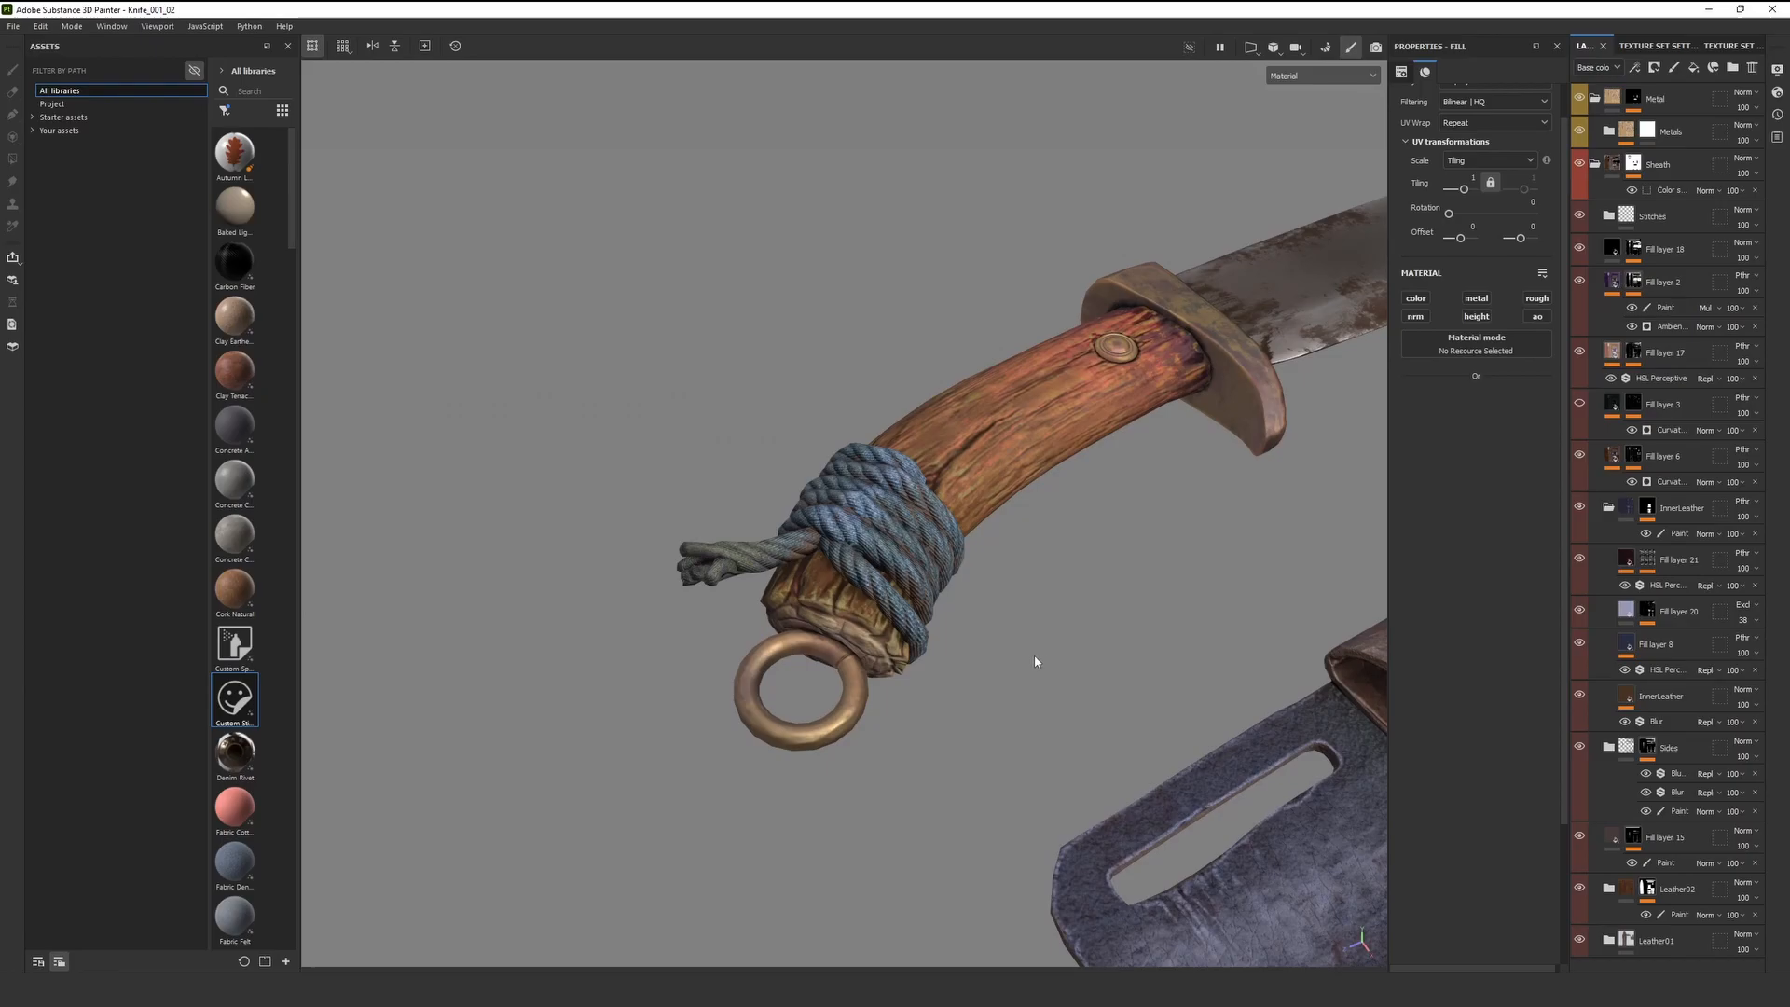
key(Print)
drag(559, 260, 1205, 965)
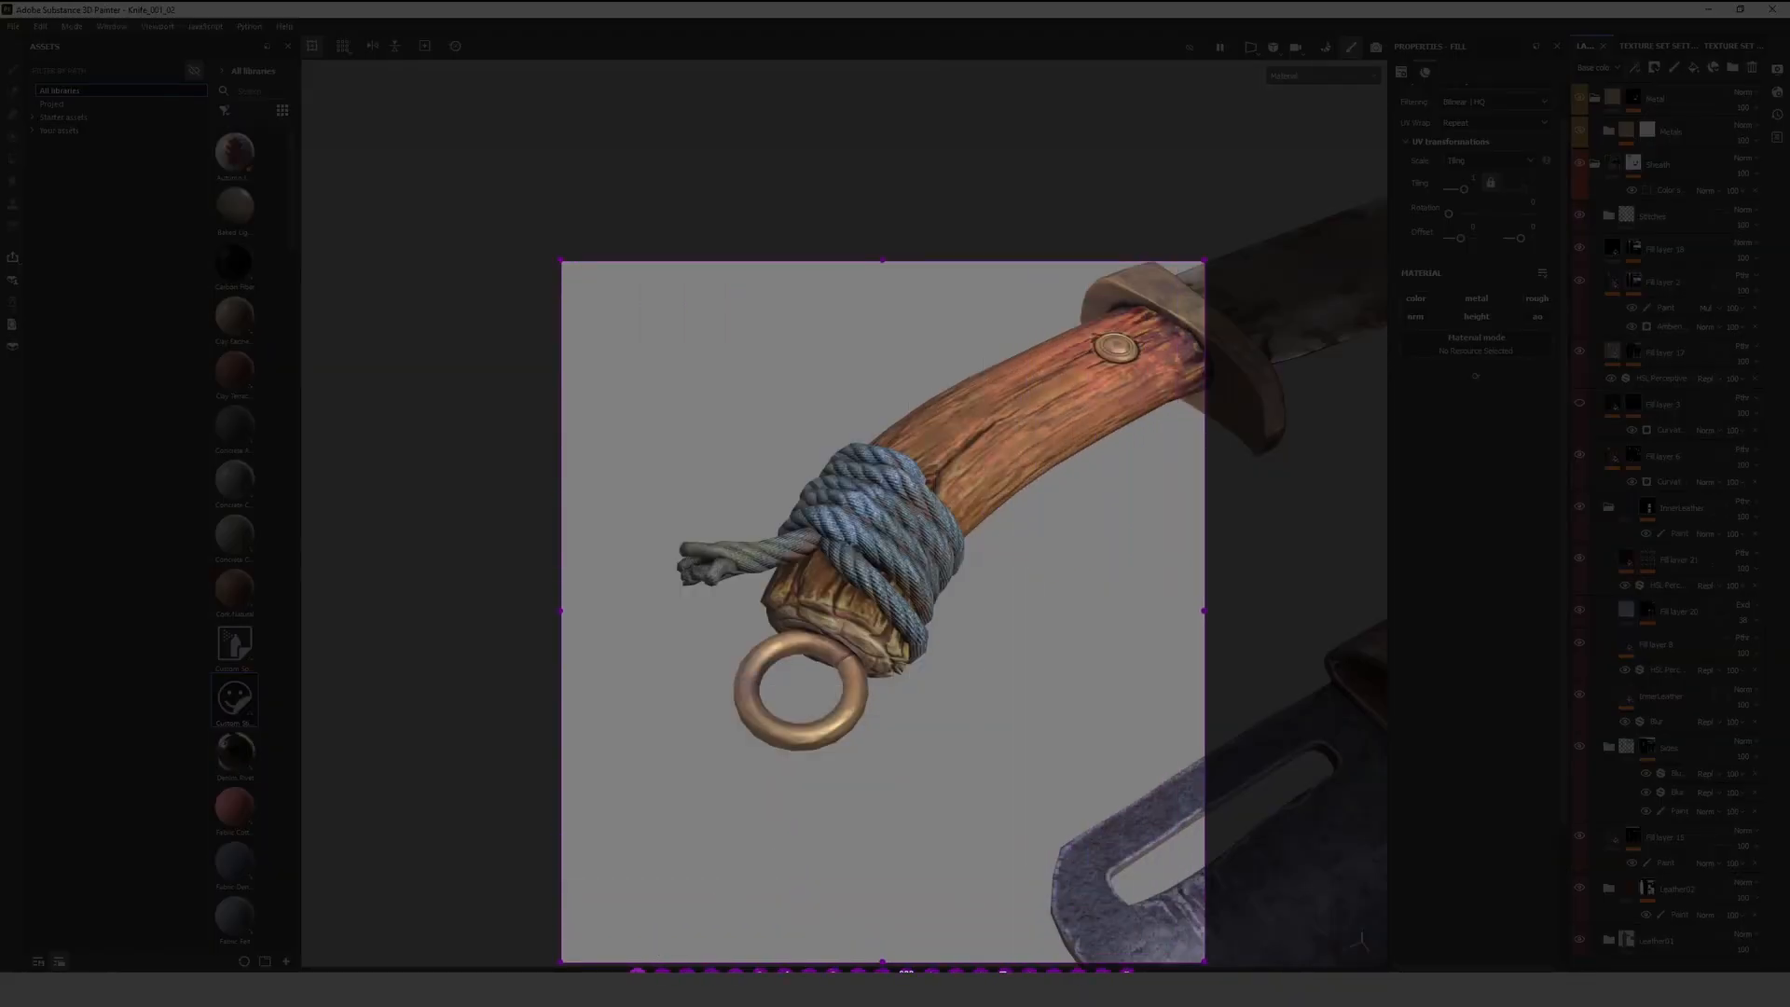
mouse_move(772, 602)
mouse_down()
mouse_move(811, 591)
mouse_move(905, 645)
mouse_move(869, 690)
mouse_up()
mouse_move(788, 625)
mouse_down()
mouse_move(862, 644)
mouse_move(839, 664)
mouse_move(794, 623)
mouse_move(876, 608)
mouse_move(831, 607)
mouse_up()
key(Escape)
Inspect the carved wood at the handle's butt end behind the metal ring
scroll(829, 625, down, 1)
scroll(781, 674, up, 1)
alt+drag(781, 674, 830, 653)
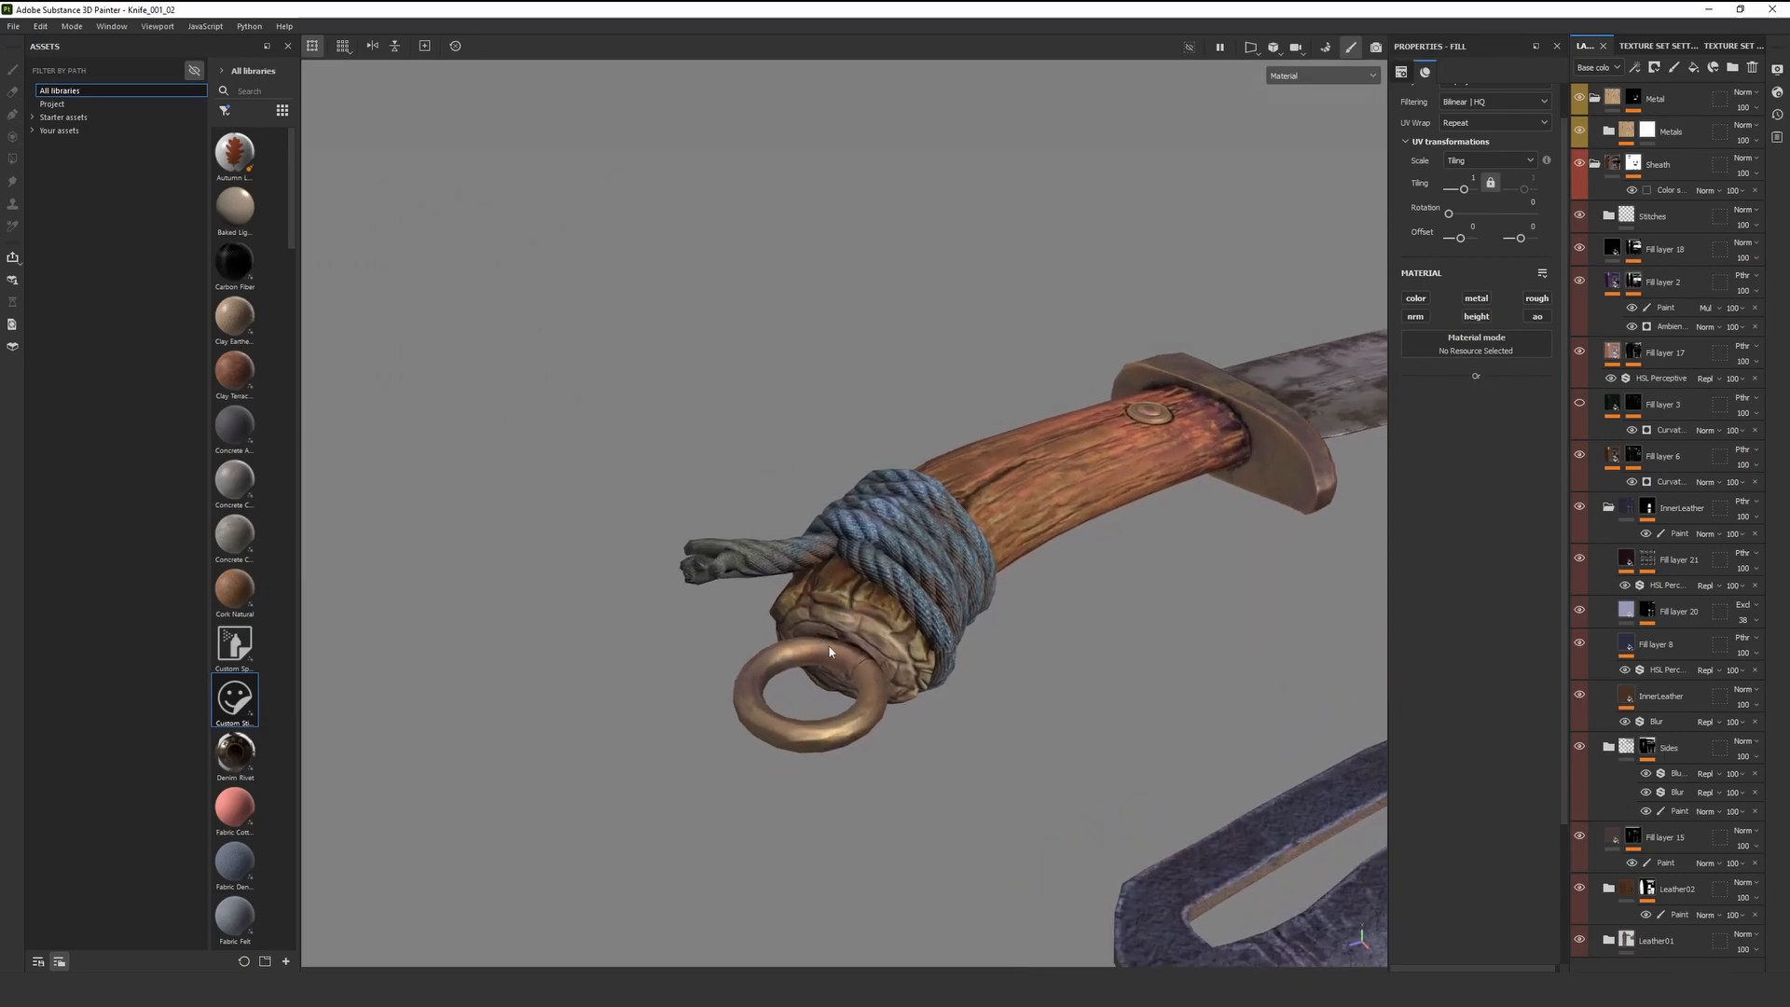
alt+drag(829, 652, 936, 634)
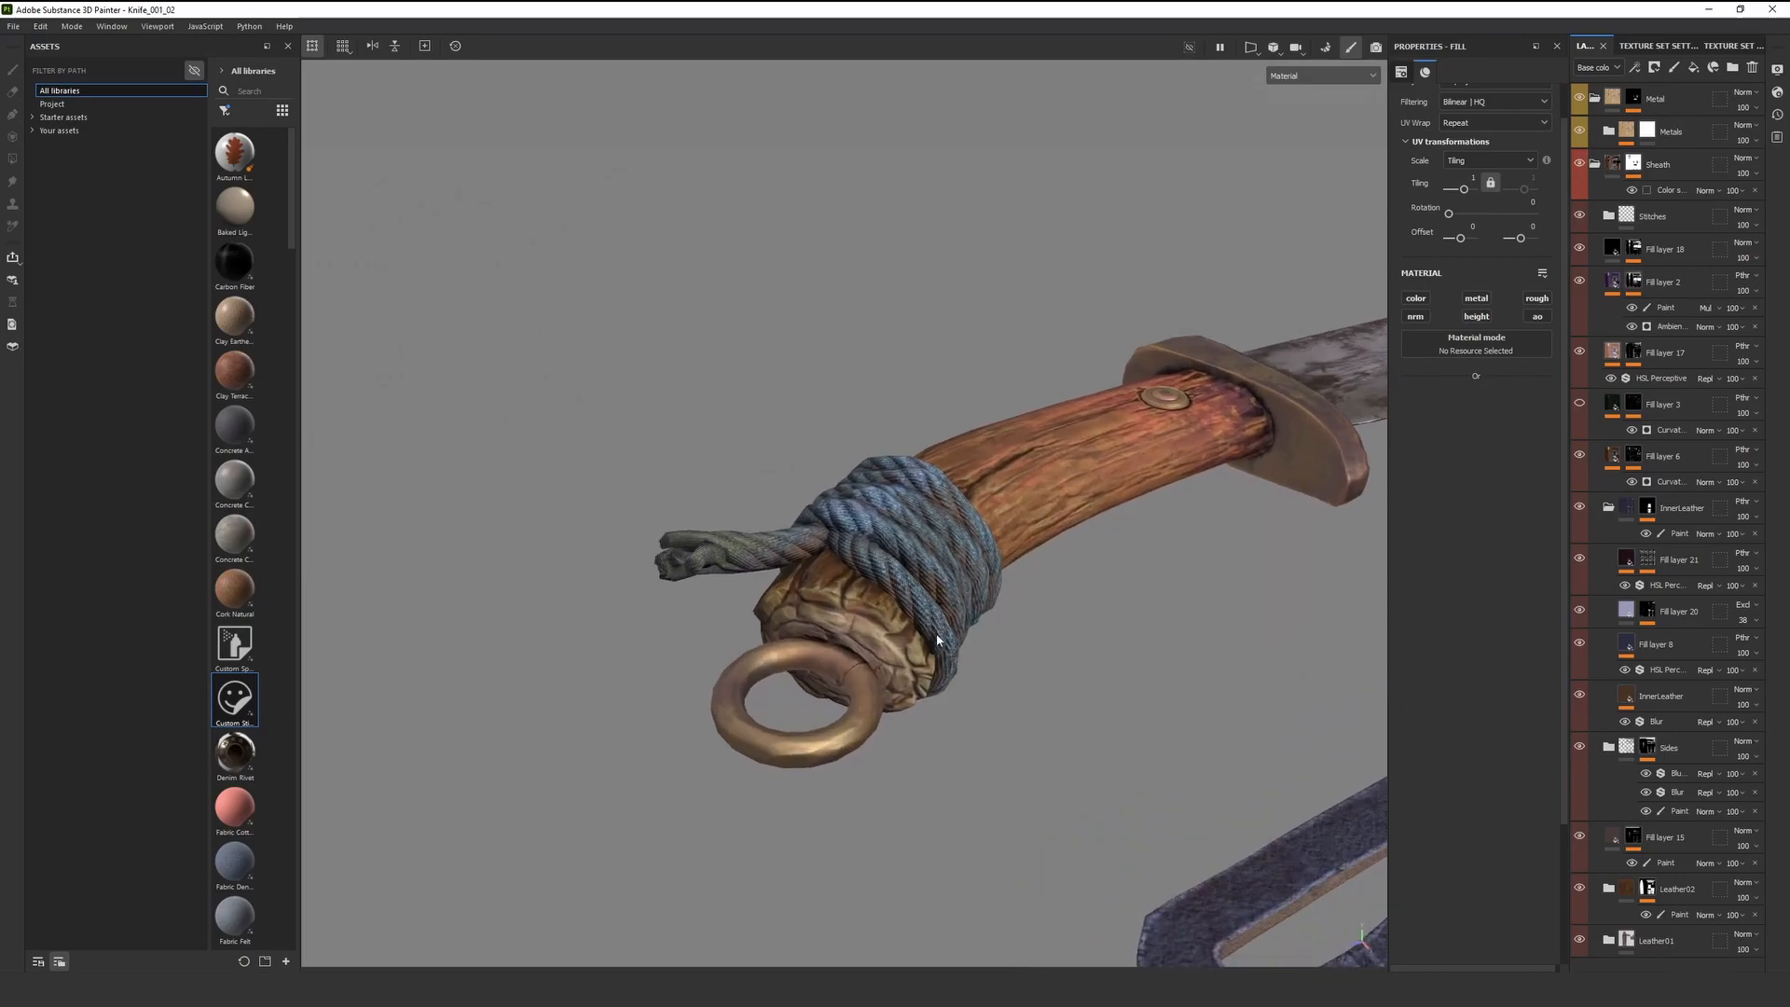
Make the Knife_001 texture set active and display its layer stack
alt+right_drag(936, 634, 997, 596)
alt+drag(998, 597, 1011, 589)
alt+right_drag(941, 625, 976, 619)
mouse_move(975, 619)
alt+mouse_down()
mouse_move(1003, 601)
mouse_move(962, 593)
alt+mouse_up()
alt+middle_drag(962, 593, 839, 596)
click(1641, 46)
click(1726, 46)
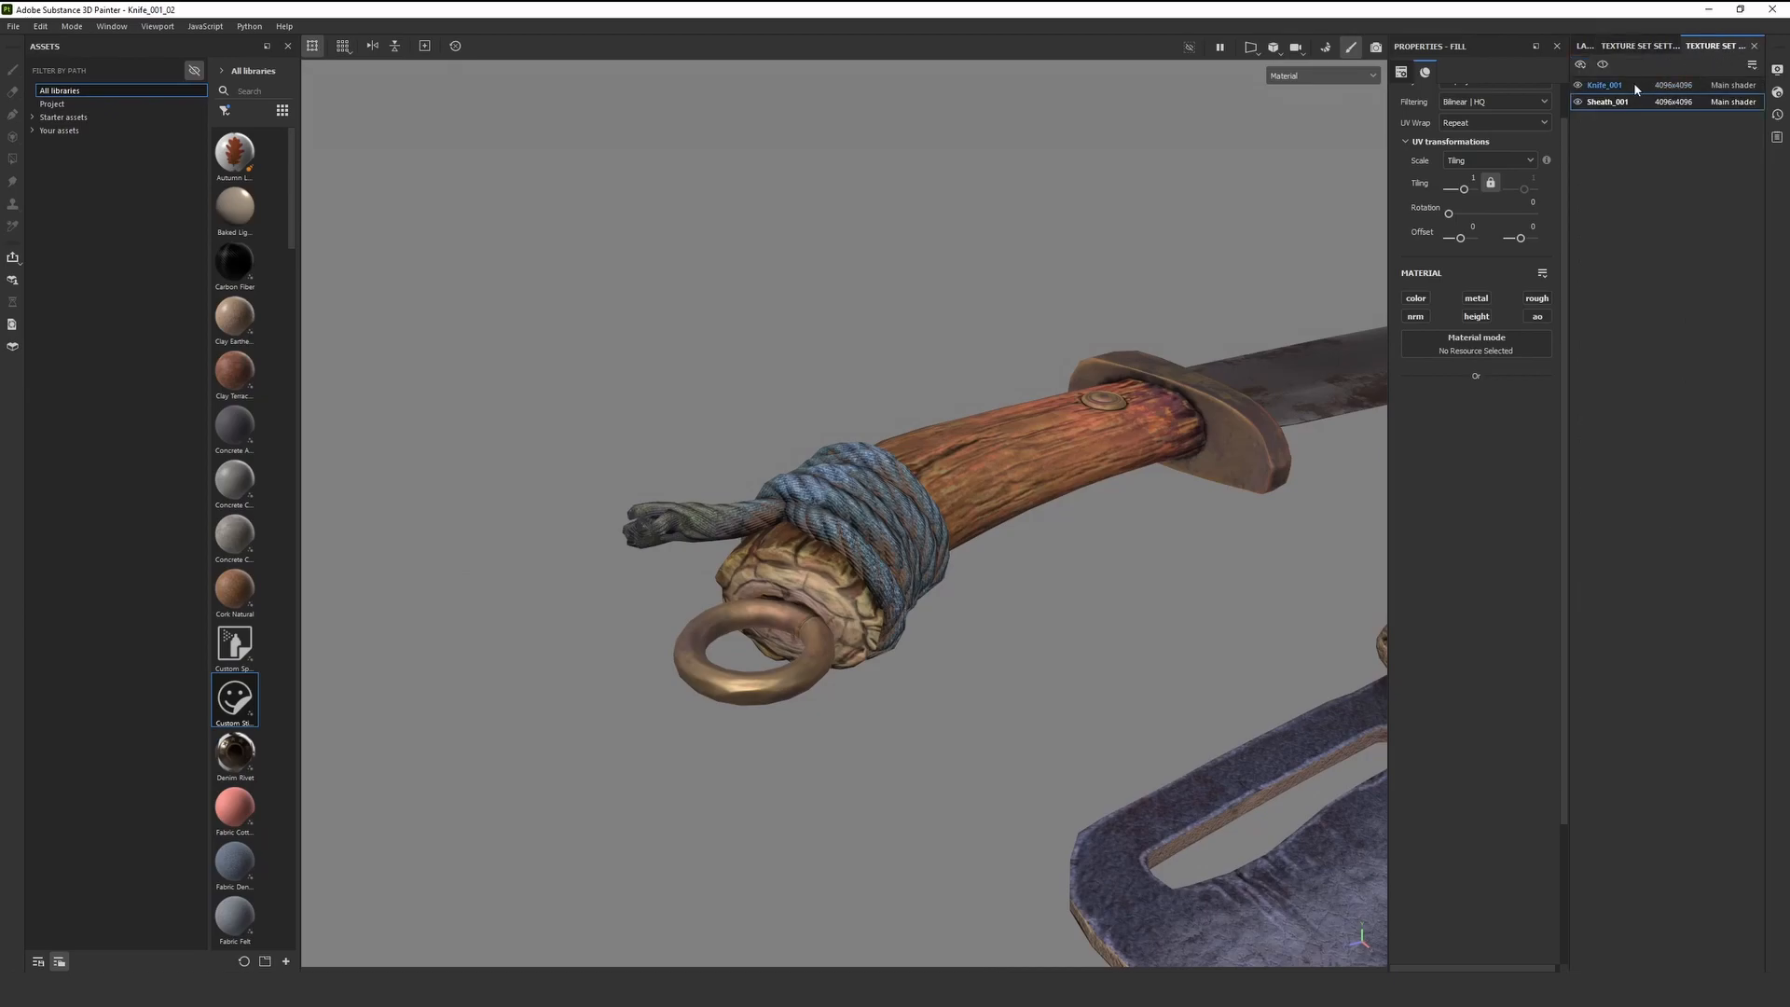
click(1581, 45)
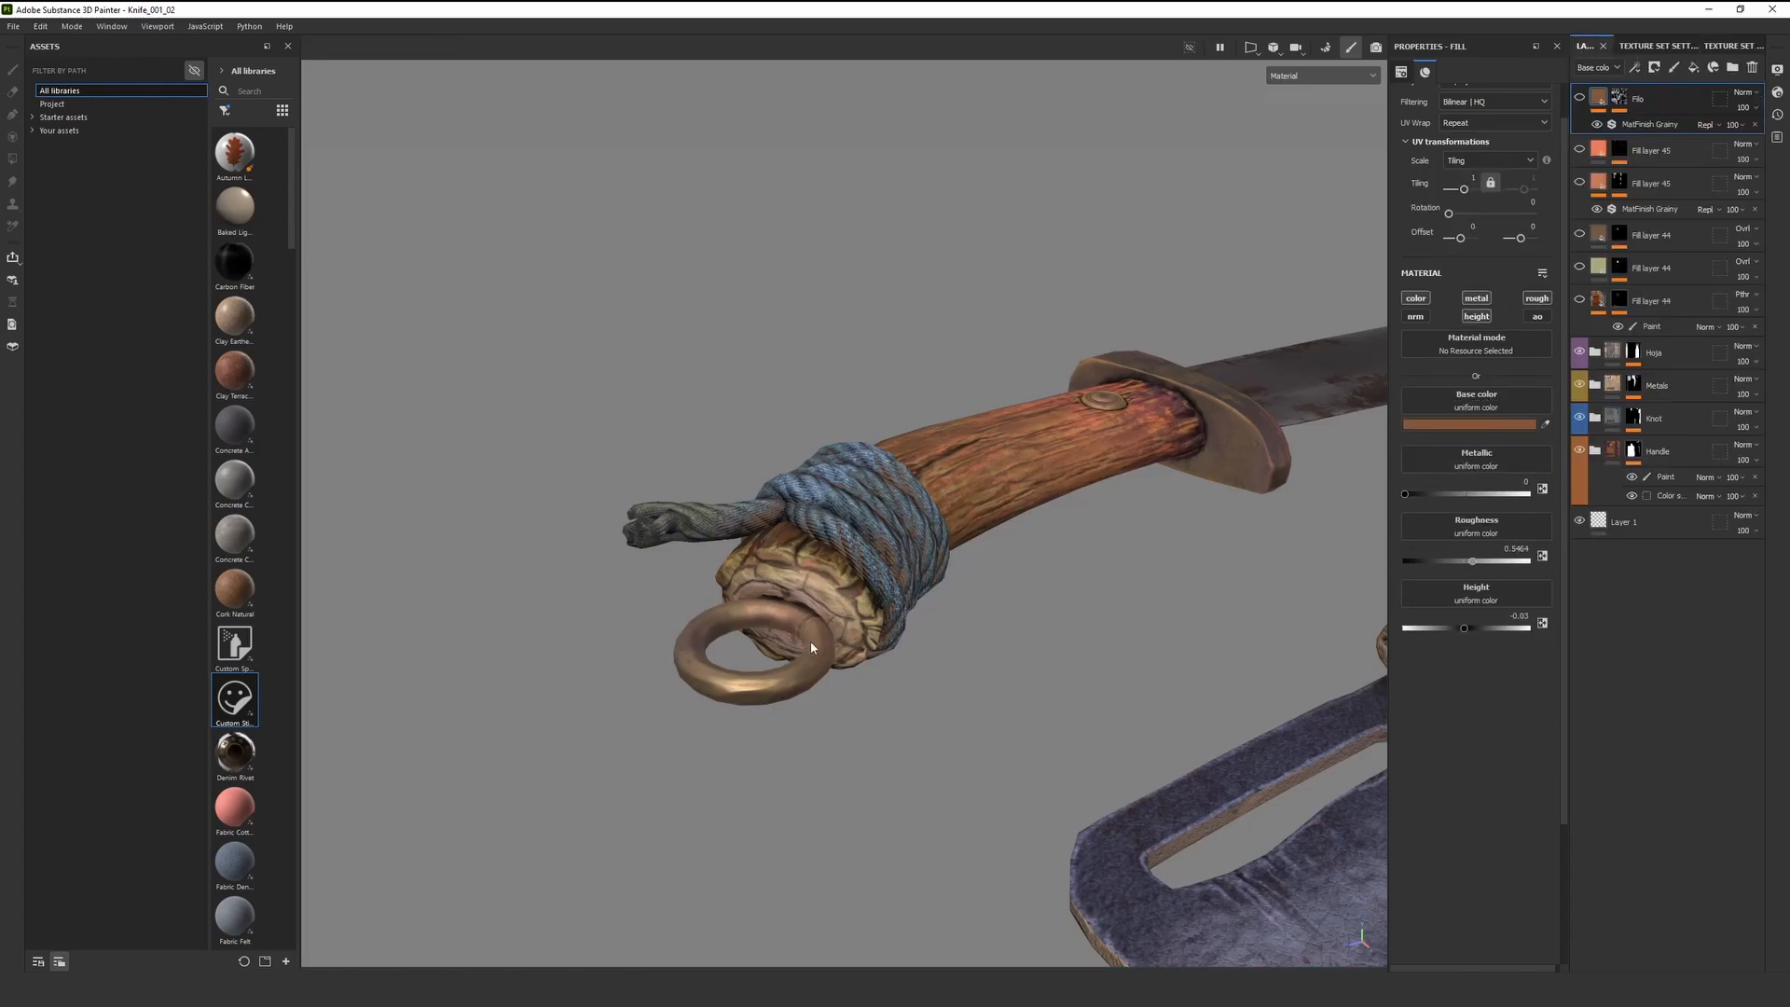
Show the Passthrough Fill layer 44, select its HSL Perceptive filter, and show the green Overlay fill above it
click(1581, 299)
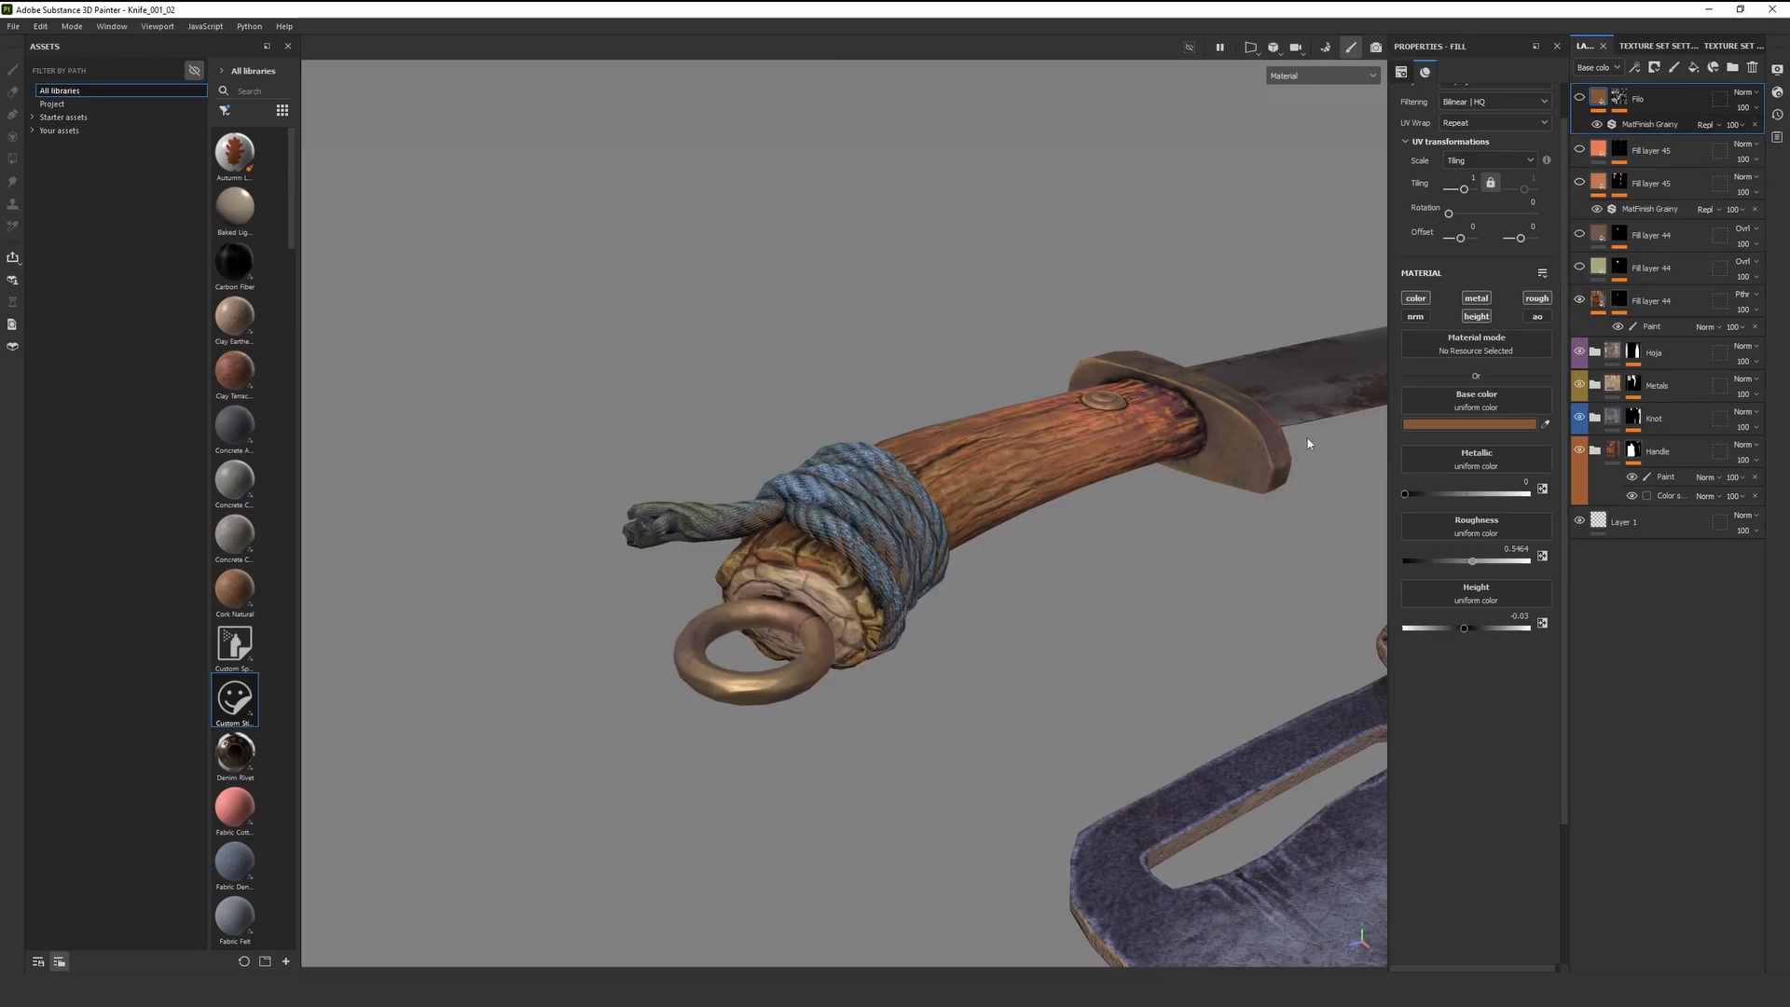
click(1650, 327)
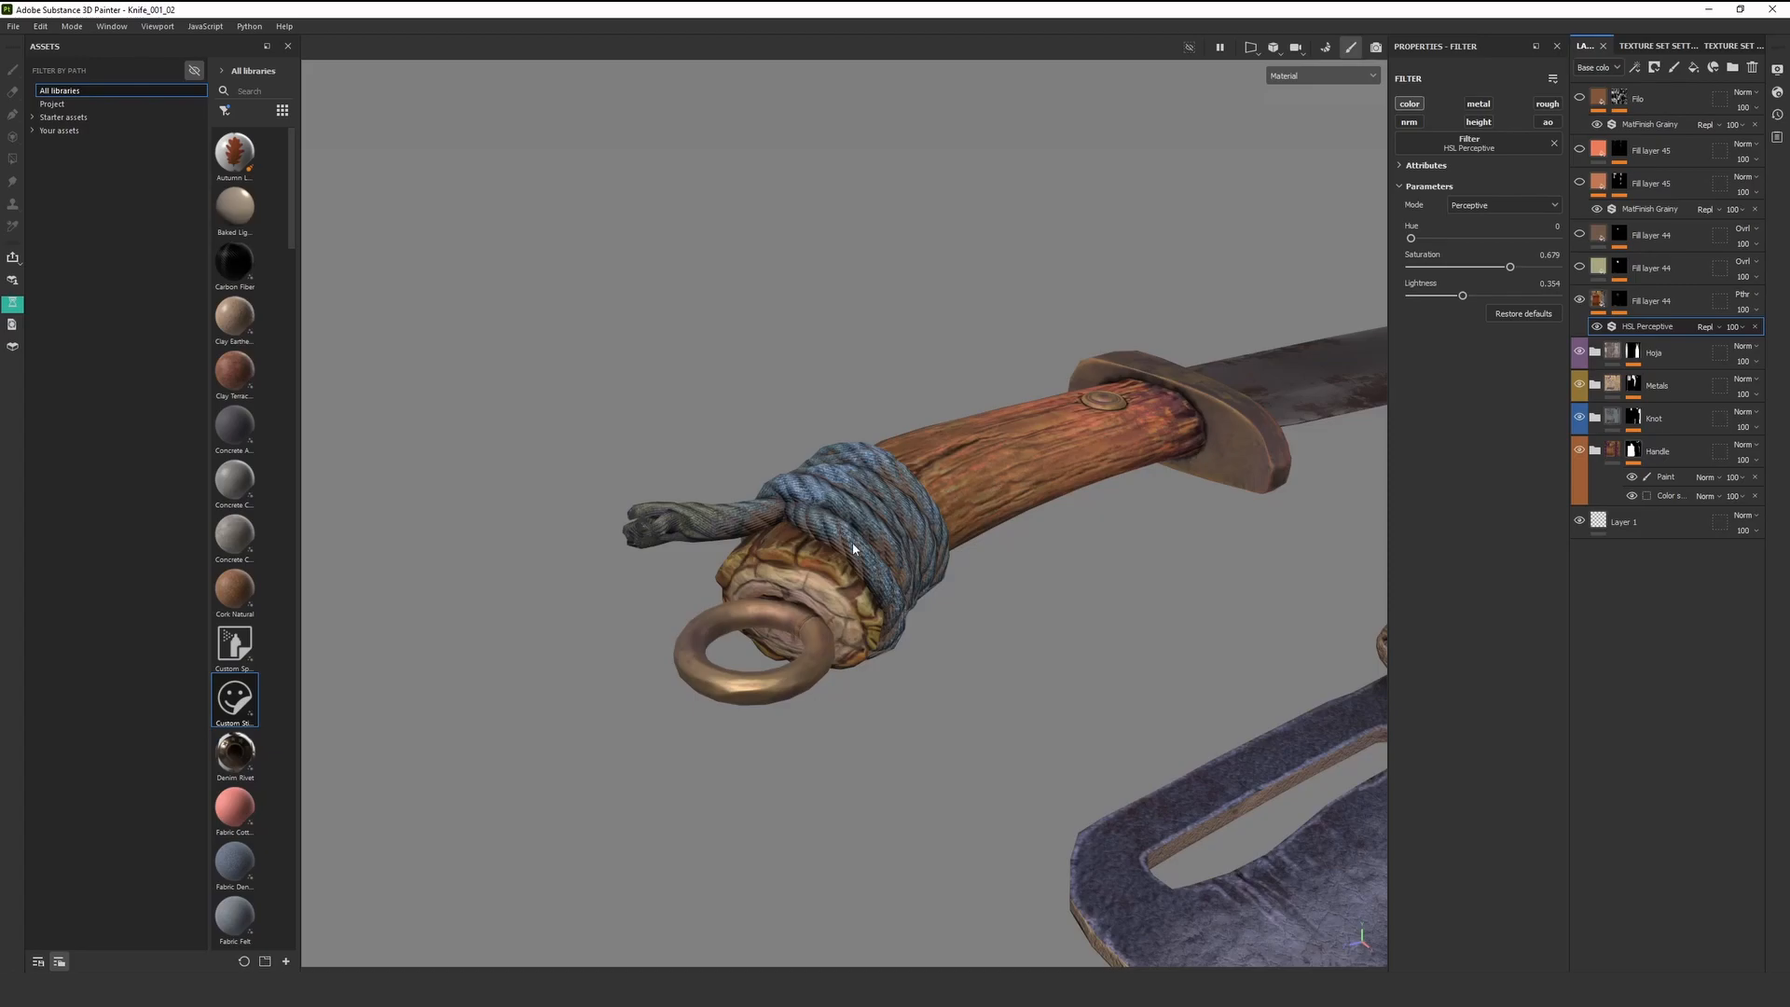
click(1580, 269)
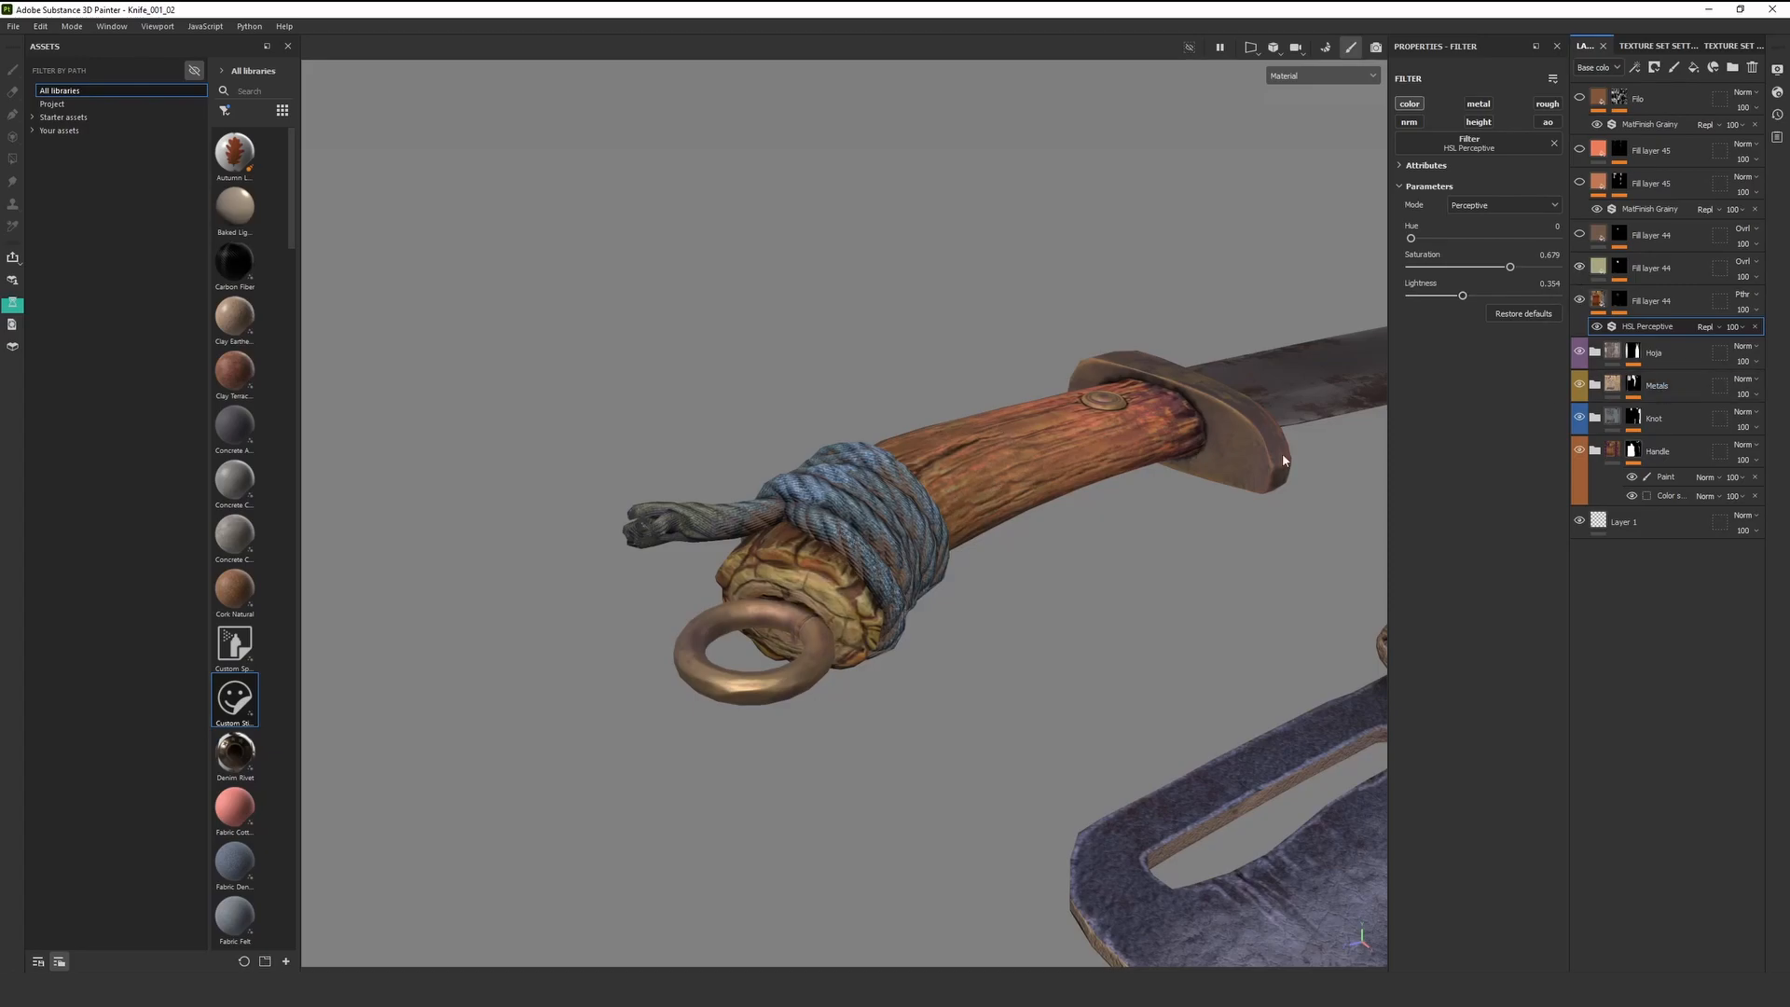
scroll(1072, 531, down, 4)
scroll(885, 583, up, 3)
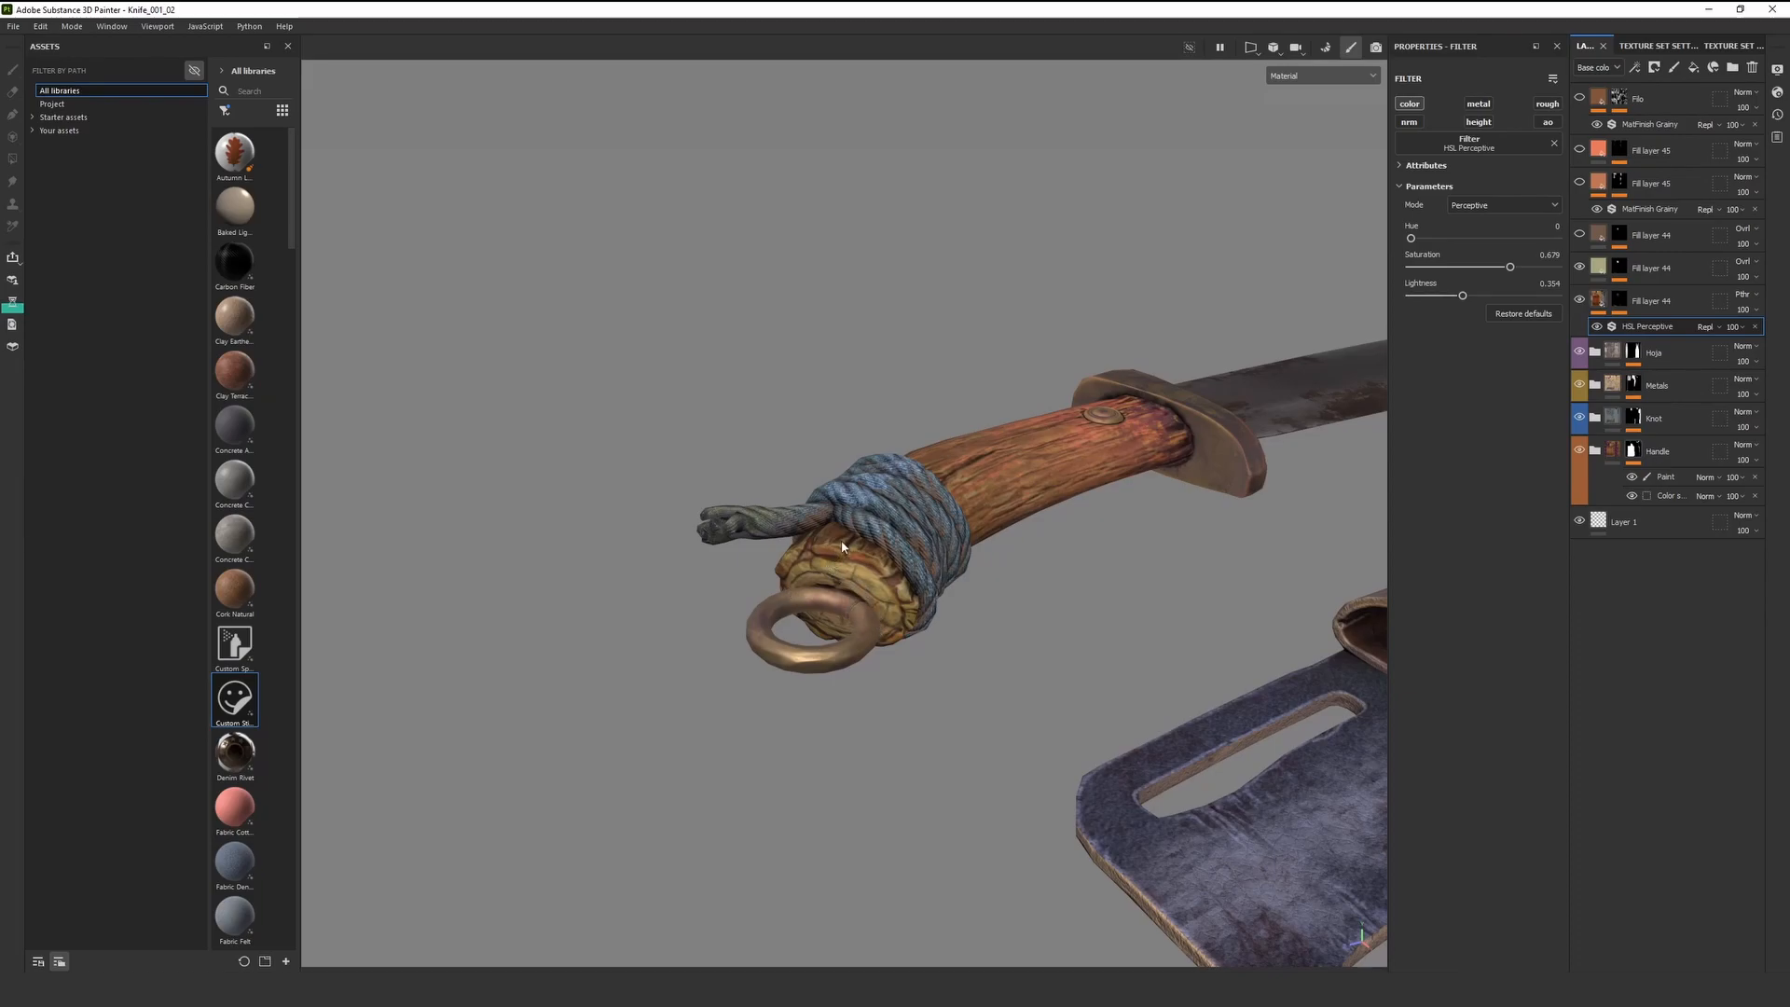
Compare the handle's butt end without and with the green Overlay fill, show the brown Overlay fill above it, and save the project
click(1579, 267)
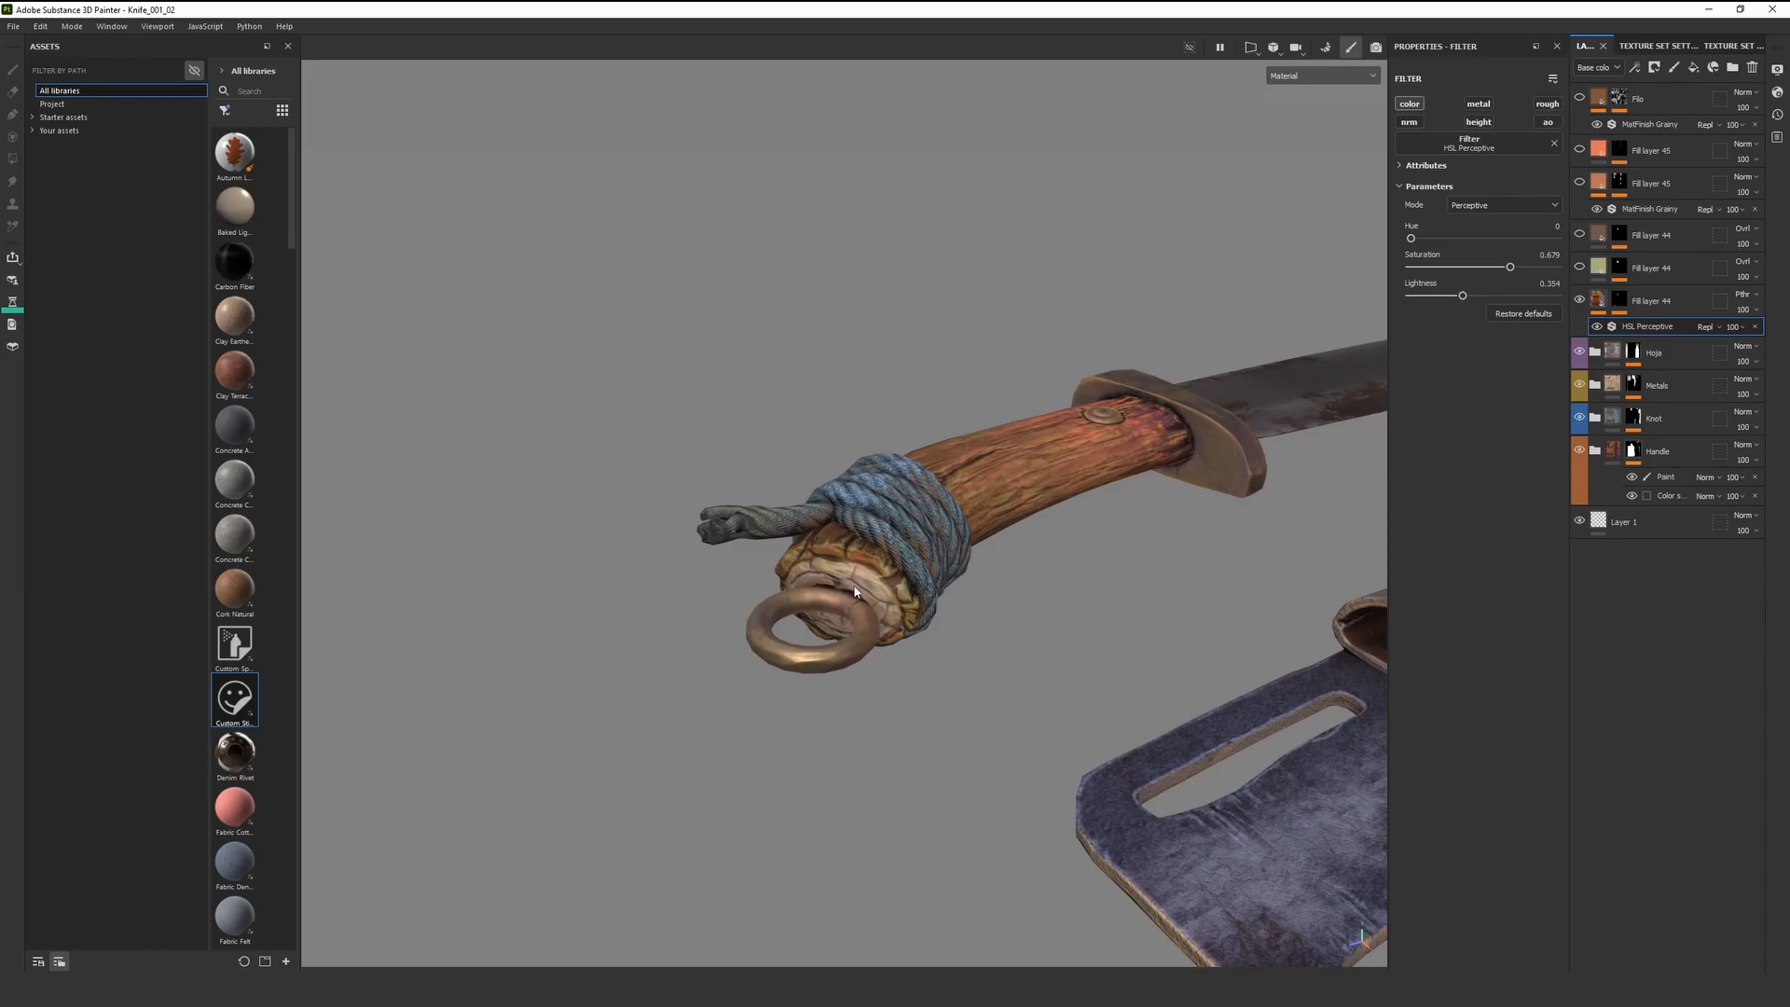
scroll(876, 617, up, 2)
click(1579, 267)
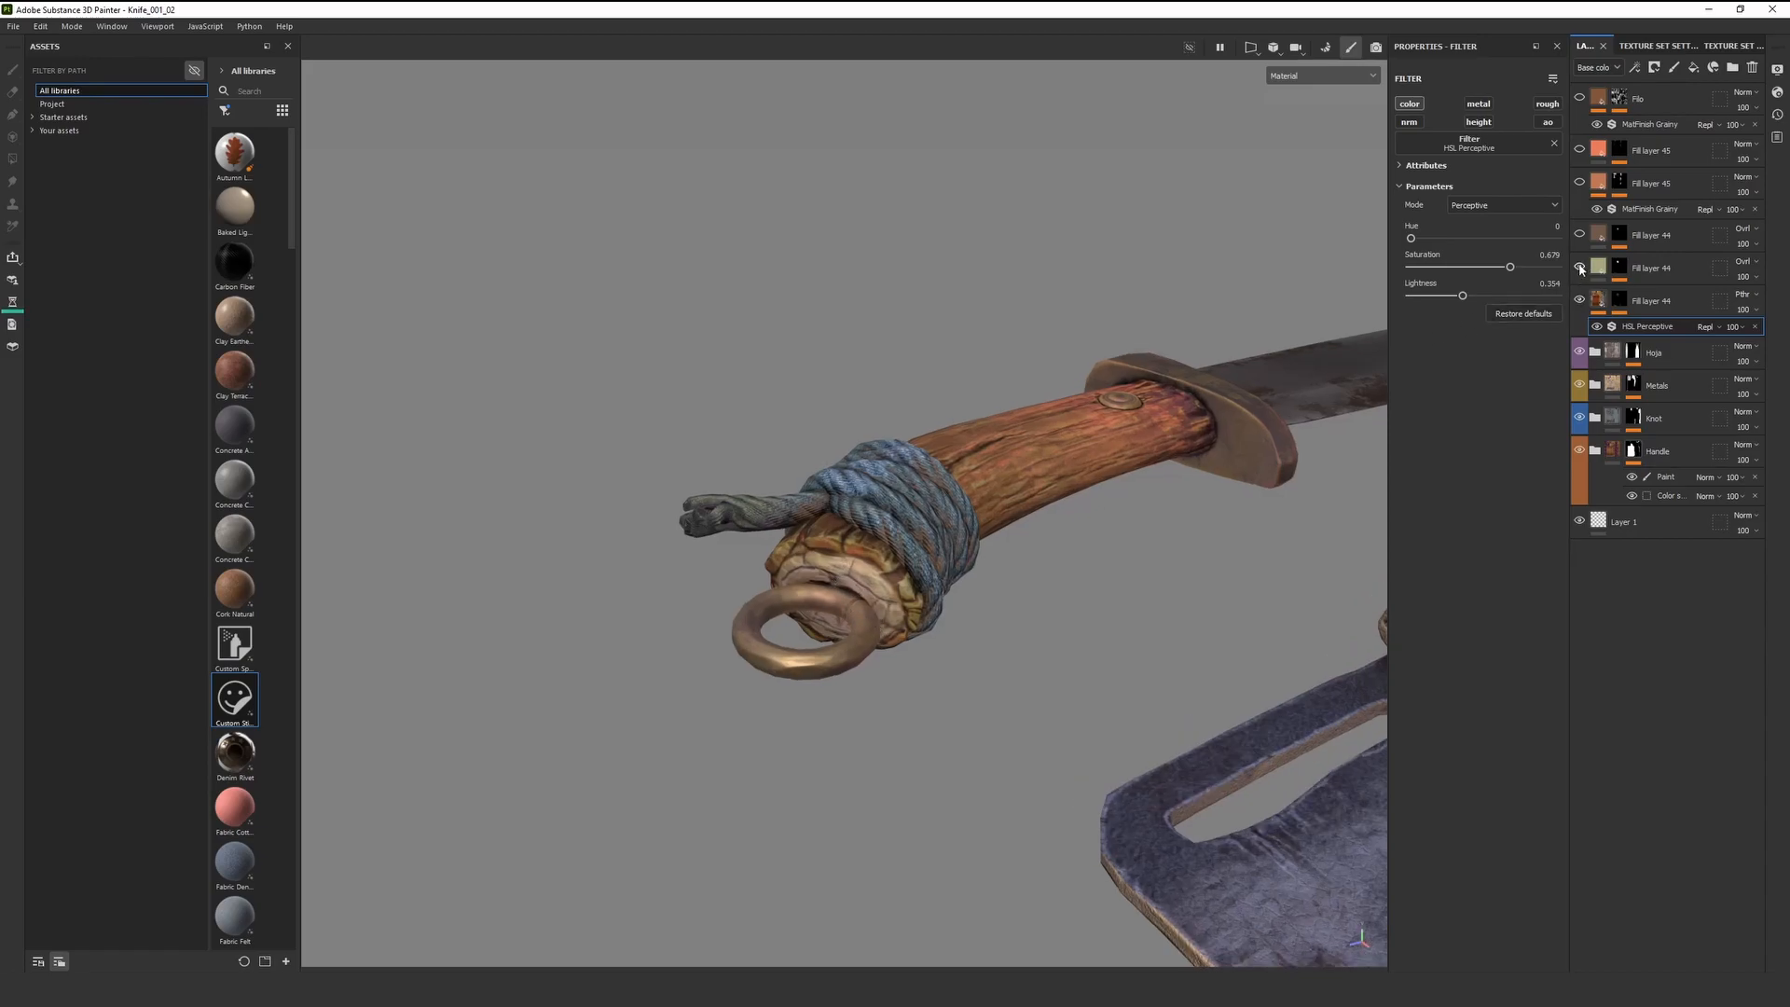
click(1579, 234)
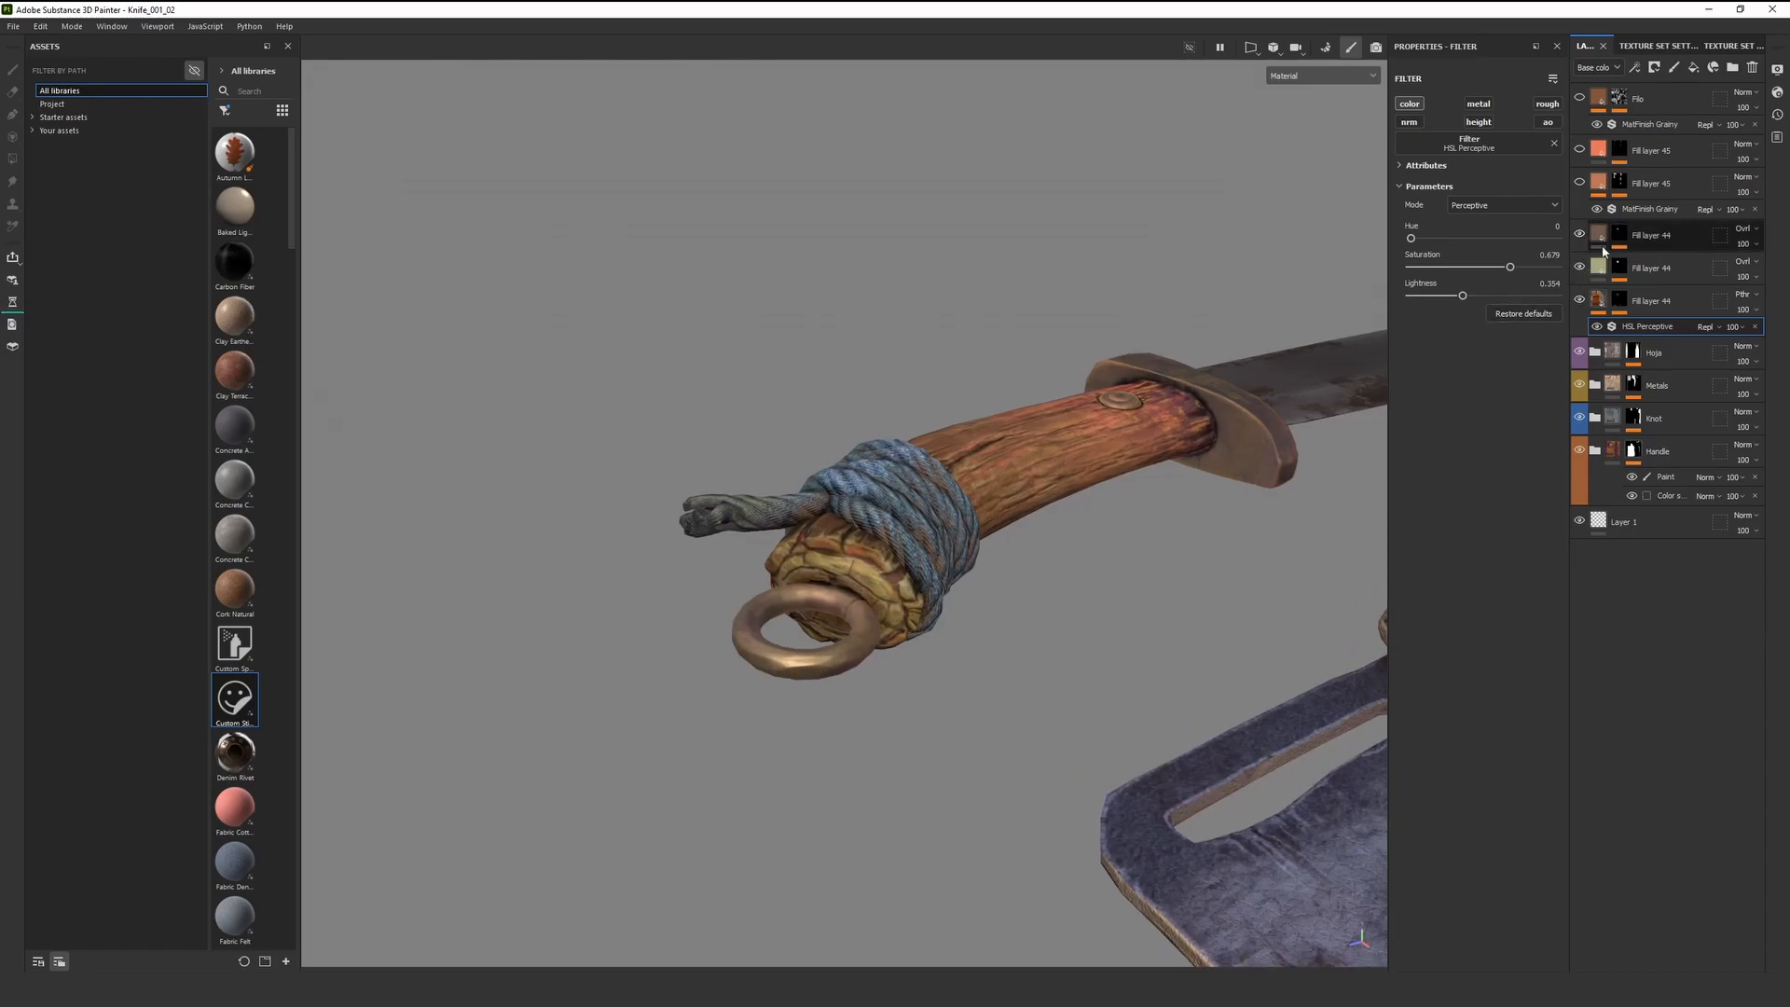
key(ctrl+s)
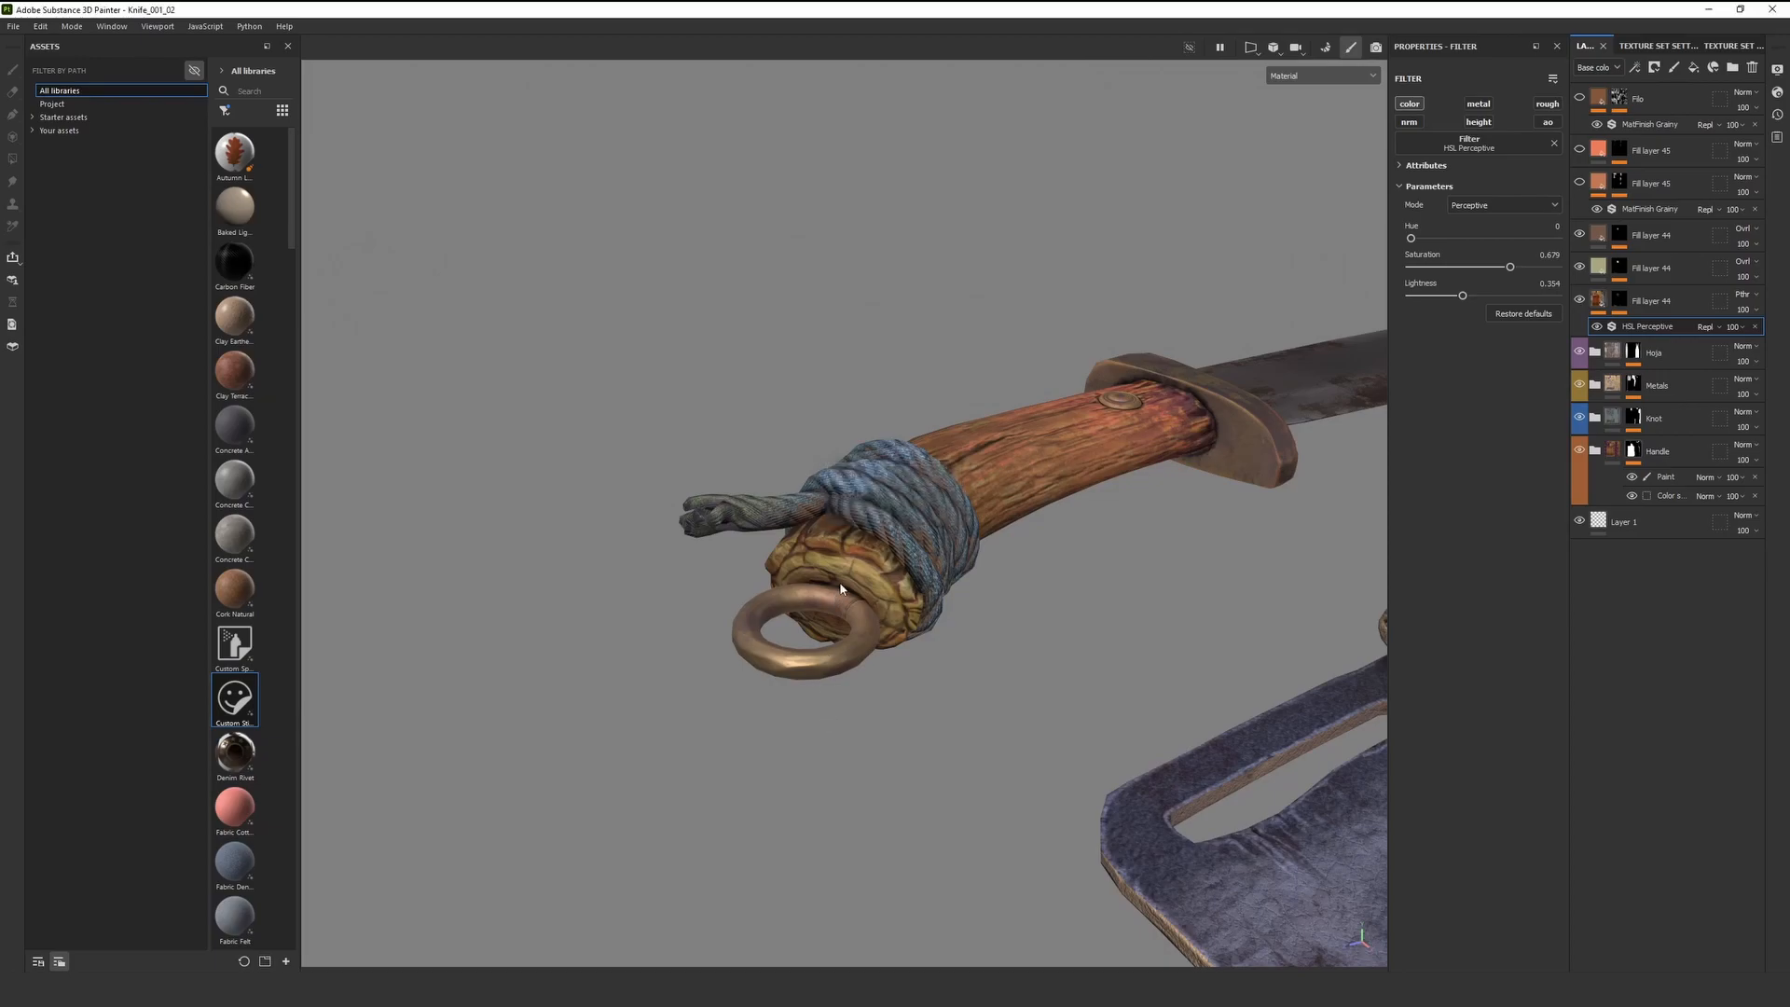
Examine the color overlays on the handle's butt end, both close up and from farther away beside the sheath
scroll(843, 602, up, 2)
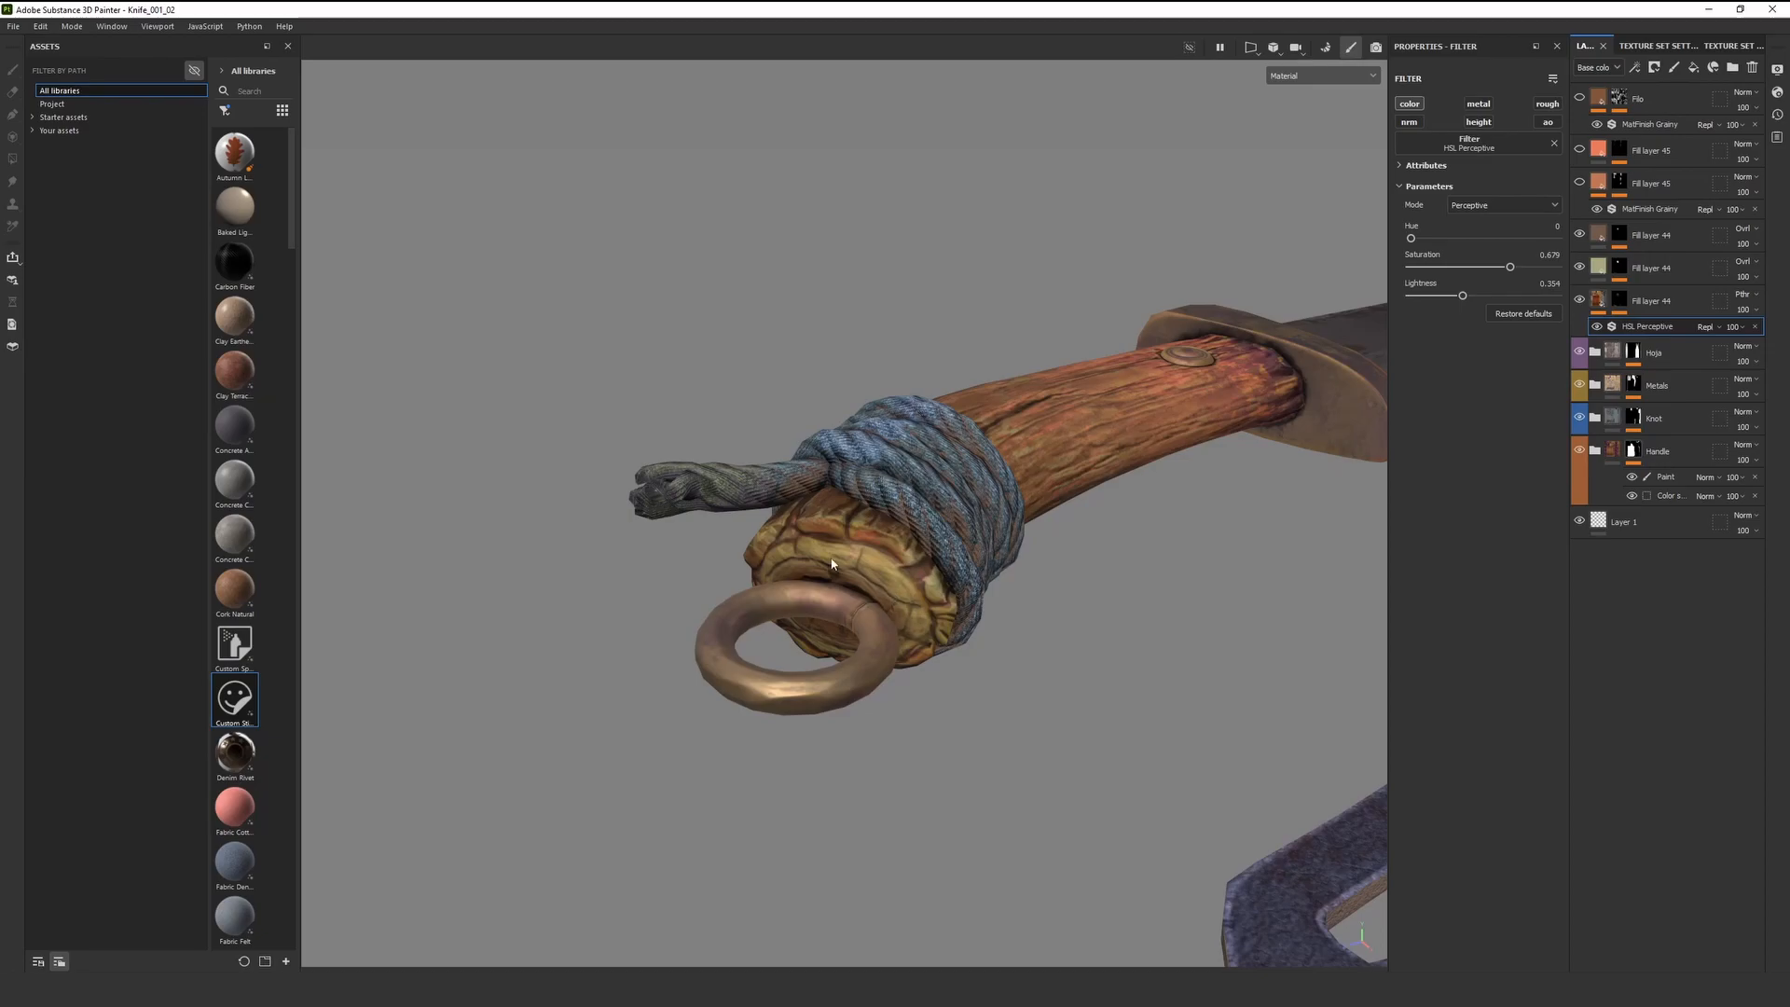
scroll(843, 570, down, 6)
alt+drag(970, 593, 895, 563)
scroll(929, 576, up, 3)
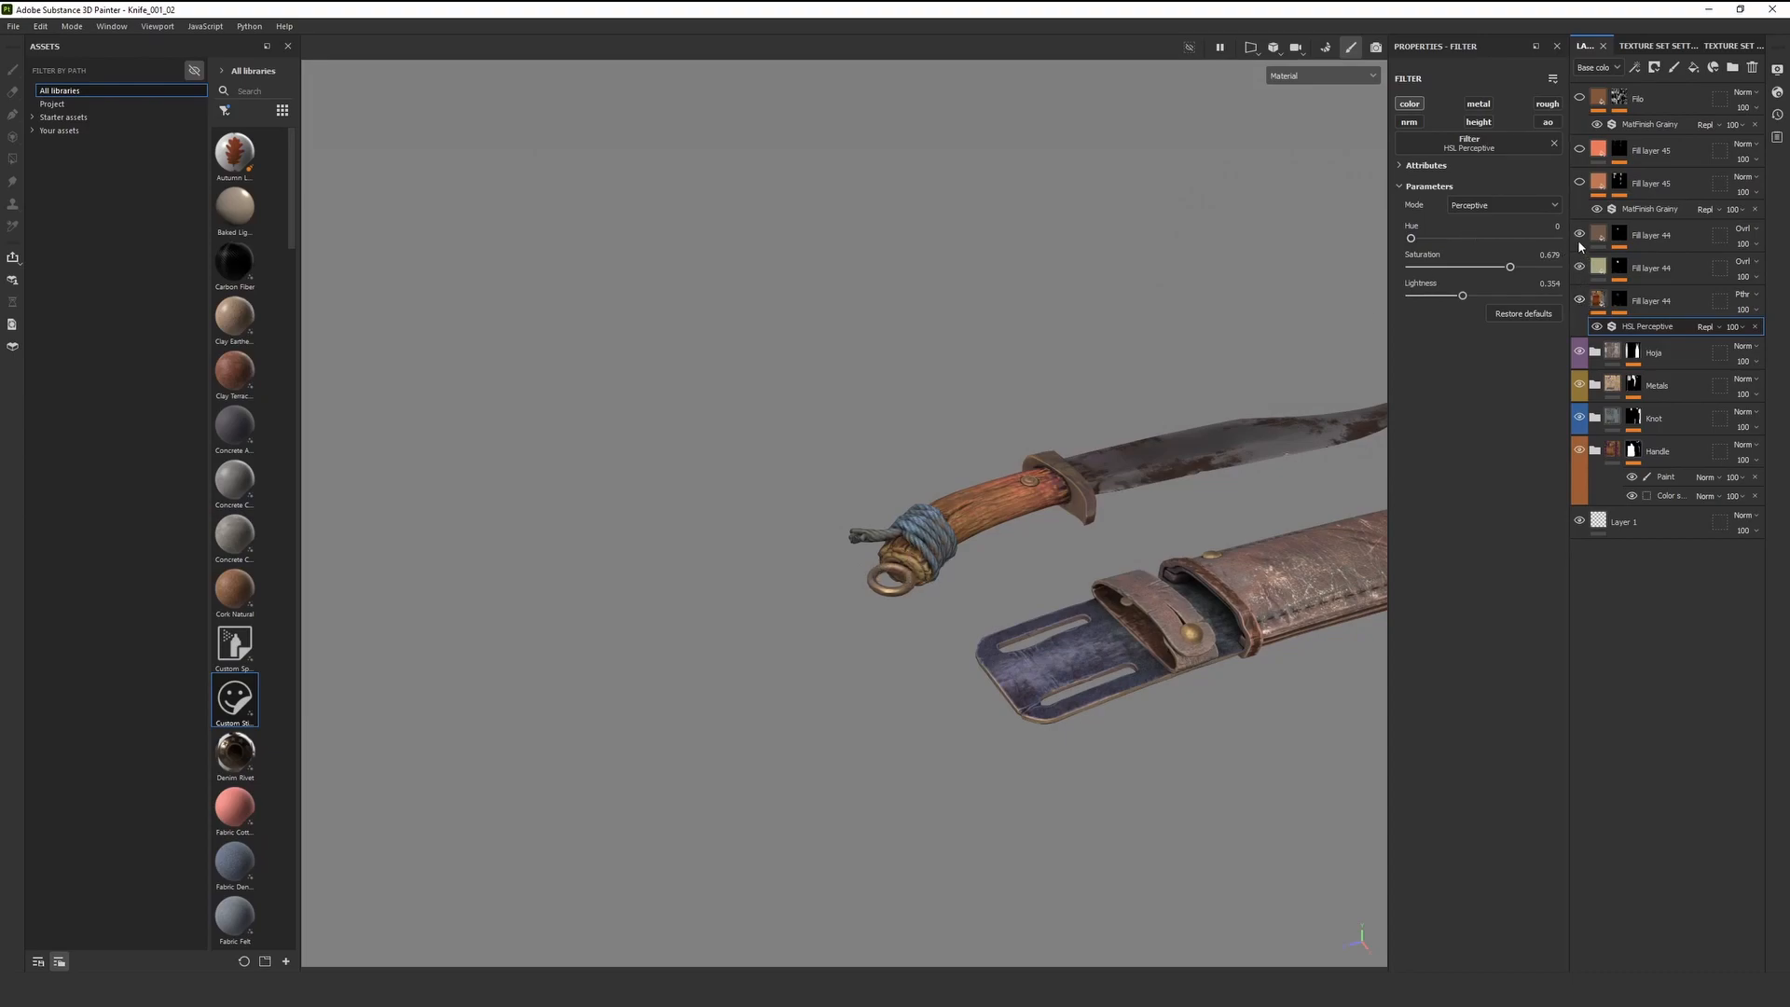
alt+drag(967, 493, 971, 591)
alt+middle_drag(970, 591, 807, 606)
scroll(806, 606, up, 4)
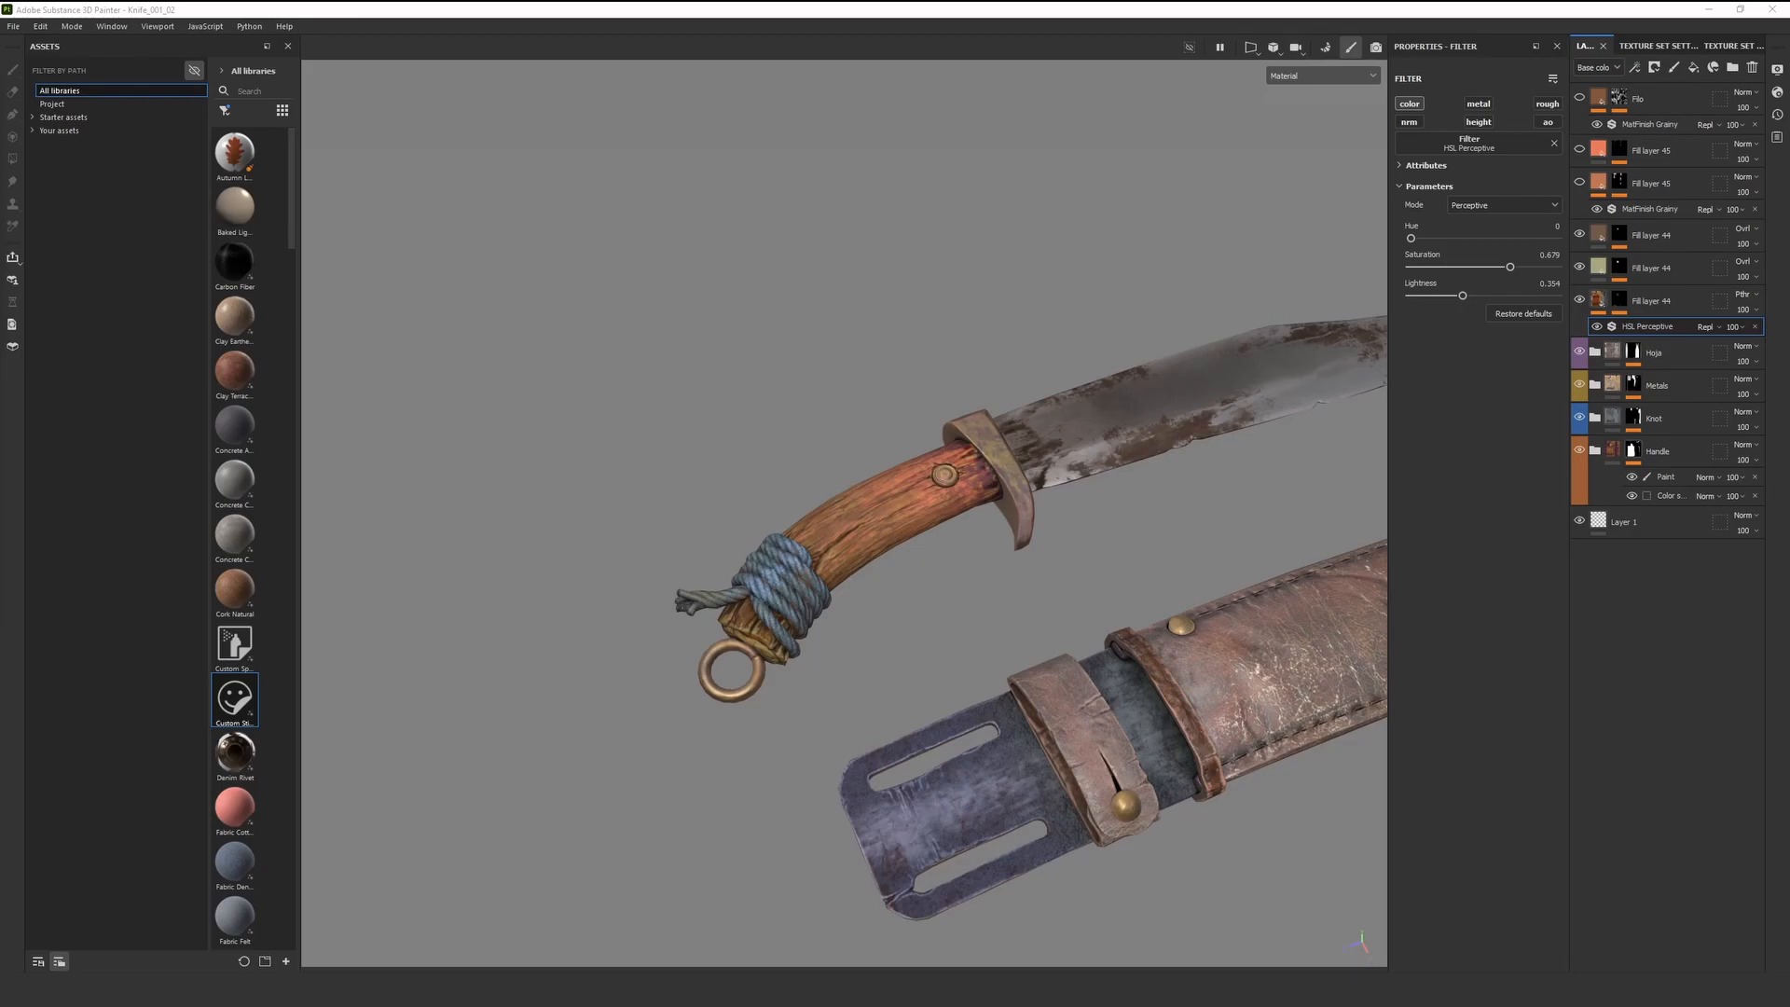
alt+drag(835, 383, 924, 445)
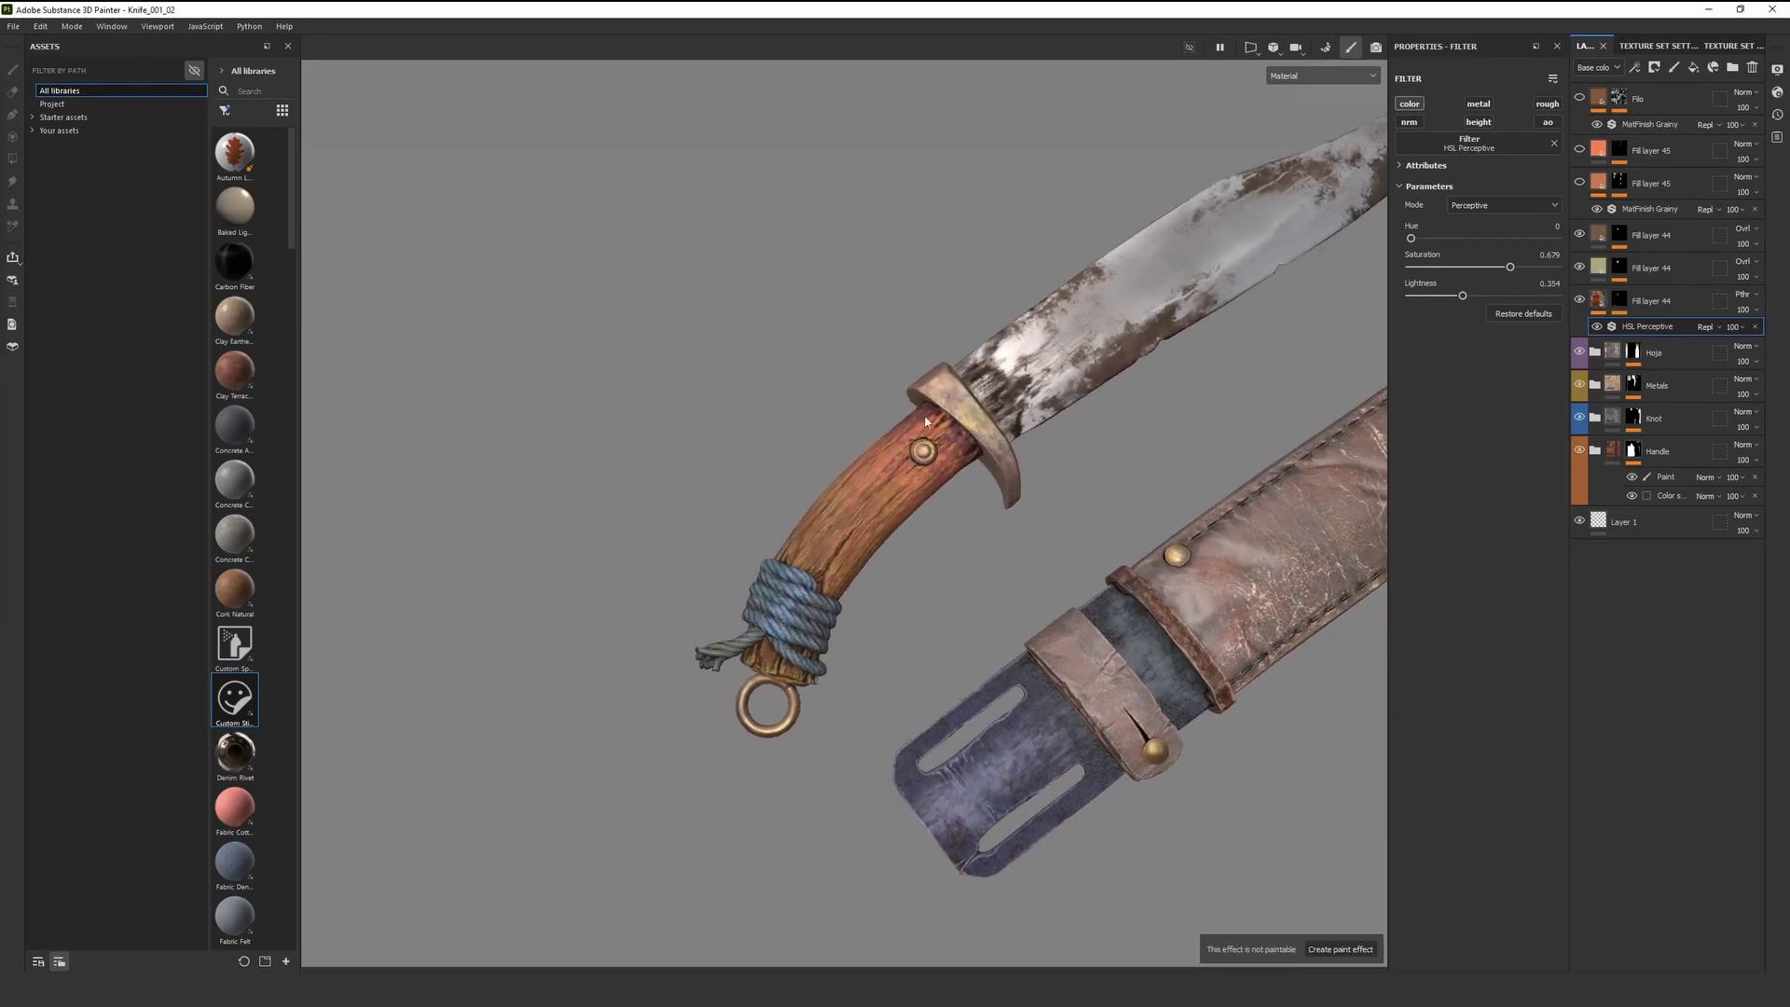
Examine the knife's metal guard and handle from several angles and distances
alt+drag(1006, 530, 952, 457)
alt+middle_drag(953, 457, 785, 545)
scroll(785, 544, up, 4)
alt+drag(541, 466, 718, 435)
alt+middle_drag(718, 434, 811, 529)
alt+drag(811, 531, 820, 474)
scroll(804, 522, down, 2)
alt+middle_drag(779, 461, 754, 516)
scroll(754, 515, down, 3)
scroll(754, 515, up, 4)
Inspect the guard up close where it meets the handle pin, wood grain and rusted blade
alt+drag(760, 518, 908, 587)
alt+middle_drag(908, 587, 922, 559)
scroll(922, 559, up, 3)
scroll(921, 559, up, 3)
alt+drag(922, 559, 876, 508)
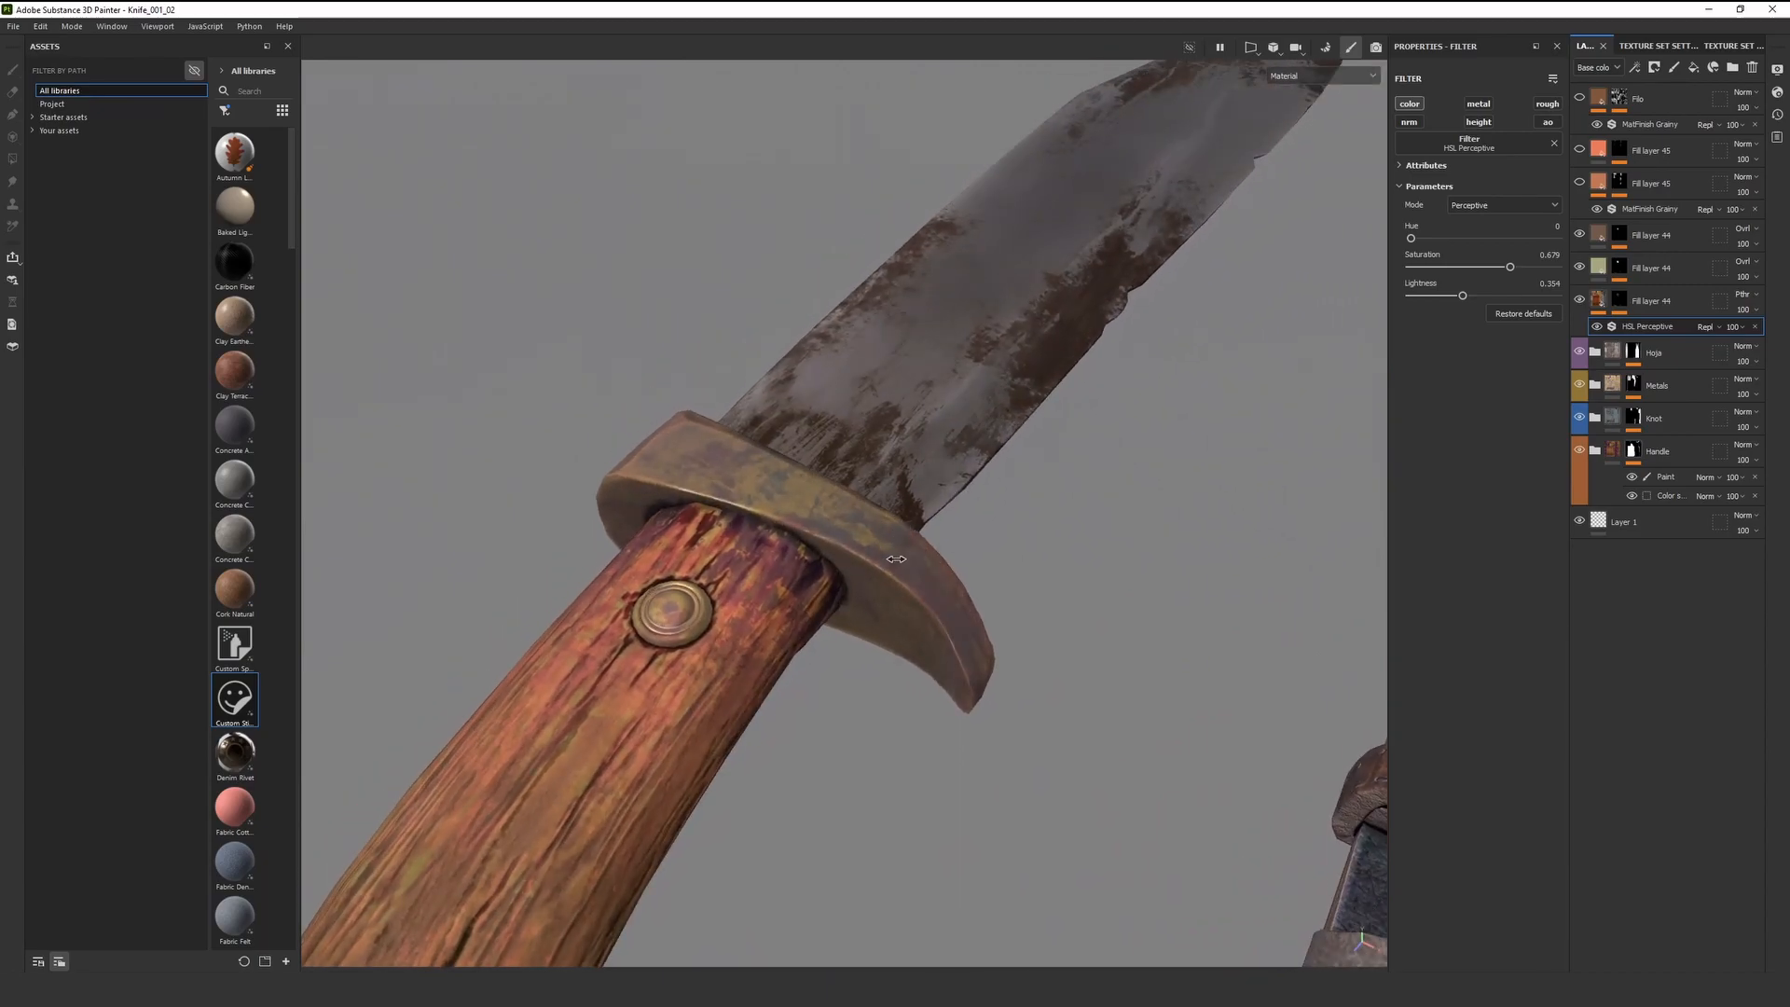
scroll(867, 550, down, 4)
alt+drag(861, 569, 896, 641)
alt+drag(948, 569, 942, 659)
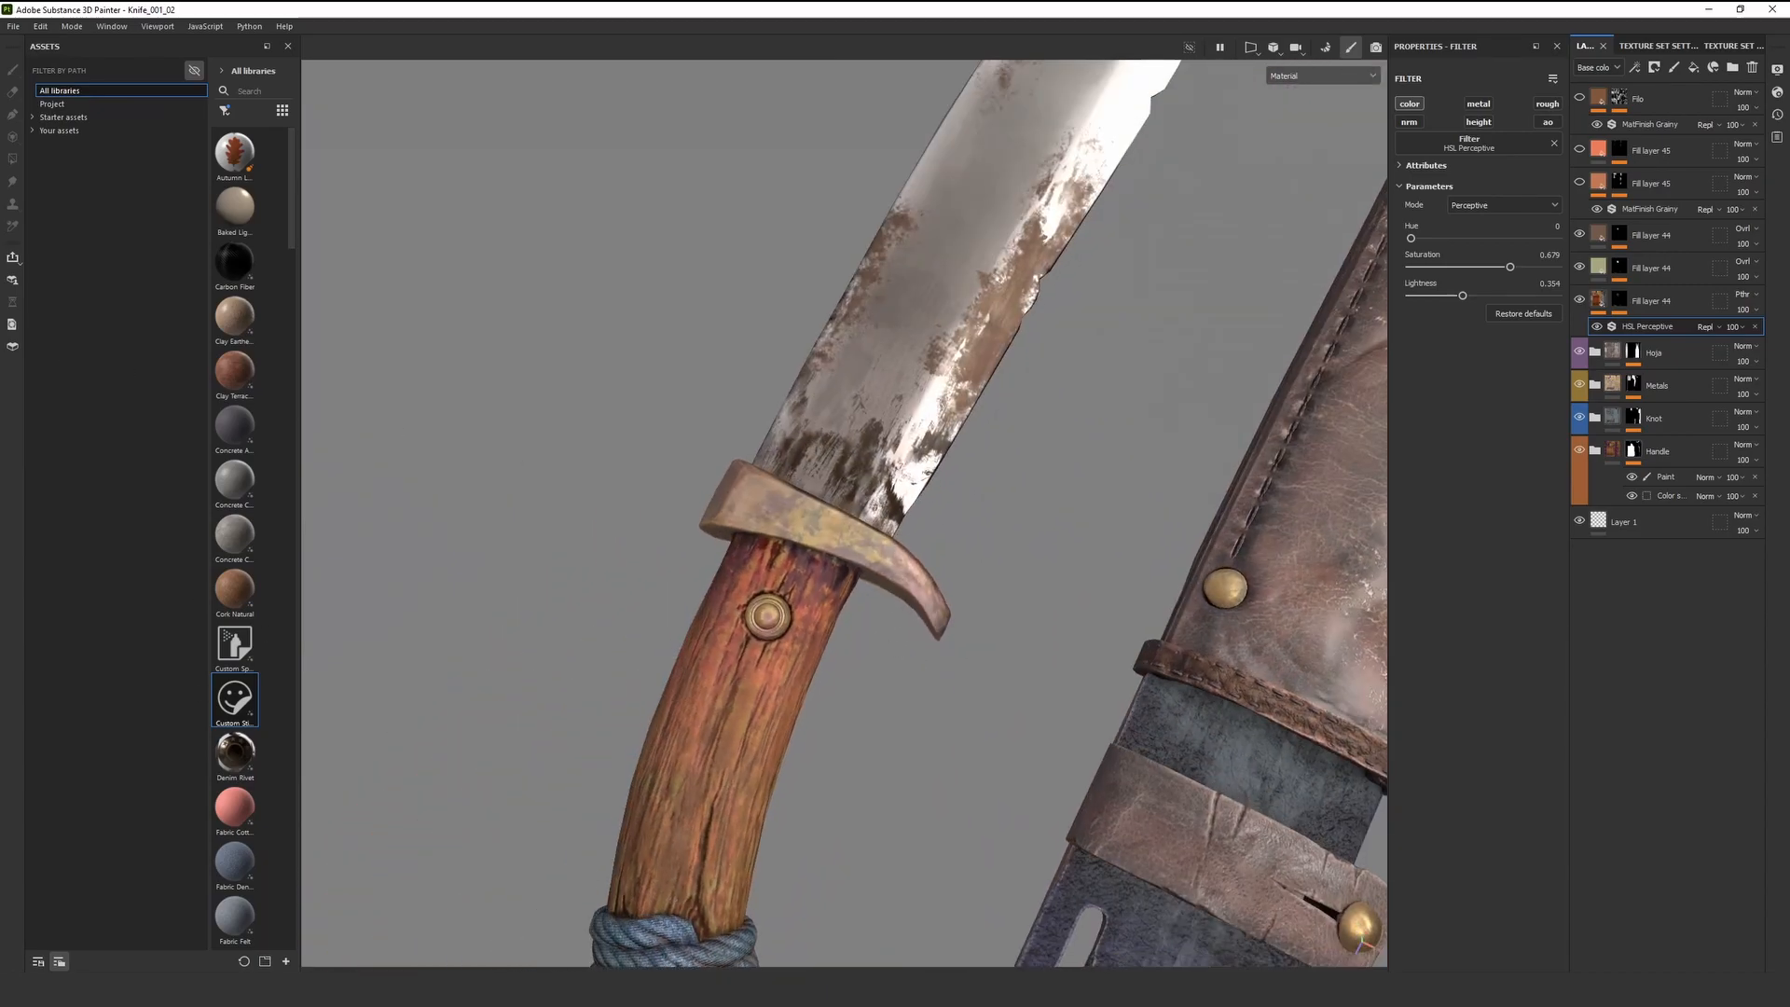
Bring up the reference board always on top, shrink its window beside the model, and zoom in on the concept knife's guard
click(475, 988)
key(ctrl+shift+a)
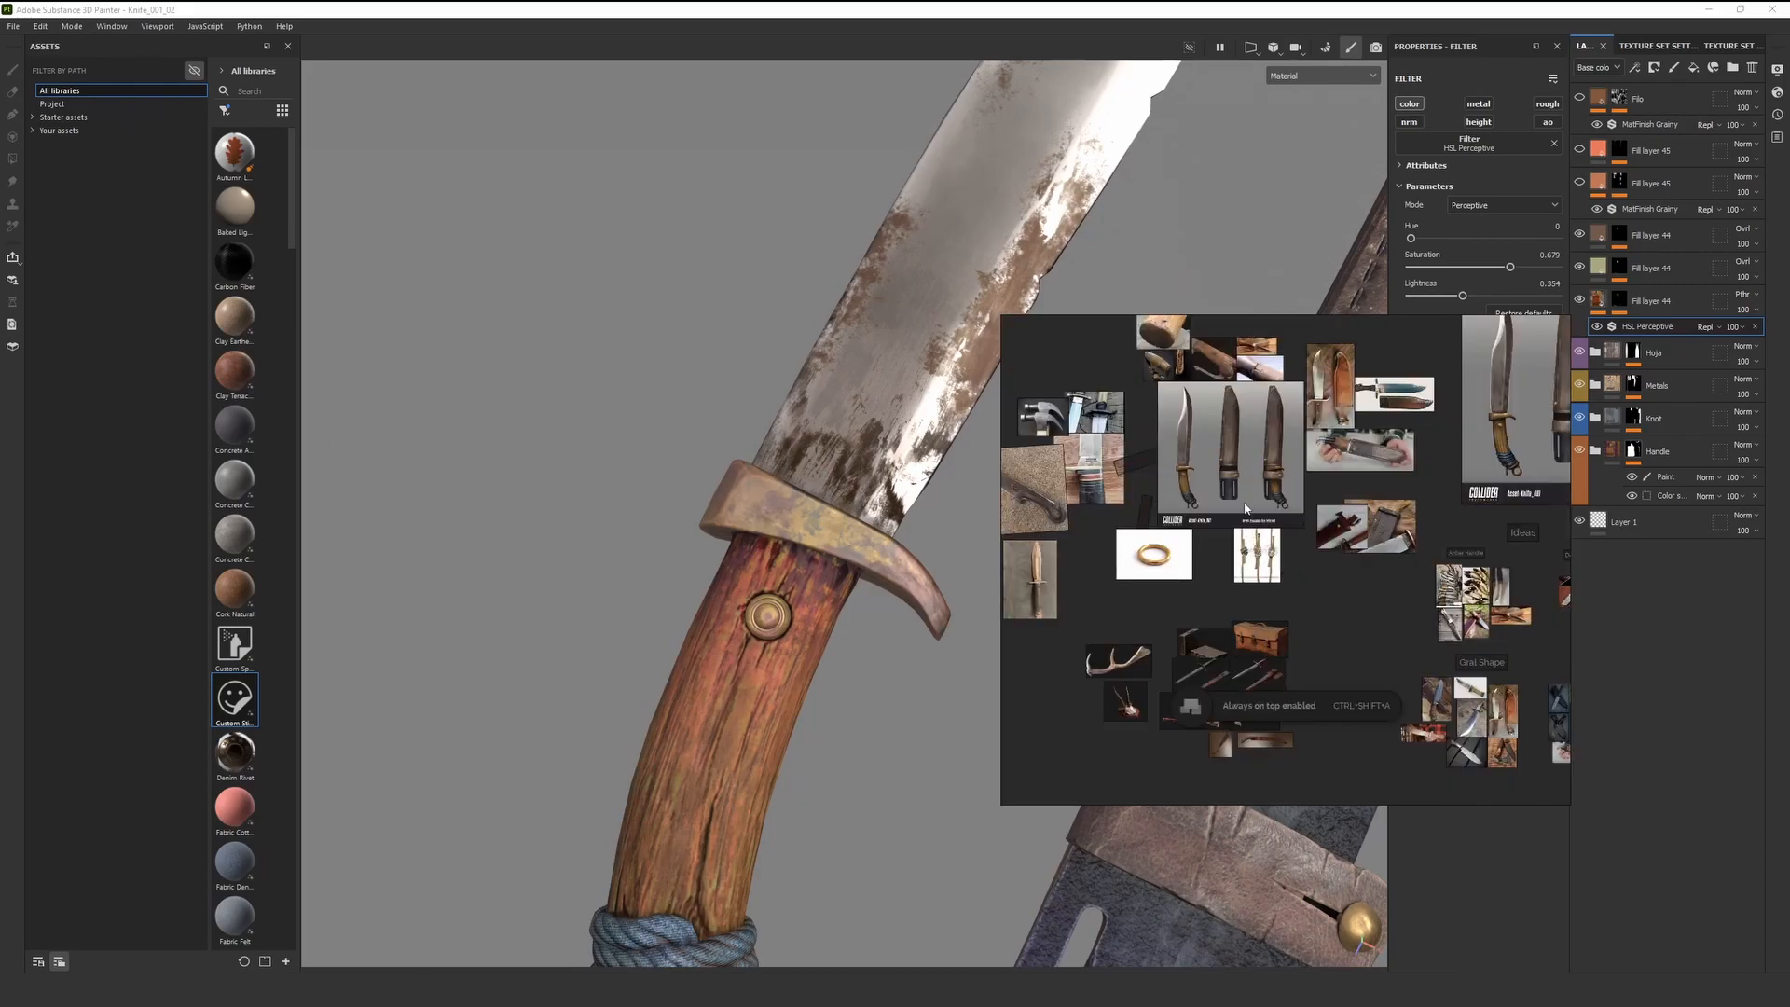
scroll(1209, 442, up, 6)
right_drag(1273, 481, 631, 286)
drag(852, 554, 657, 467)
scroll(432, 333, up, 4)
scroll(433, 336, up, 3)
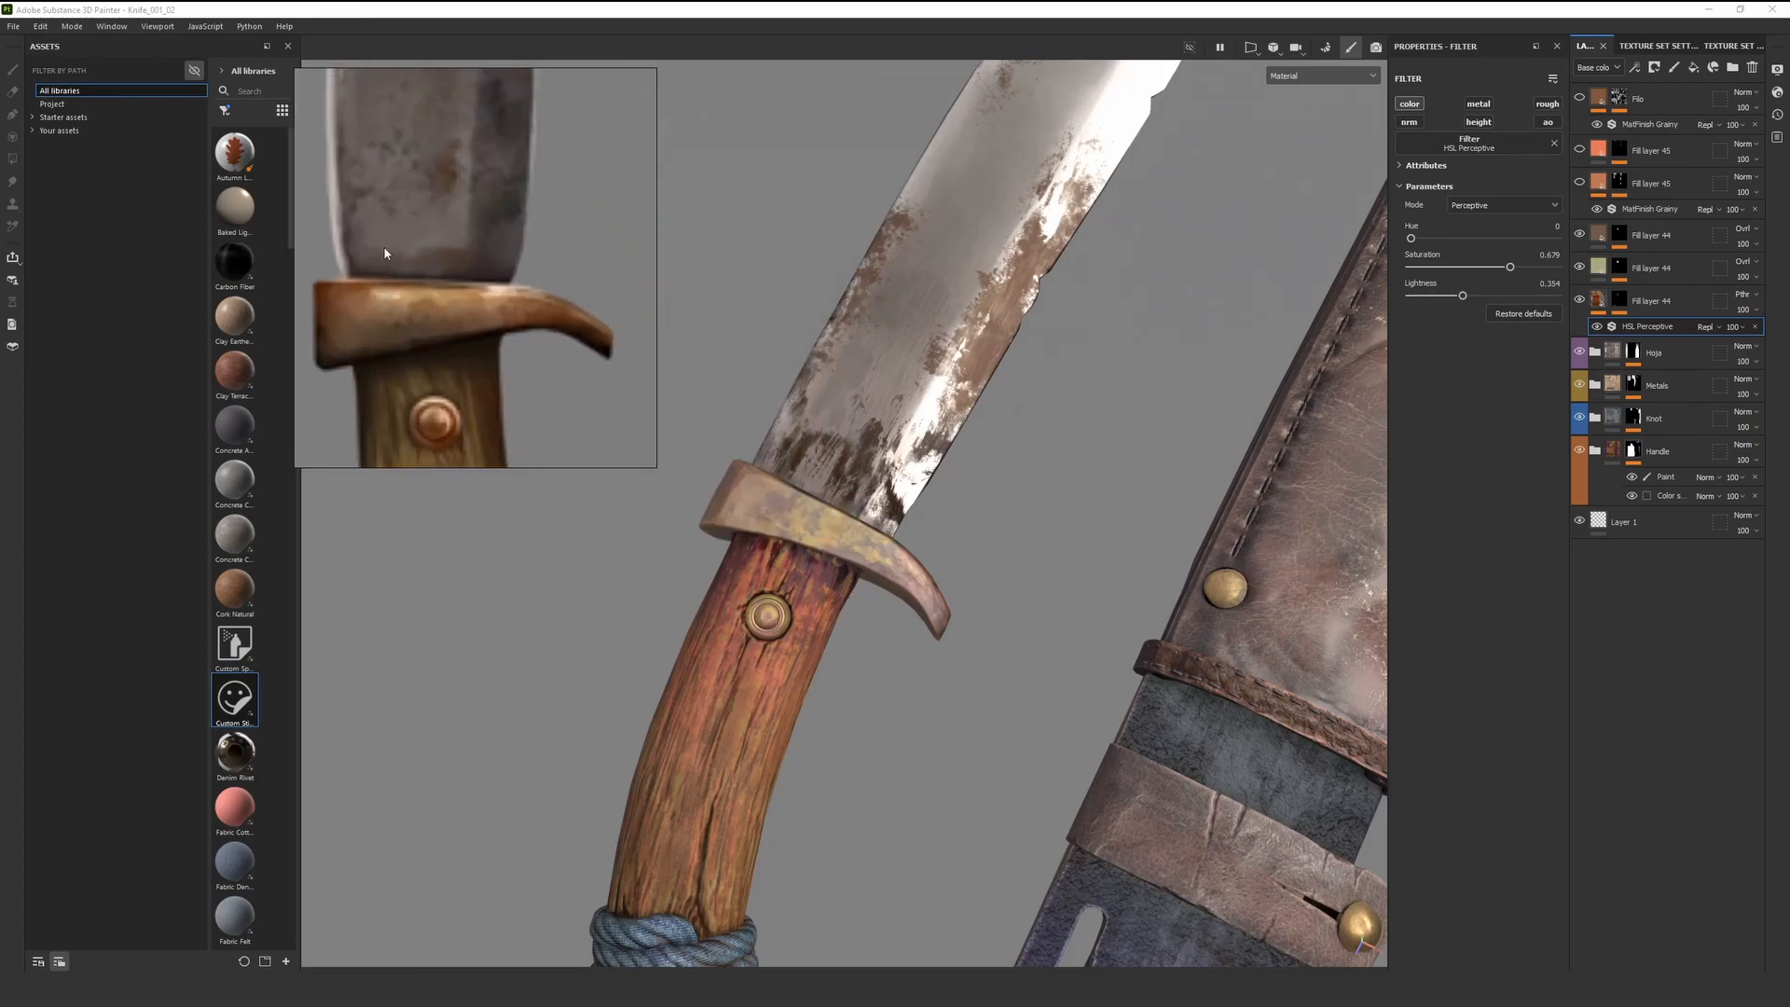
Compare the textured guard and handle with the reference painting from an upright and a tilted view
click(960, 605)
scroll(1025, 596, down, 3)
mouse_move(960, 606)
alt+mouse_down()
mouse_move(1026, 596)
mouse_move(971, 546)
mouse_move(1014, 537)
mouse_move(976, 555)
mouse_move(992, 514)
mouse_move(974, 597)
alt+mouse_up()
scroll(1007, 560, up, 3)
scroll(979, 559, down, 3)
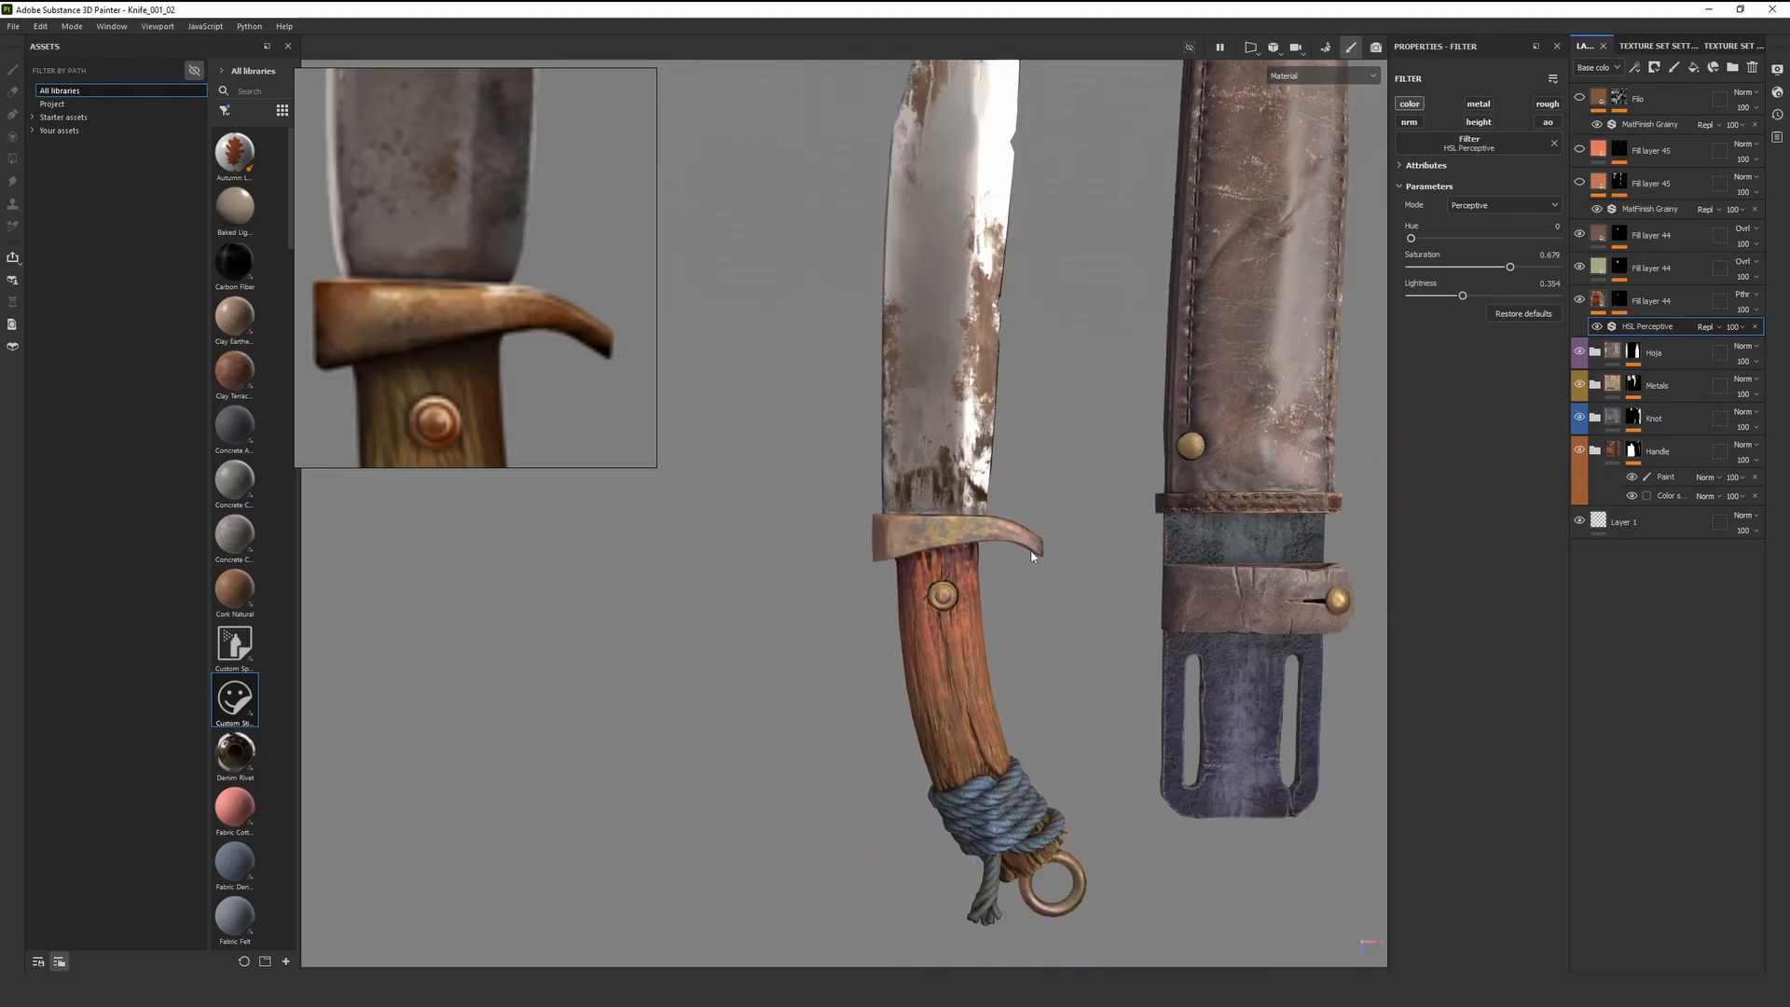
alt+middle_drag(978, 559, 925, 529)
scroll(909, 527, up, 2)
mouse_move(902, 528)
alt+mouse_down()
mouse_move(784, 514)
mouse_move(926, 508)
alt+mouse_up()
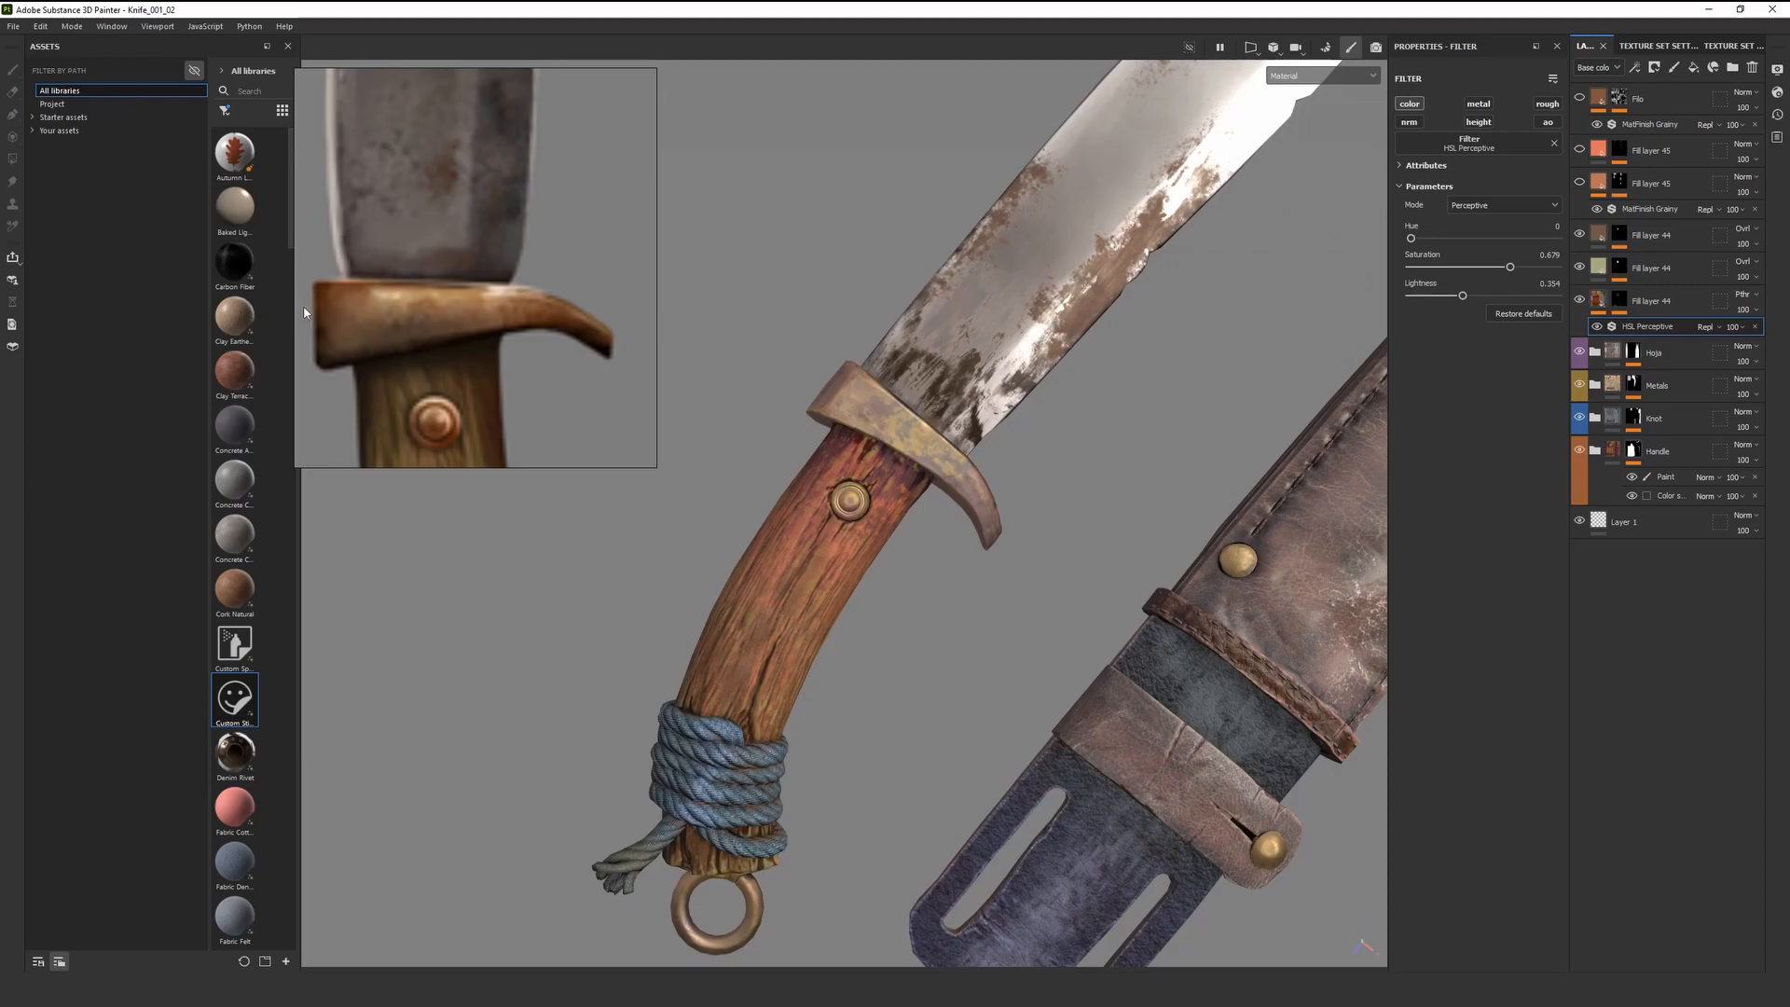
Reframe the reference painting around the guard, pin and upper handle, and bring the model's guard closer for comparison
scroll(402, 285, down, 3)
scroll(359, 242, up, 3)
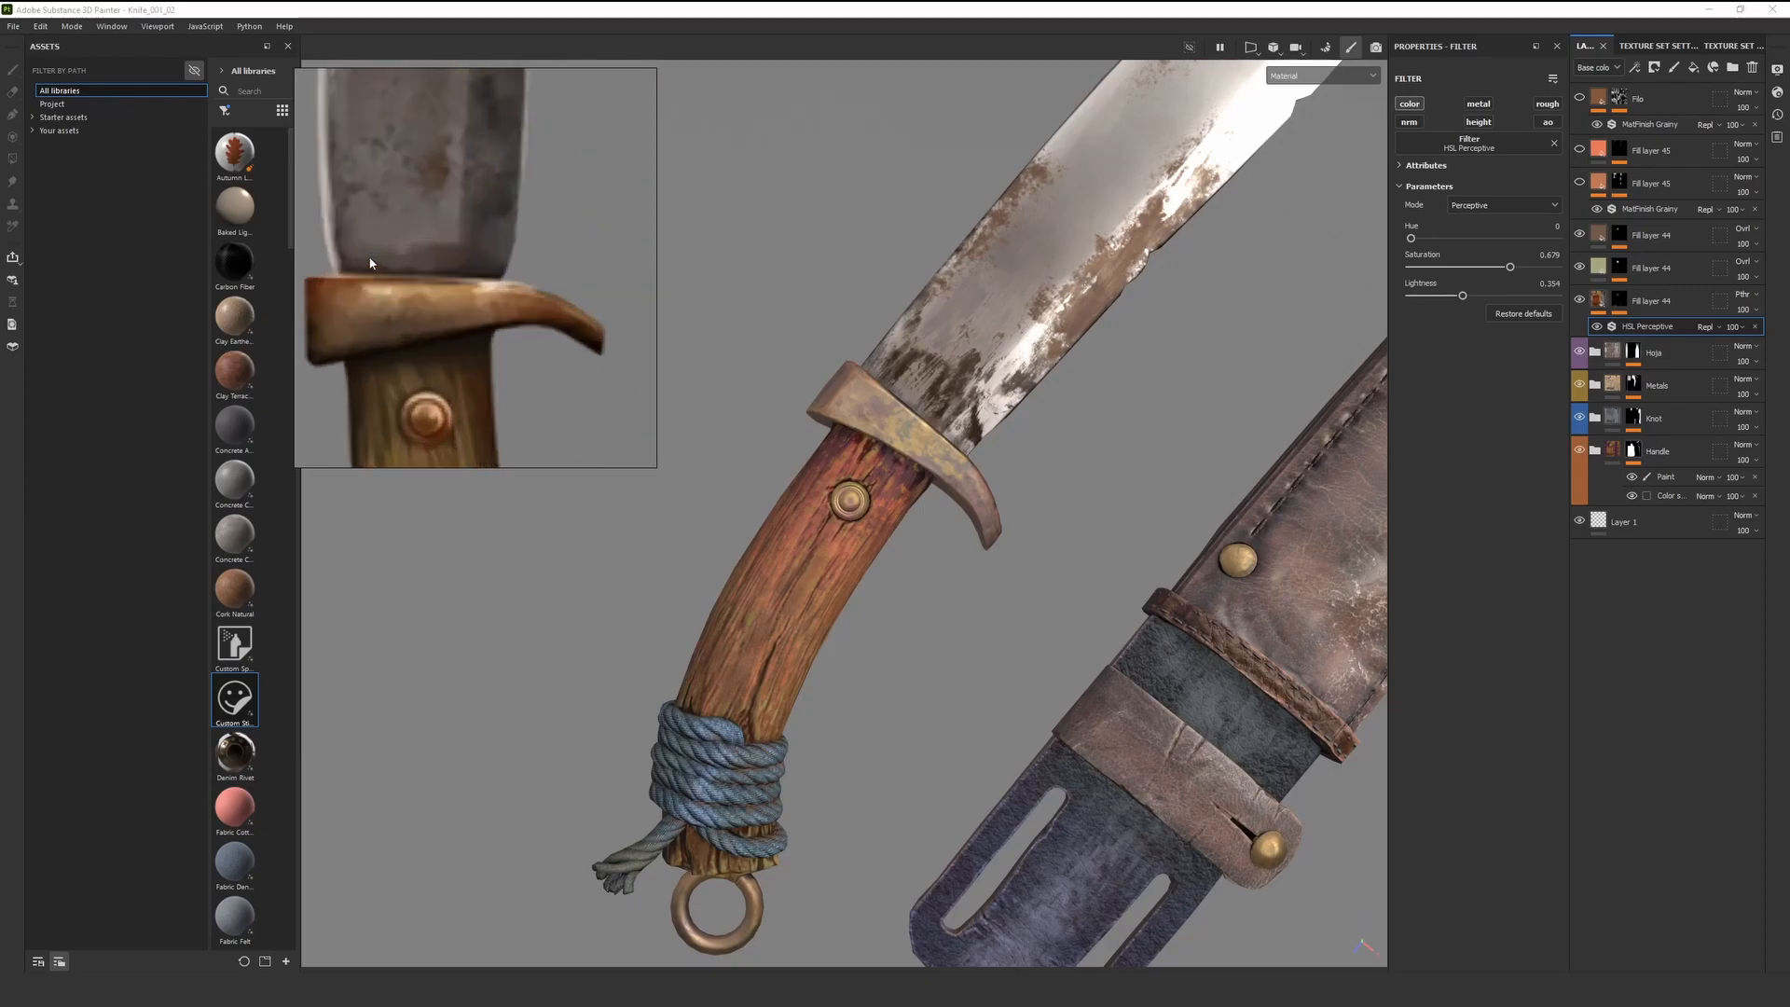
scroll(373, 242, down, 1)
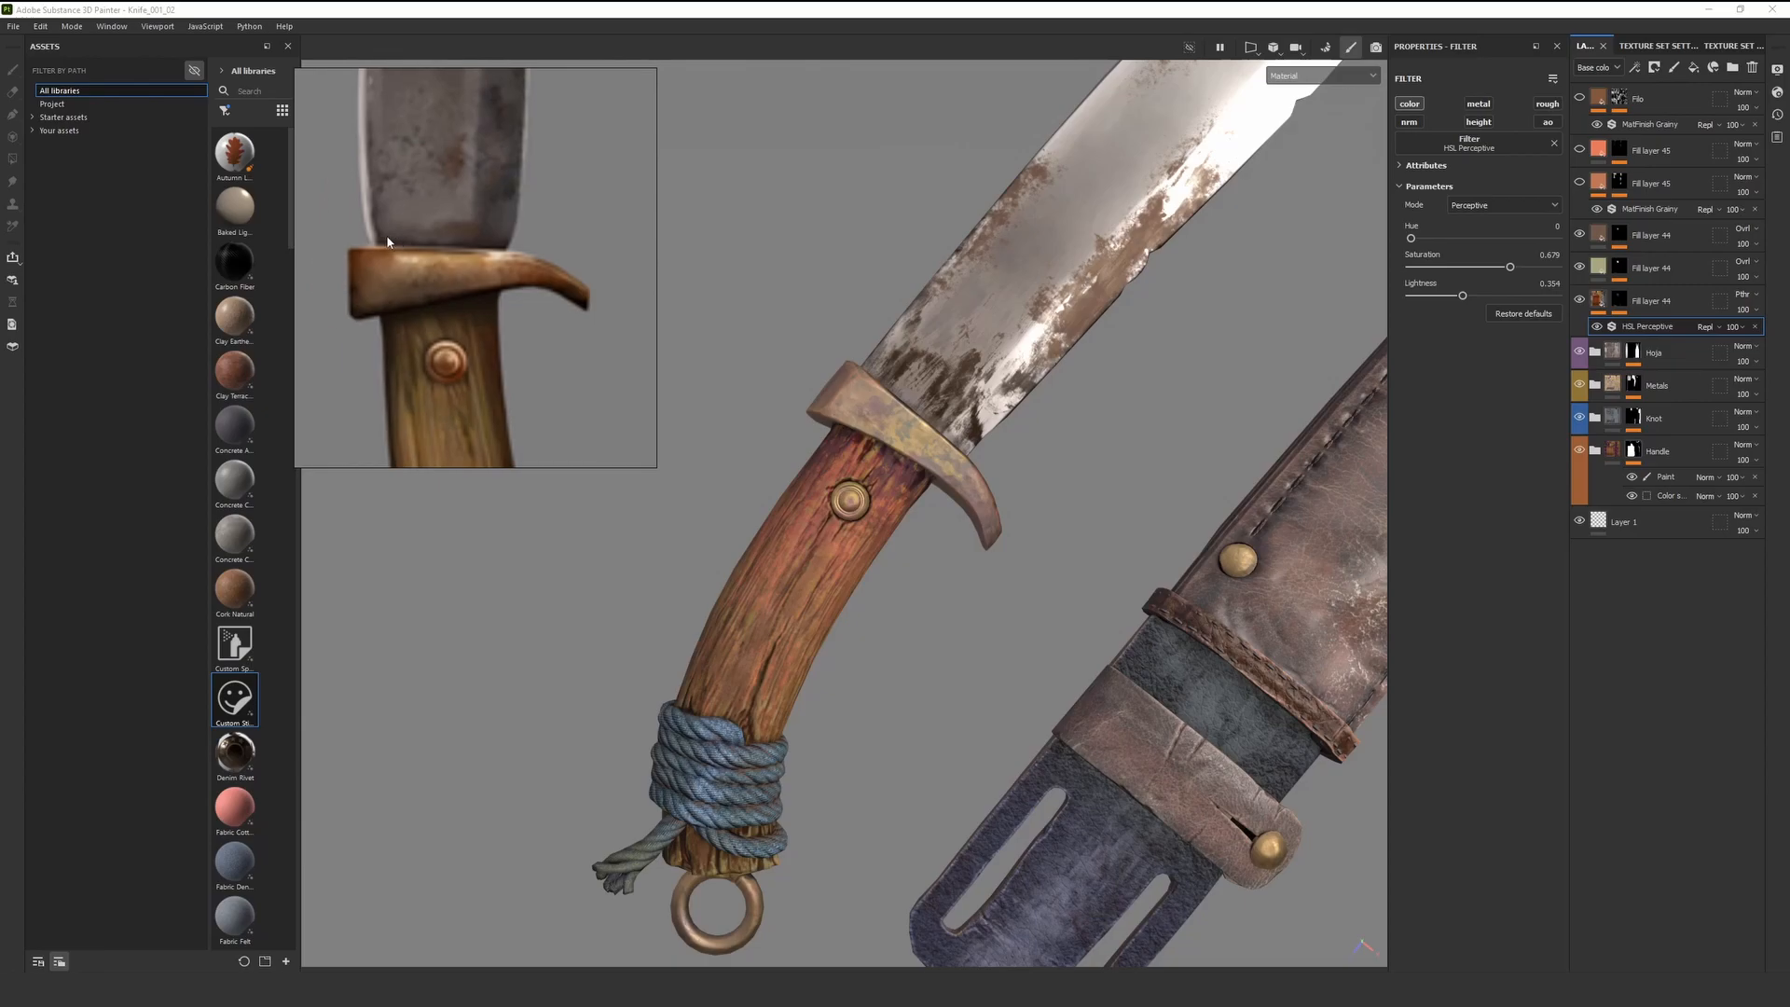
scroll(1026, 438, up, 3)
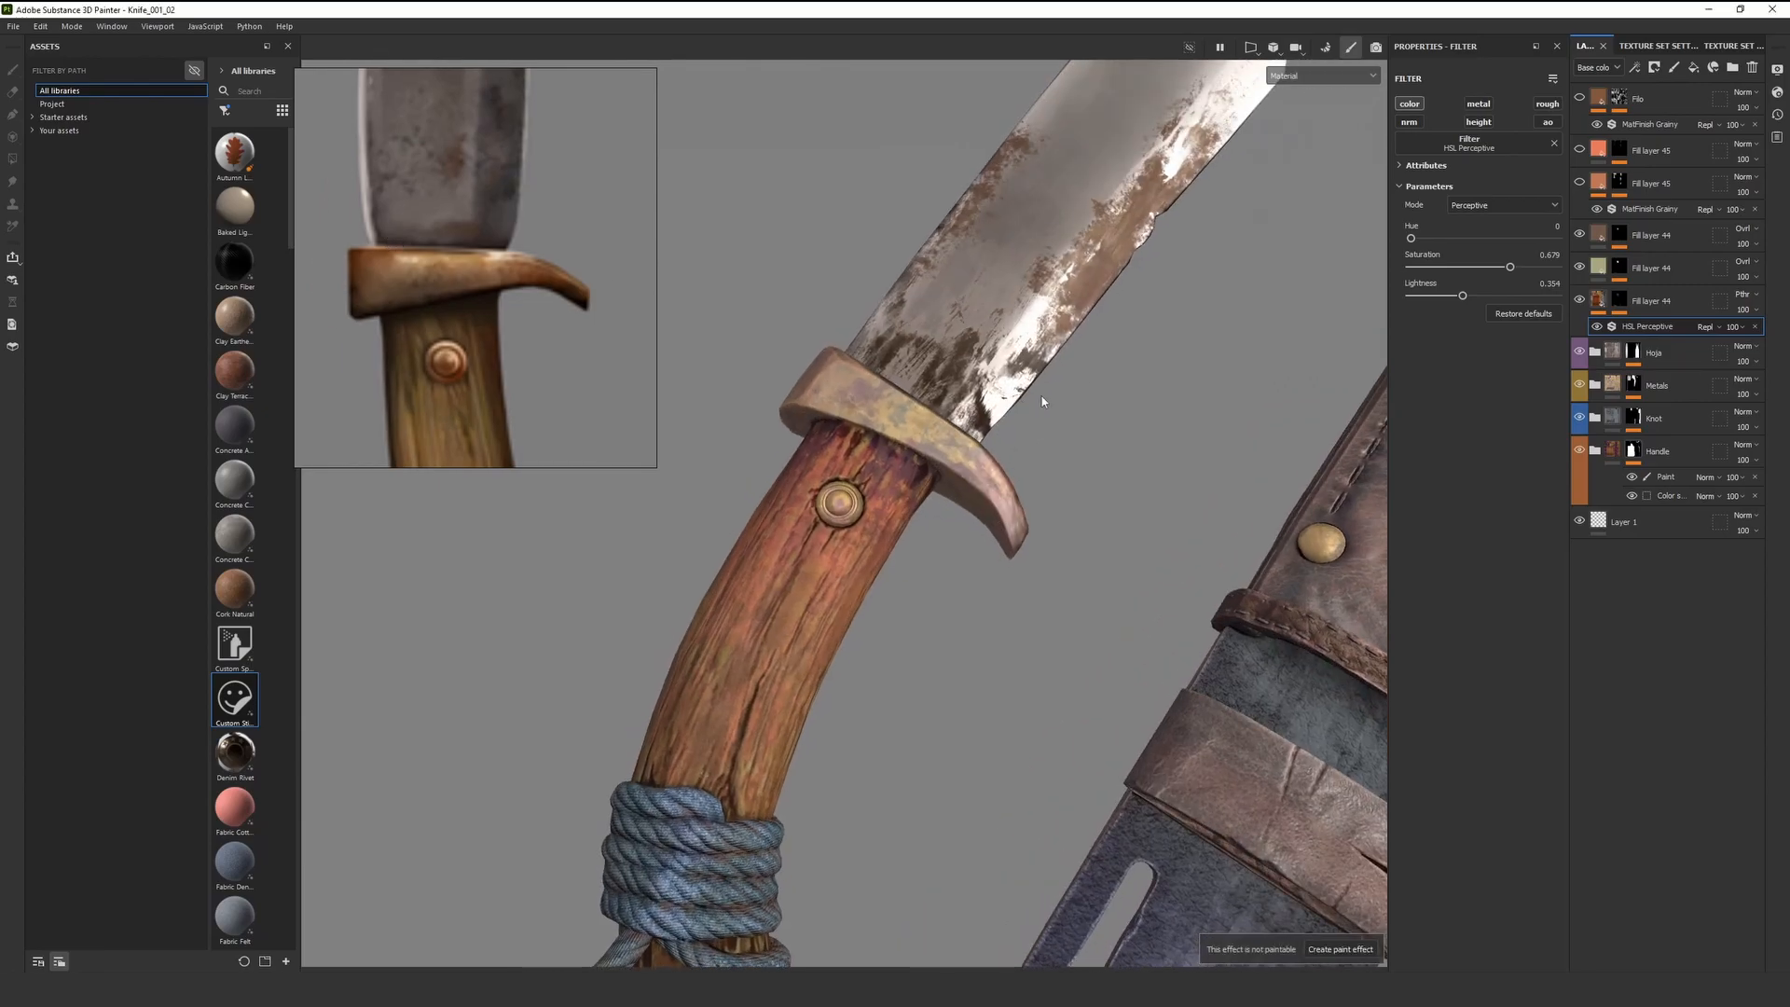
Compare the guard with the reference while the uppermost orange Fill layer 45 is temporarily shown
click(1579, 150)
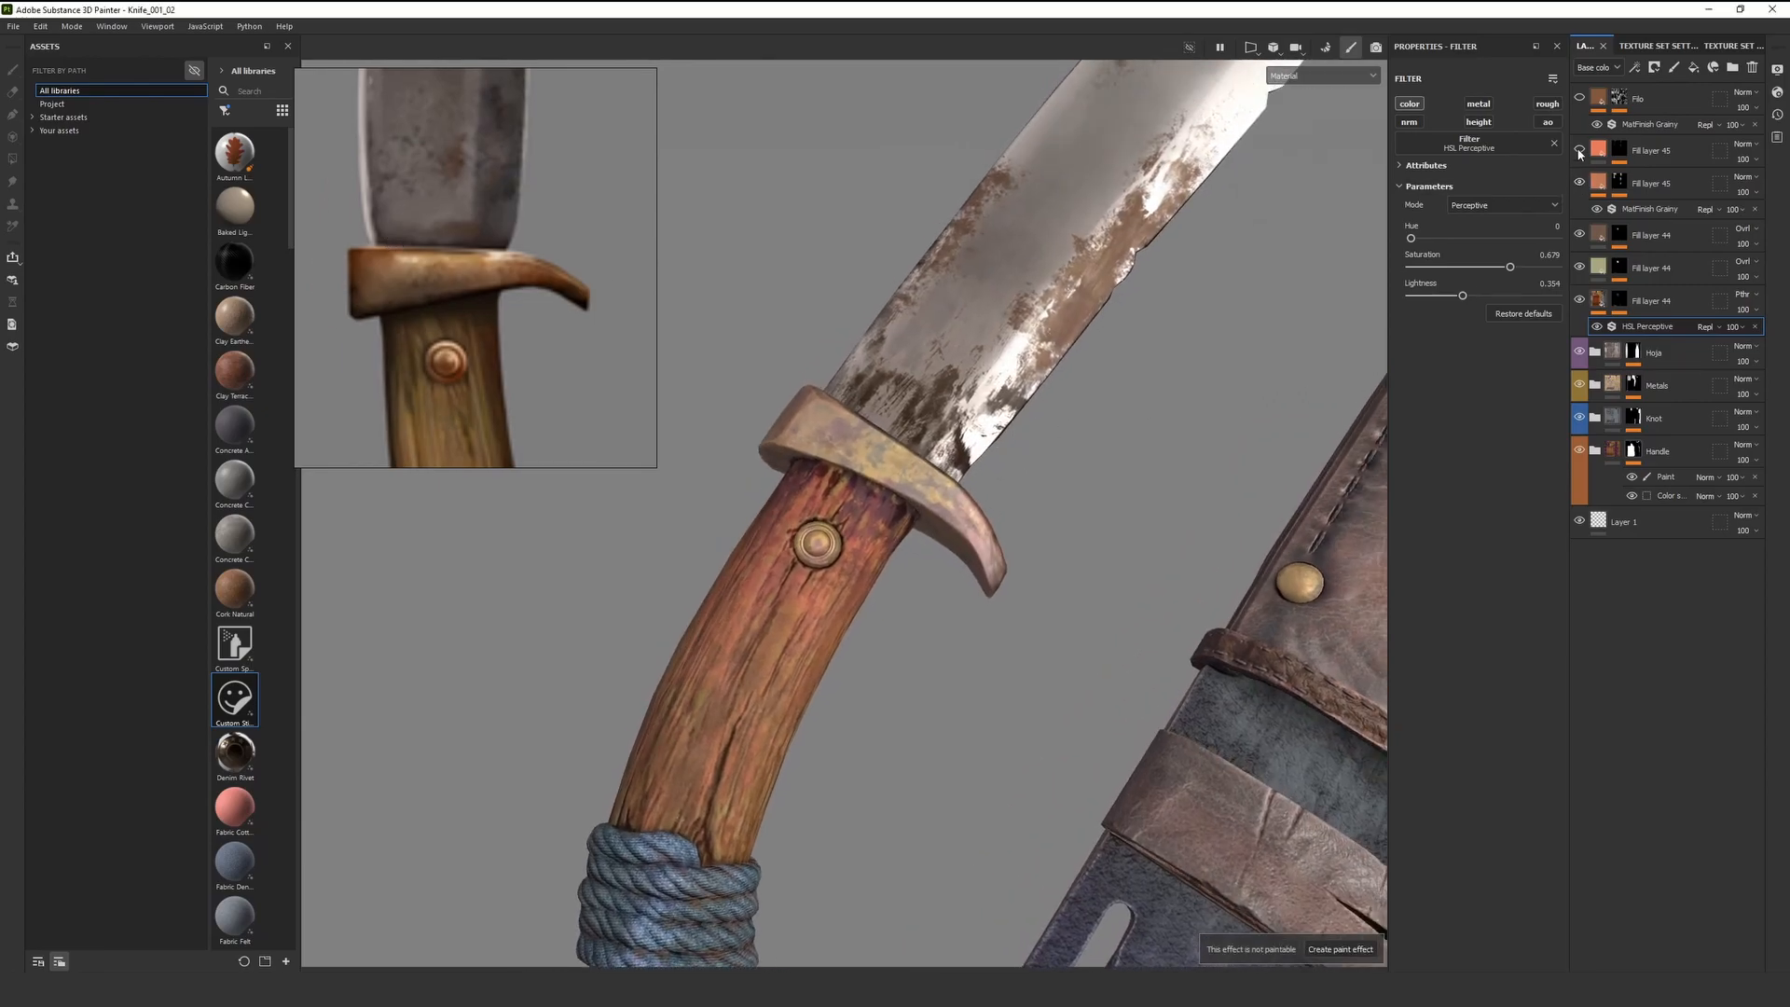
scroll(970, 487, down, 5)
alt+drag(970, 486, 917, 488)
scroll(917, 486, up, 2)
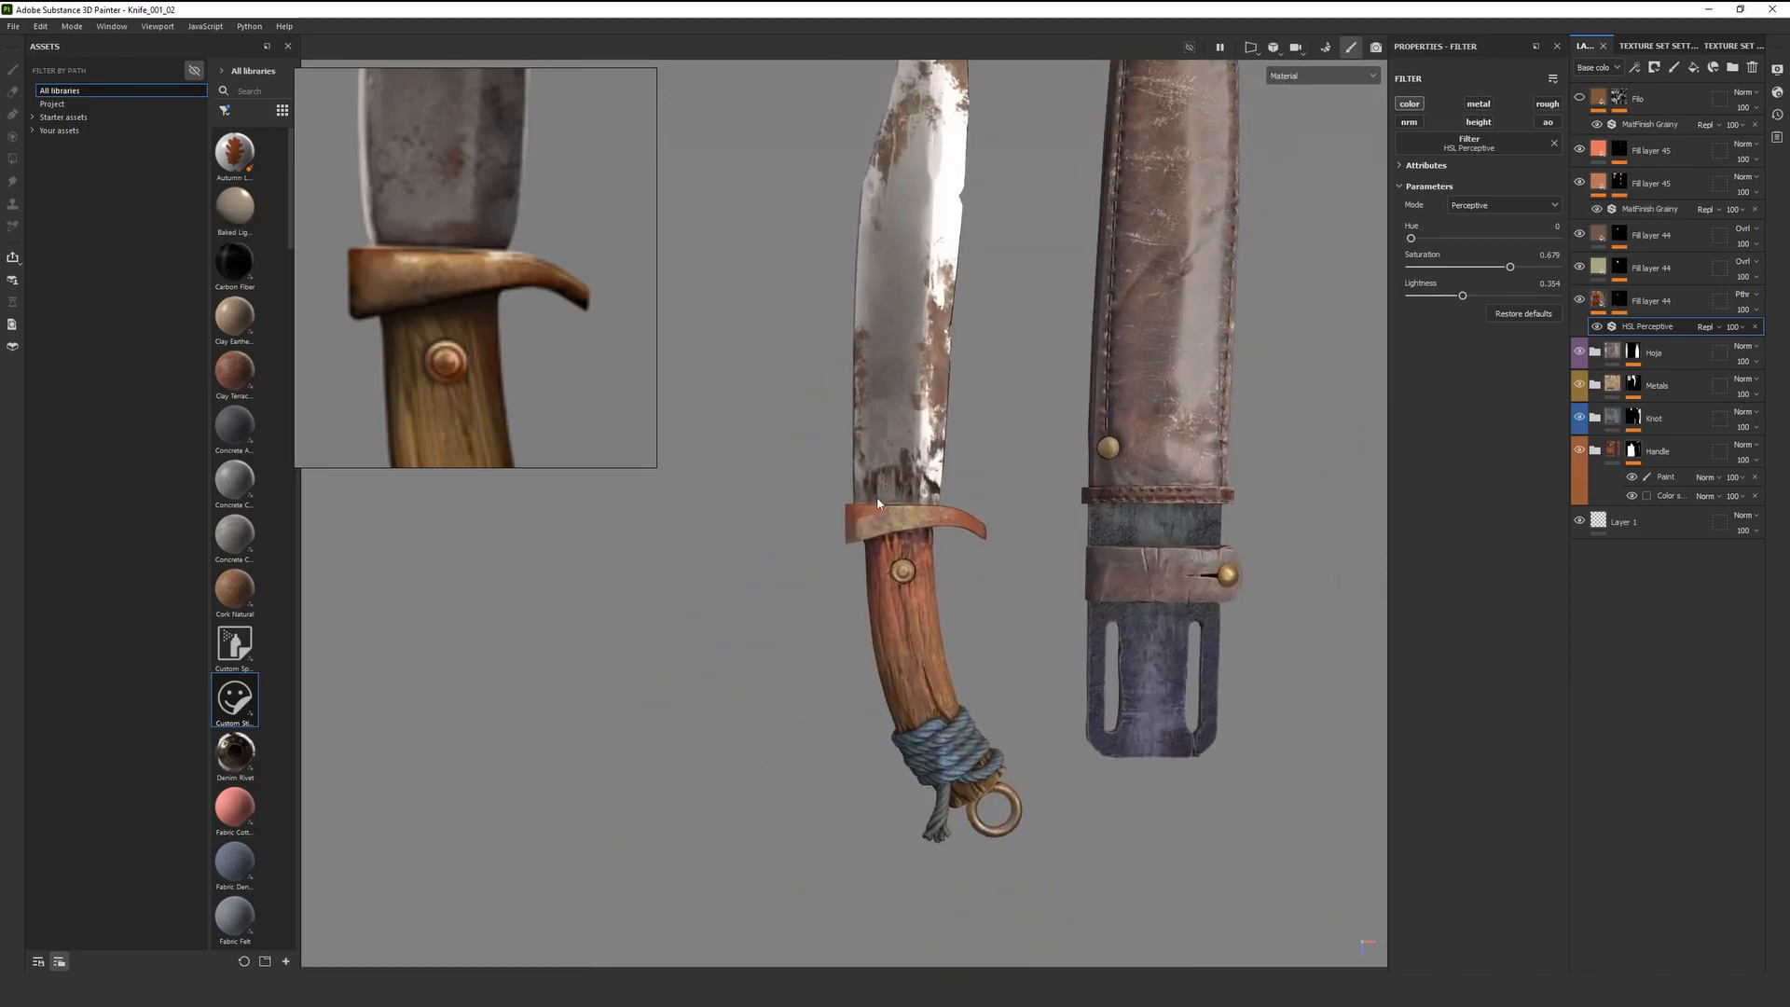
scroll(900, 528, up, 1)
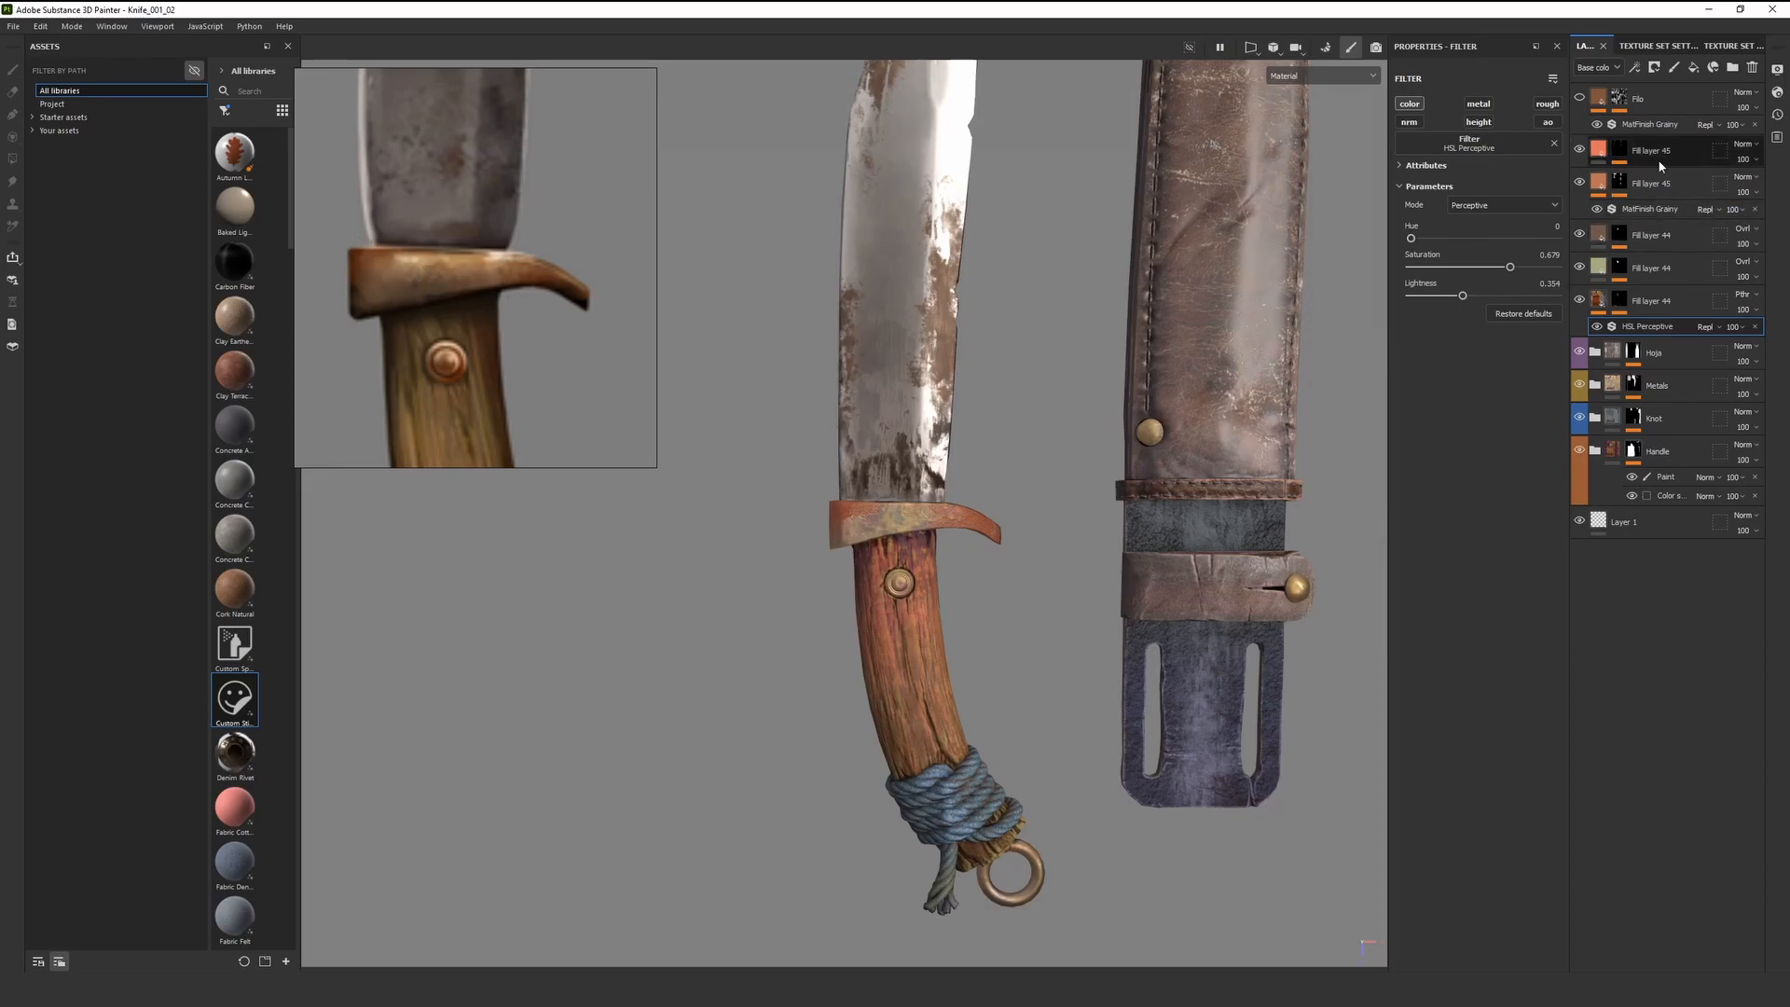
scroll(981, 542, up, 2)
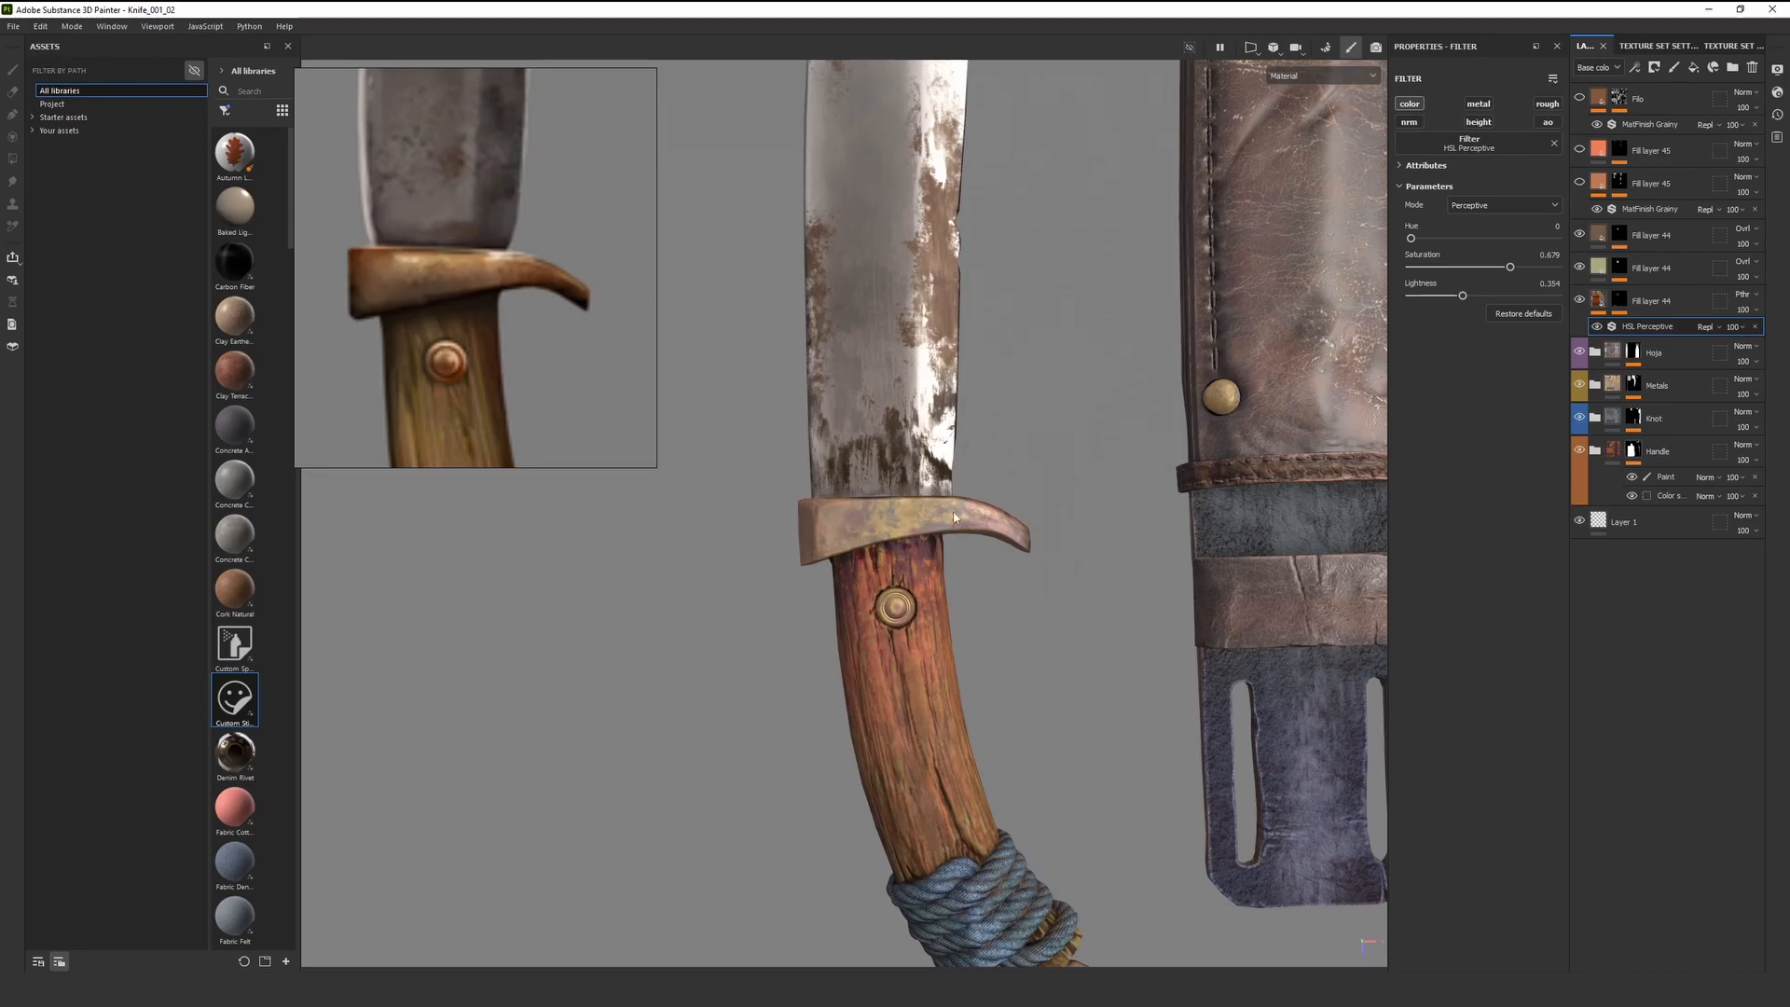
Examine the guard's original brass coloring against the reference from tilted angles and varying distances
alt+drag(1010, 527, 982, 549)
alt+drag(896, 511, 817, 499)
scroll(839, 503, down, 3)
mouse_move(894, 524)
alt+middle_down()
mouse_move(916, 516)
mouse_move(892, 520)
alt+middle_up()
scroll(890, 536, up, 3)
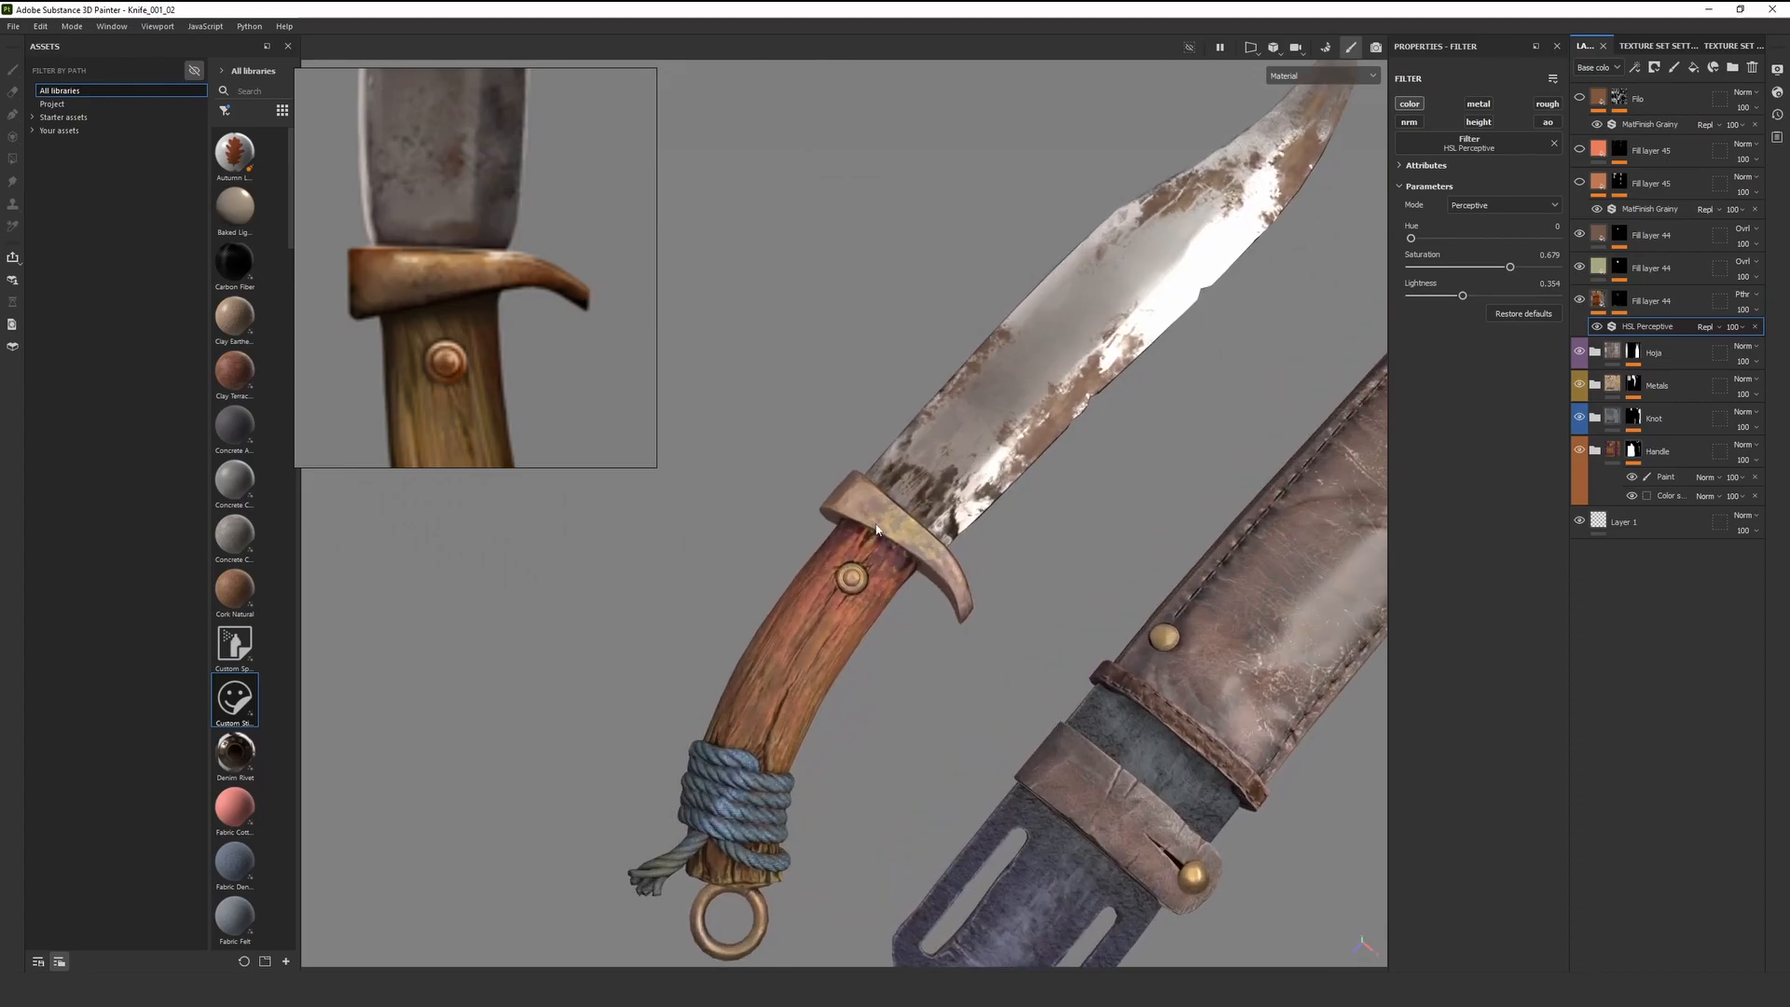
scroll(873, 535, up, 3)
scroll(874, 537, down, 5)
scroll(874, 537, up, 3)
Review the guard, blade and handle from a low angle under rotated environment lighting
alt+drag(875, 537, 827, 451)
shift+right_drag(826, 451, 855, 515)
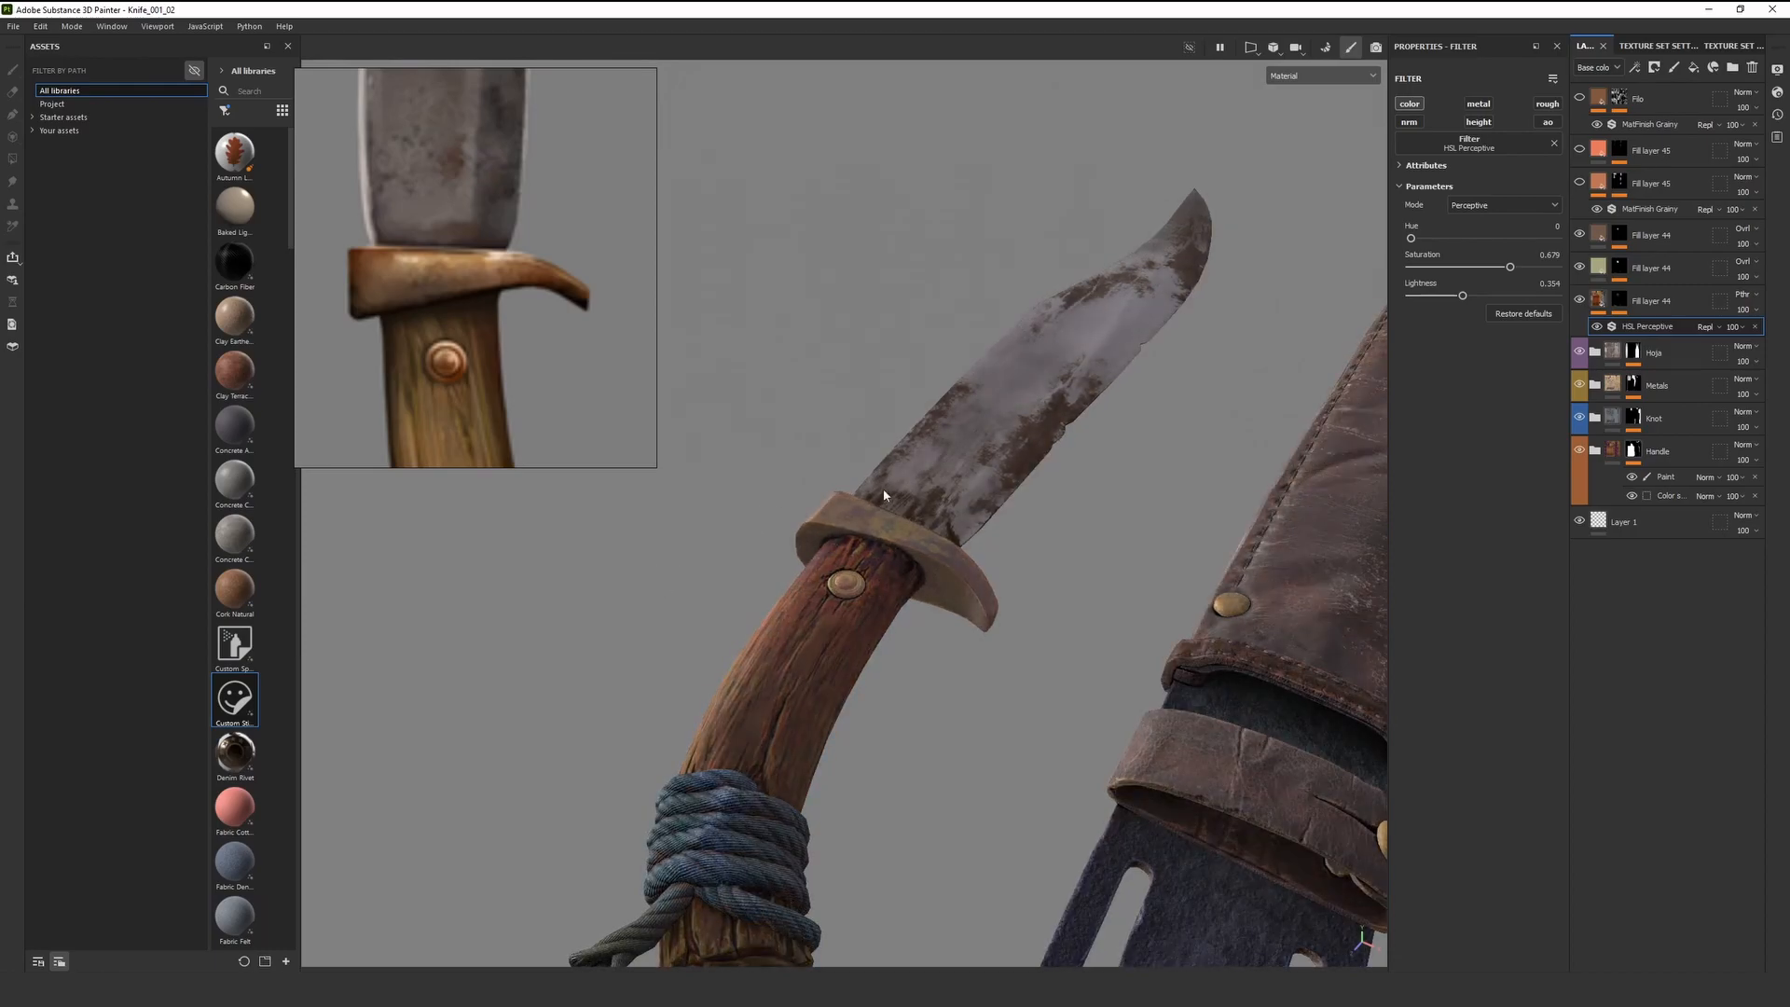
alt+drag(854, 515, 755, 608)
shift+right_drag(839, 612, 939, 603)
alt+drag(939, 603, 933, 604)
shift+right_drag(932, 604, 988, 604)
alt+drag(969, 604, 868, 555)
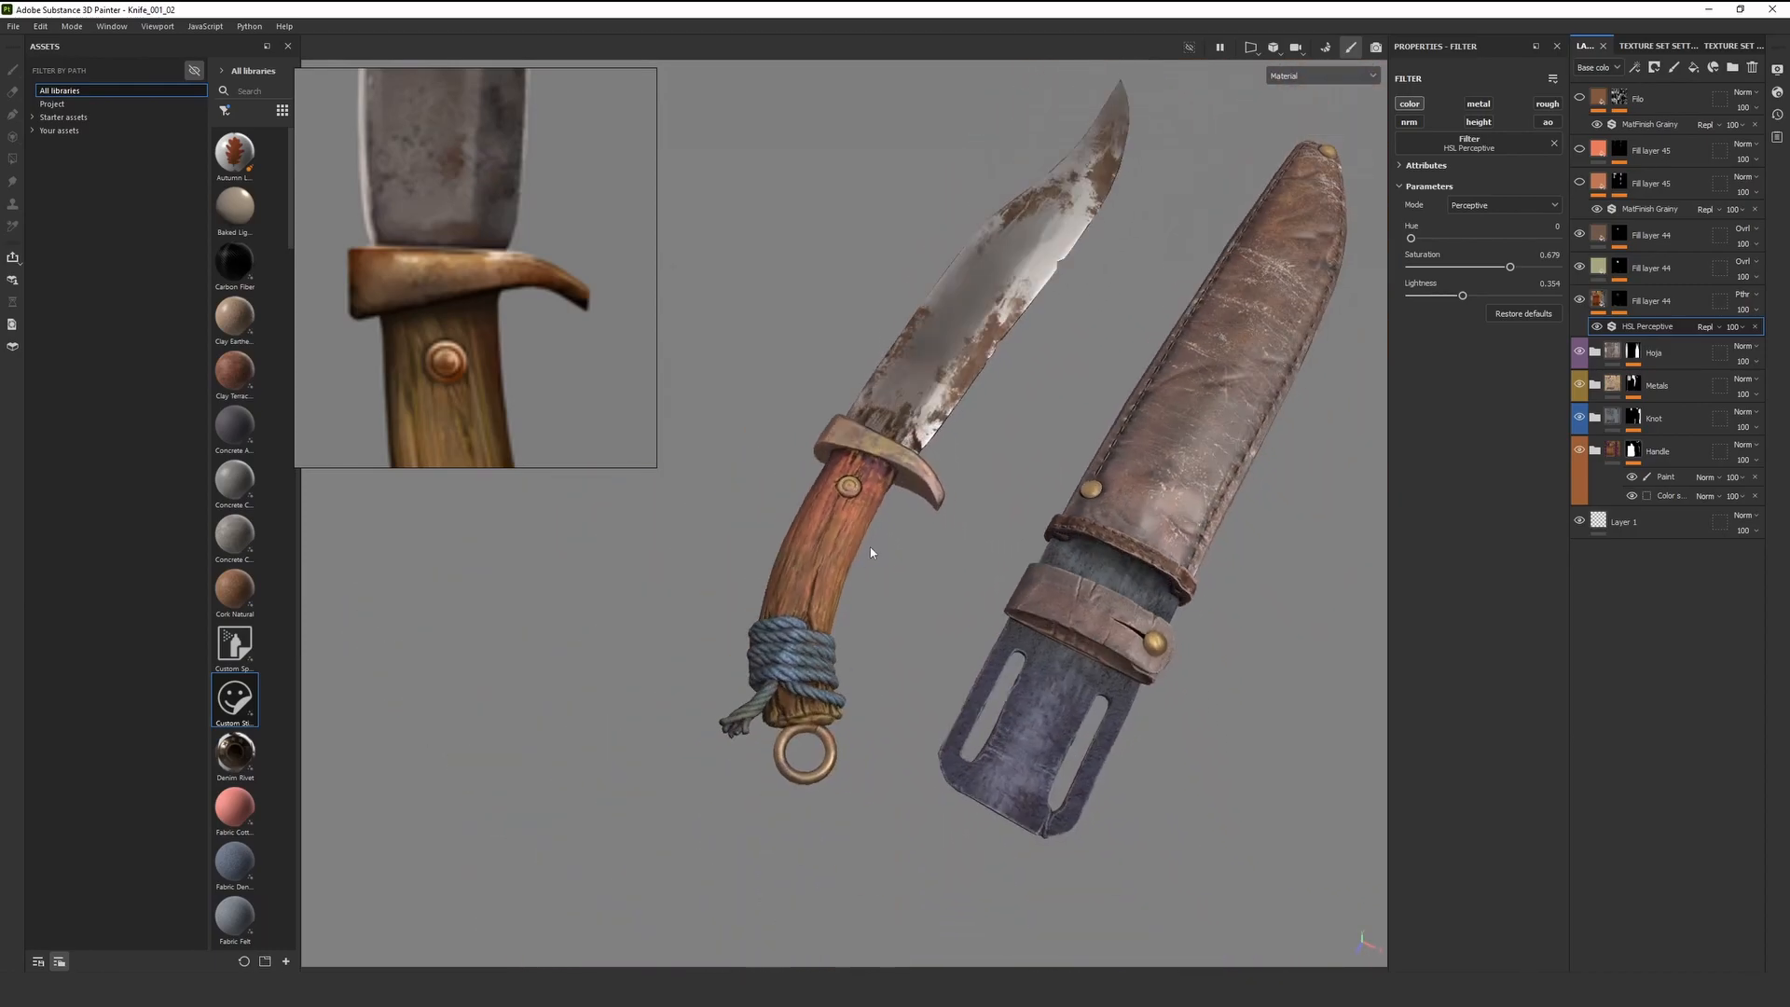
Compare the guard and upper handle close up and from afar under changing light, next to the reference painting
scroll(869, 556, up, 5)
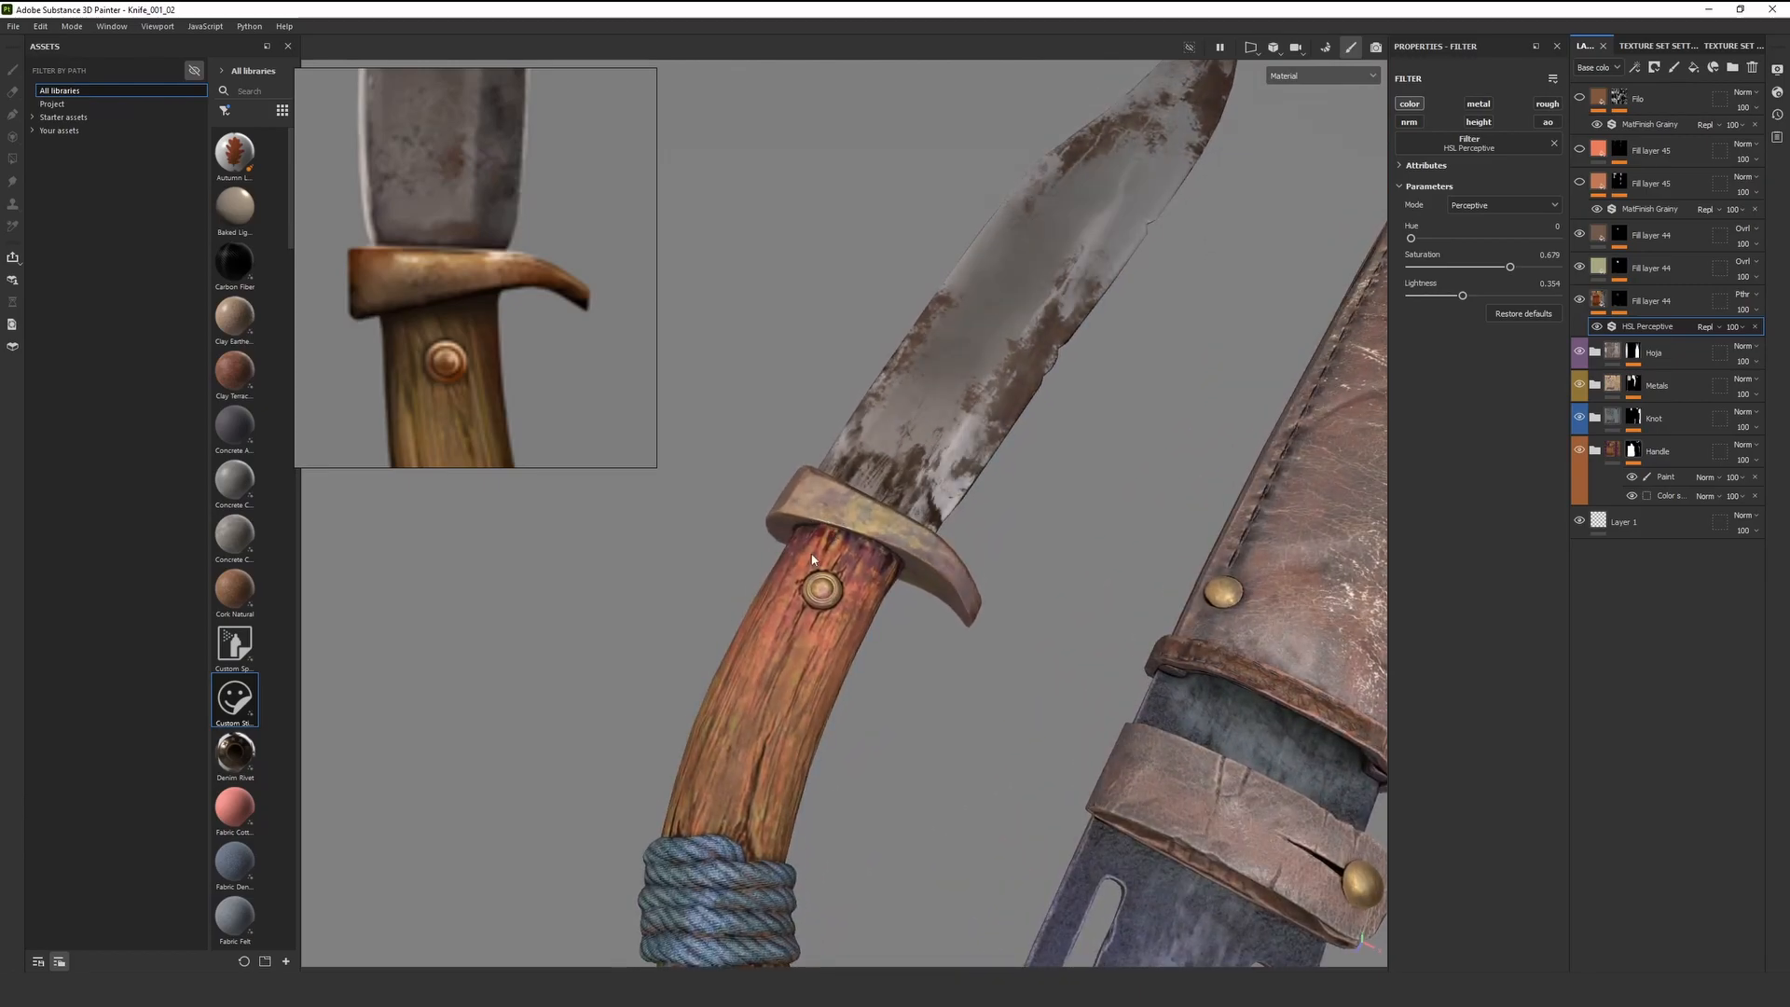
scroll(812, 560, down, 5)
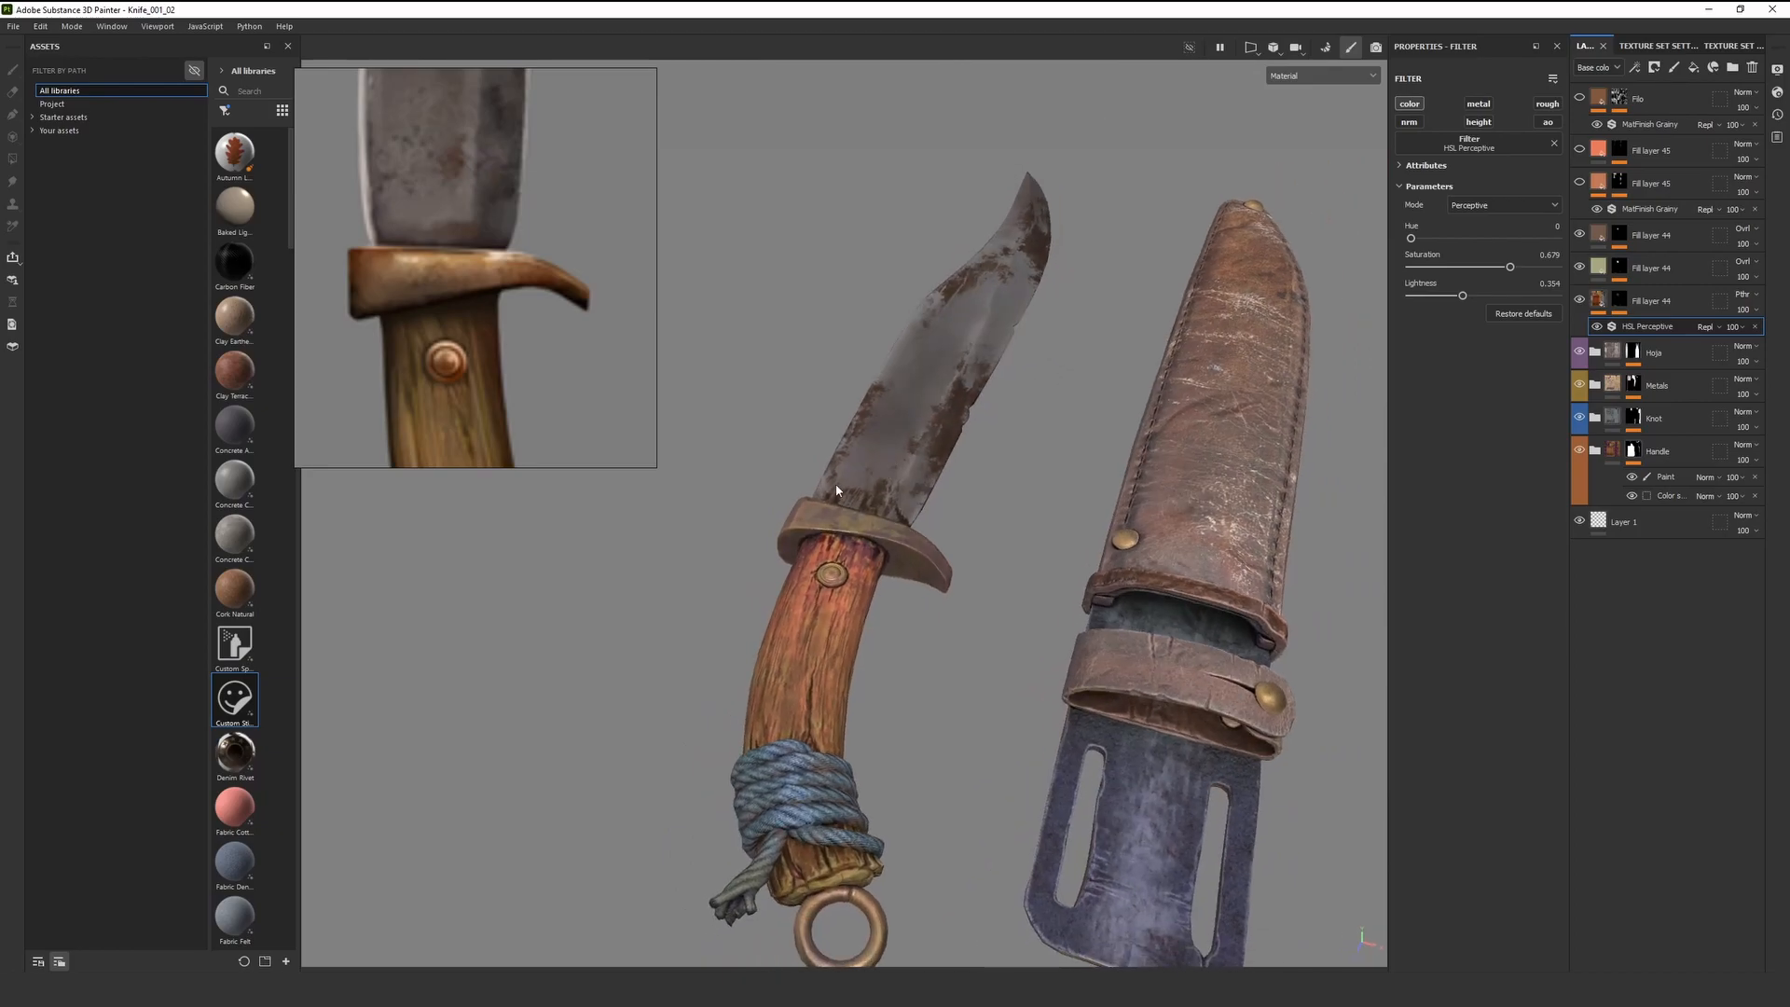
alt+drag(836, 489, 951, 497)
shift+right_drag(951, 498, 918, 523)
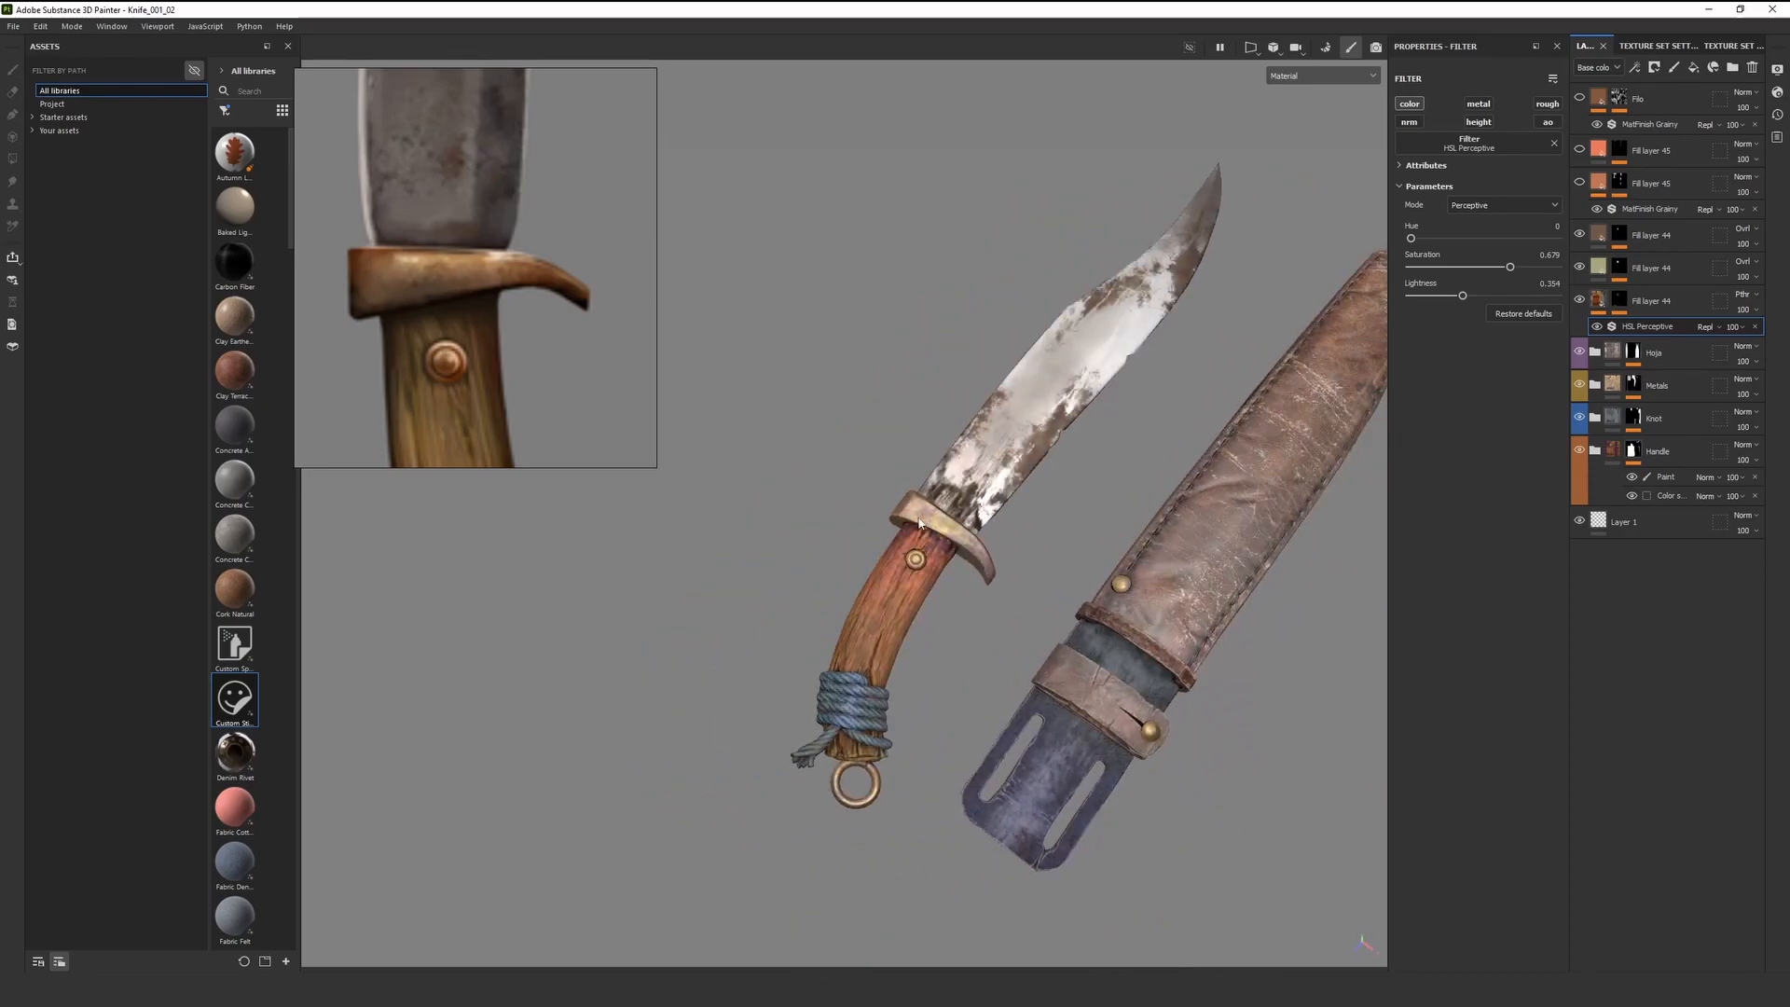
scroll(895, 519, up, 5)
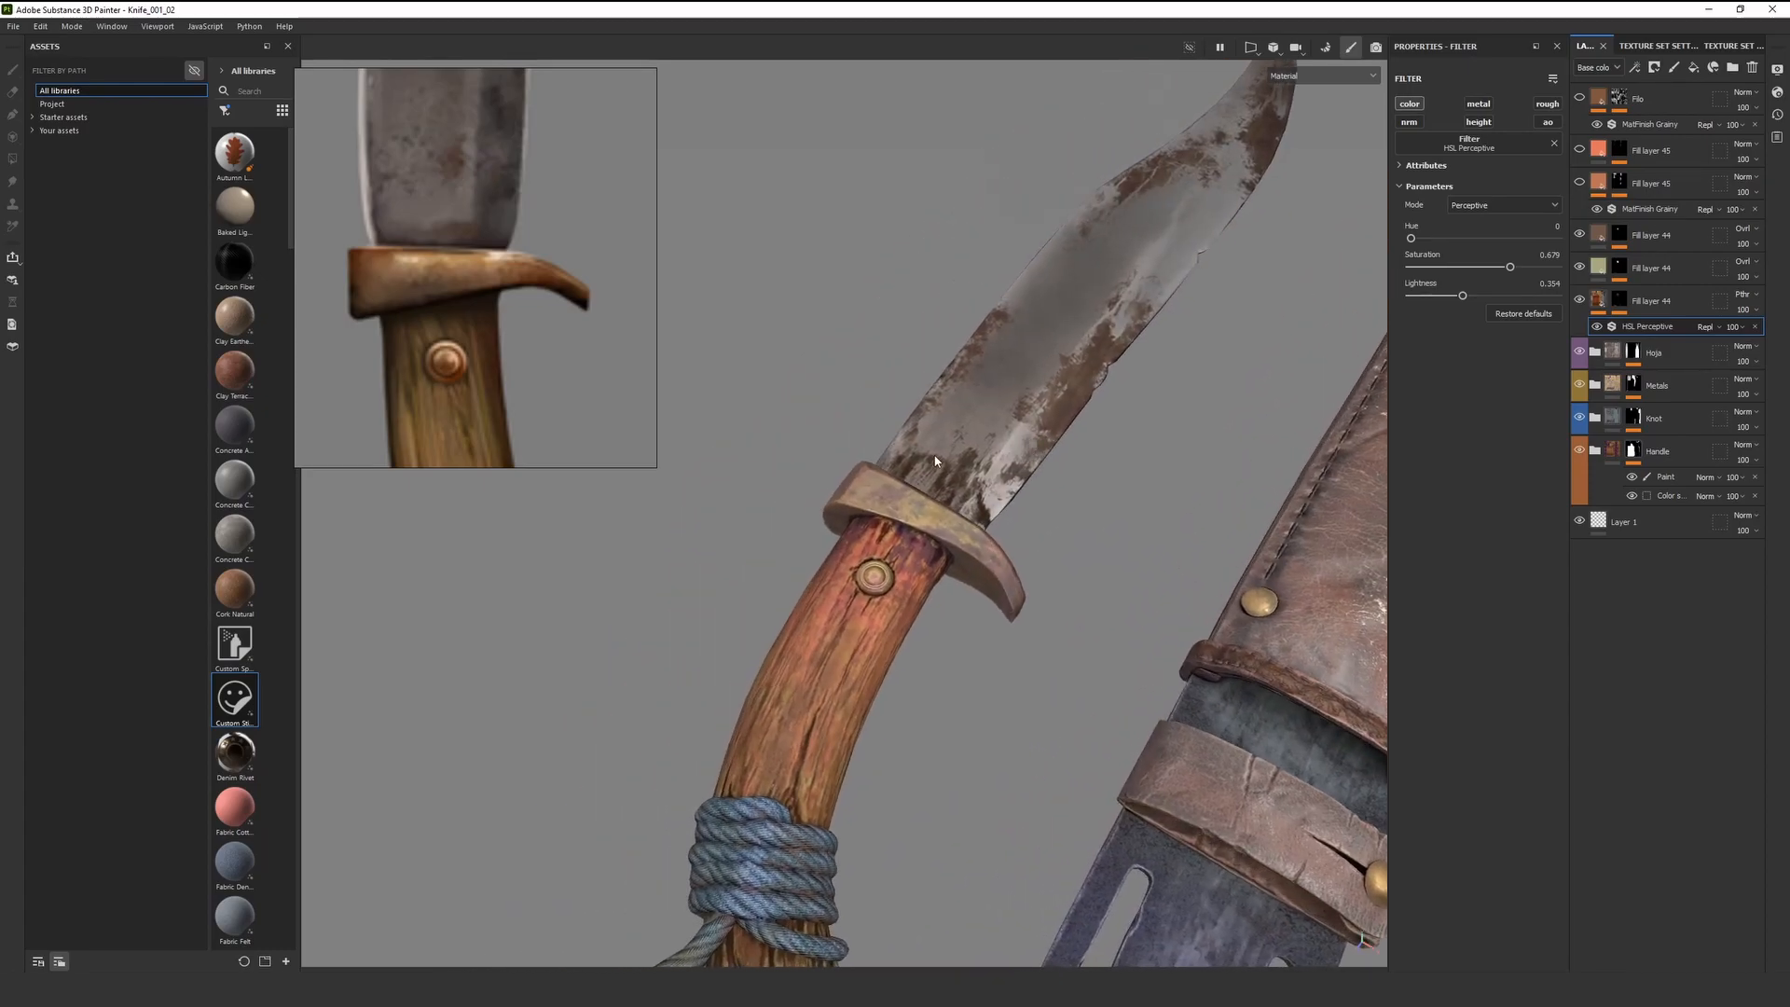
scroll(935, 461, up, 3)
alt+drag(935, 462, 985, 507)
scroll(1082, 516, down, 4)
scroll(1082, 516, up, 2)
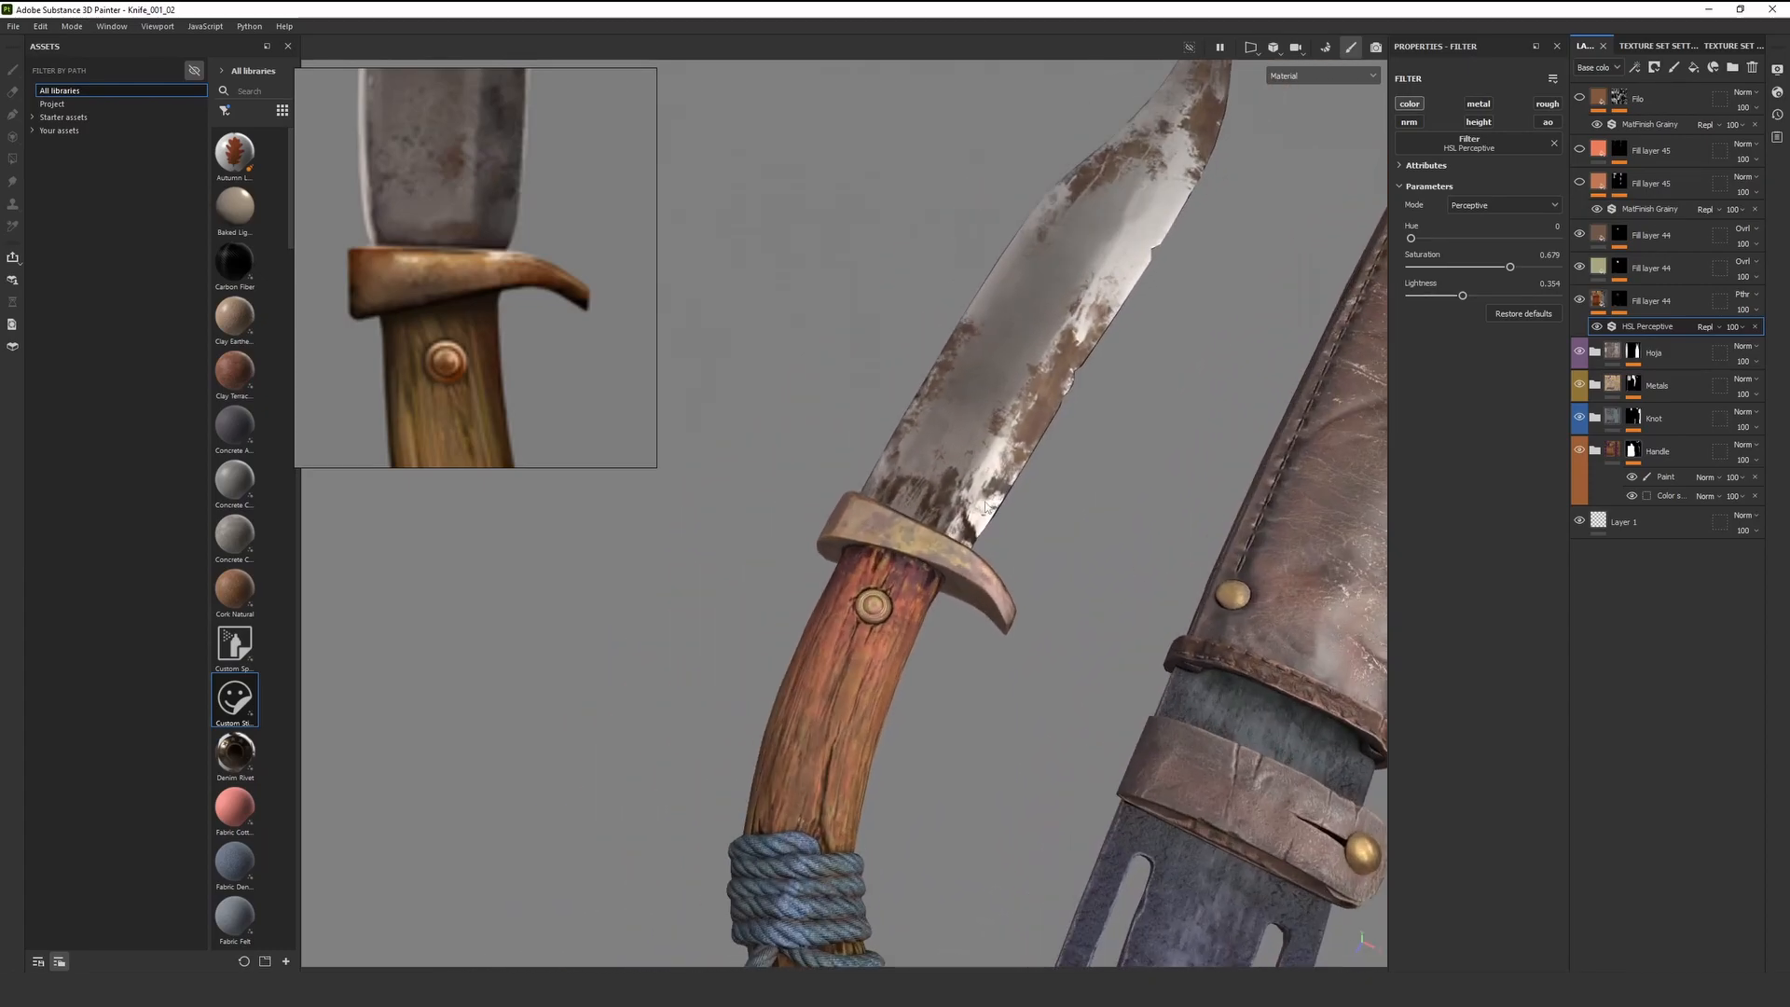
Examine the guard and upper handle at closer range under rotated environment lighting
shift+right_drag(986, 507, 865, 564)
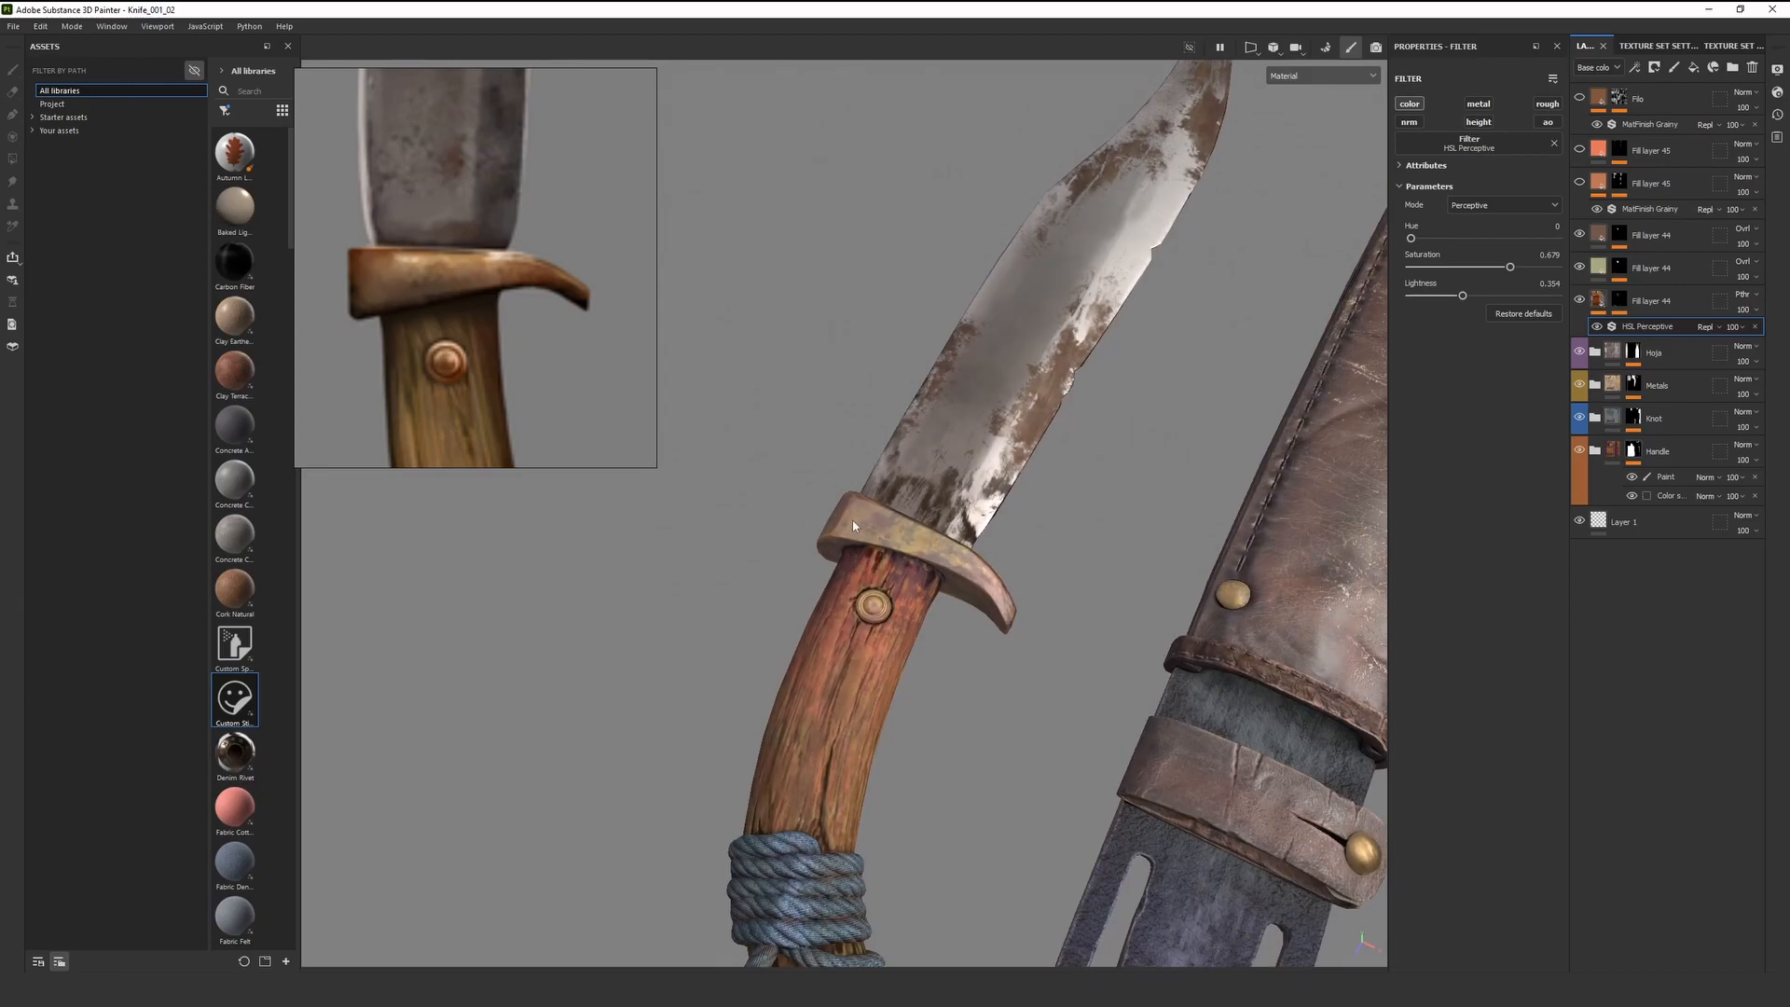
alt+drag(846, 522, 892, 538)
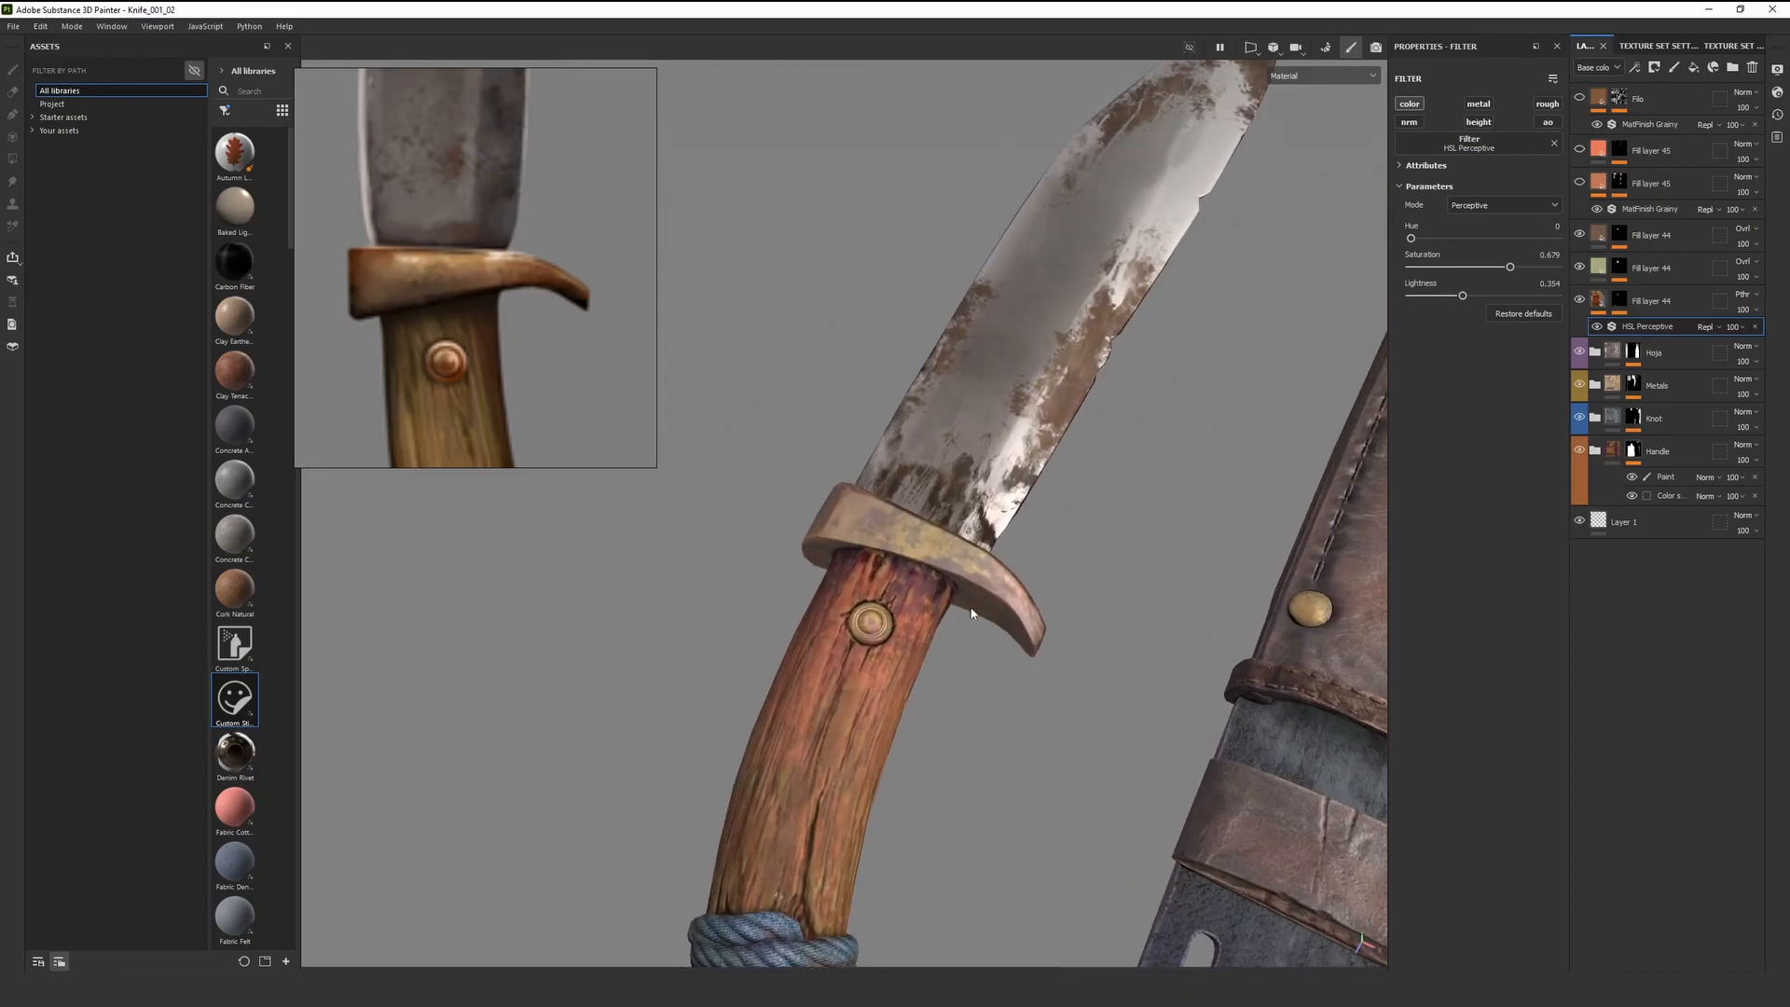
alt+drag(959, 619, 908, 539)
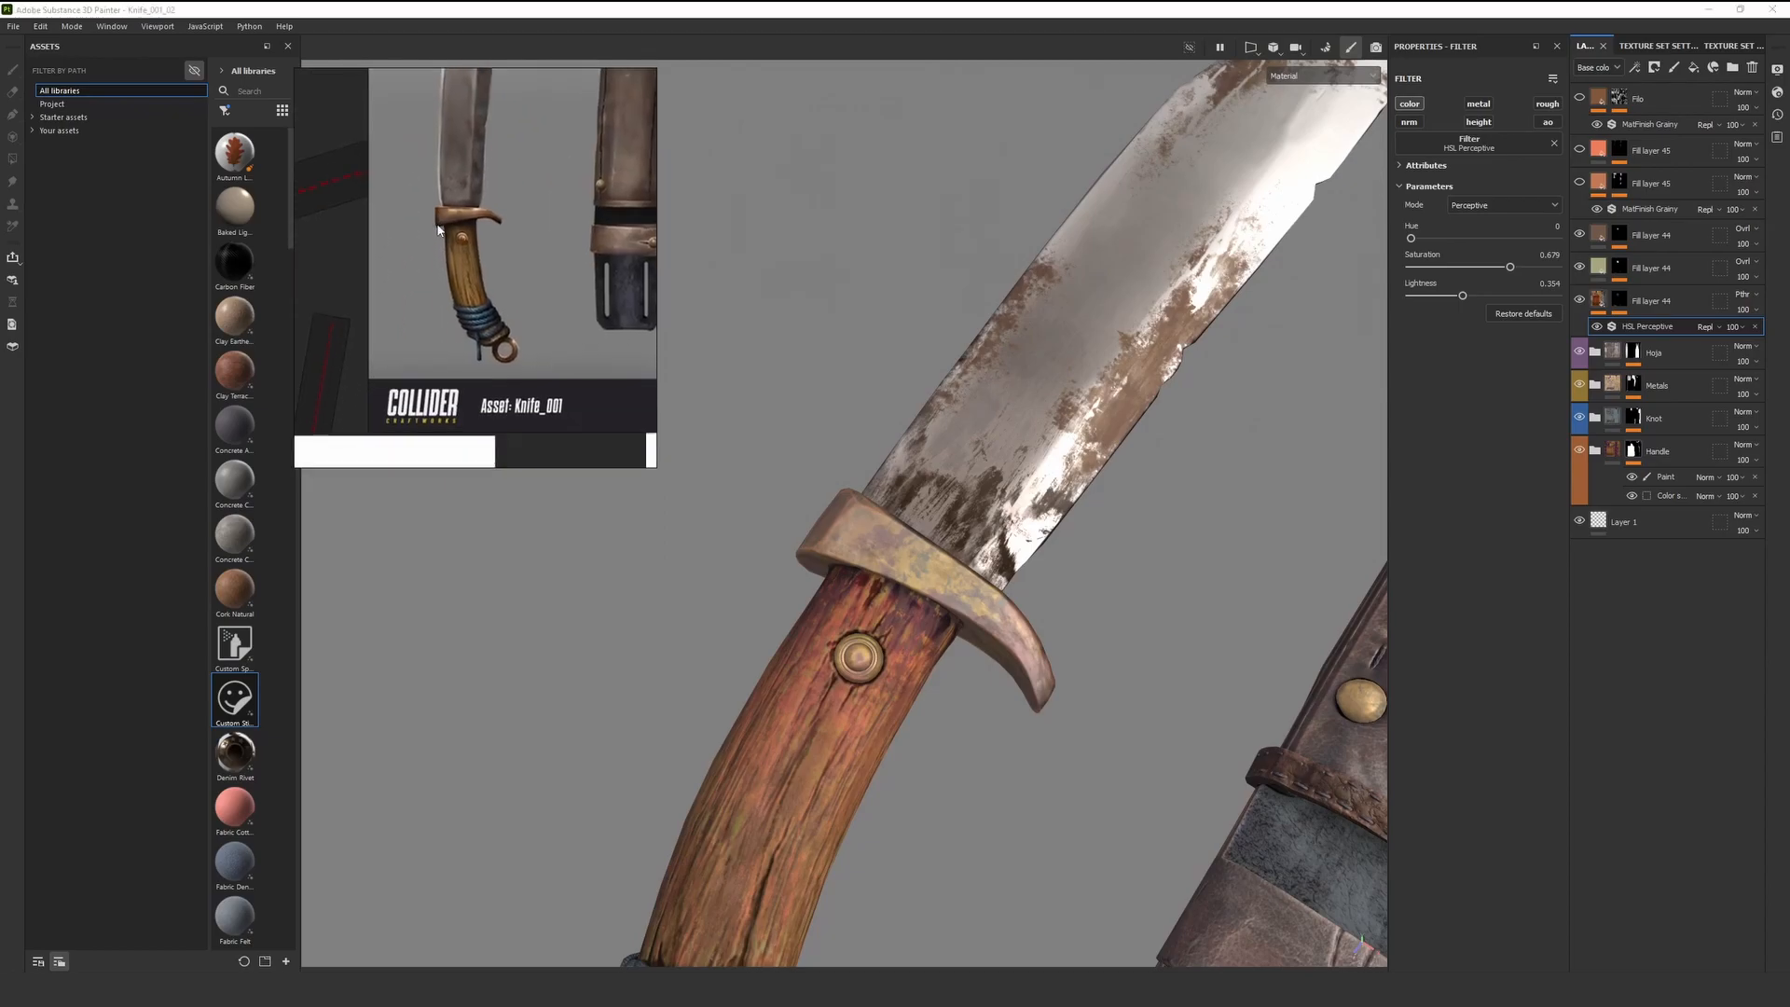
Browse the reference board from the concept painting to the photo of the forged knife with the dark blade
scroll(443, 237, down, 5)
middle_drag(471, 392, 463, 358)
middle_drag(452, 274, 565, 348)
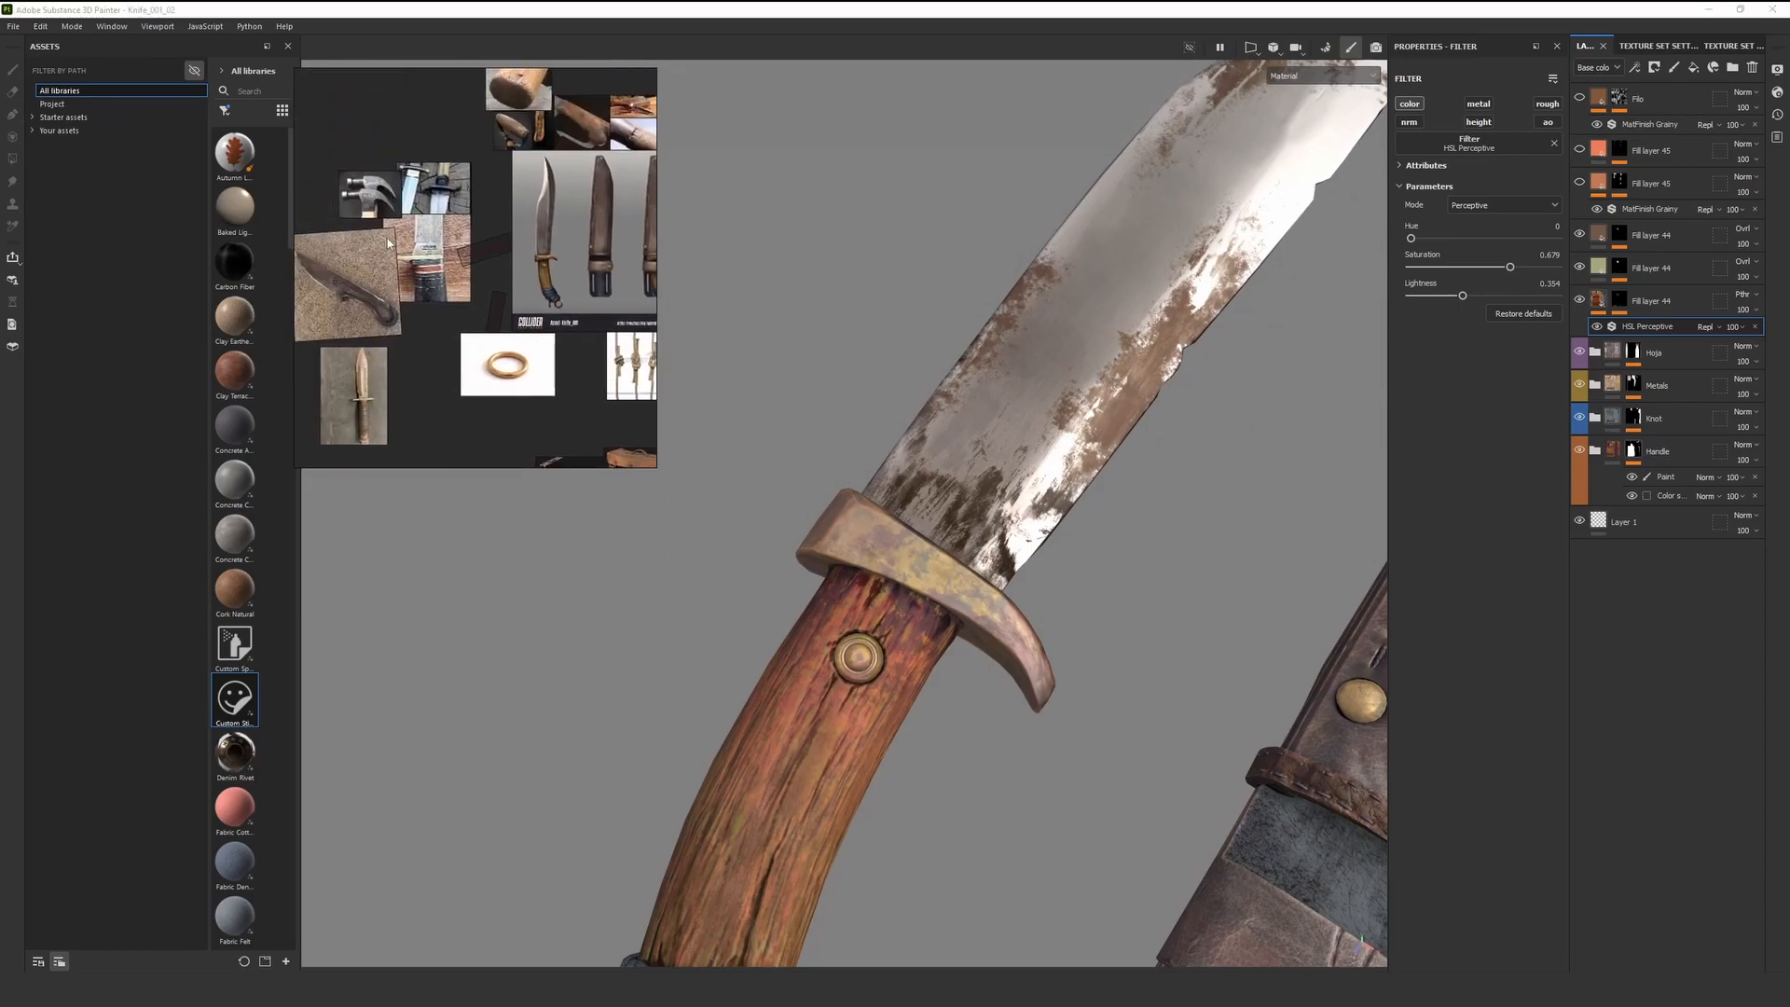
scroll(351, 301, up, 6)
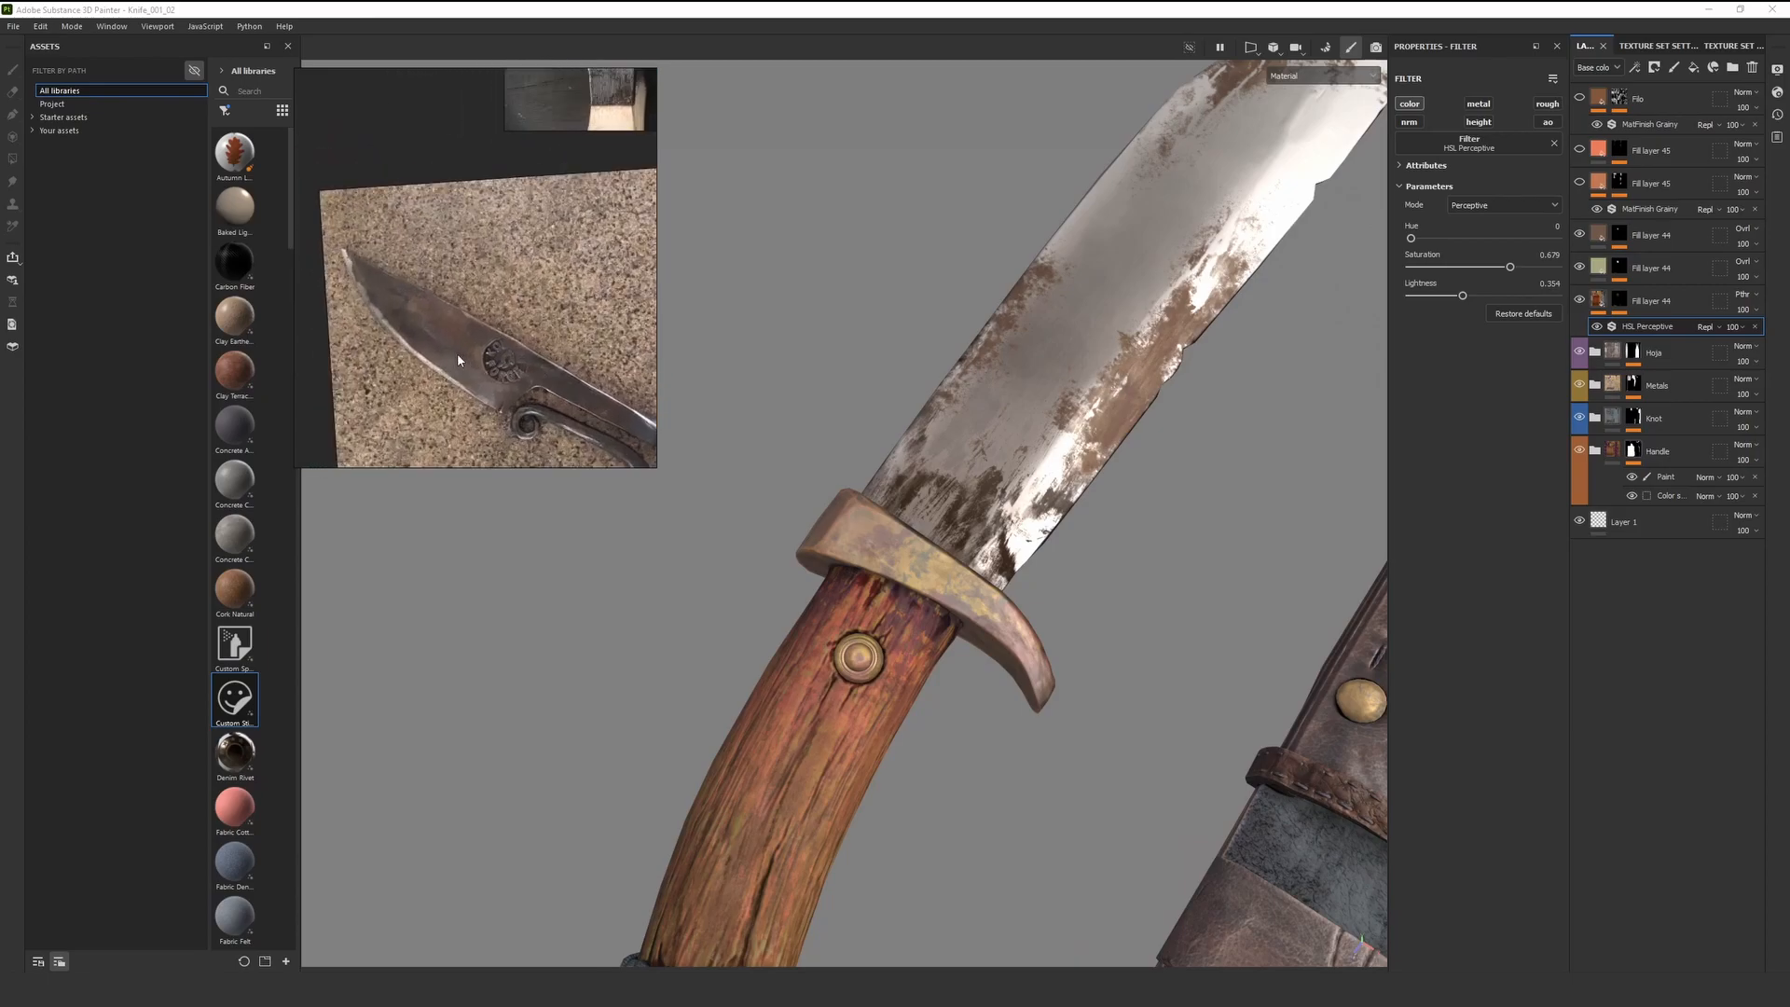
scroll(432, 265, down, 8)
middle_drag(455, 350, 455, 294)
scroll(452, 345, up, 6)
scroll(554, 280, down, 10)
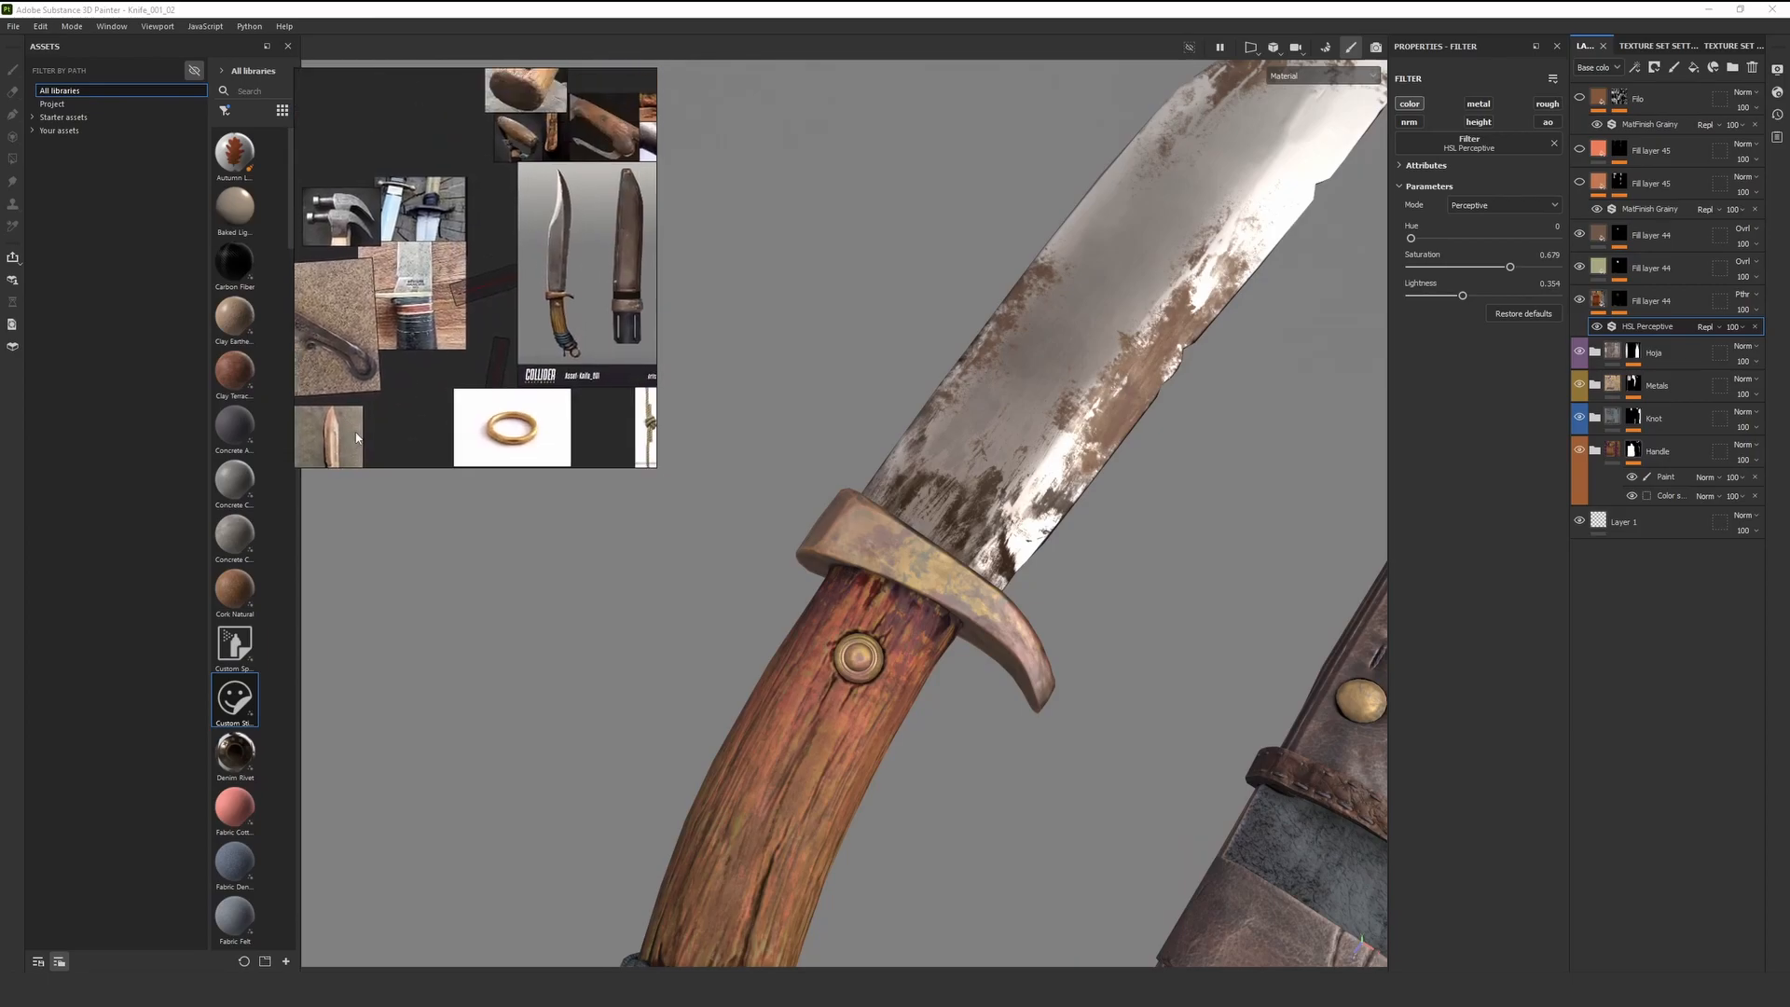
Survey the wider reference board and examine the worn metal on the forged knife's blade
middle_drag(559, 275, 478, 301)
scroll(503, 271, up, 5)
scroll(495, 274, down, 5)
middle_drag(616, 315, 469, 297)
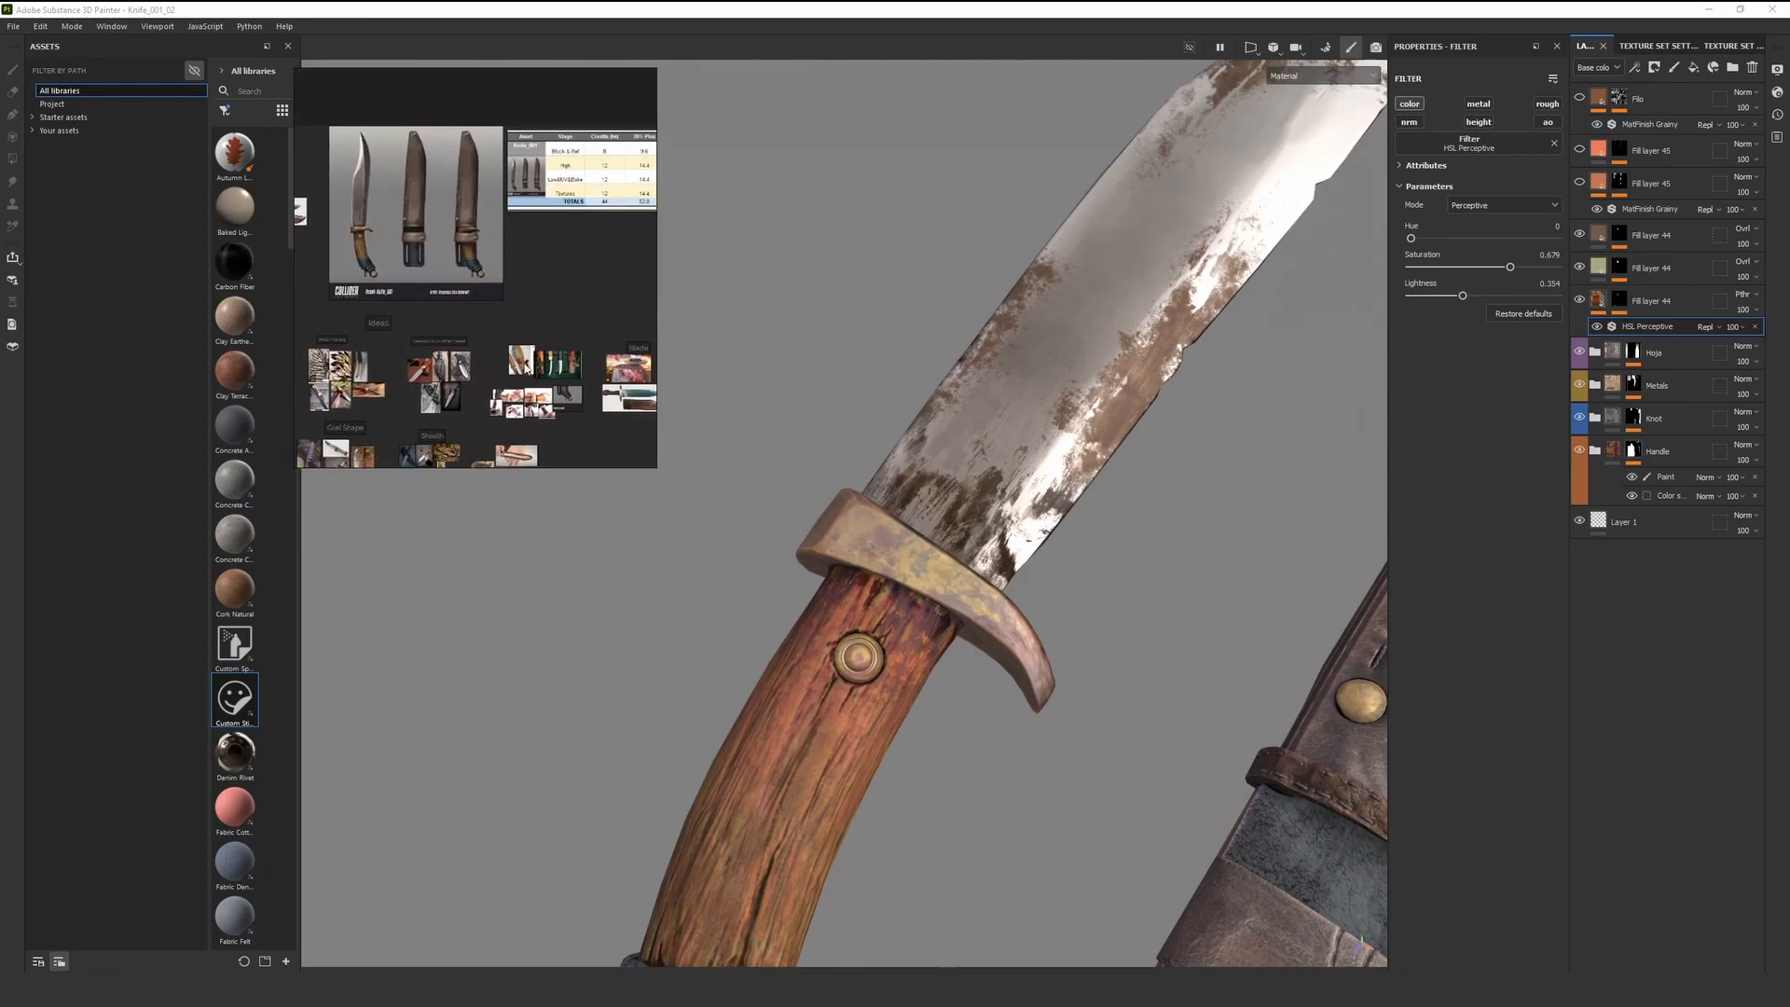
scroll(522, 370, up, 5)
middle_drag(322, 338, 573, 300)
scroll(540, 297, down, 4)
scroll(504, 327, up, 10)
scroll(503, 327, up, 1)
middle_drag(383, 239, 519, 272)
scroll(501, 259, down, 2)
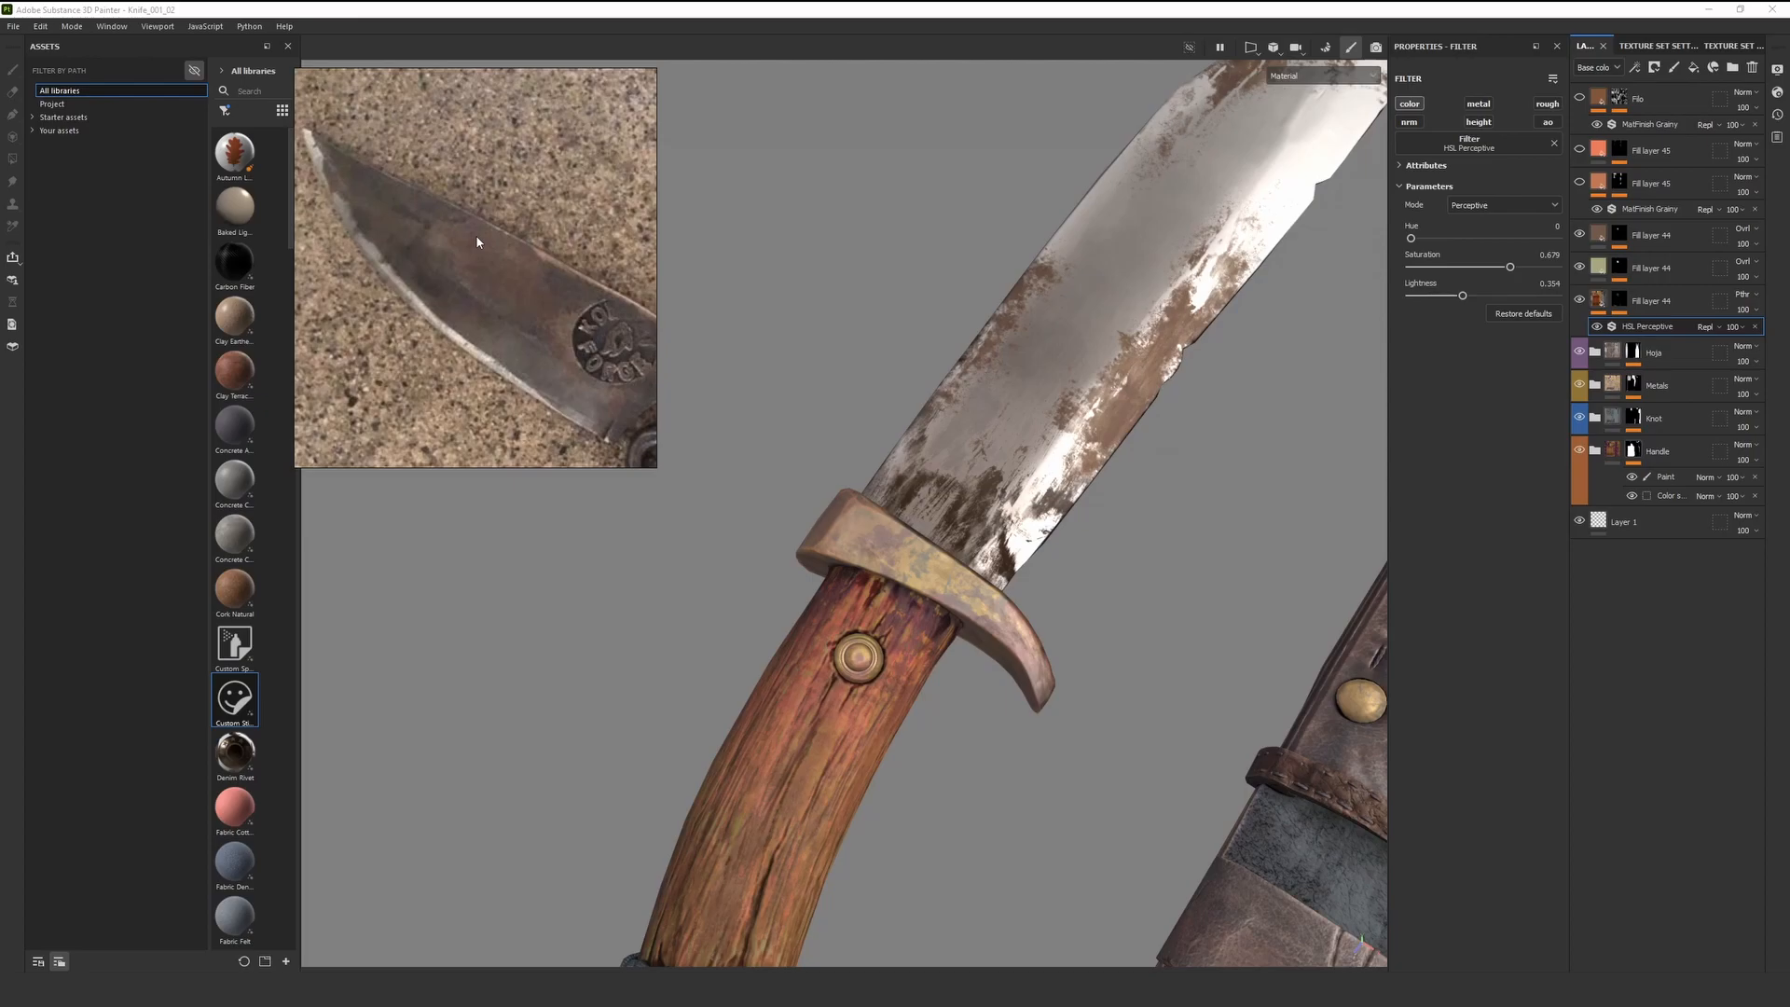
Examine the blade and crossguard in the rusted dagger reference photo
scroll(464, 298, down, 5)
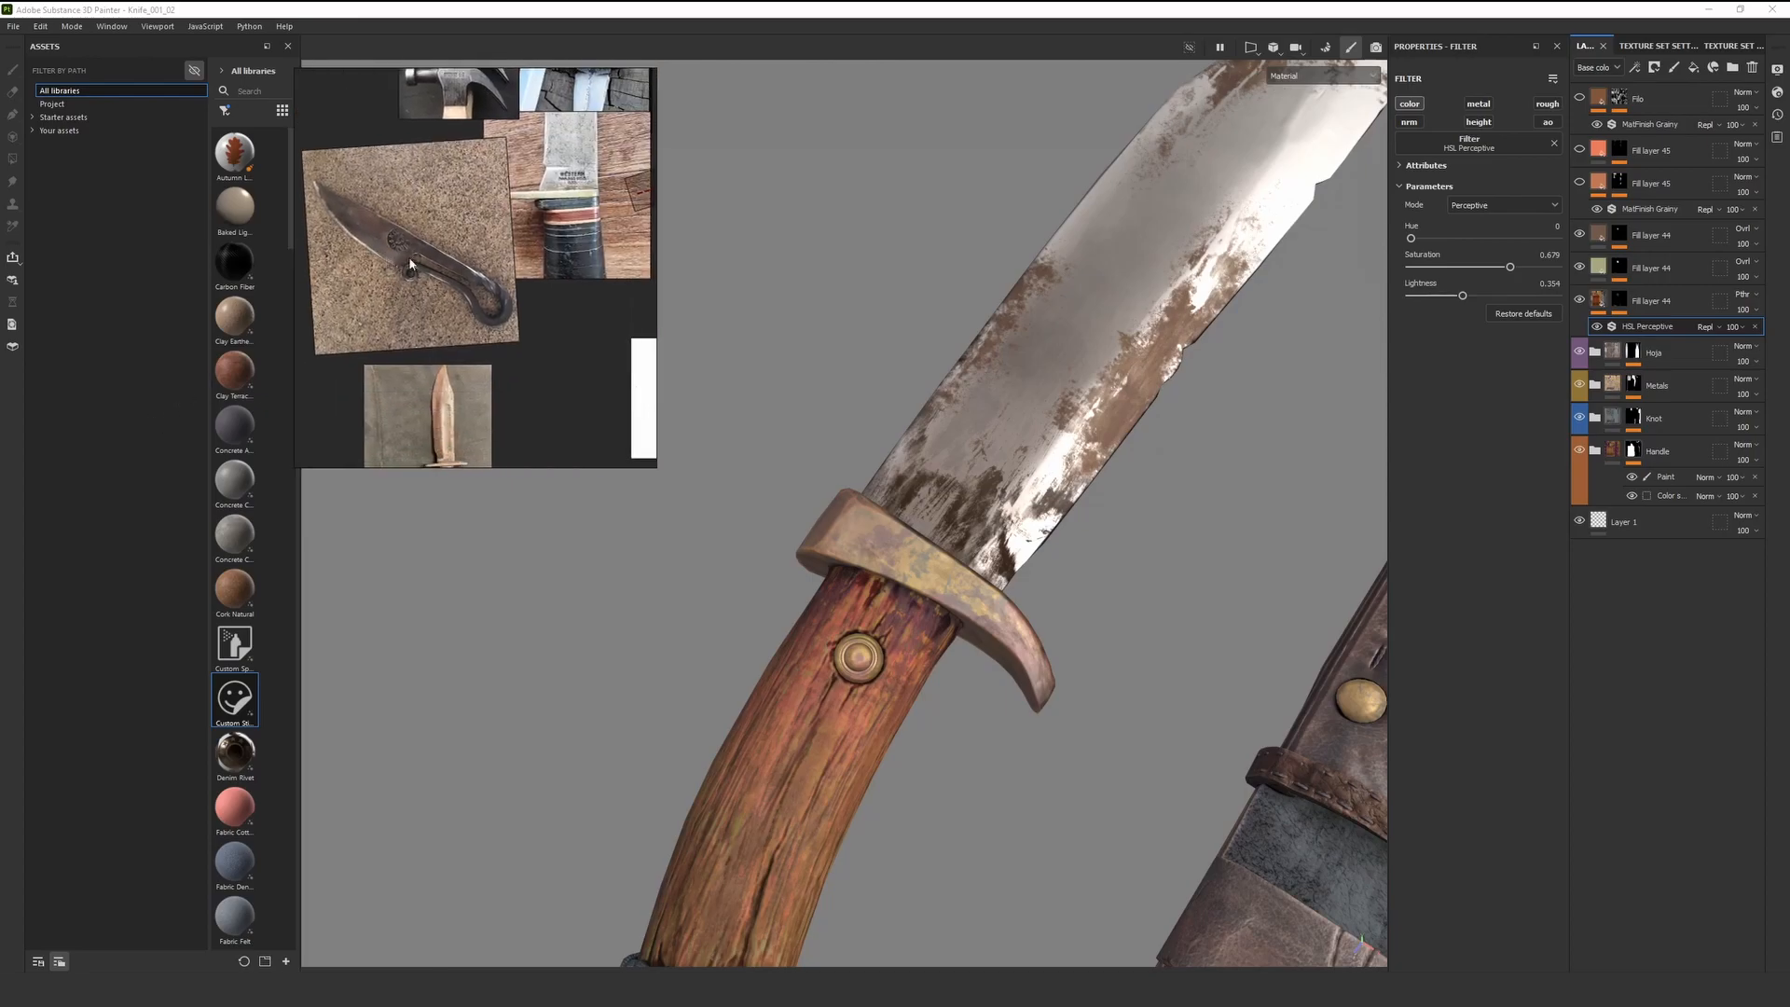
scroll(452, 377, up, 3)
scroll(452, 378, up, 4)
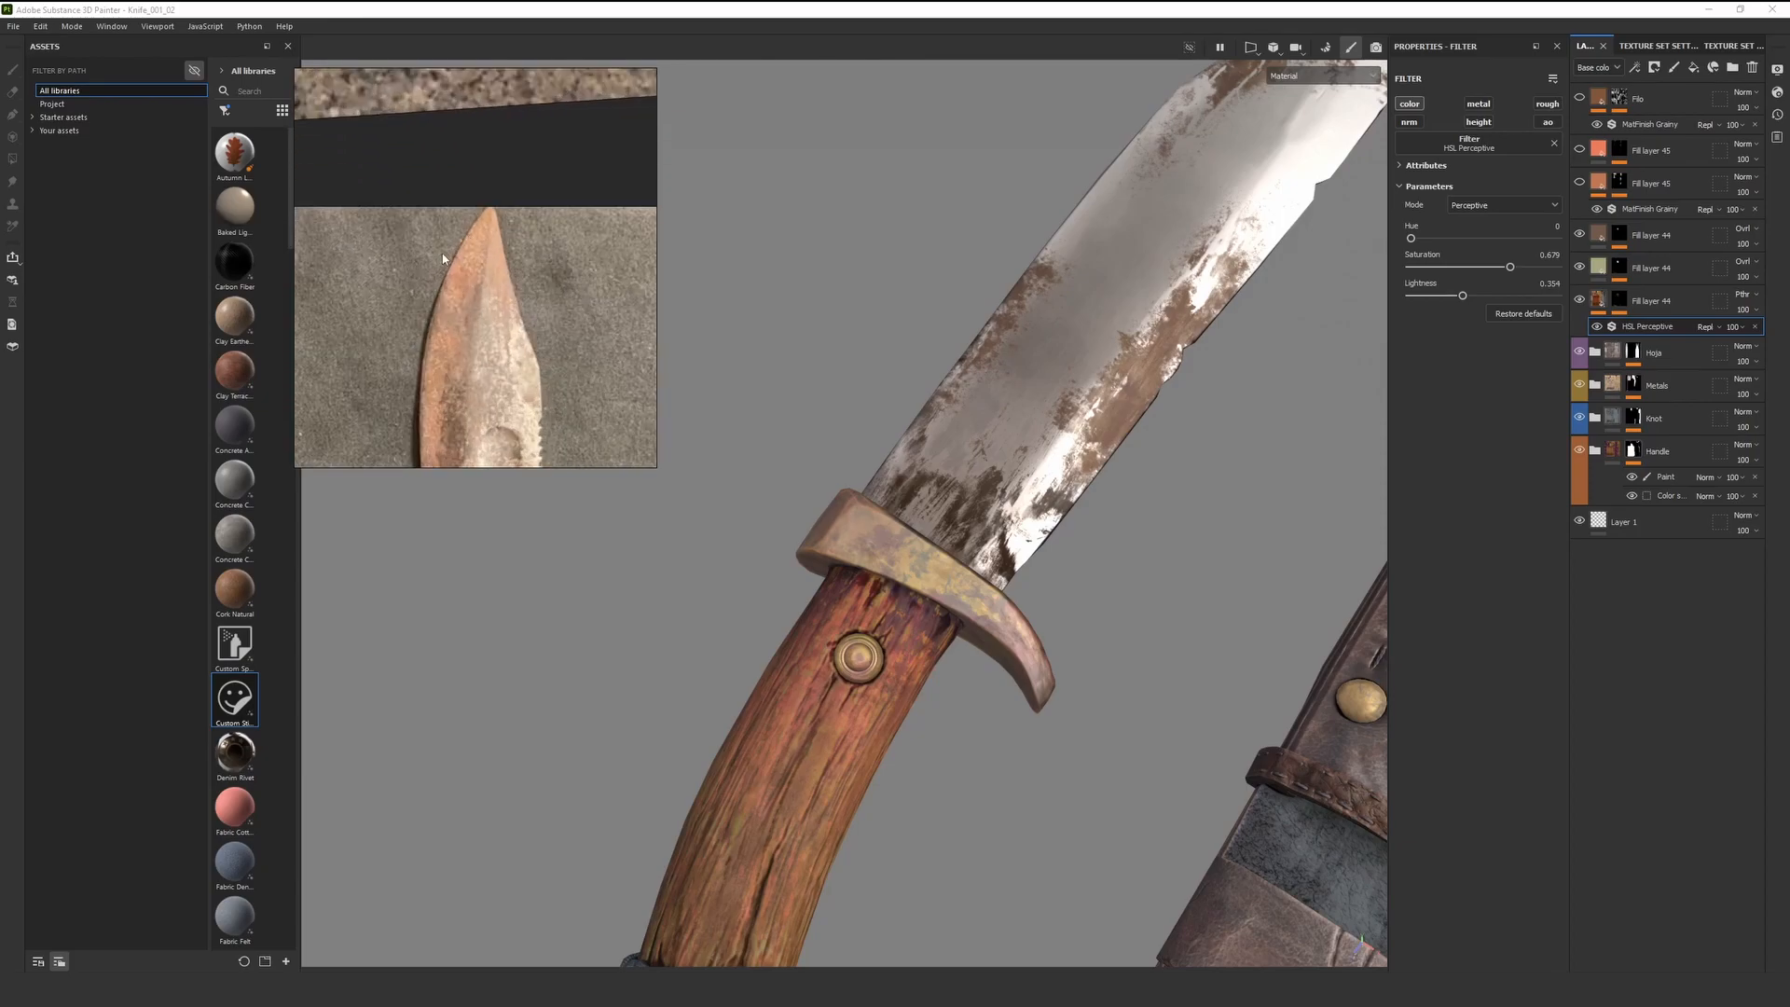
scroll(438, 343, down, 3)
scroll(438, 343, up, 2)
scroll(449, 358, down, 4)
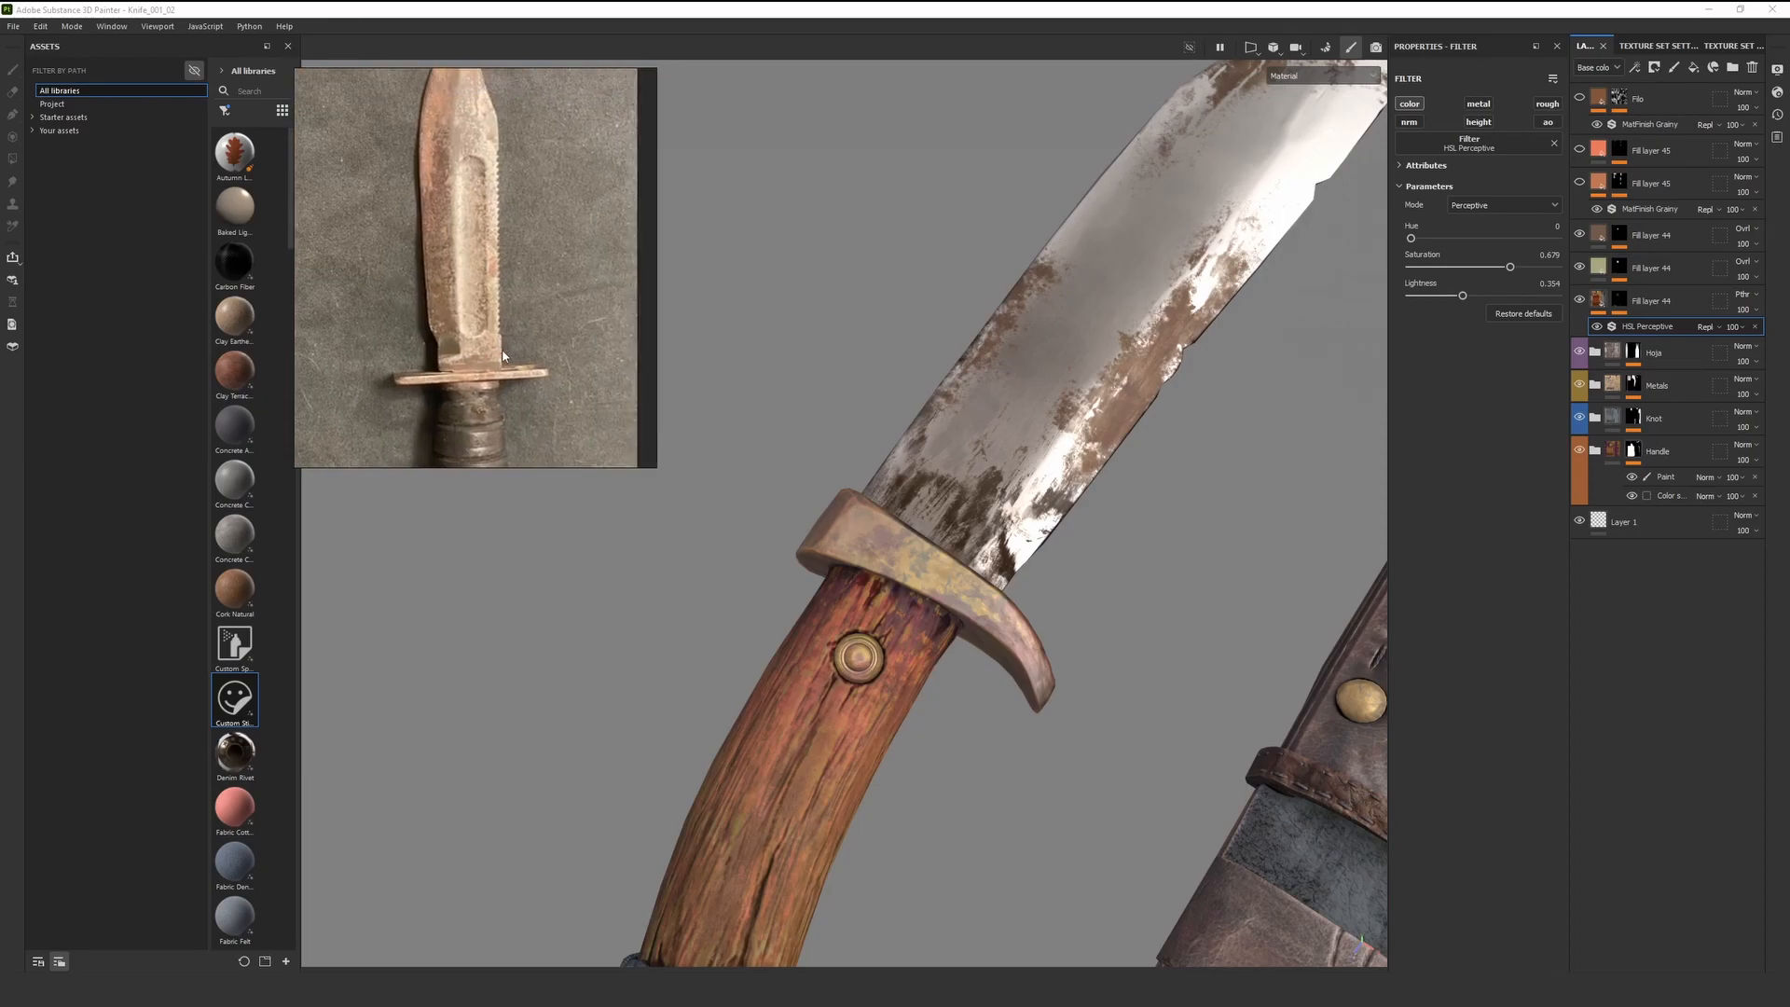
middle_drag(481, 360, 466, 363)
Compare the guard's mottled brass coloring with the real-knife reference photos from several close angles
mouse_move(974, 597)
alt+right_down()
mouse_move(853, 522)
mouse_move(958, 594)
alt+right_up()
alt+middle_drag(958, 598, 902, 570)
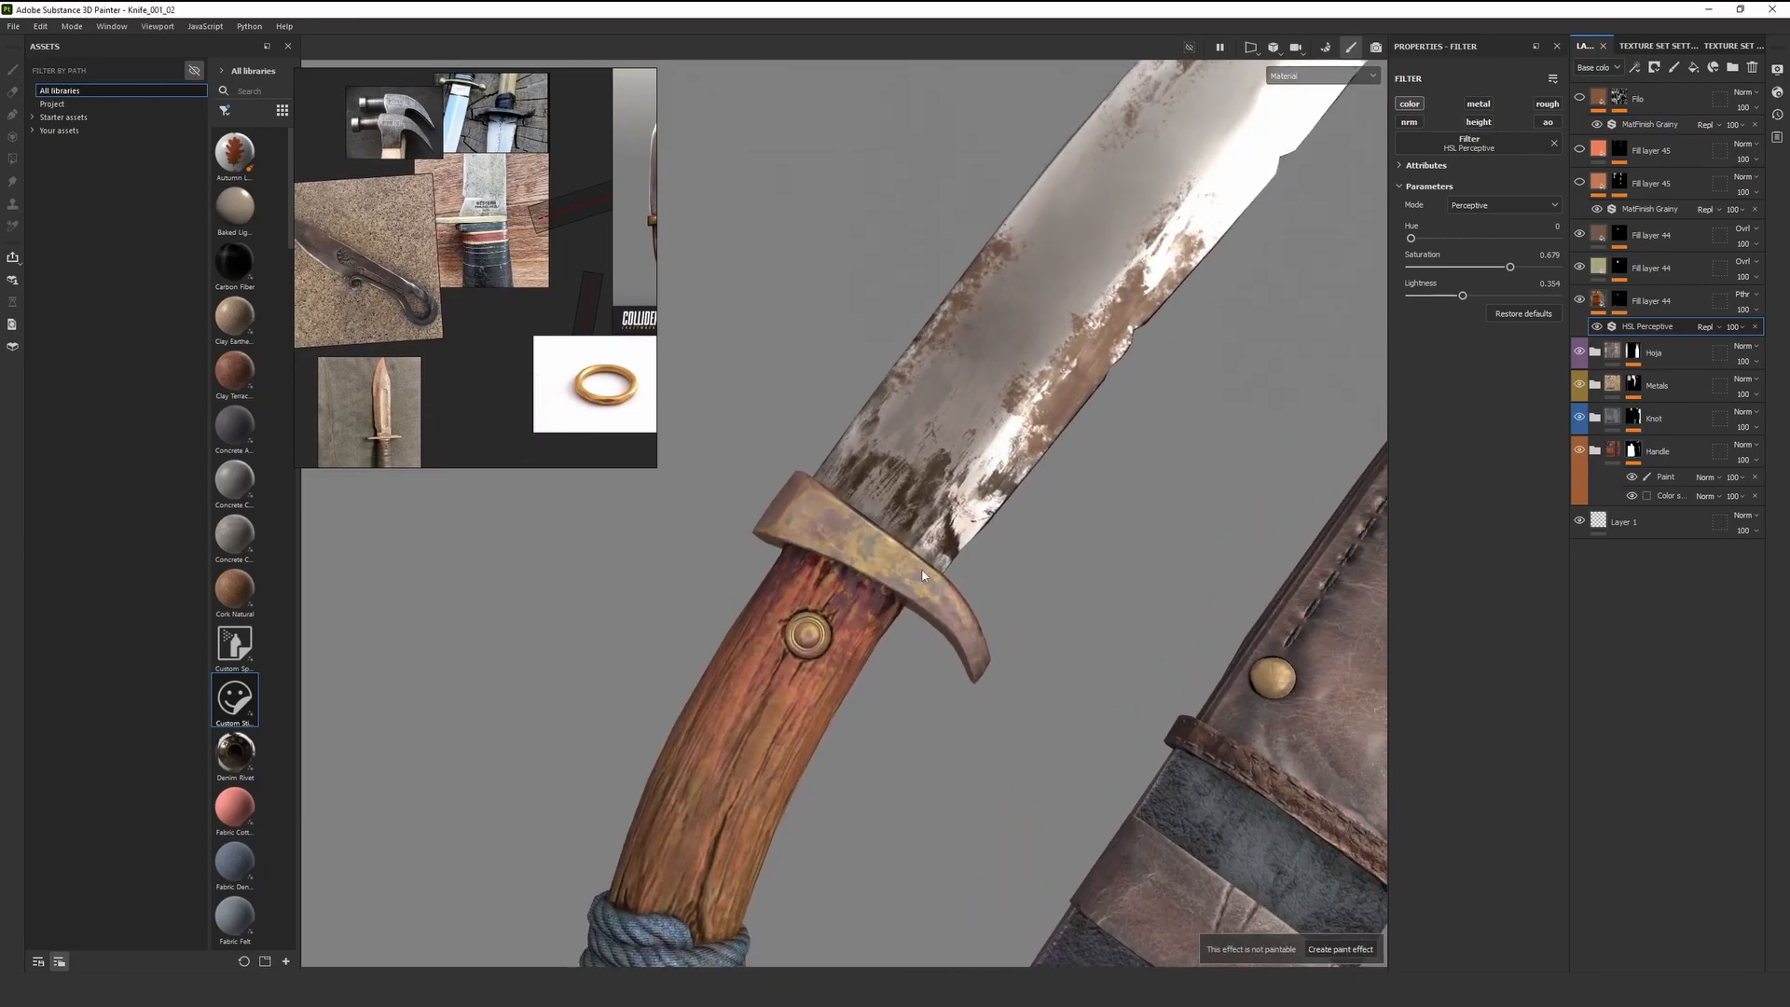
alt+right_drag(869, 581, 932, 602)
alt+drag(932, 601, 897, 496)
alt+right_drag(898, 496, 838, 466)
alt+middle_drag(923, 524, 935, 541)
alt+right_drag(935, 541, 986, 565)
alt+drag(923, 527, 853, 492)
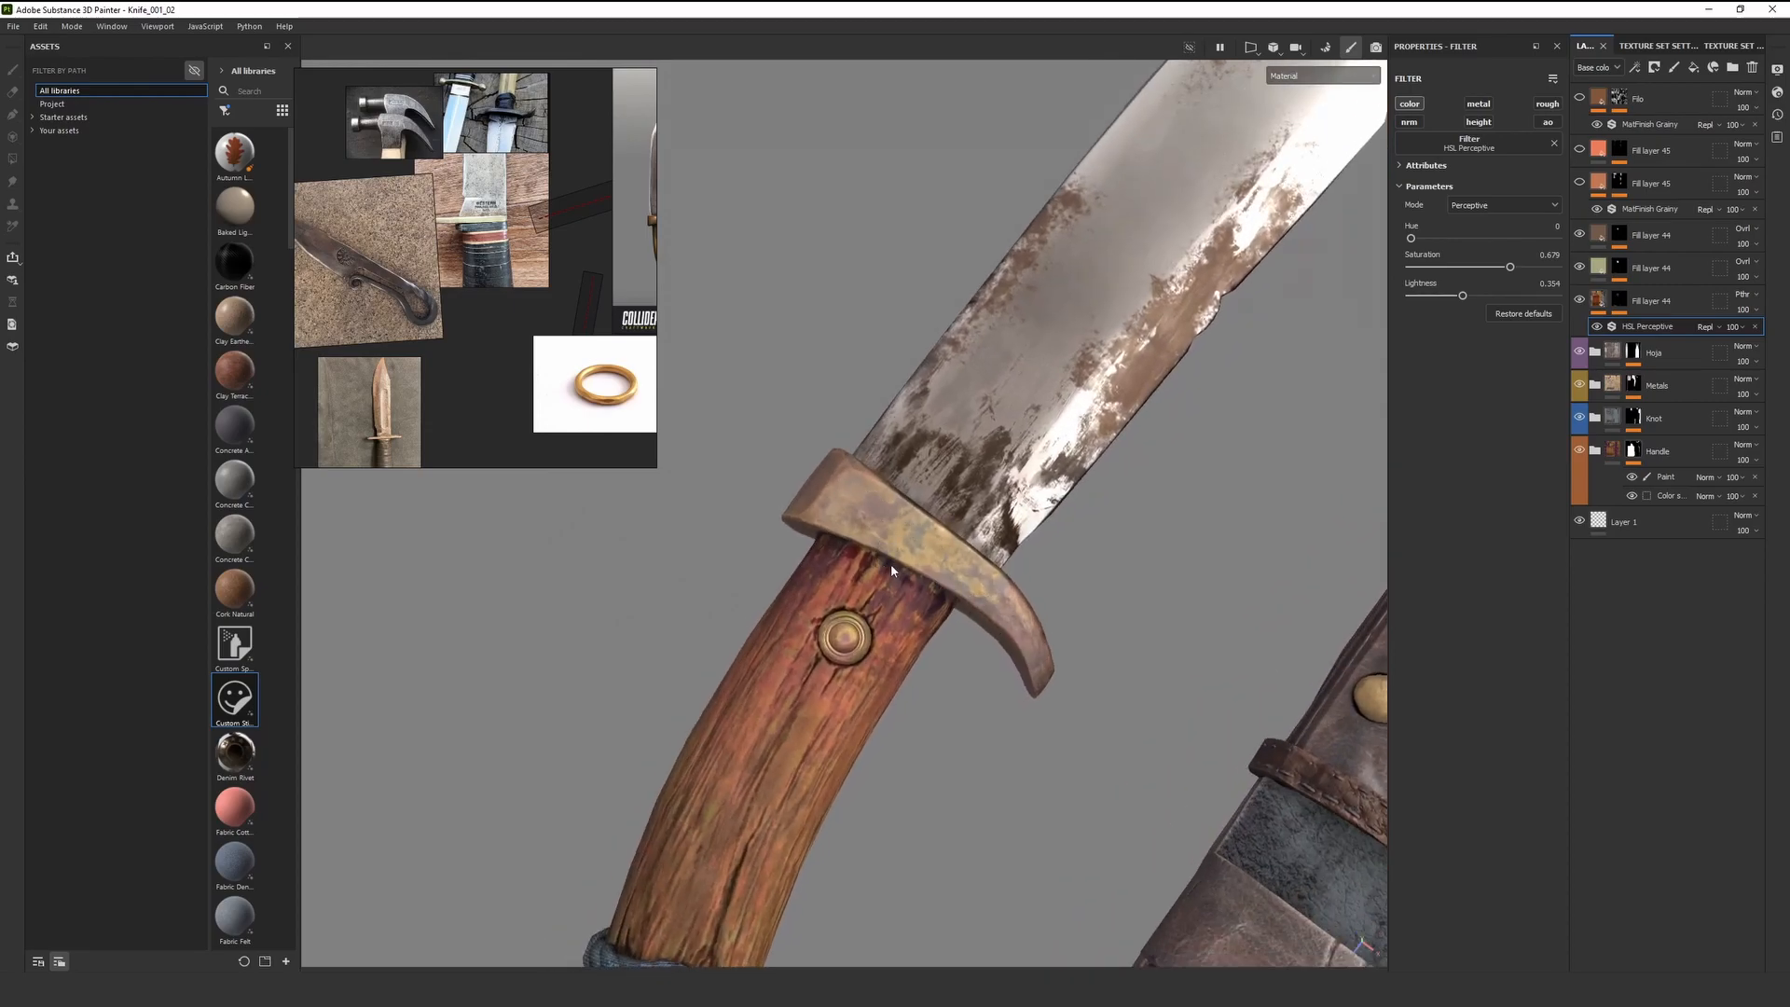
Check how the guard reads from afar and nearby, and show its lower orange Fill layer 45 overlay
scroll(891, 563, down, 5)
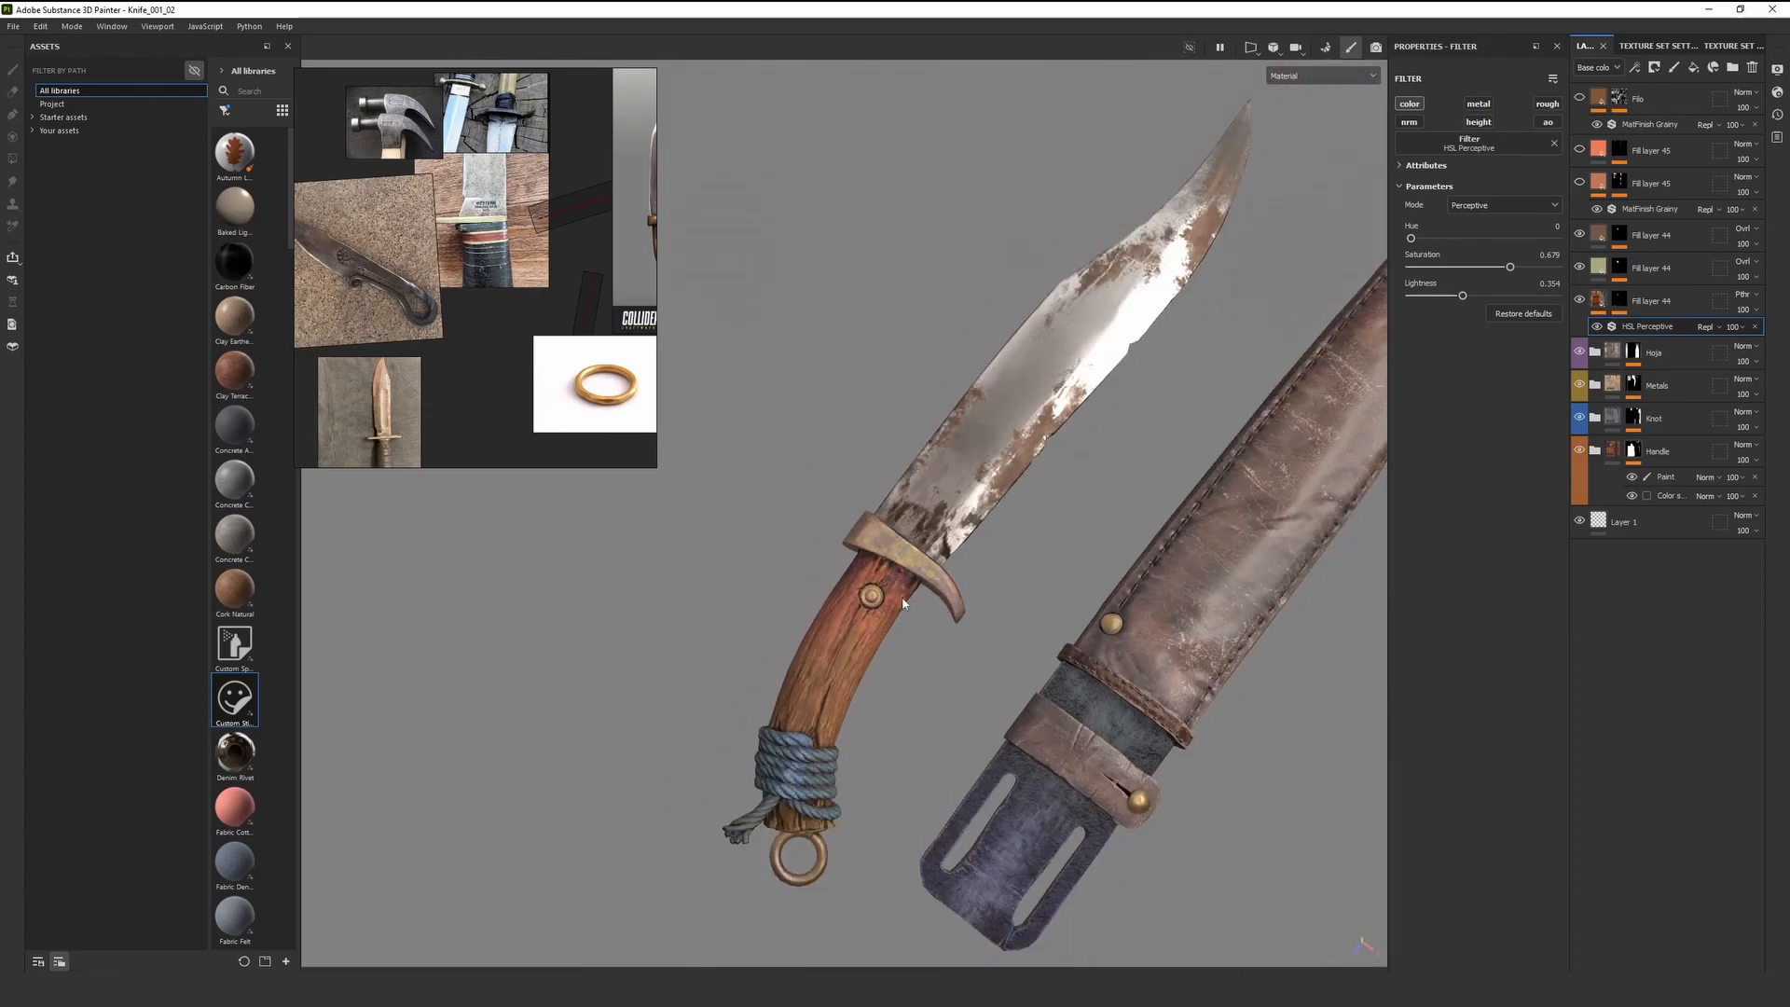
scroll(909, 556, up, 5)
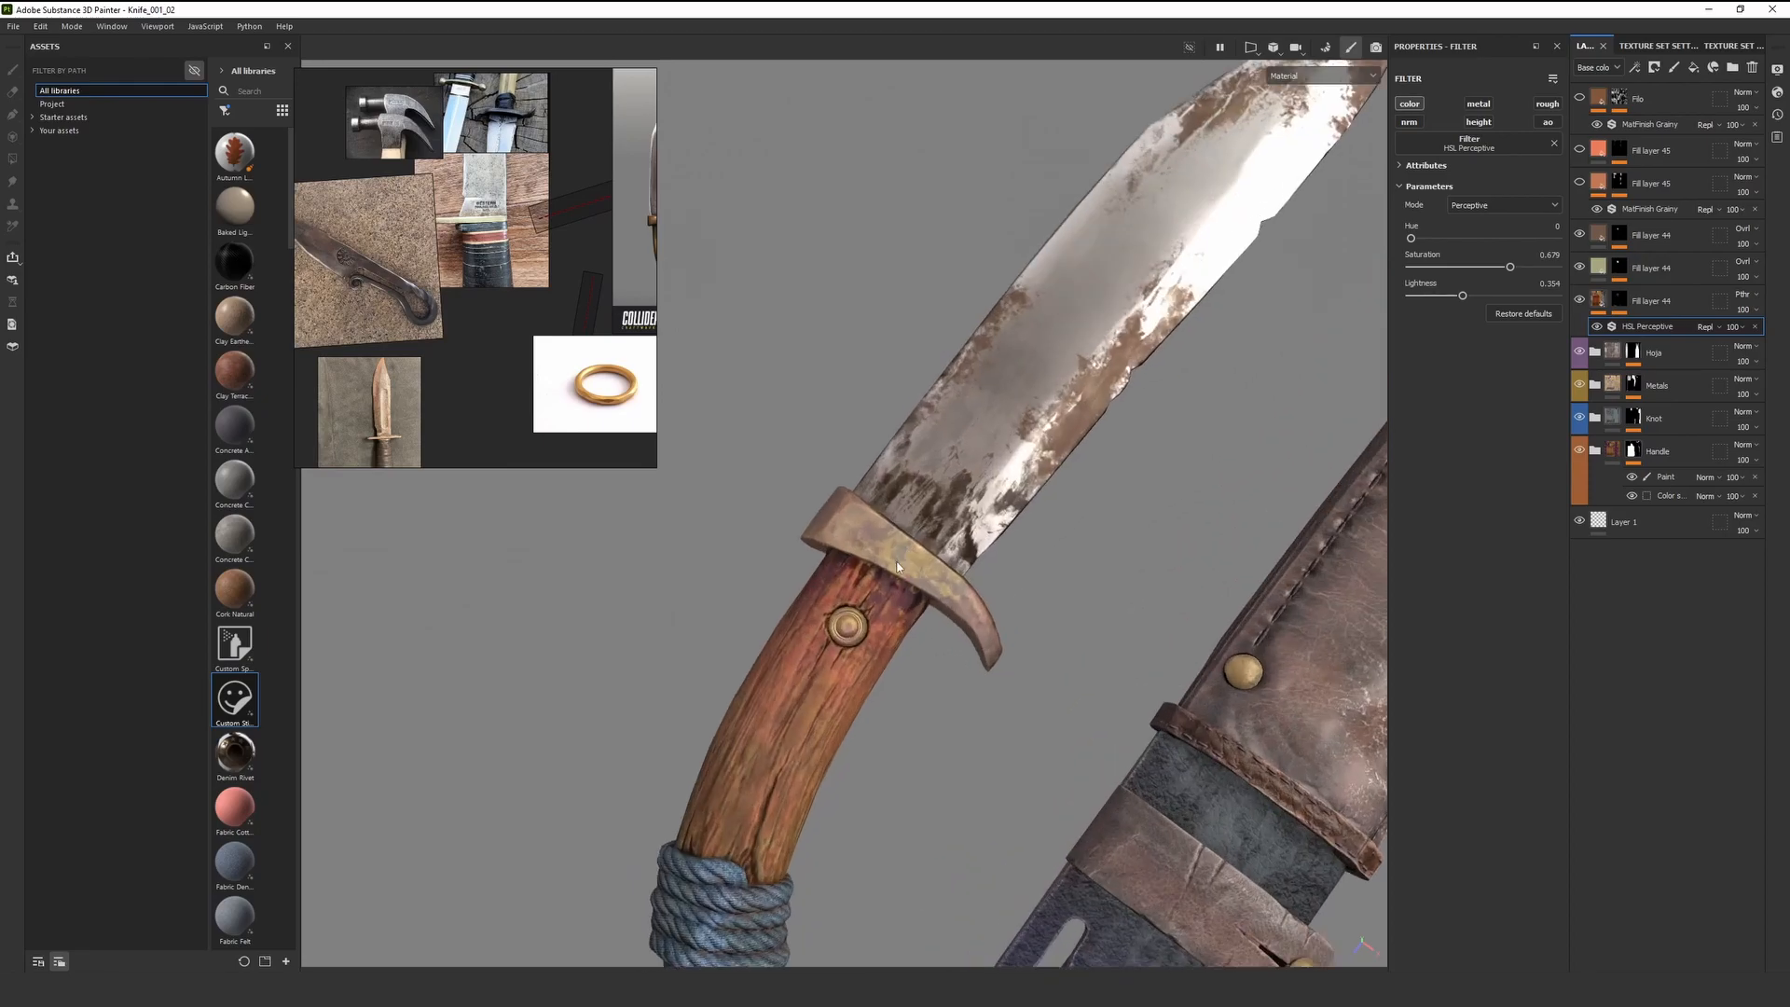
scroll(1045, 531, down, 2)
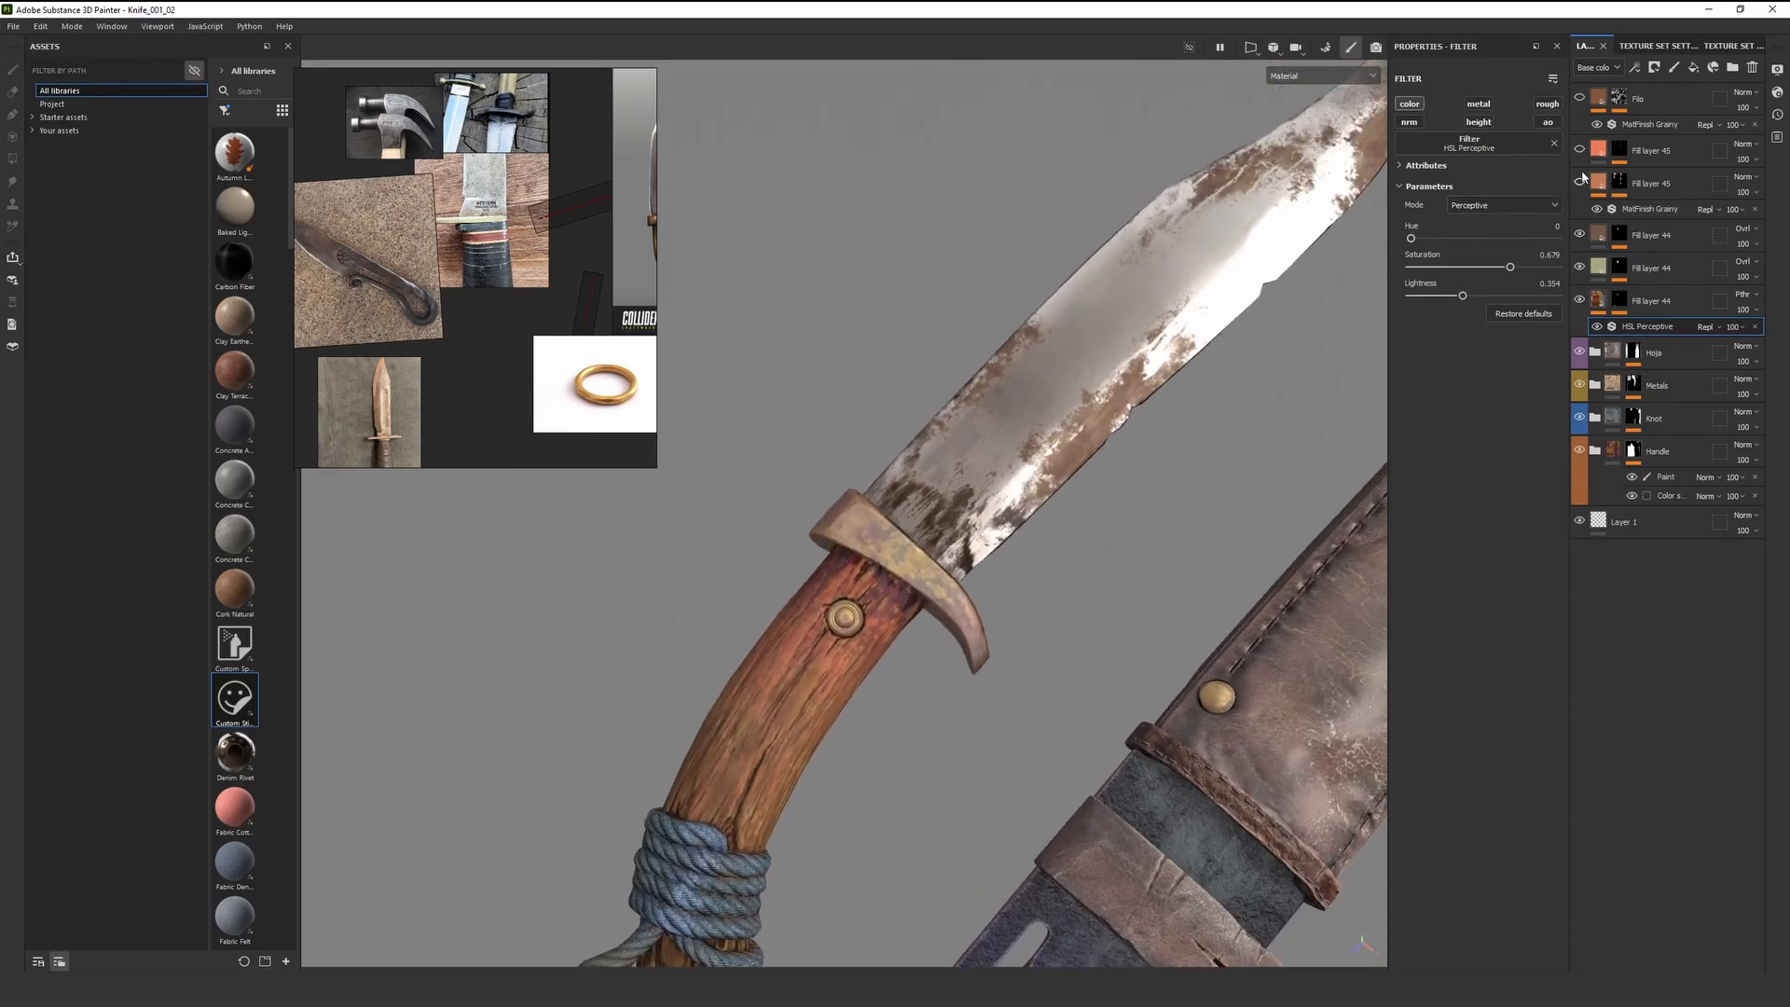
alt+drag(1070, 540, 937, 523)
Outline the guard's ends and middle band in red freehand on a screen capture, and discard the capture
key(F1)
drag(722, 347, 1167, 858)
click(735, 876)
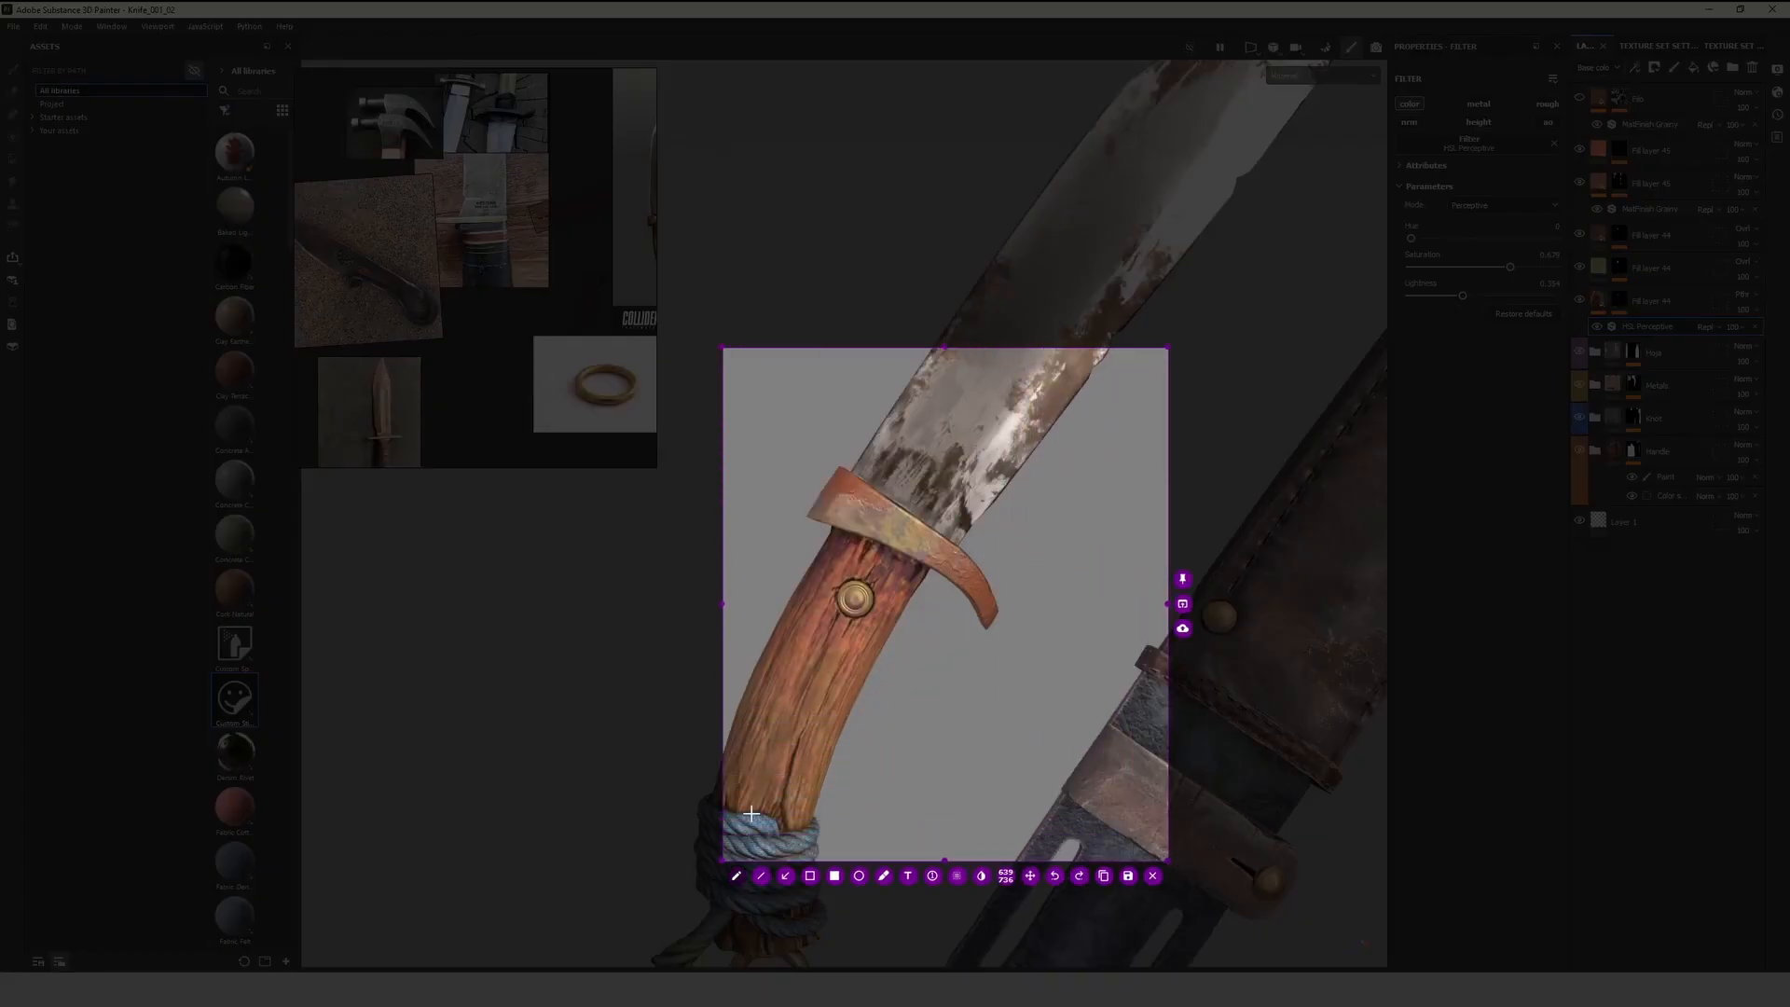
mouse_move(913, 564)
mouse_down()
mouse_move(972, 541)
mouse_move(1041, 602)
mouse_move(995, 649)
mouse_move(911, 580)
mouse_up()
mouse_move(898, 498)
mouse_down()
mouse_move(862, 504)
mouse_move(808, 453)
mouse_move(904, 483)
mouse_up()
mouse_move(800, 504)
mouse_down()
mouse_move(876, 557)
mouse_move(923, 558)
mouse_move(939, 517)
mouse_move(805, 503)
mouse_up()
drag(972, 550, 908, 558)
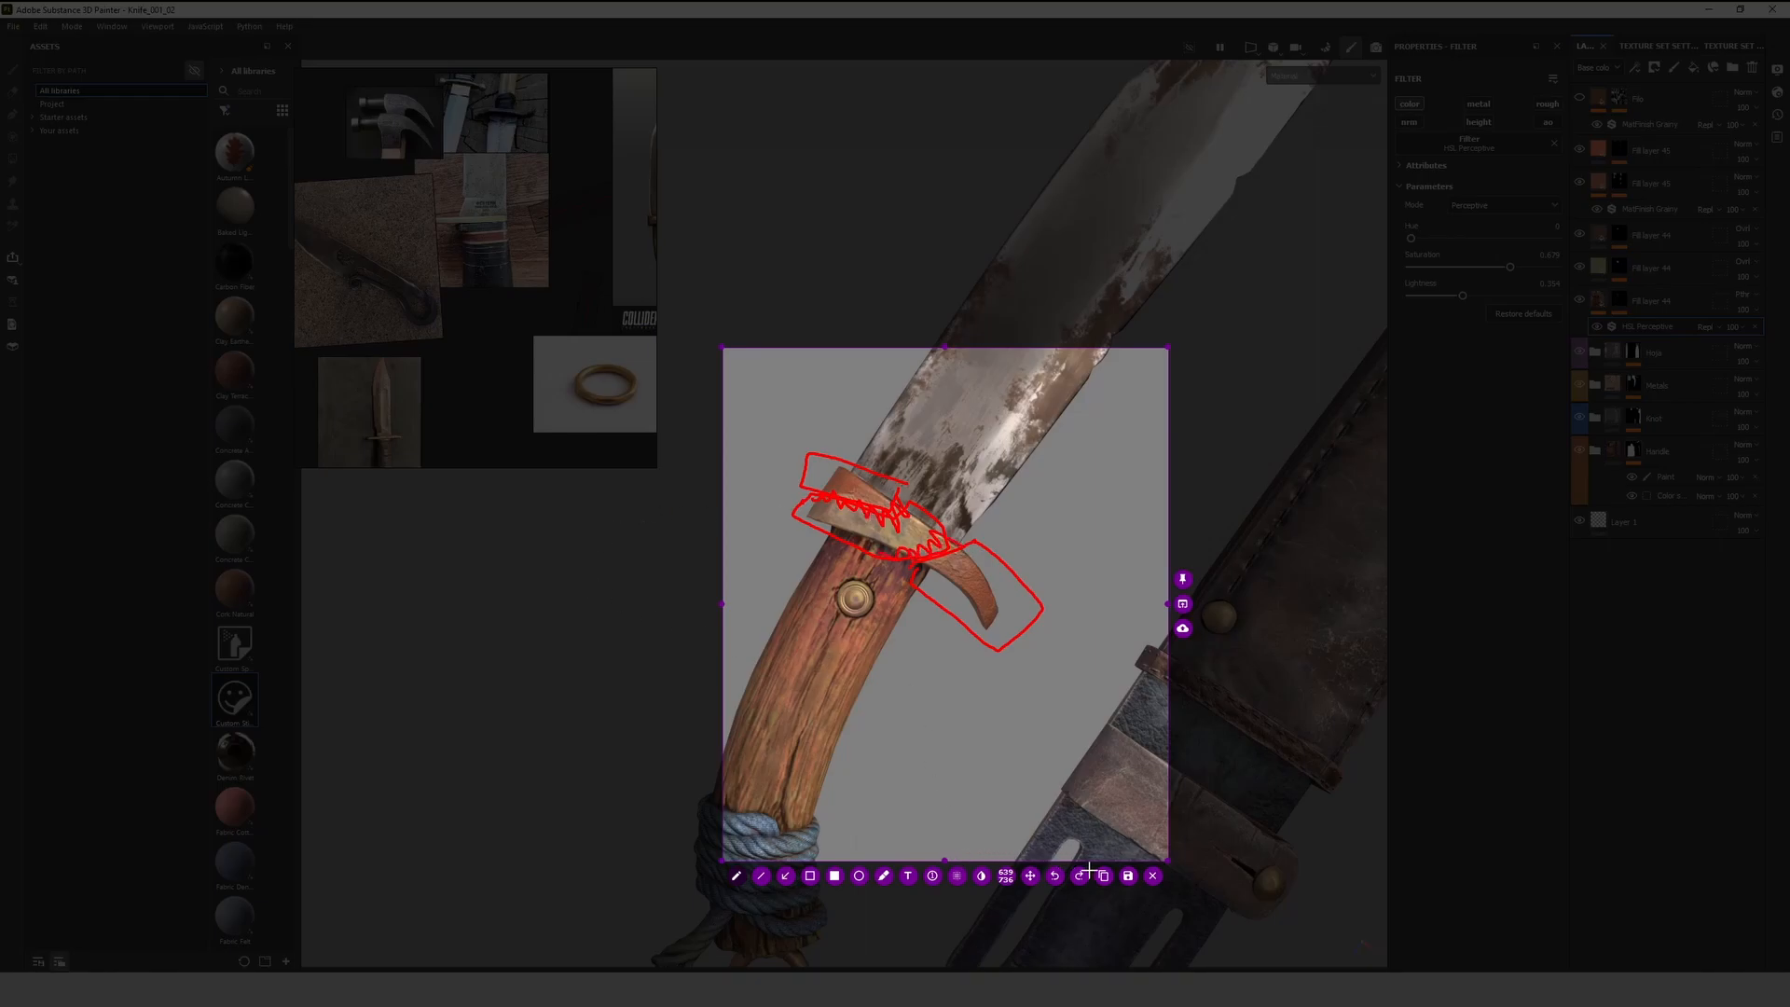
click(1153, 875)
Examine the guard with the orange overlay shown, from the front and the reverse side
scroll(824, 486, up, 3)
scroll(824, 485, down, 3)
alt+middle_drag(824, 486, 941, 564)
scroll(878, 477, up, 3)
alt+drag(942, 564, 895, 505)
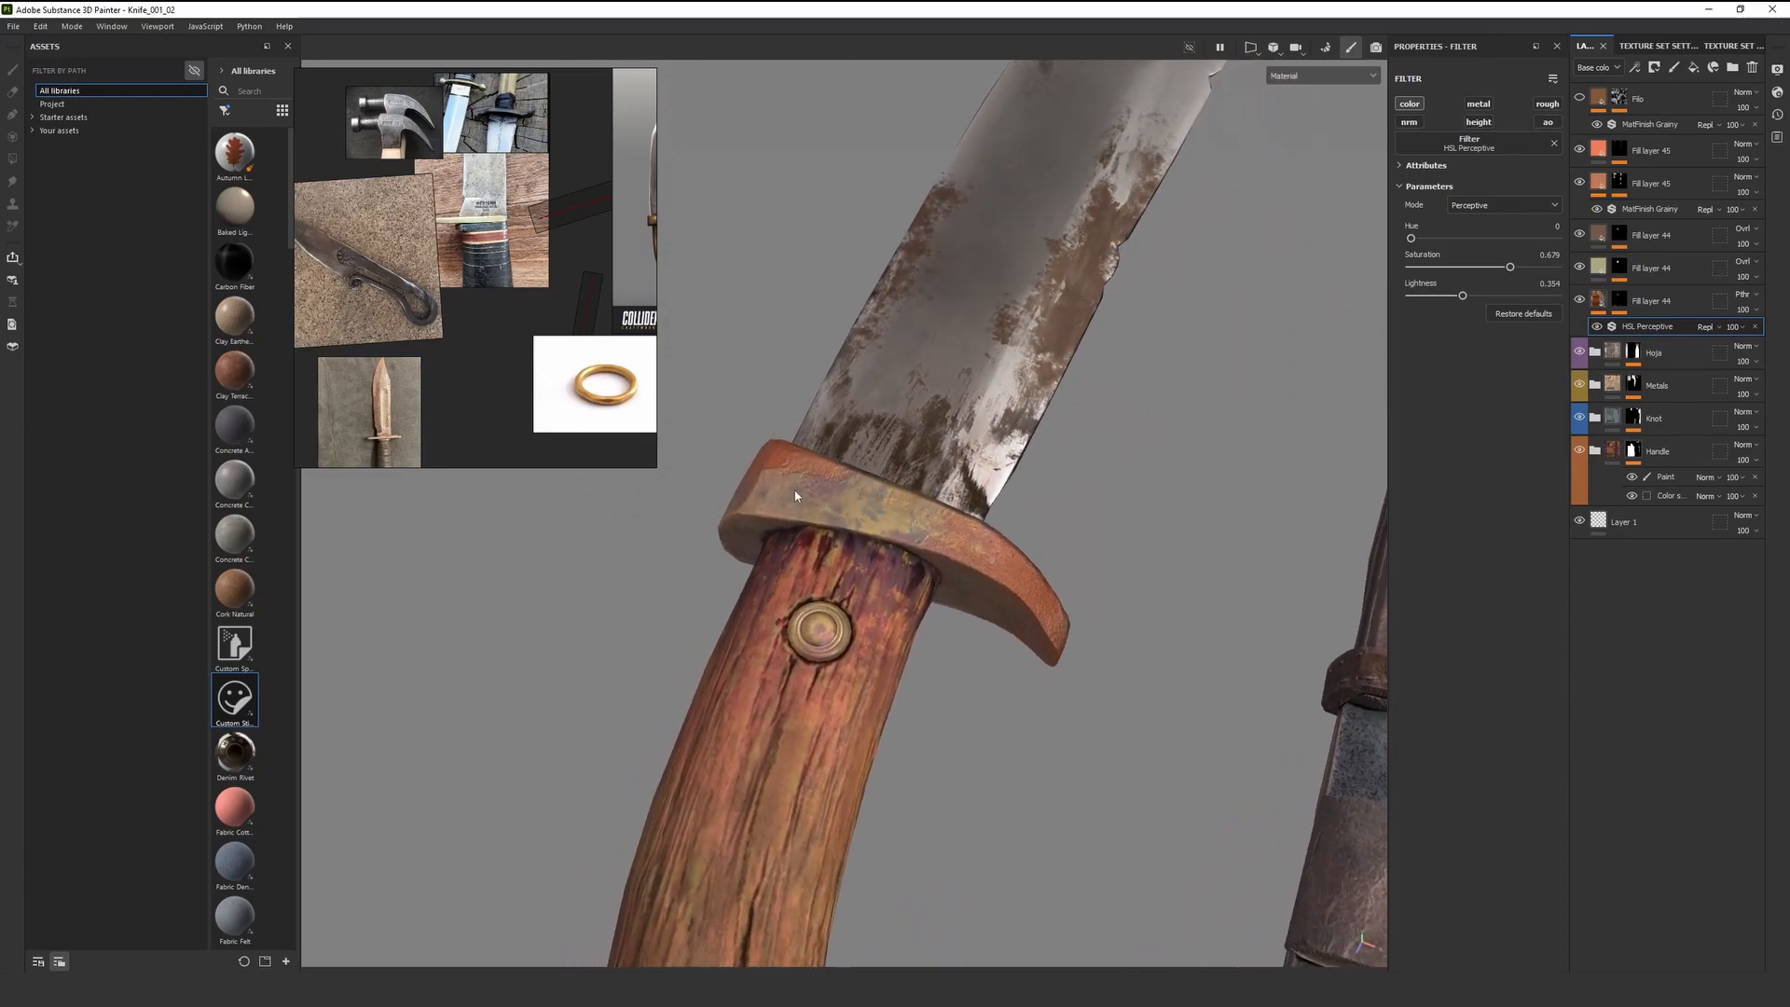
alt+middle_drag(818, 497, 851, 496)
alt+drag(990, 506, 1115, 615)
scroll(988, 641, down, 4)
scroll(970, 653, up, 3)
shift+right_drag(975, 638, 979, 652)
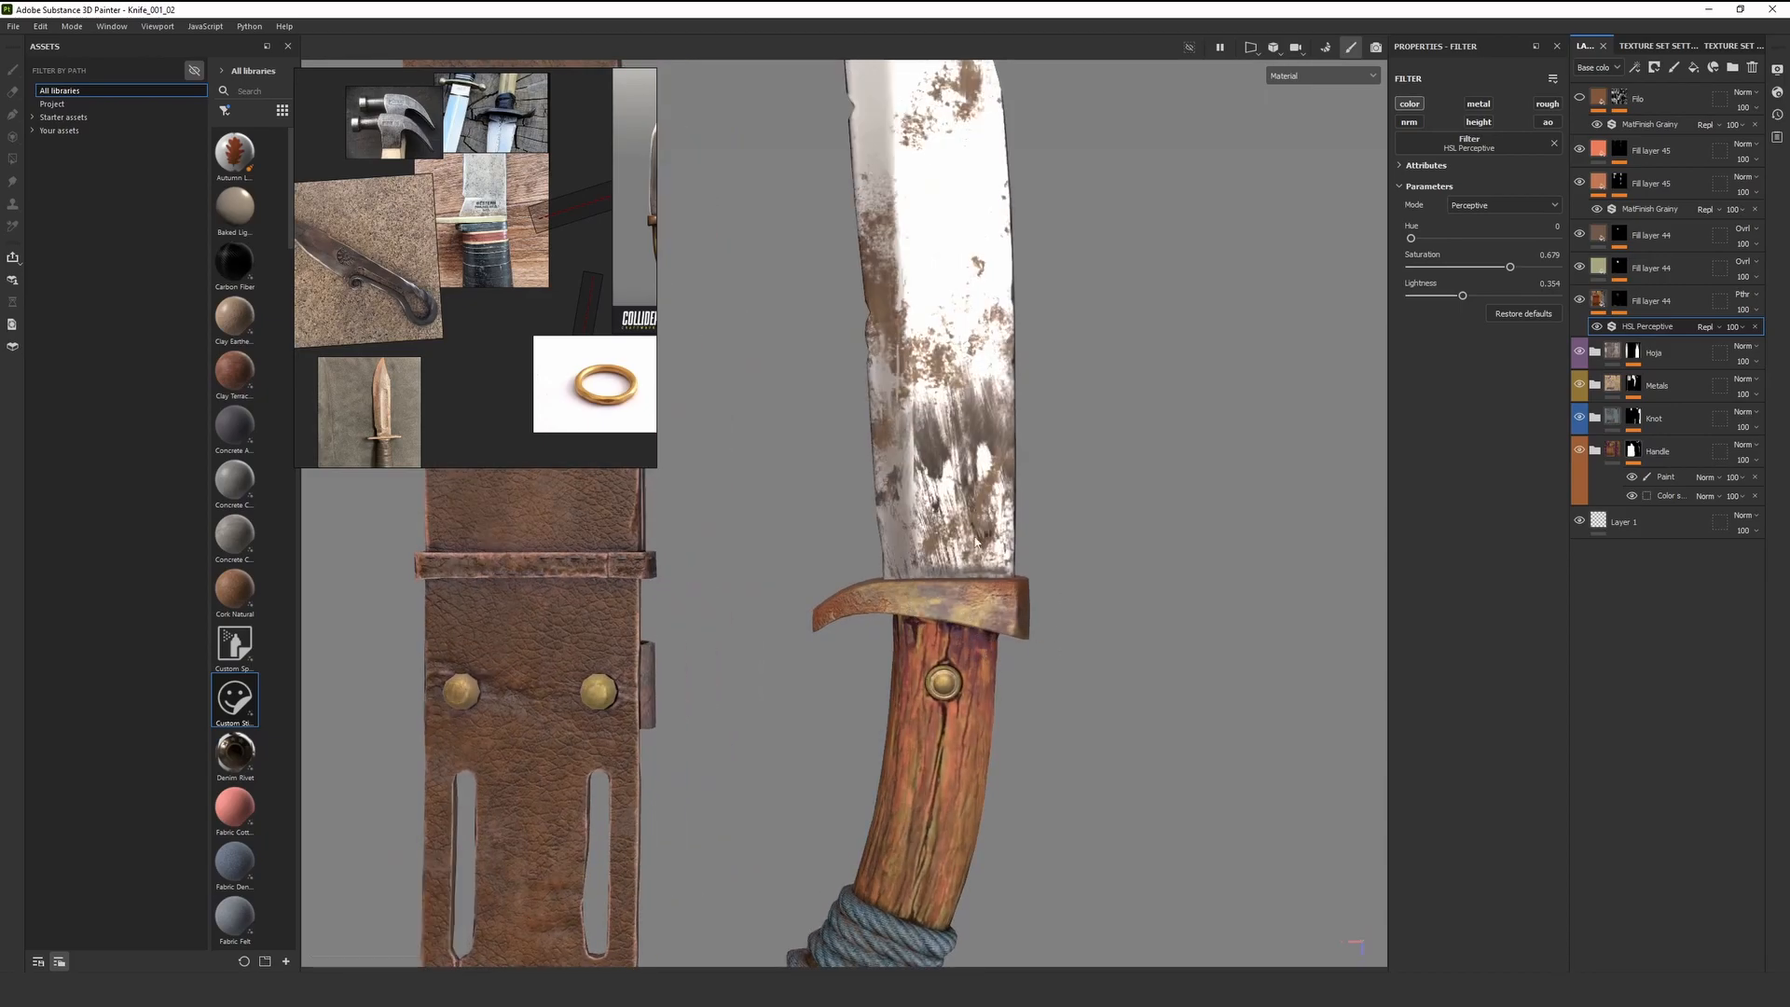
Hide the lower orange Fill layer 45 and check the guard's original coloring on the whole knife
alt+drag(986, 669, 856, 576)
scroll(881, 628, down, 4)
click(1579, 150)
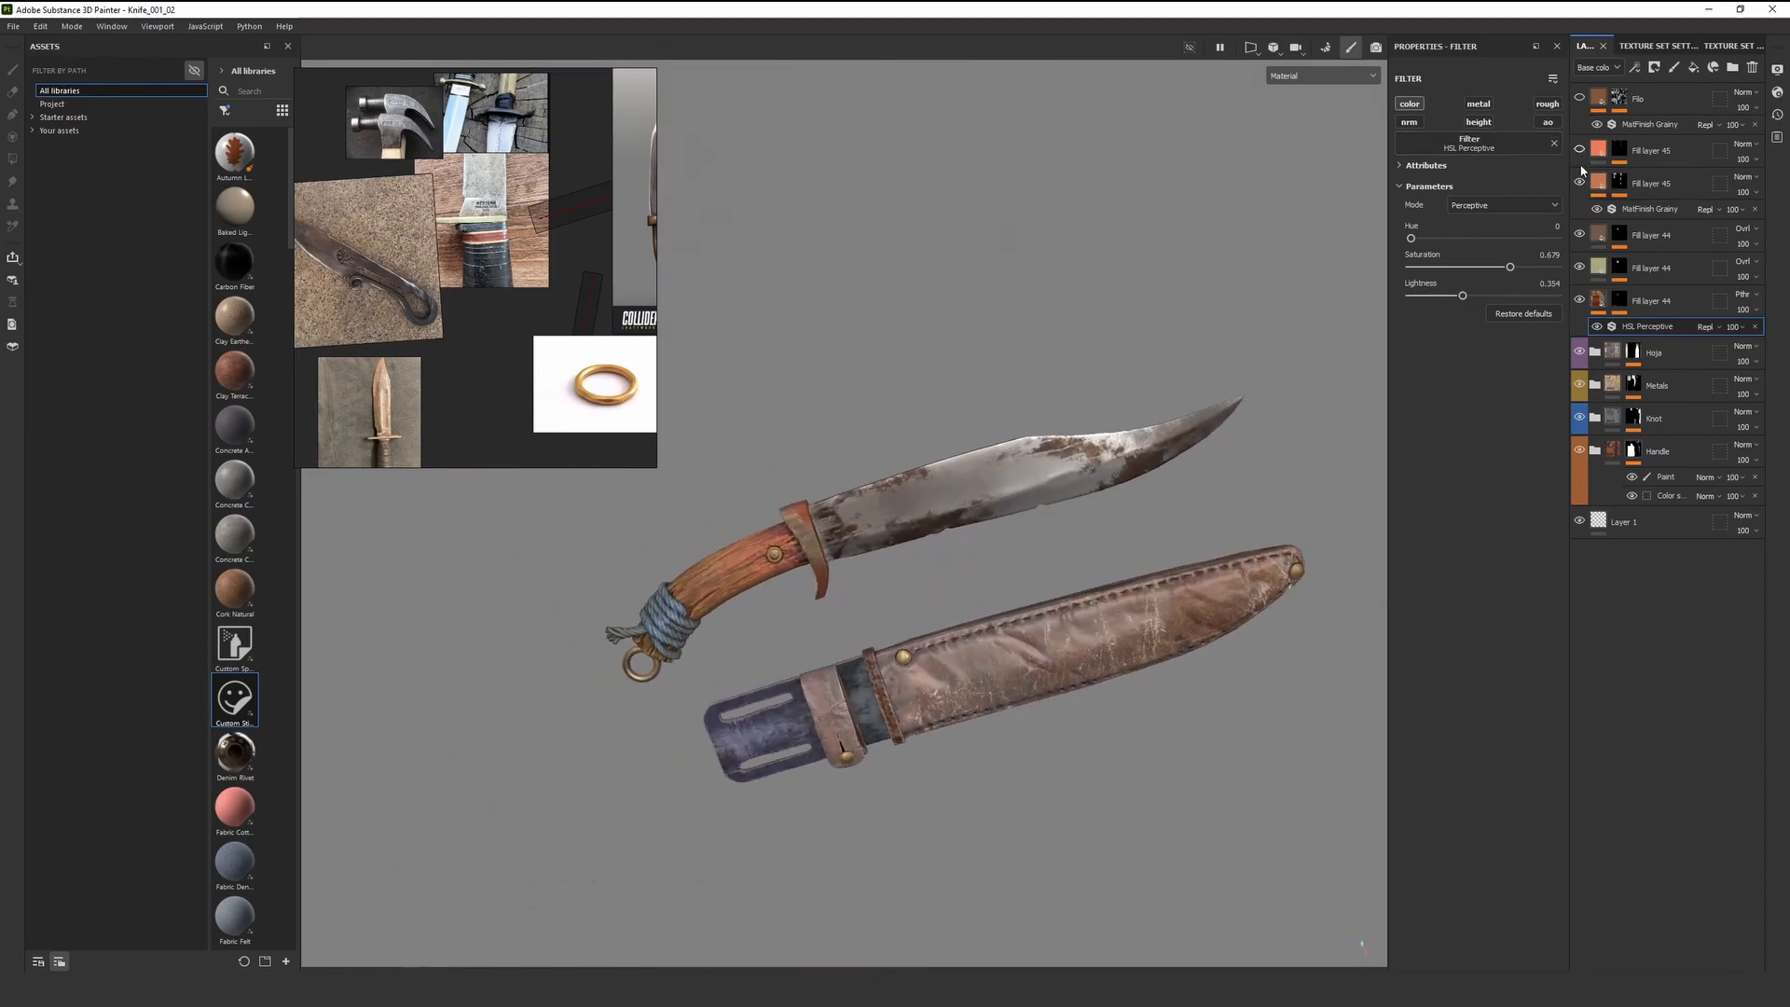
scroll(960, 360, up, 4)
alt+drag(900, 466, 899, 505)
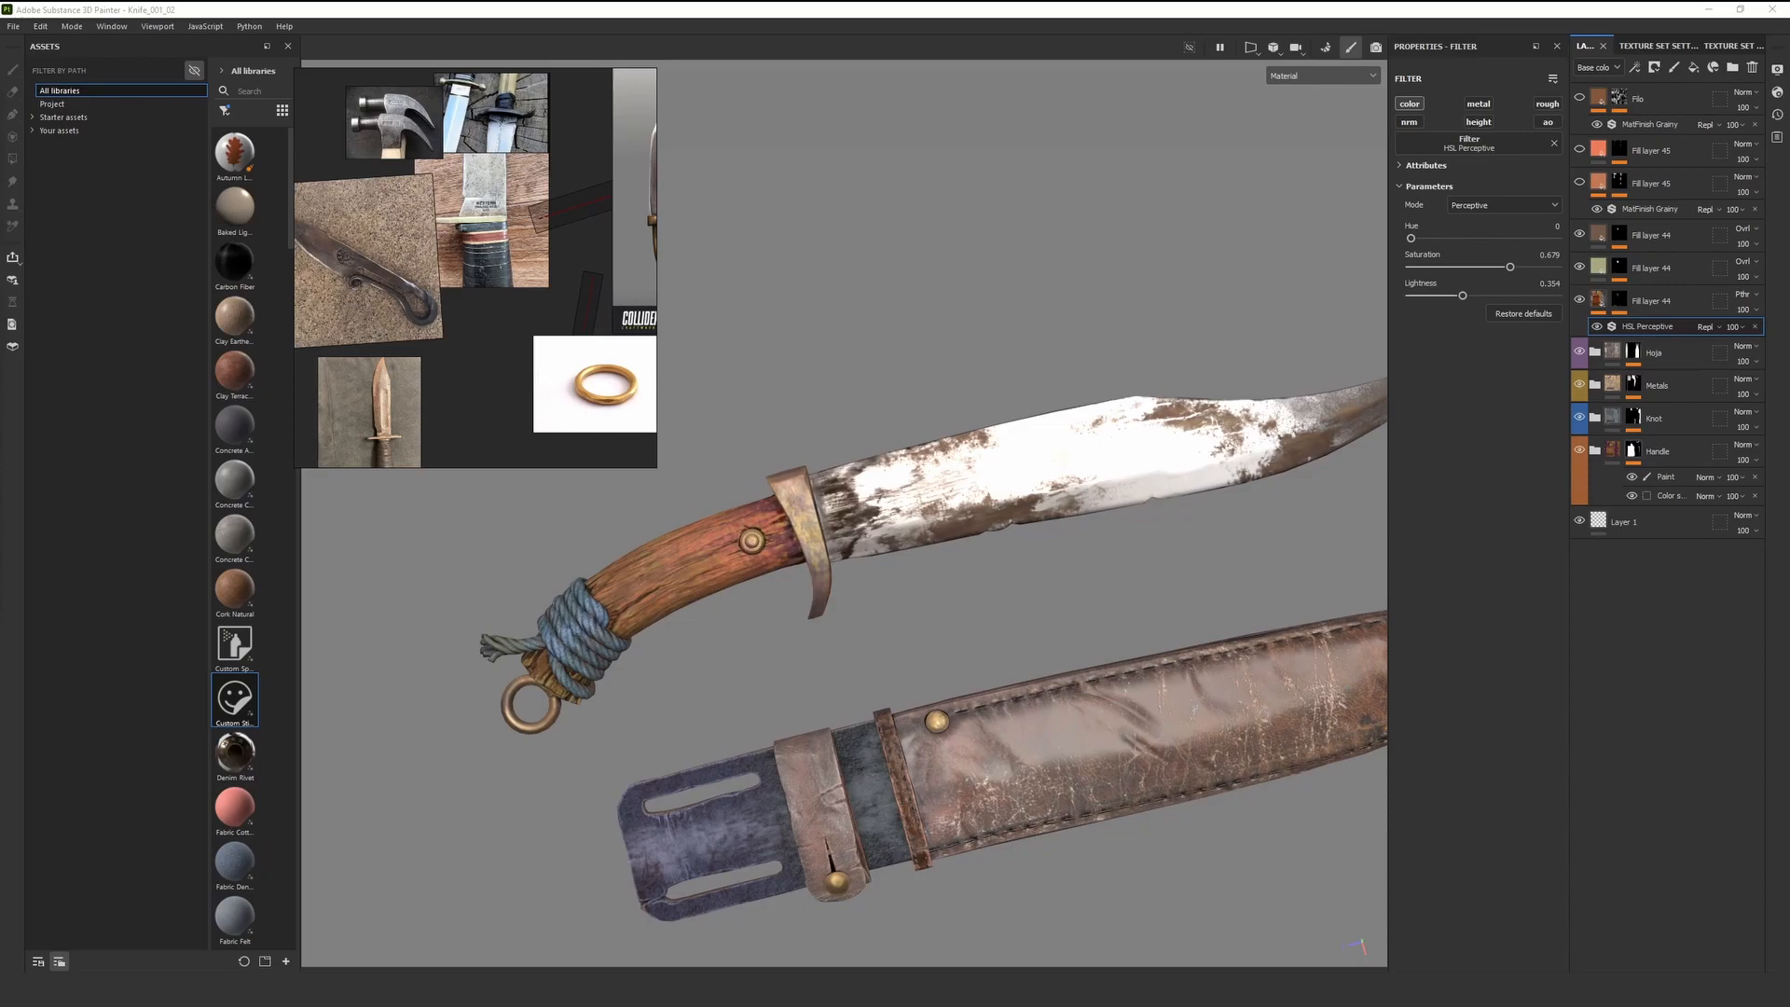
Review the knife and sheath together from several orbit angles
alt+drag(1069, 668, 597, 643)
alt+right_drag(839, 643, 830, 559)
mouse_move(829, 559)
alt+mouse_down()
mouse_move(1006, 540)
mouse_move(876, 630)
alt+mouse_up()
alt+right_drag(1131, 505, 1142, 434)
alt+drag(1142, 434, 1115, 360)
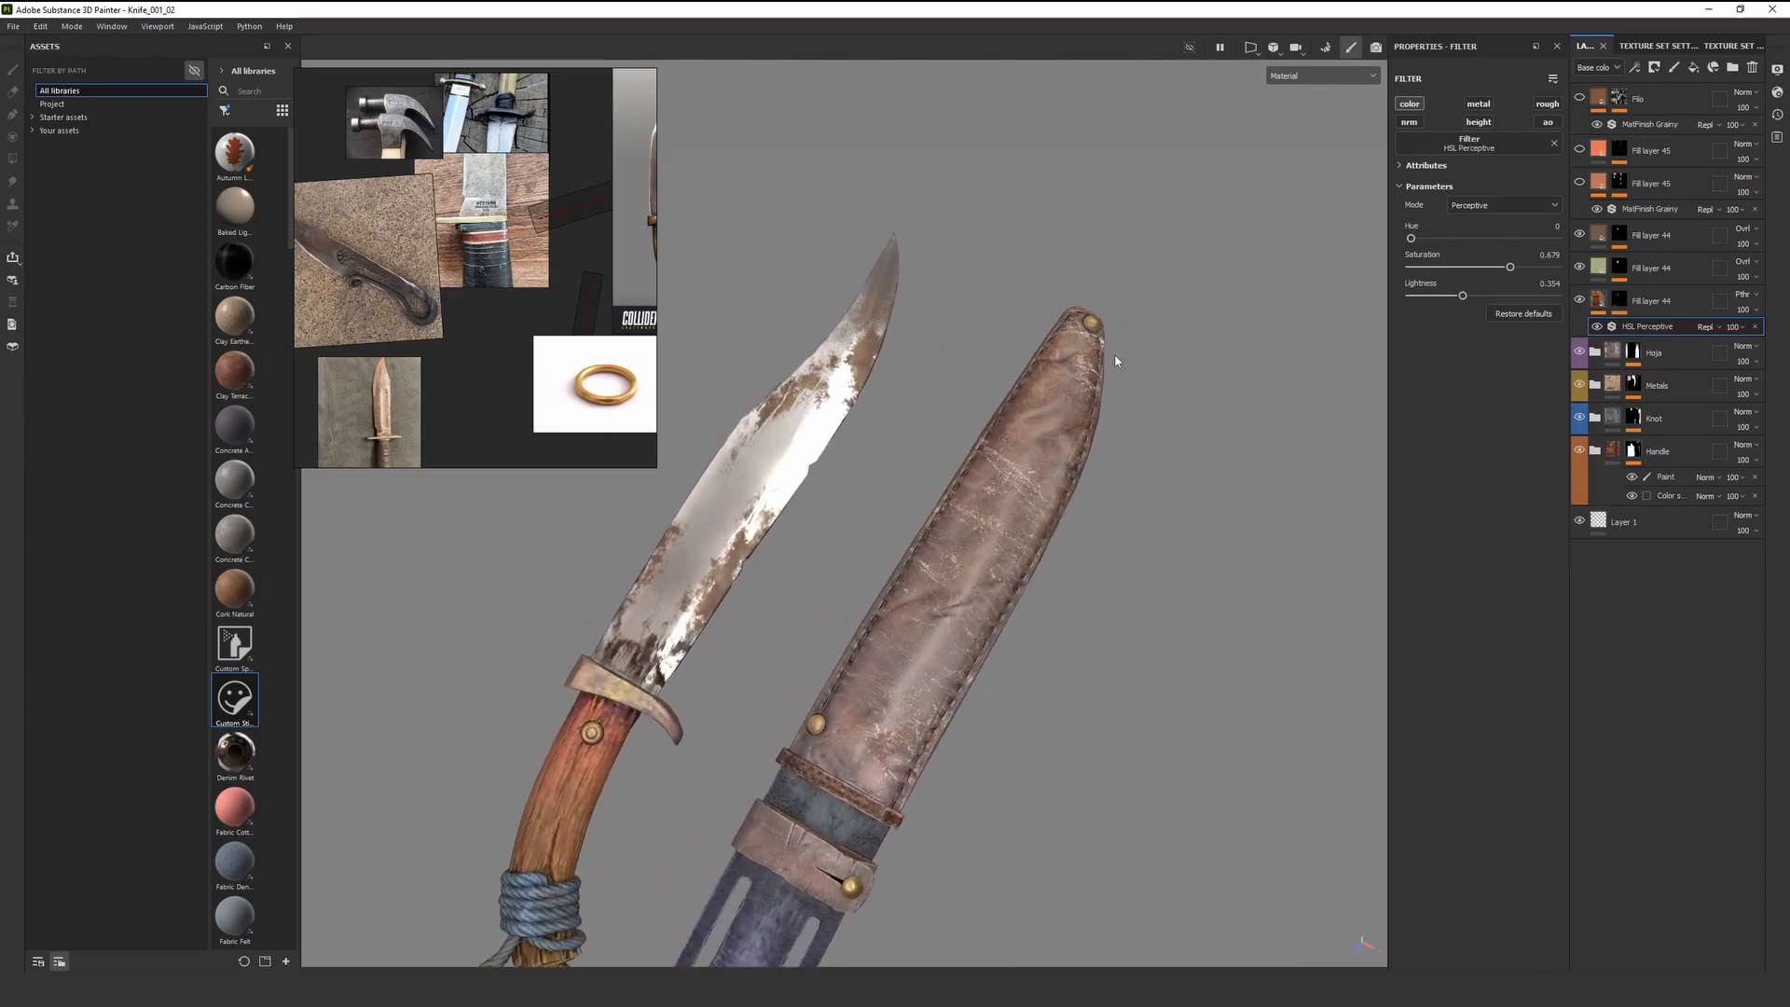
Examine the knife and sheath in Base color view, comparing them once with the Material view
key(c)
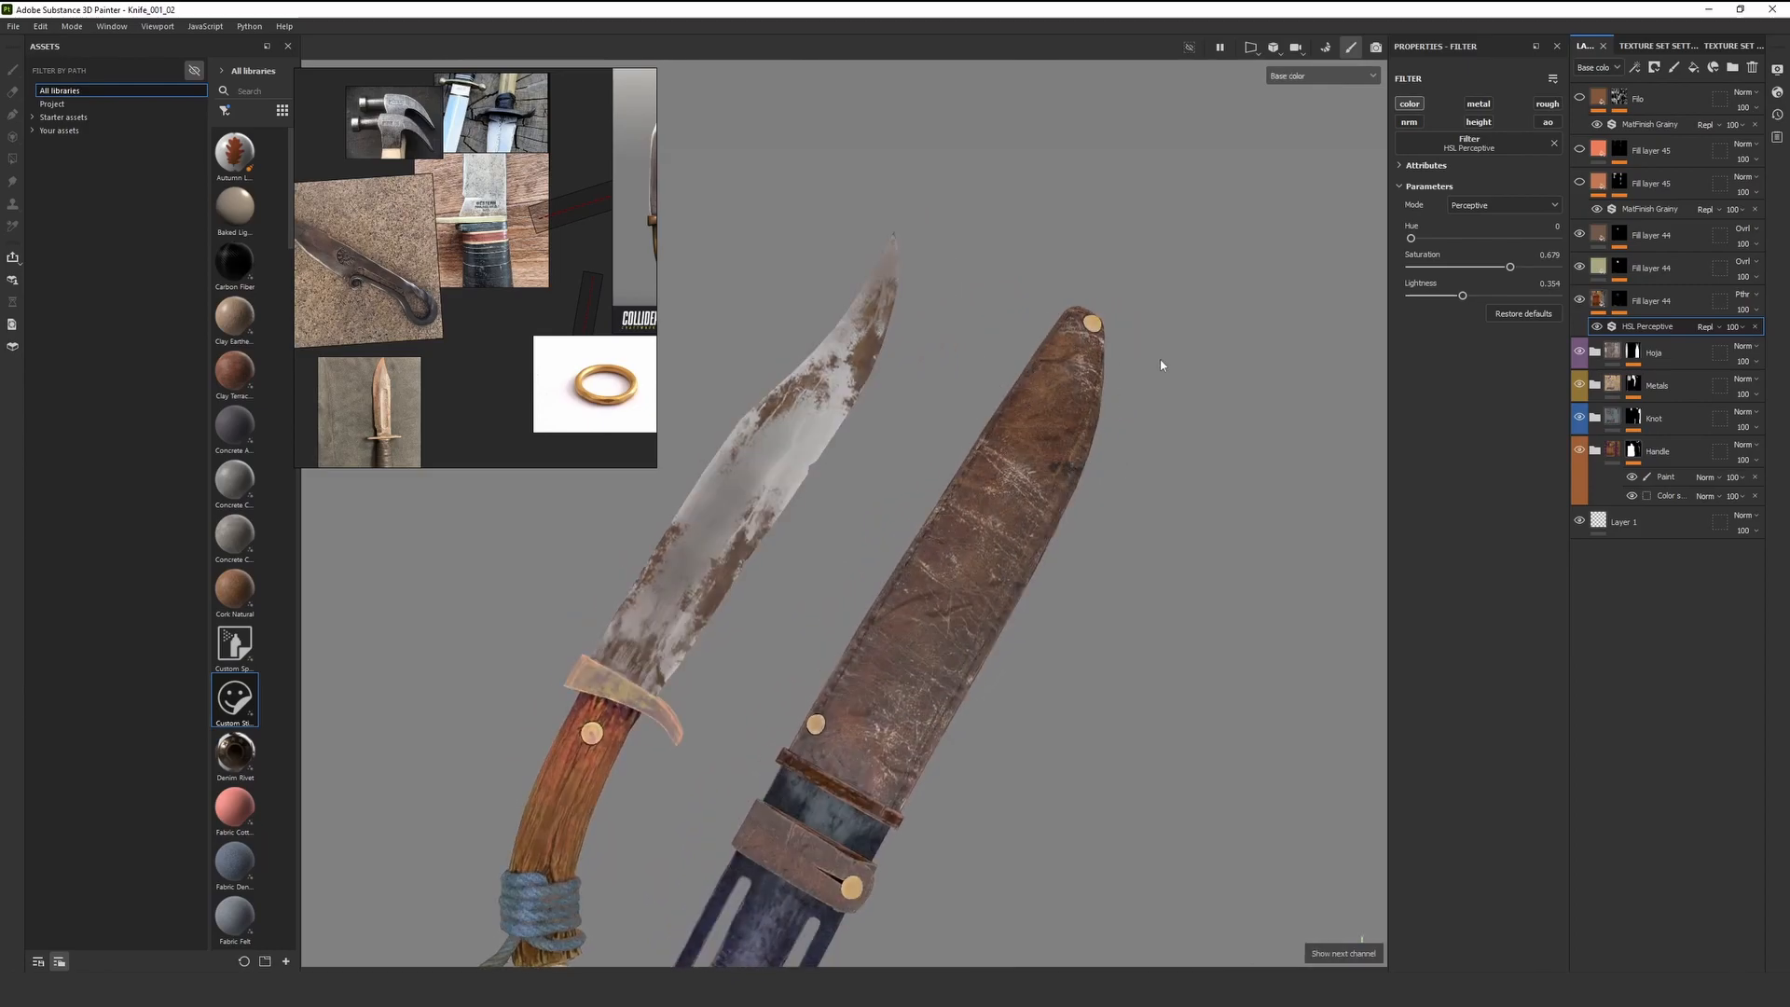
alt+drag(1004, 407, 988, 477)
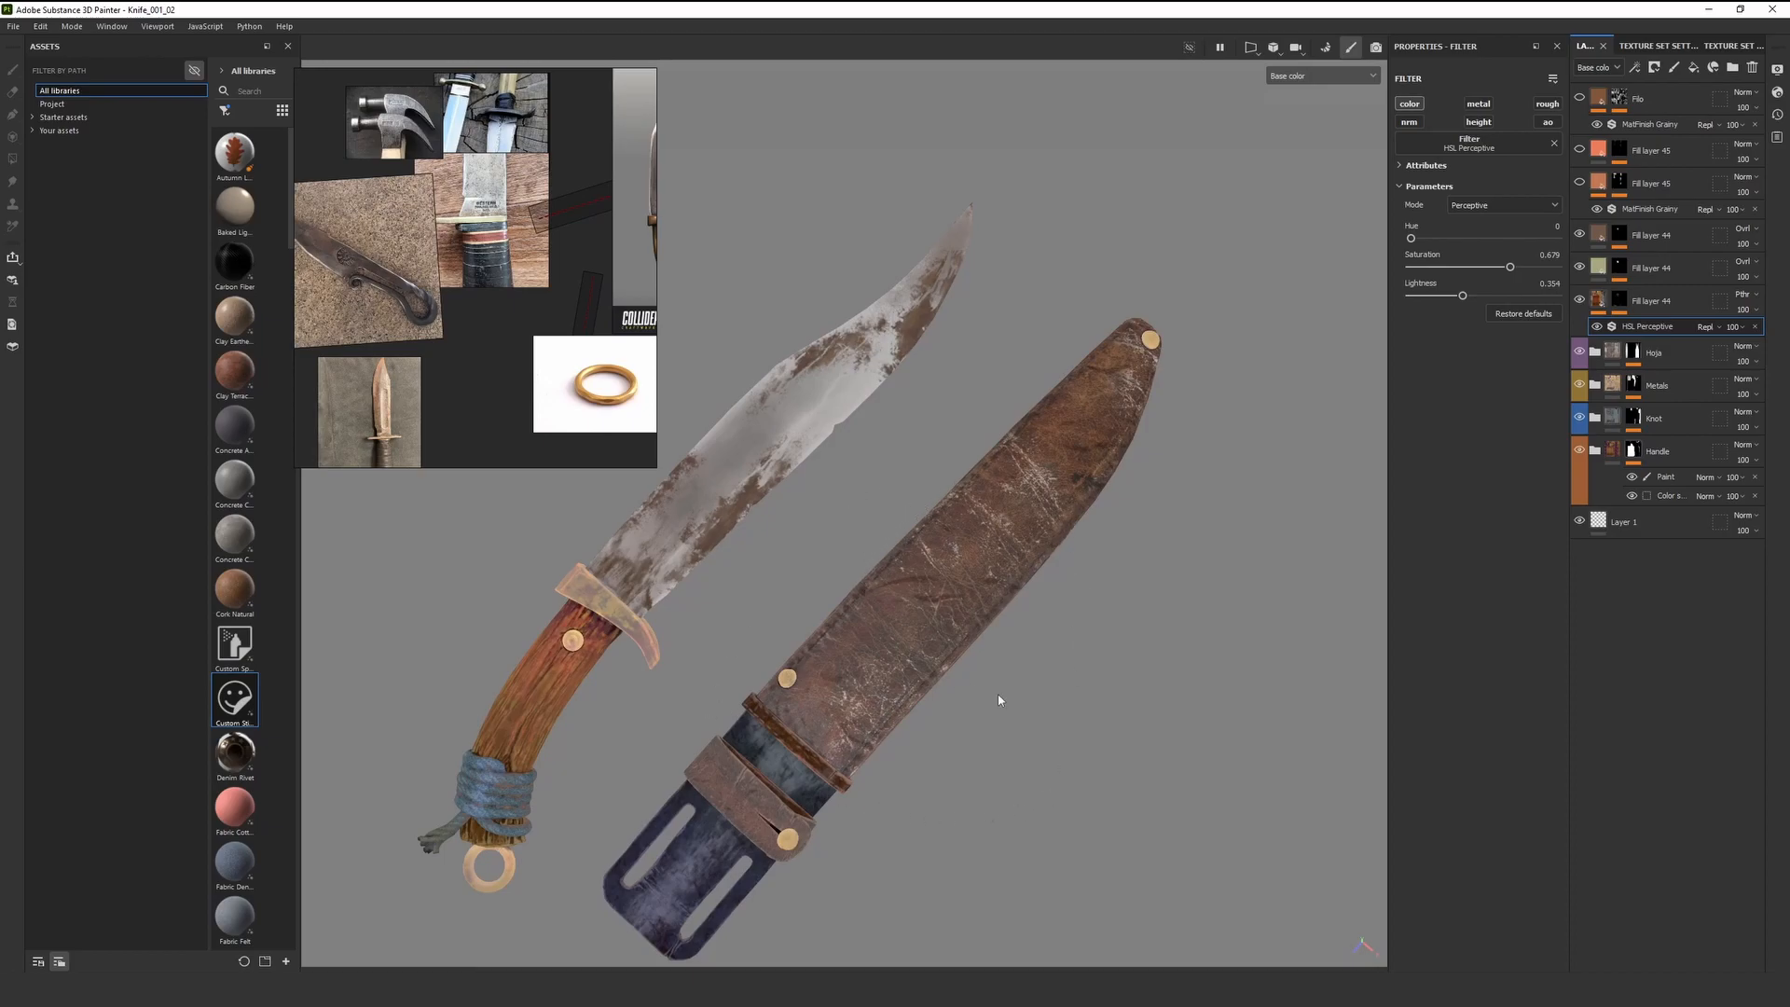
key(m)
alt+right_drag(984, 696, 1051, 711)
alt+drag(1050, 711, 970, 647)
key(c)
alt+middle_drag(970, 647, 1015, 636)
alt+right_drag(1015, 636, 1189, 369)
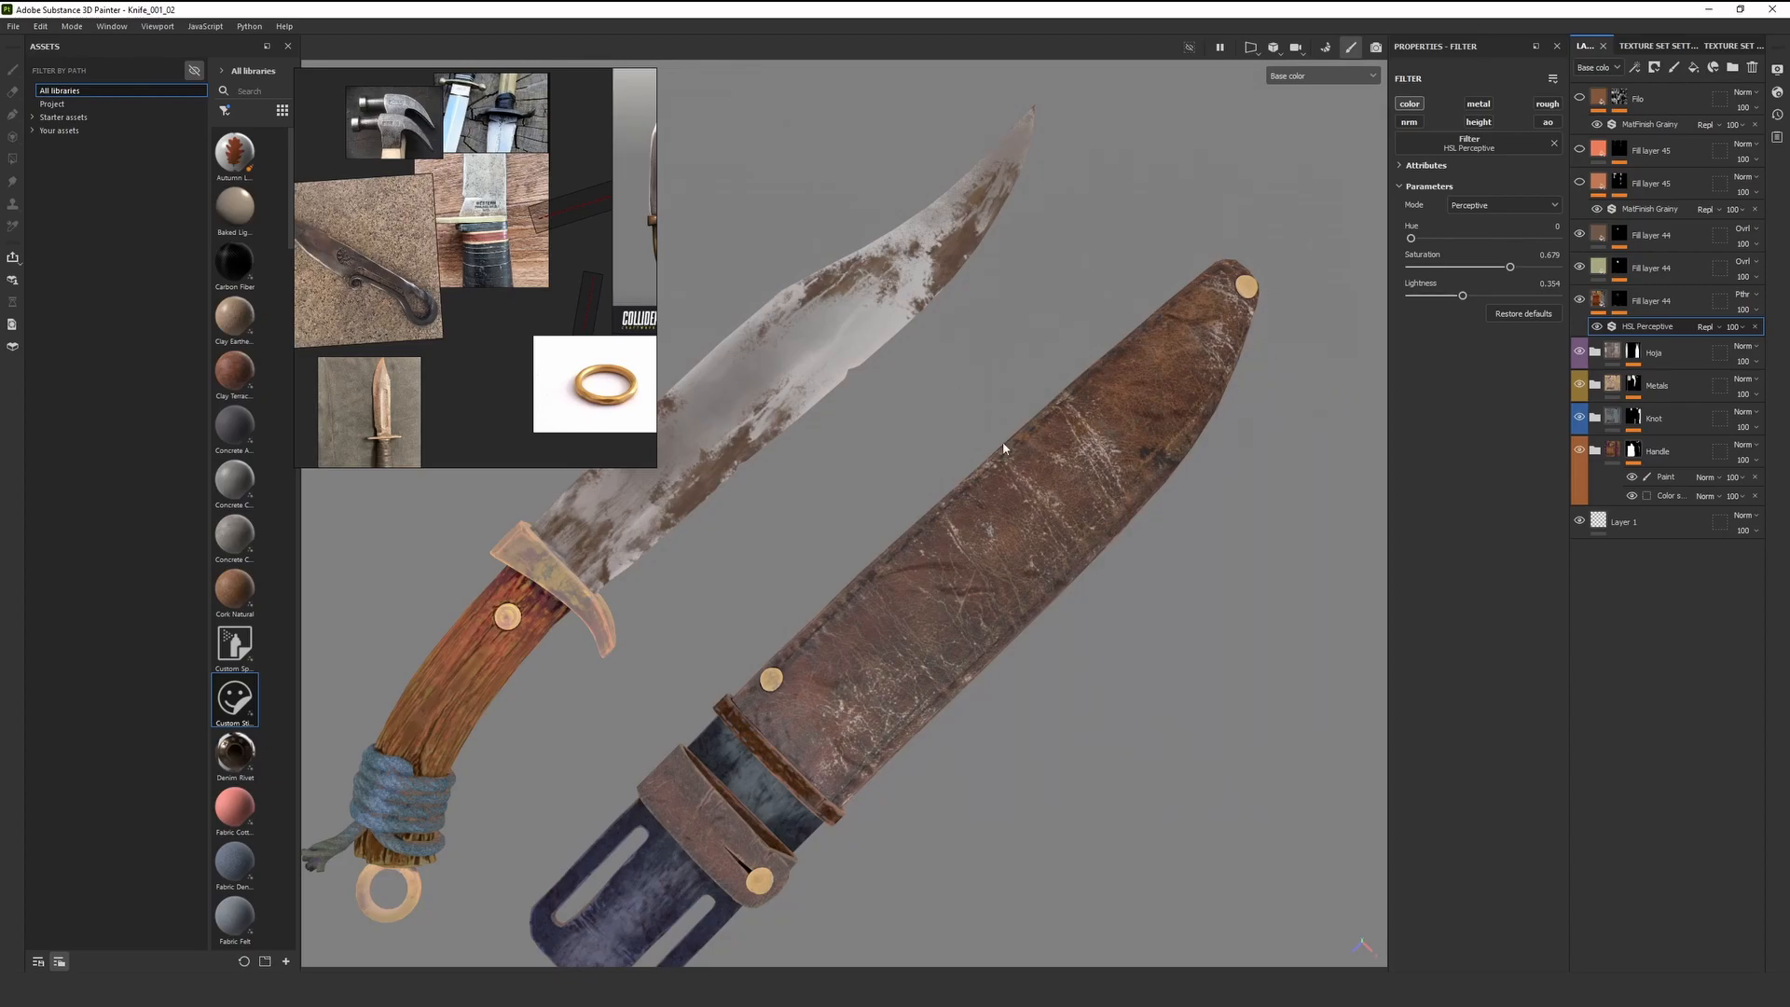
Compare the whole sheath and knife between Base color and Material views at varying distances, ending in Material view
click(1138, 702)
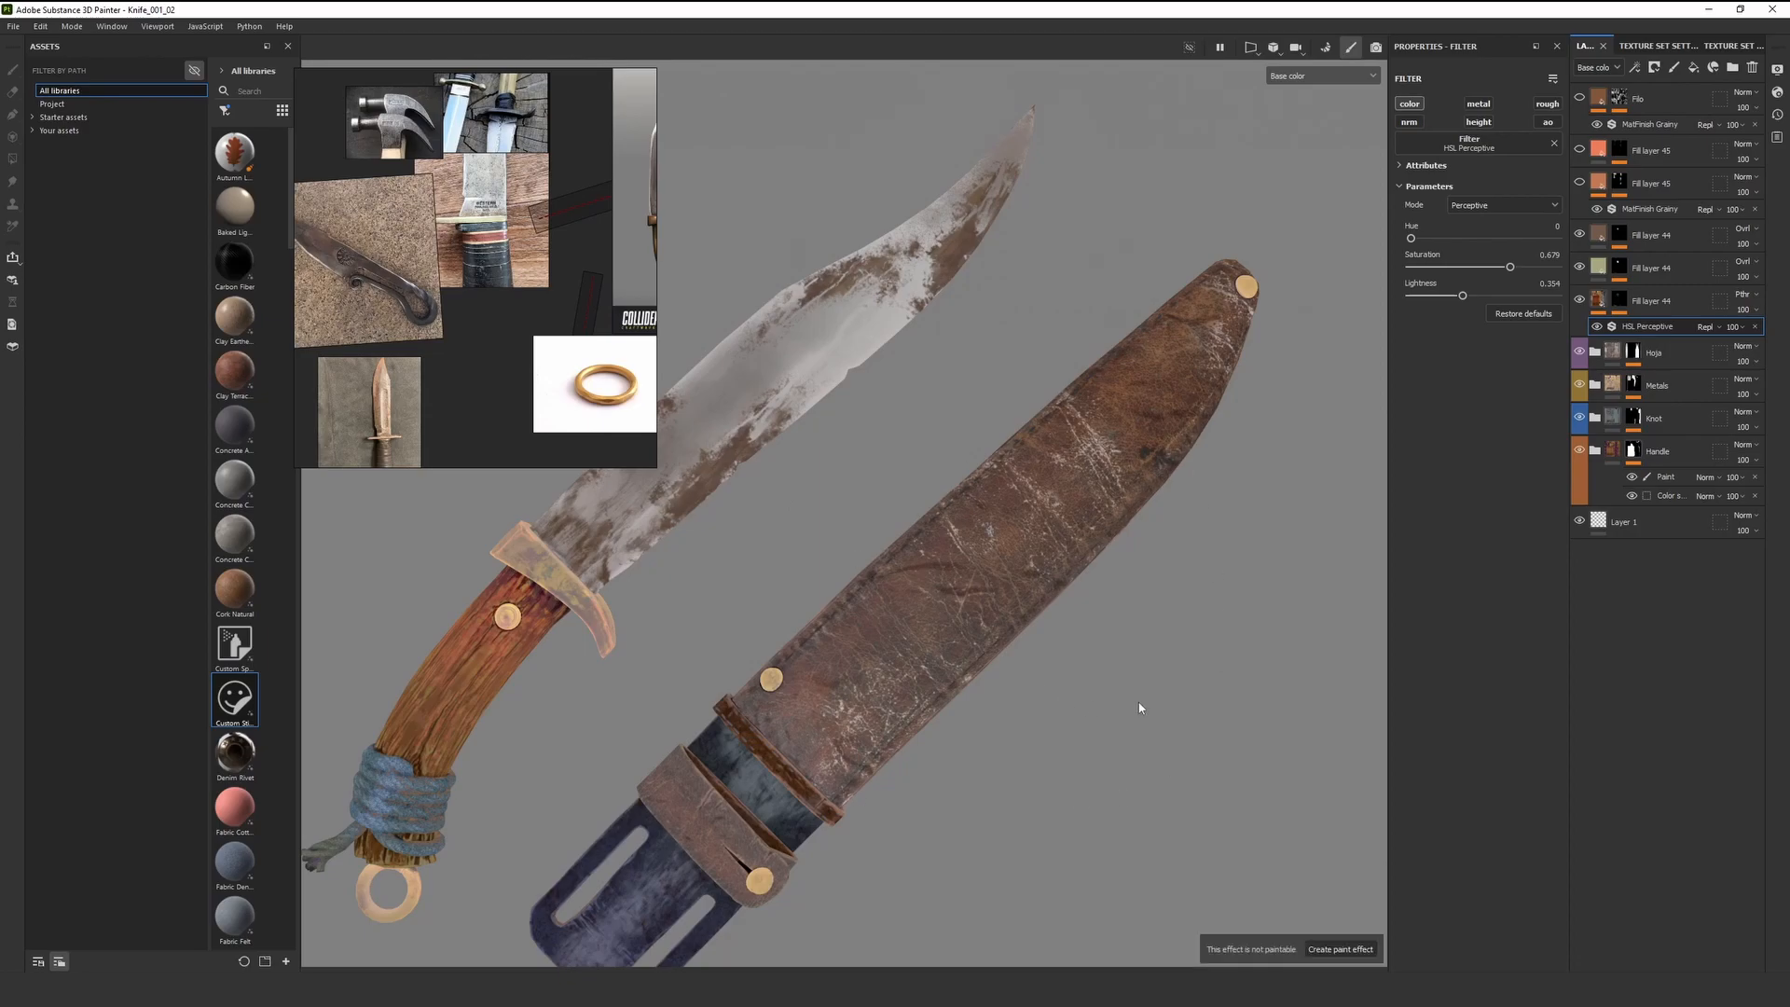
scroll(1036, 596, down, 3)
scroll(1015, 607, up, 4)
scroll(1026, 568, down, 4)
key(m)
alt+drag(1026, 552, 1073, 339)
key(c)
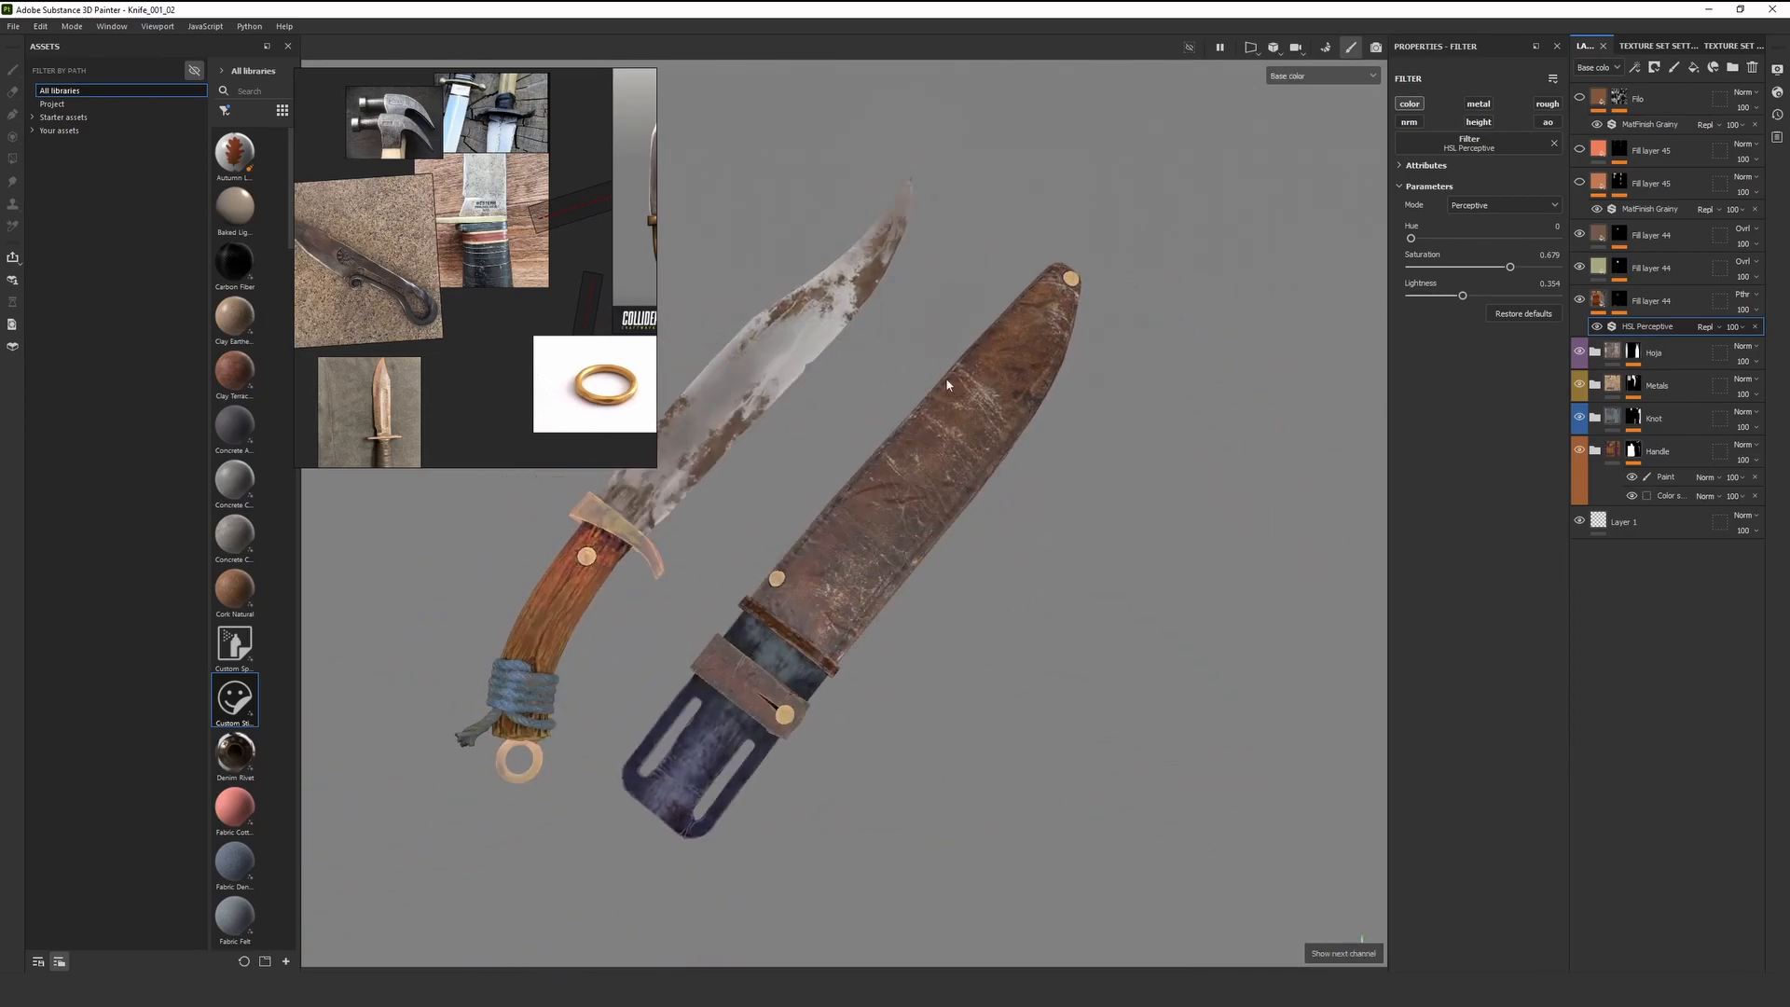
alt+drag(923, 445, 897, 404)
alt+drag(920, 481, 931, 548)
key(m)
alt+middle_drag(932, 547, 1007, 604)
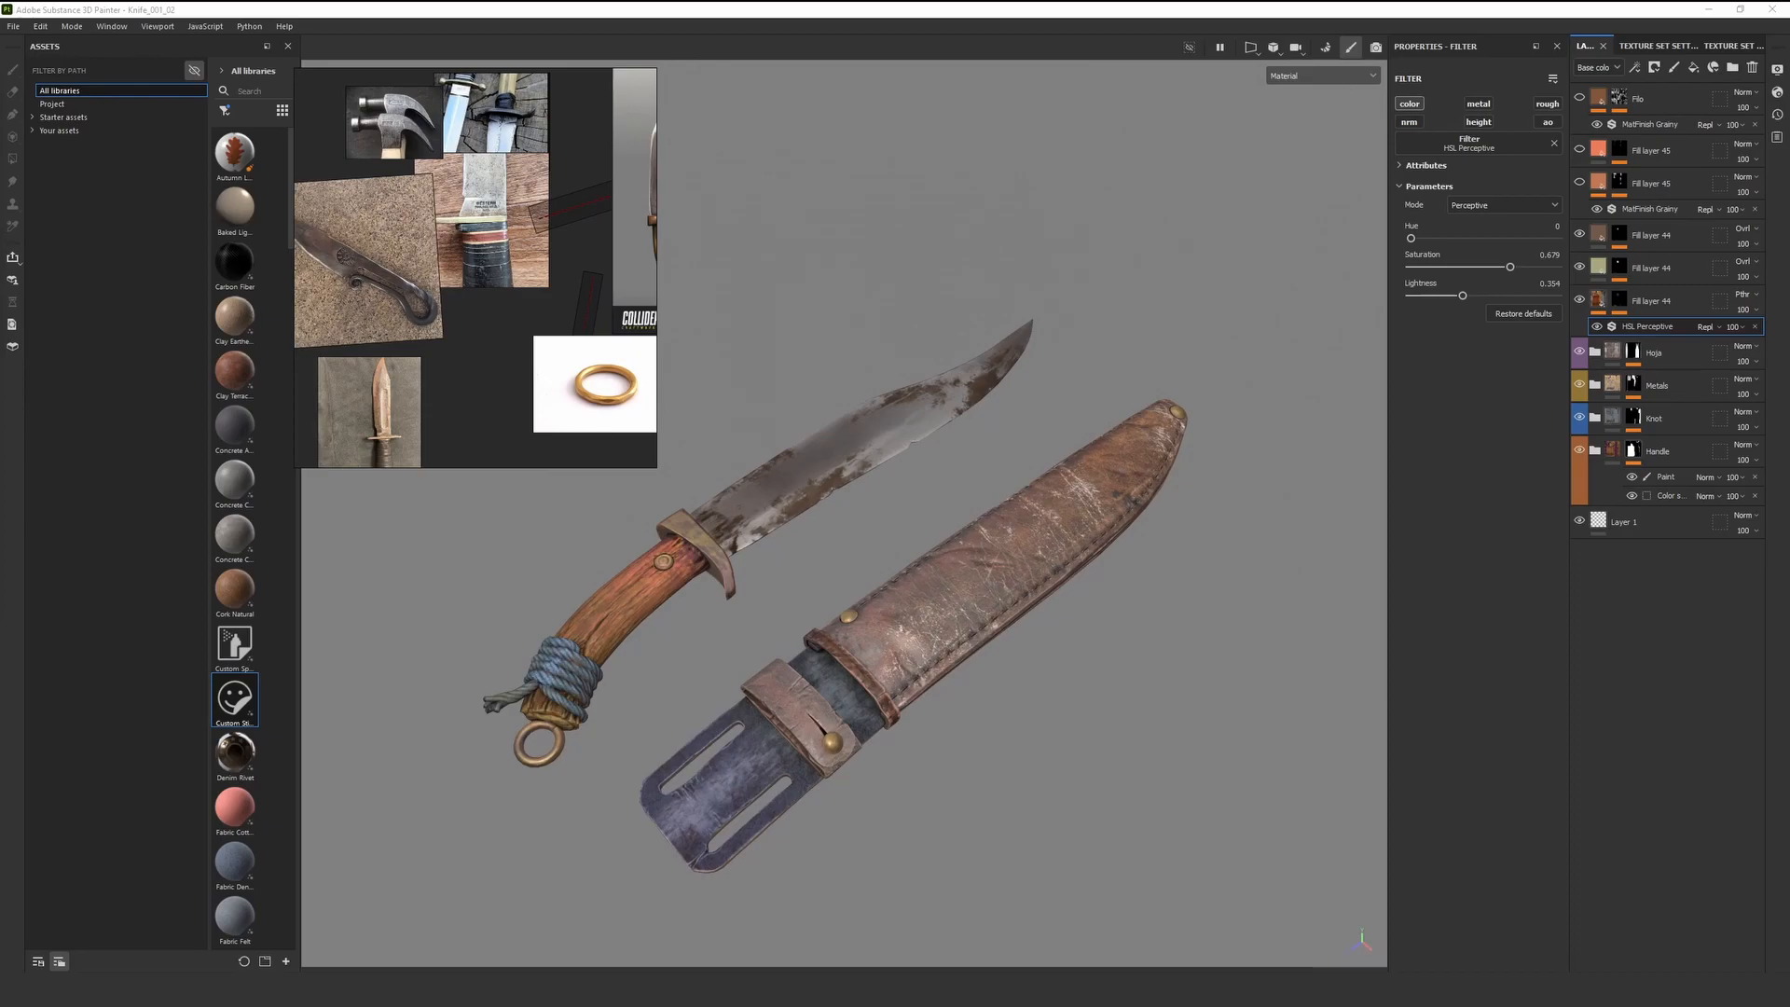
Examine the sheath's leather body, mouth trim and strap up close, briefly checking them in Base color view
click(936, 508)
mouse_move(988, 581)
alt+right_down()
mouse_move(892, 635)
mouse_move(932, 643)
alt+right_up()
mouse_move(932, 643)
alt+mouse_down()
mouse_move(936, 611)
mouse_move(847, 623)
alt+mouse_up()
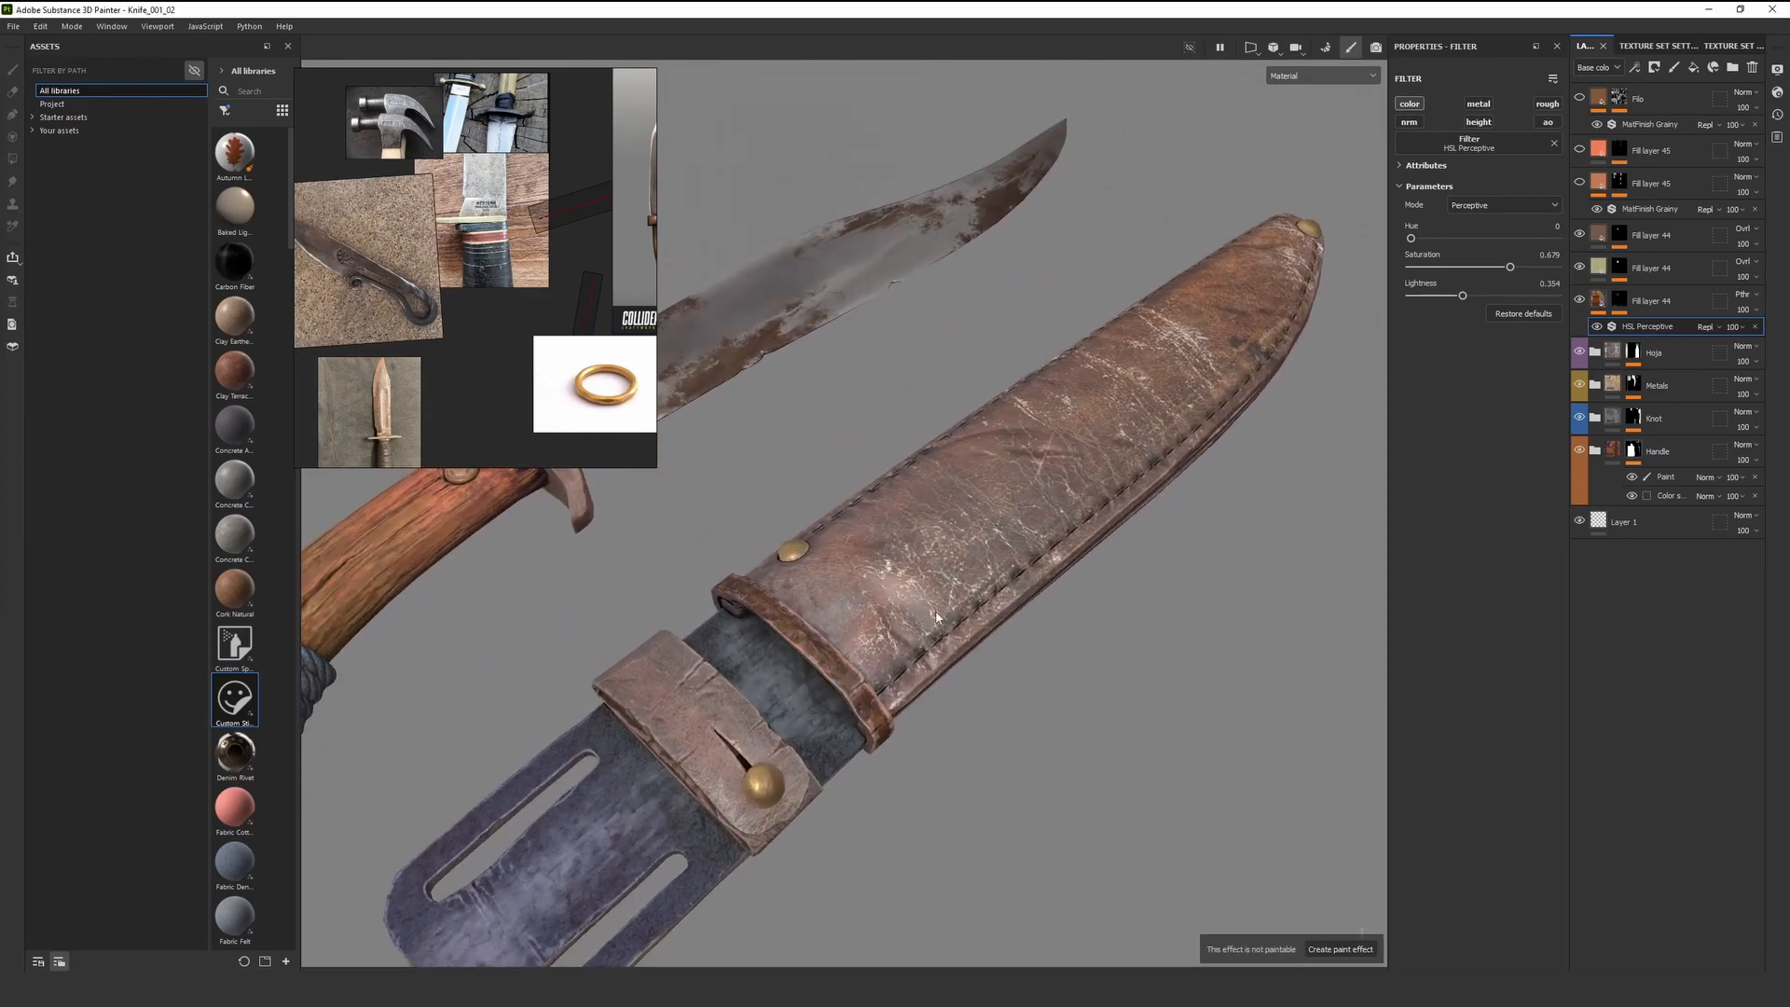
alt+middle_drag(847, 623, 913, 617)
alt+right_drag(913, 617, 819, 714)
key(c)
key(m)
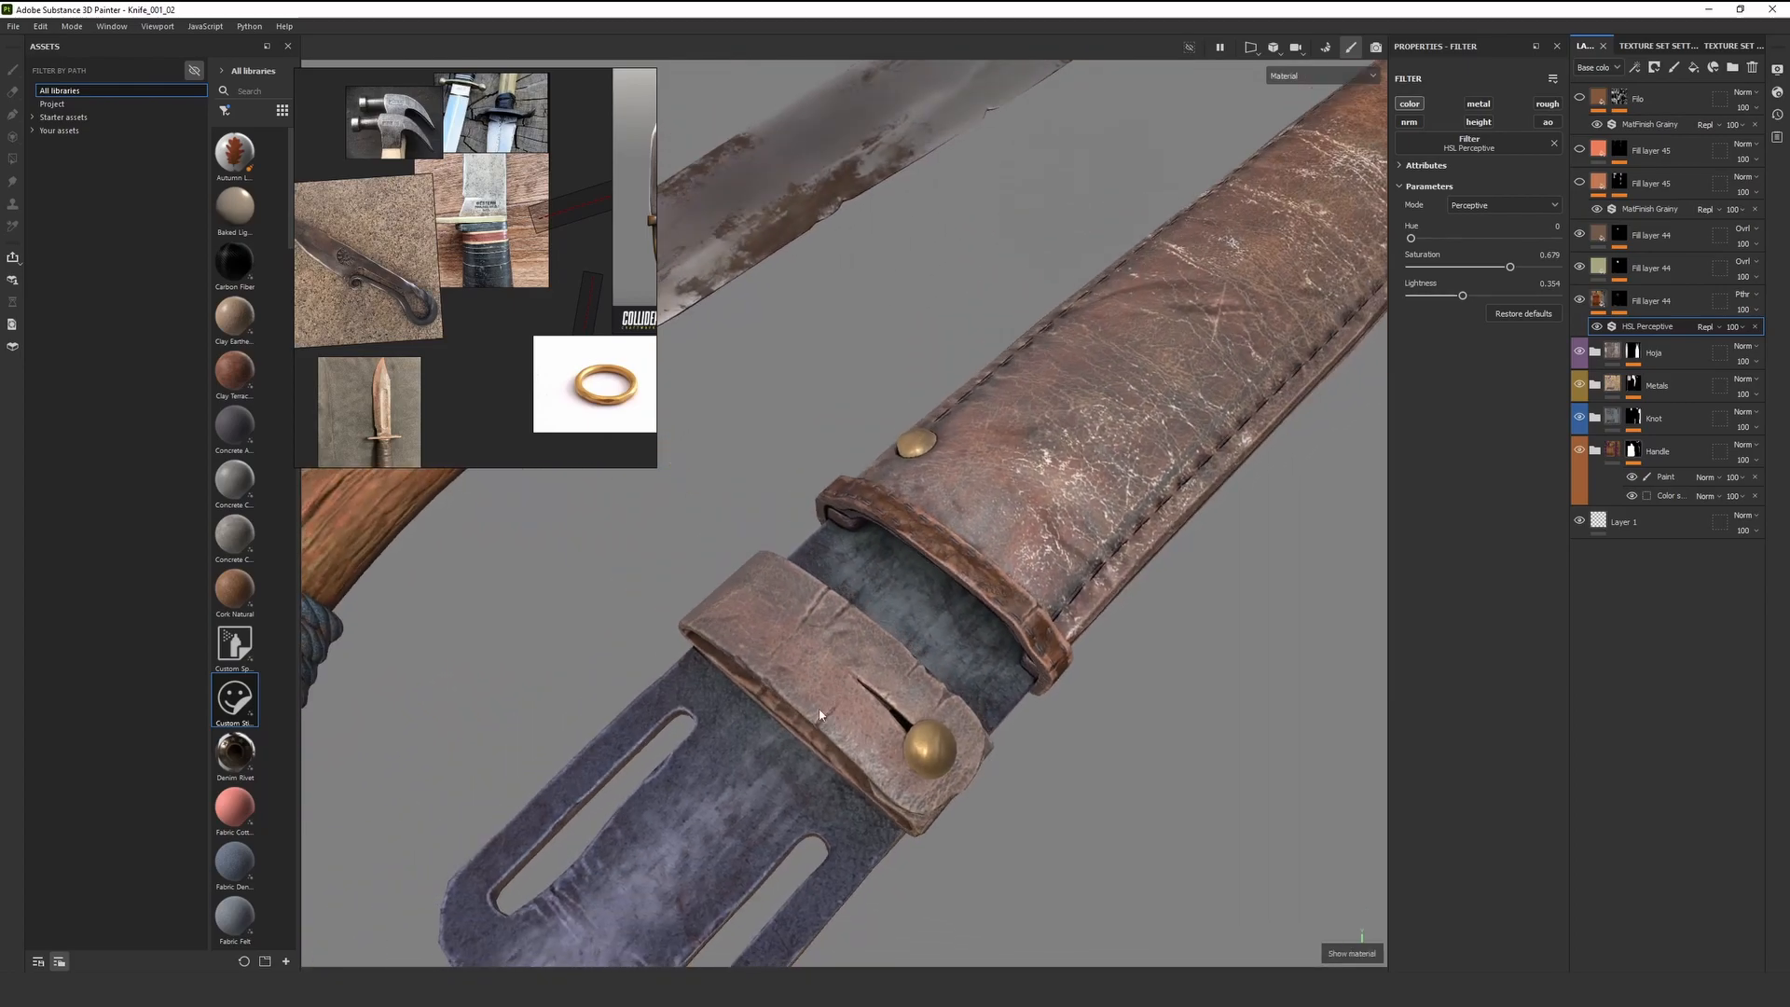
alt+right_drag(785, 651, 829, 585)
Inspect the base color of the leather strap, its inner edge, the rivets and the sheath mouth
key(c)
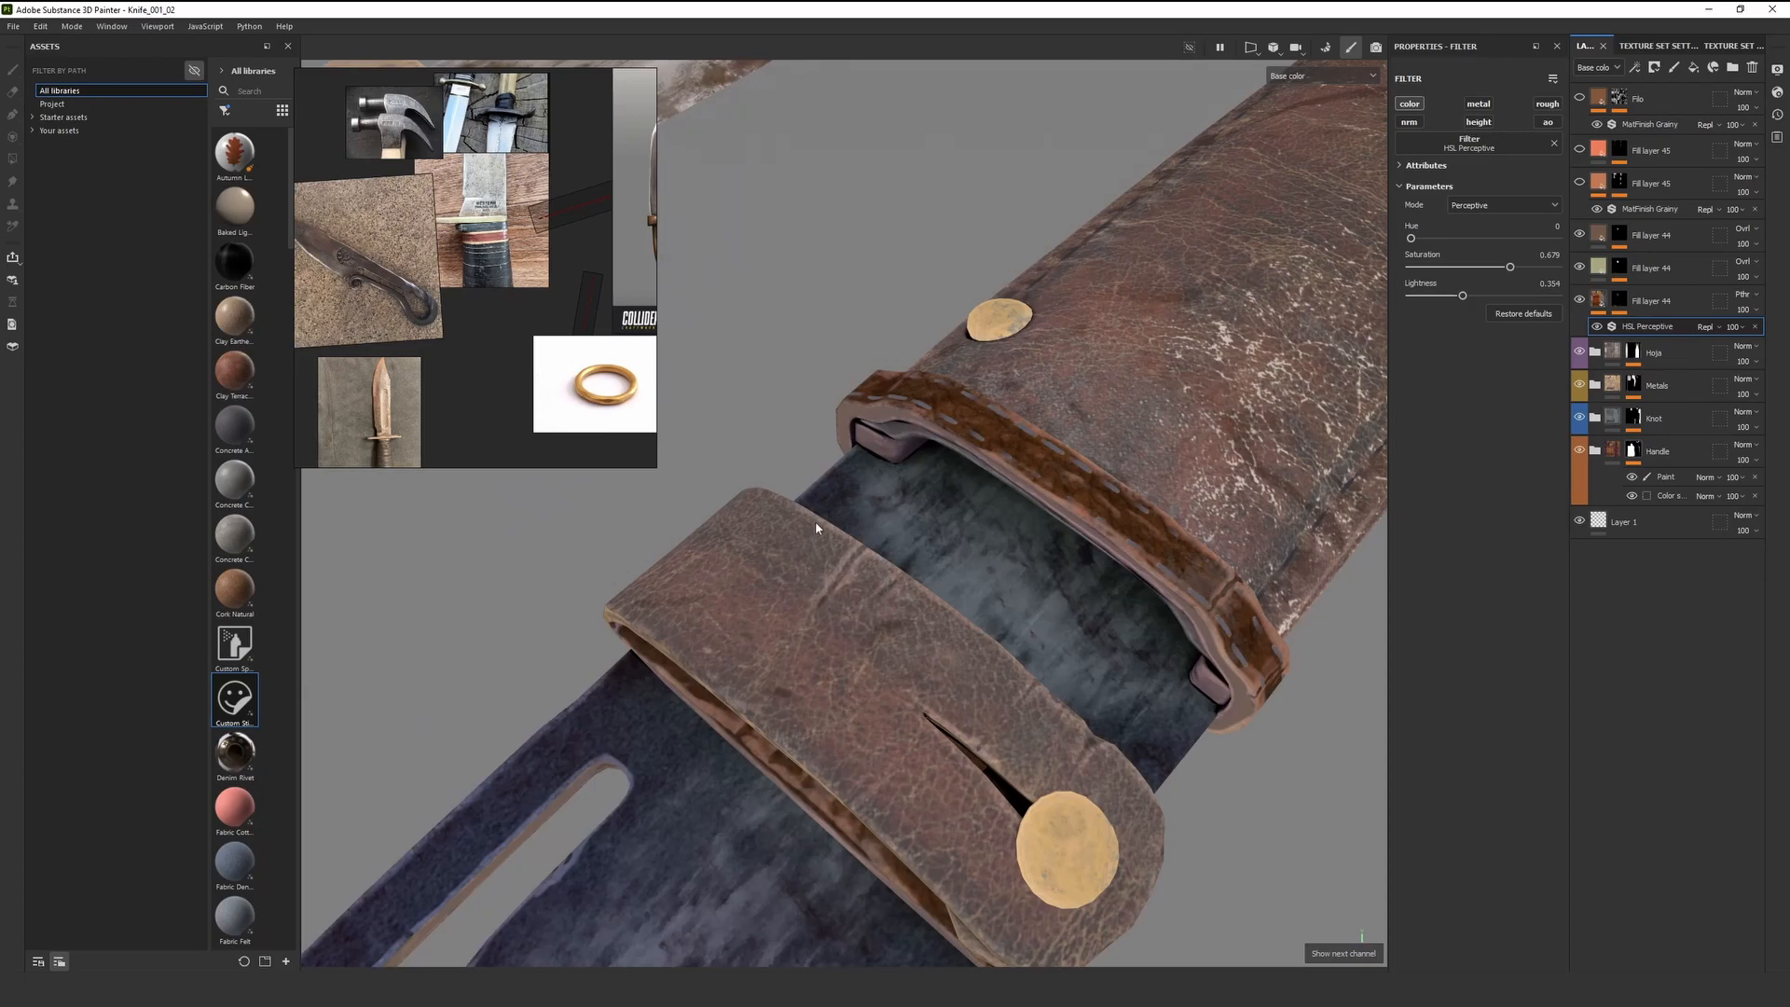
alt+middle_drag(908, 712, 864, 650)
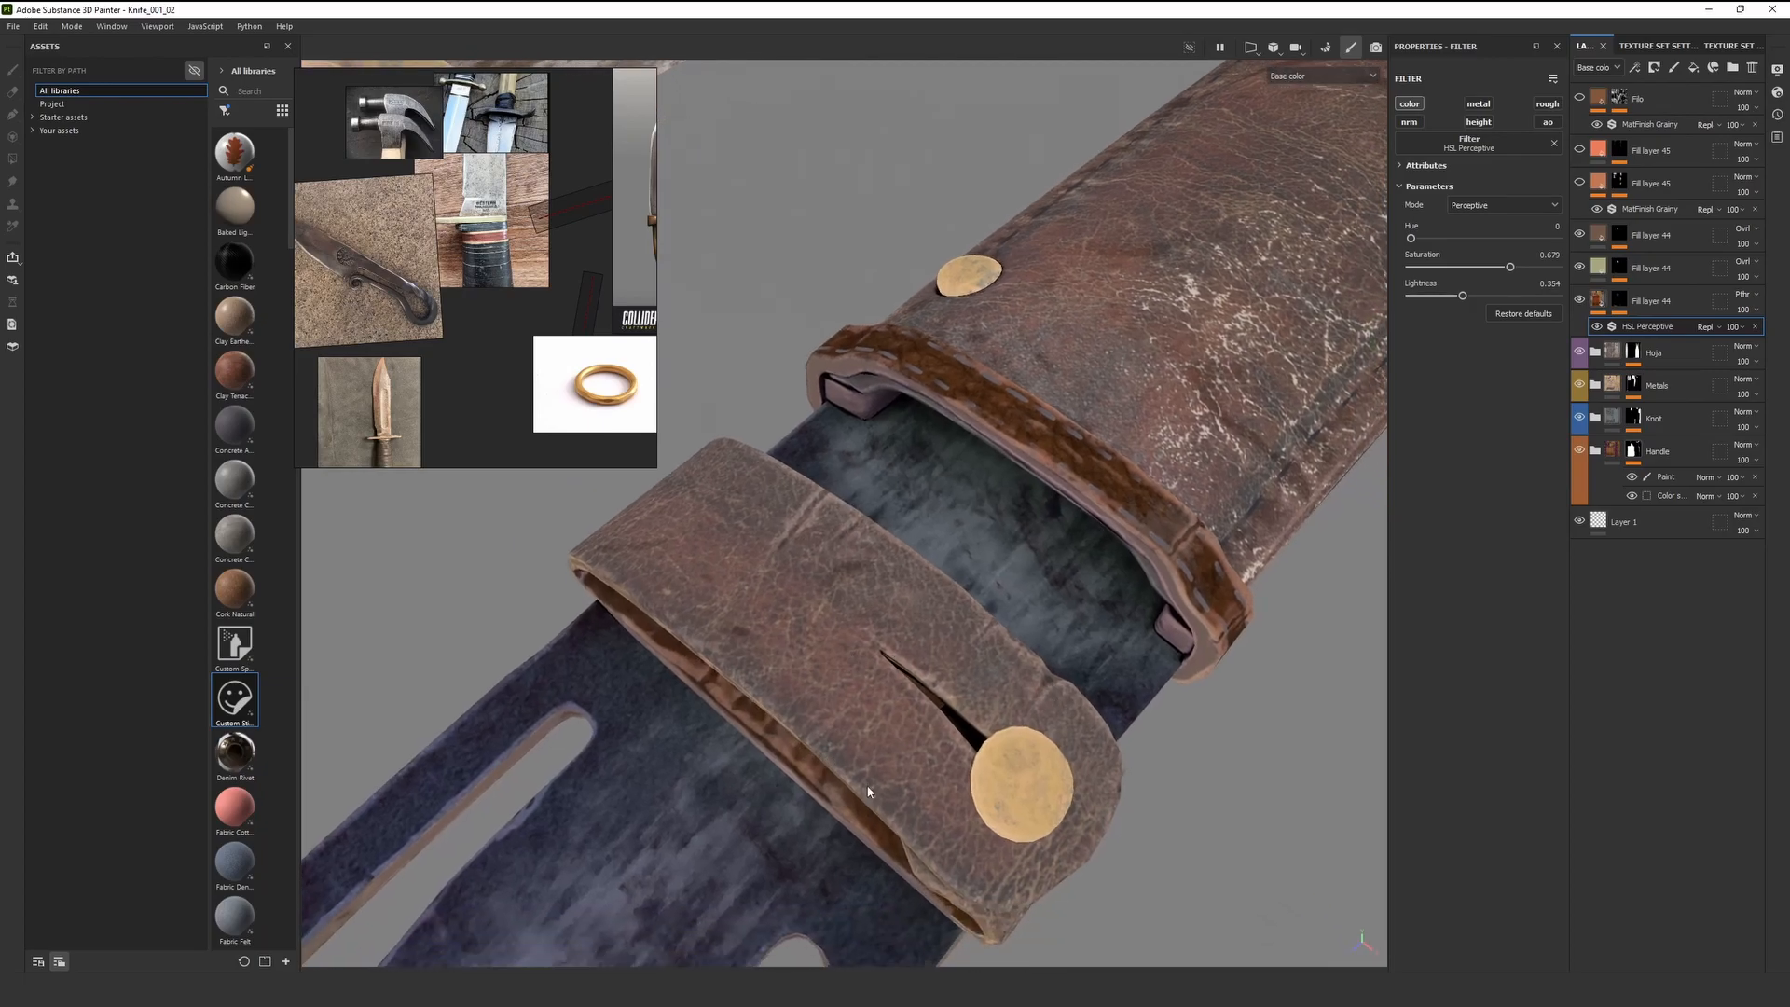
alt+right_drag(1055, 790, 1030, 749)
alt+drag(1038, 753, 1072, 775)
alt+drag(835, 818, 945, 686)
alt+drag(942, 802, 987, 878)
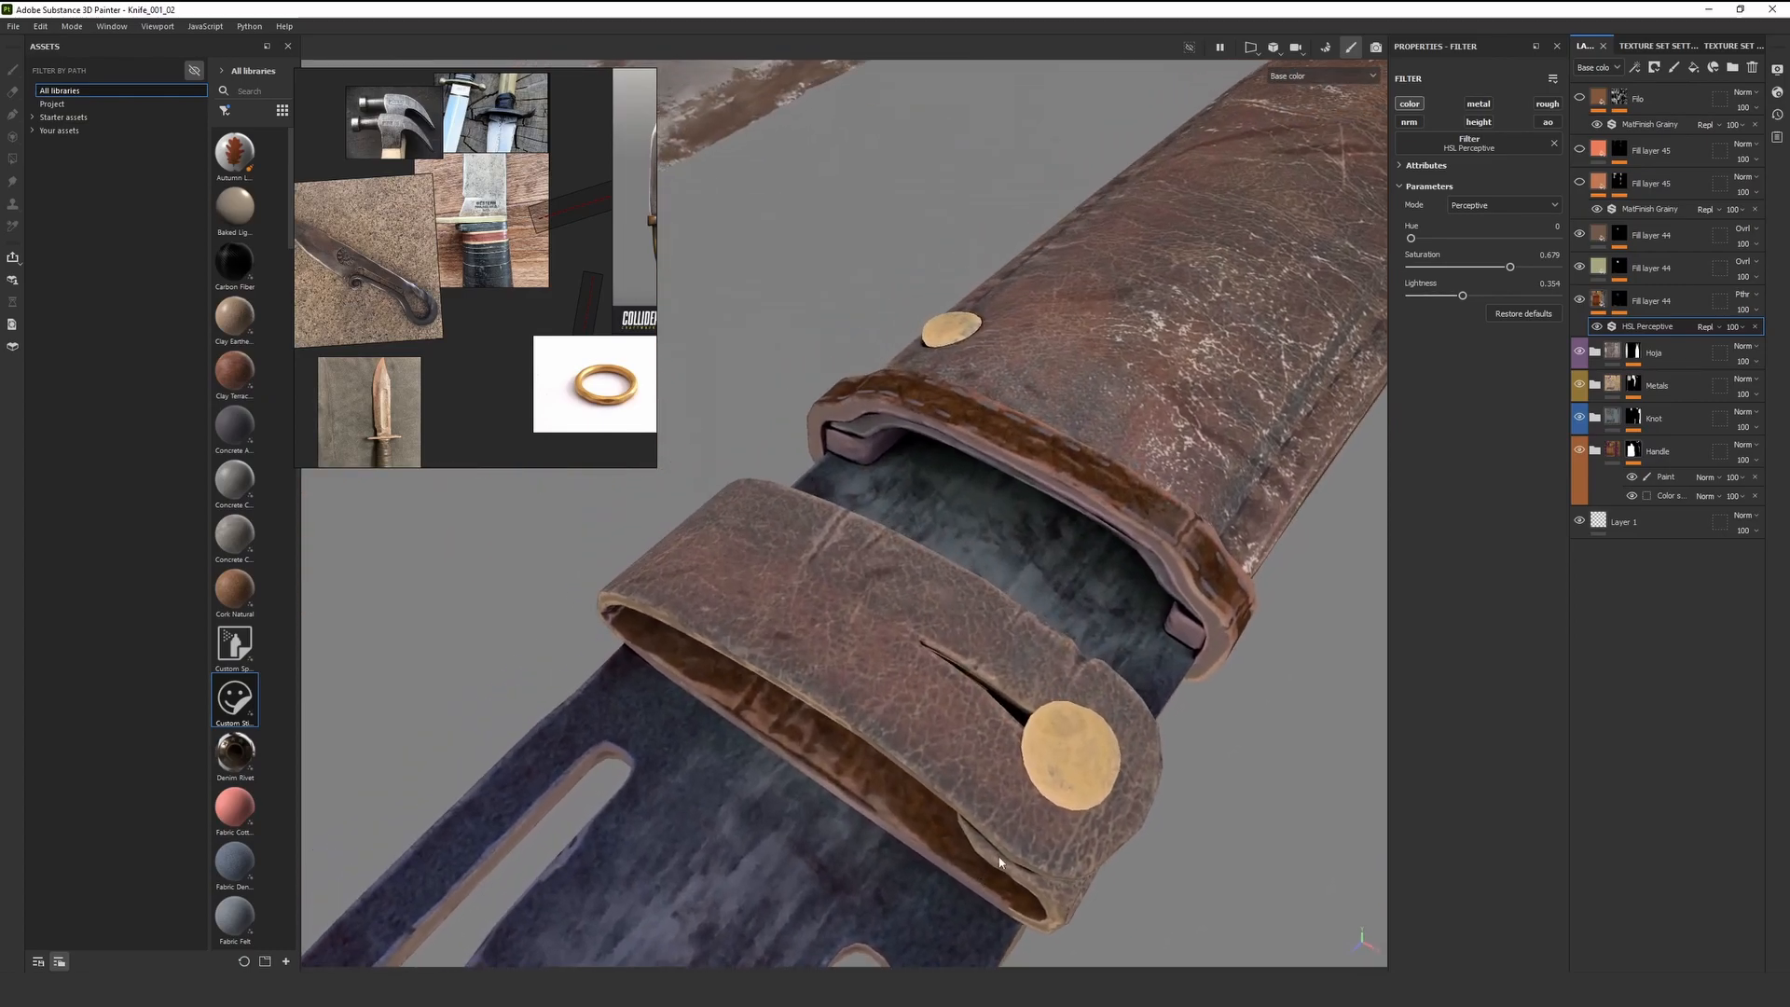
alt+right_drag(1002, 610, 960, 596)
Return to Material view and review the sheath and knife under rotated environment lighting
key(m)
shift+right_drag(941, 643, 1044, 649)
alt+right_drag(1044, 652, 998, 619)
alt+drag(998, 619, 970, 657)
shift+right_drag(970, 658, 859, 664)
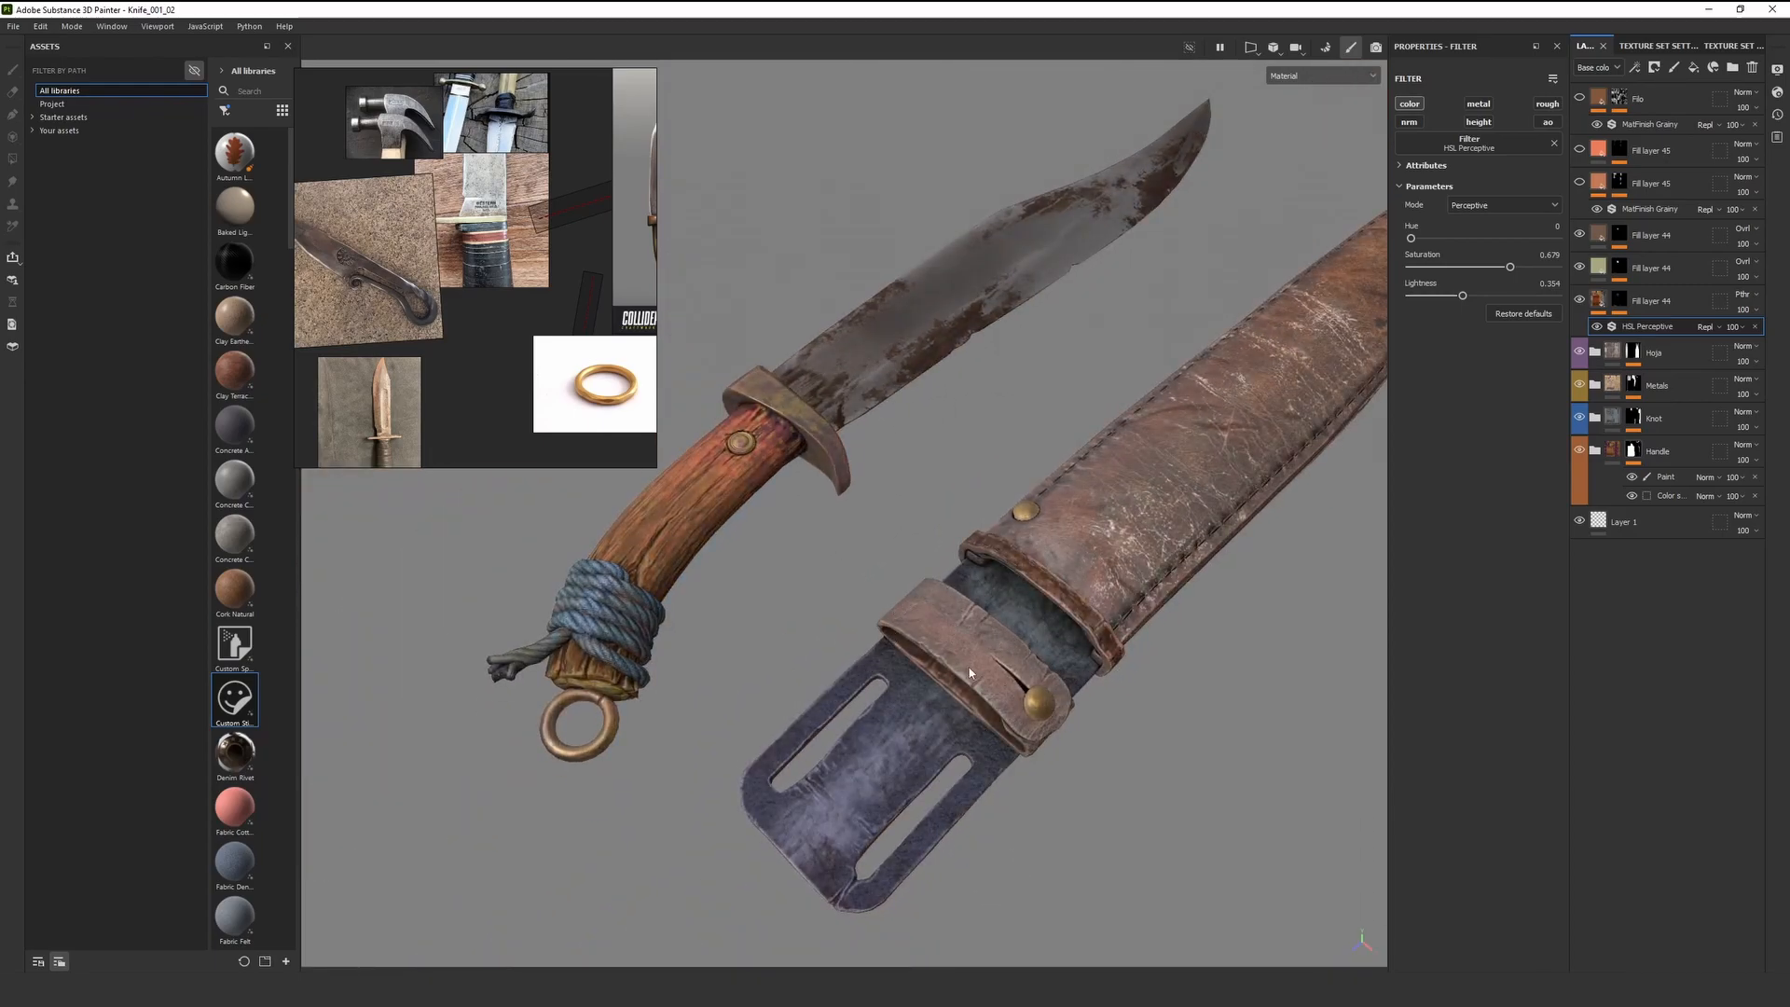
Review the knife and the full length of the leather sheath in Material view from several angles and distances
middle_drag(985, 667, 883, 652)
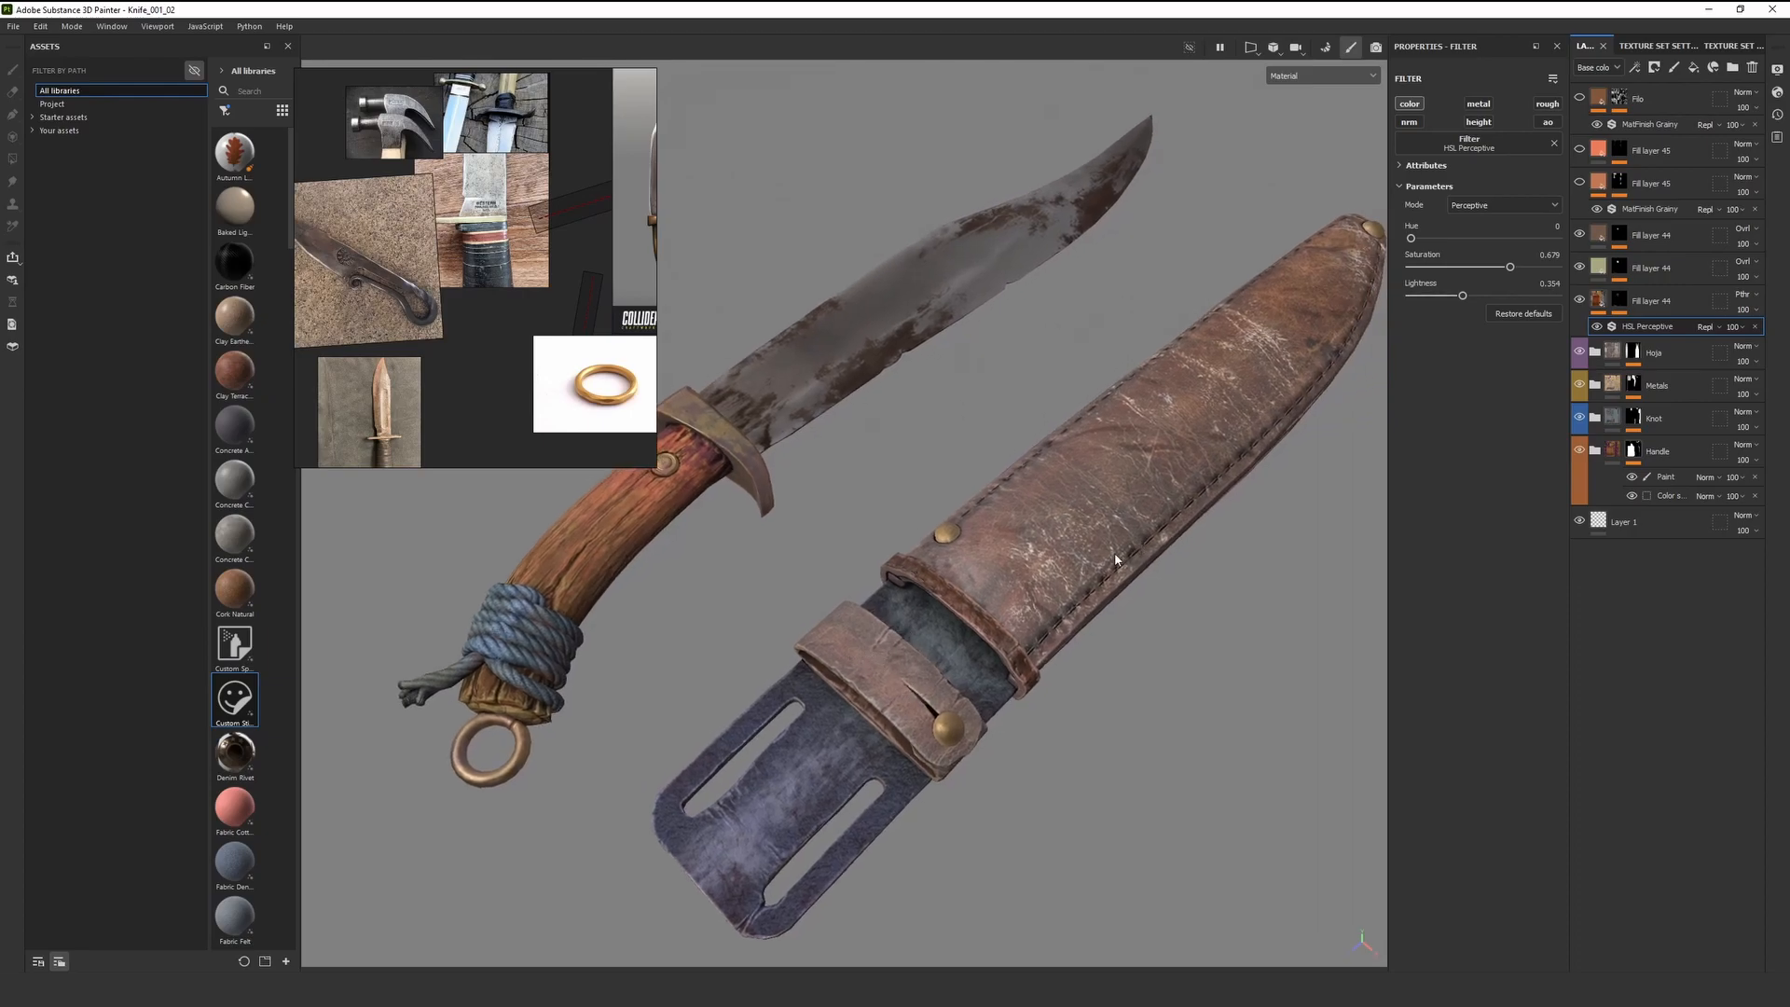
scroll(1123, 558, down, 2)
alt+middle_drag(1118, 559, 941, 685)
scroll(942, 685, up, 3)
alt+drag(942, 685, 802, 658)
scroll(798, 656, down, 1)
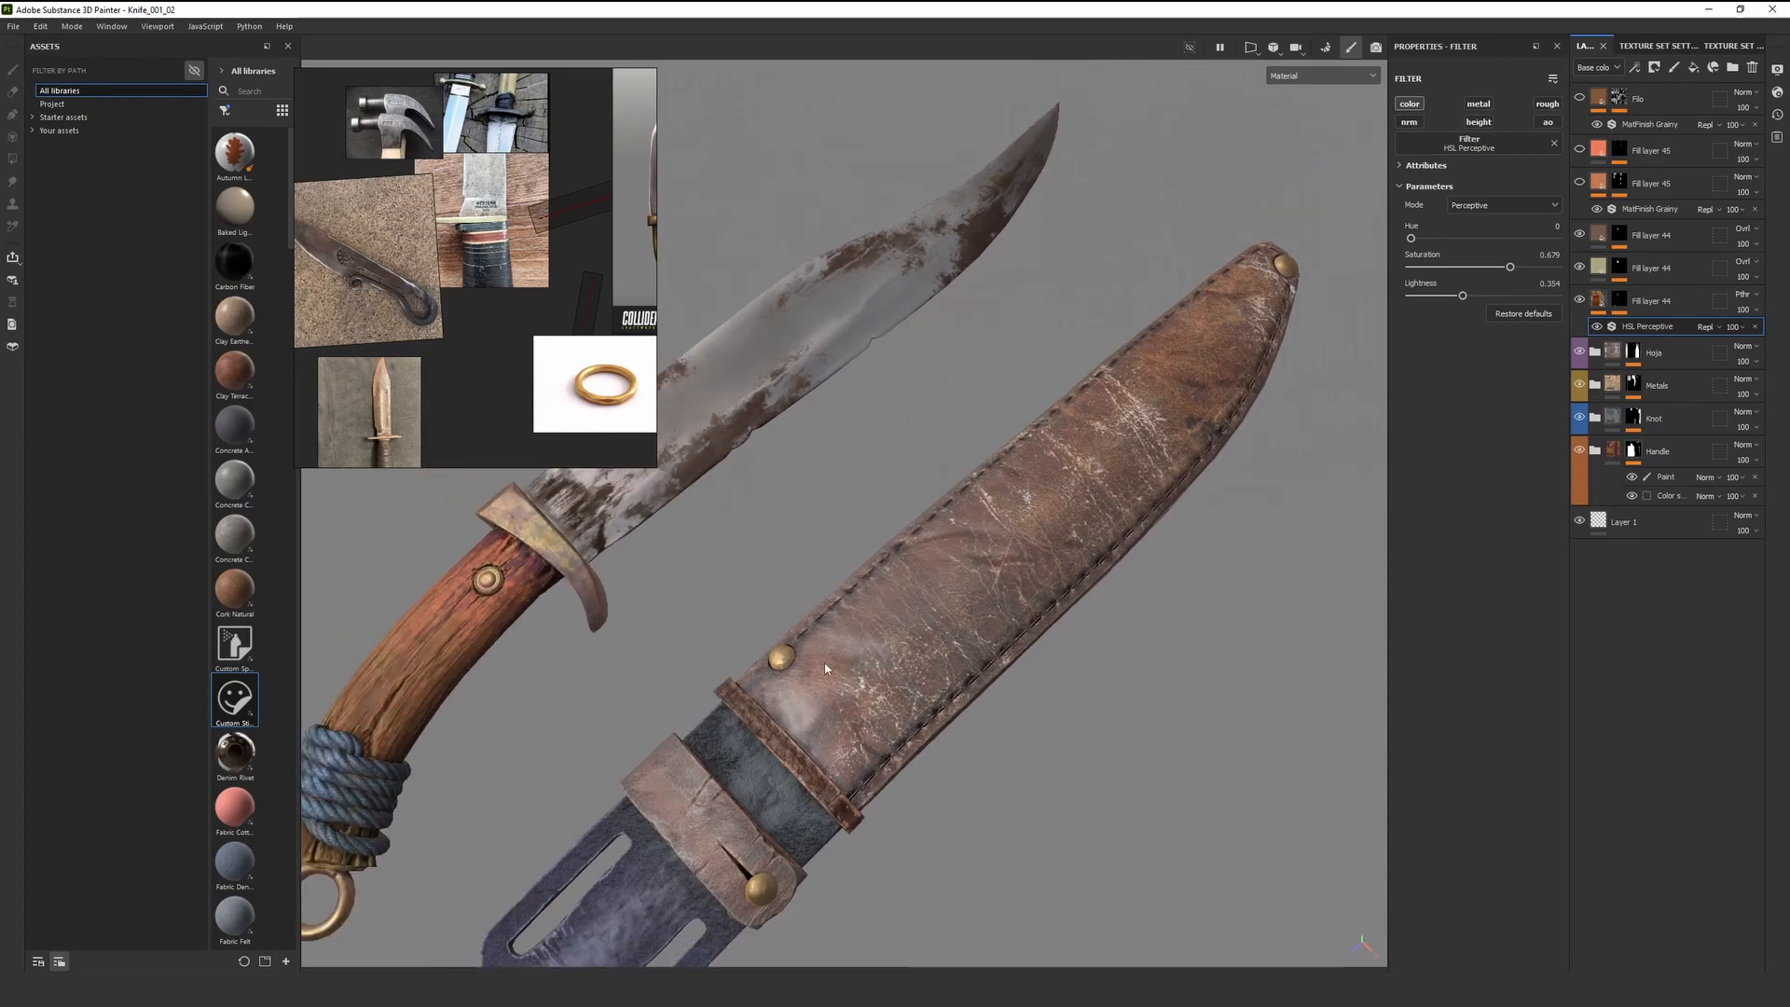
scroll(798, 656, down, 2)
scroll(1011, 643, up, 2)
alt+drag(1010, 643, 1178, 368)
Examine the sheath's cracked leather, stitched mouth trim and seam up close in Base color view
key(c)
scroll(910, 688, up, 5)
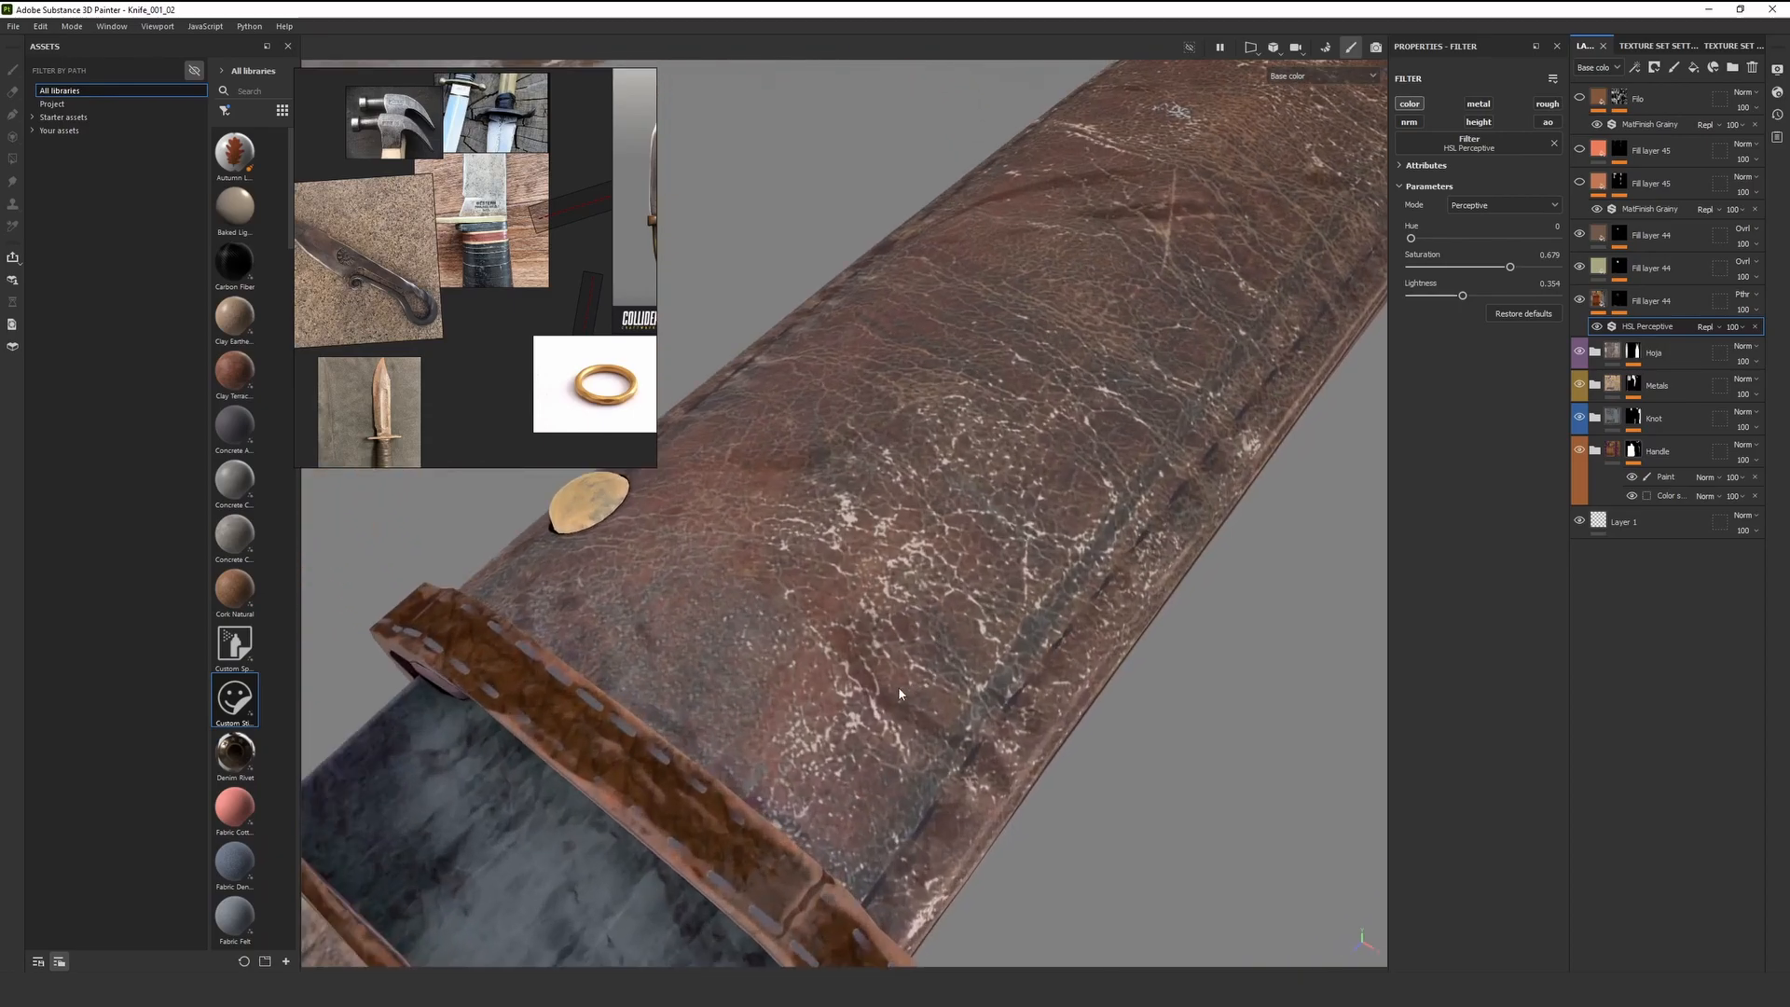
scroll(910, 688, down, 4)
scroll(909, 687, up, 4)
alt+drag(909, 688, 943, 666)
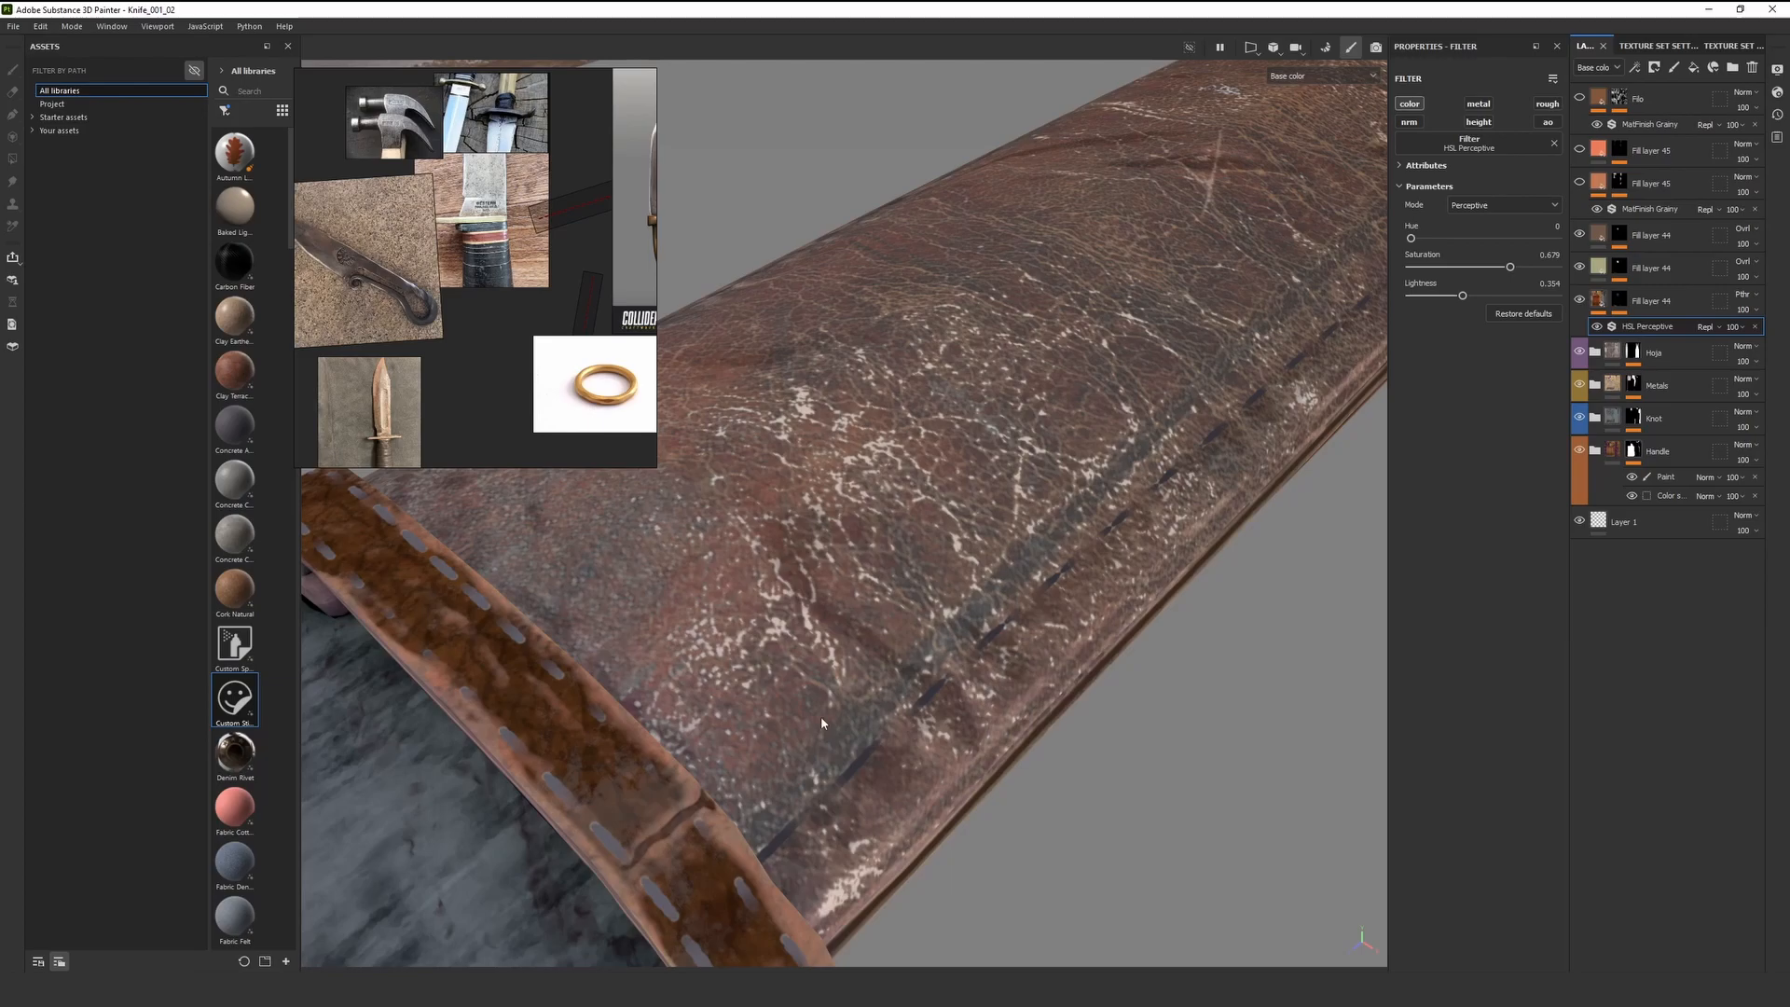
alt+drag(822, 869, 1015, 663)
alt+drag(714, 557, 771, 570)
scroll(988, 668, up, 4)
scroll(942, 568, down, 4)
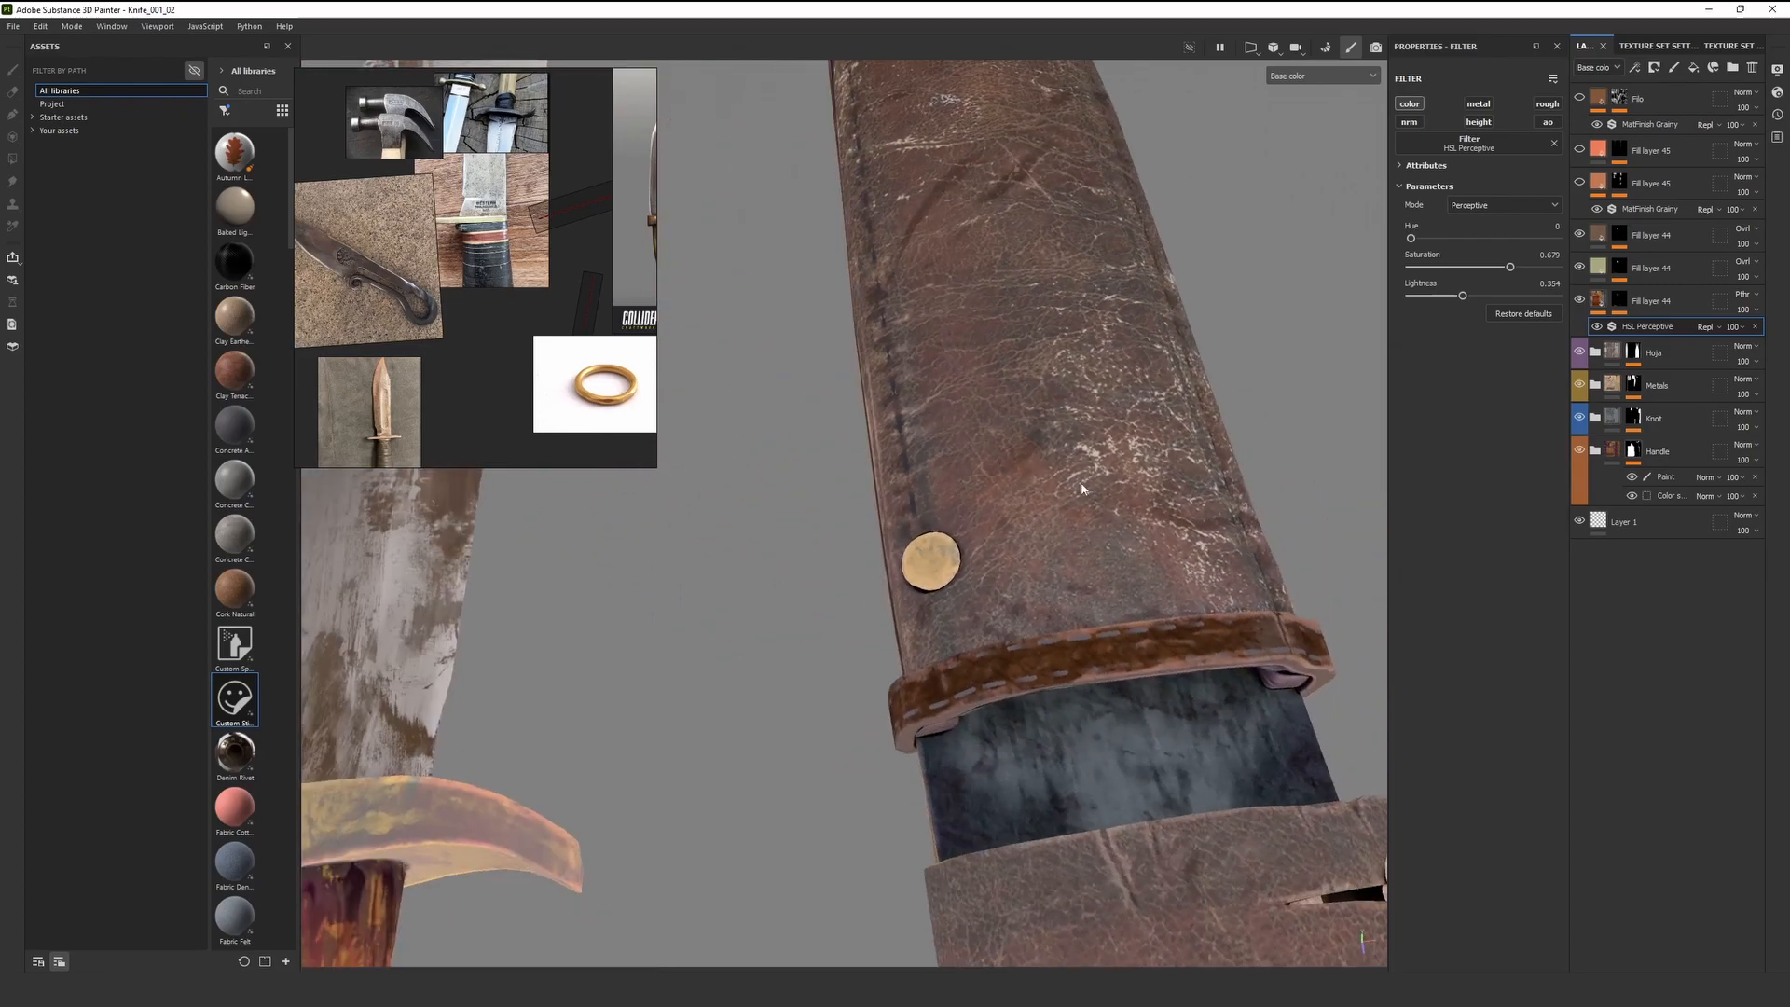
Return to Material view and frame the sheath front together with the knife blade and guard
key(m)
scroll(1080, 486, down, 2)
alt+drag(1081, 486, 779, 489)
alt+middle_drag(1165, 411, 753, 719)
scroll(774, 681, down, 2)
alt+middle_drag(828, 620, 987, 665)
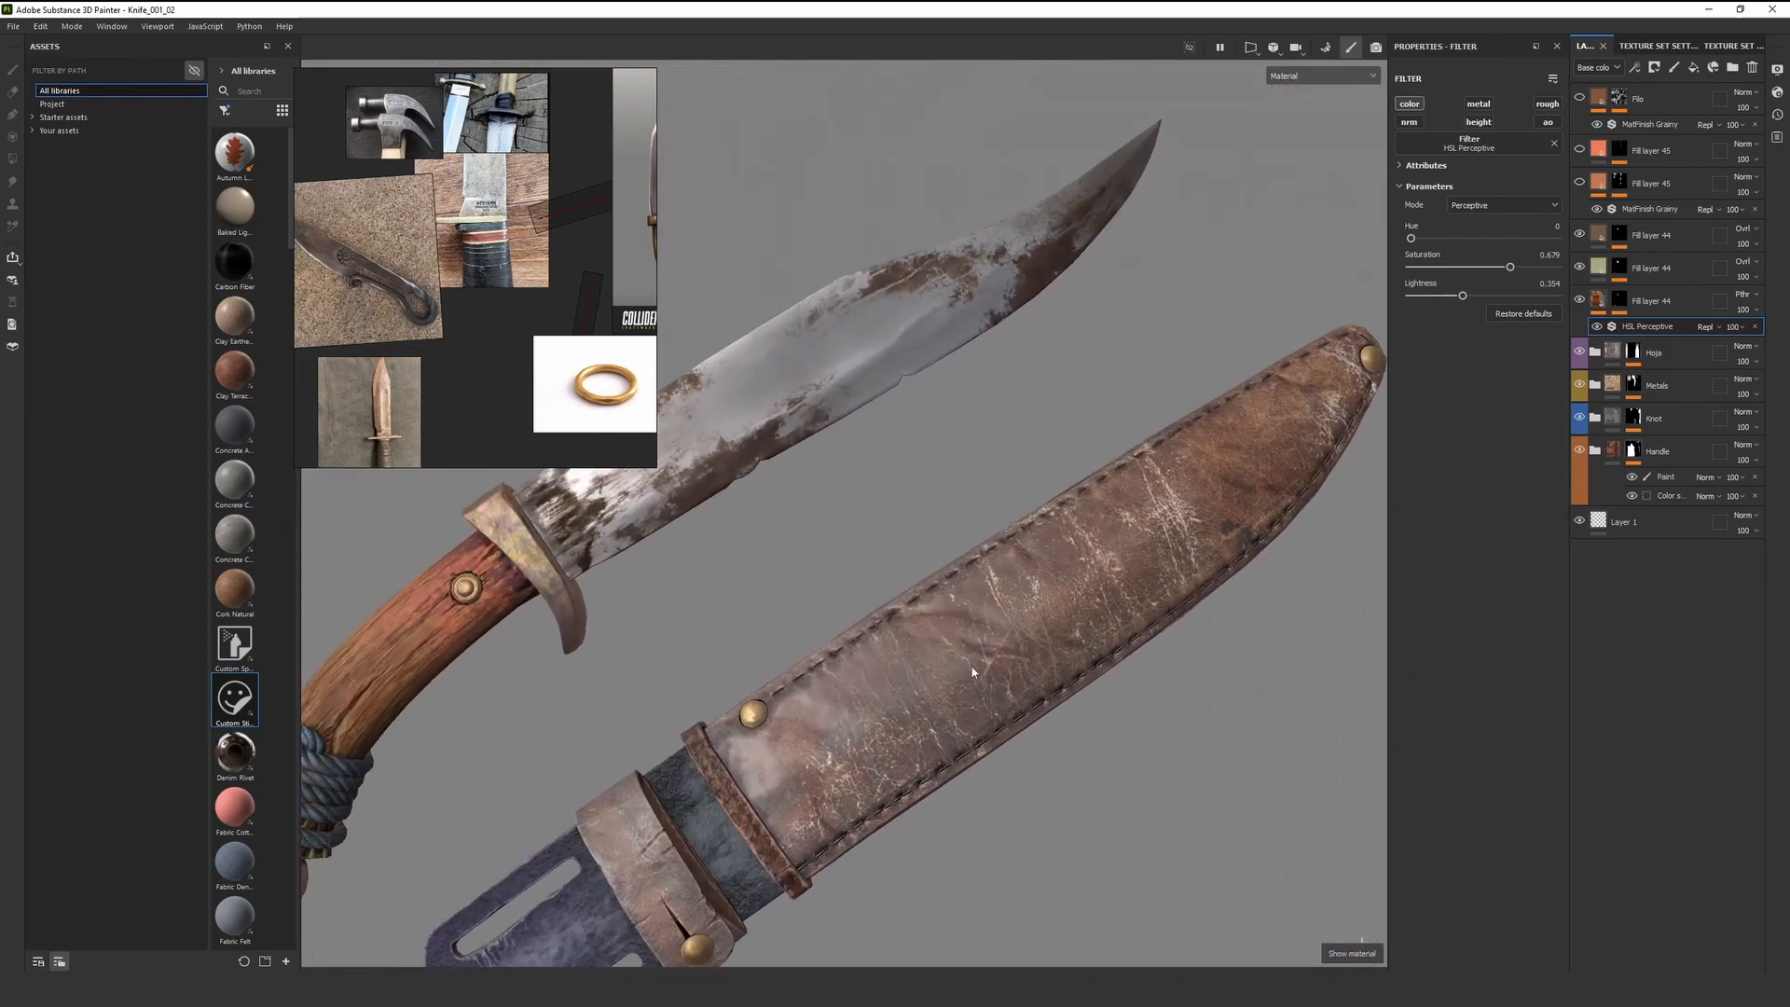
alt+drag(986, 665, 792, 718)
alt+middle_drag(801, 727, 809, 690)
alt+drag(809, 690, 801, 673)
Capture the sheath area of the screen and mark the rivet near its mouth with red scribbles and an arrow
key(Print)
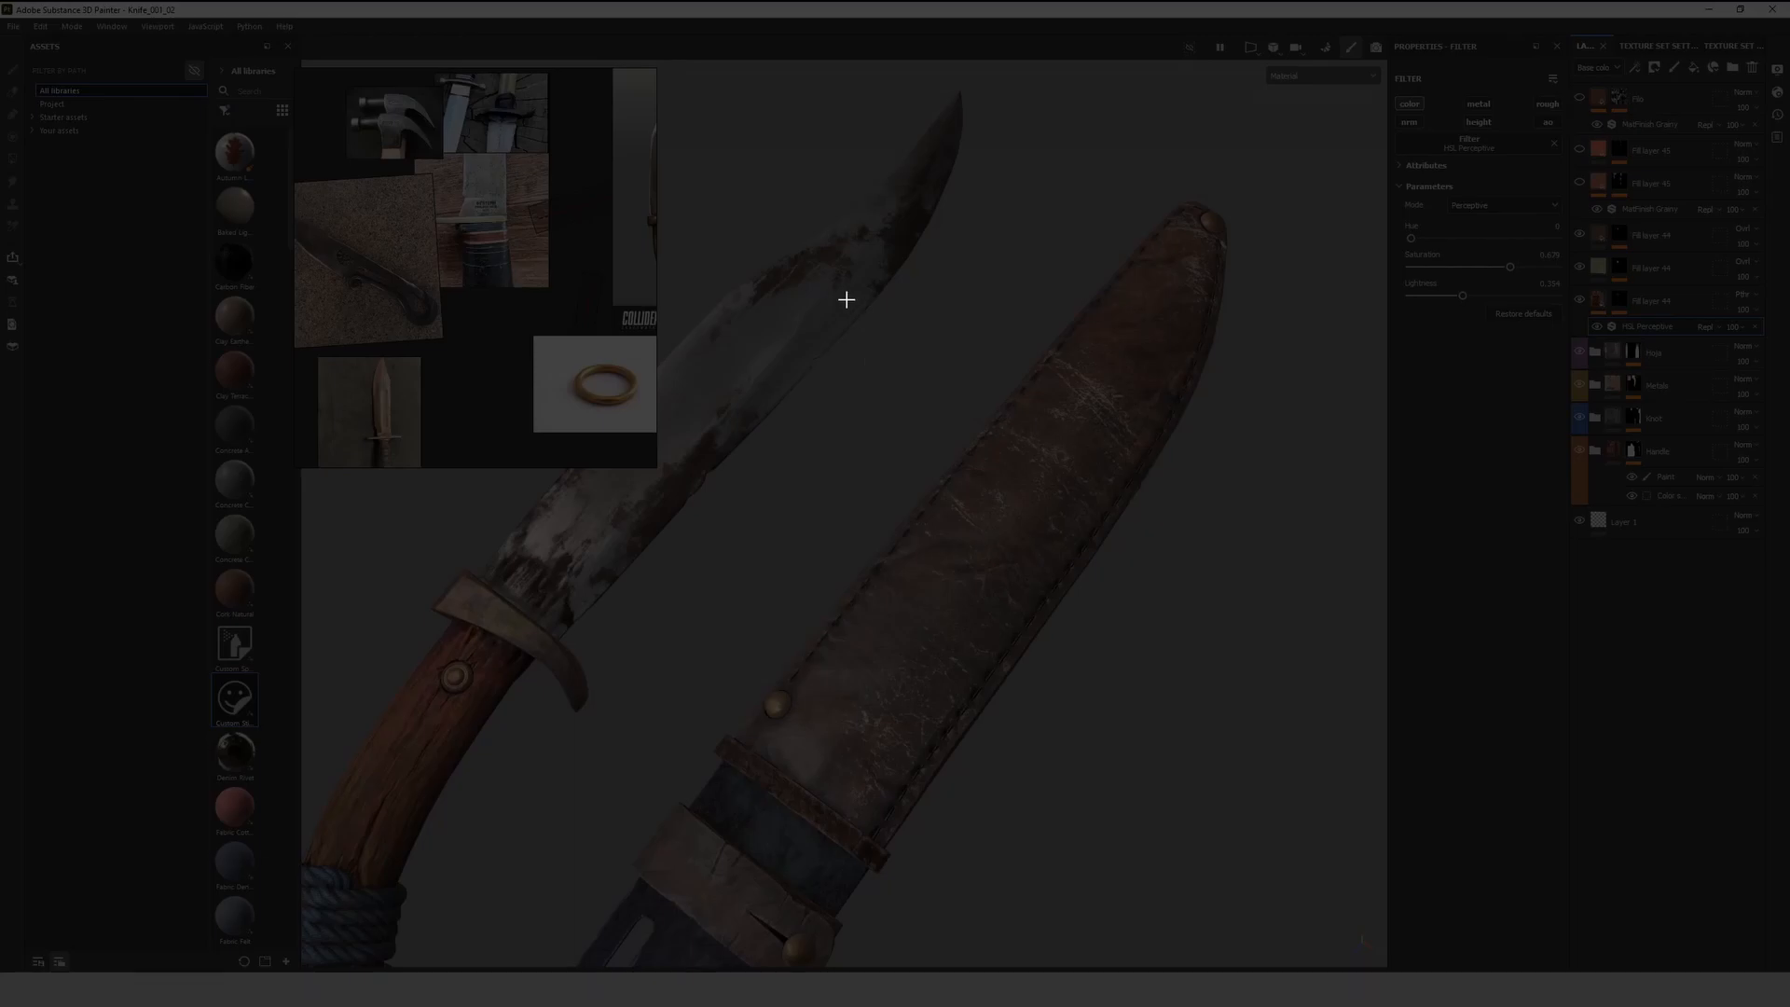
drag(550, 84, 1312, 947)
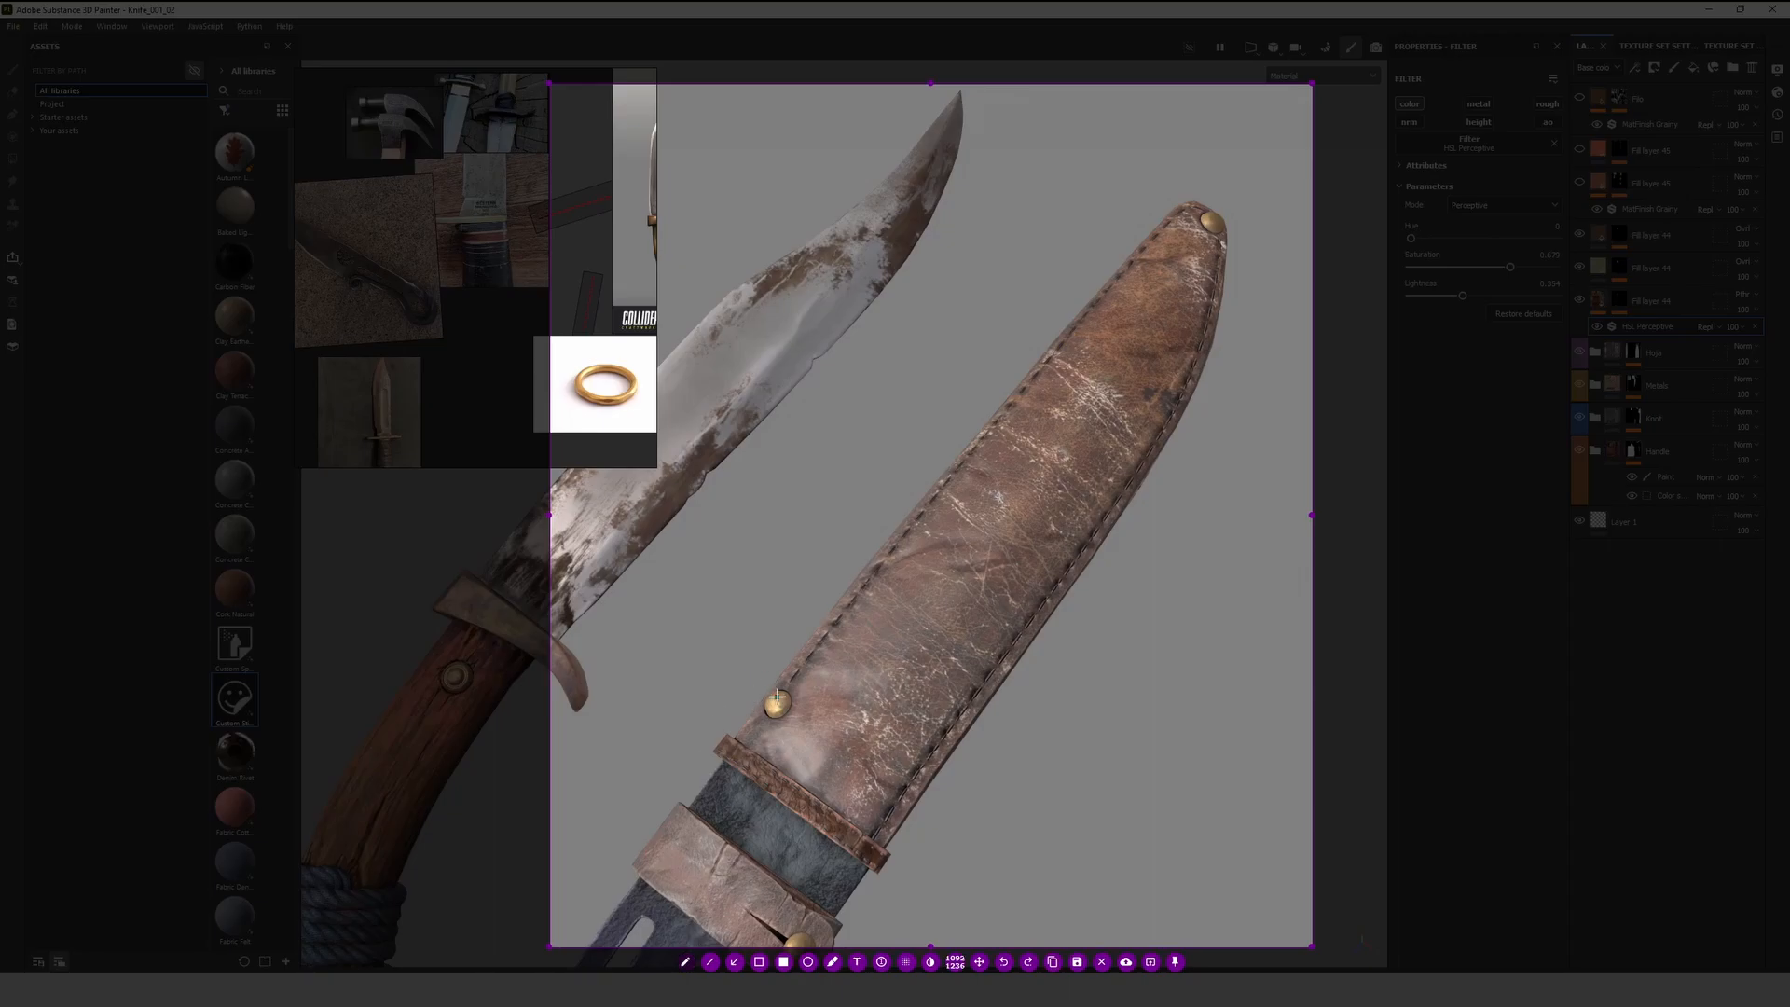
mouse_move(783, 687)
mouse_down()
mouse_move(781, 722)
mouse_move(779, 682)
mouse_up()
click(752, 805)
drag(782, 695, 767, 715)
drag(727, 650, 761, 682)
mouse_move(781, 717)
mouse_down()
mouse_move(795, 702)
mouse_move(770, 713)
mouse_move(774, 695)
mouse_move(794, 690)
mouse_move(791, 718)
mouse_move(754, 714)
mouse_up()
Mark the stitching along the sheath's lower edge with red strokes, and discard the annotated screen capture
mouse_move(901, 783)
mouse_down()
mouse_move(882, 815)
mouse_move(975, 690)
mouse_up()
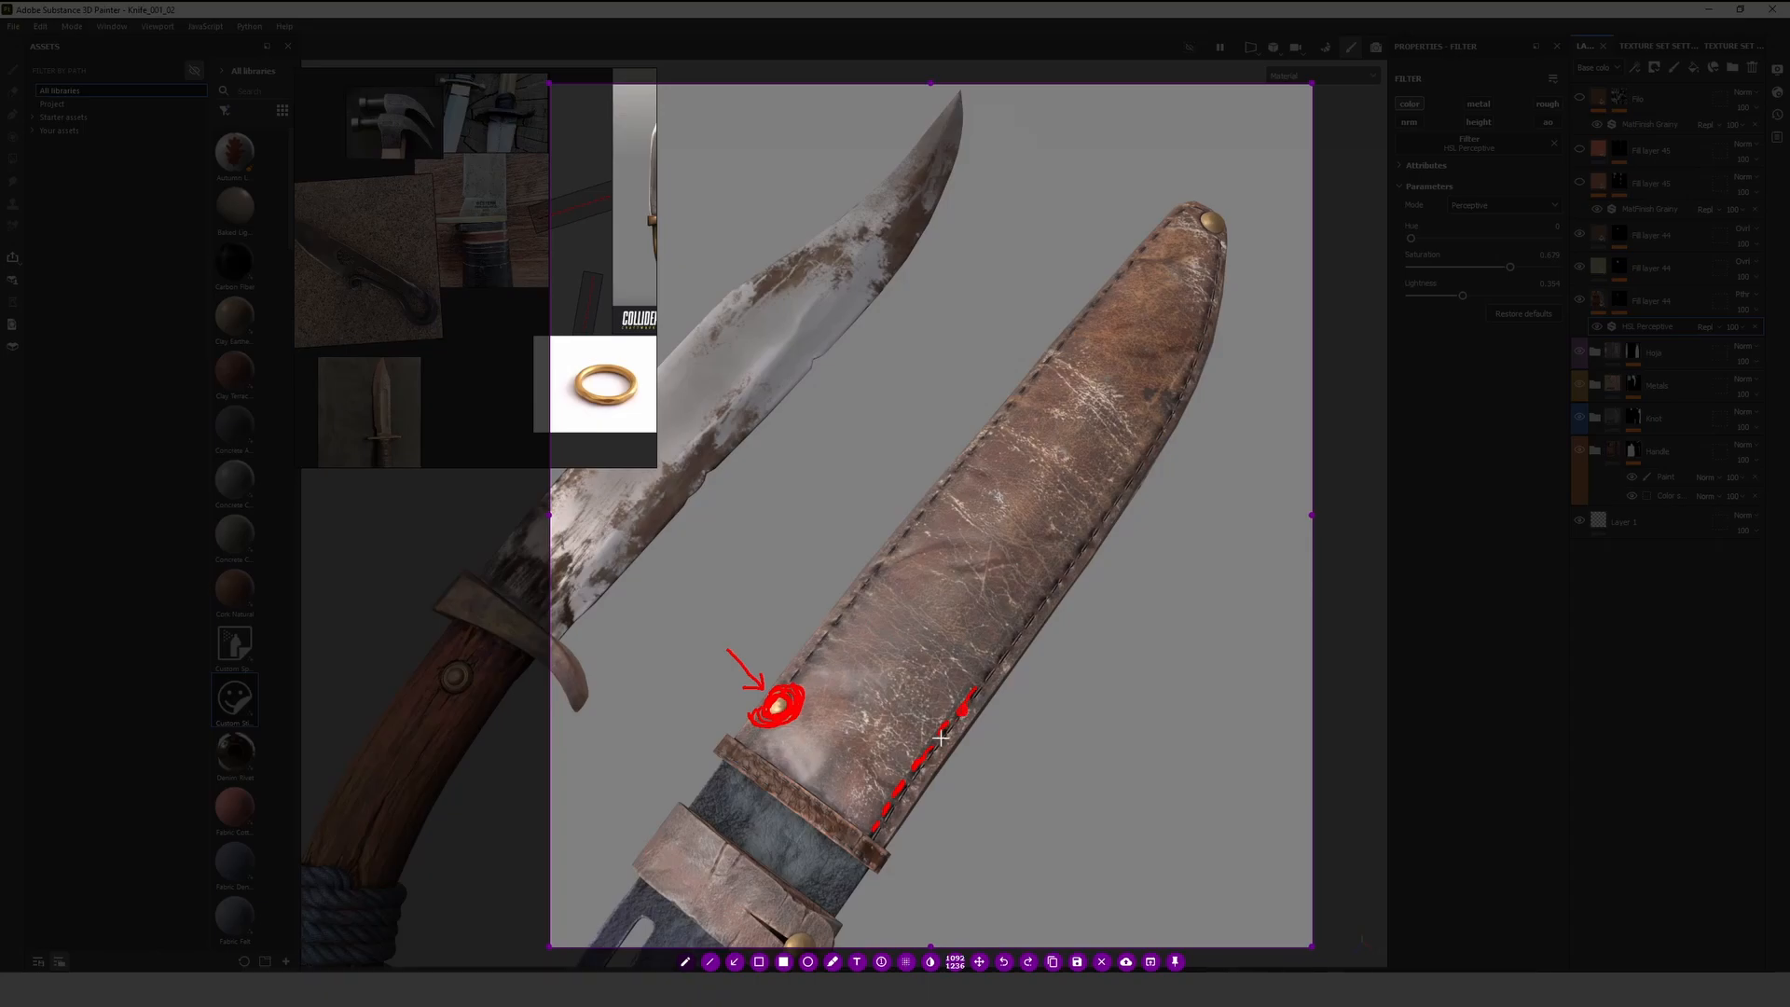
drag(1045, 600, 1039, 611)
drag(1025, 627, 987, 679)
click(1104, 961)
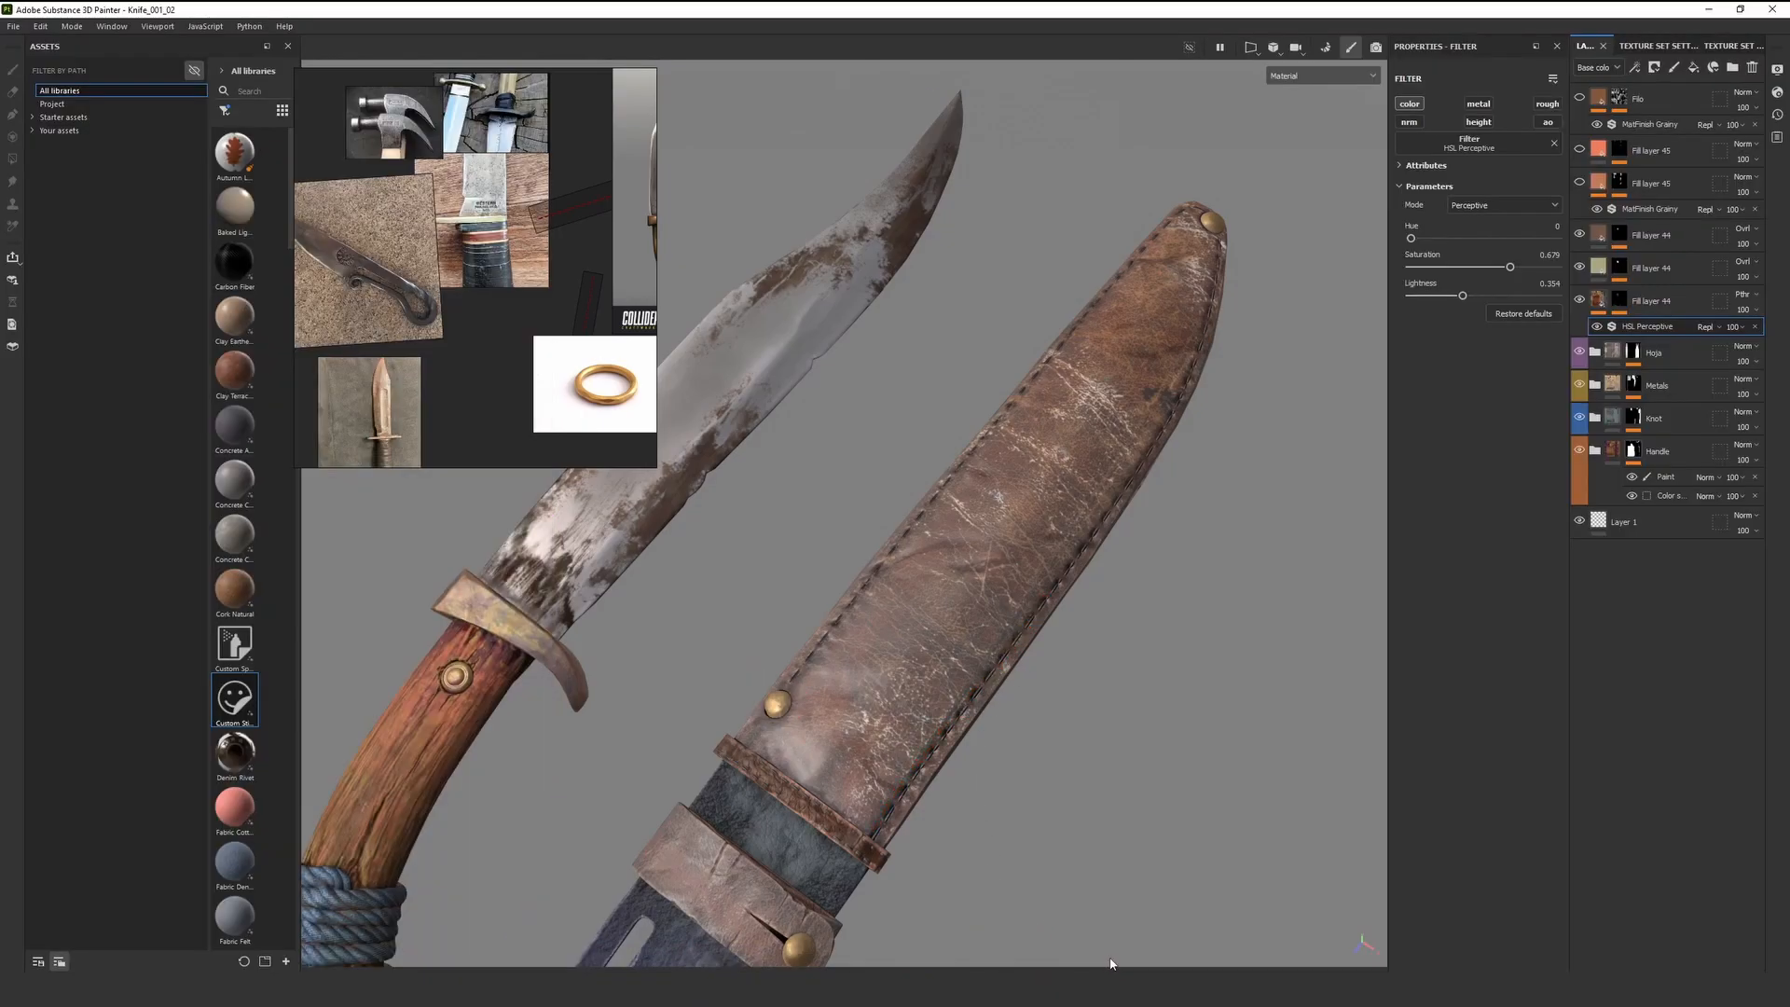
Review the whole knife and sheath in Material view, checking the wooden handle, its rivet and the guard up close
scroll(1100, 522, down, 5)
scroll(942, 596, up, 5)
alt+drag(941, 596, 970, 522)
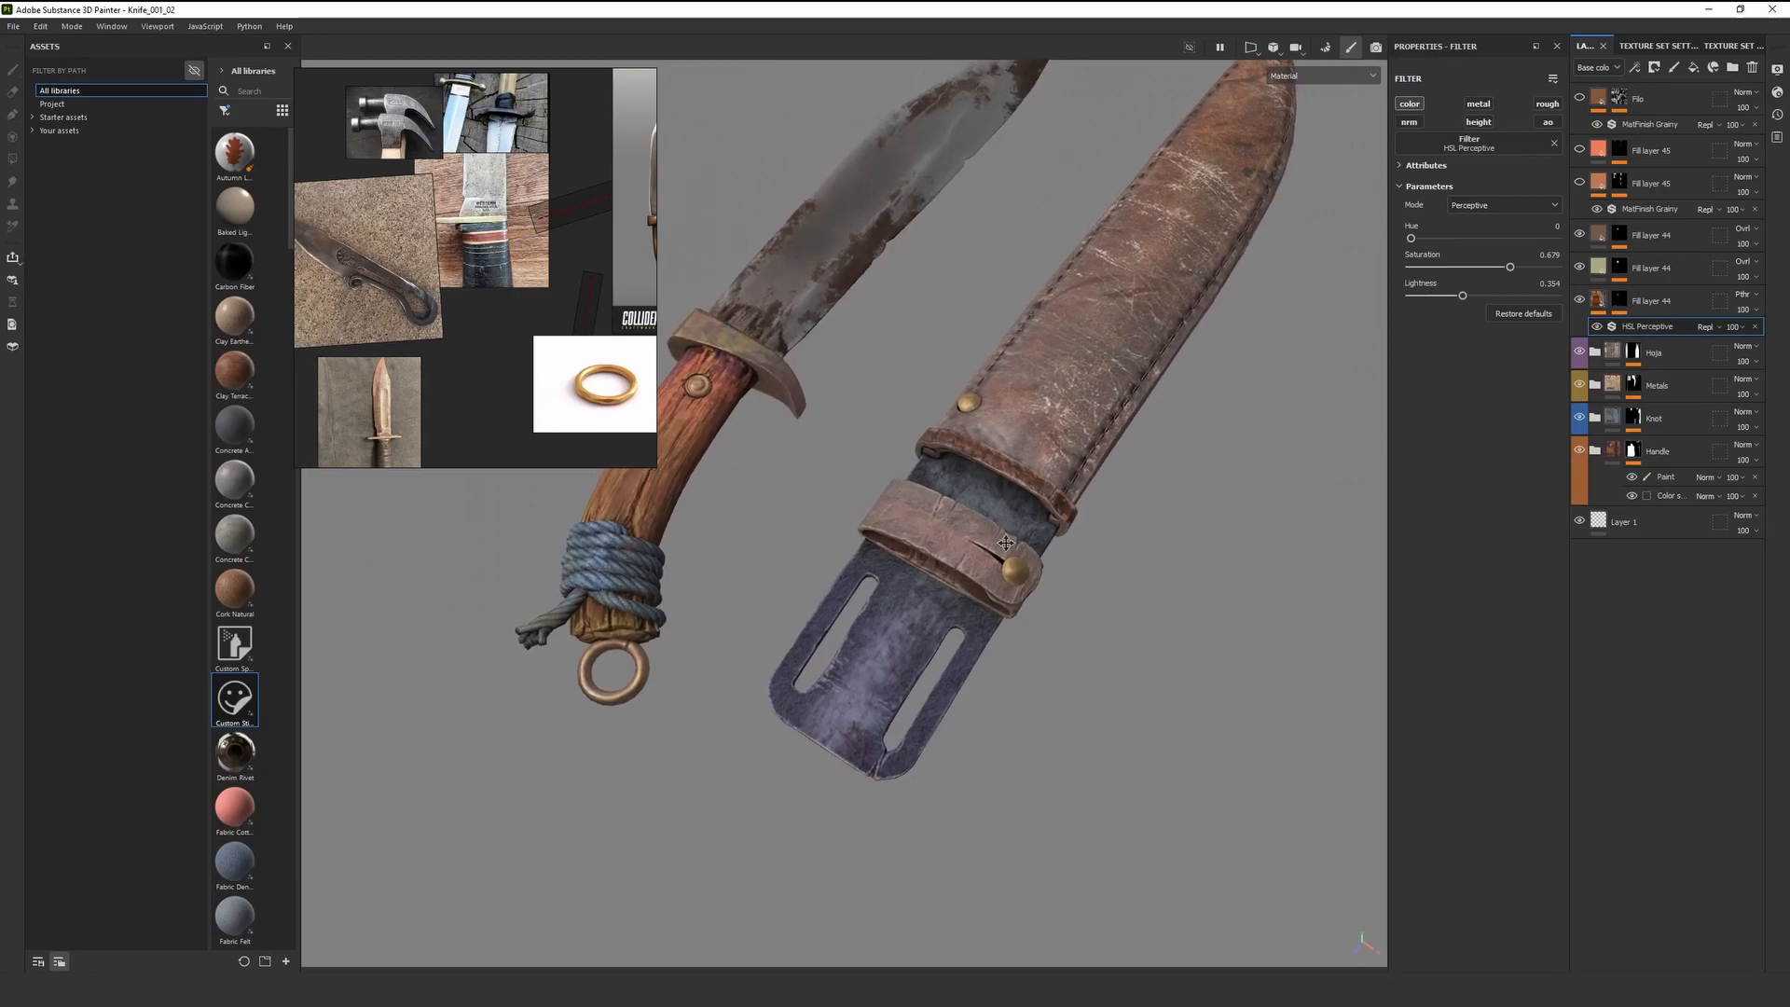
alt+middle_drag(969, 522, 1036, 594)
scroll(1116, 515, down, 3)
scroll(1160, 306, up, 1)
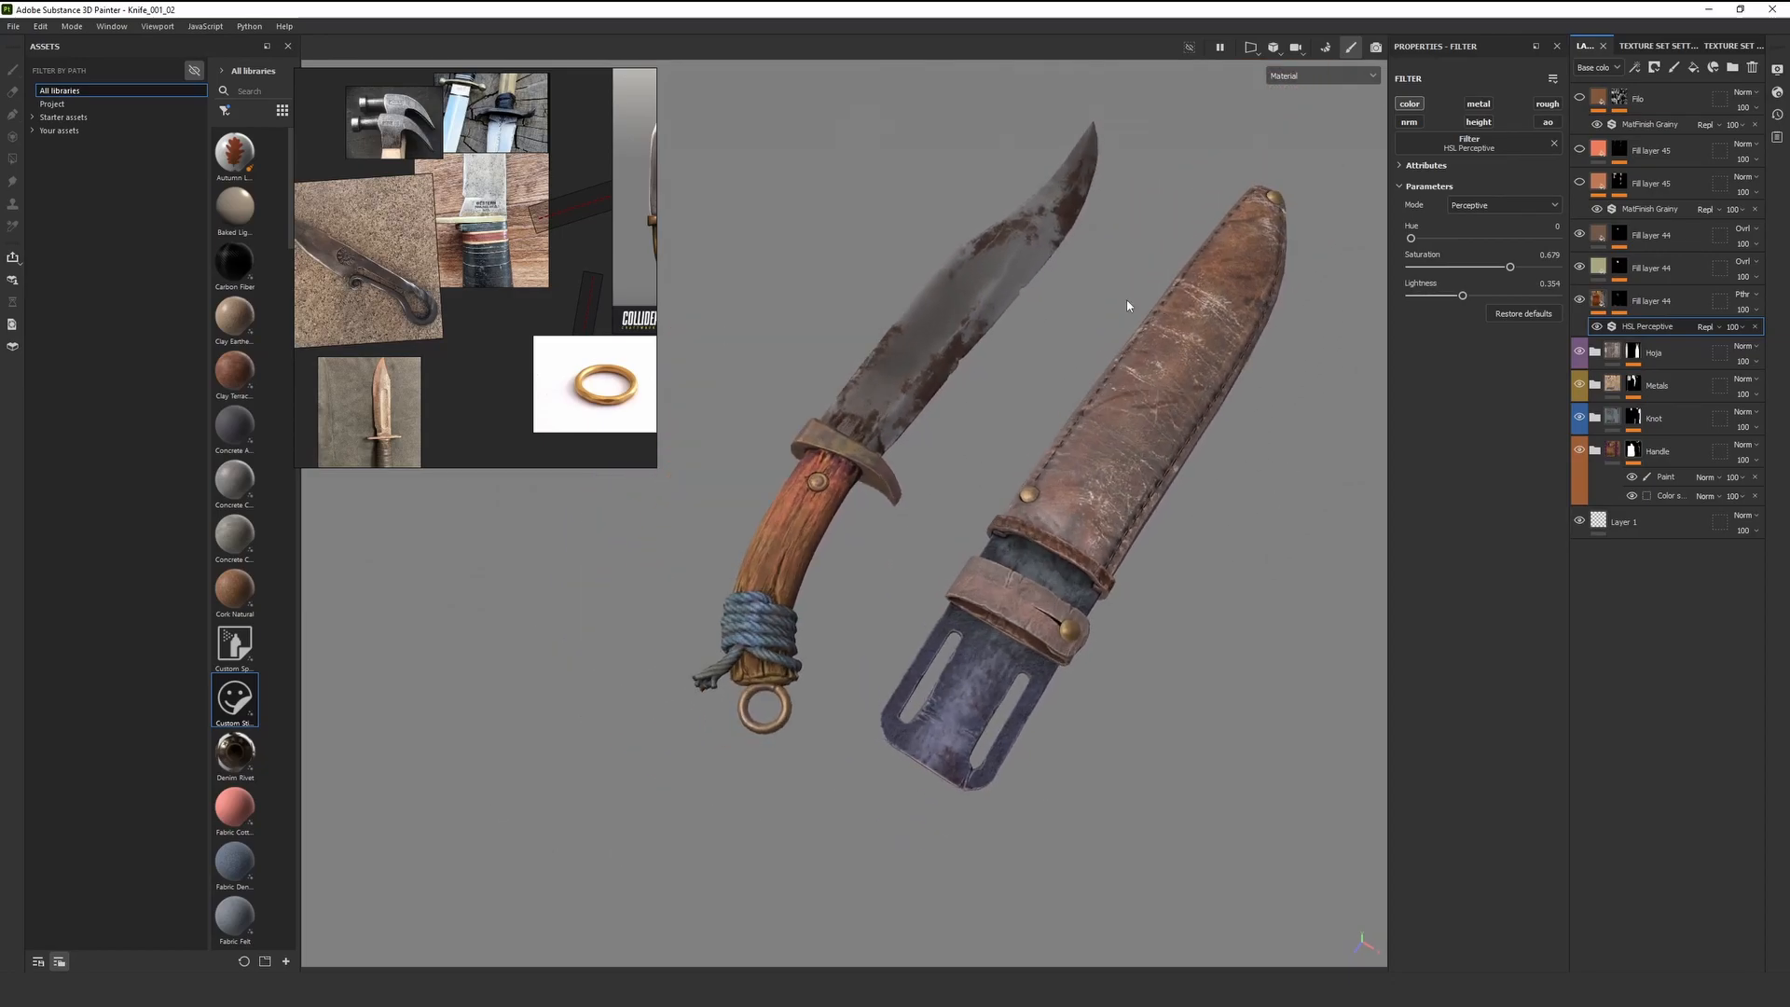
alt+middle_drag(949, 515, 898, 578)
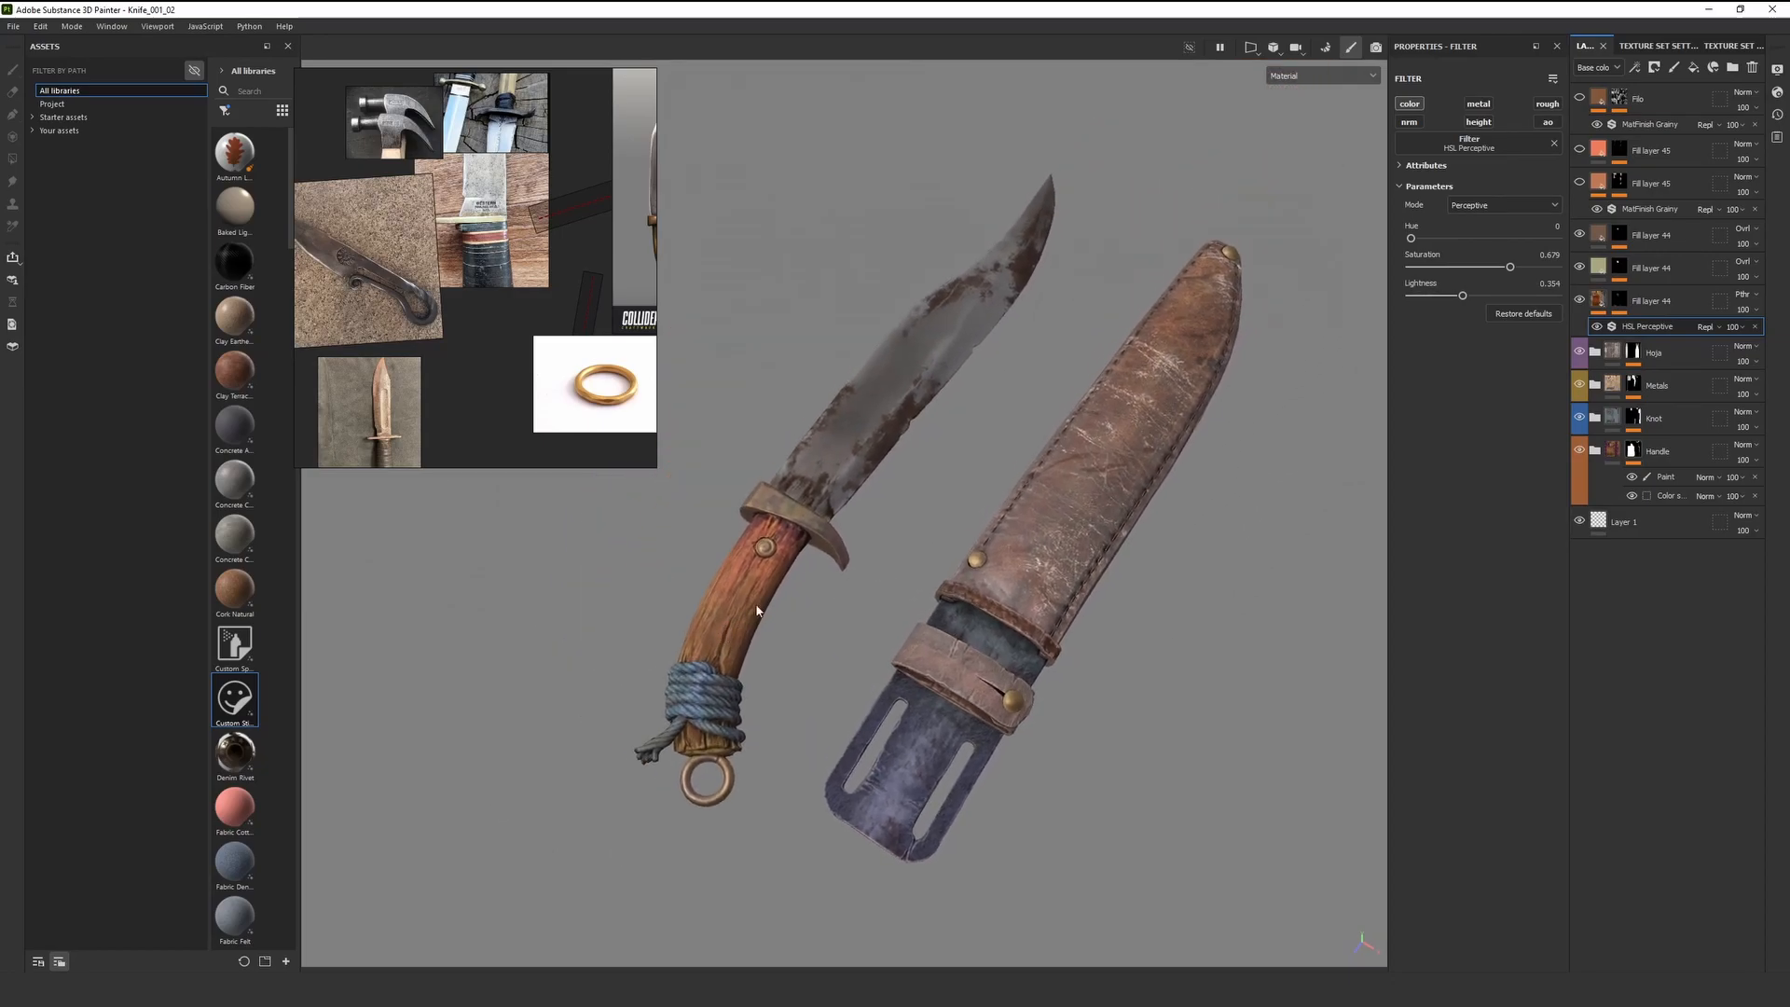
scroll(756, 610, up, 3)
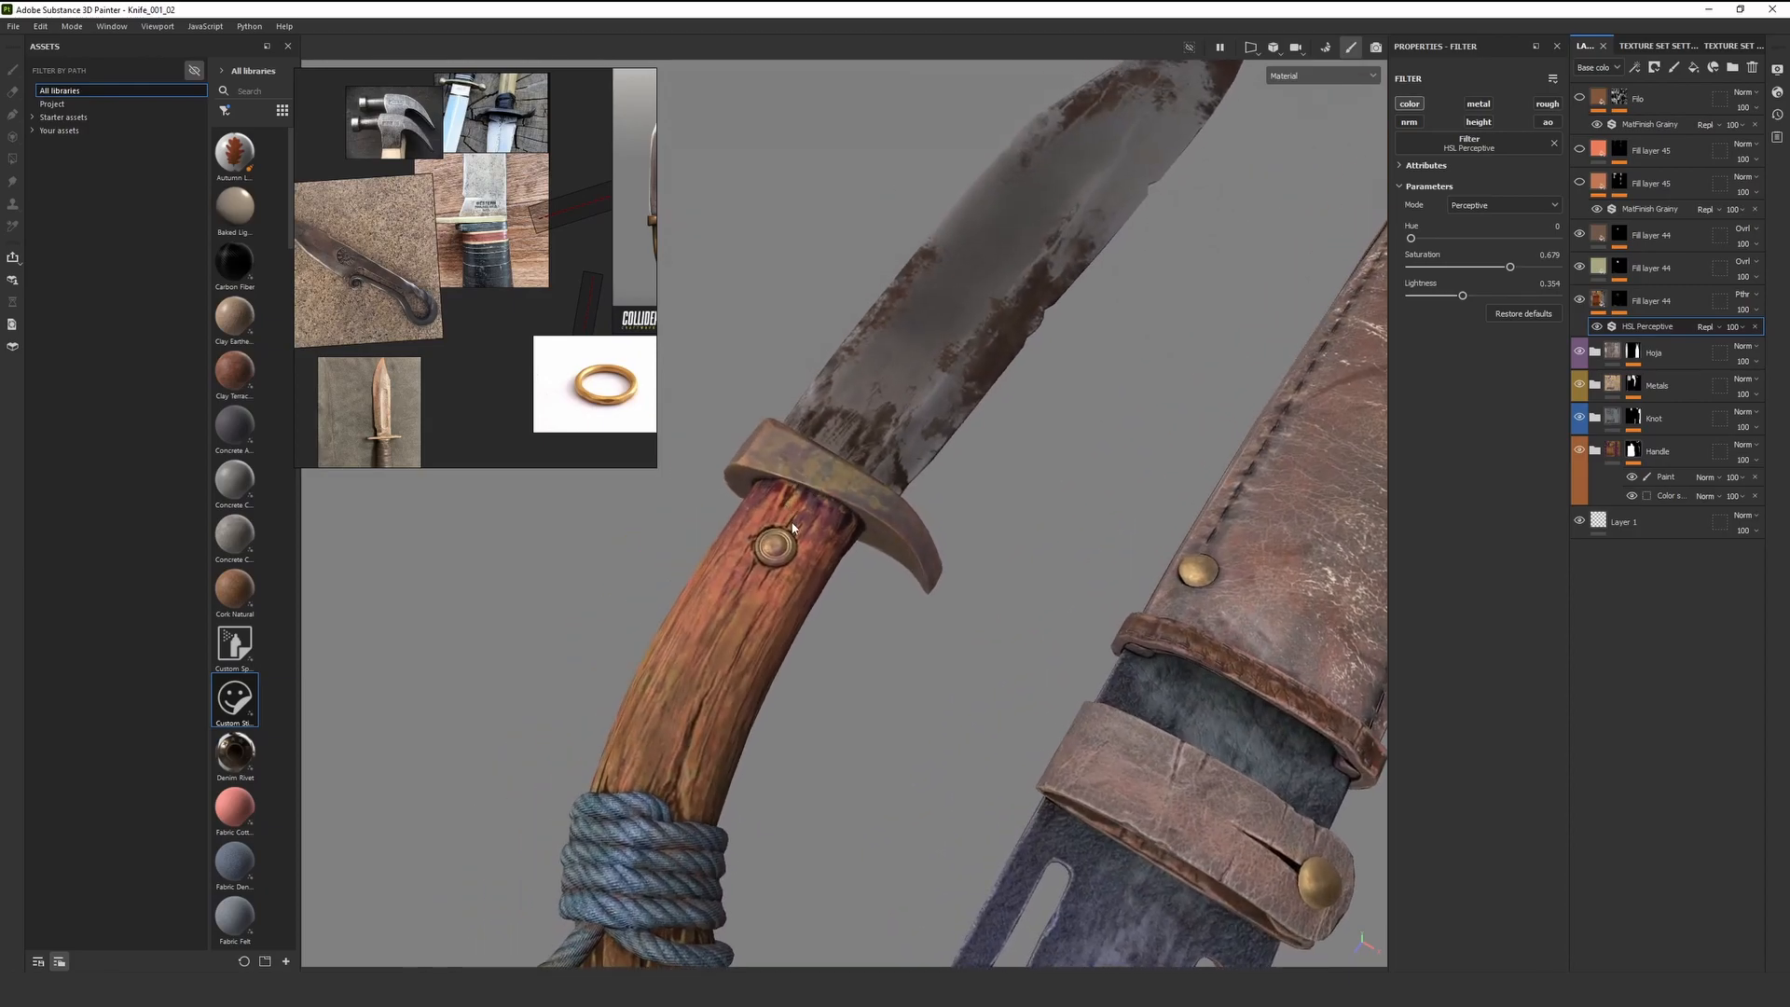
scroll(786, 552, down, 4)
alt+middle_drag(787, 552, 849, 487)
scroll(848, 488, up, 1)
scroll(844, 494, down, 3)
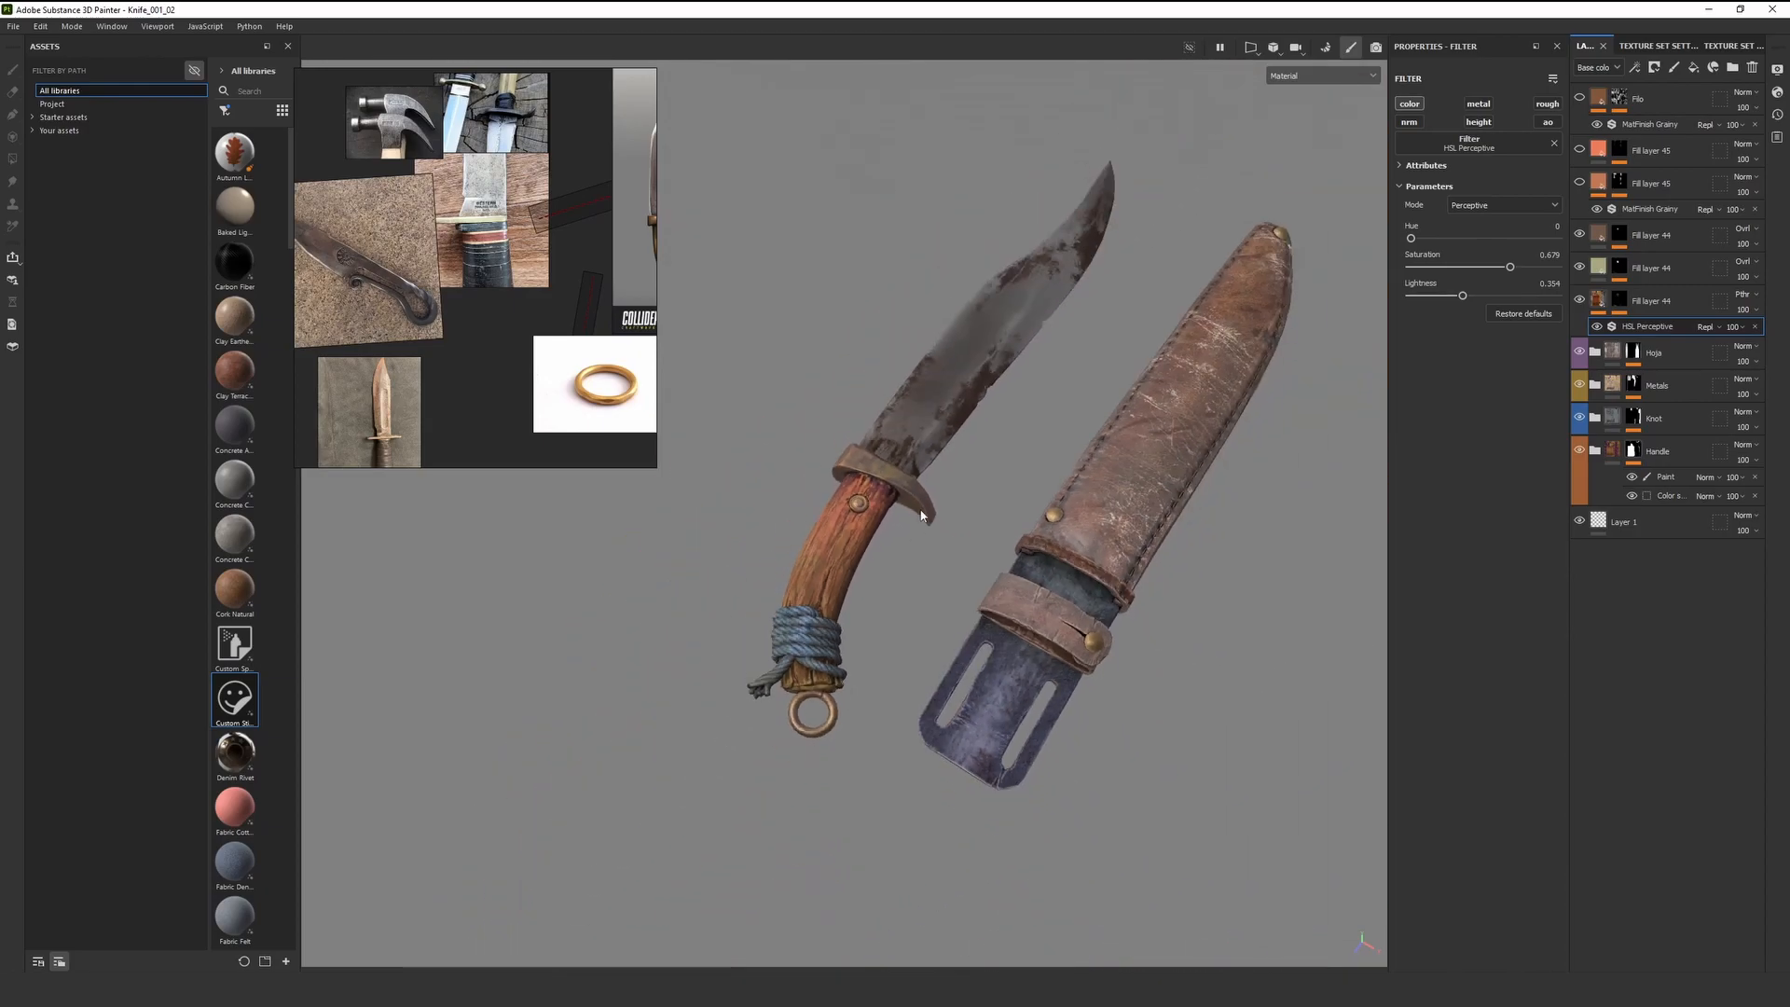
Inspect how the knife and sheath surfaces respond to light from different viewing angles
alt+shift+drag(832, 503, 871, 556)
alt+middle_drag(871, 550, 774, 561)
alt+drag(823, 523, 971, 422)
alt+middle_drag(1084, 428, 1026, 487)
scroll(1028, 494, down, 2)
scroll(1029, 498, up, 2)
alt+drag(875, 462, 923, 533)
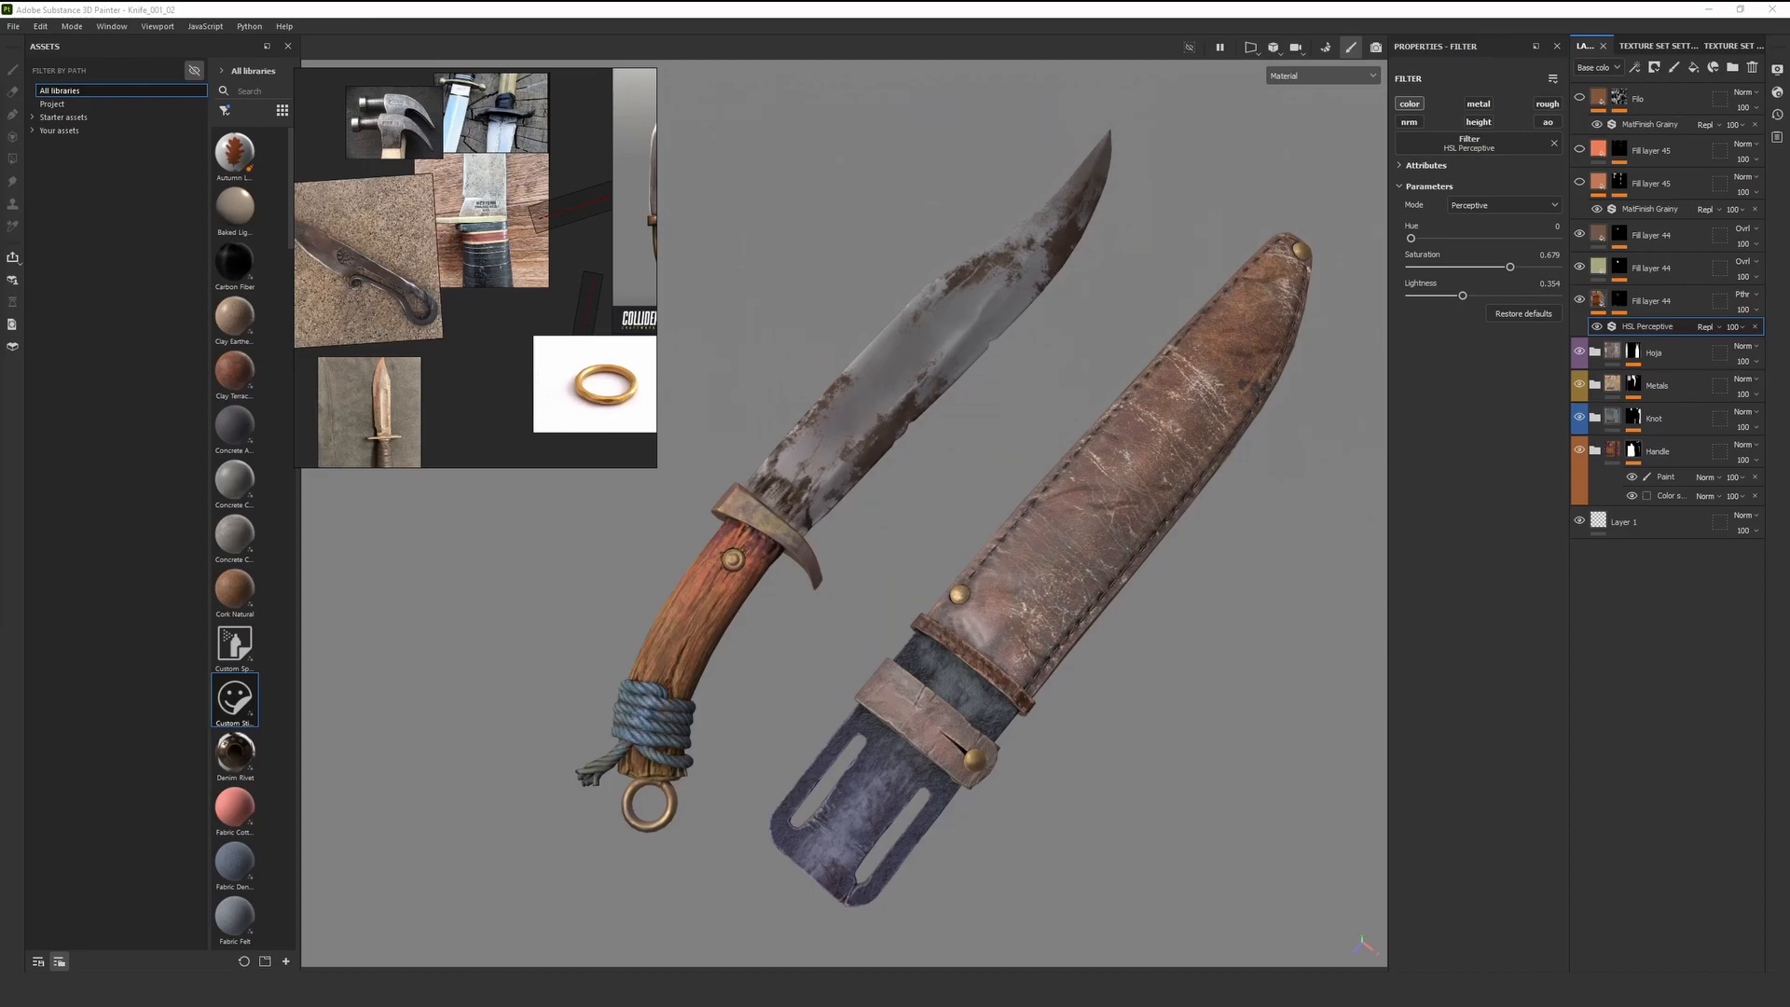
Rotate the environment lighting to examine reflections on the blade and sheath leather
alt+shift+drag(777, 436, 752, 410)
shift+right_drag(941, 410, 1014, 404)
alt+middle_drag(1014, 405, 904, 484)
shift+right_drag(904, 485, 848, 457)
alt+drag(848, 458, 825, 511)
scroll(825, 511, up, 3)
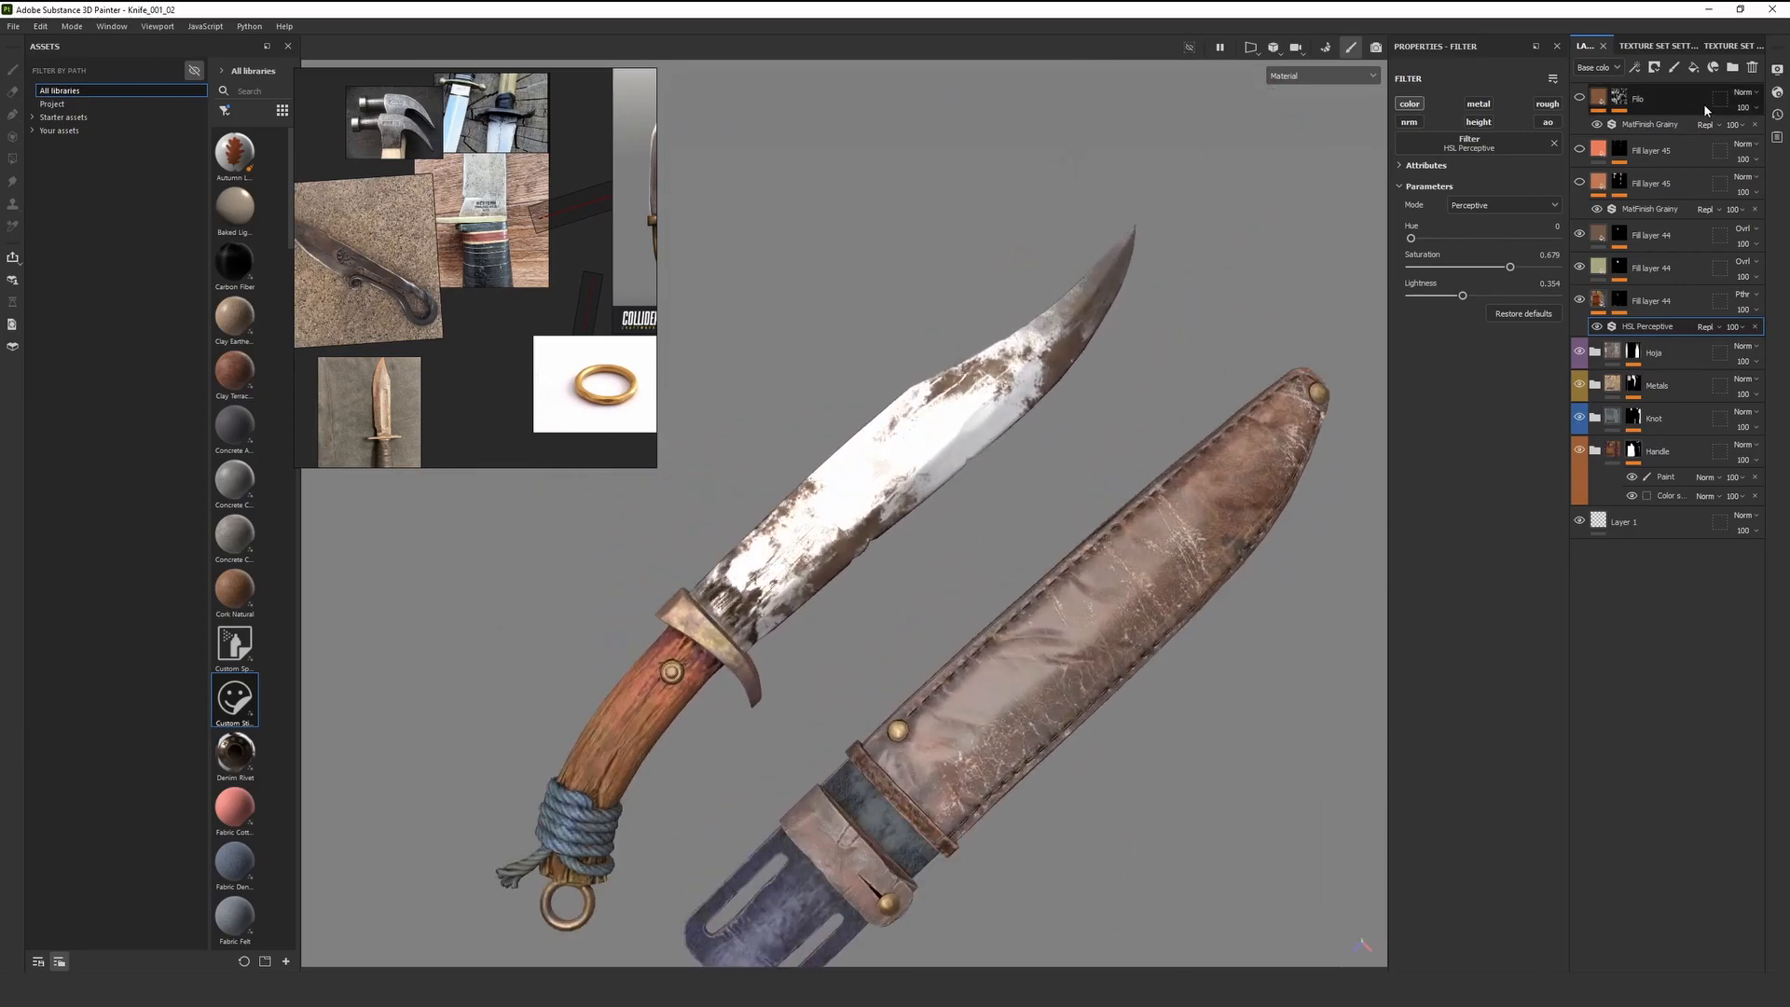
Toggle the topmost fill layer's visibility and inspect its mask on the blade, ending in Material view with the layer hidden
click(1580, 98)
click(1582, 100)
click(1583, 100)
alt+click(1625, 102)
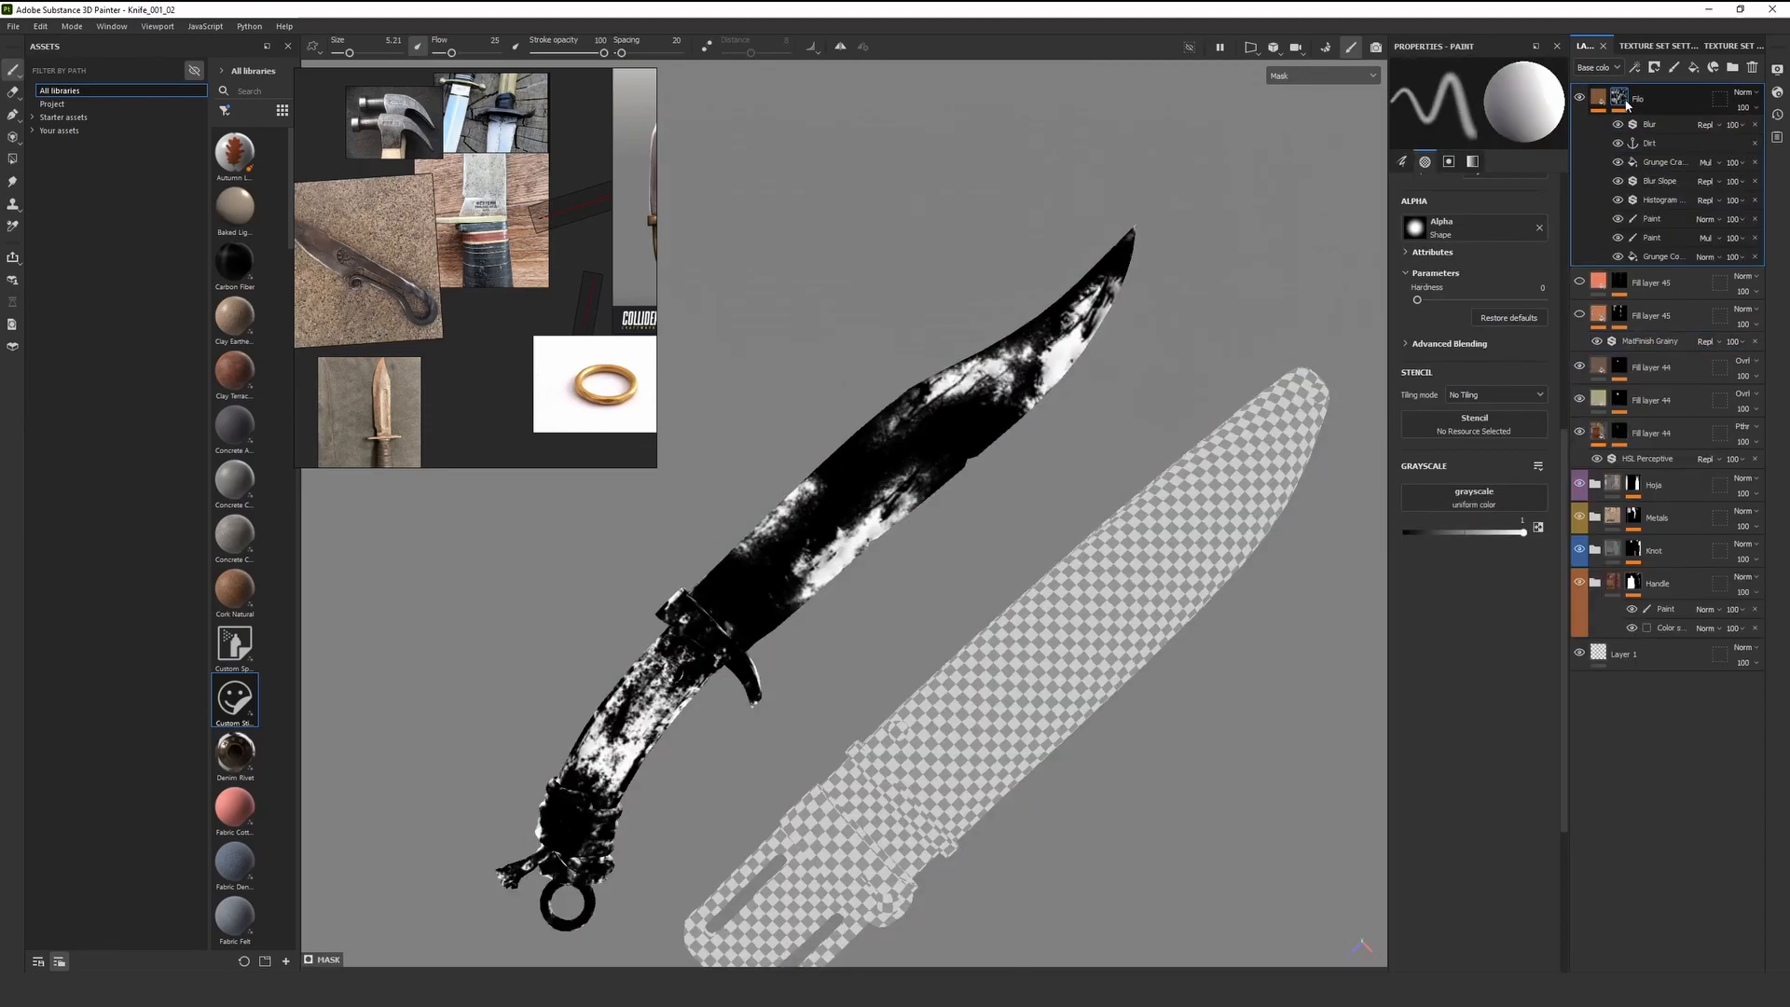
click(1597, 99)
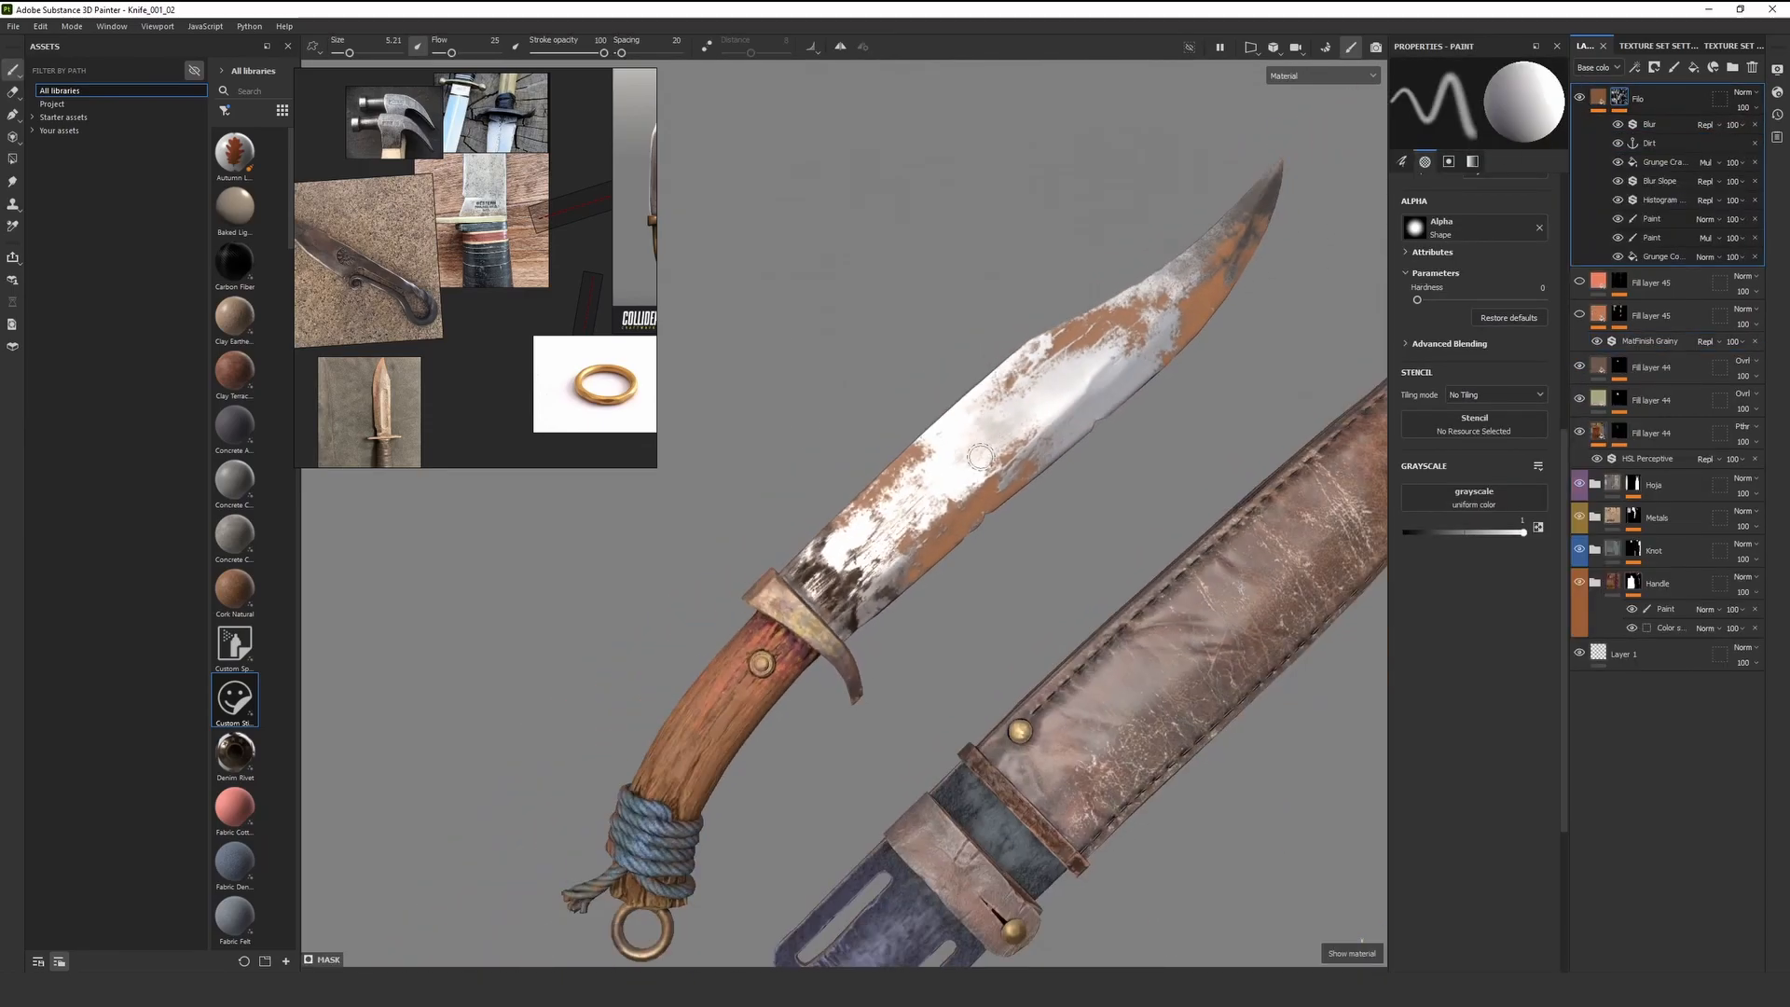
click(1578, 100)
Inspect the Base color and Metallic channels, examining the metallic values of the blade, guard, rivets and ring
key(c)
key(c)
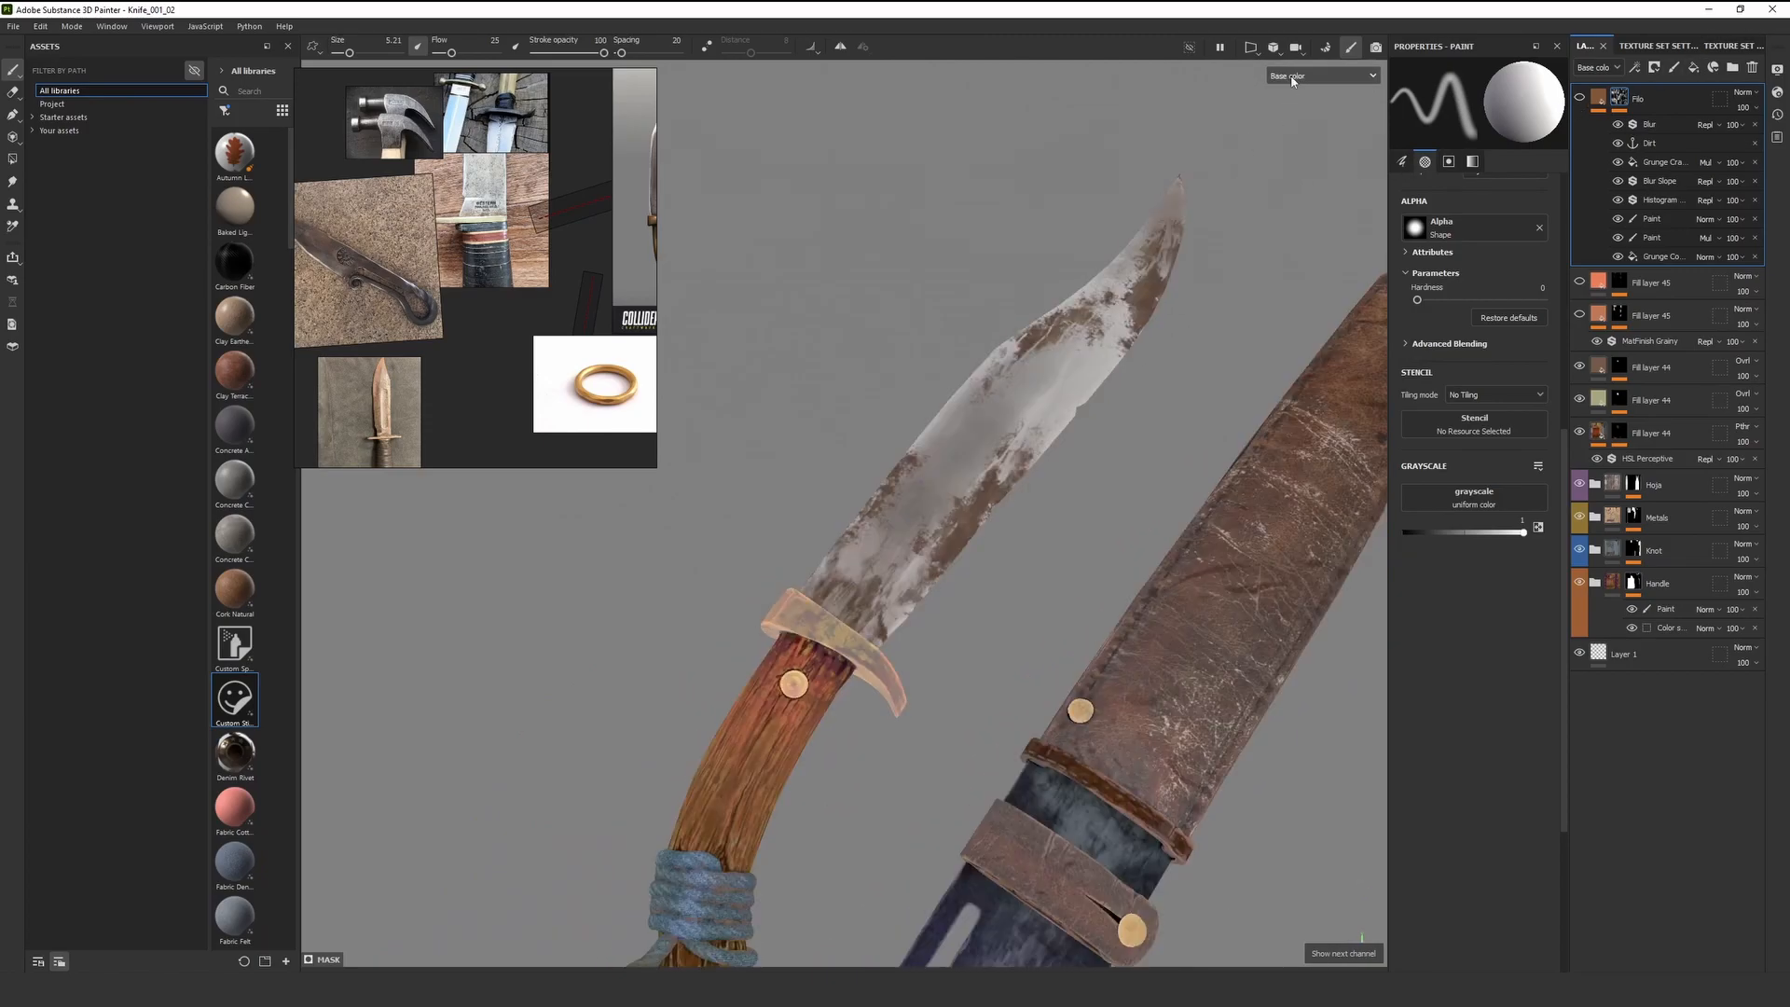
key(c)
scroll(1157, 311, down, 3)
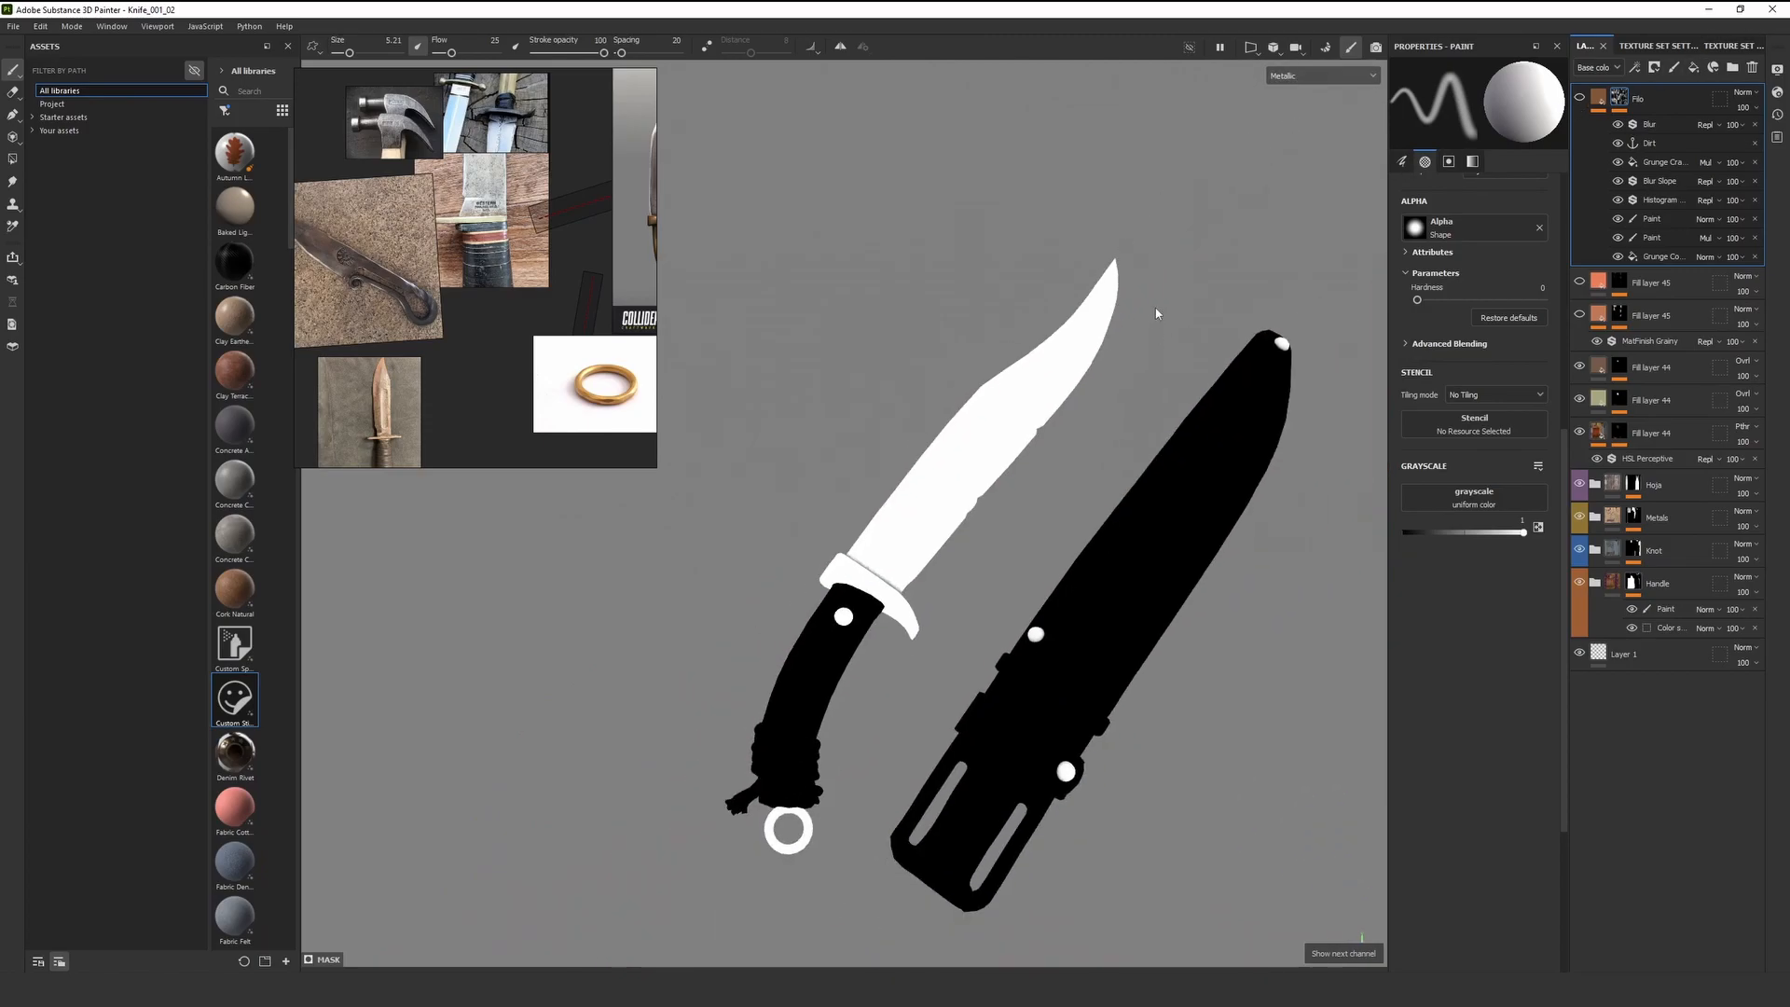
scroll(910, 397, up, 4)
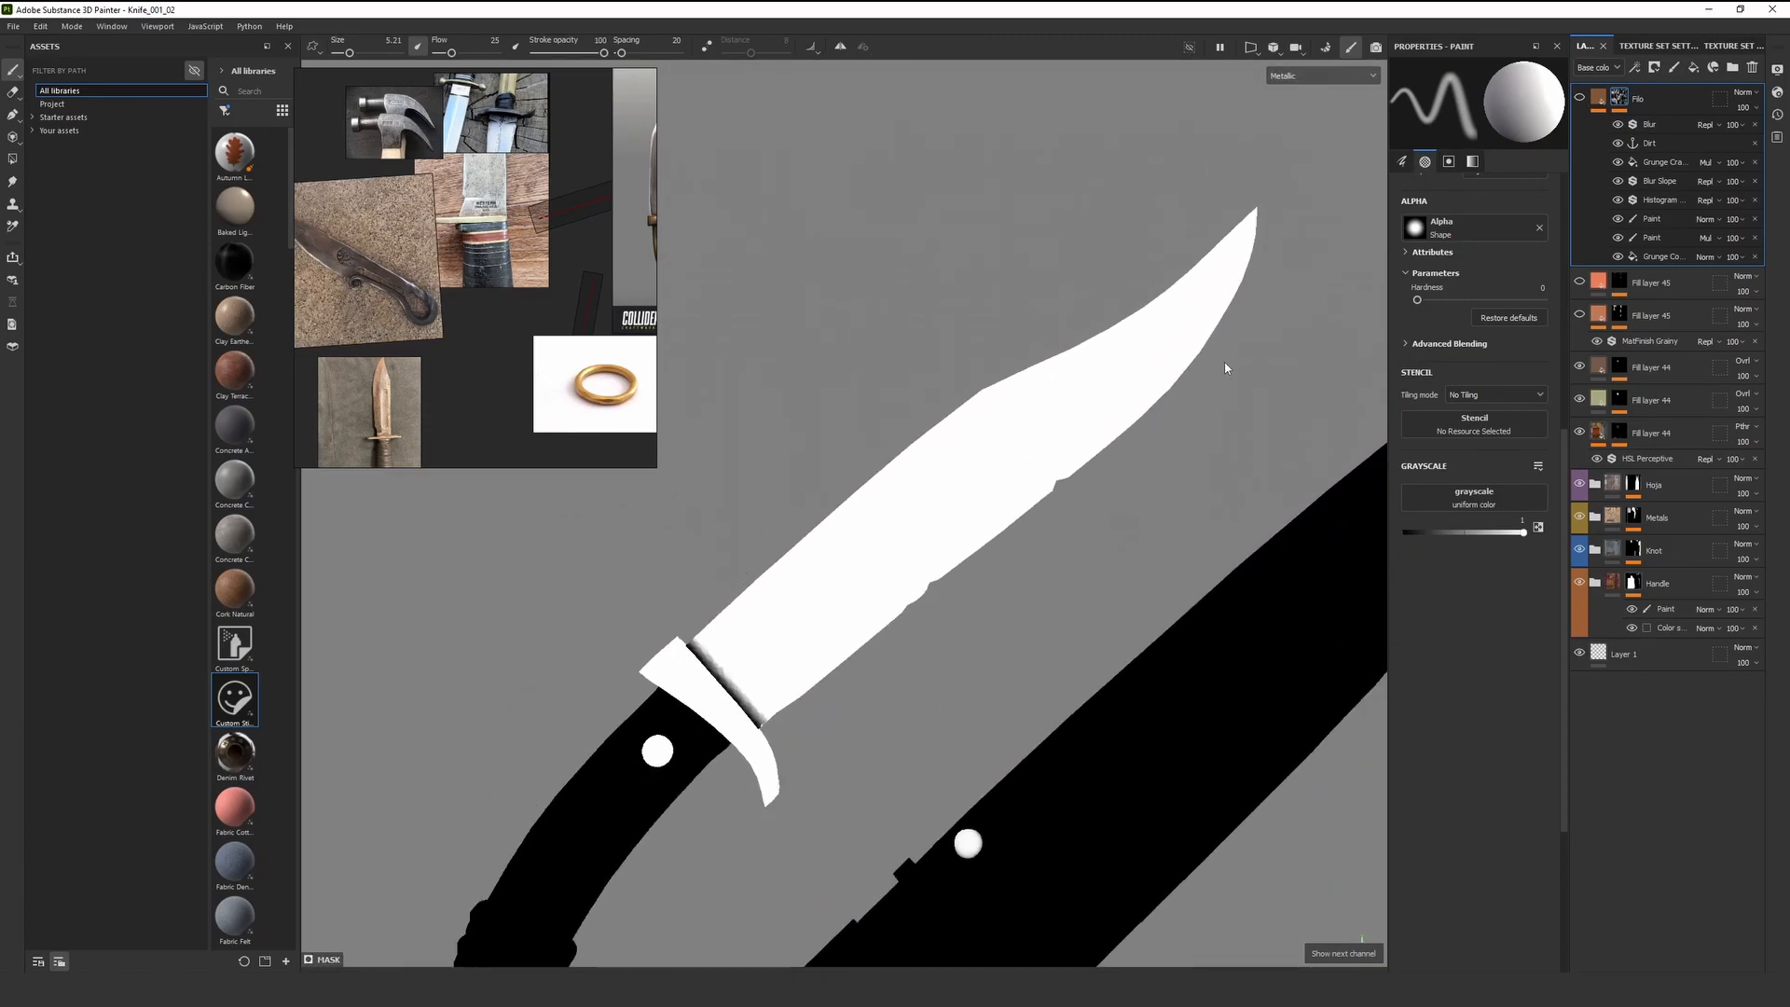
scroll(1066, 387, down, 3)
scroll(1087, 364, up, 3)
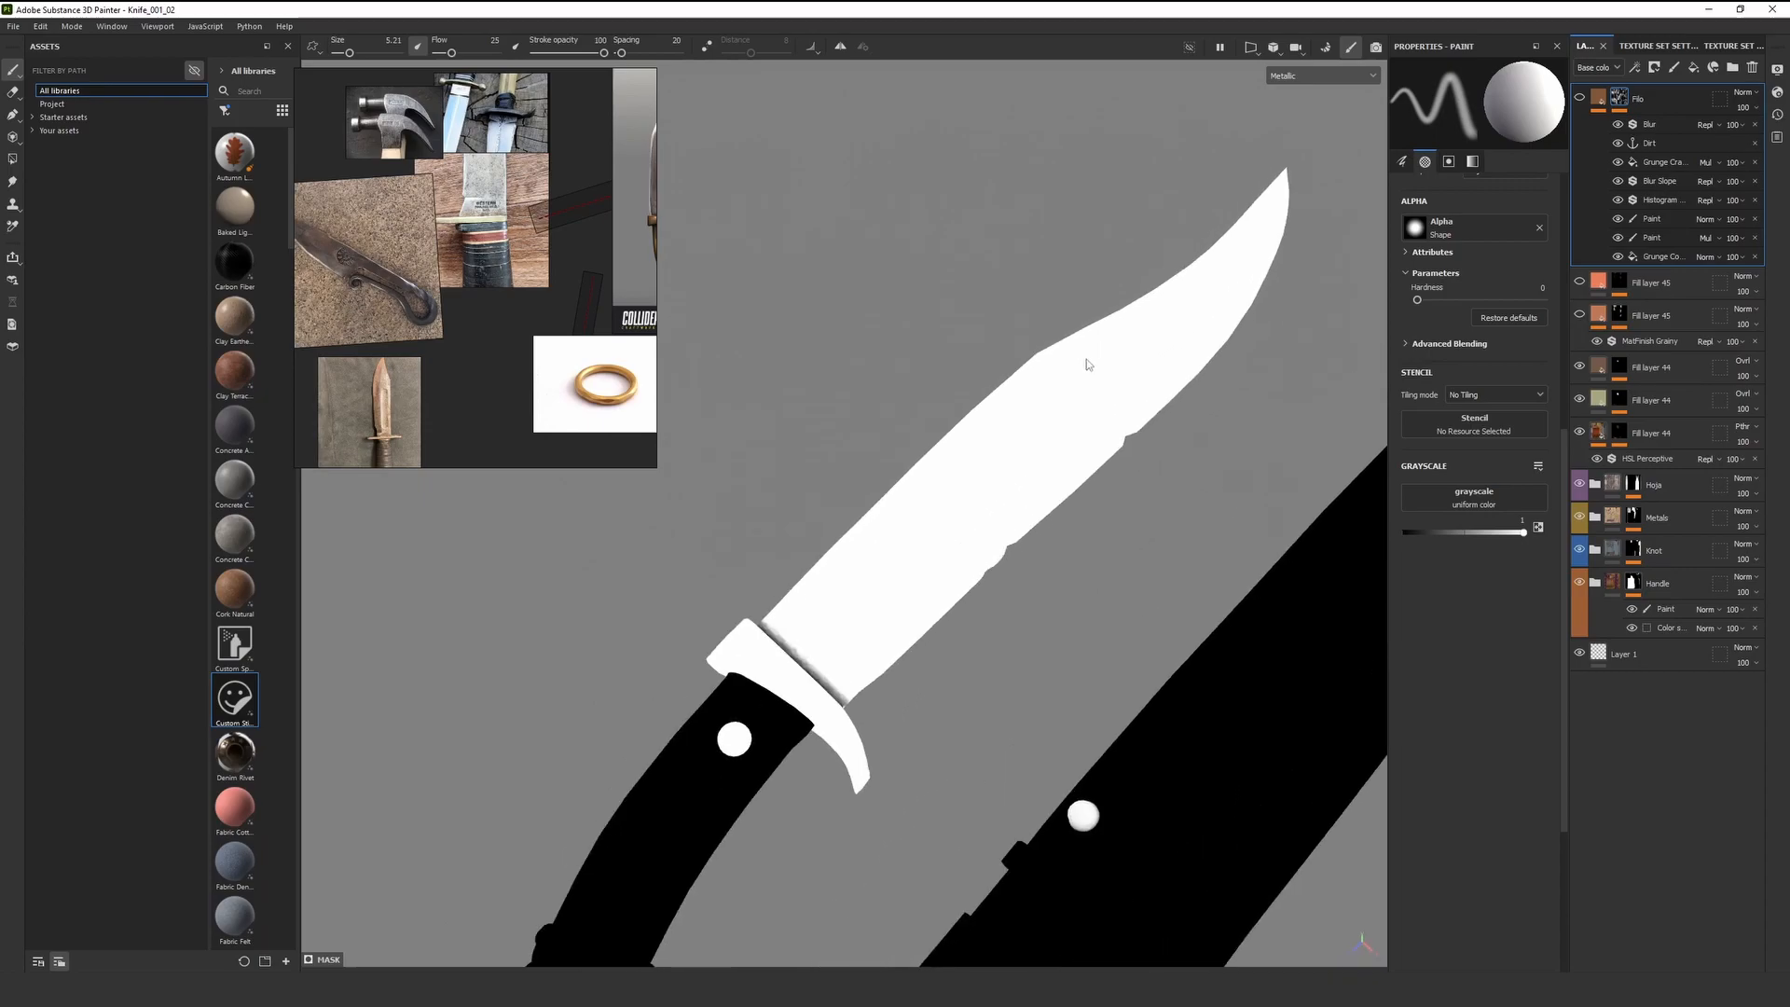
scroll(1043, 338, down, 3)
alt+drag(858, 492, 690, 433)
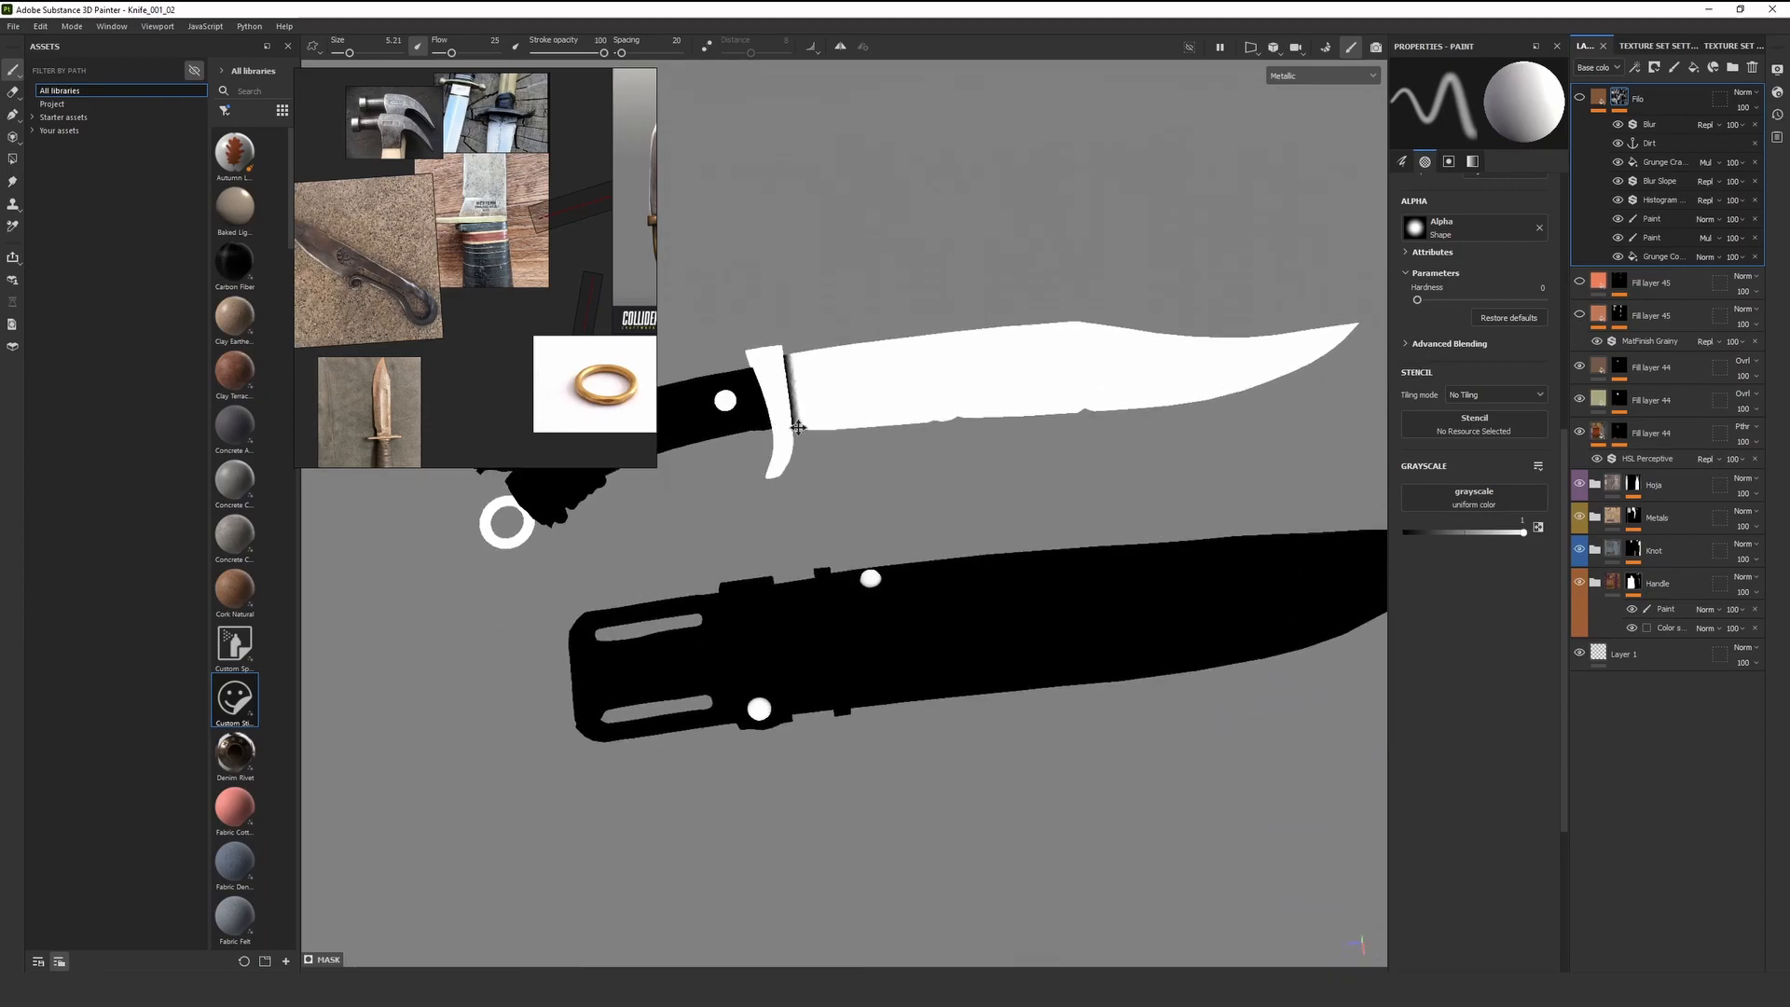
scroll(727, 415, up, 4)
alt+drag(932, 379, 989, 411)
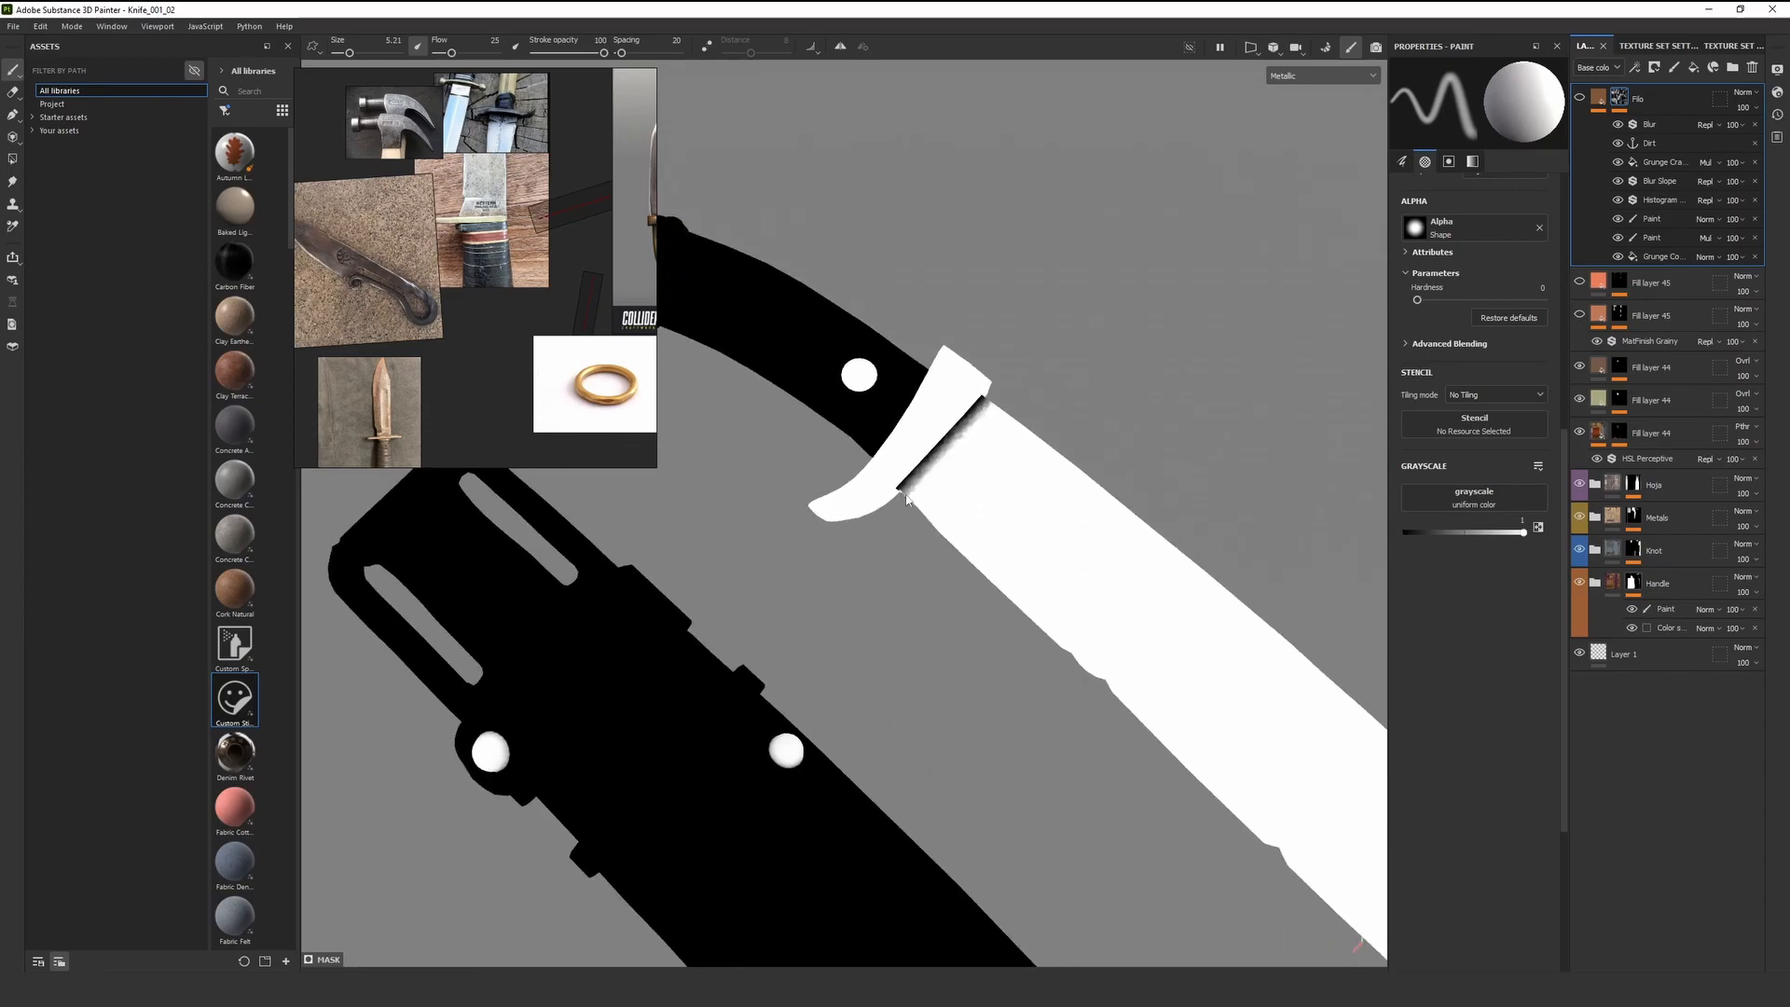
Return to Material view and examine the guard and rusted blade base, briefly switching channels for comparison
key(m)
scroll(1009, 398, down, 4)
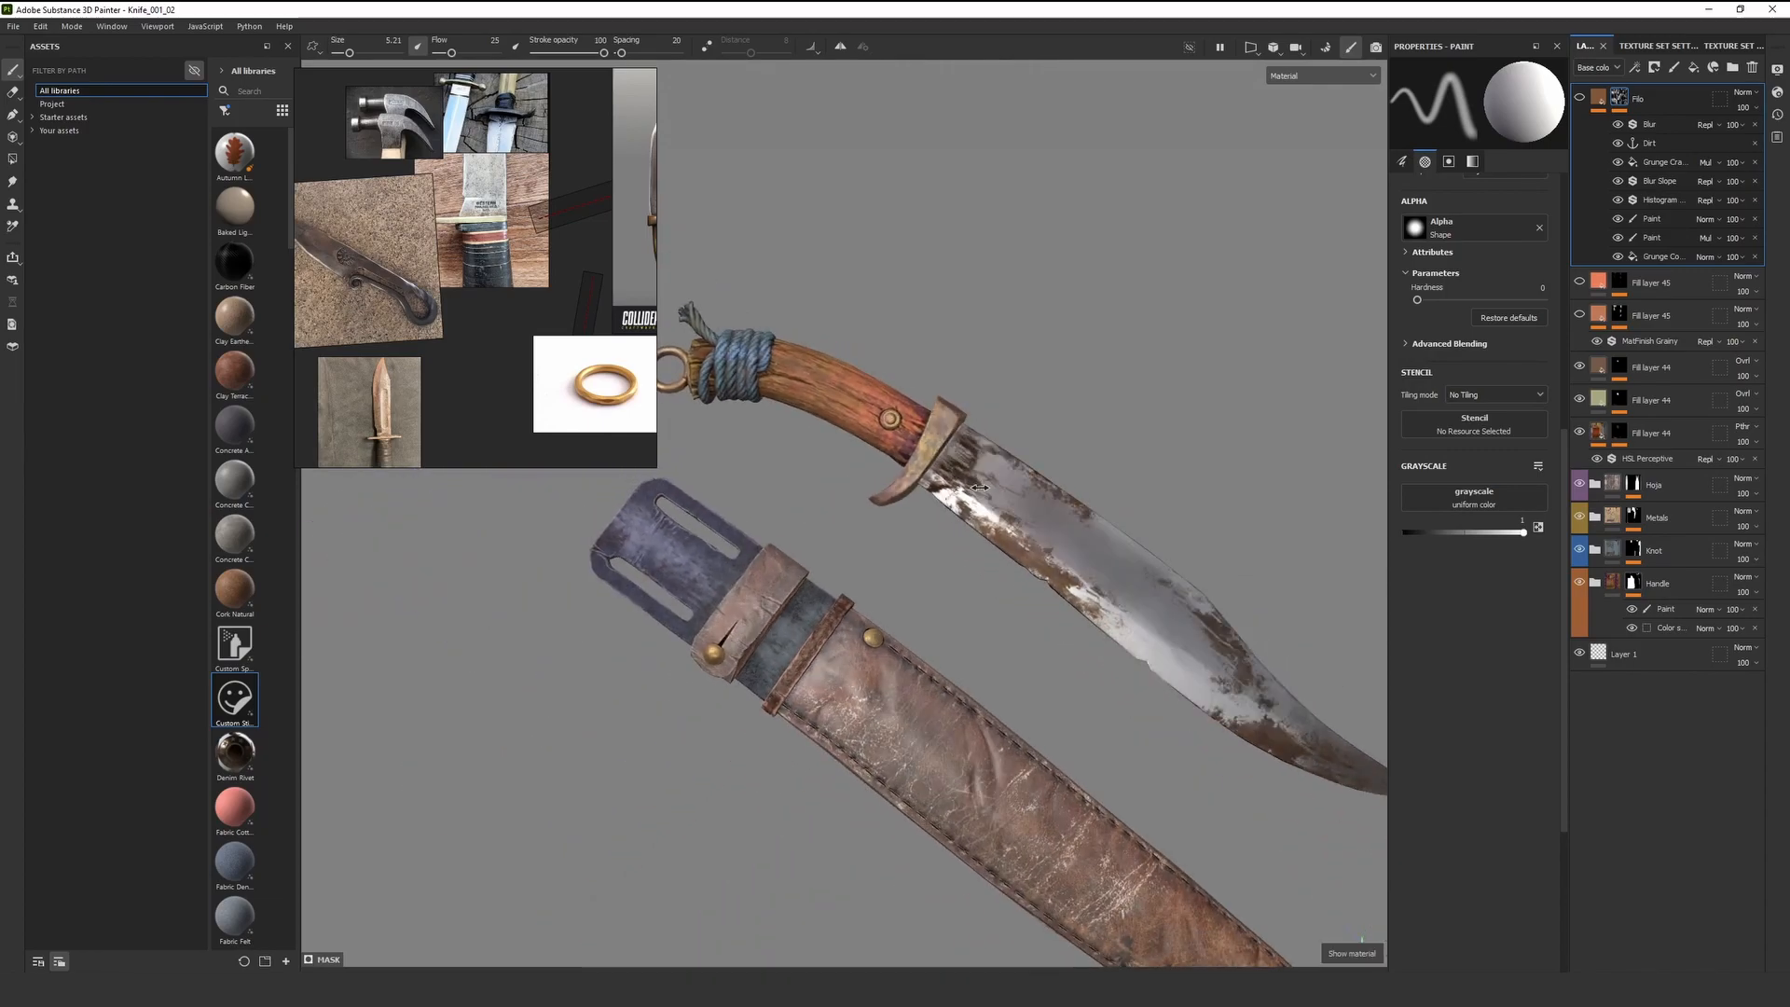
scroll(932, 485, up, 3)
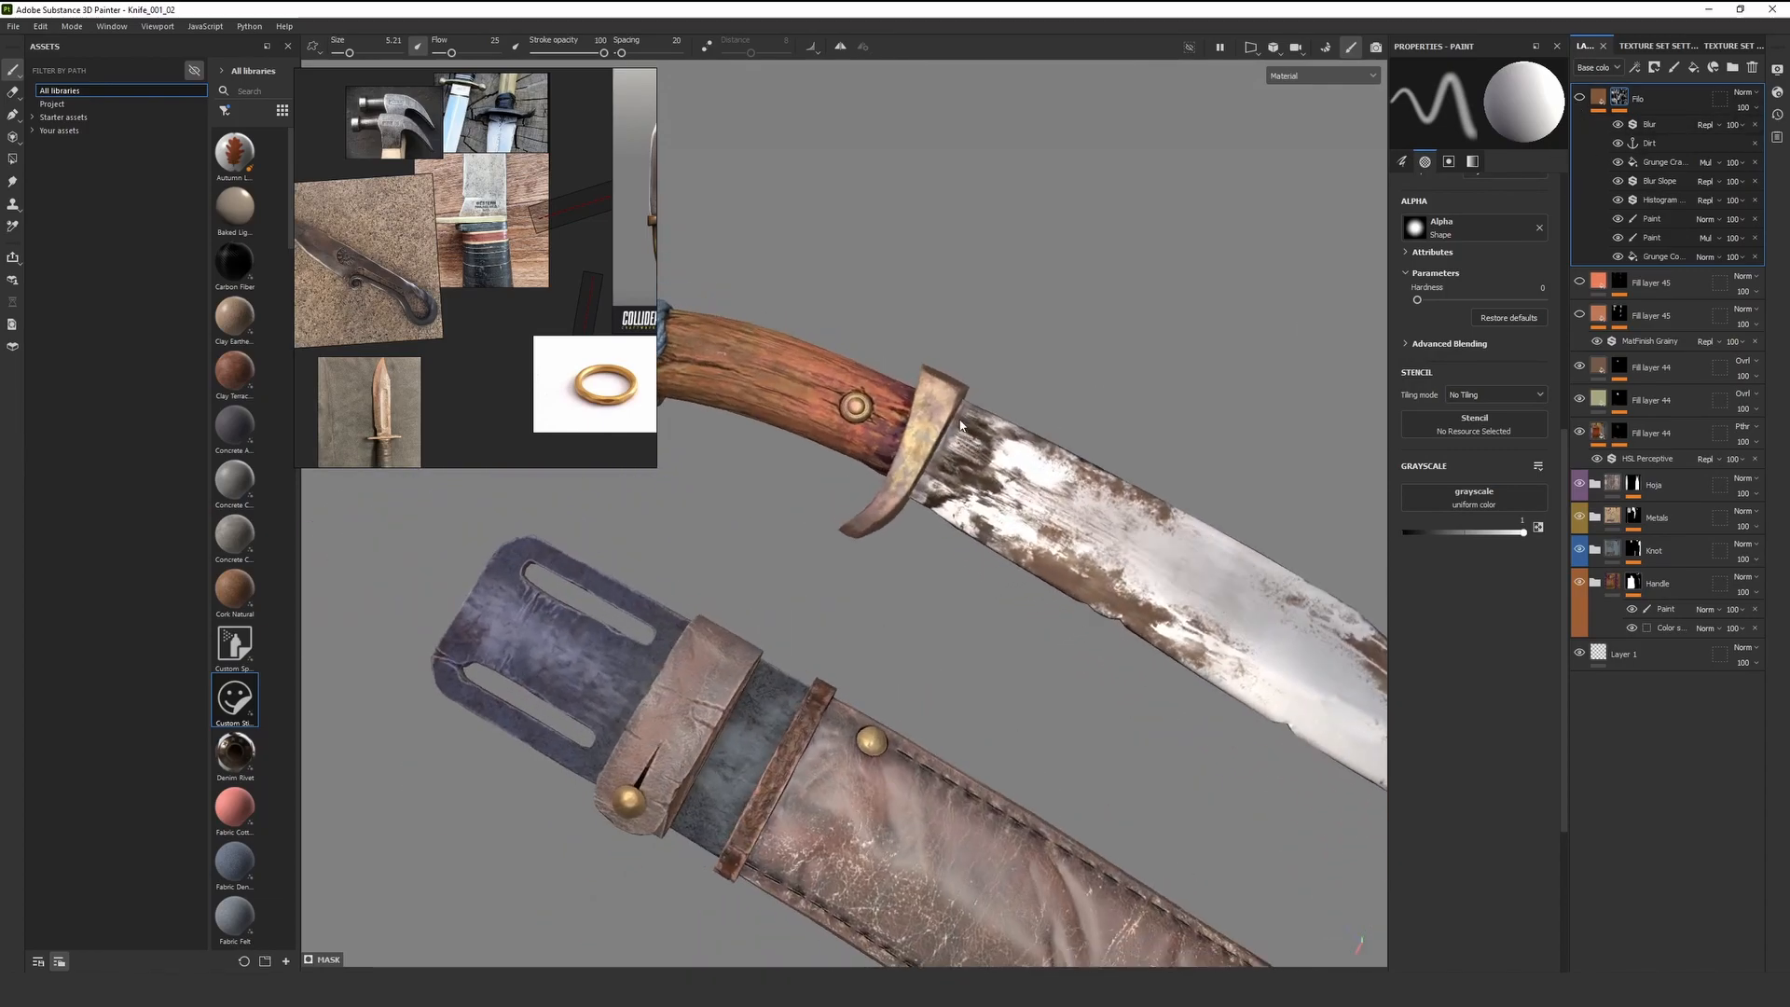
key(c)
key(m)
scroll(957, 410, up, 2)
scroll(923, 497, down, 3)
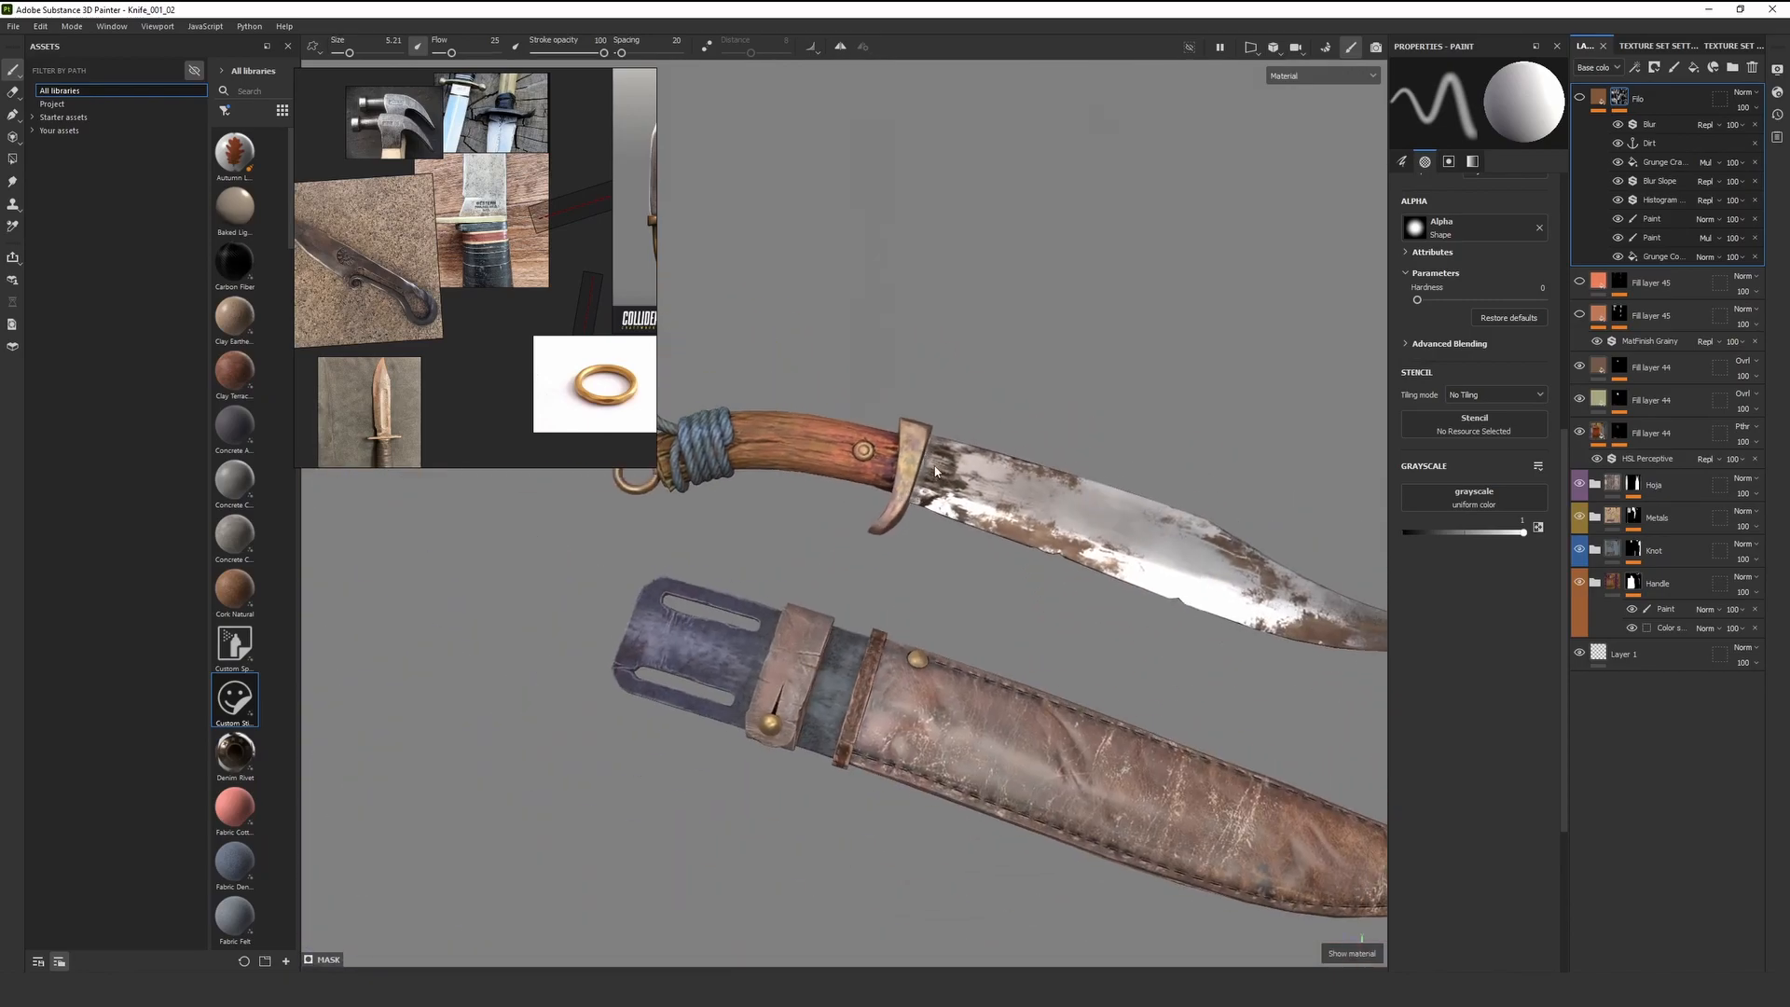
Examine the guard and rusted blade up close under changed viewing angles and rotated environment lighting
scroll(935, 470, up, 3)
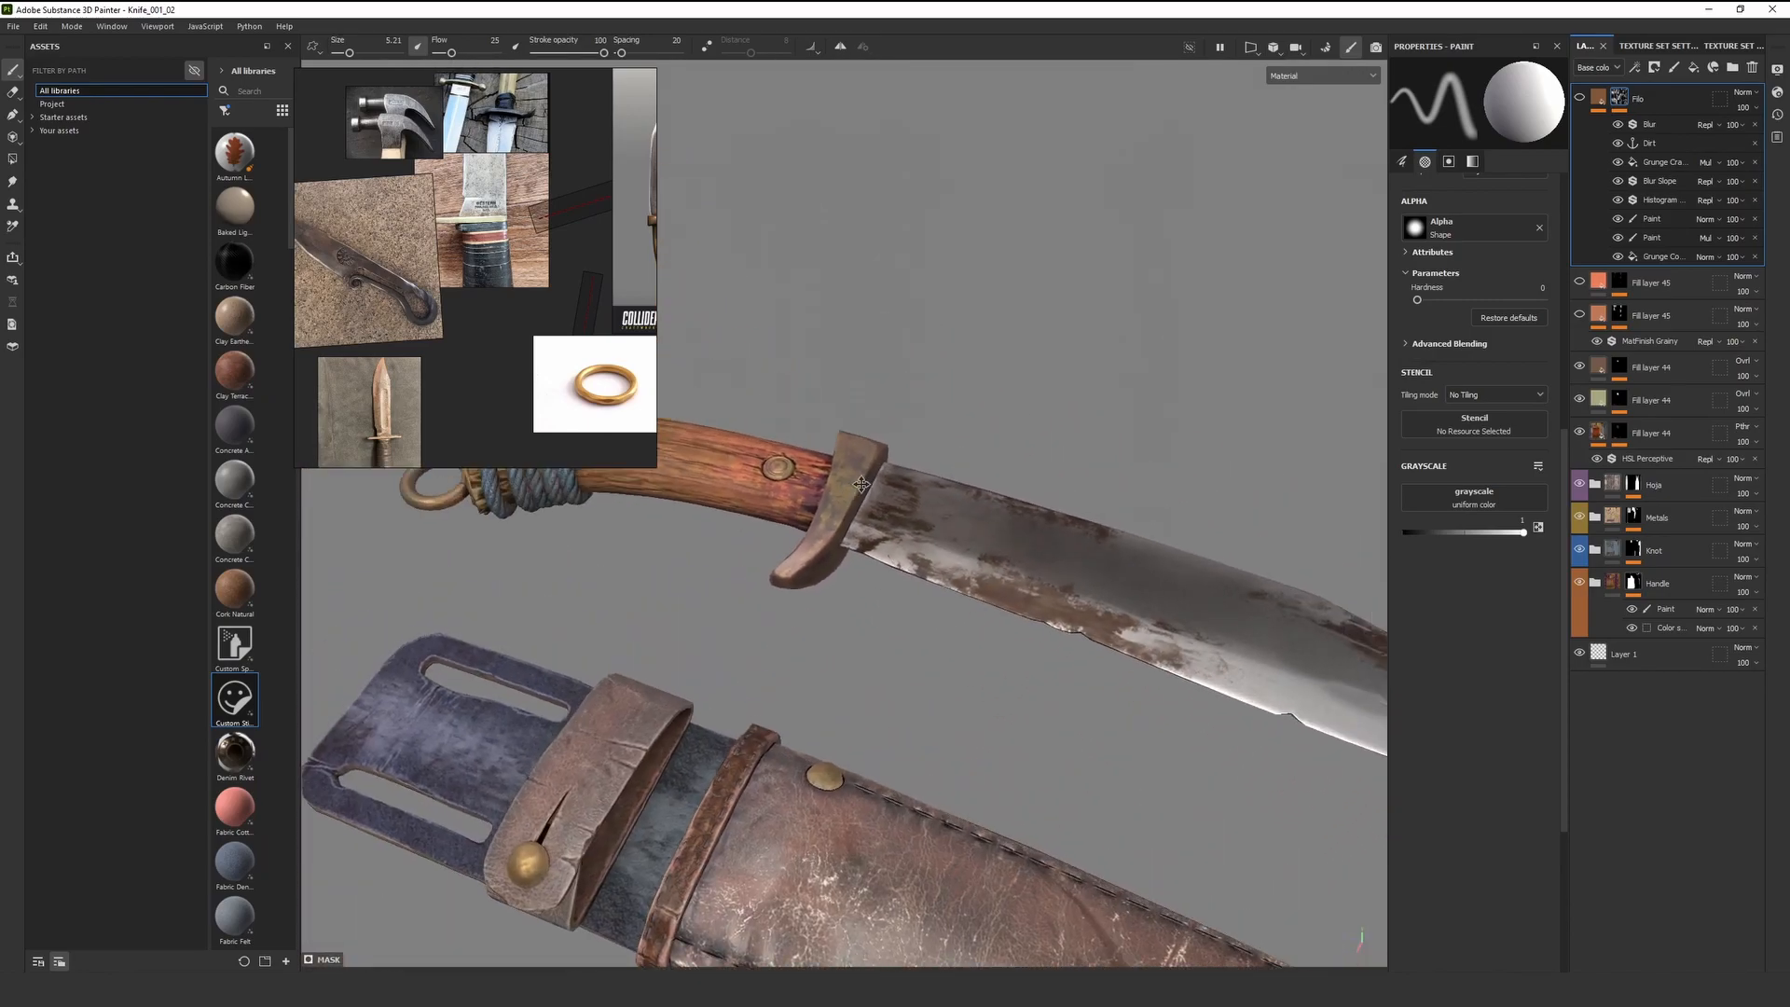
alt+drag(861, 484, 869, 532)
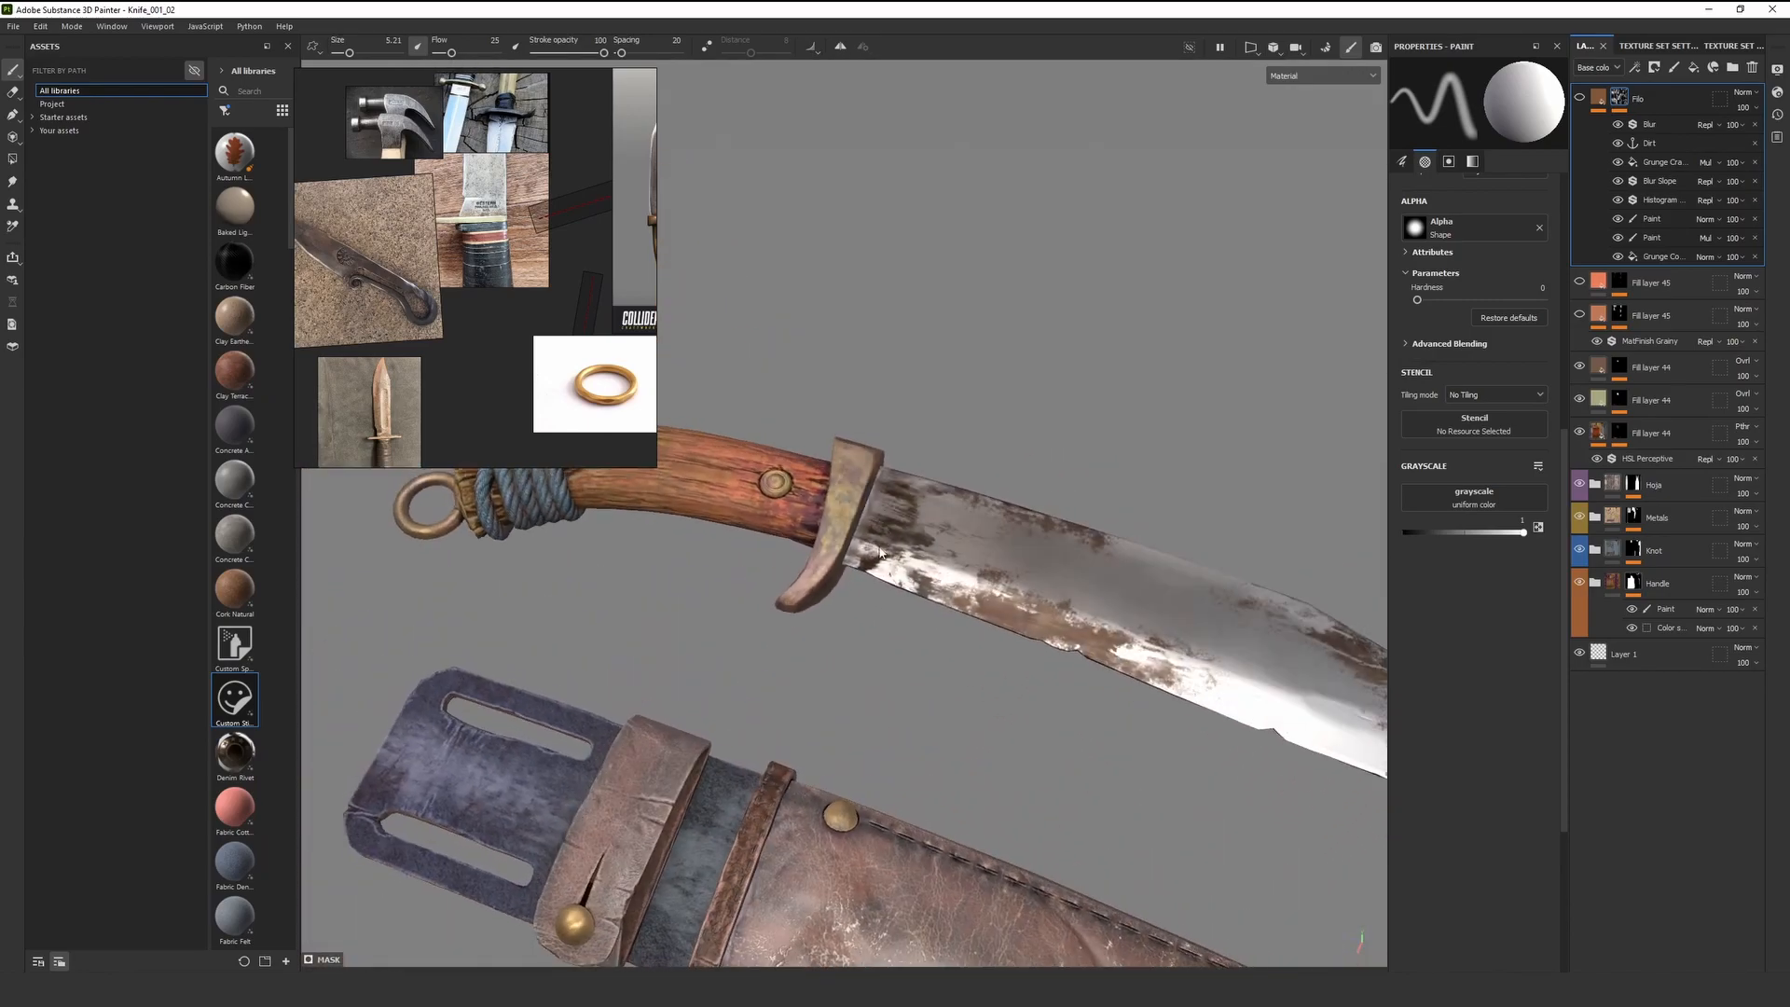
alt+drag(1062, 416, 1044, 471)
shift+right_drag(1034, 522, 934, 574)
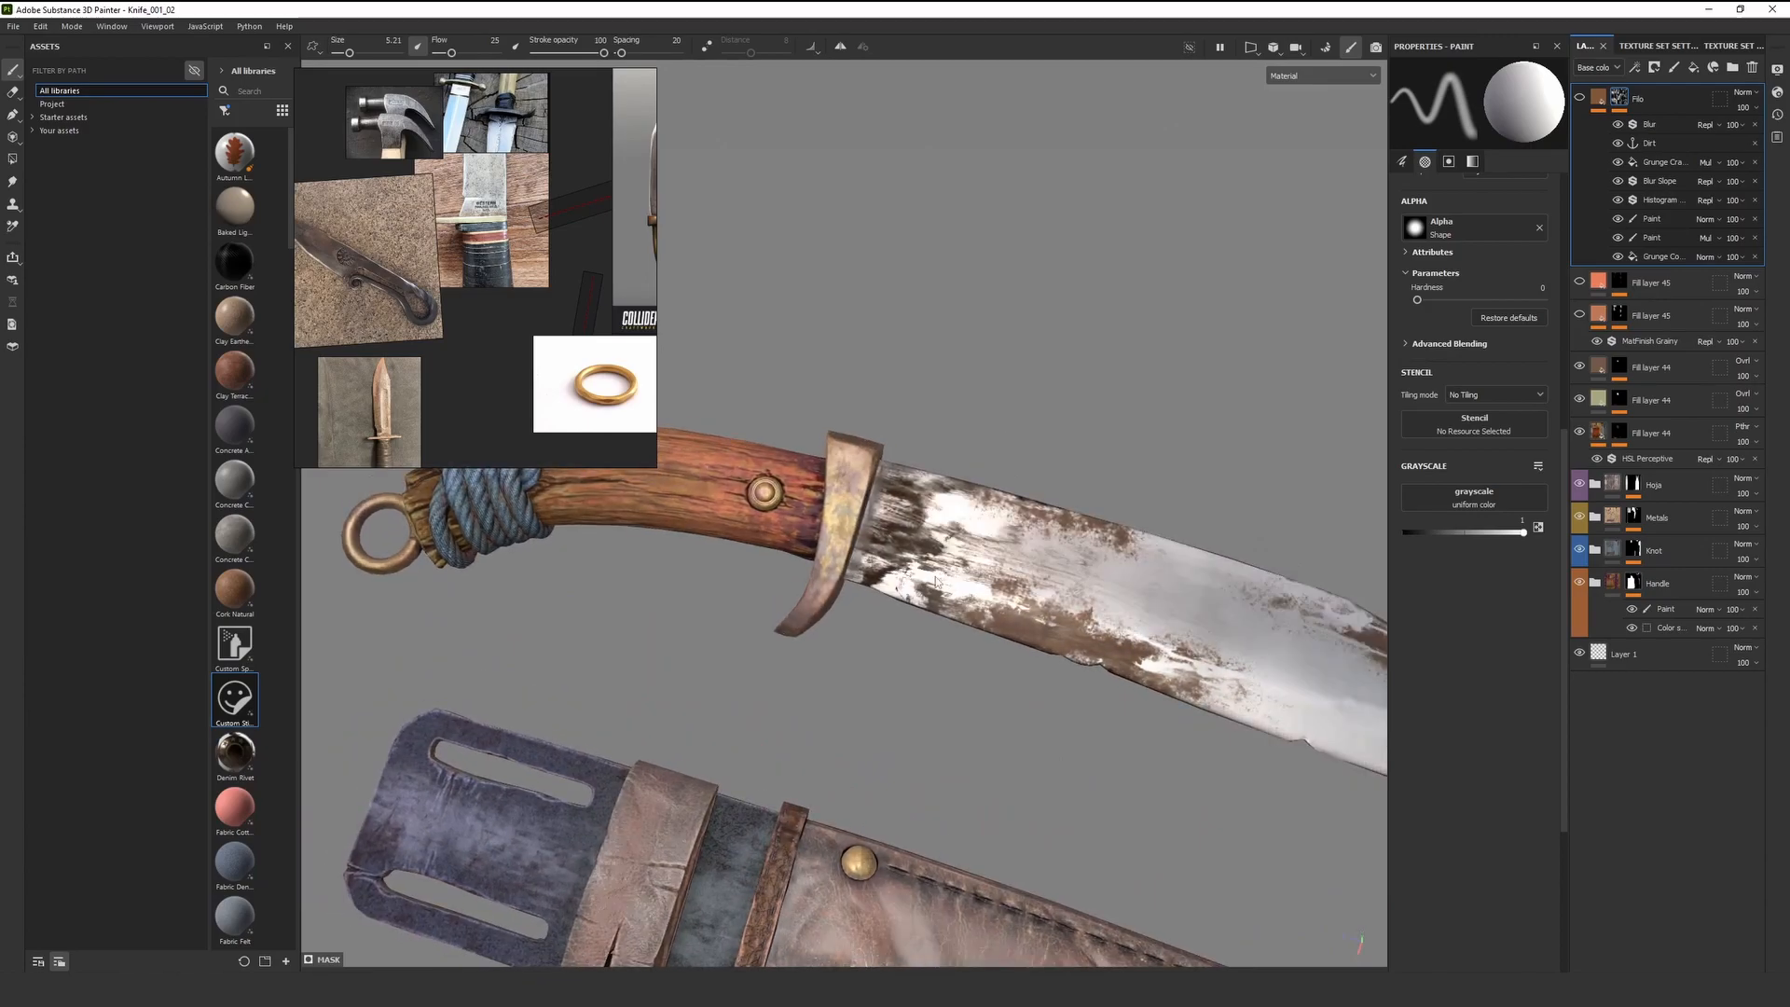
View the knife and sheath side by side from a distance, and inspect the blade's rust from a closer angle
scroll(942, 577, down, 6)
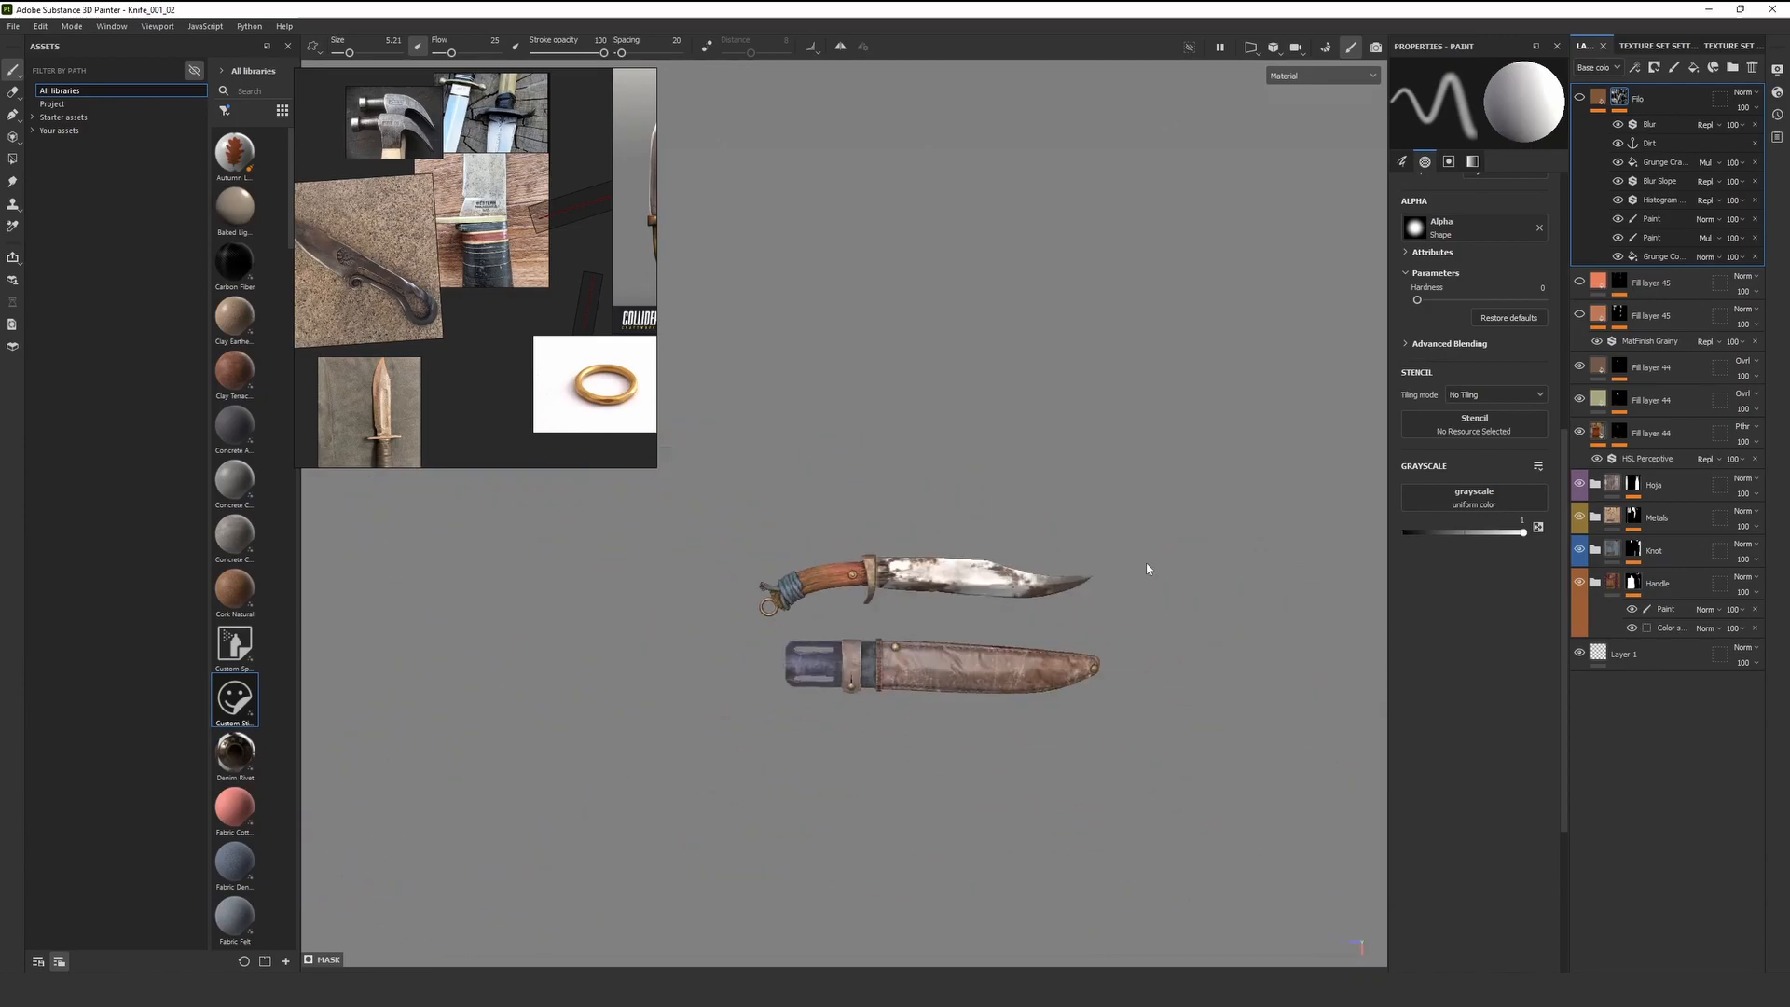
middle_drag(953, 583, 893, 533)
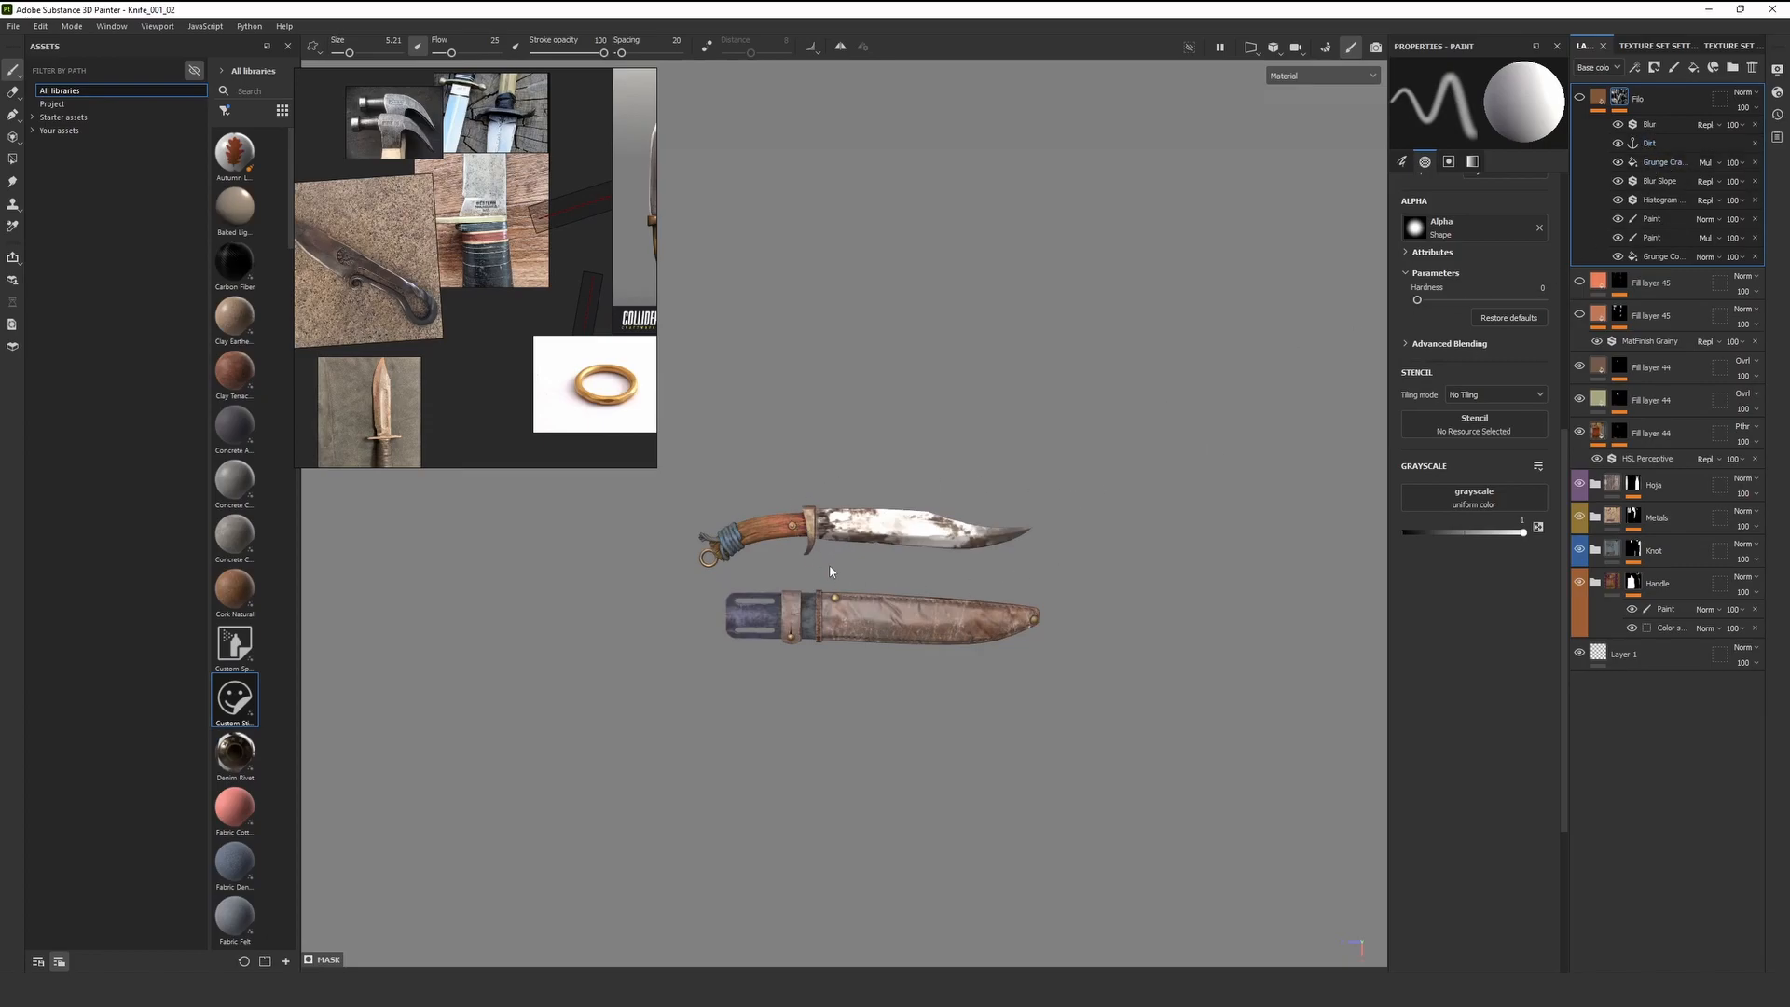
scroll(913, 525, up, 7)
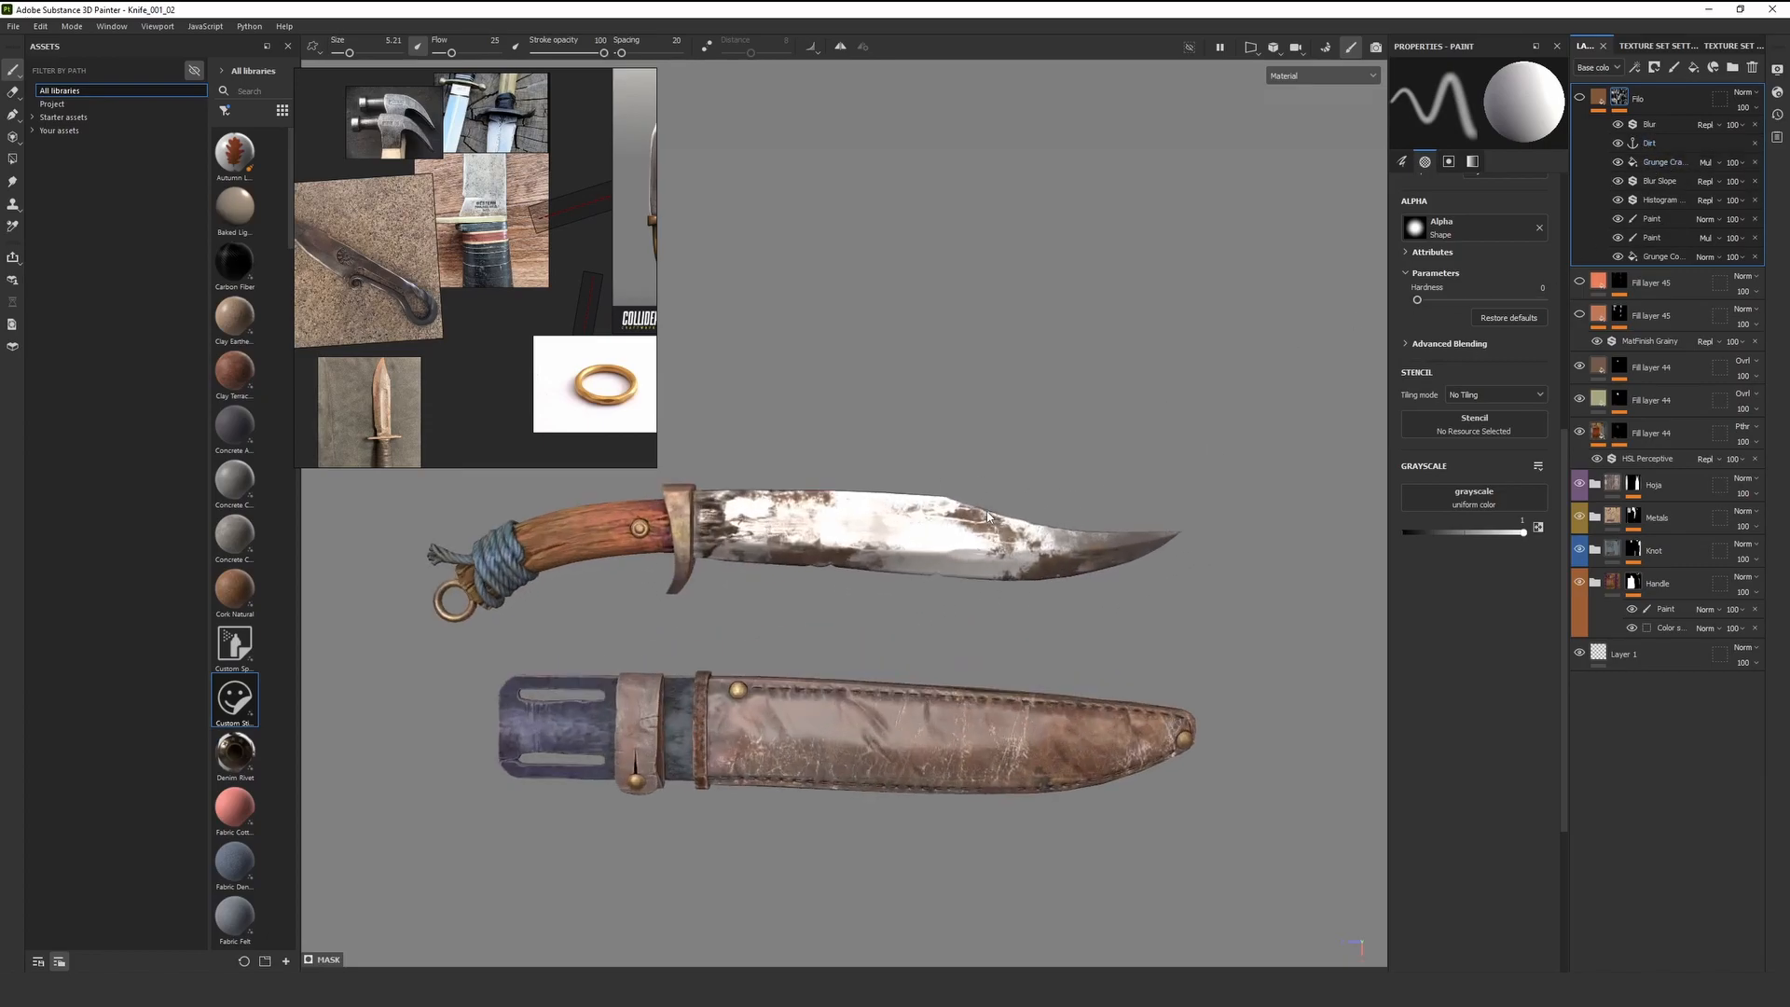
alt+drag(774, 503, 887, 475)
alt+middle_drag(886, 476, 1017, 558)
scroll(1017, 559, up, 2)
mouse_move(1017, 558)
alt+mouse_down()
mouse_move(1051, 579)
mouse_move(1024, 565)
alt+mouse_up()
scroll(1051, 579, down, 3)
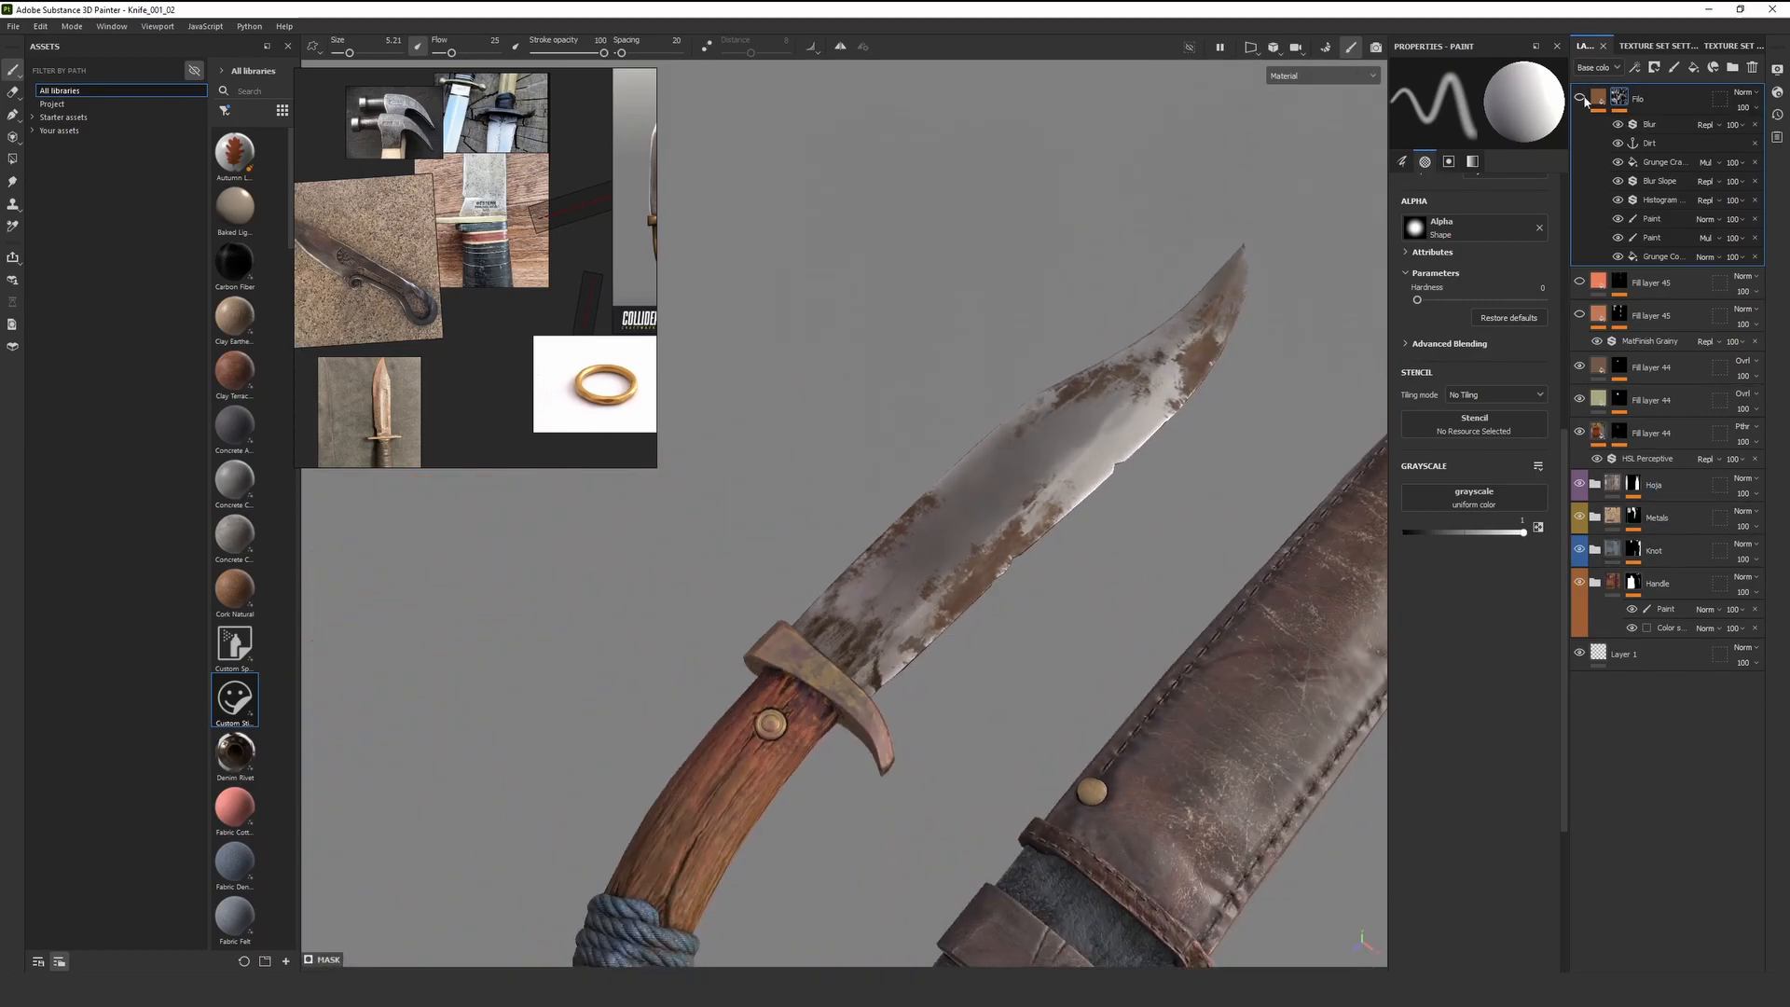
Turn the top rust layer back on and examine the blade's rust patches in the Metallic channel
alt+drag(1123, 446, 1087, 459)
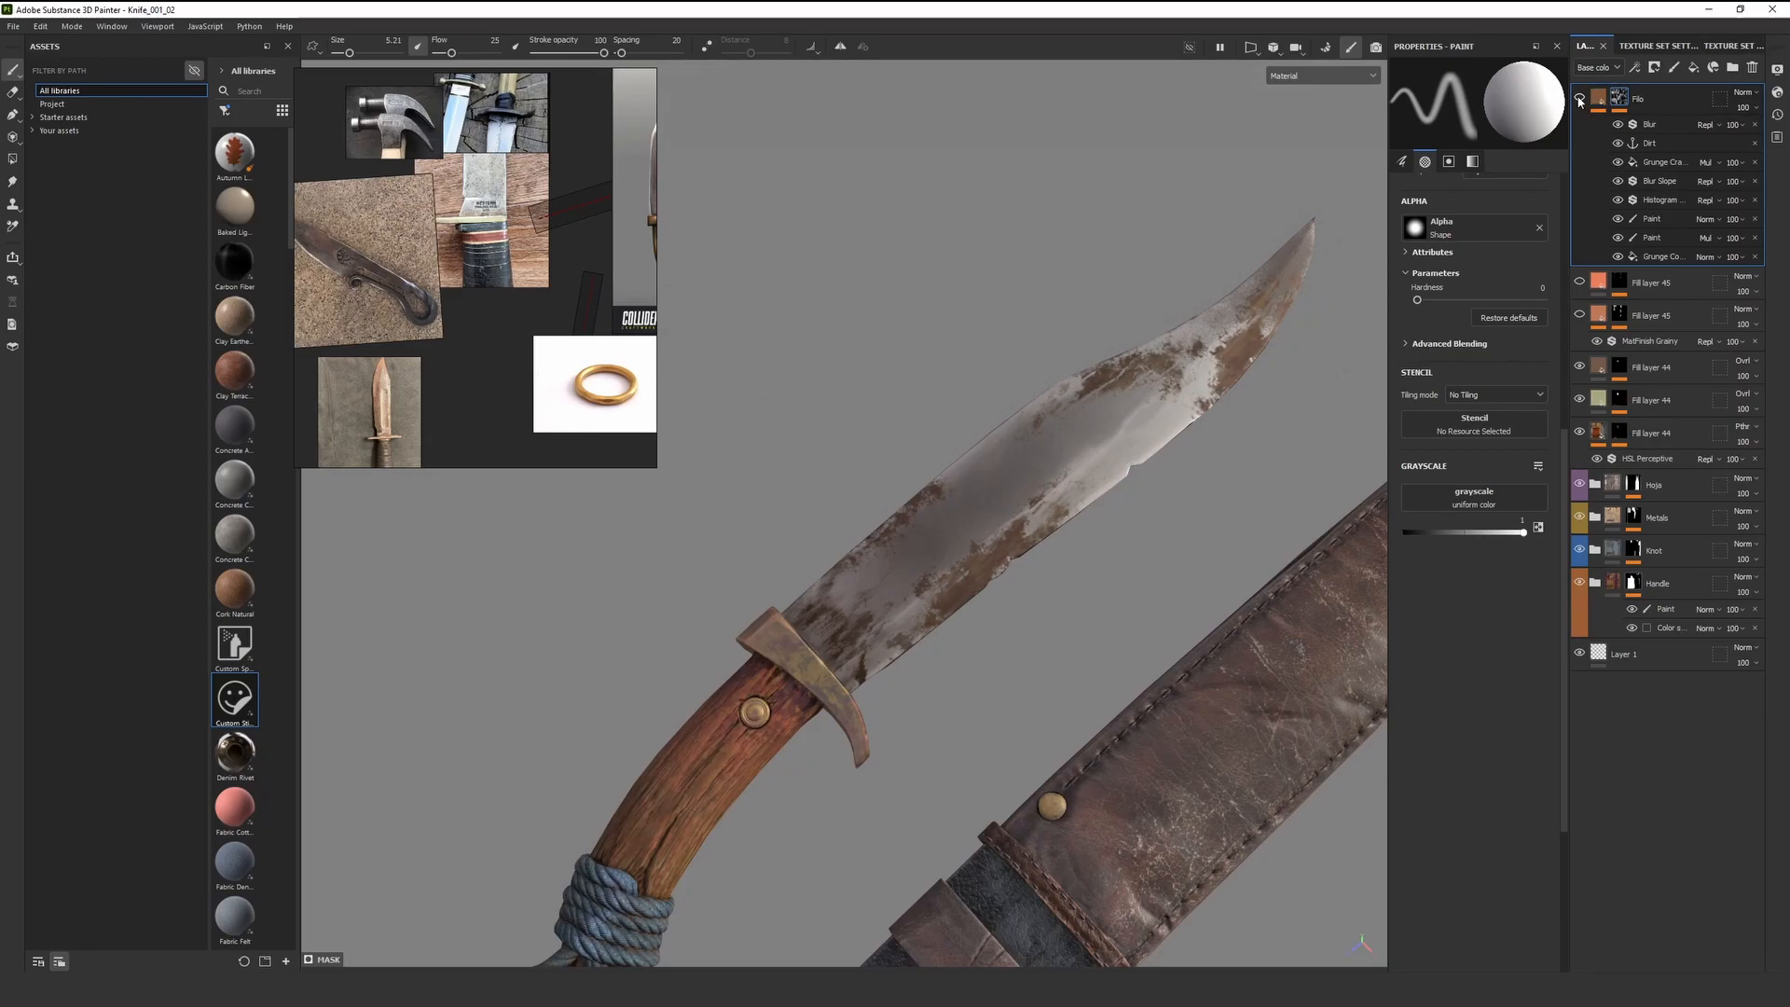
click(1578, 99)
alt+drag(1149, 468, 1139, 372)
key(c)
key(c)
key(c)
key(shift+c)
scroll(1139, 373, down, 3)
scroll(1072, 420, up, 4)
alt+drag(1034, 475, 996, 531)
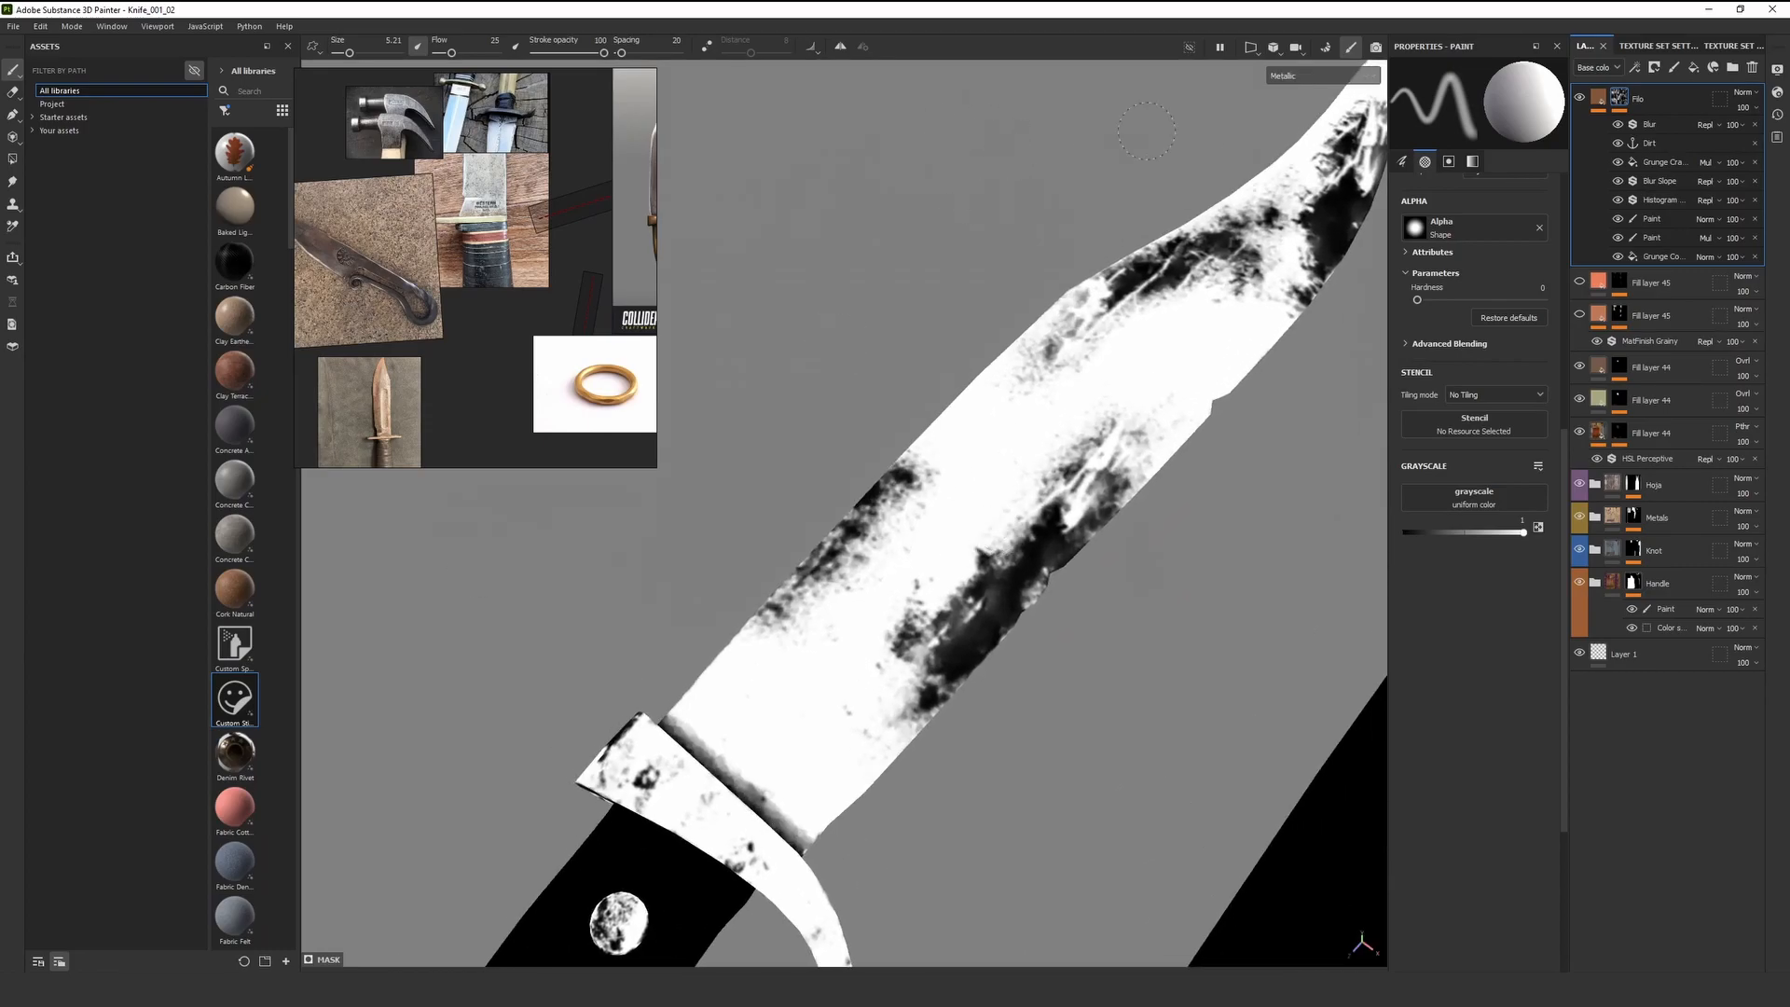
Add a Paint effect above the Blur in the rust layer's mask and set the paint value to black
click(1648, 127)
right_click(1648, 128)
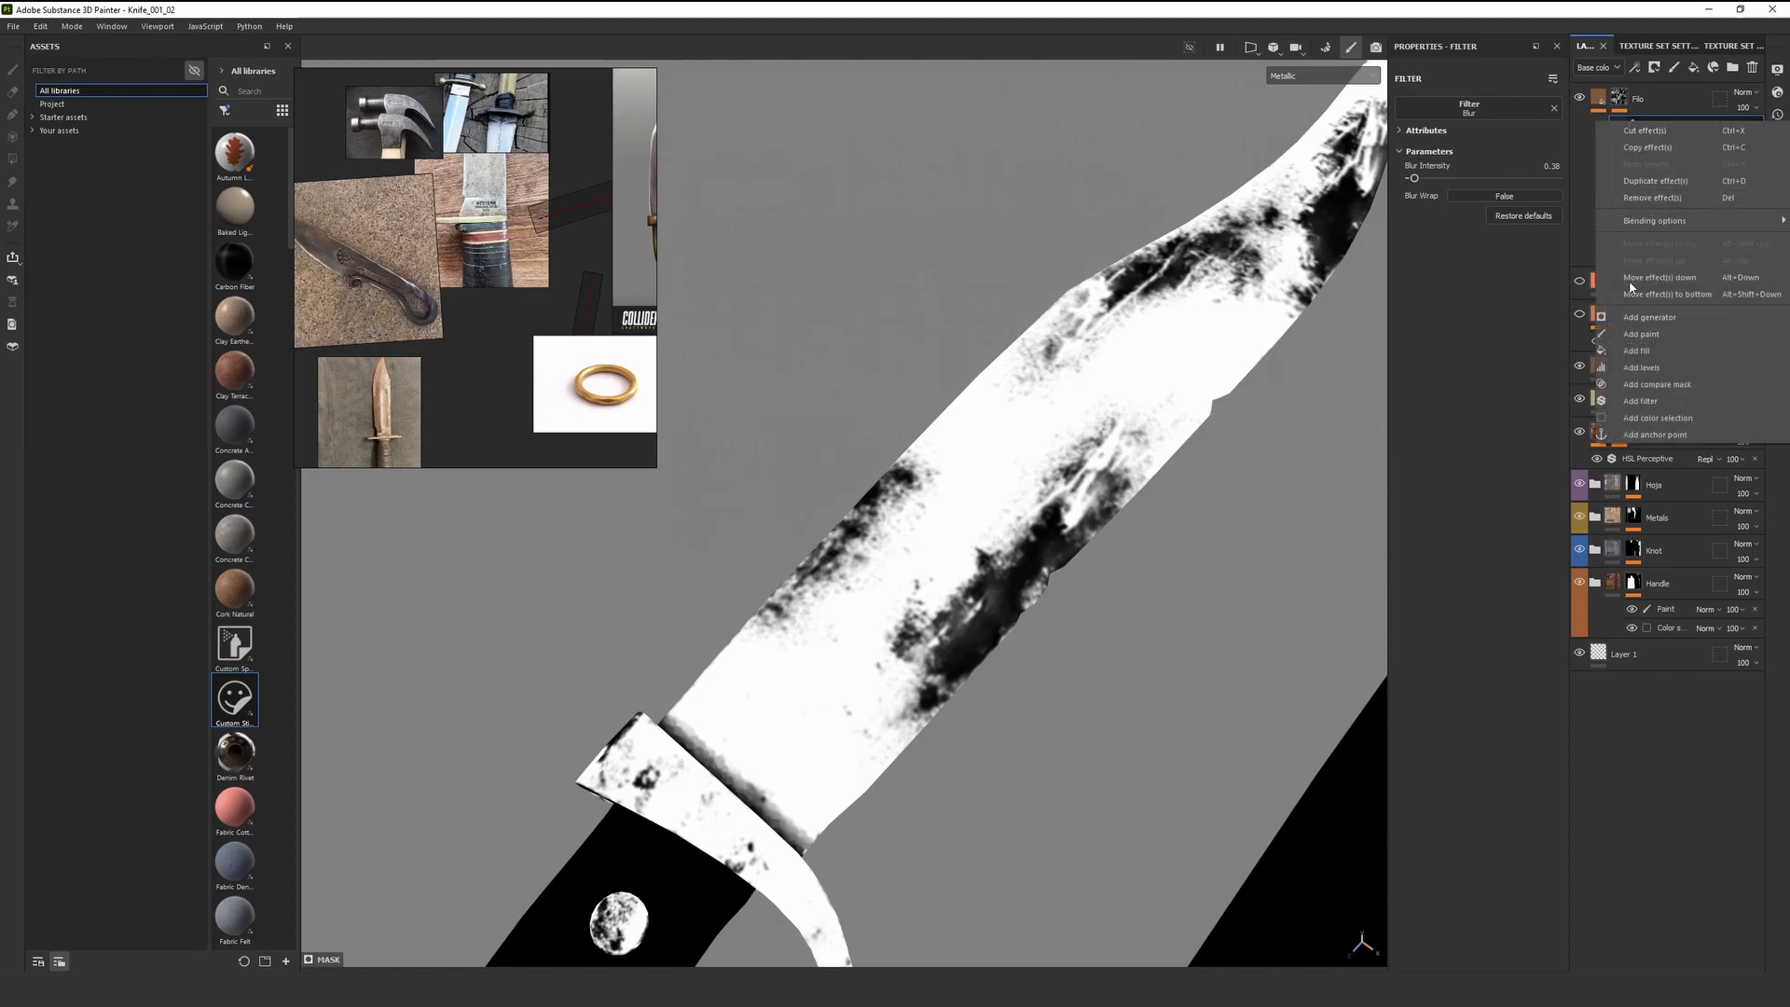
click(1628, 336)
alt+drag(1092, 309, 974, 494)
key(x)
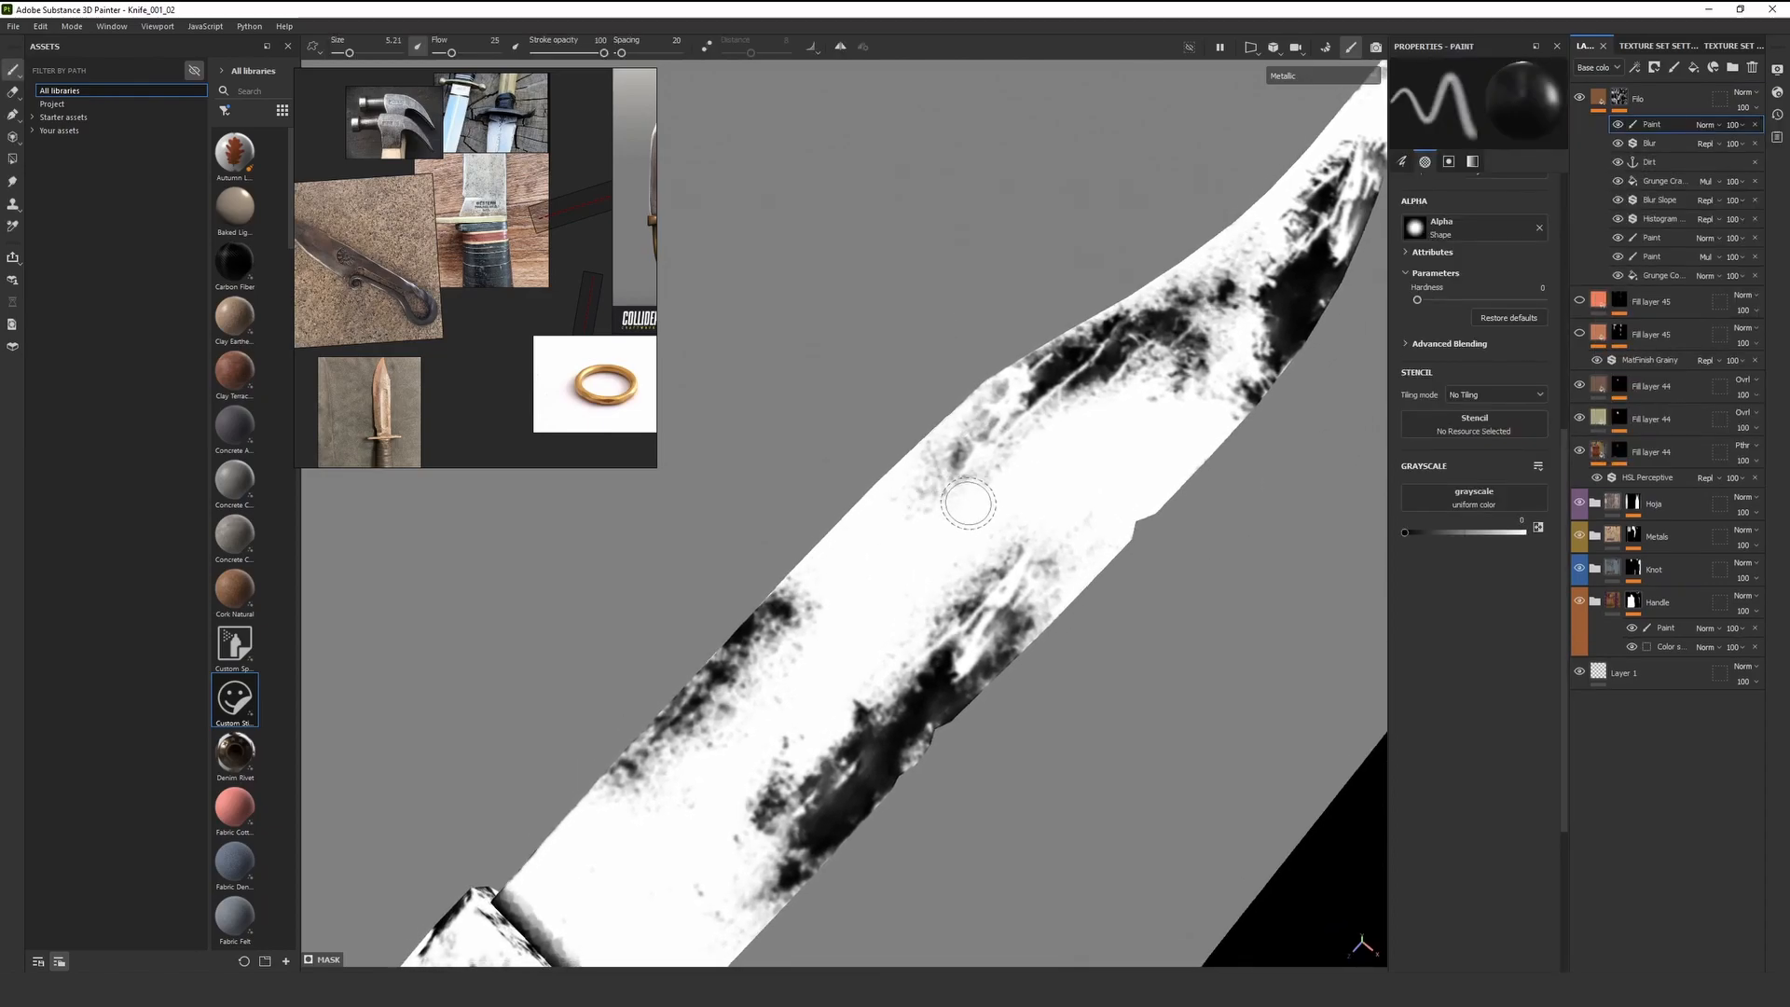
Paint black over the faint rust specks beside the spine around the middle of the blade
drag(1039, 438, 912, 491)
drag(998, 368, 953, 405)
drag(1094, 392, 959, 478)
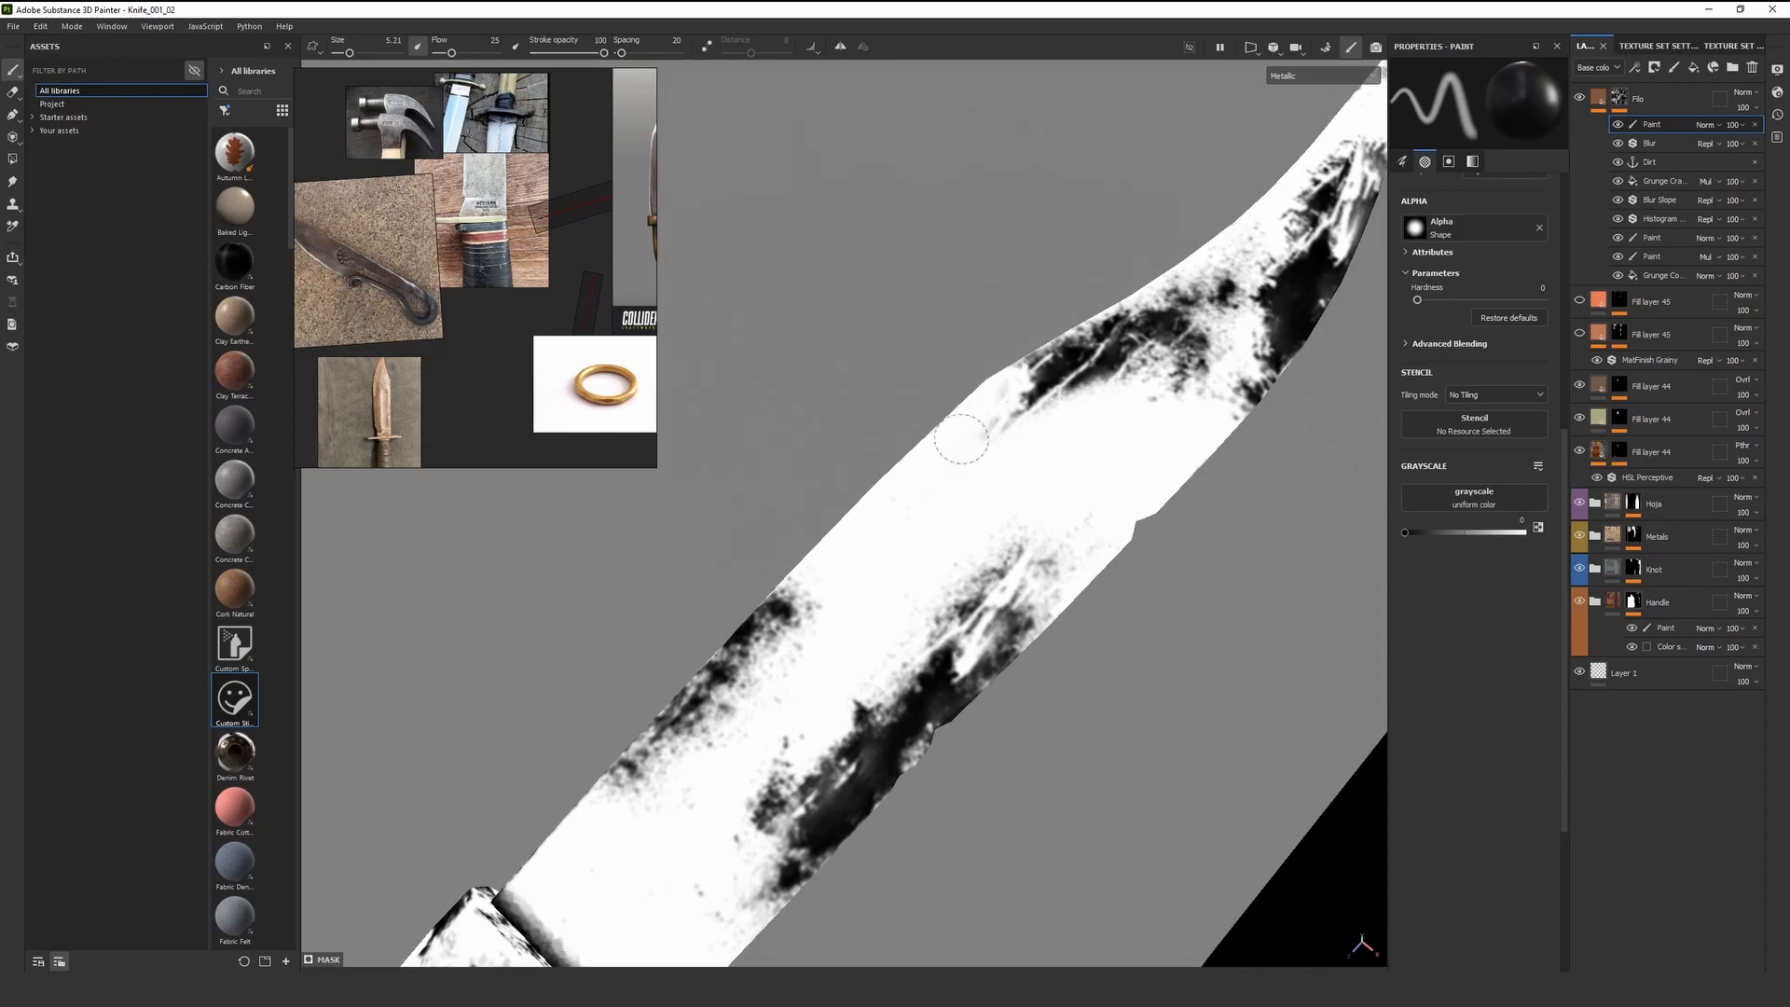
mouse_move(1135, 385)
mouse_down()
mouse_move(1202, 420)
mouse_move(1241, 322)
mouse_move(1207, 311)
mouse_up()
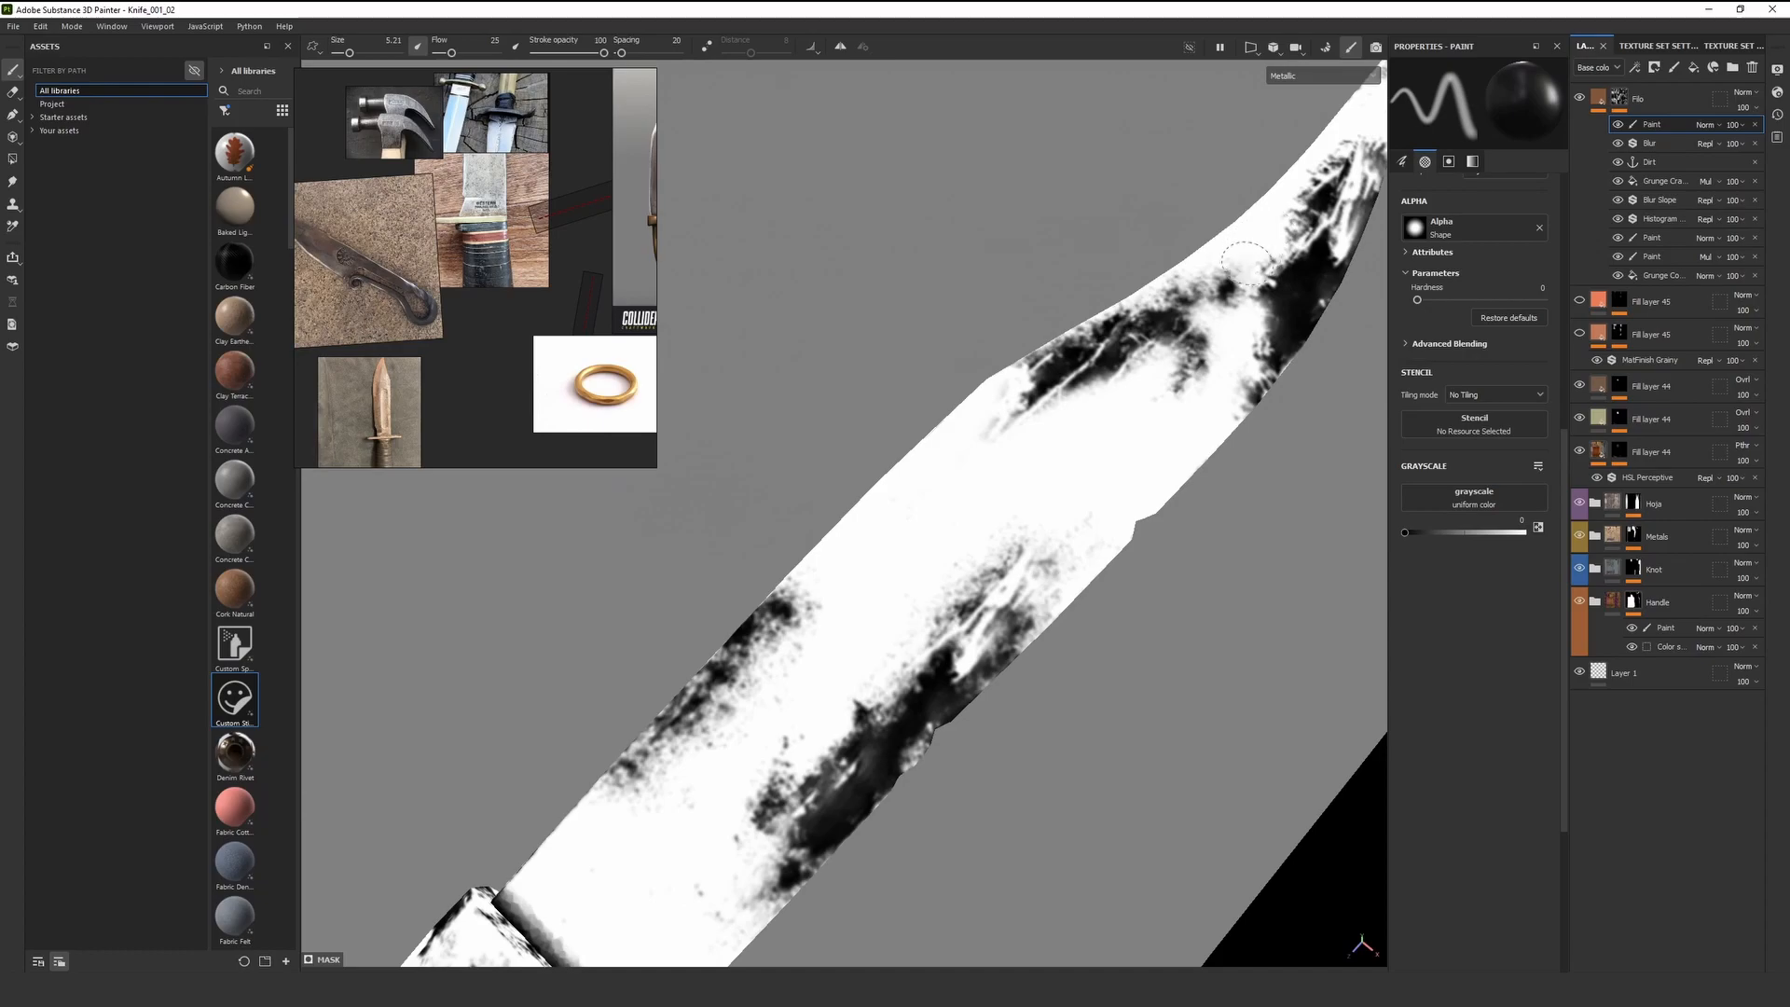
Reduce the brush size to 4.18 and paint out stray rust near the blade's tip and above the cutting-edge patch
alt+drag(1124, 298, 1310, 279)
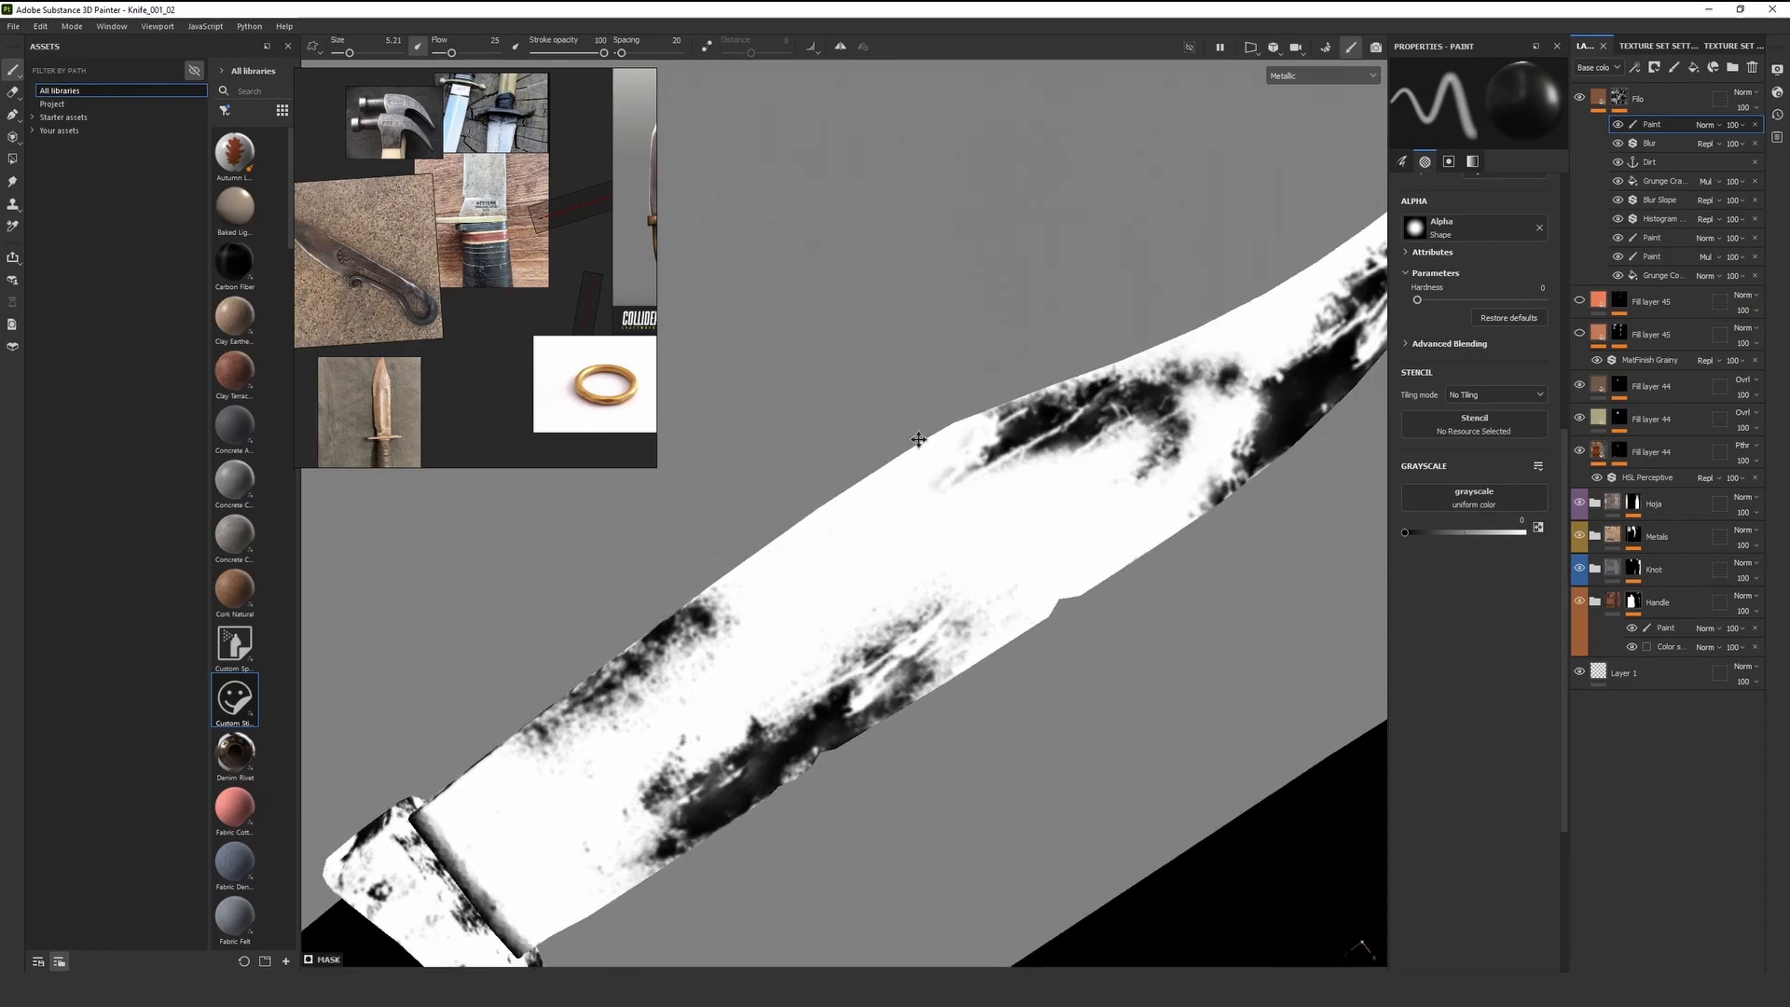
alt+middle_drag(1310, 280, 986, 430)
ctrl+right_drag(1163, 314, 1151, 315)
alt+middle_drag(1150, 333, 1210, 260)
drag(1106, 343, 1055, 371)
alt+middle_drag(991, 421, 1104, 363)
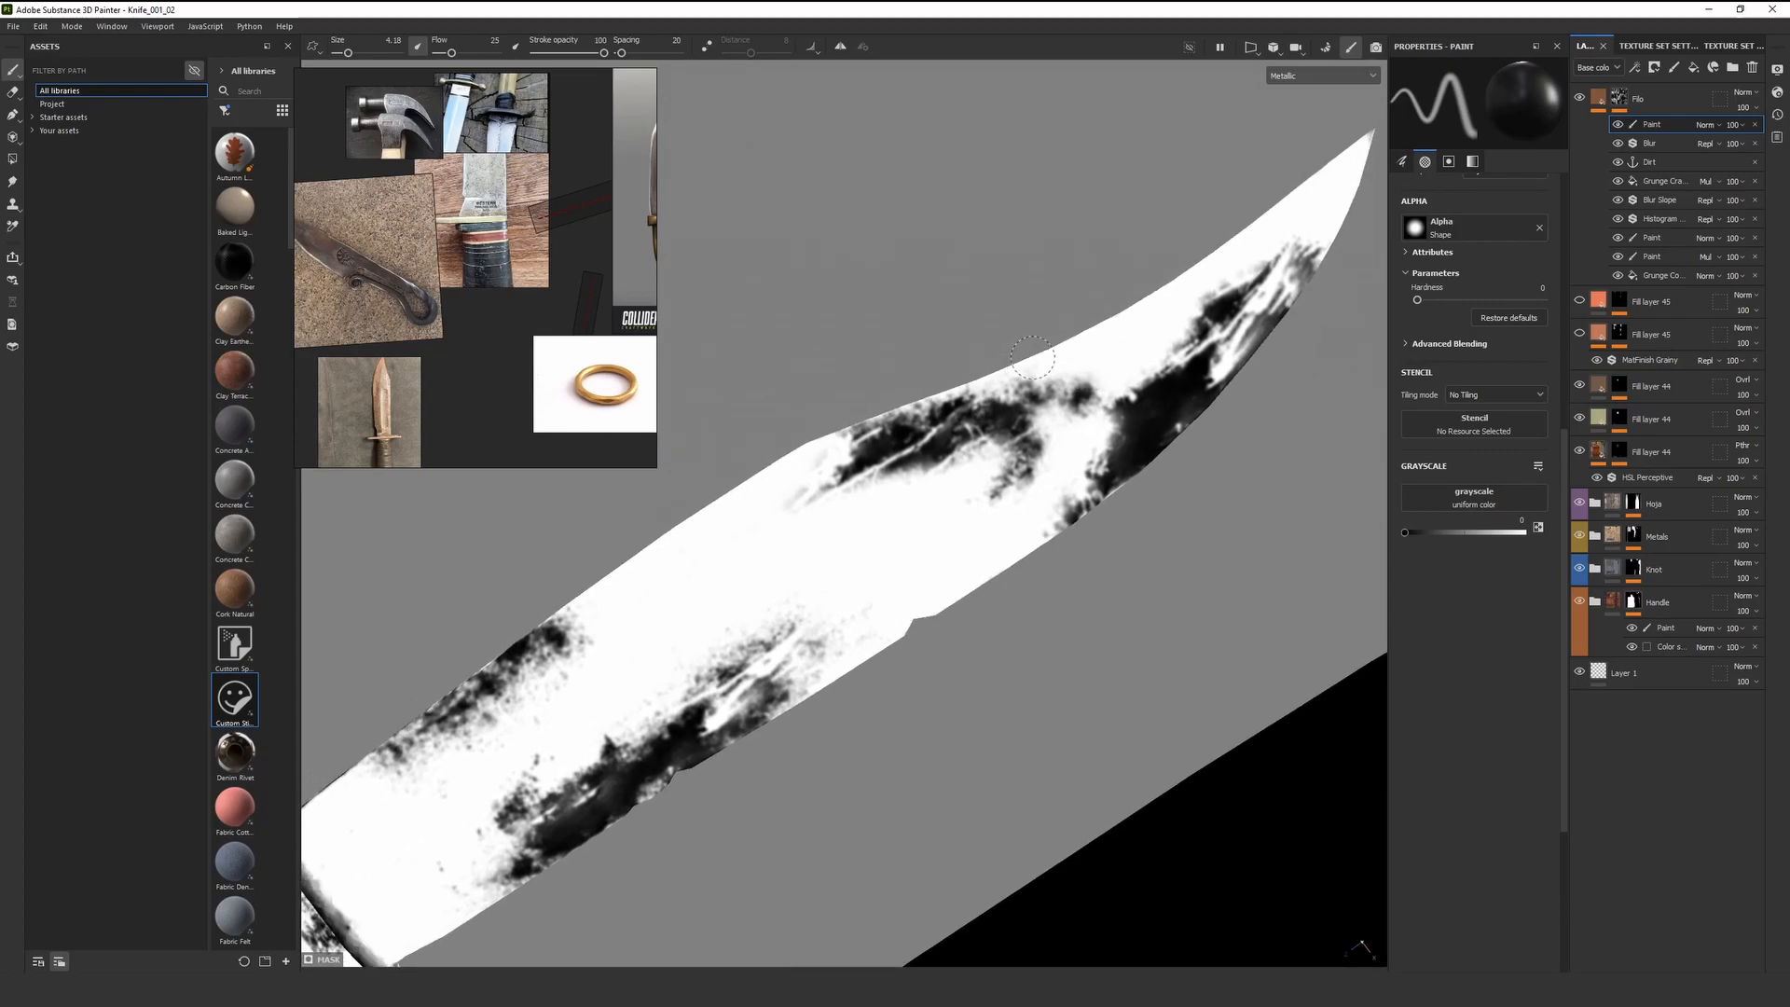
alt+middle_drag(565, 733, 906, 468)
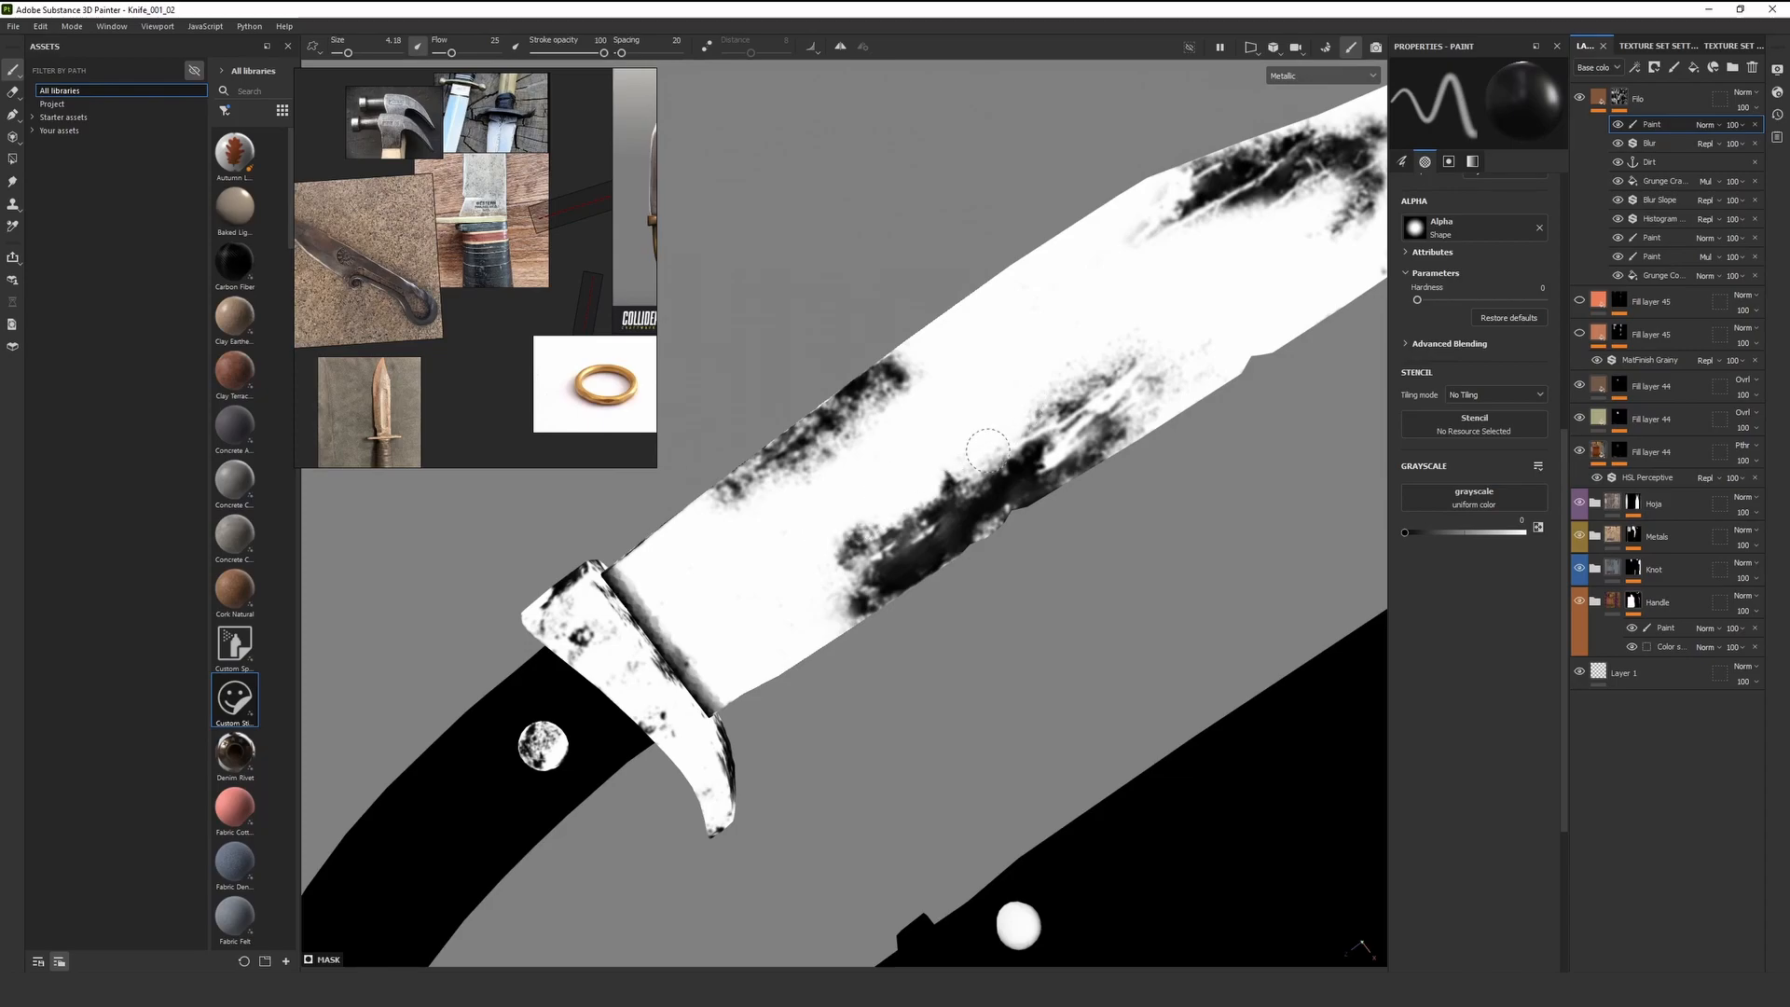
drag(1078, 362, 1133, 339)
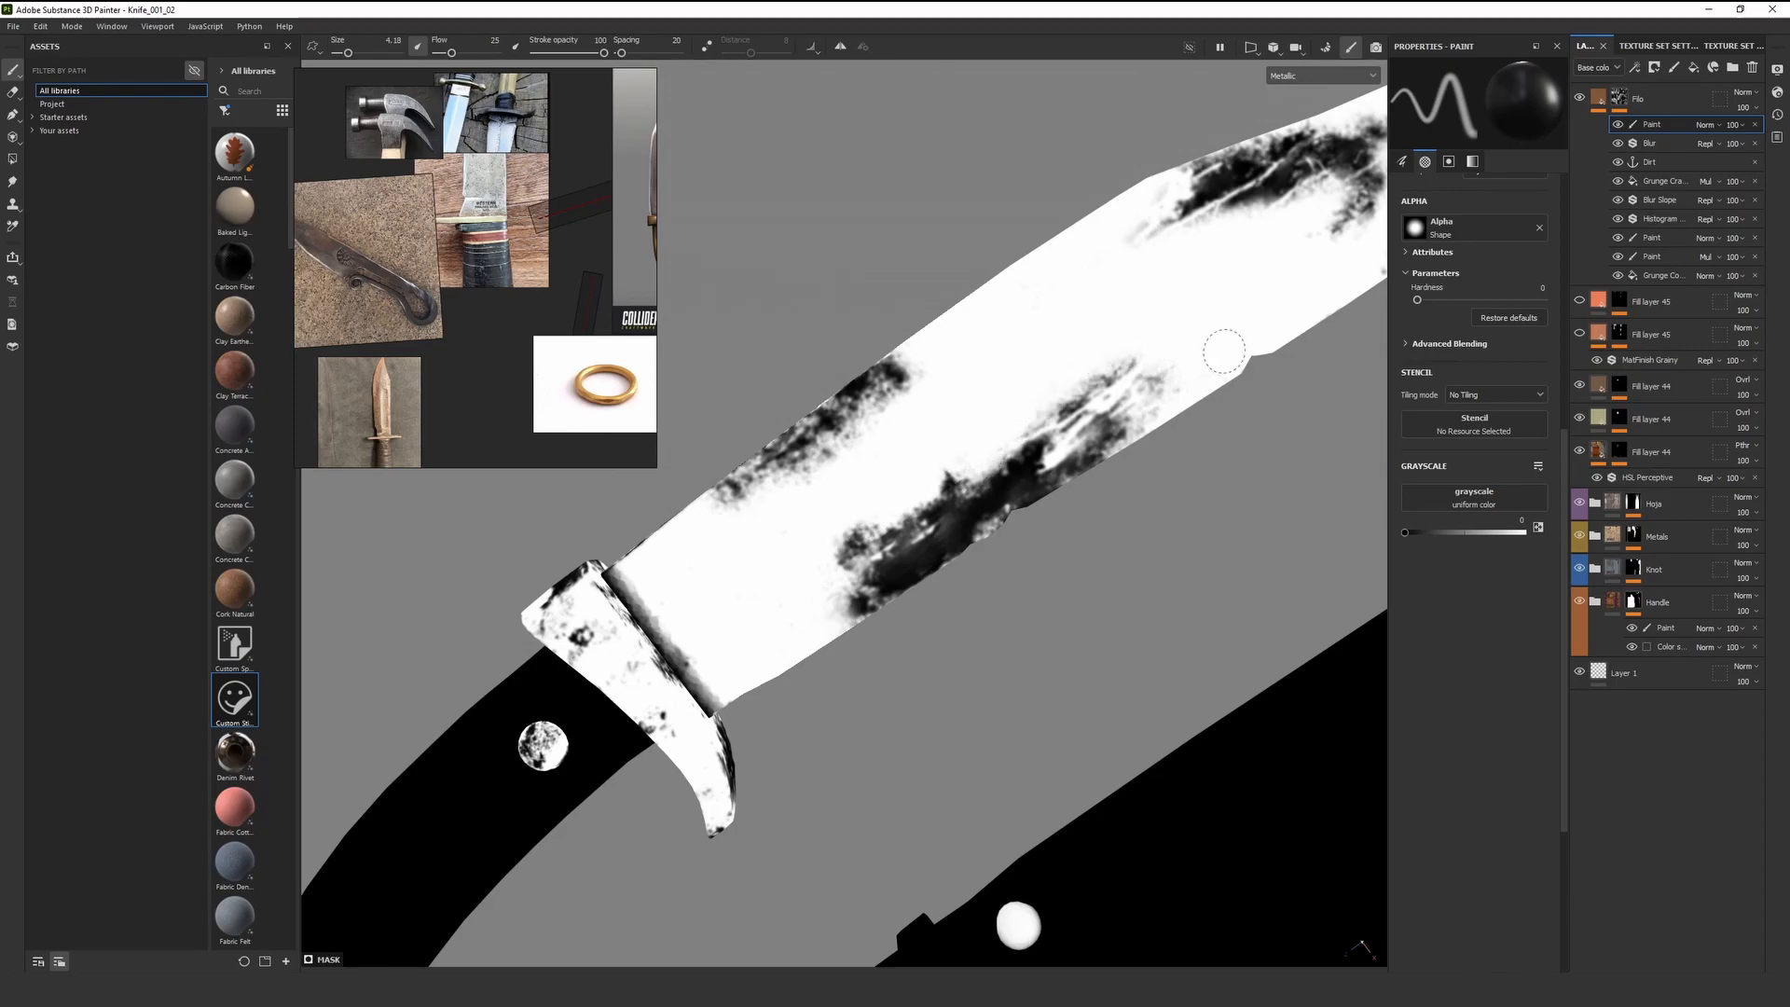
Return to Material view and examine the blade's cleaned-up rust from close up and from farther away
key(m)
alt+drag(937, 506, 990, 557)
shift+right_drag(990, 558, 978, 560)
ctrl+right_drag(979, 560, 960, 557)
alt+drag(960, 558, 943, 518)
alt+right_drag(943, 518, 942, 475)
ctrl+right_drag(941, 475, 913, 459)
alt+drag(911, 457, 980, 391)
alt+middle_drag(981, 392, 969, 527)
alt+right_drag(970, 526, 1011, 538)
mouse_move(1011, 538)
alt+mouse_down()
mouse_move(979, 511)
mouse_move(1018, 521)
alt+mouse_up()
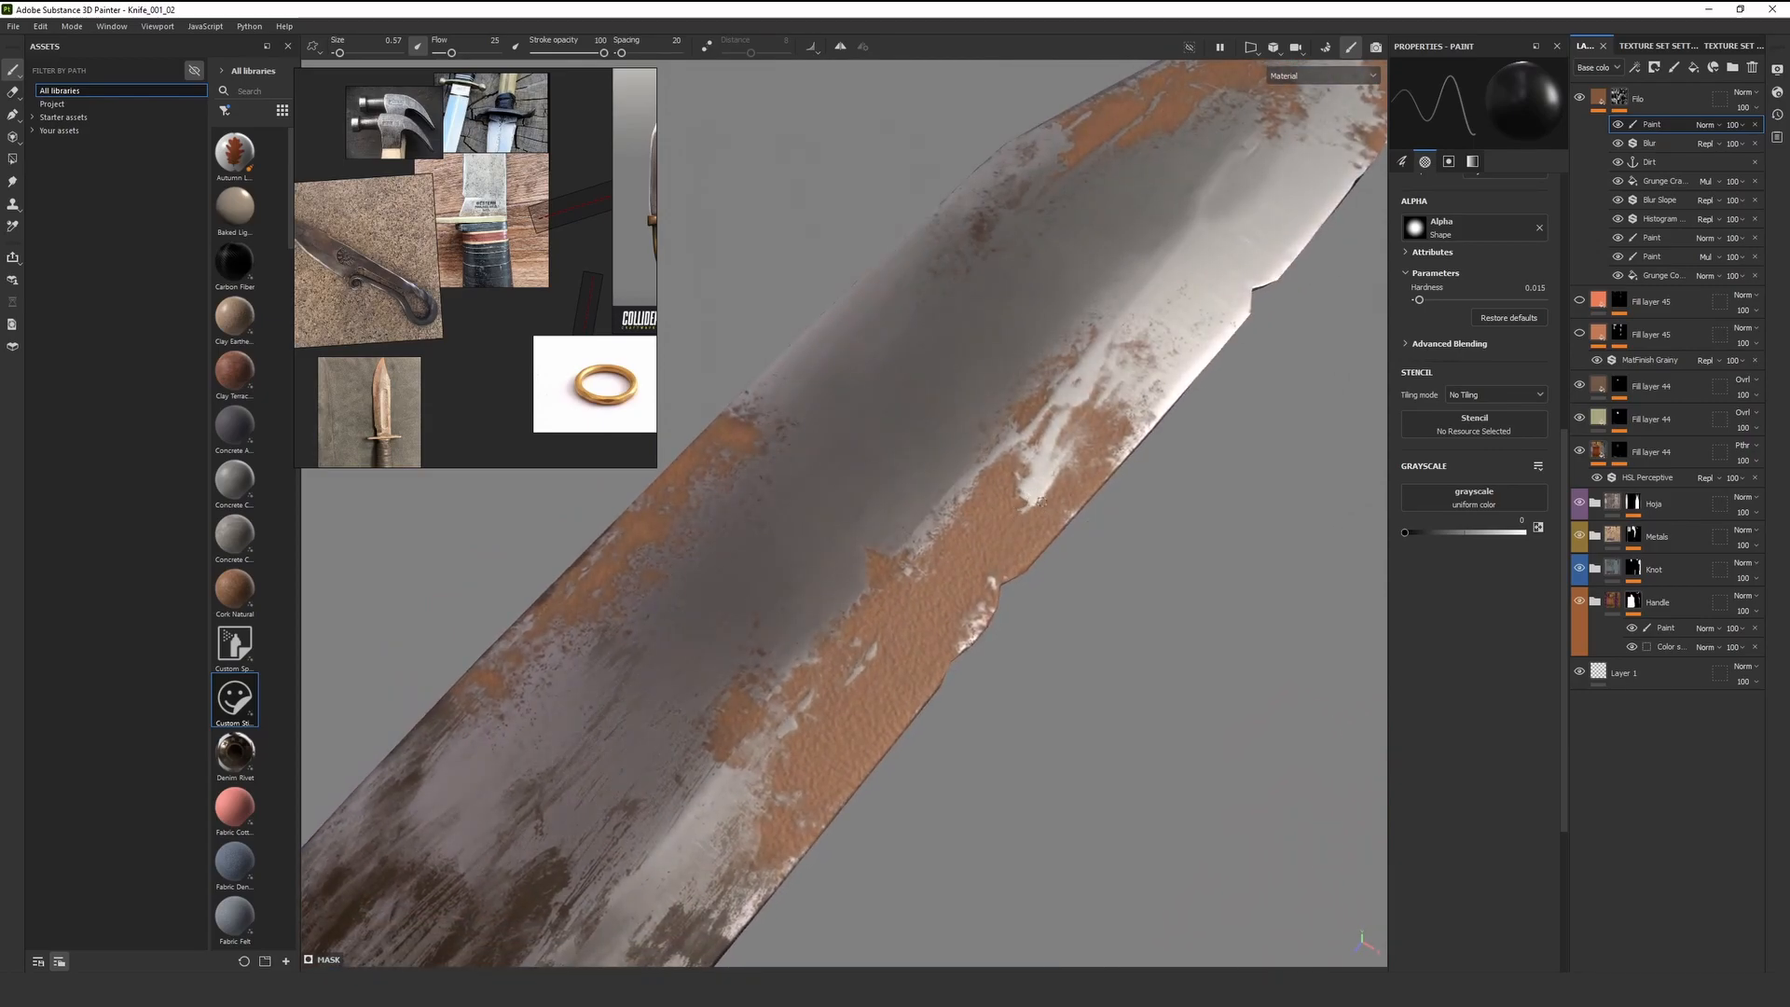
alt+right_drag(803, 756, 702, 444)
alt+drag(703, 444, 925, 485)
Hide the MatFinish Grainy filter on the top rust layer and inspect the blade without it
click(1598, 97)
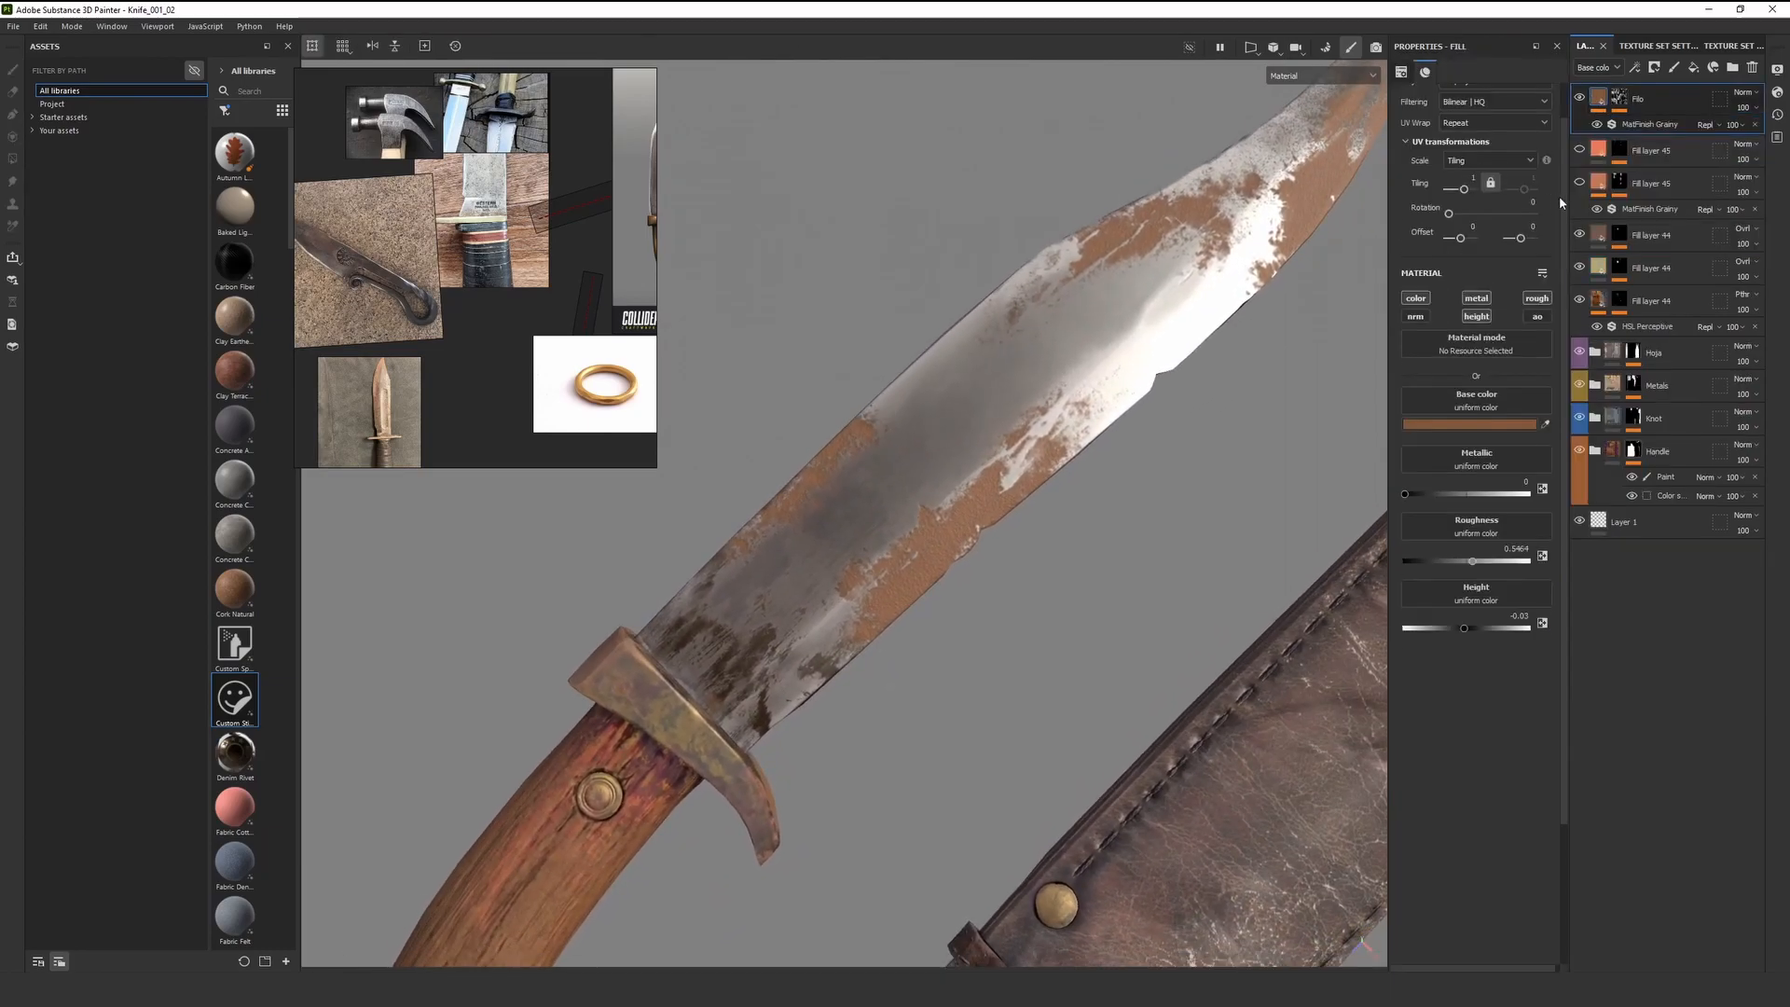
click(1603, 127)
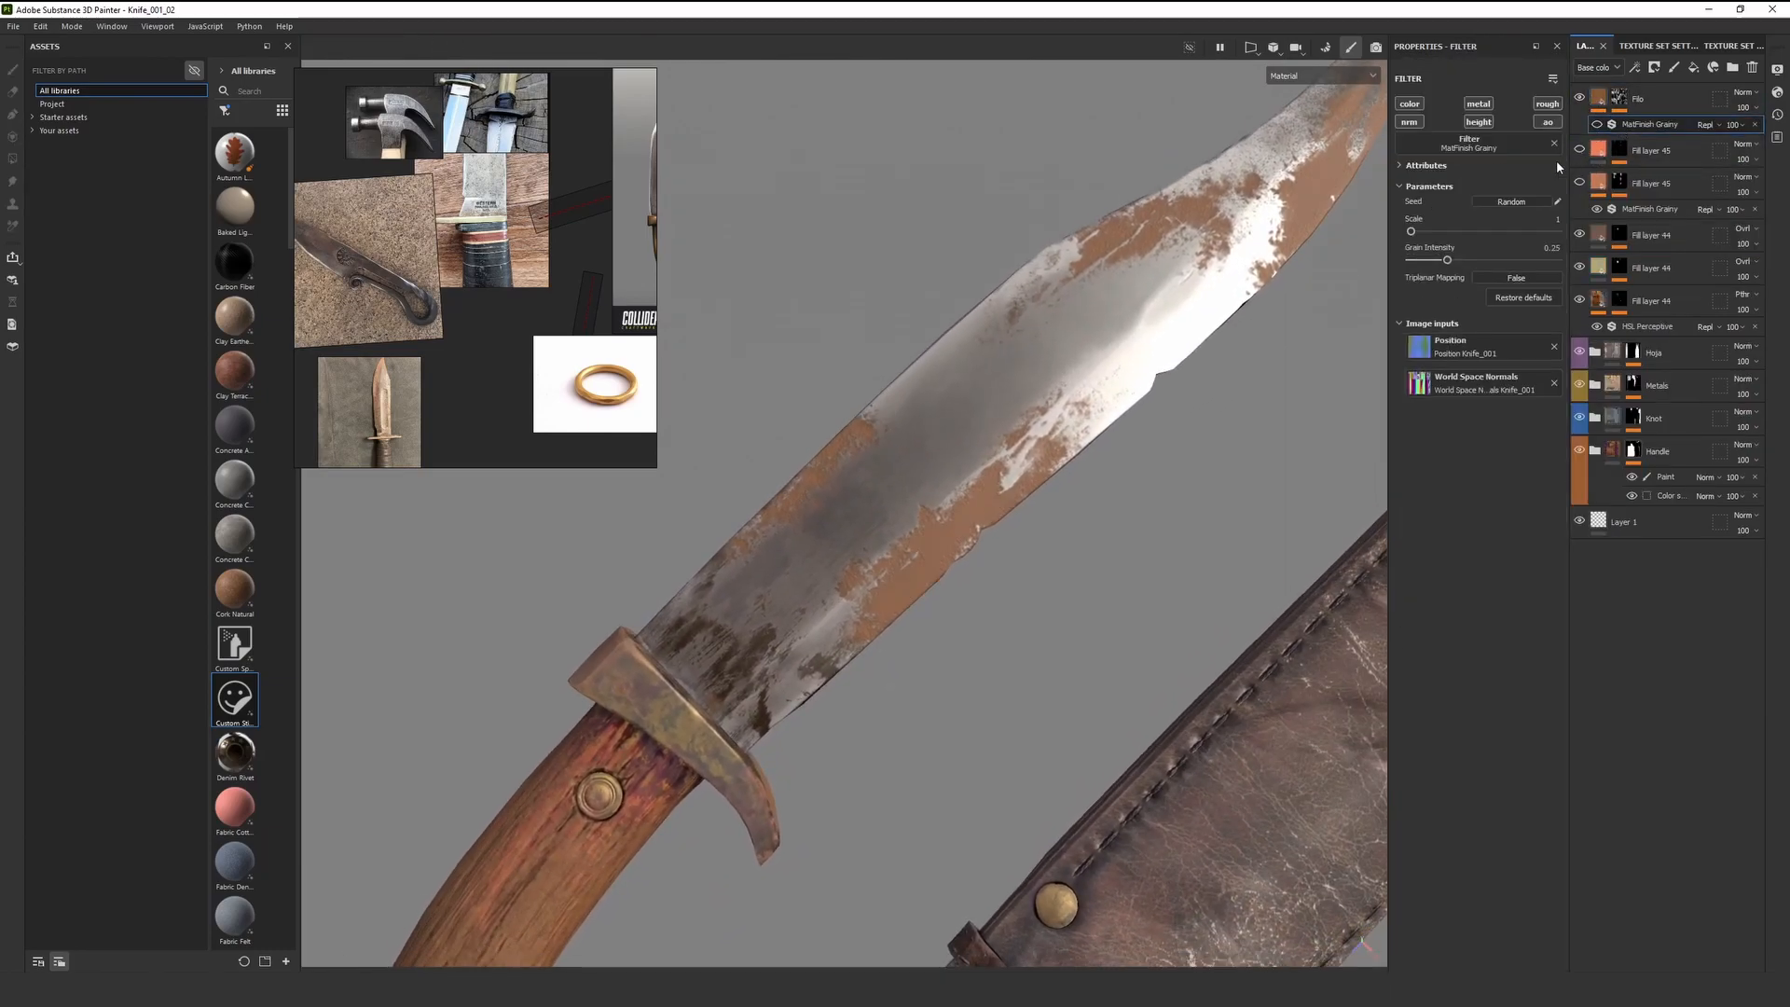
alt+drag(844, 477, 887, 487)
alt+right_drag(887, 488, 888, 563)
alt+drag(888, 563, 1096, 332)
Change the top rust layer's base color to a stronger orange with saturation 0.808 and value 0.587
click(1587, 97)
click(1478, 427)
alt+drag(1095, 559, 995, 571)
shift+right_drag(995, 571, 792, 504)
click(1549, 719)
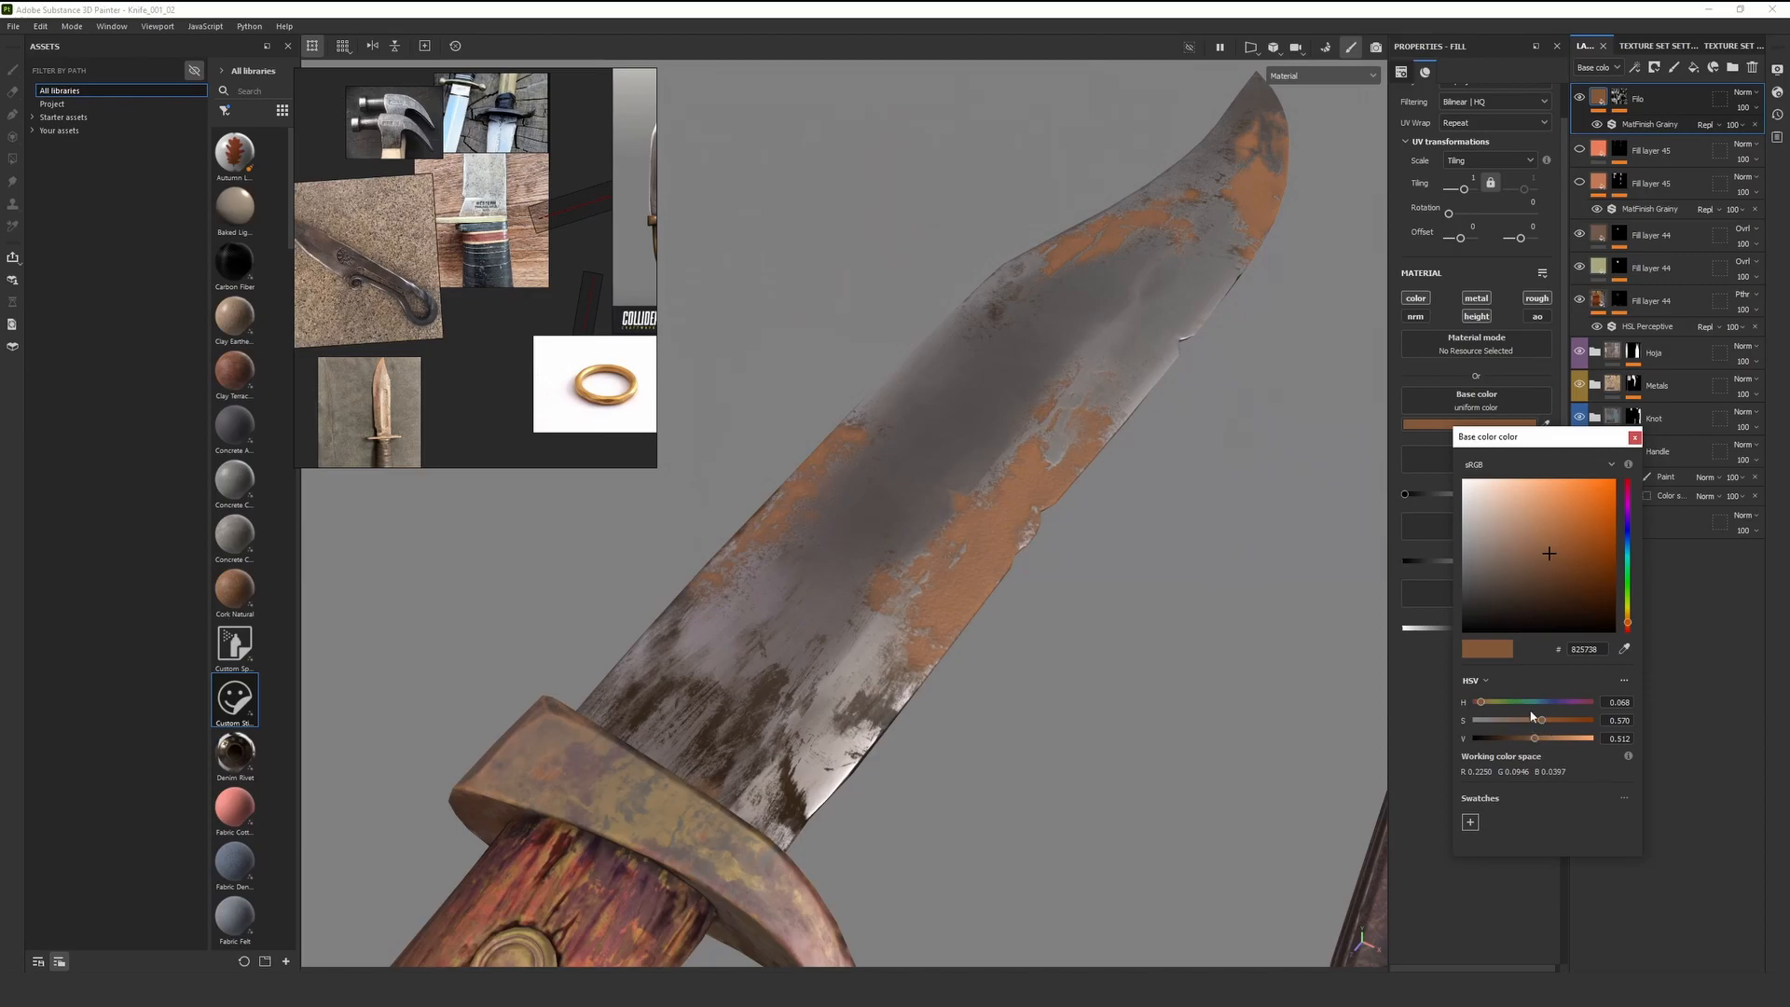
drag(1536, 736, 1570, 720)
scroll(1134, 503, down, 5)
alt+drag(1134, 503, 988, 598)
scroll(998, 634, up, 5)
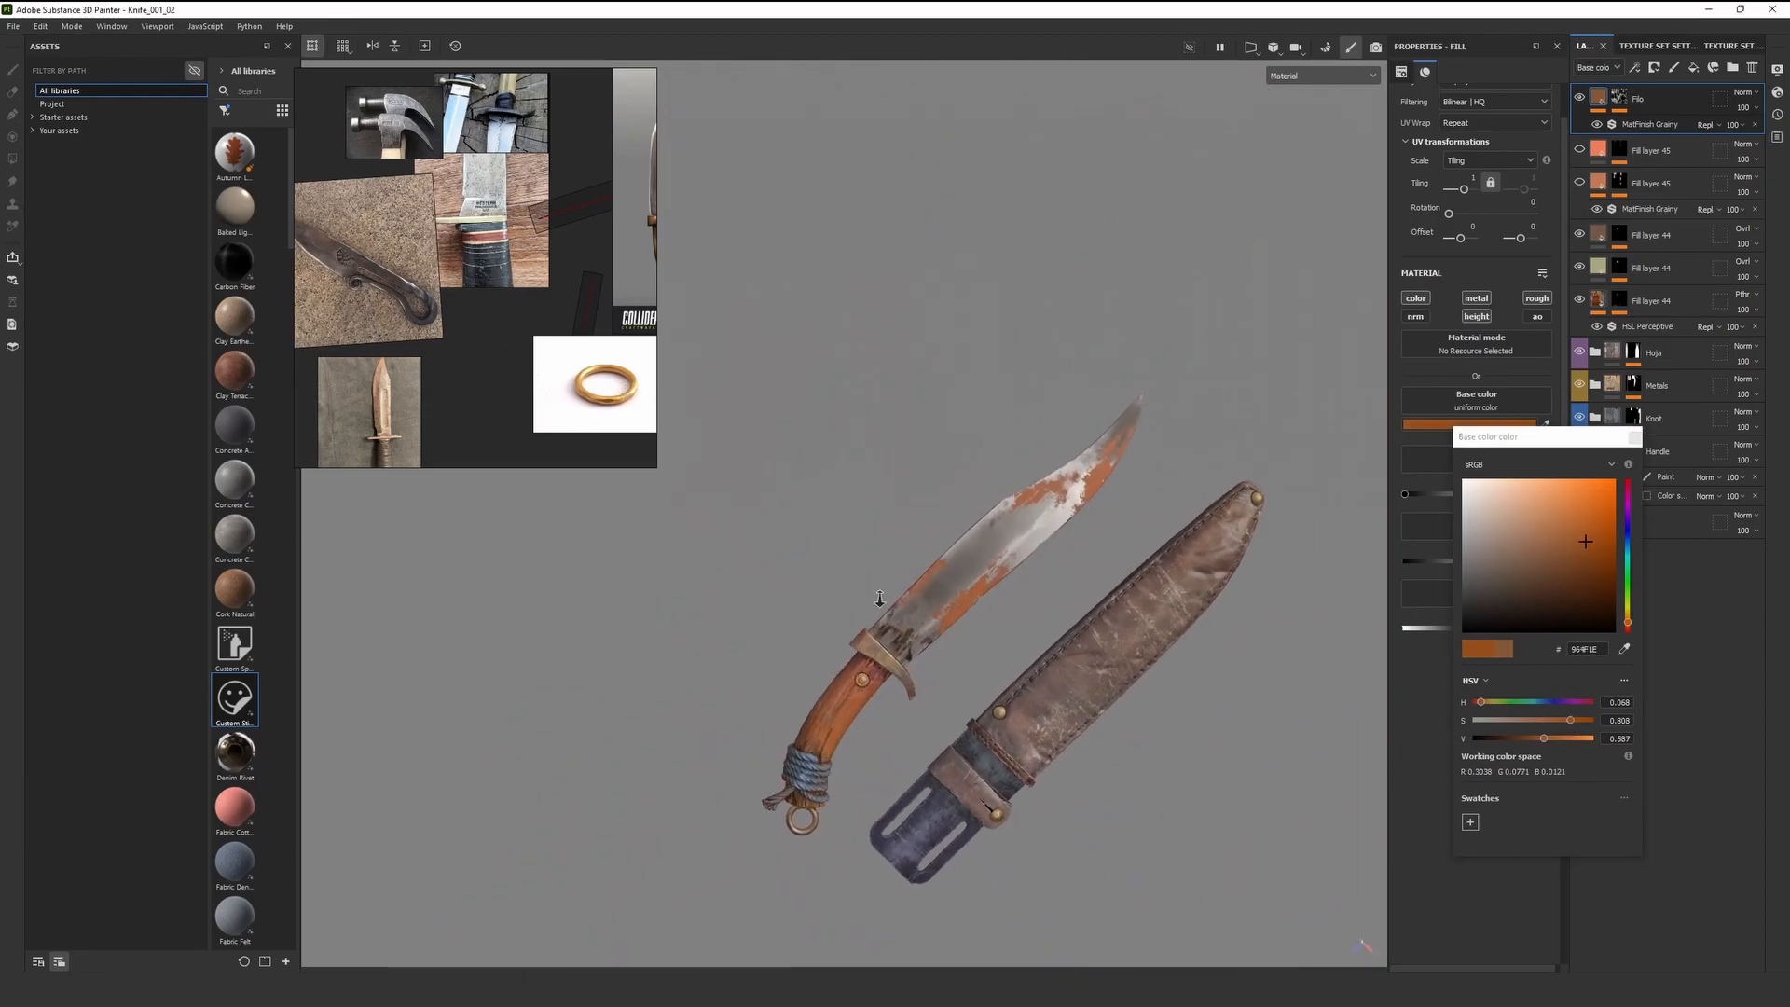
drag(1621, 431, 1626, 429)
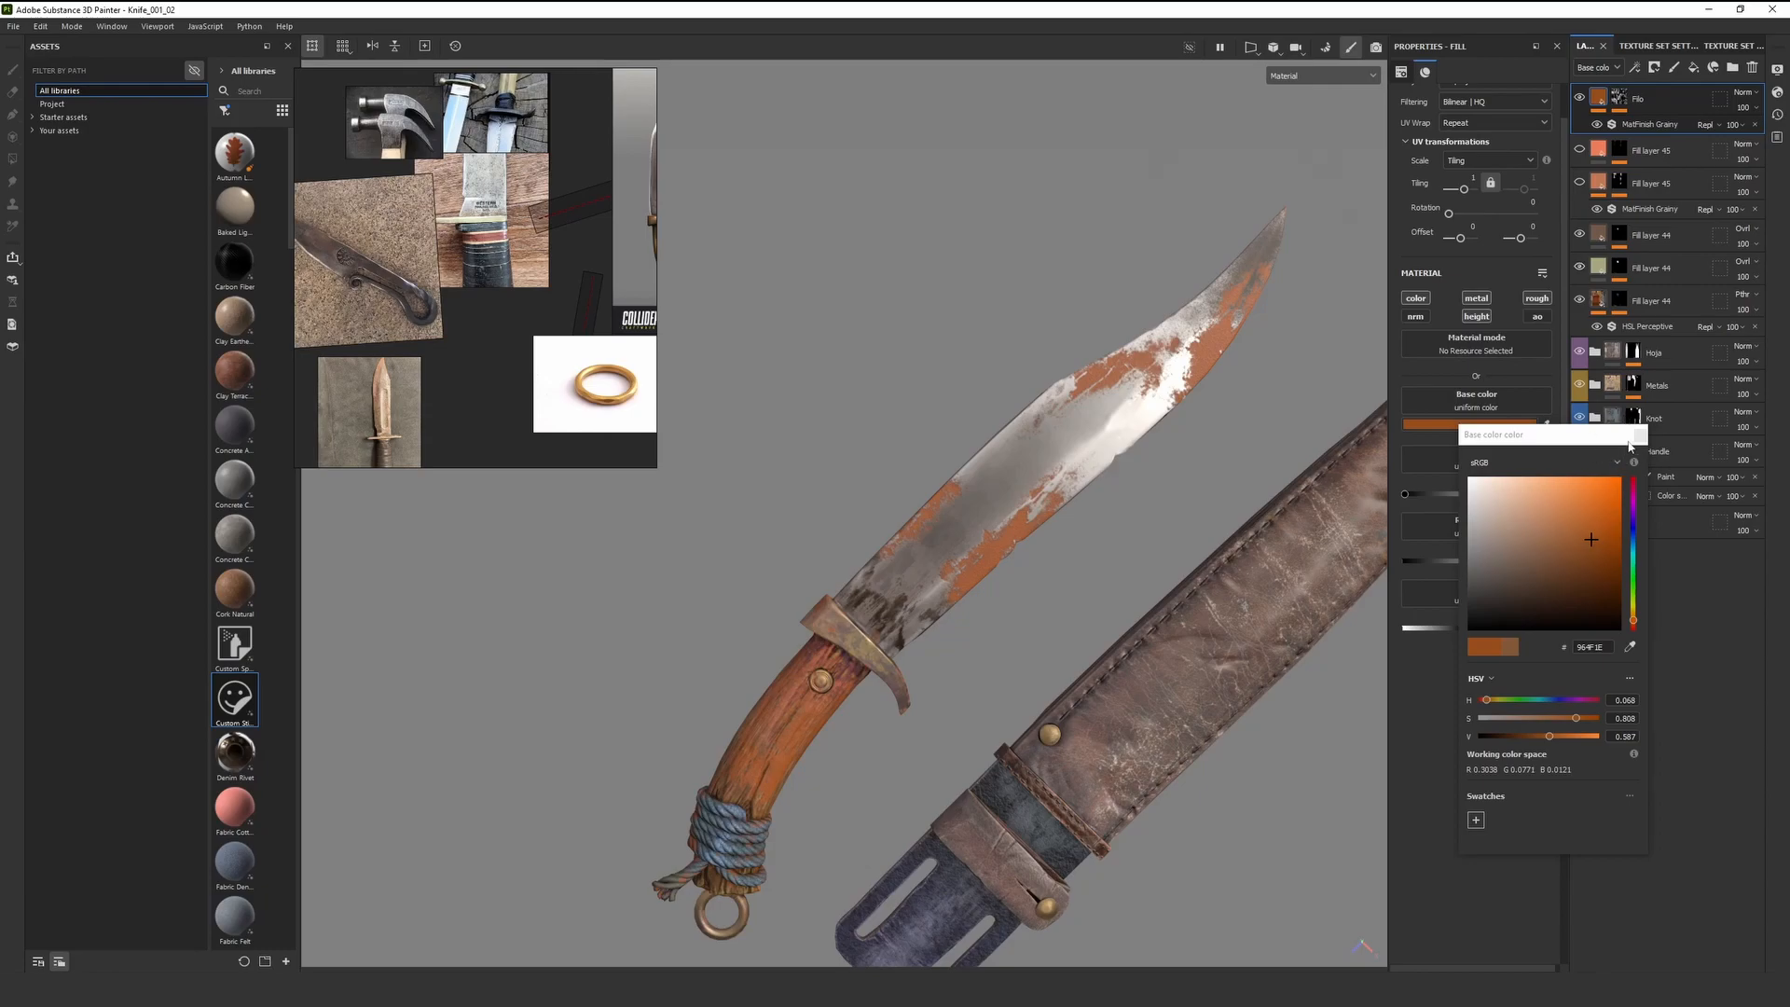
click(1640, 435)
Duplicate the rust layer and add a Grunge Cobweb fill set to Multiply in the copy's mask, rotated 120 degrees
key(ctrl+d)
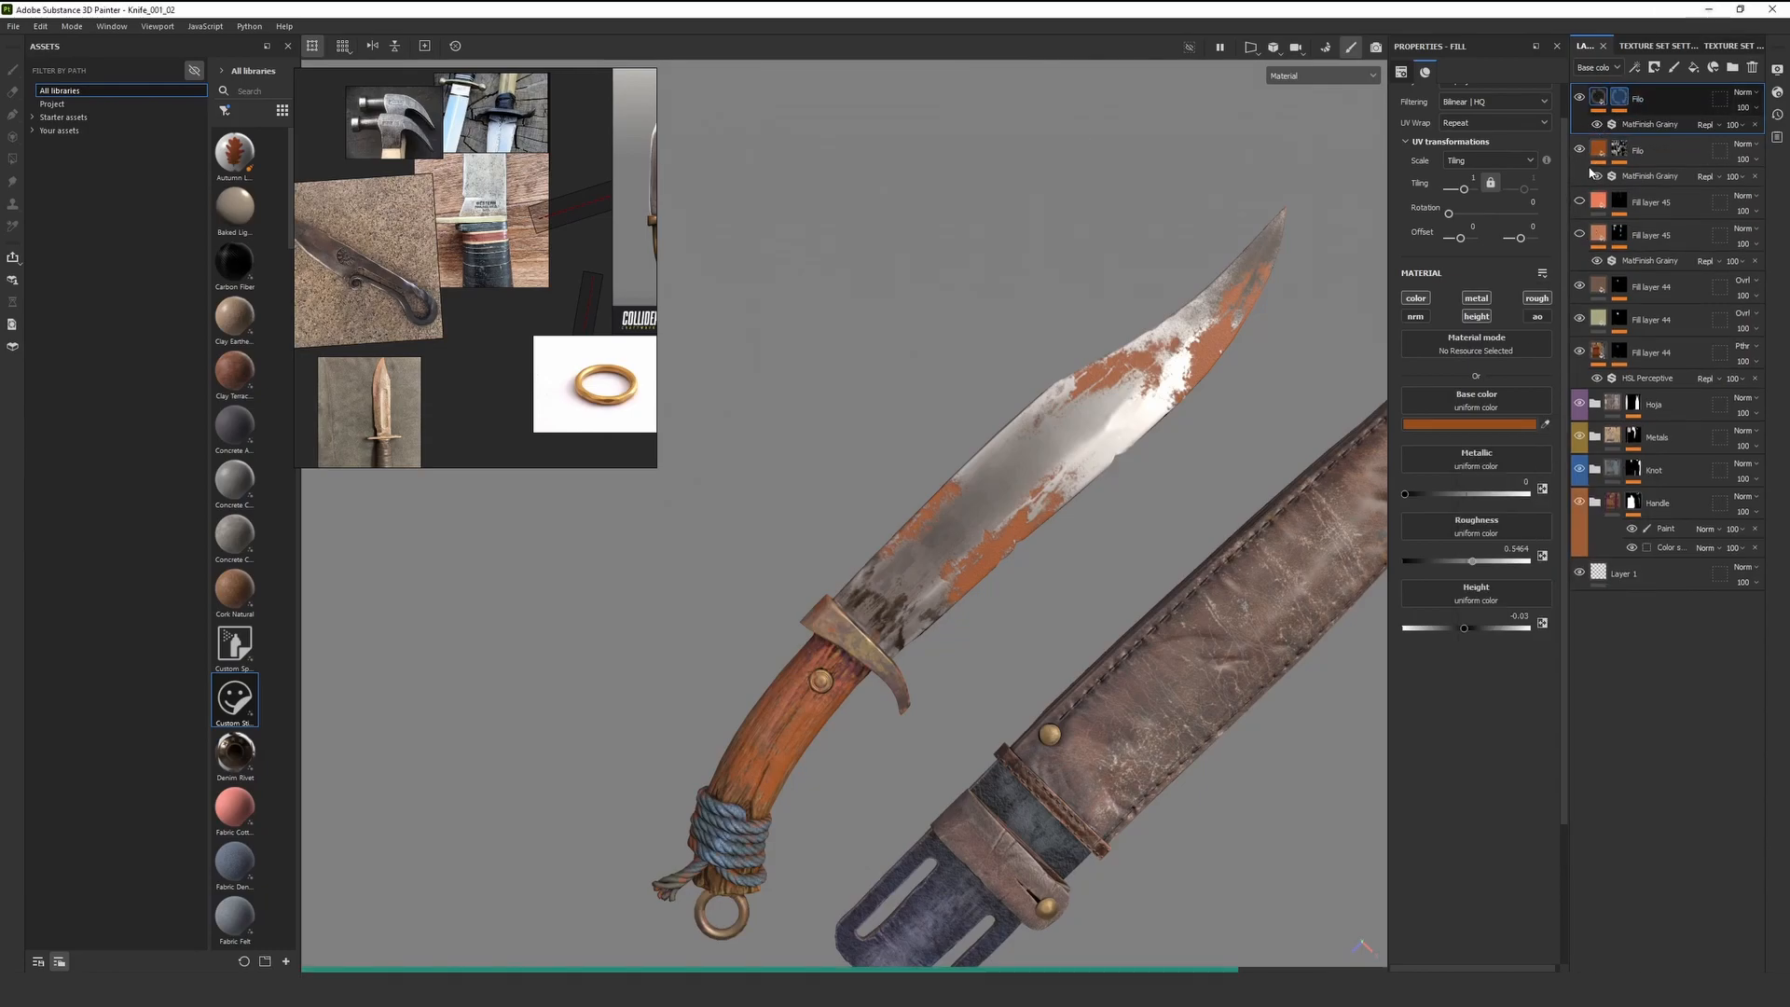
click(1619, 97)
click(1655, 276)
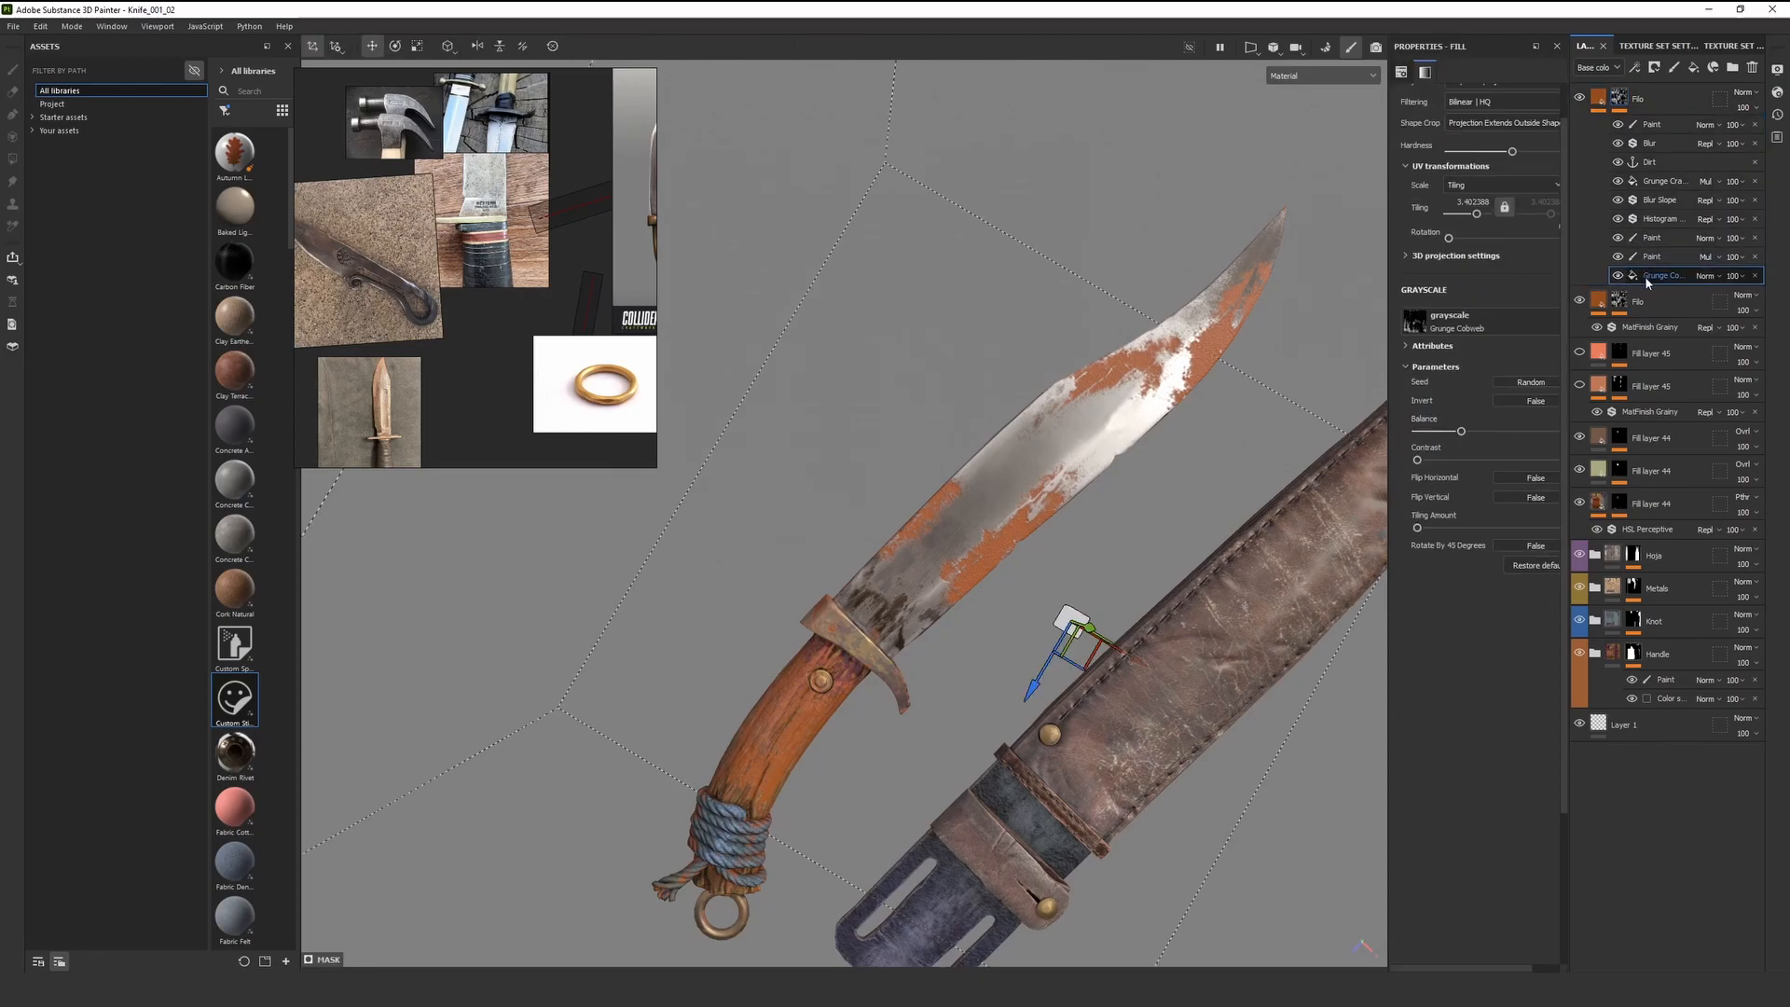
right_click(1646, 280)
click(1629, 504)
click(1705, 276)
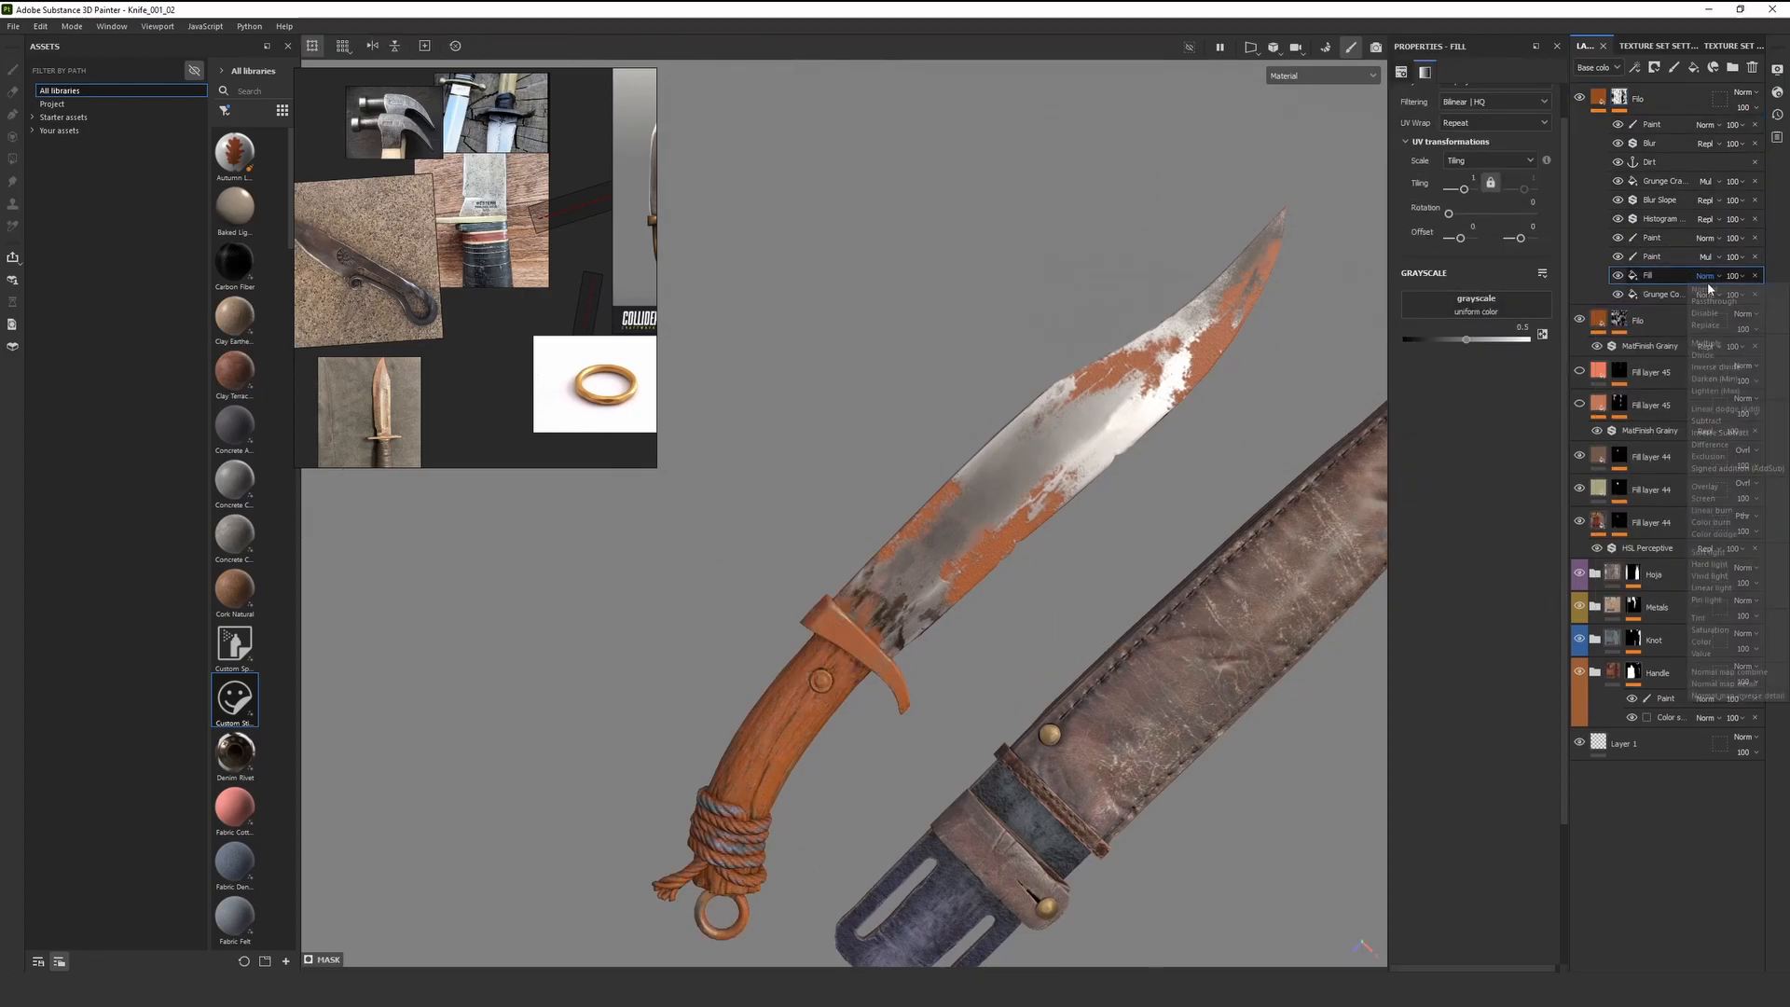
click(1699, 343)
click(1457, 306)
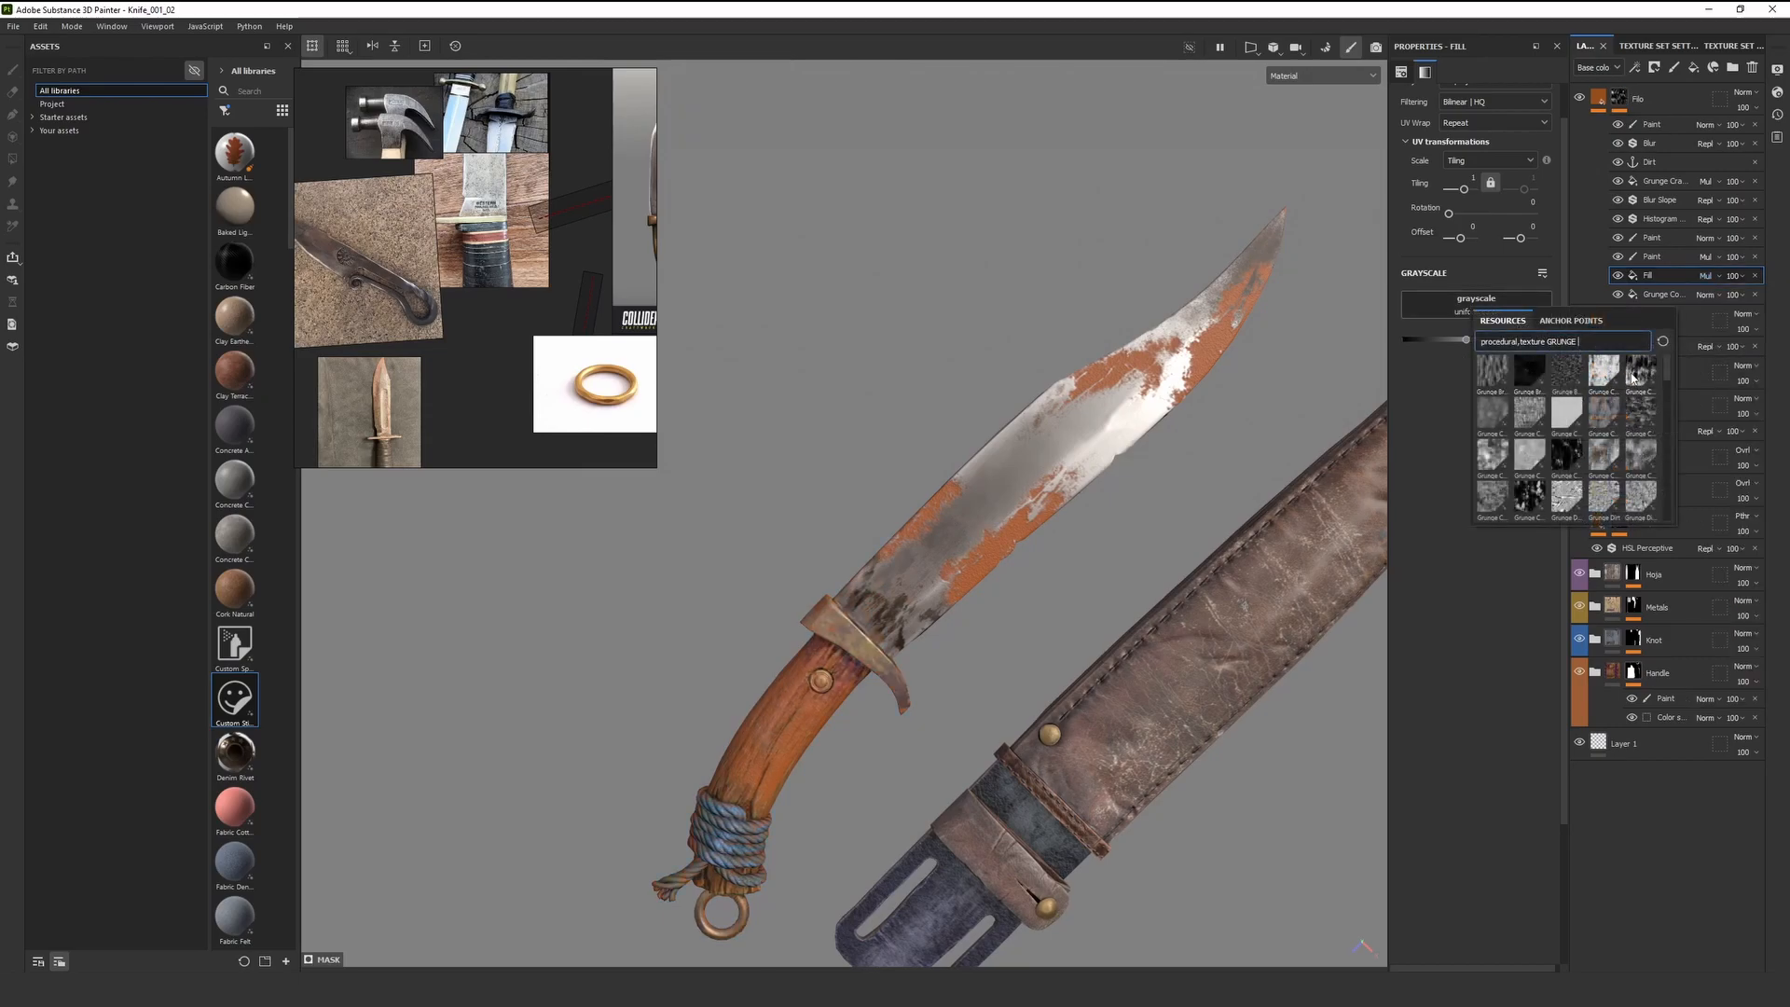
click(1634, 375)
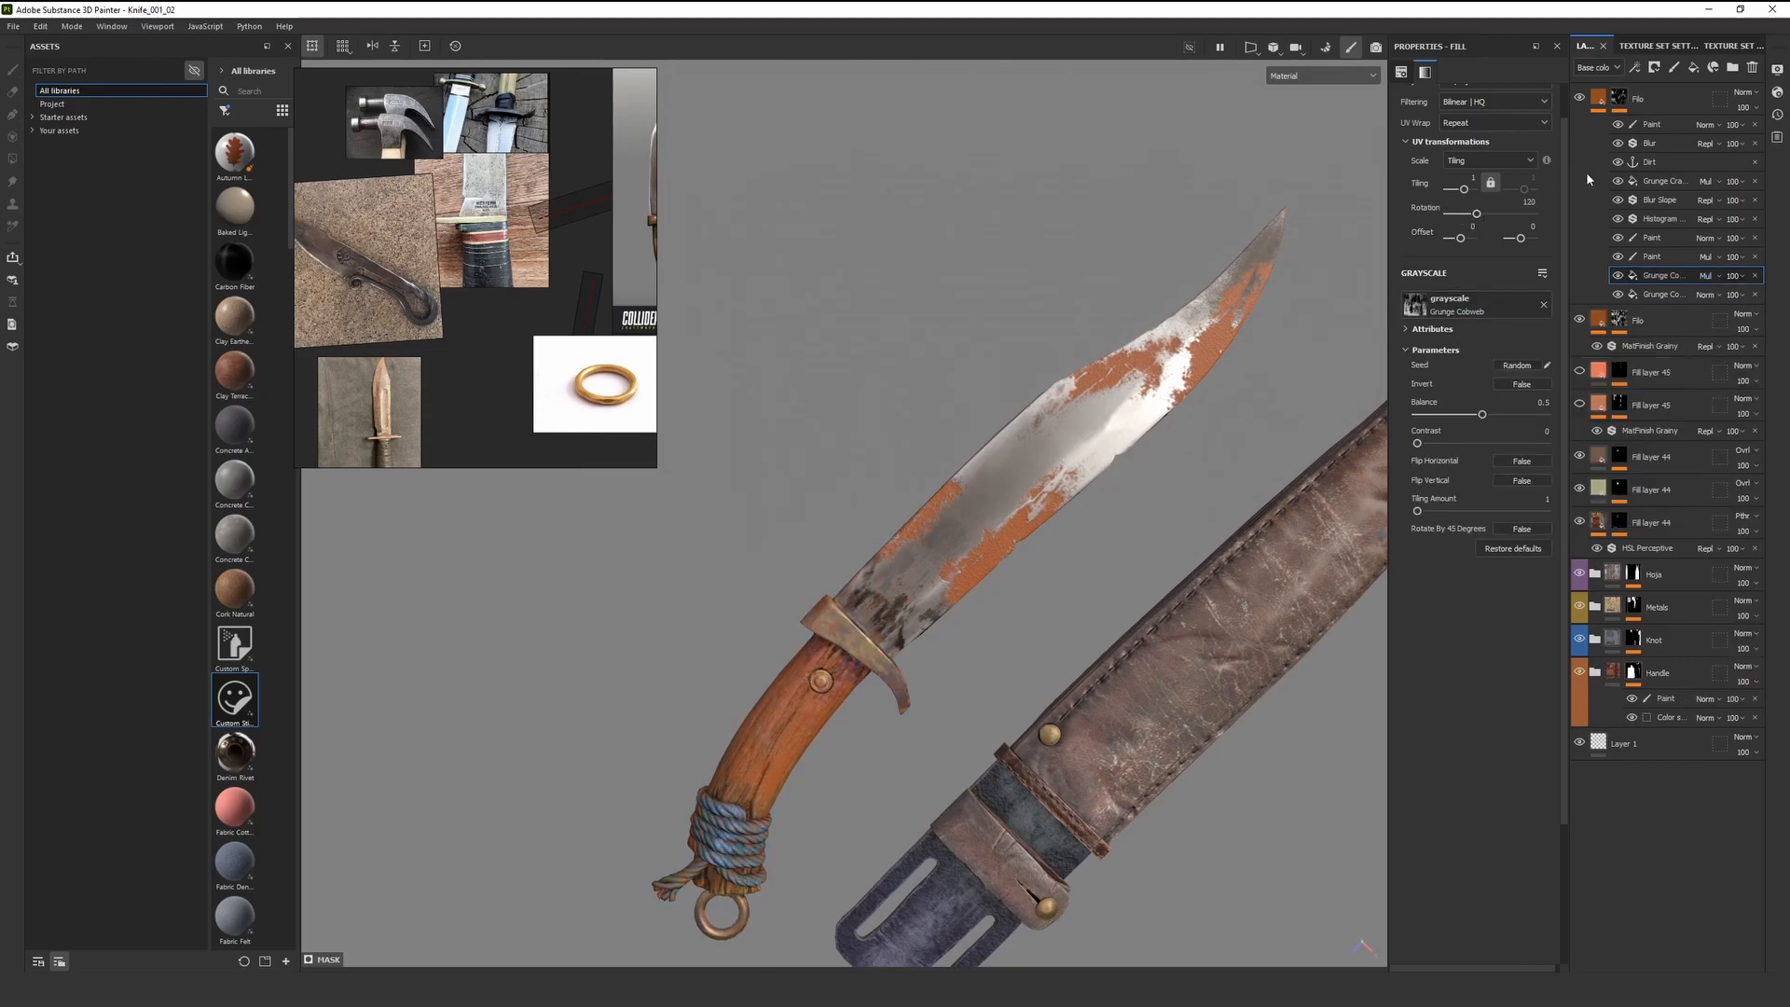
Shift the duplicated rust layer's base color to a redder hue of 0.037
click(1598, 97)
click(1469, 424)
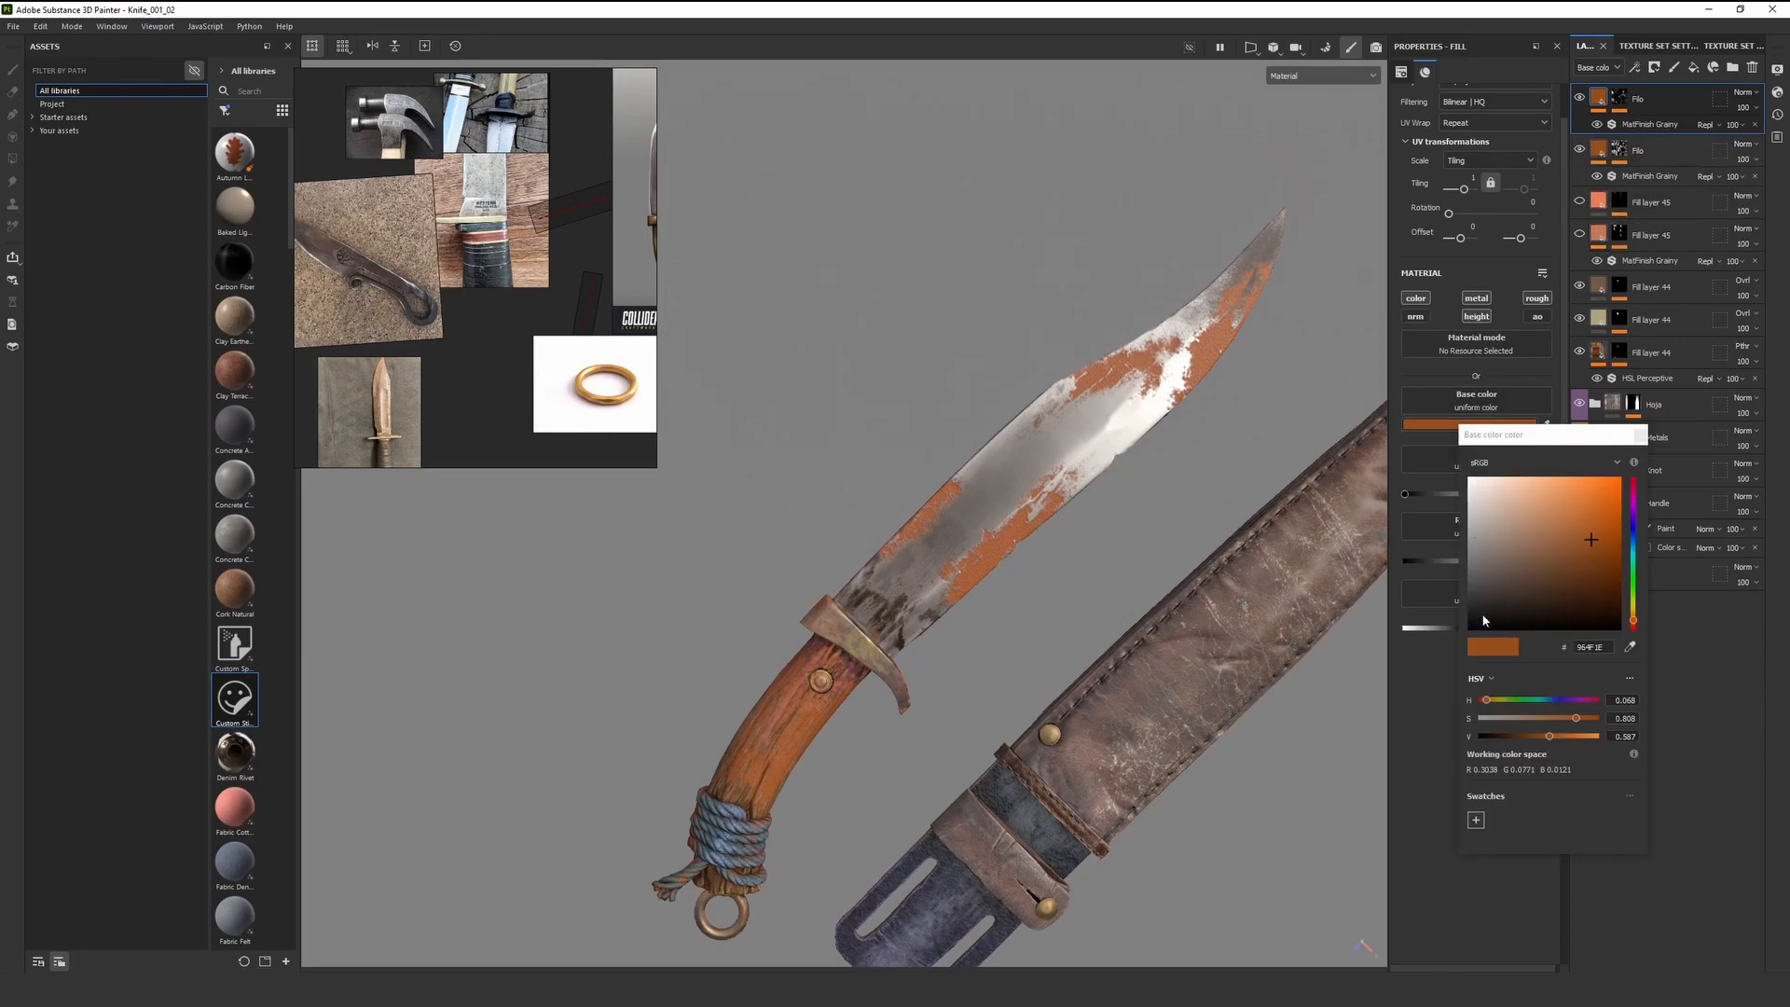
drag(1631, 630, 1632, 624)
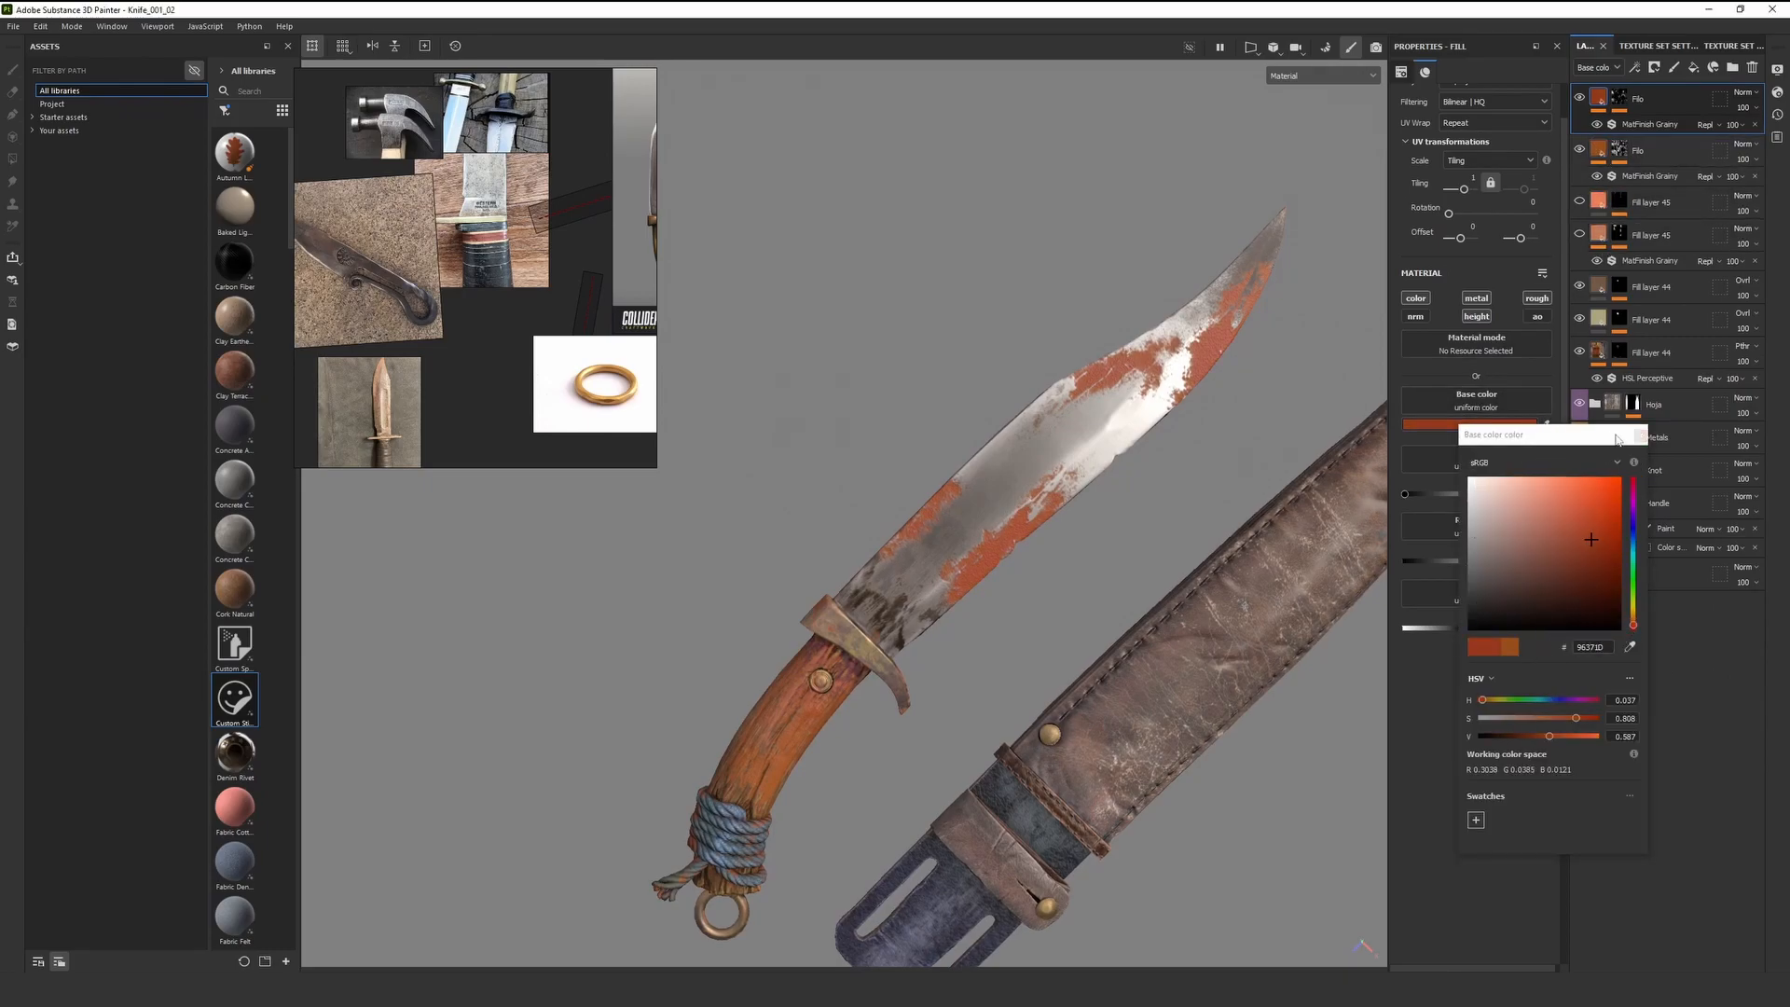
click(1638, 436)
Adjust the Grunge Cobweb fill in Mask view, setting its tiling to 1 and balance to 0.4
click(1619, 98)
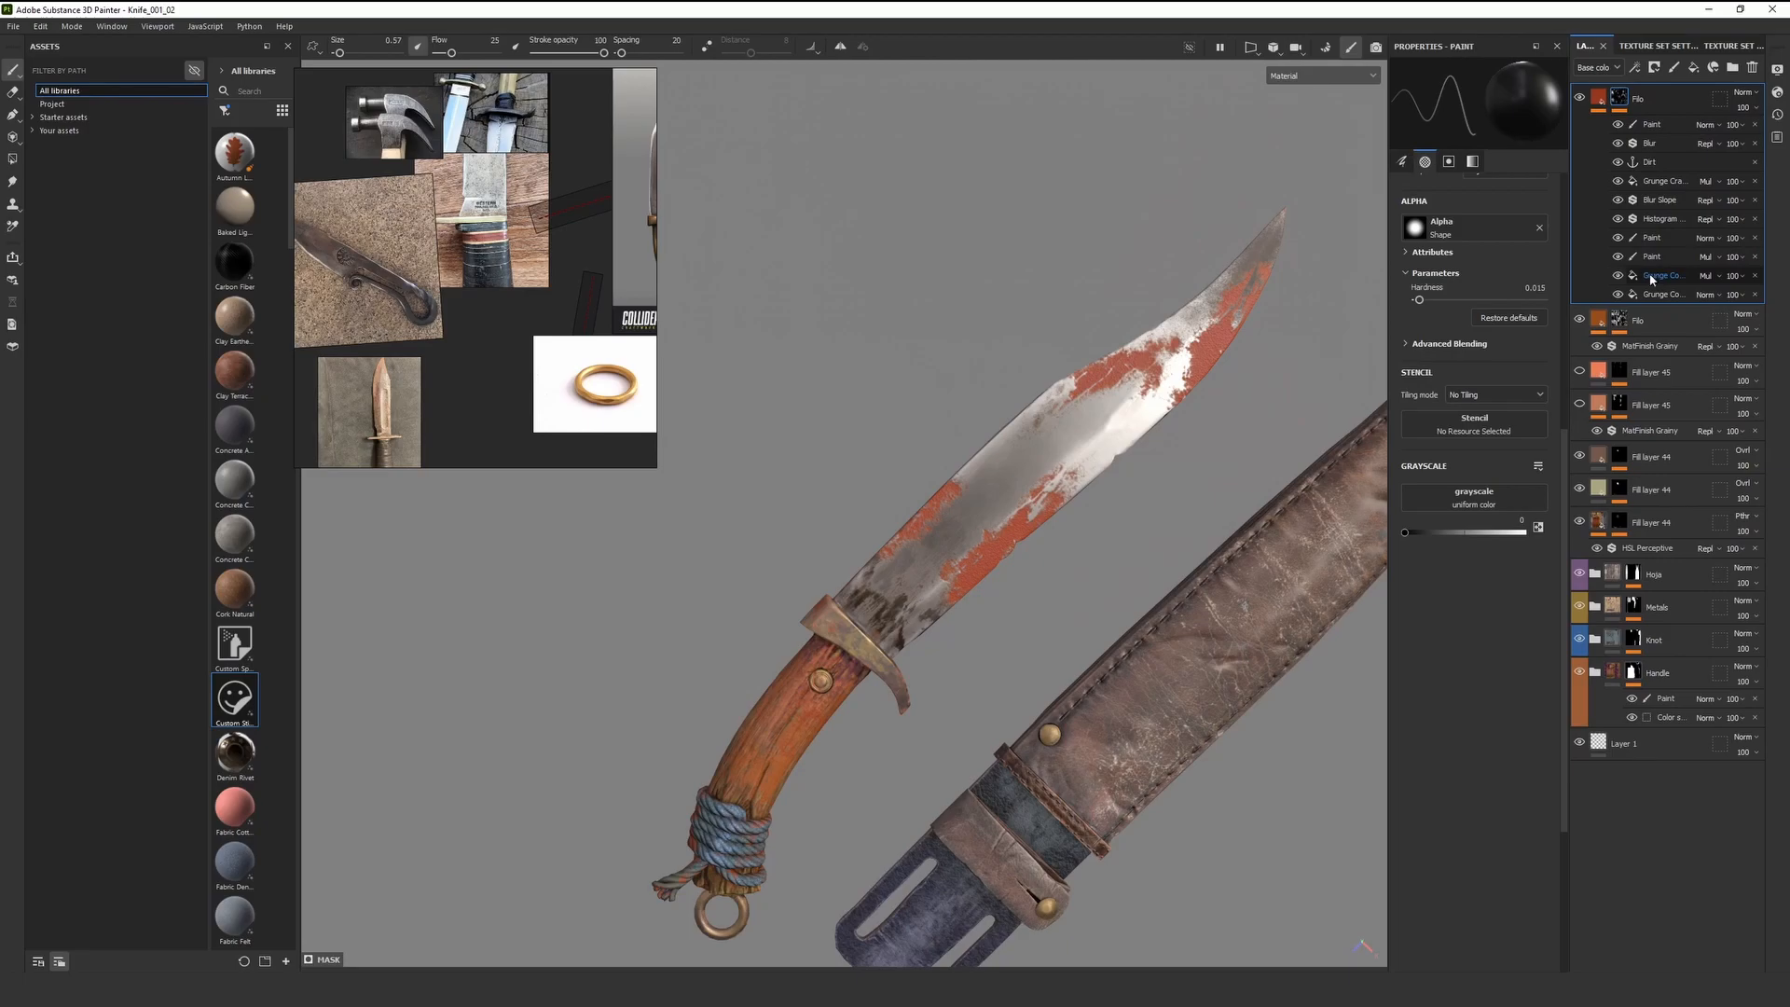
click(1654, 276)
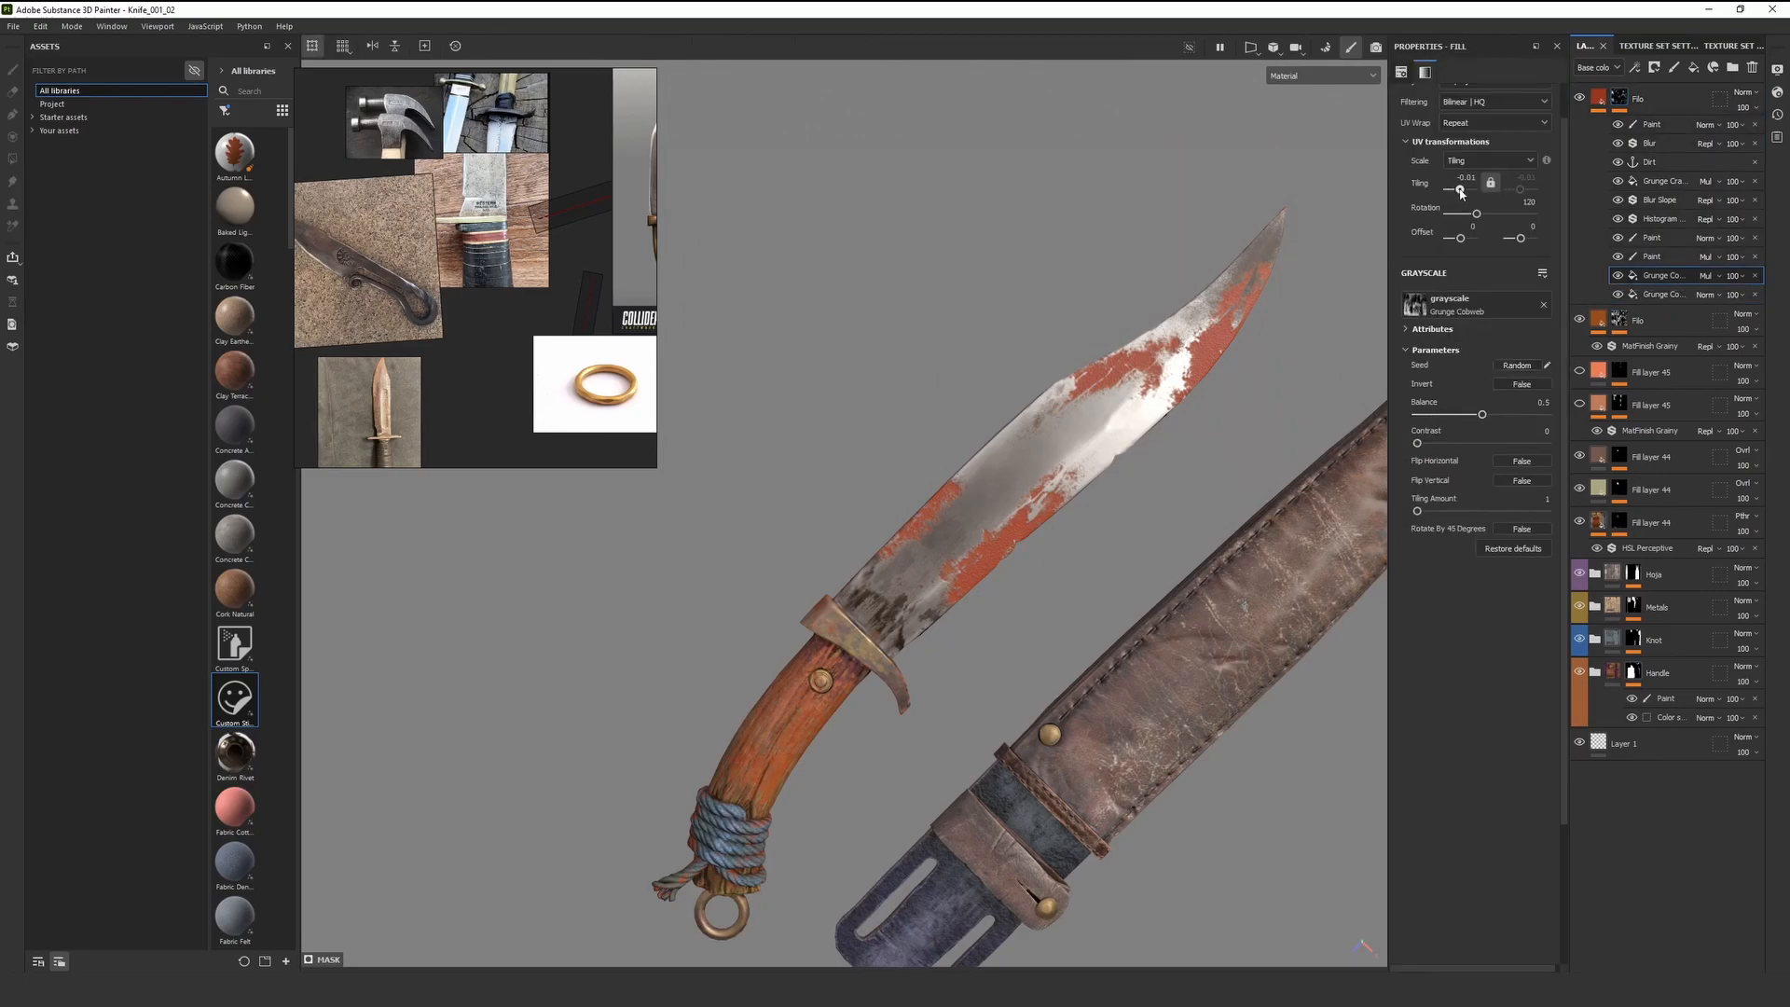
key(m)
mouse_move(1467, 416)
mouse_down()
mouse_move(1421, 416)
mouse_move(1481, 417)
mouse_up()
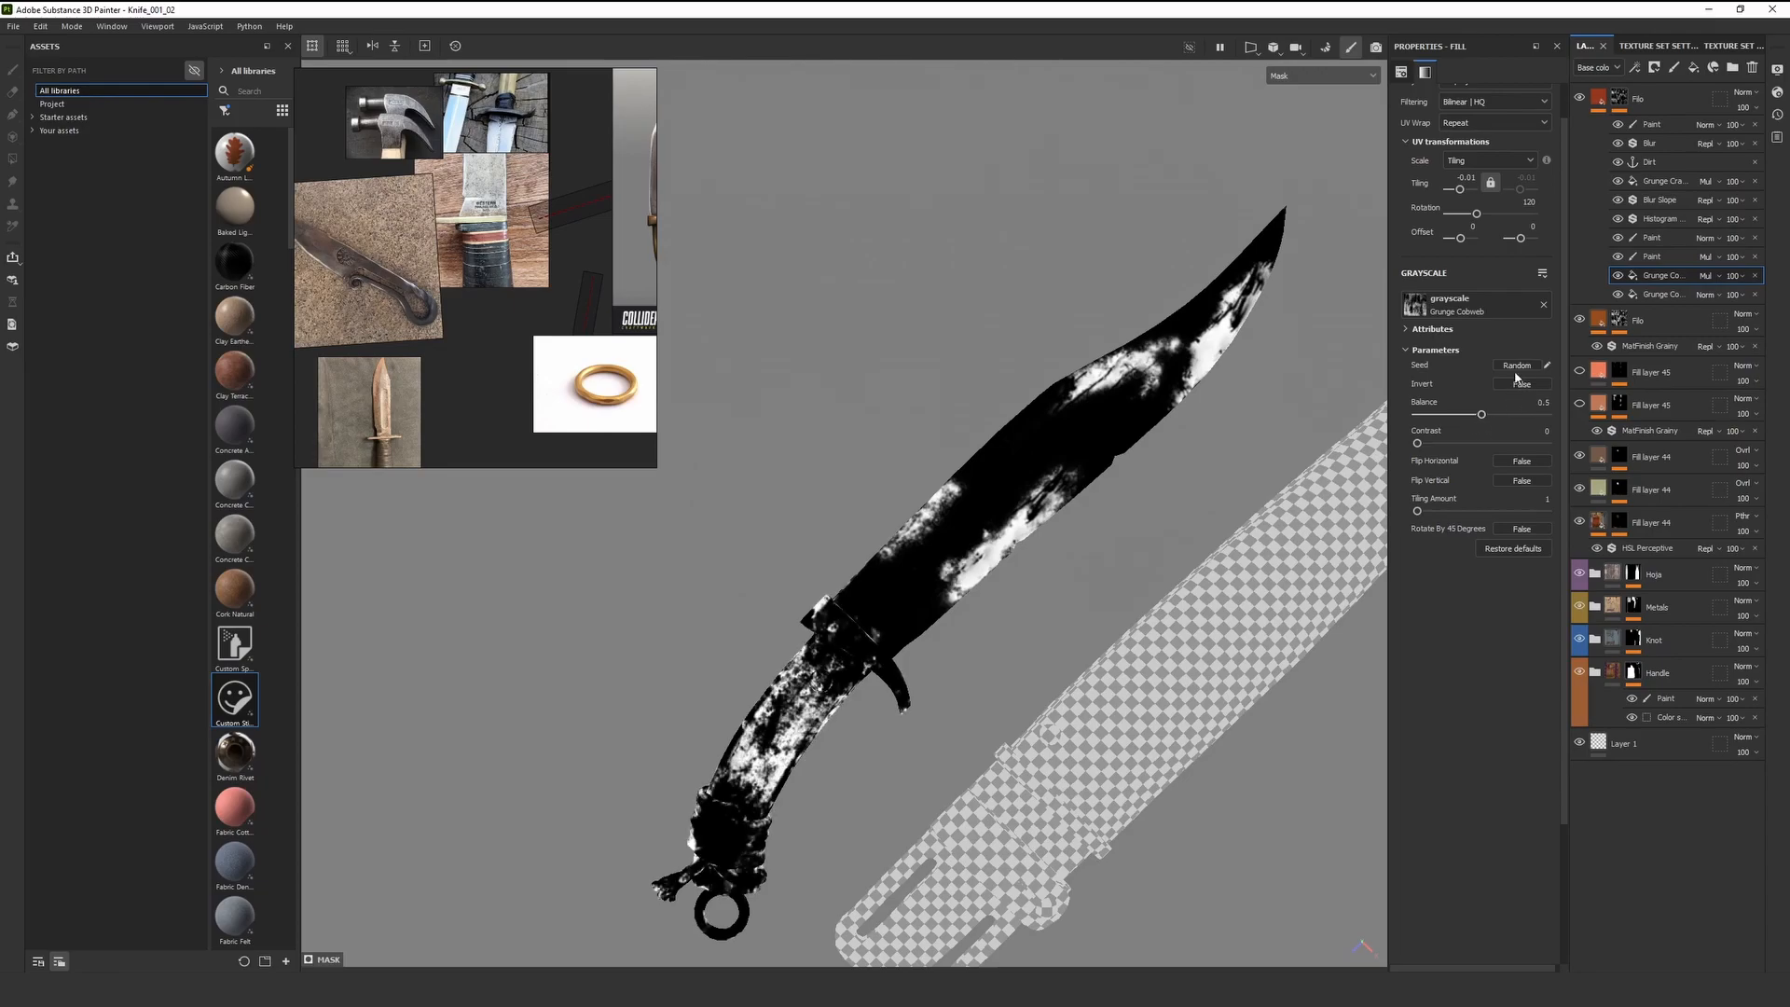
drag(1469, 183, 1472, 186)
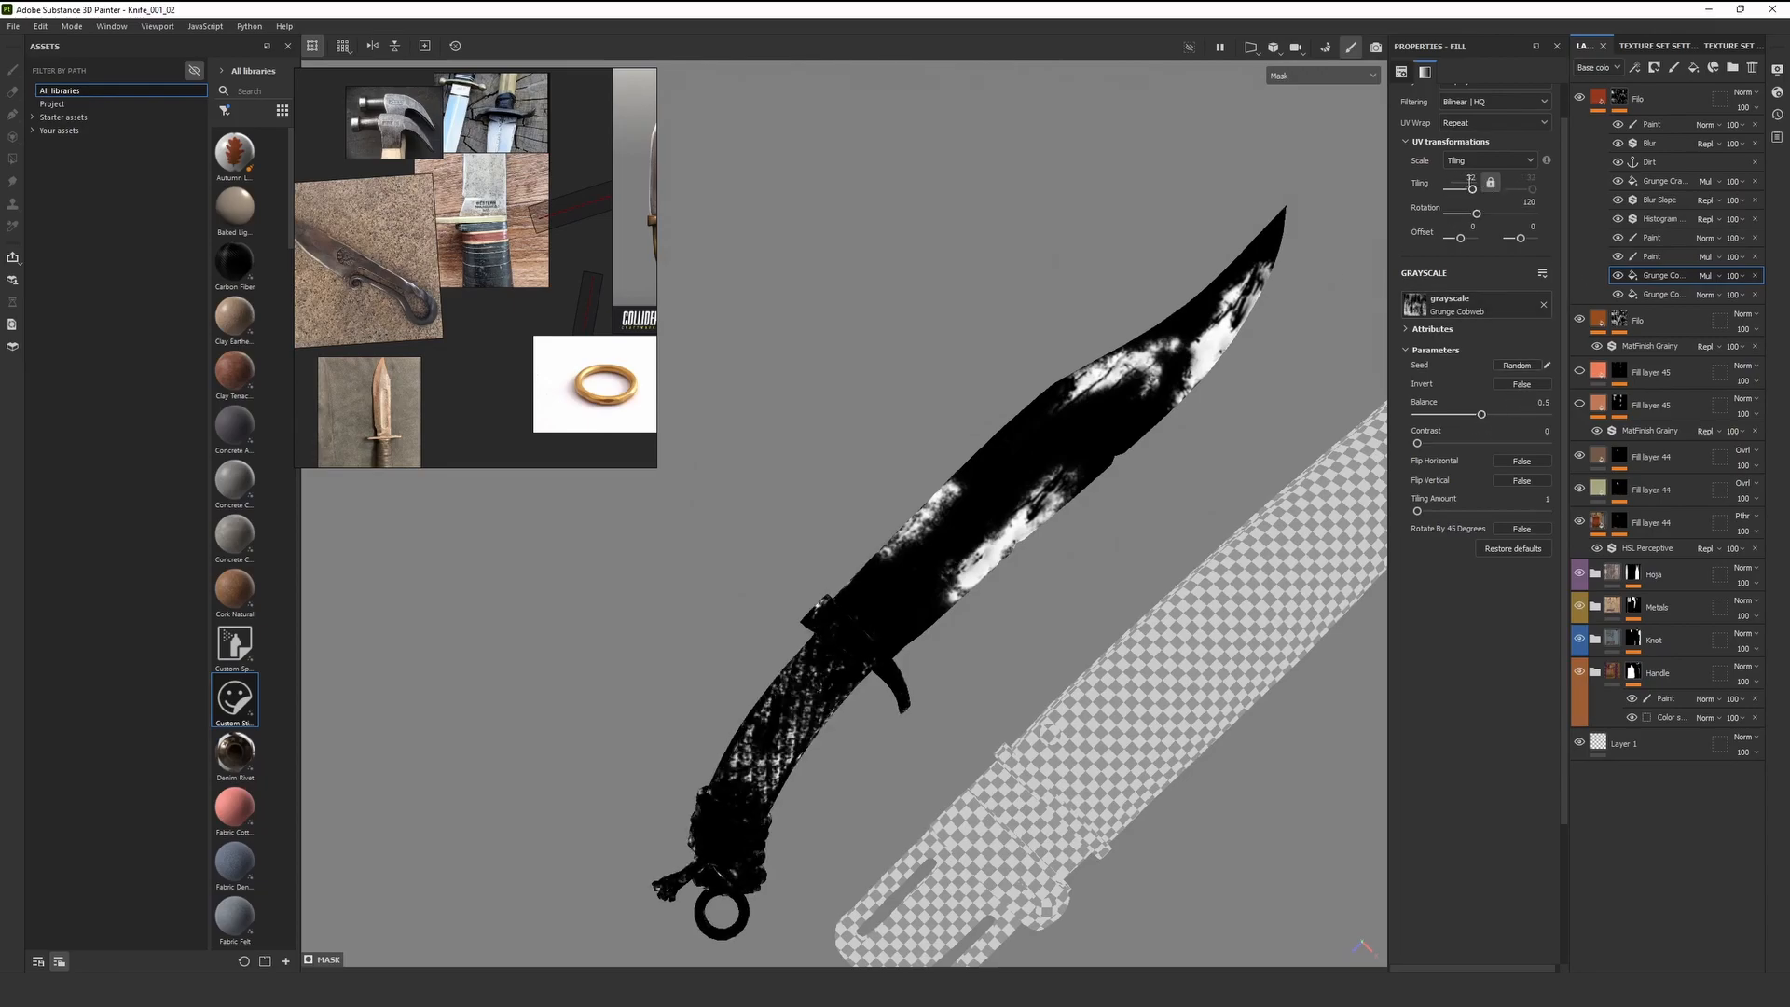
mouse_move(1481, 415)
mouse_down()
mouse_move(1447, 417)
mouse_move(1471, 424)
mouse_up()
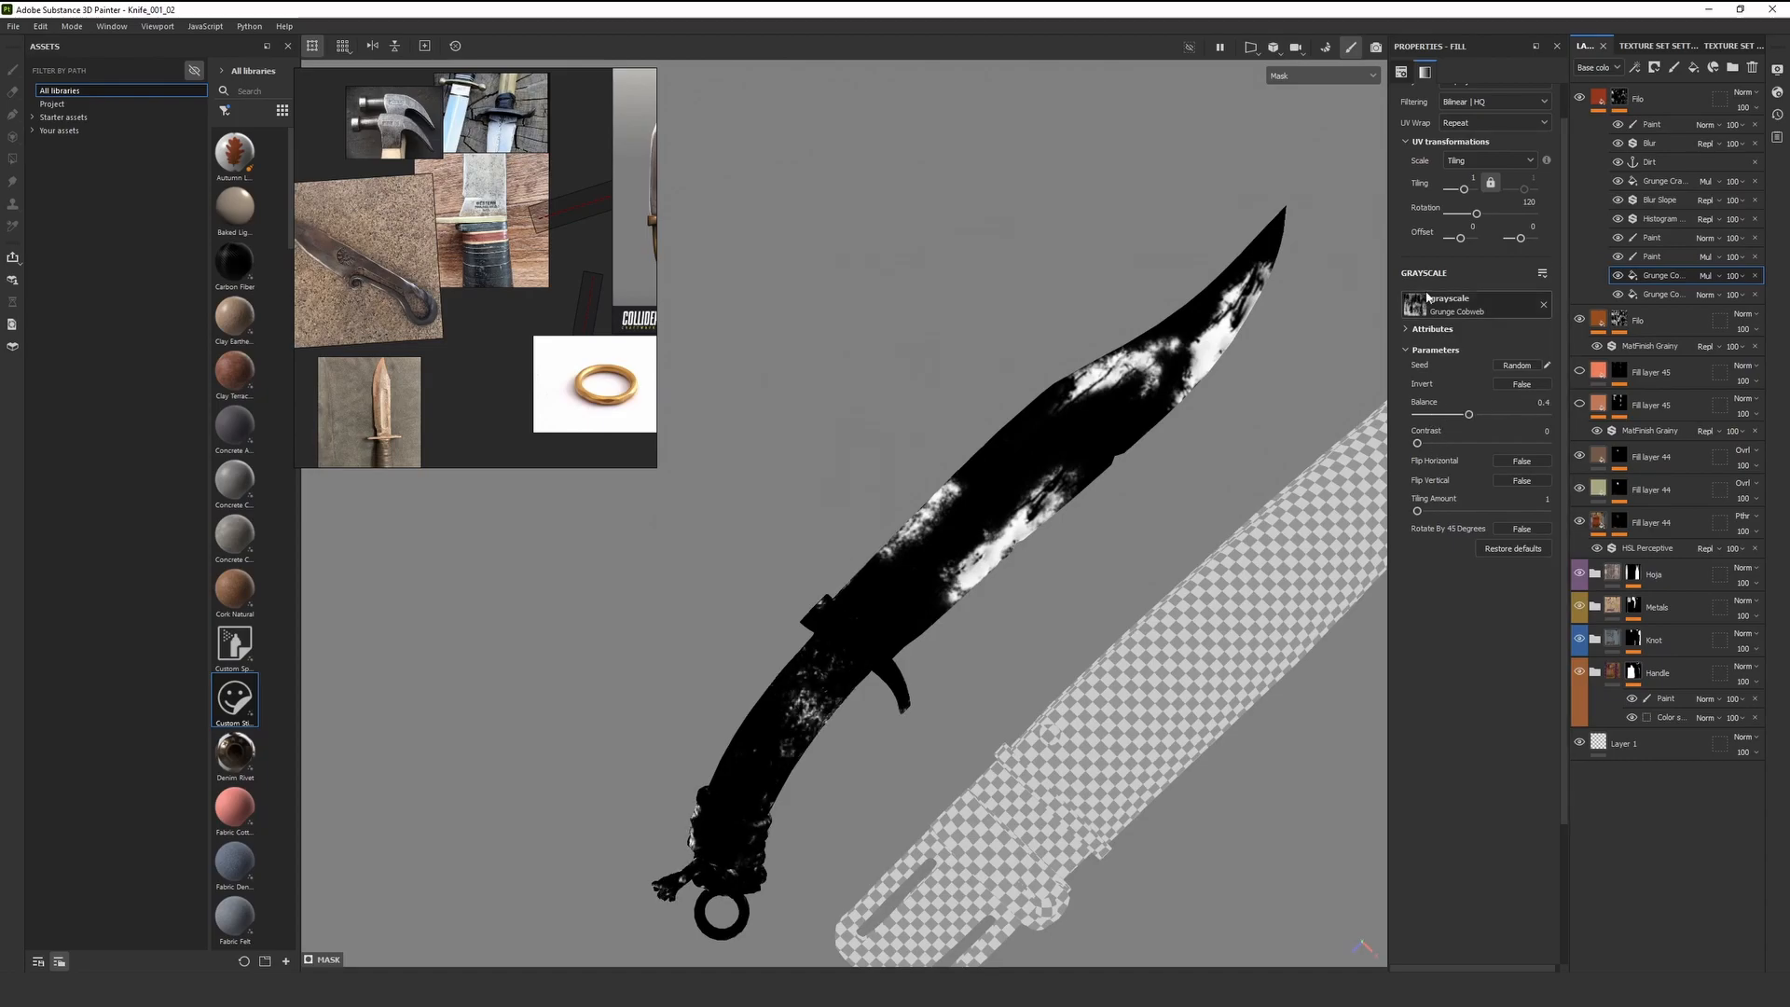
Open the combined 3D and 2D view and offset the Grunge Cobweb fill across the UV layout
click(1250, 46)
click(1281, 63)
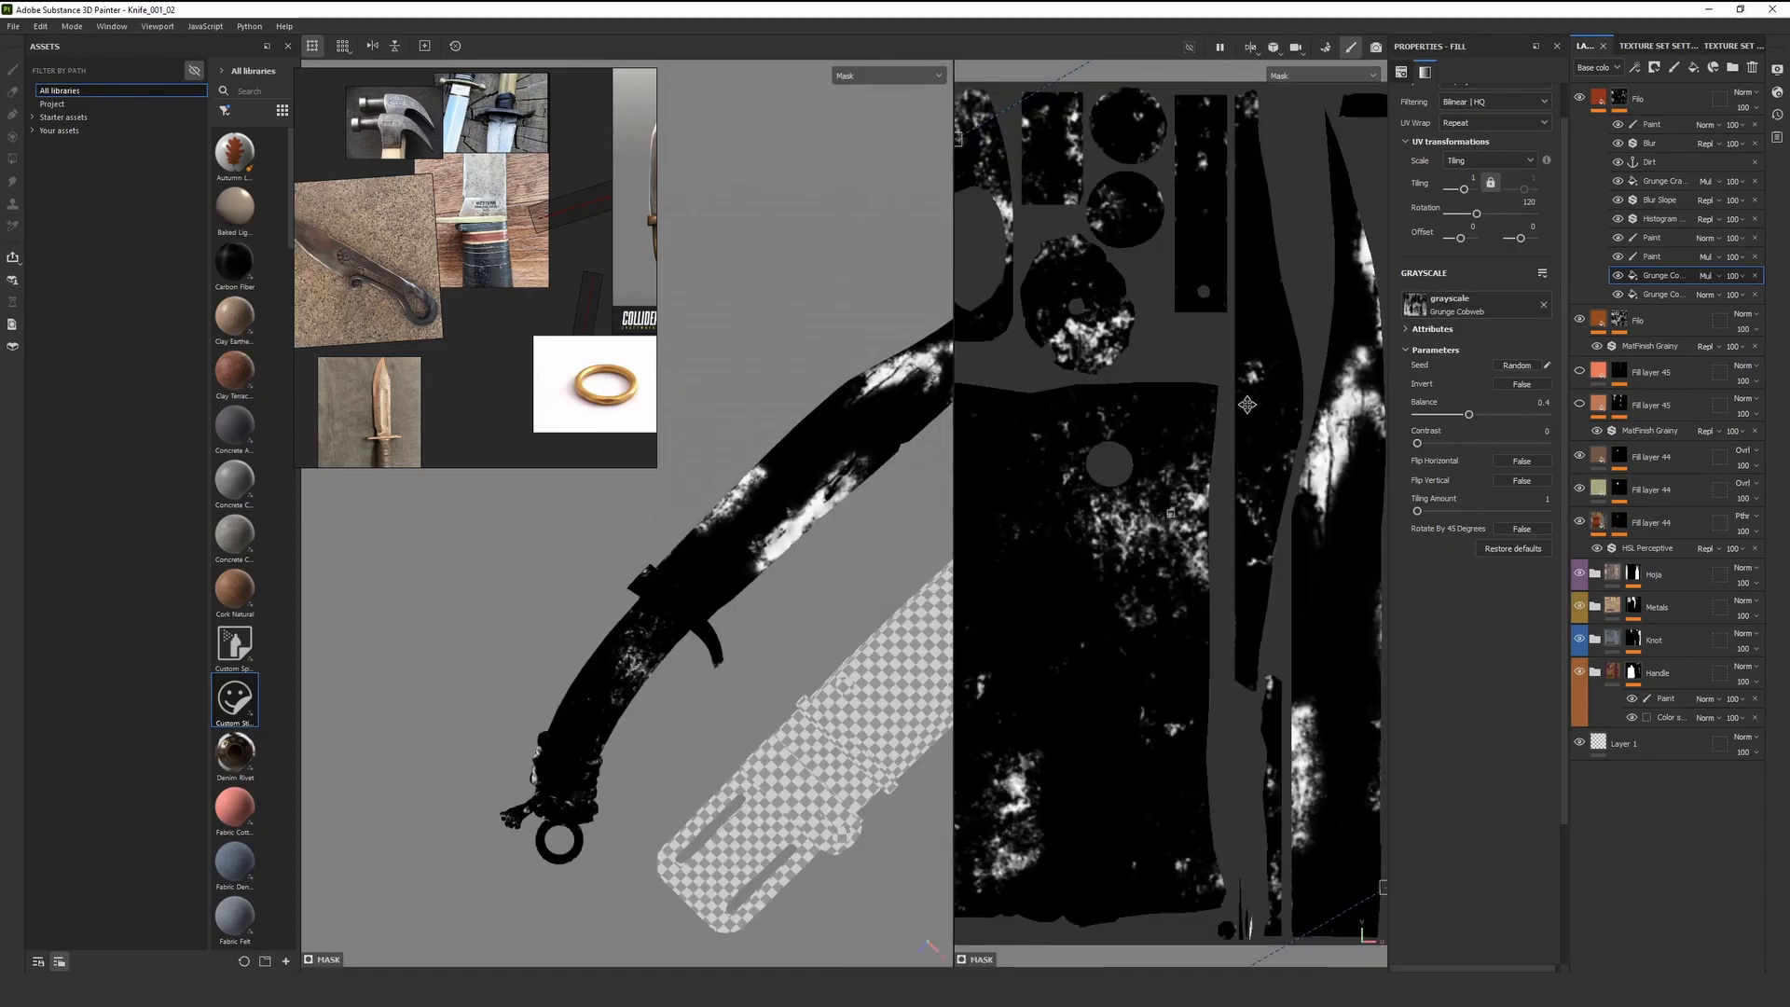
alt+right_drag(1178, 474, 814, 297)
drag(1178, 461, 1084, 435)
alt+right_drag(1087, 377, 1323, 345)
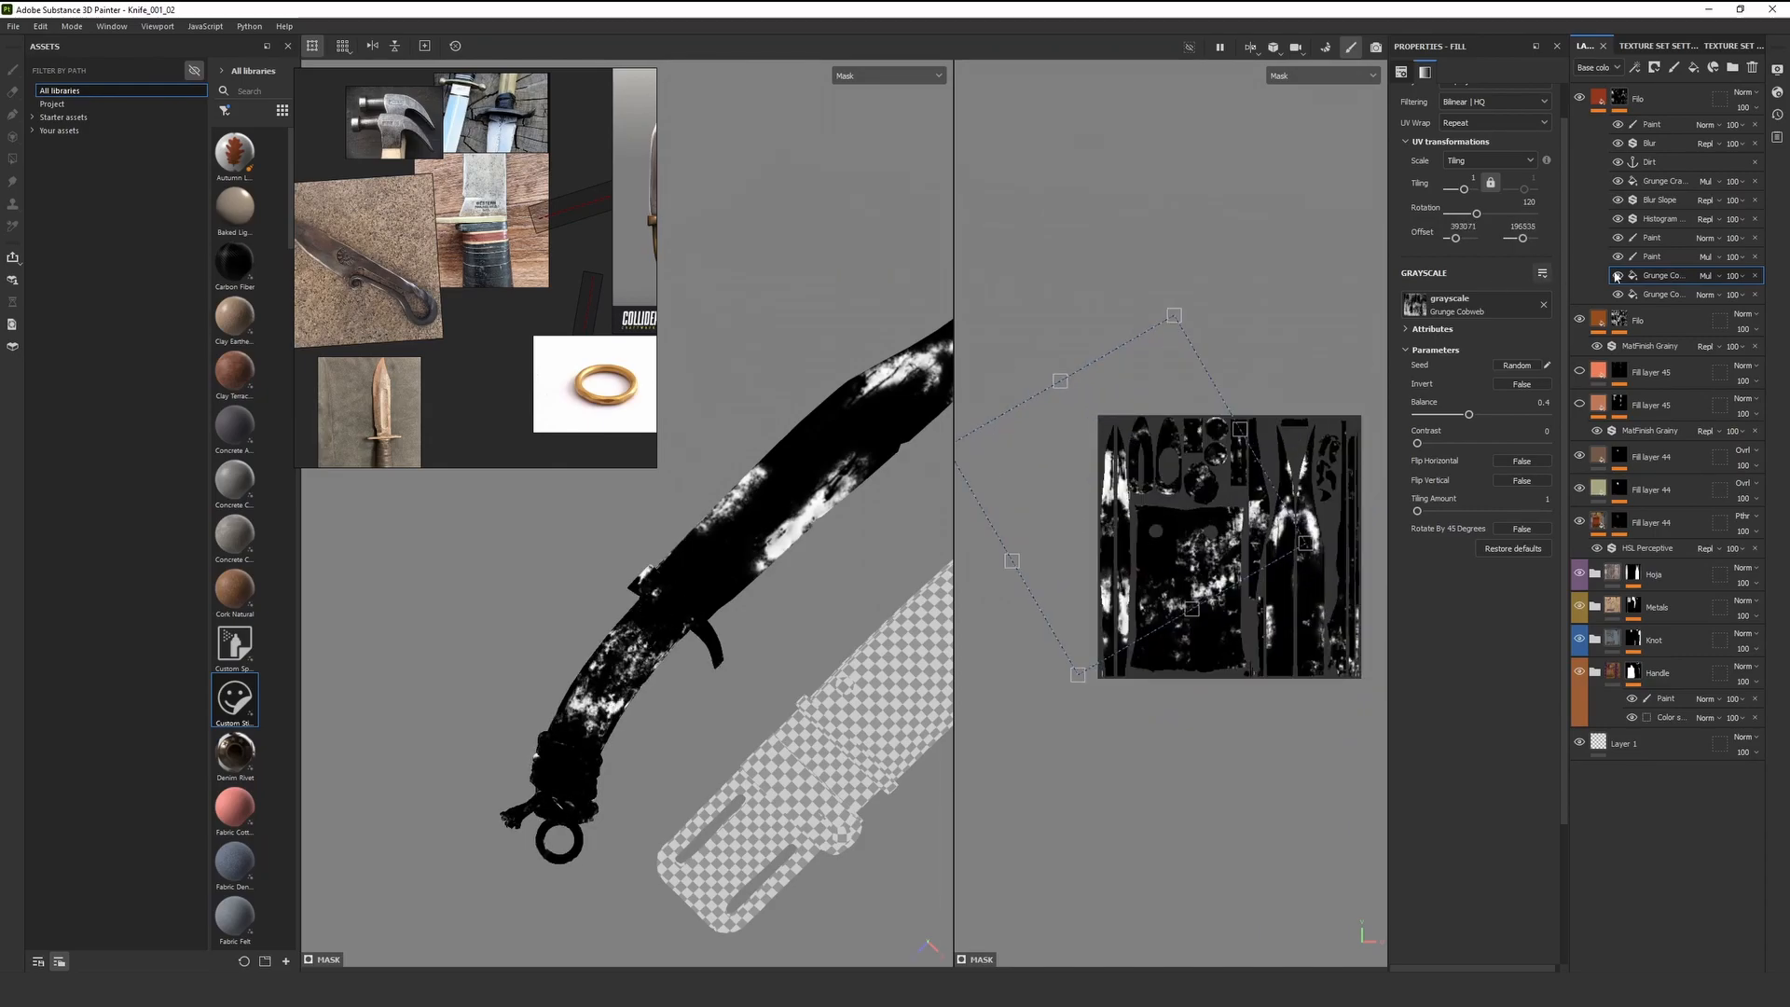
Toggle the other mask effects to isolate the Grunge Cobweb fill while shifting its position over the UV islands
click(1617, 124)
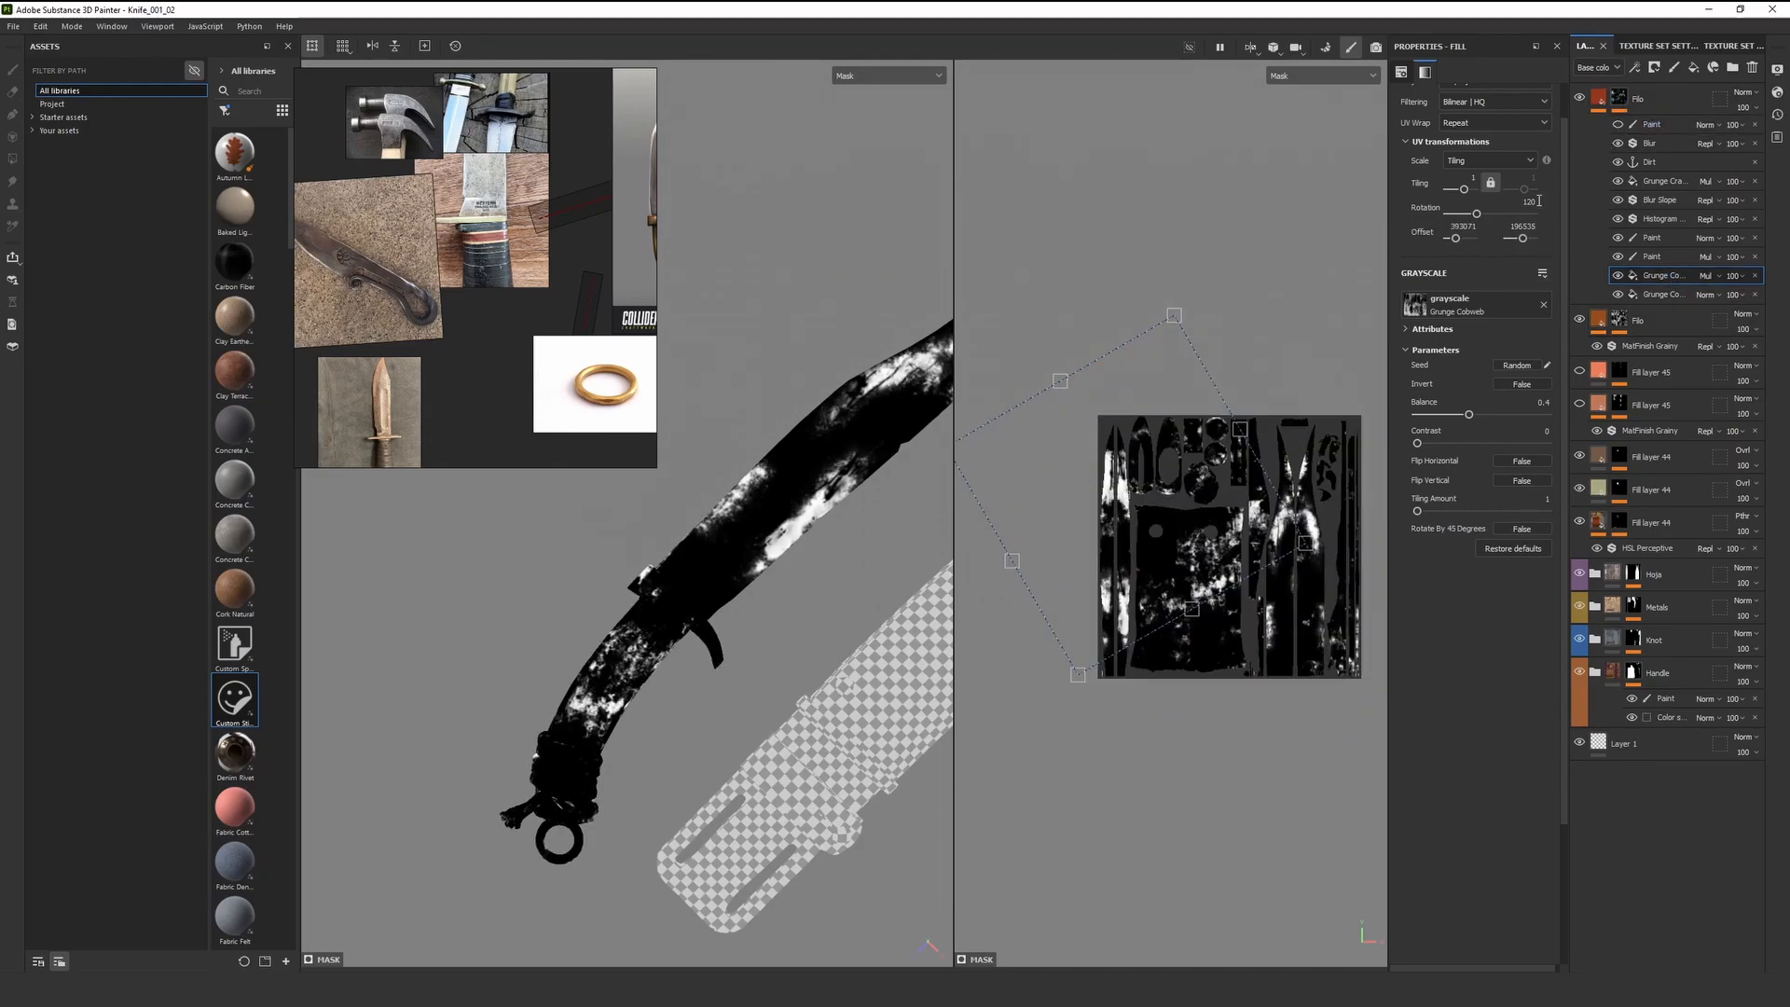
alt+middle_drag(1160, 529, 1095, 481)
alt+right_drag(1072, 490, 1099, 483)
drag(1099, 483, 1239, 463)
click(1618, 238)
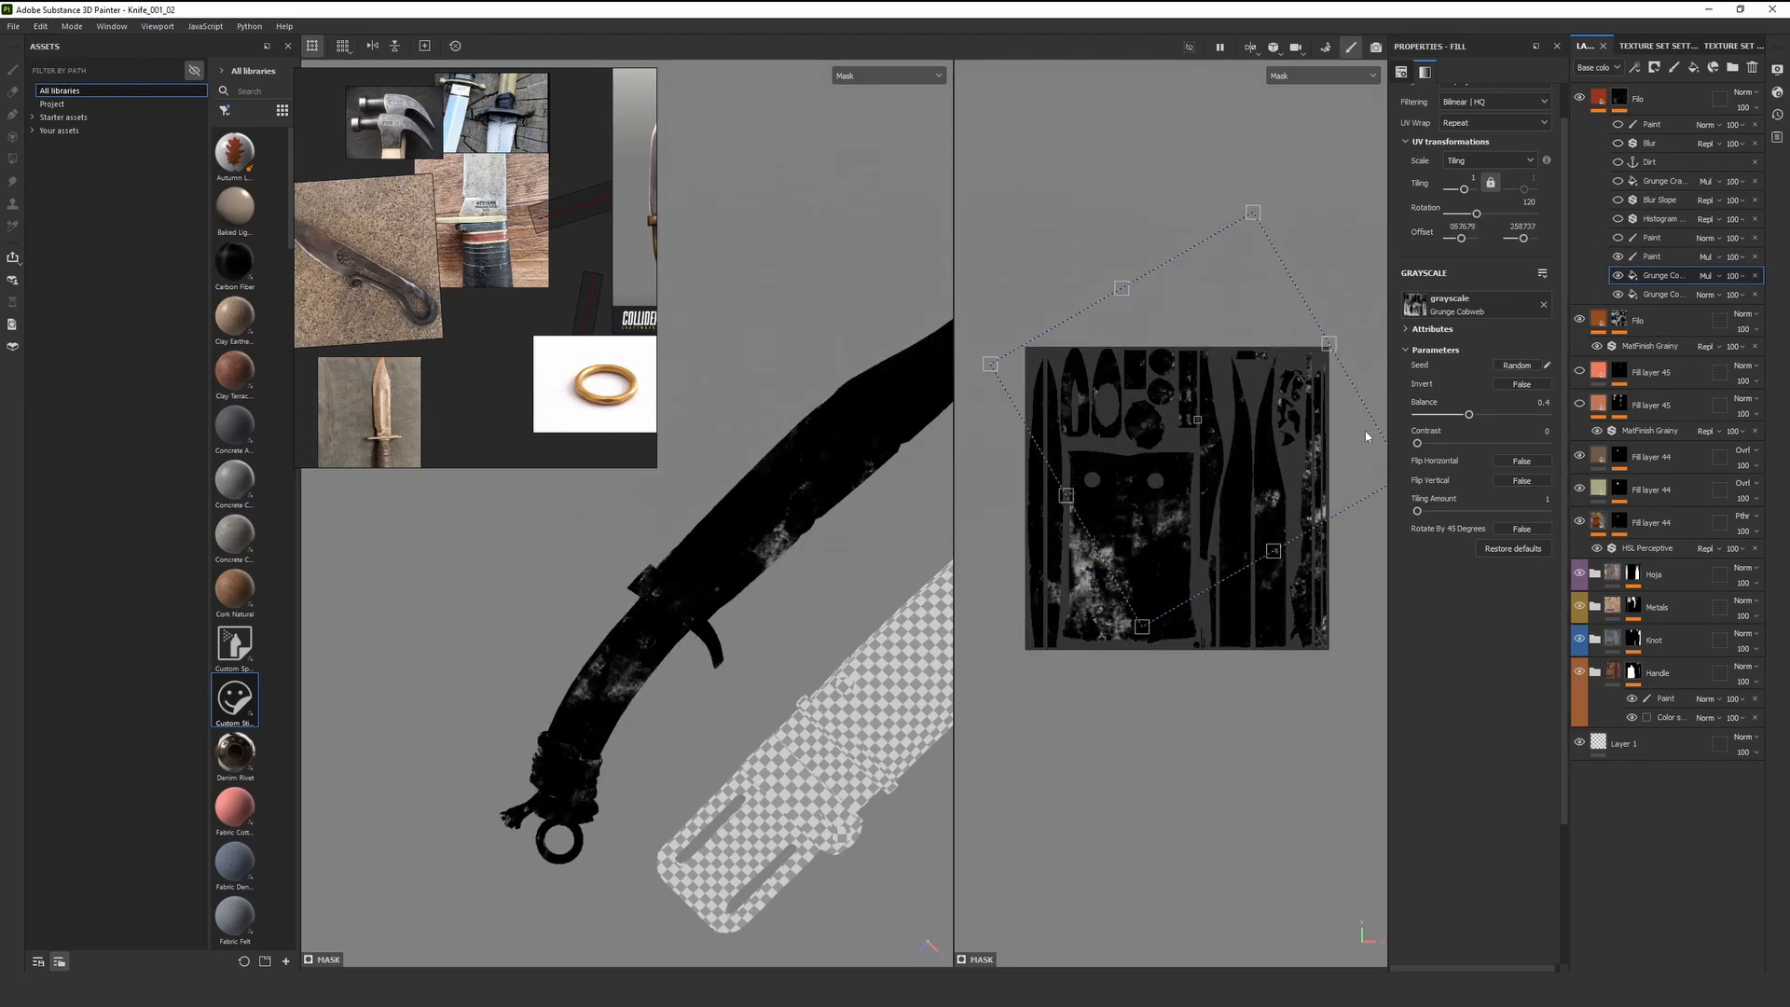
click(1617, 237)
alt+middle_drag(1212, 368, 1403, 311)
drag(1188, 400, 1184, 169)
Move the Grunge Cobweb fill to the top of the mask's effect stack and reposition it over the UVs
drag(1669, 277, 1626, 142)
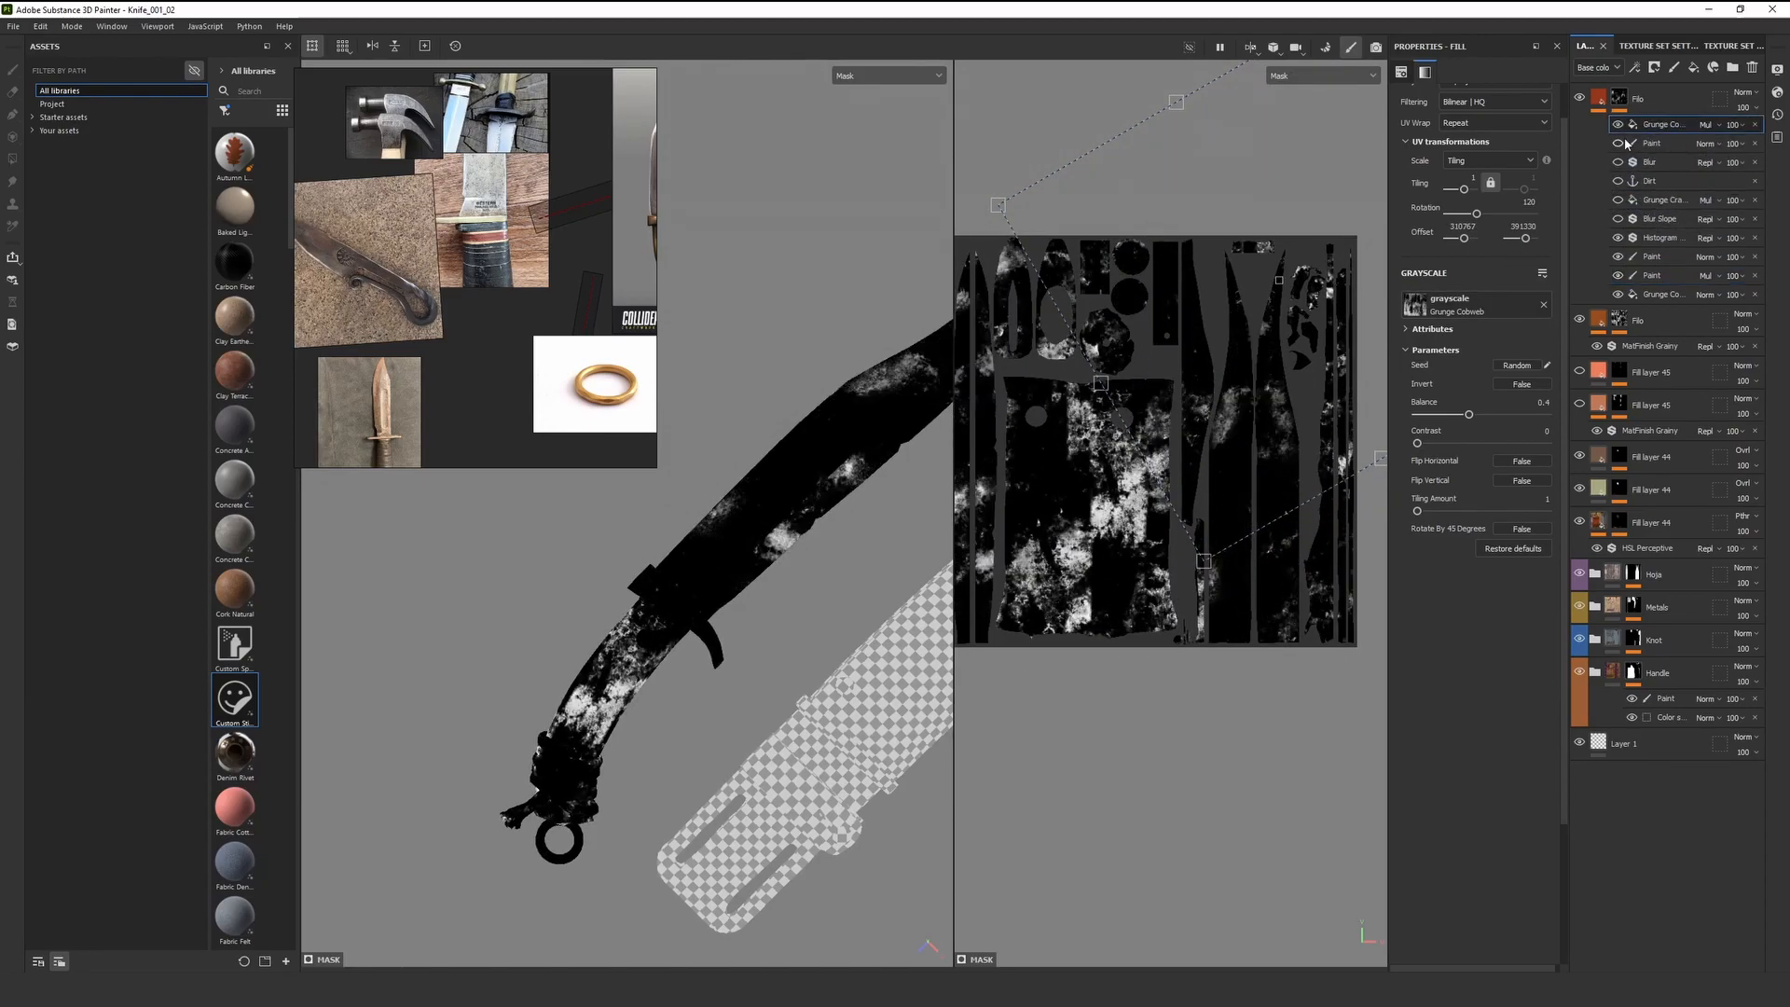
drag(1236, 384, 1185, 479)
alt+right_drag(907, 384, 867, 457)
Return to Material view and examine the layered orange and red rust on the blade
key(m)
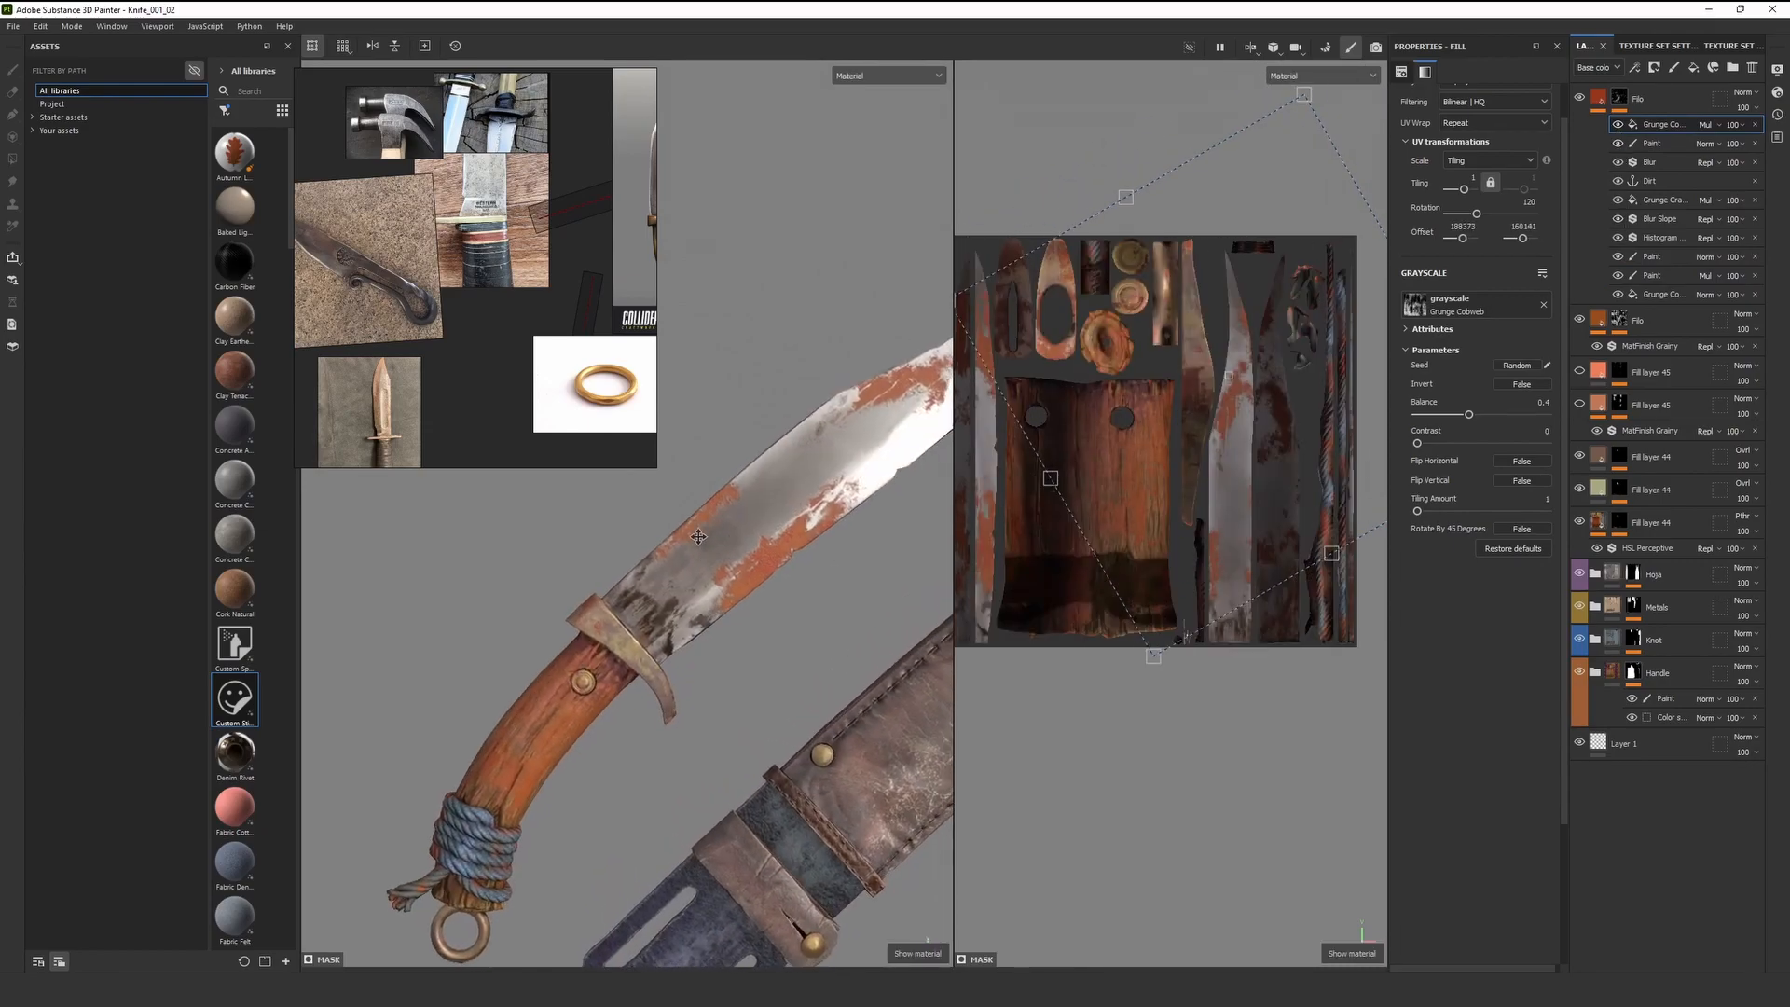
alt+drag(746, 484, 671, 494)
alt+right_drag(671, 494, 588, 545)
alt+drag(589, 545, 638, 536)
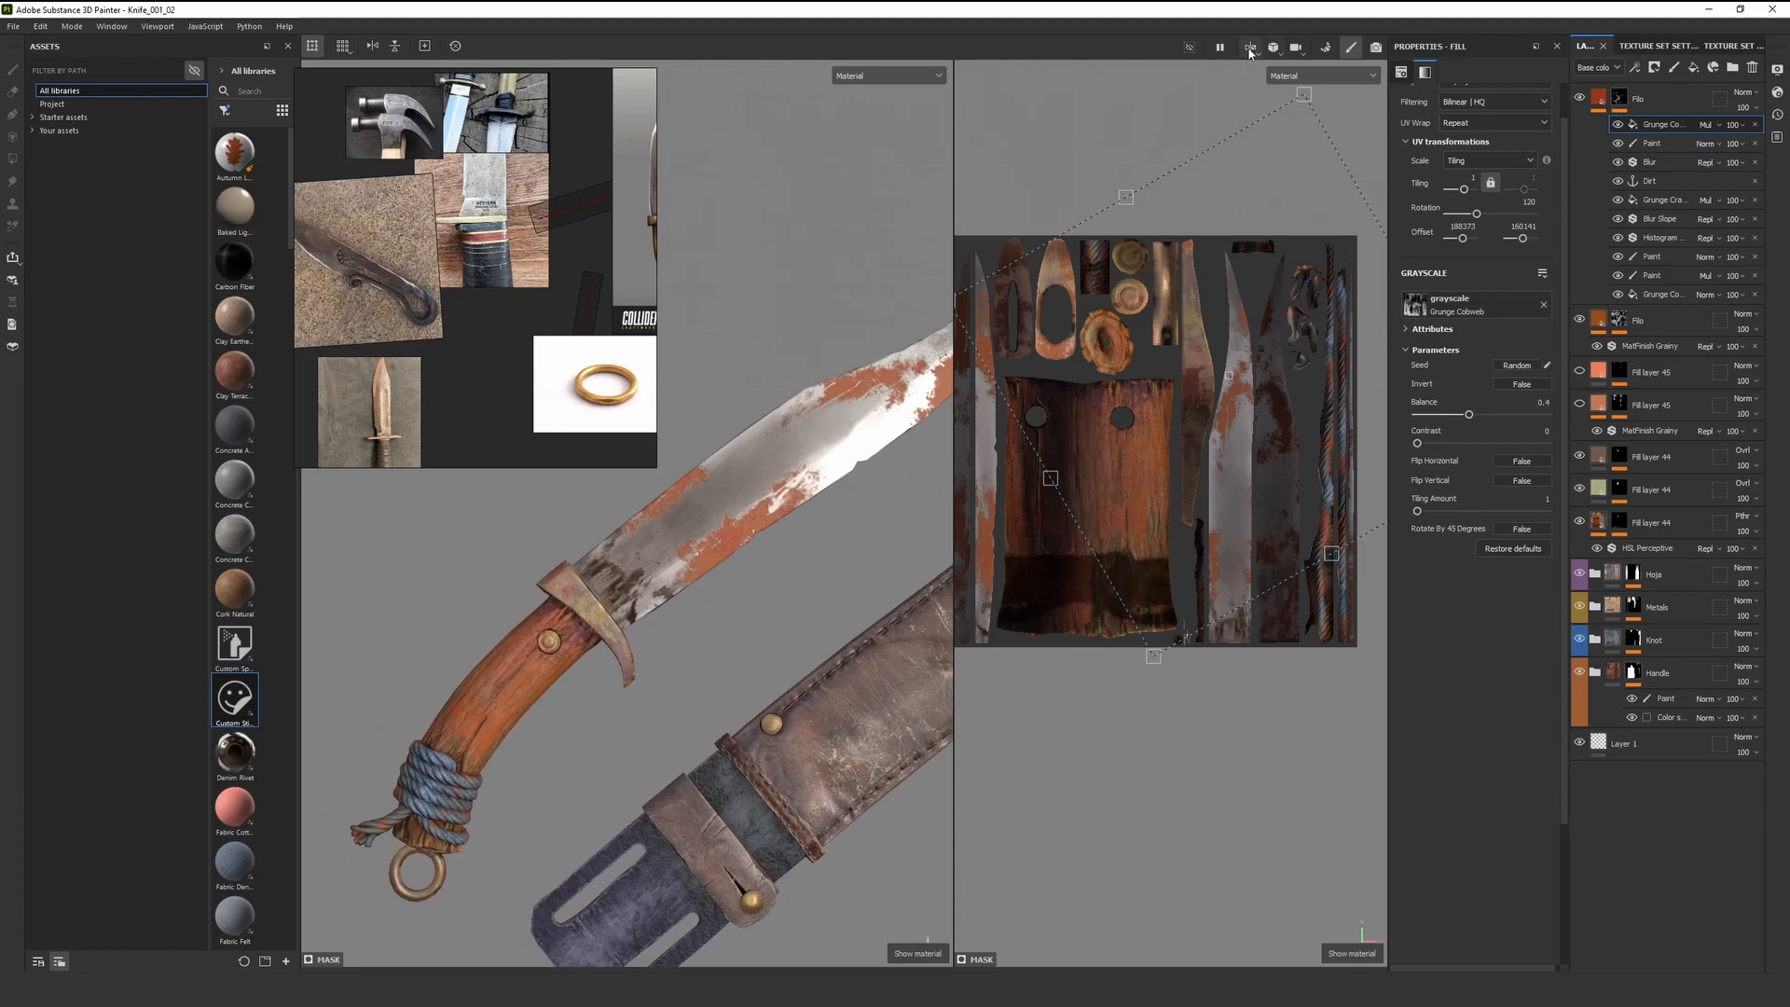
Switch to the 3D-only view and frame the knife blade
click(1250, 48)
click(1275, 88)
alt+right_drag(994, 583, 1090, 424)
alt+middle_drag(1091, 424, 1001, 471)
Darken the top rust fill's base color to a value of about 0.39 and increase its saturation
click(1597, 98)
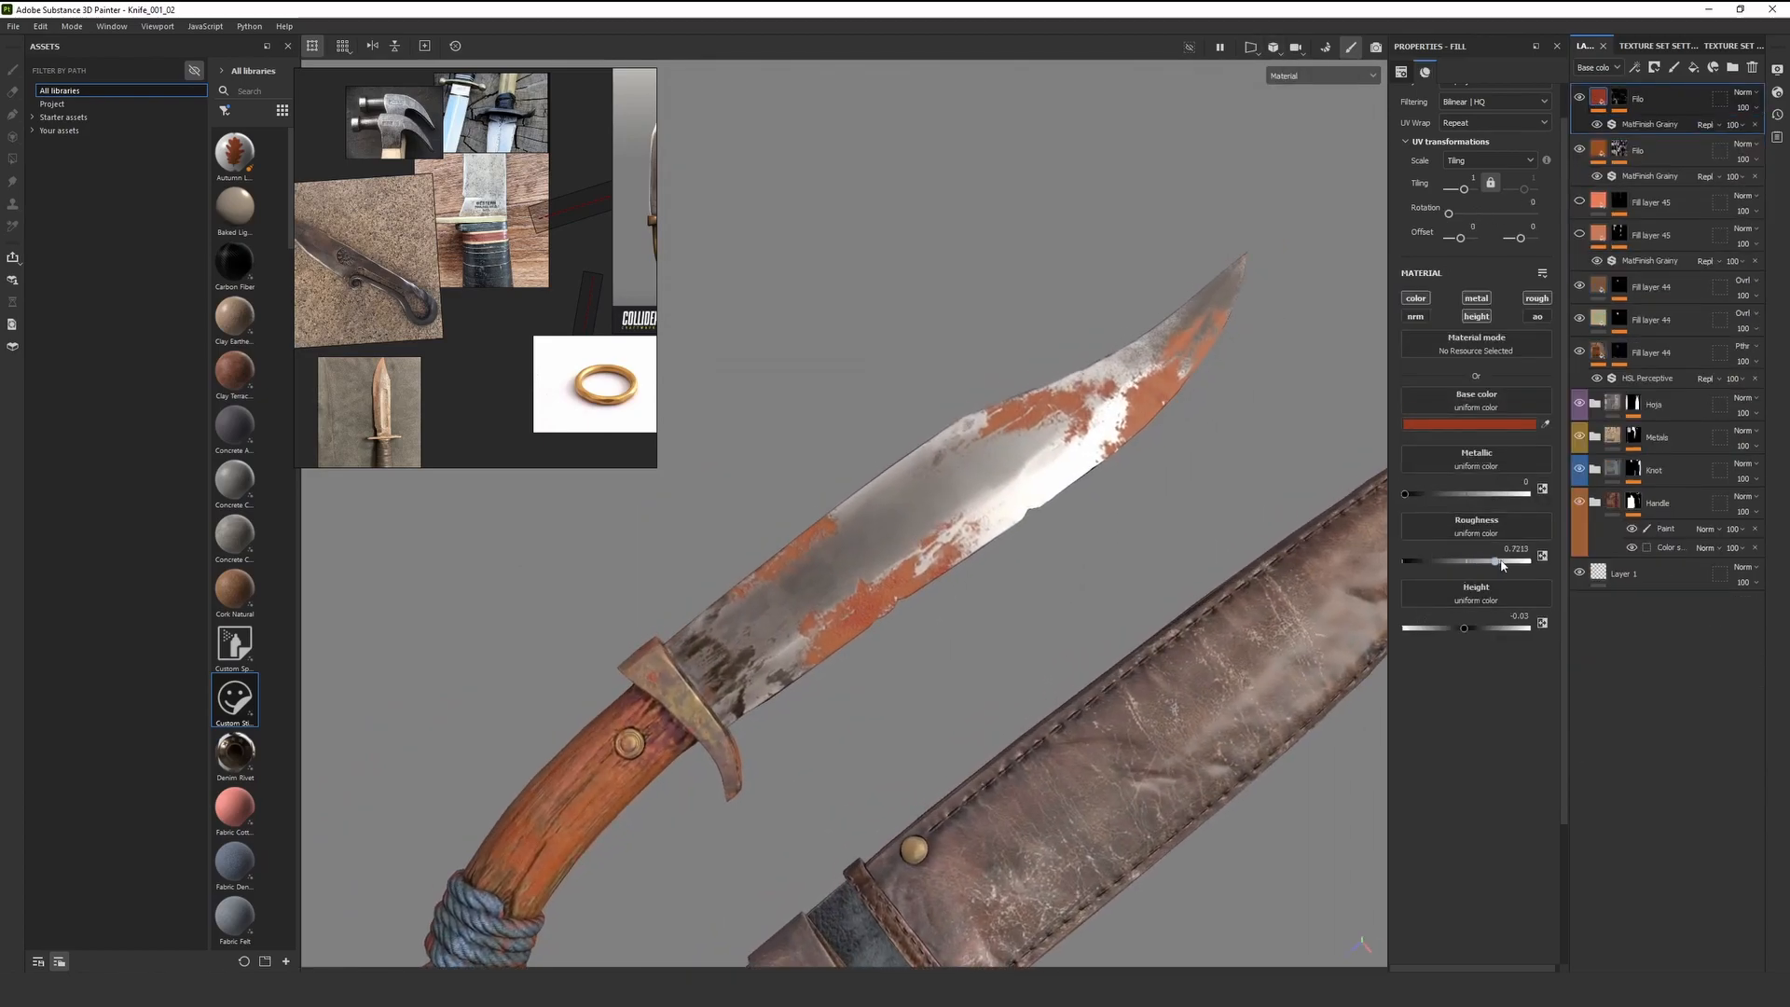
click(1458, 425)
drag(1542, 735, 1537, 737)
scroll(979, 667, up, 3)
alt+drag(979, 667, 943, 532)
click(1524, 735)
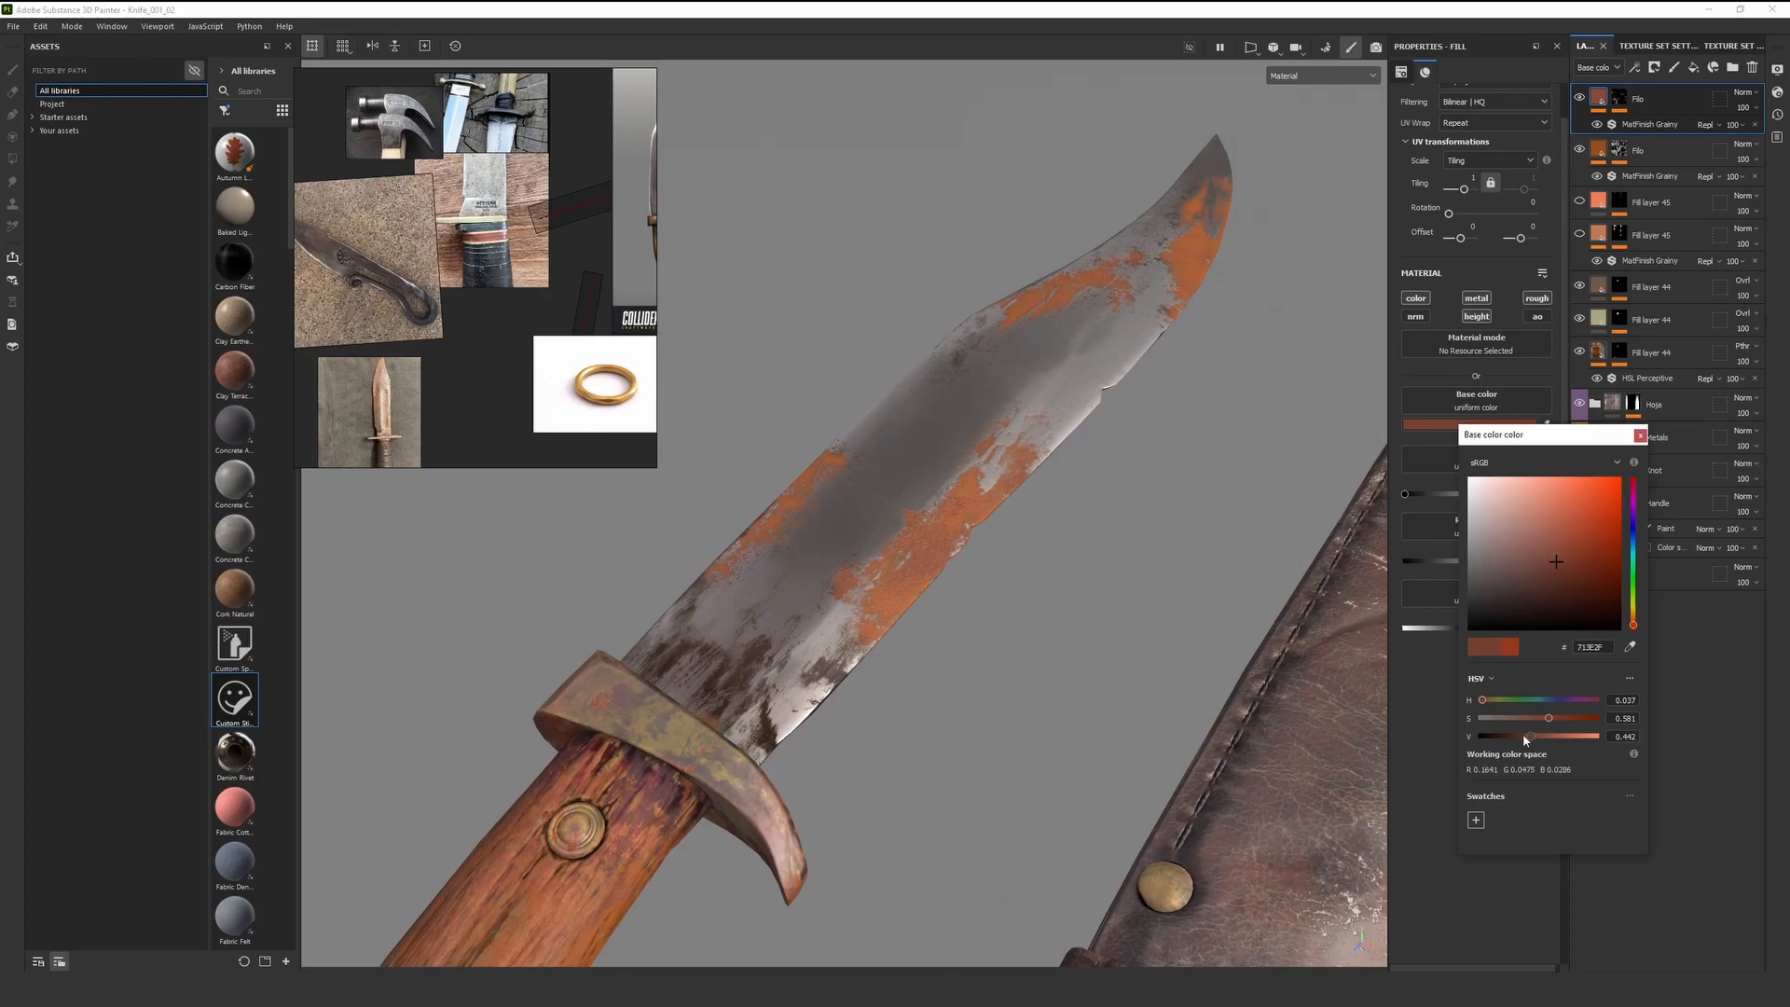
drag(1524, 736, 1525, 736)
mouse_move(900, 584)
alt+mouse_down()
mouse_move(867, 608)
mouse_move(918, 614)
alt+mouse_up()
drag(1550, 718, 1567, 720)
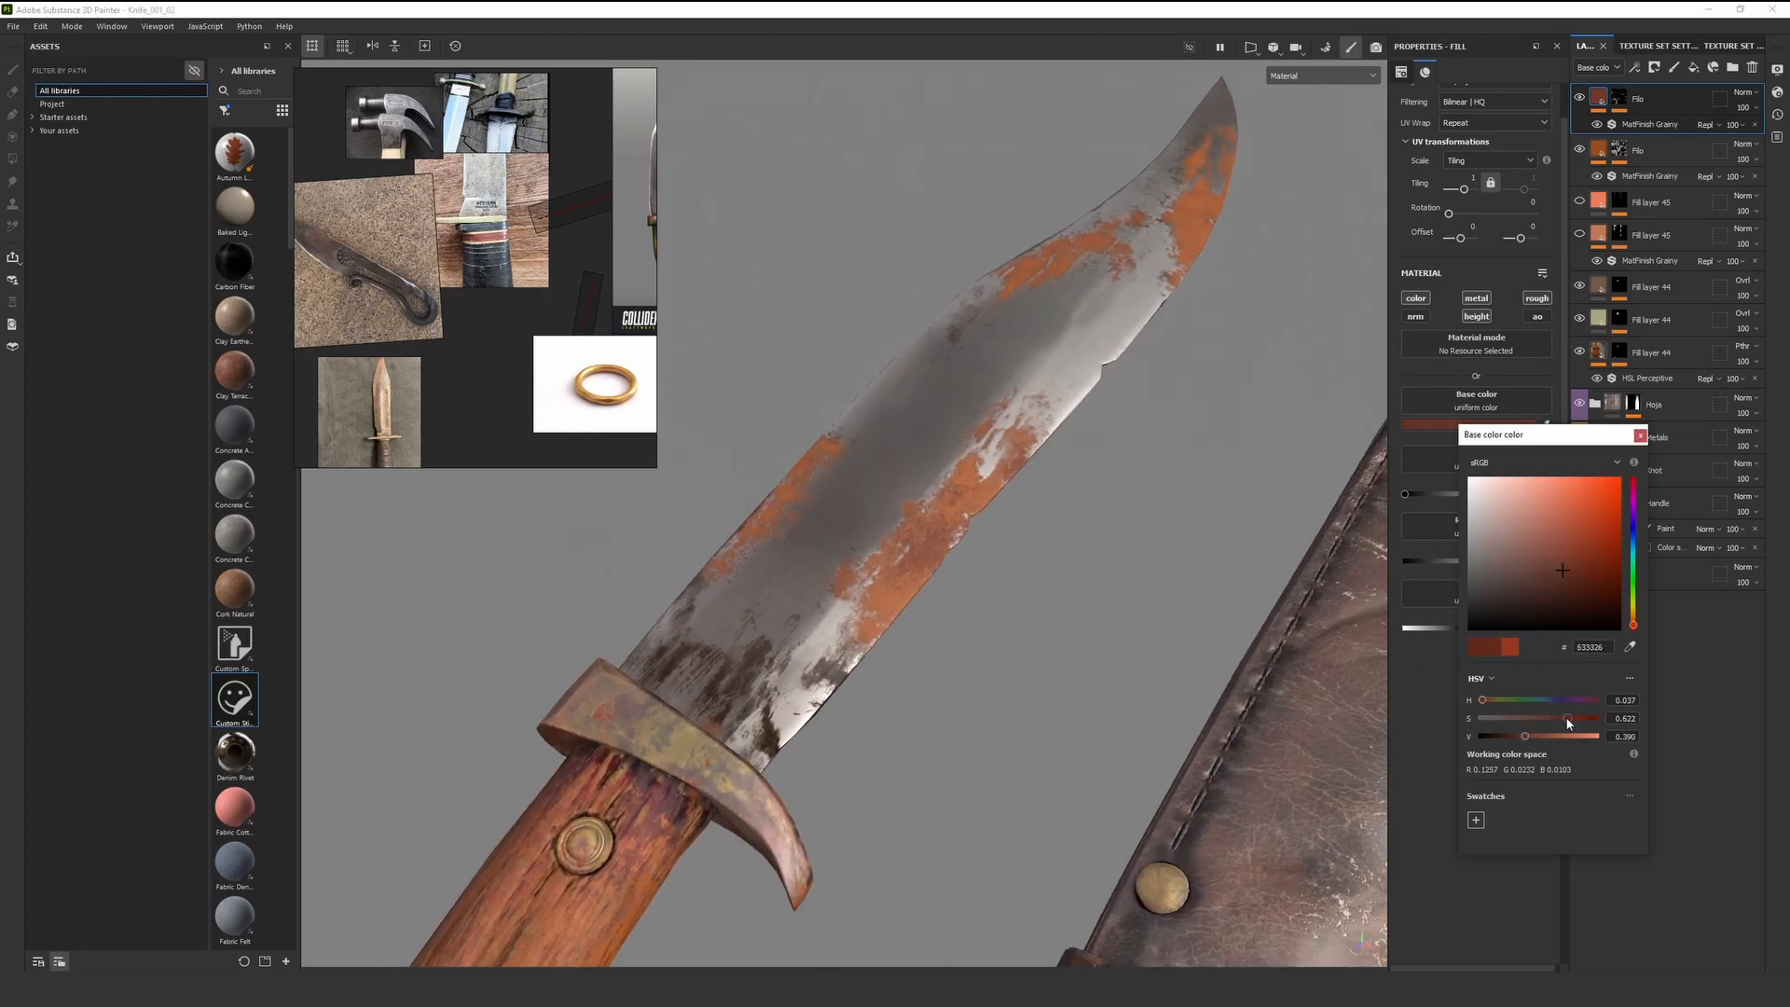
click(1641, 435)
Set the opacity of the lower orange rust layer to 48
click(1677, 152)
click(1750, 160)
drag(1756, 183, 1744, 184)
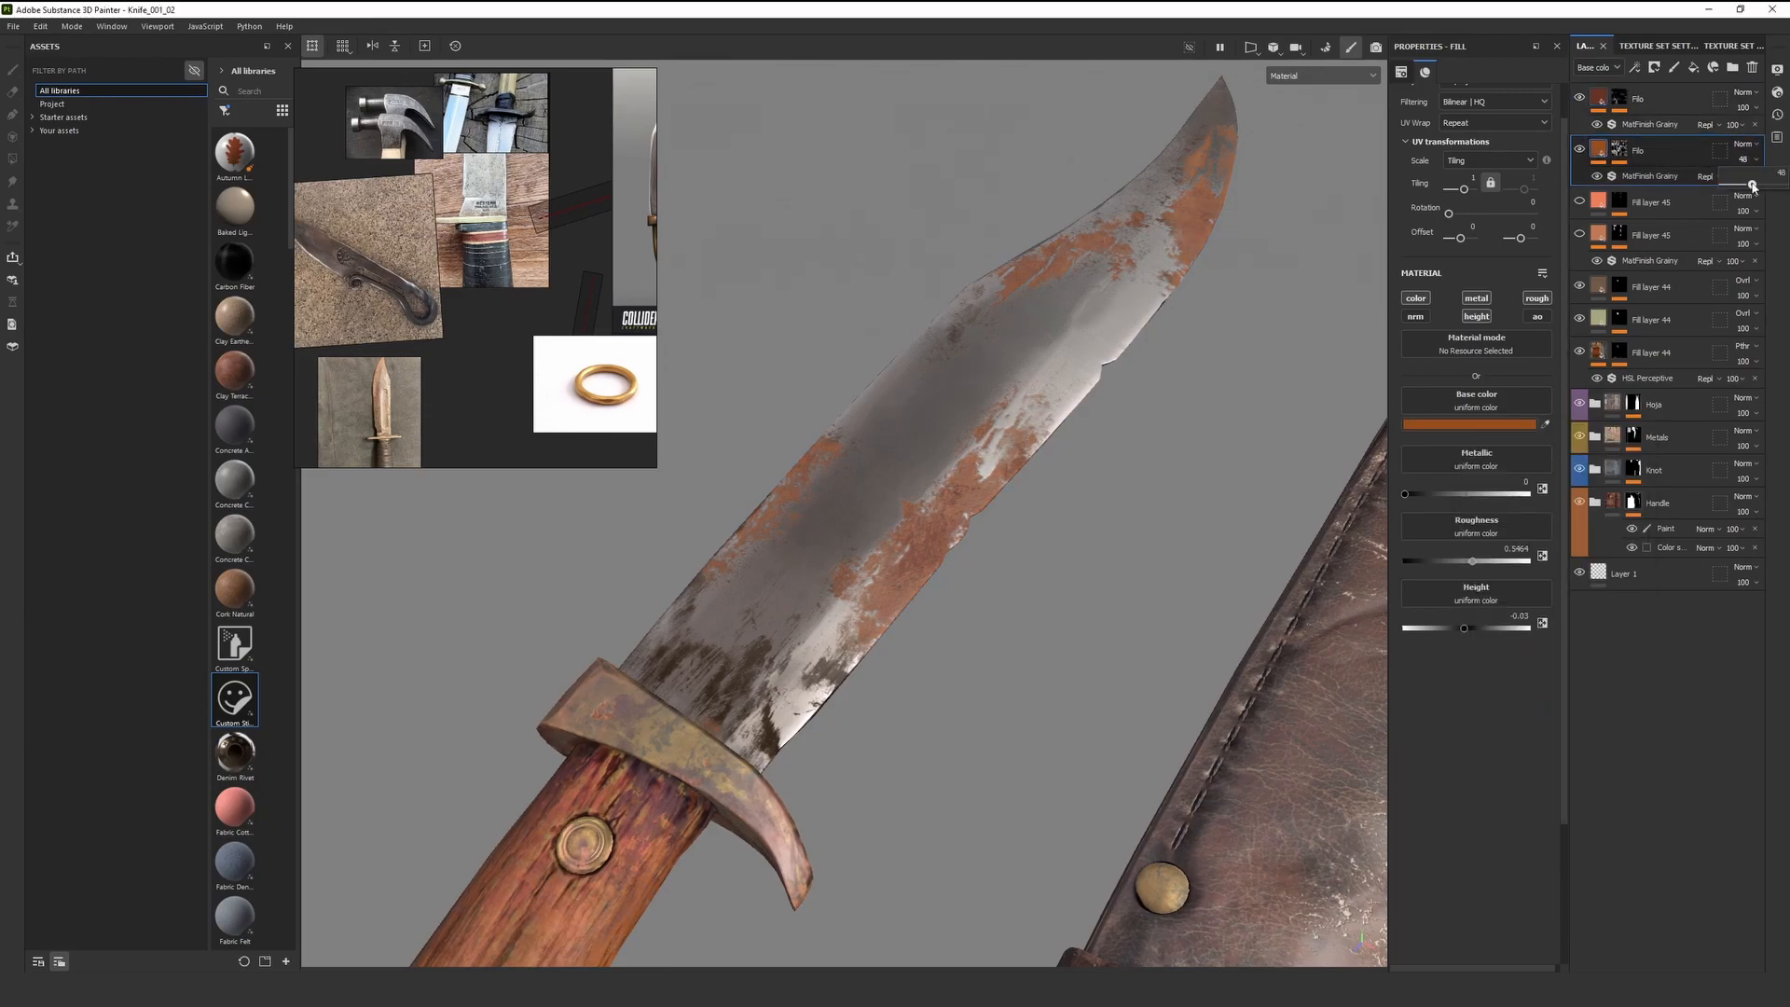
Inspect the blade from several angles and lightings while toggling both rust layers to compare their contribution
alt+right_drag(857, 643, 508, 685)
alt+drag(508, 685, 541, 503)
alt+right_drag(540, 503, 177, 424)
alt+drag(643, 541, 703, 540)
alt+right_drag(703, 540, 811, 559)
alt+drag(811, 560, 692, 590)
shift+right_drag(692, 590, 1100, 550)
click(1579, 98)
click(1579, 149)
alt+drag(801, 596, 792, 557)
shift+right_drag(792, 557, 793, 623)
click(1579, 98)
click(1579, 149)
alt+drag(865, 424, 746, 538)
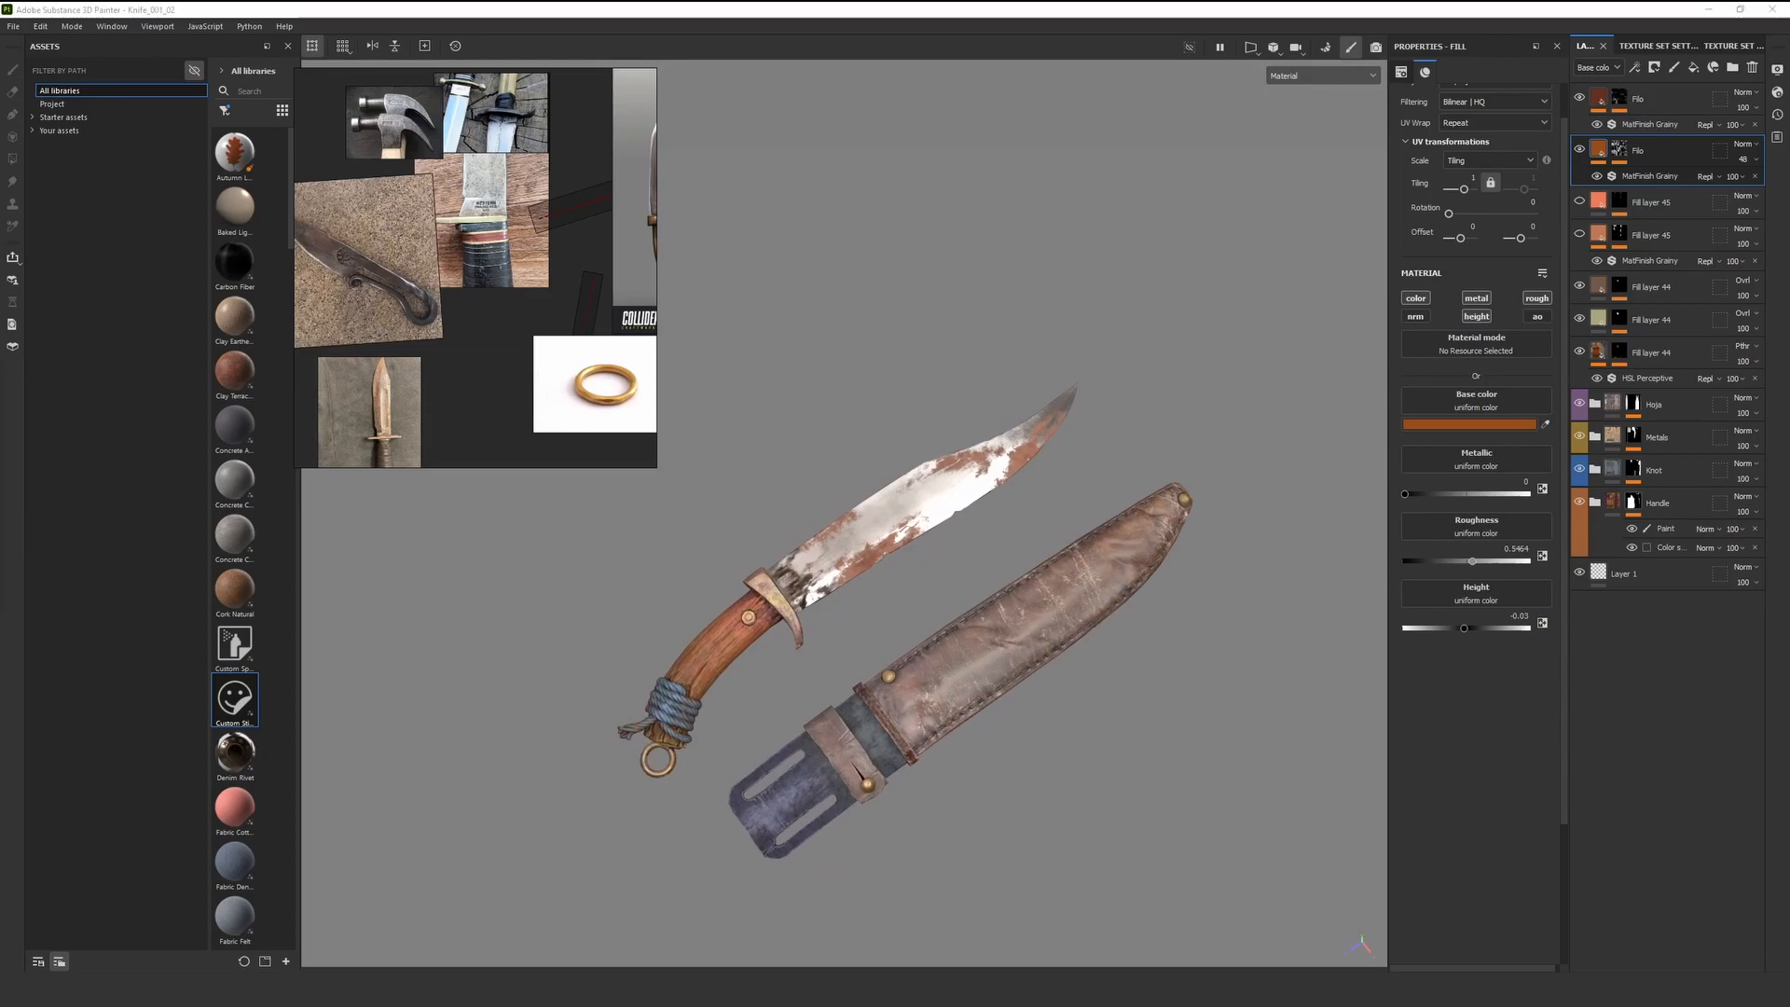
Cycle the viewport through the Base color channel to the Roughness channel for the knife and sheath
click(921, 268)
key(c)
scroll(901, 308, down, 2)
scroll(923, 324, up, 3)
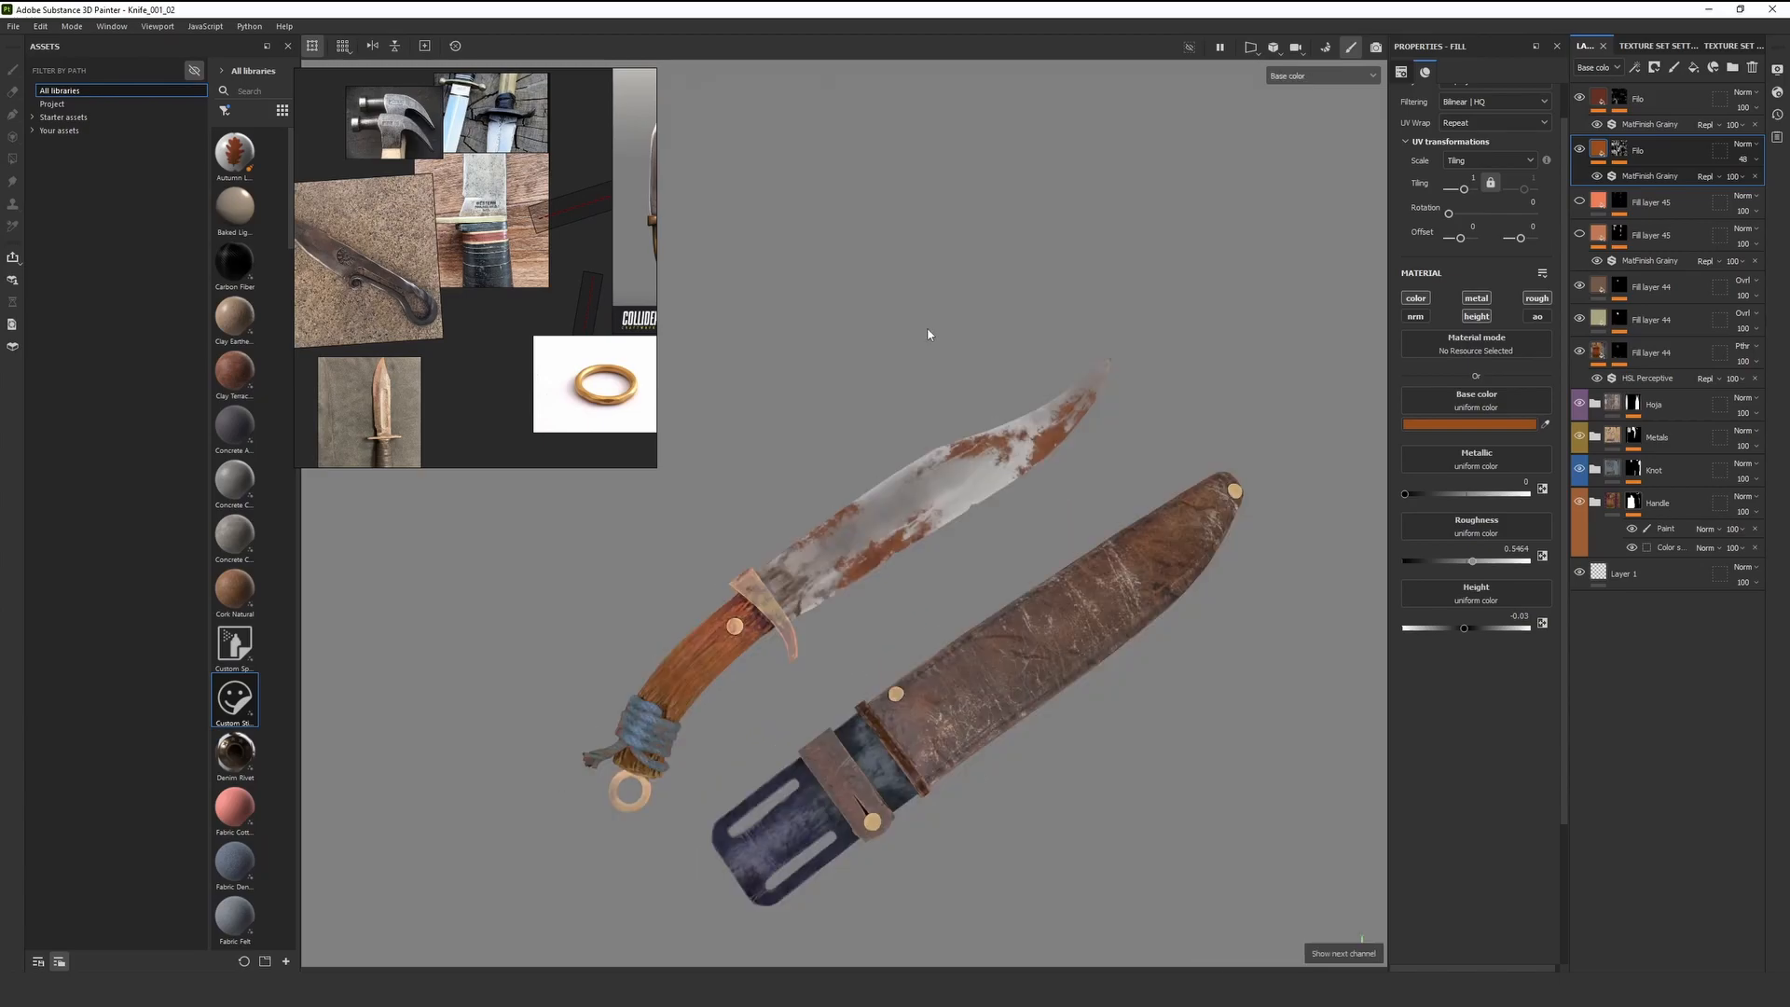
key(c)
key(c)
alt+drag(919, 336, 935, 643)
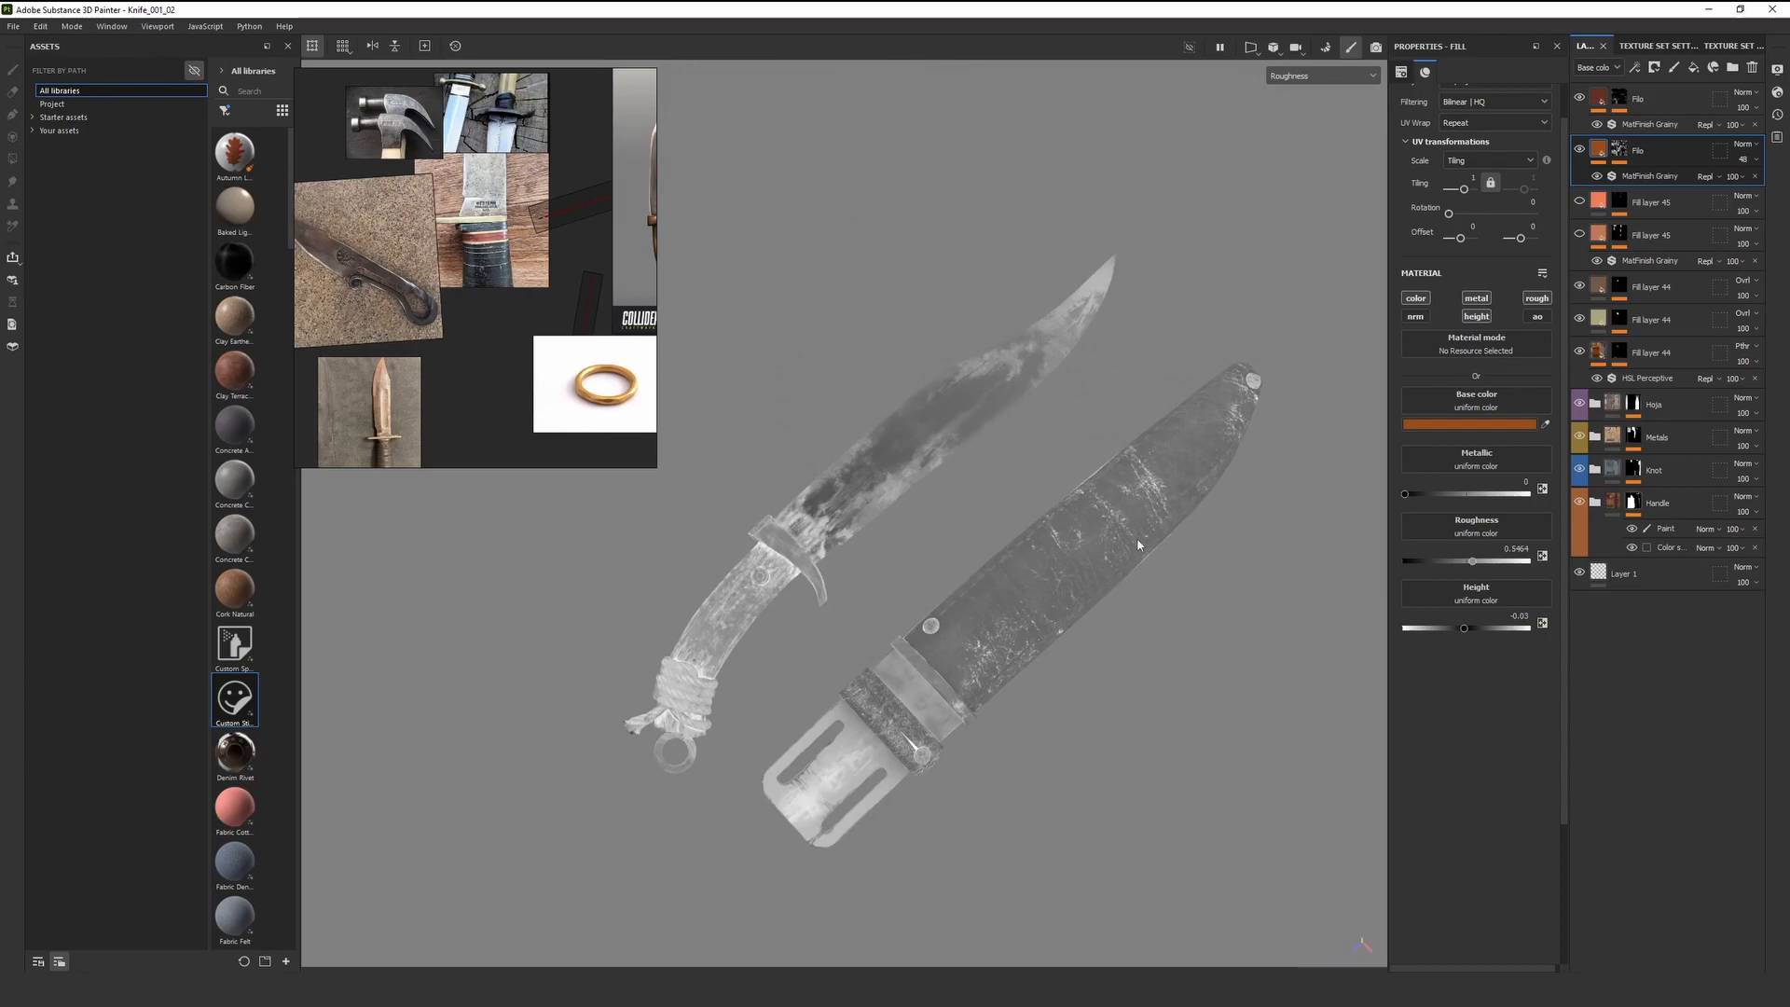
Examine the roughness variation across the blade, handle and sheath, close up and as a whole
scroll(1145, 550, up, 2)
alt+middle_drag(955, 644, 1158, 545)
scroll(885, 522, up, 4)
alt+drag(857, 579, 671, 512)
scroll(858, 463, down, 5)
scroll(779, 525, down, 2)
alt+middle_drag(815, 494, 833, 554)
alt+drag(833, 555, 810, 536)
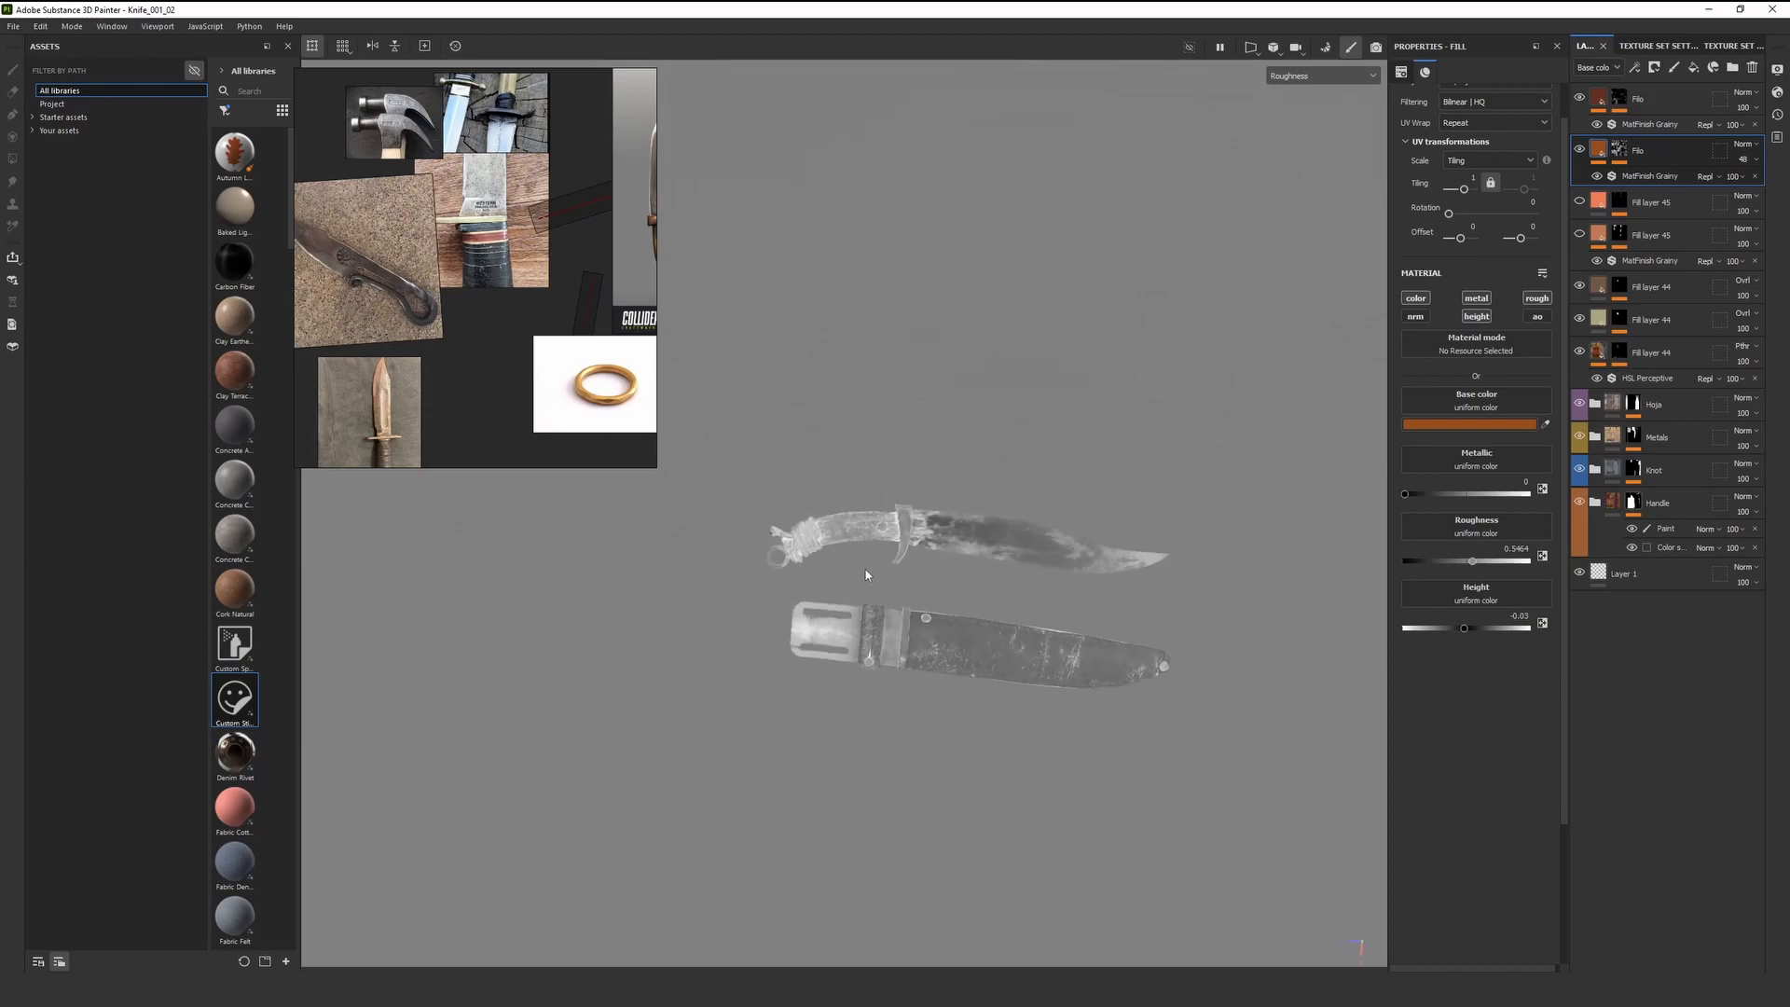
Capture the area around the knife and sheath, mark the handle with an arrow, and discard the capture
key(Print)
drag(714, 442, 1289, 793)
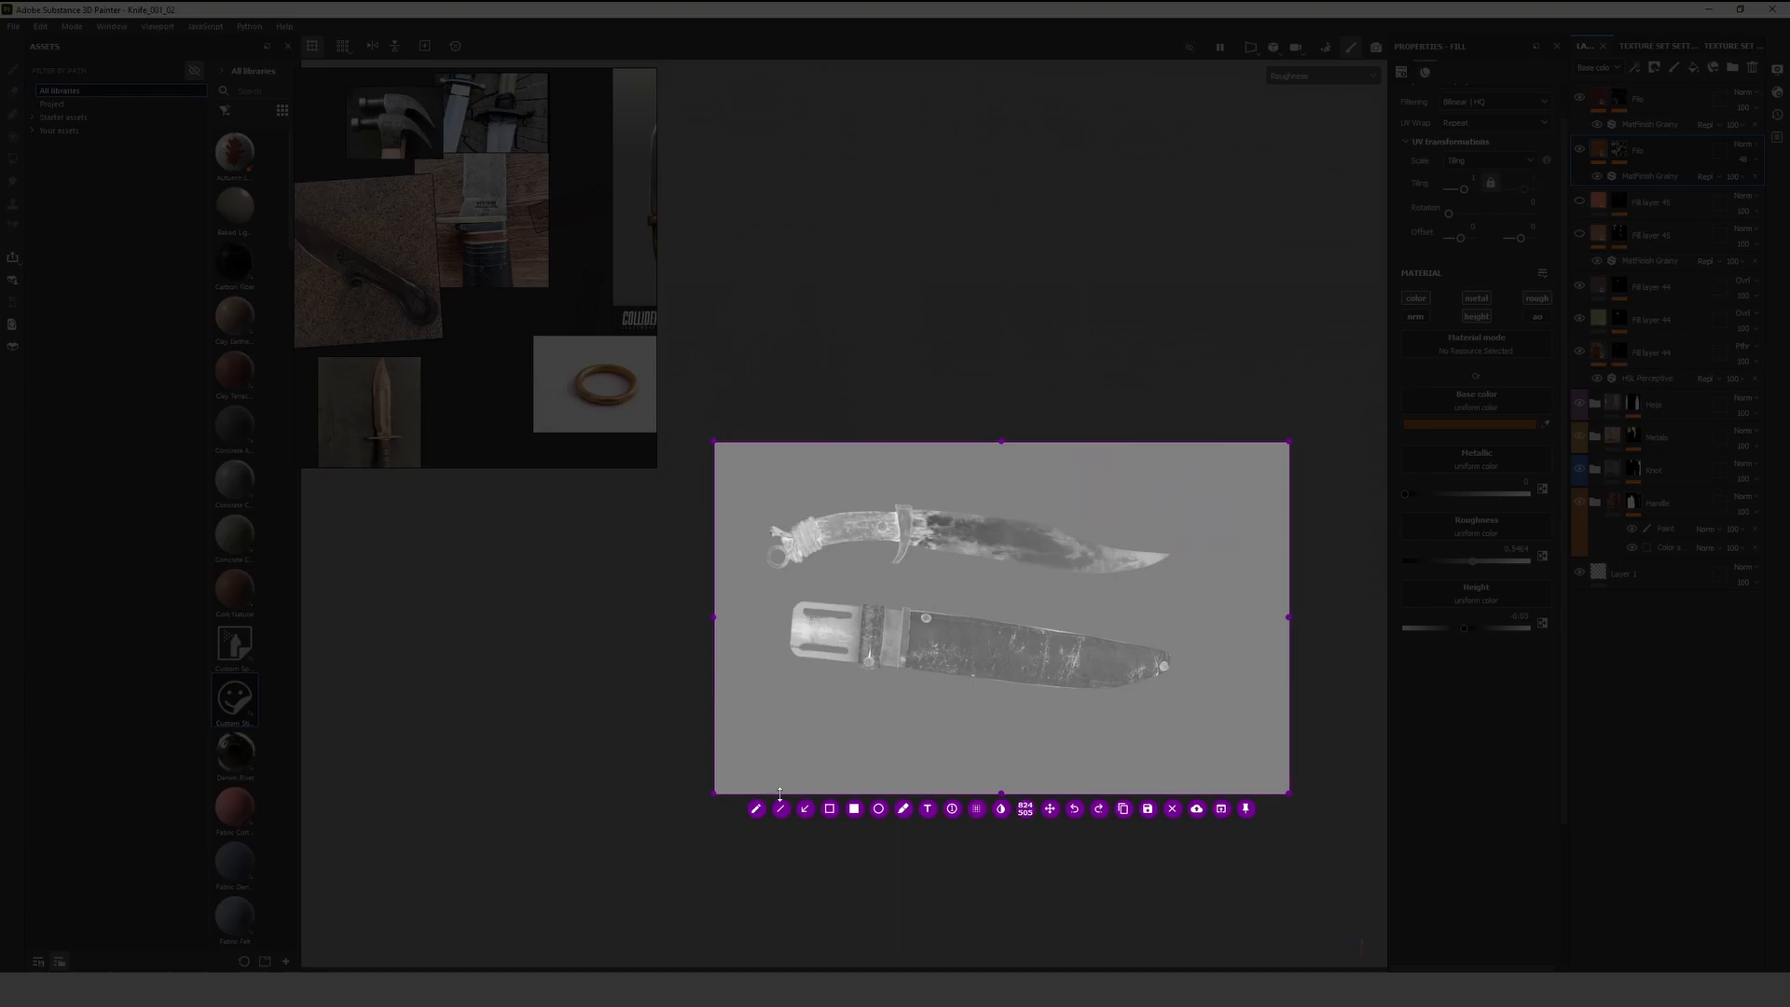
click(805, 809)
drag(860, 579, 859, 508)
click(1171, 808)
Compare how the knife and sheath roughness reads at far, medium and close viewing distances
scroll(770, 589, down, 3)
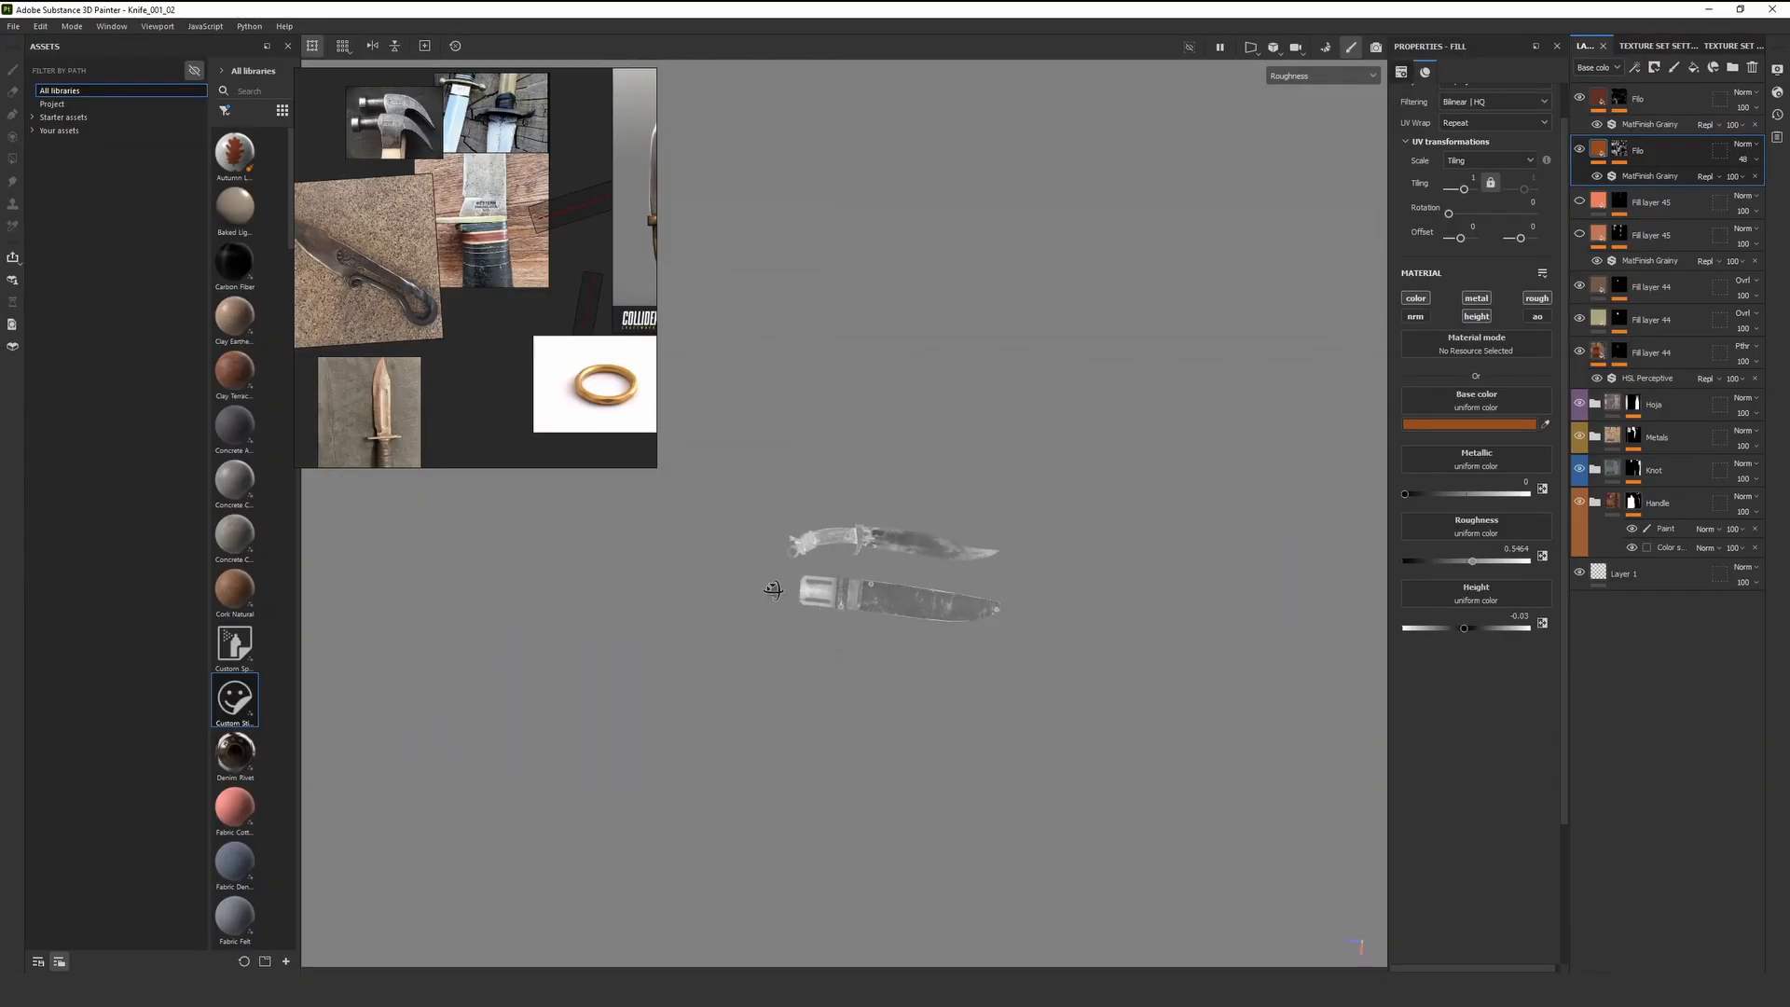
middle_drag(882, 596, 994, 630)
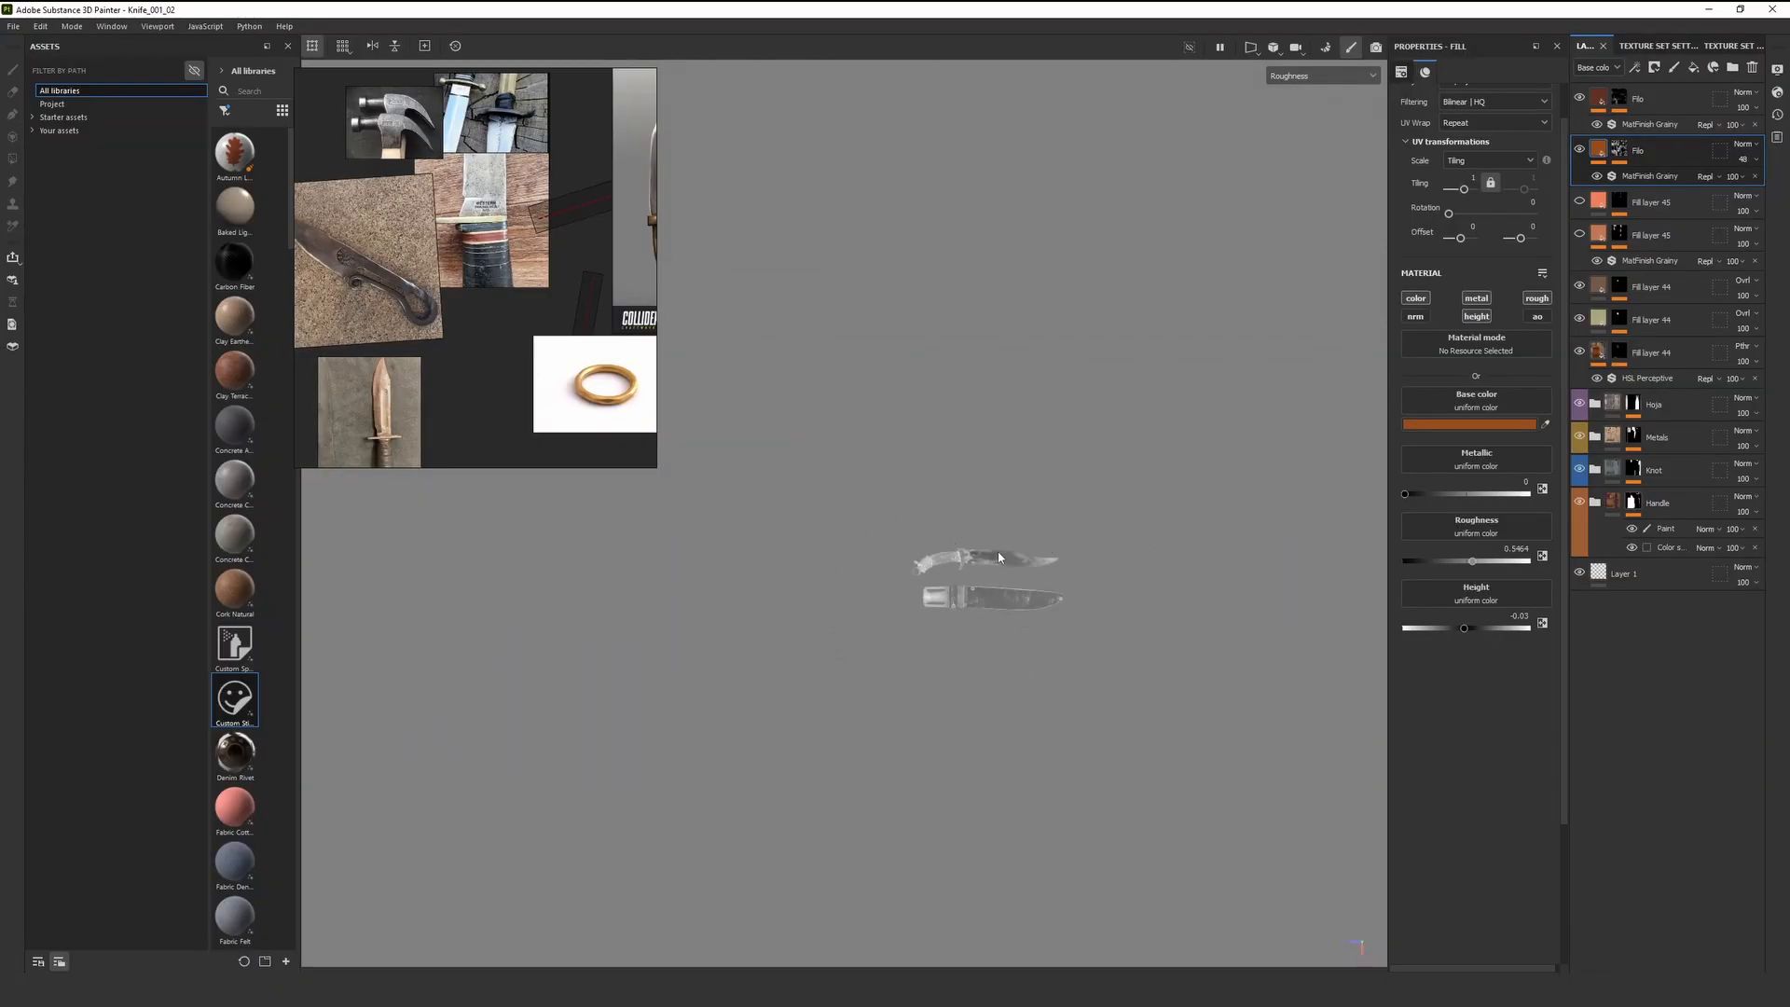
scroll(889, 562, up, 1)
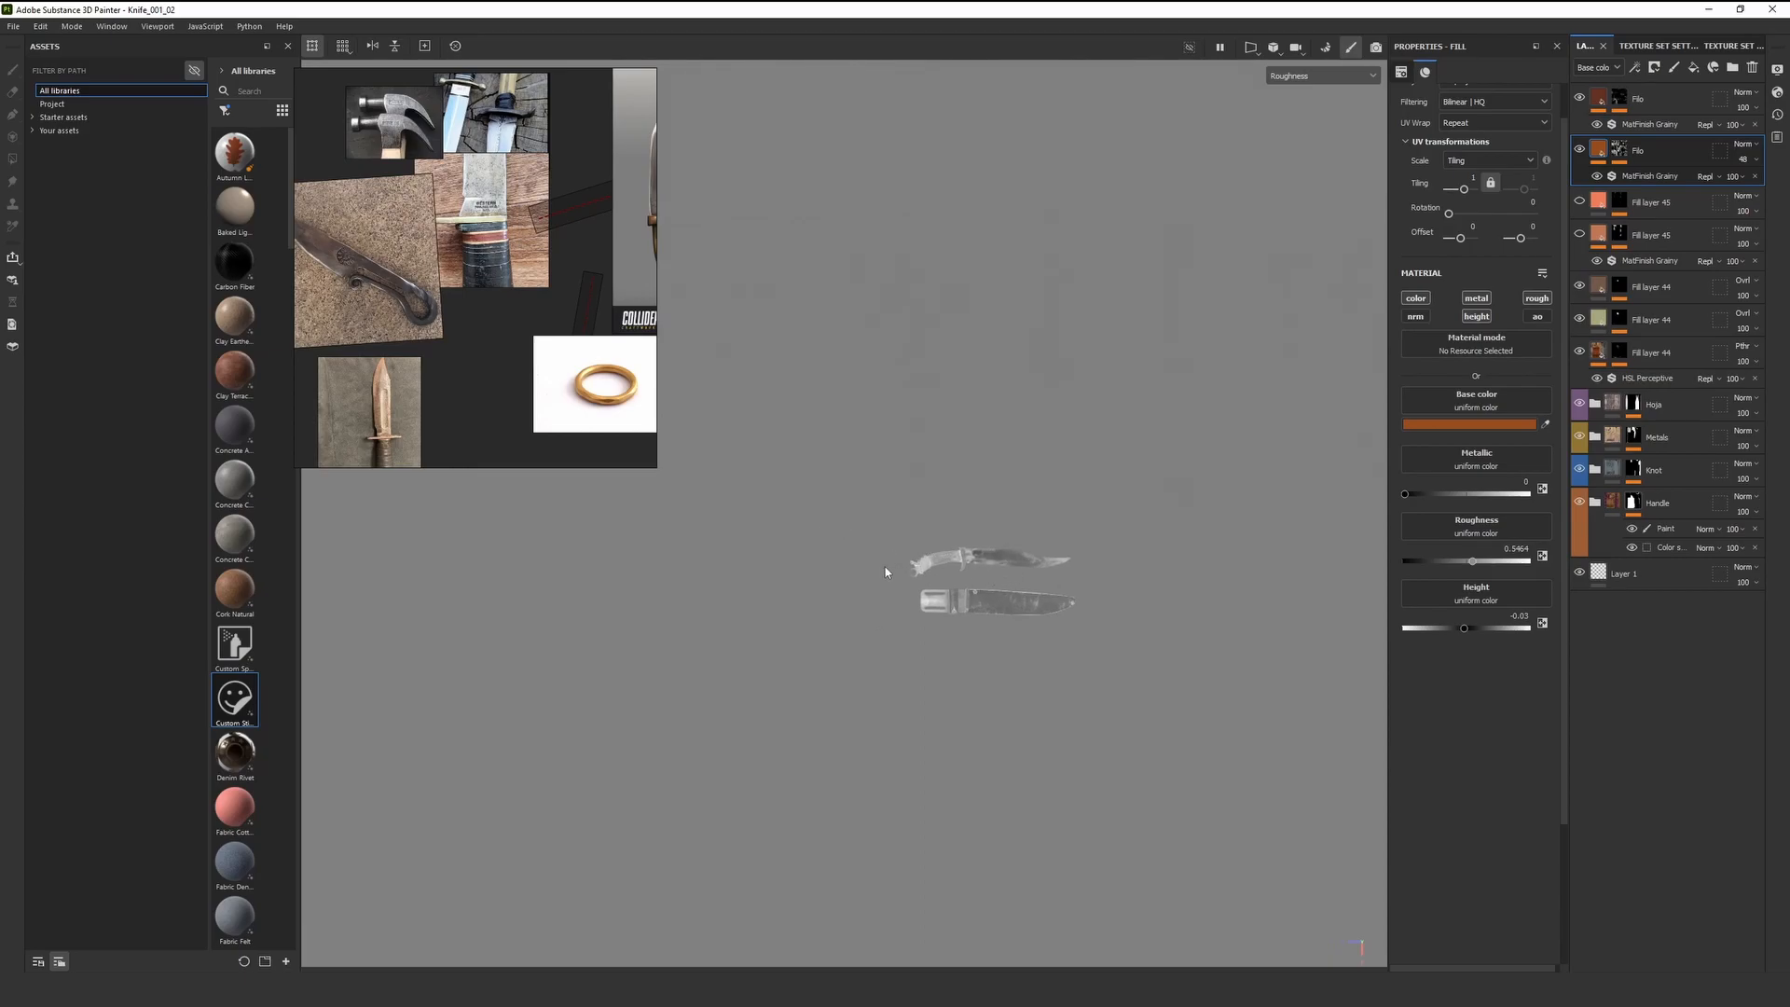
scroll(895, 587, down, 3)
scroll(876, 571, up, 4)
scroll(923, 588, up, 2)
alt+drag(1040, 611, 827, 529)
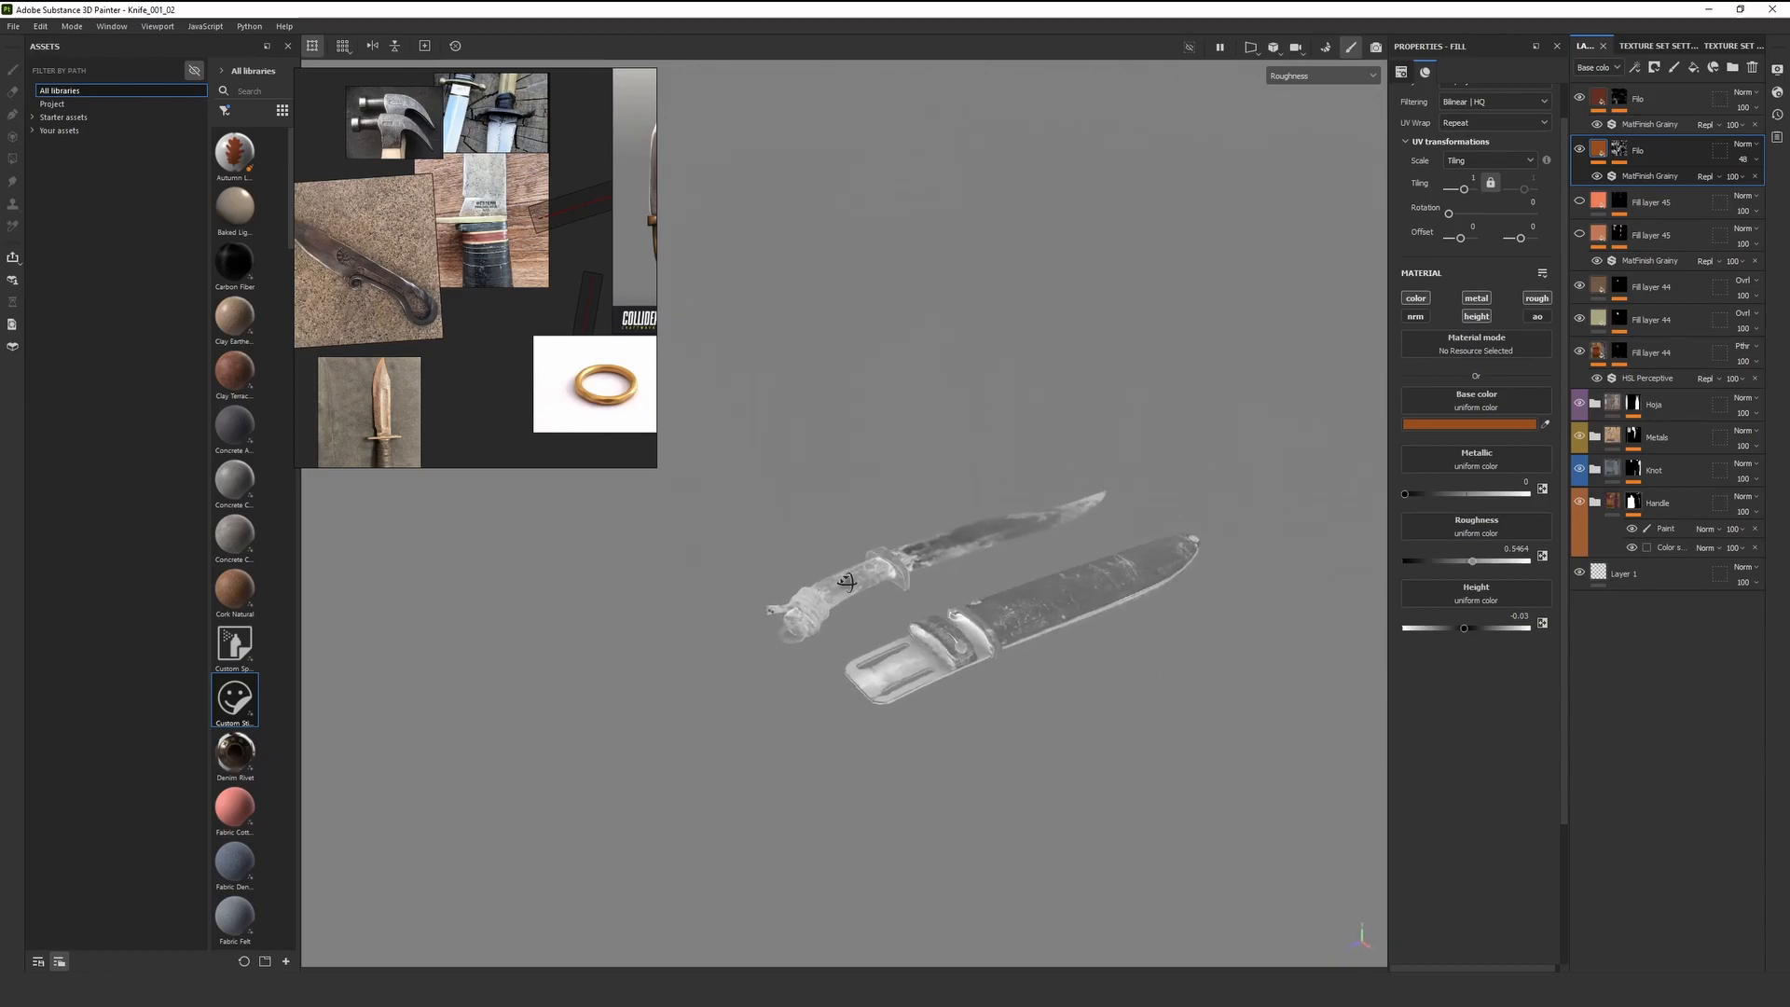
scroll(864, 524, up, 4)
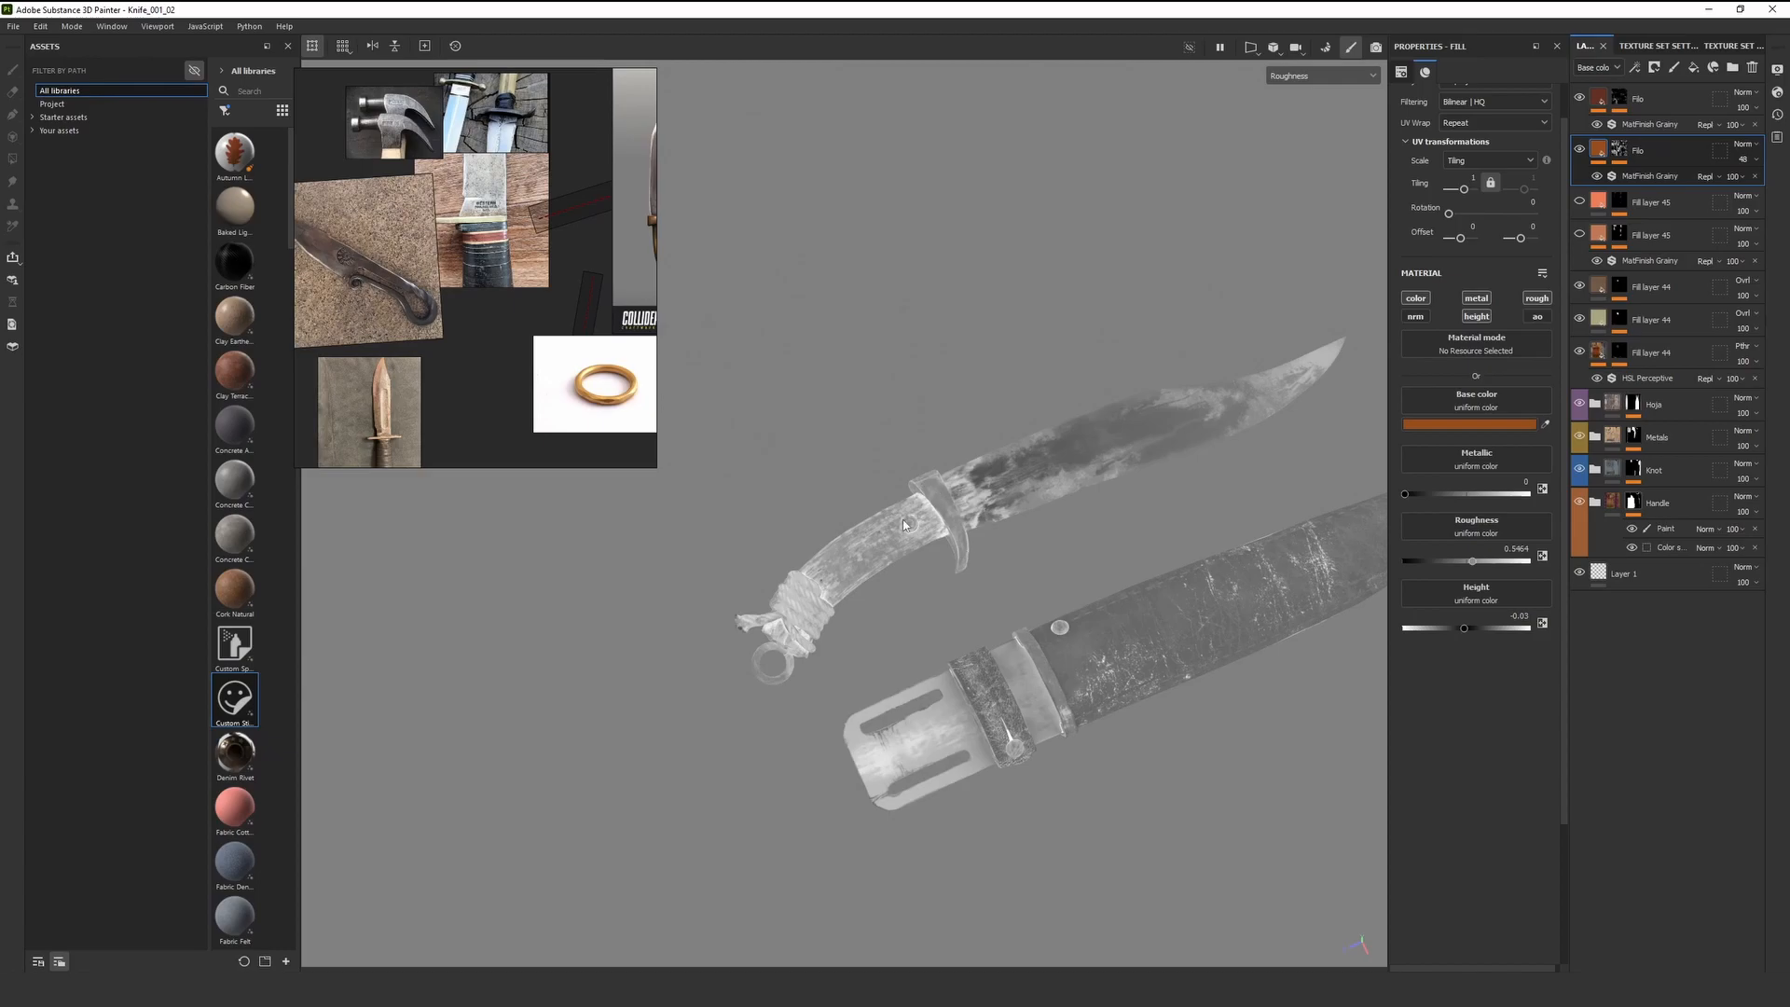
scroll(774, 610, up, 1)
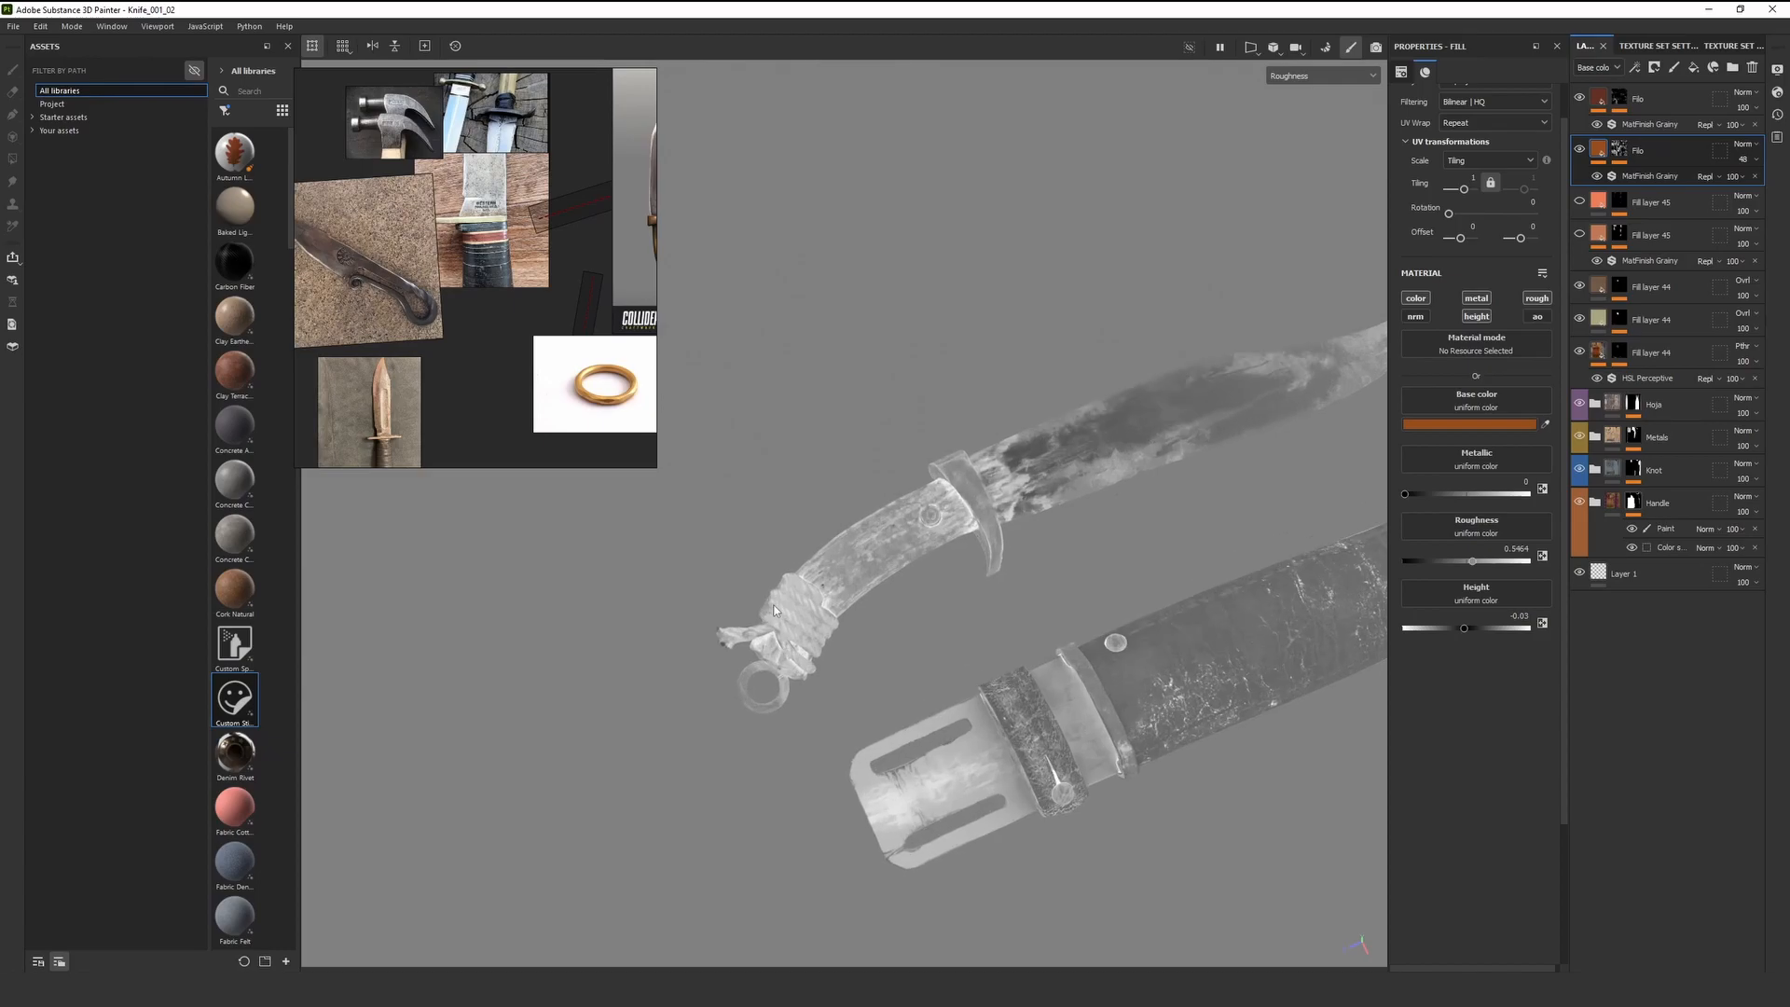
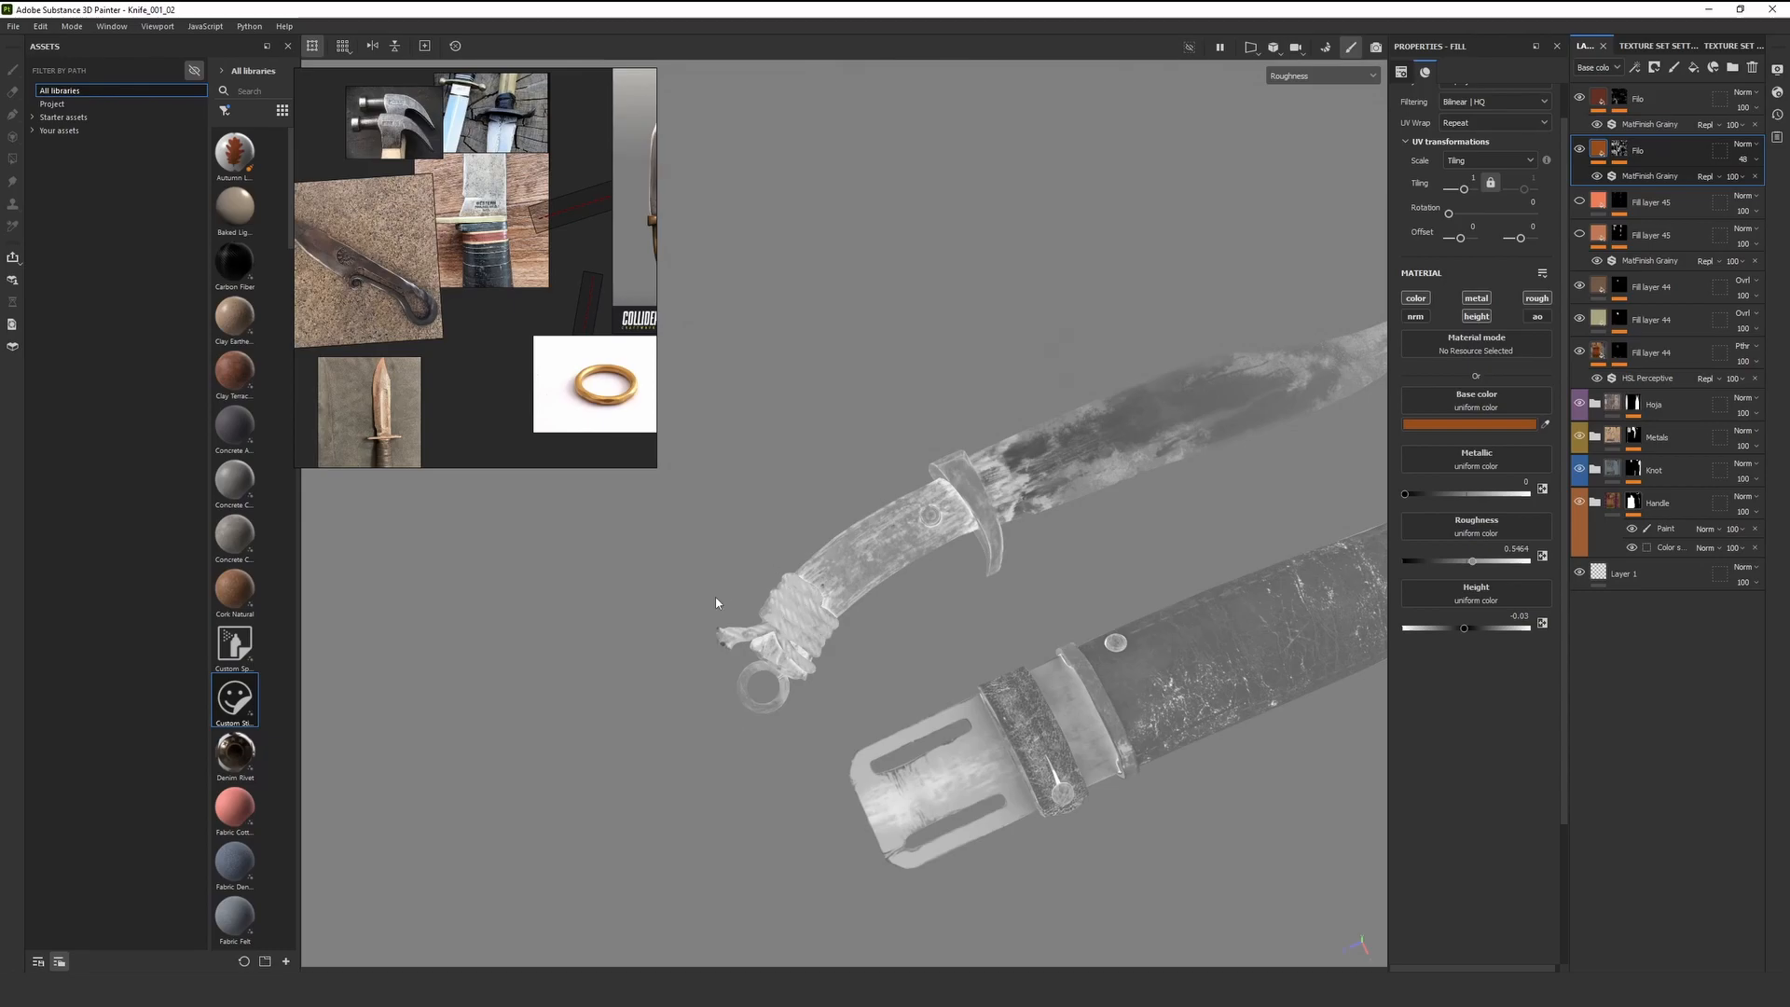
alt+drag(715, 597, 806, 550)
scroll(853, 580, up, 2)
Return to Material view and examine the wooden handle and rope under different angles and lighting rotations
key(m)
scroll(857, 586, down, 2)
alt+middle_drag(858, 586, 910, 596)
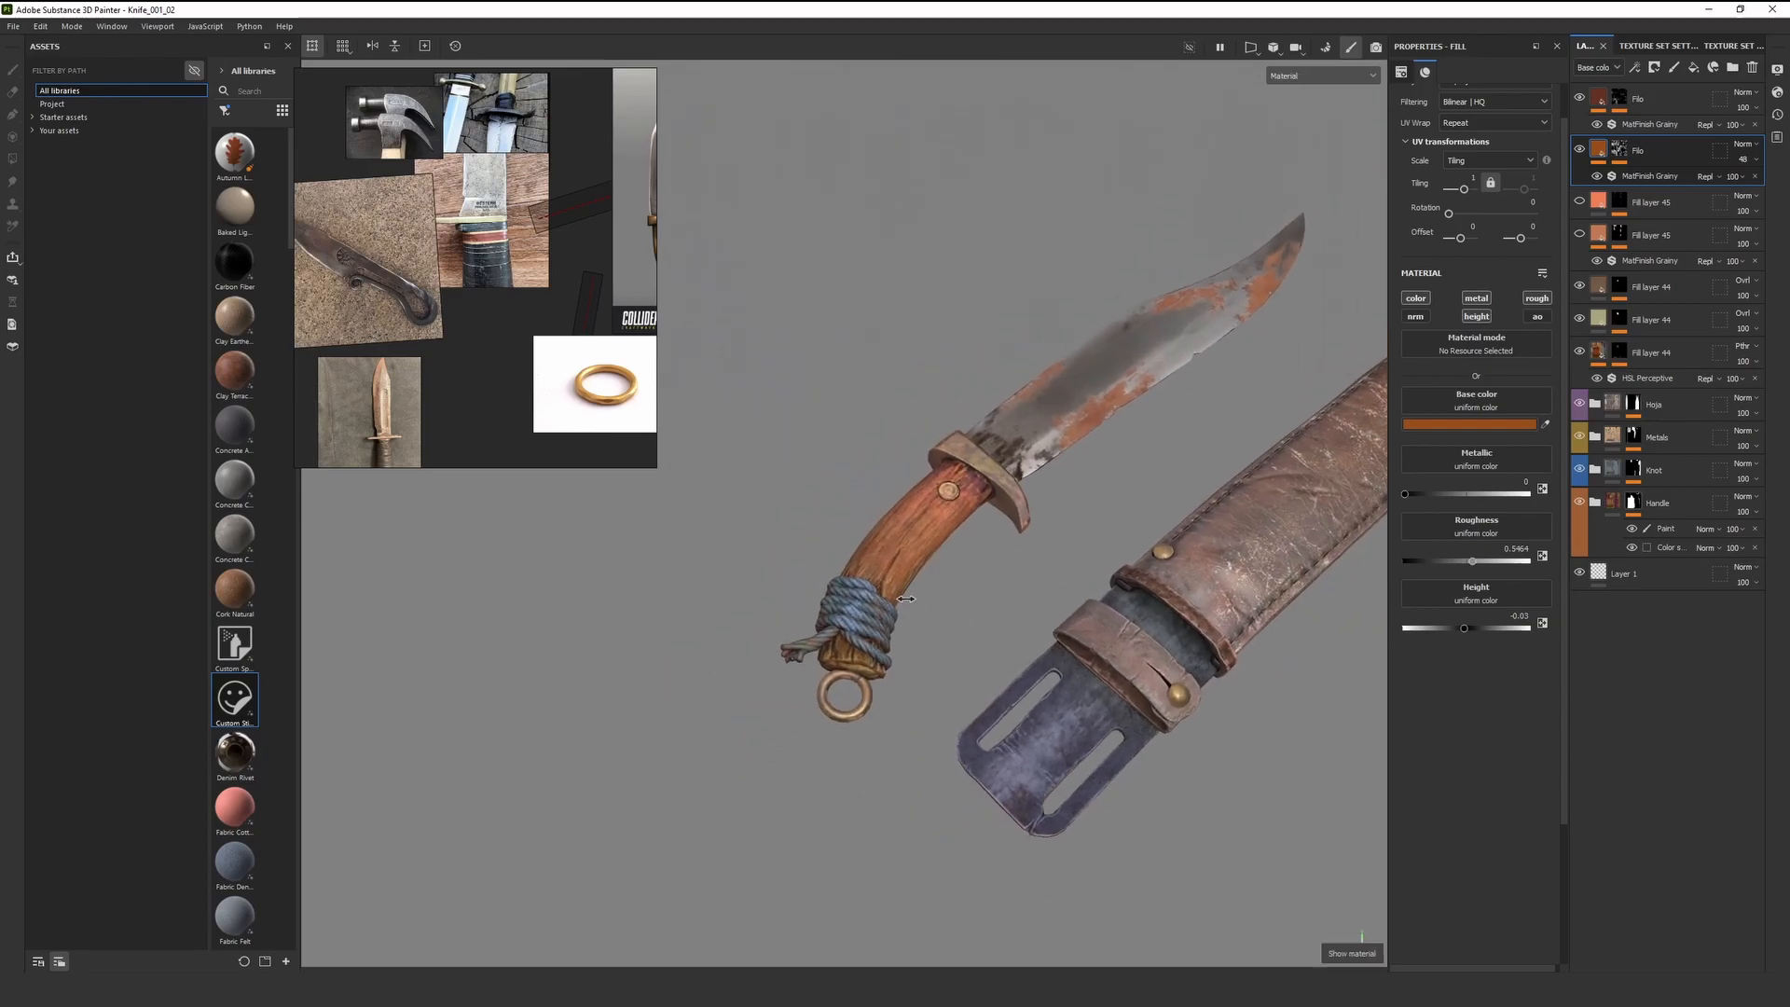
scroll(885, 567, up, 5)
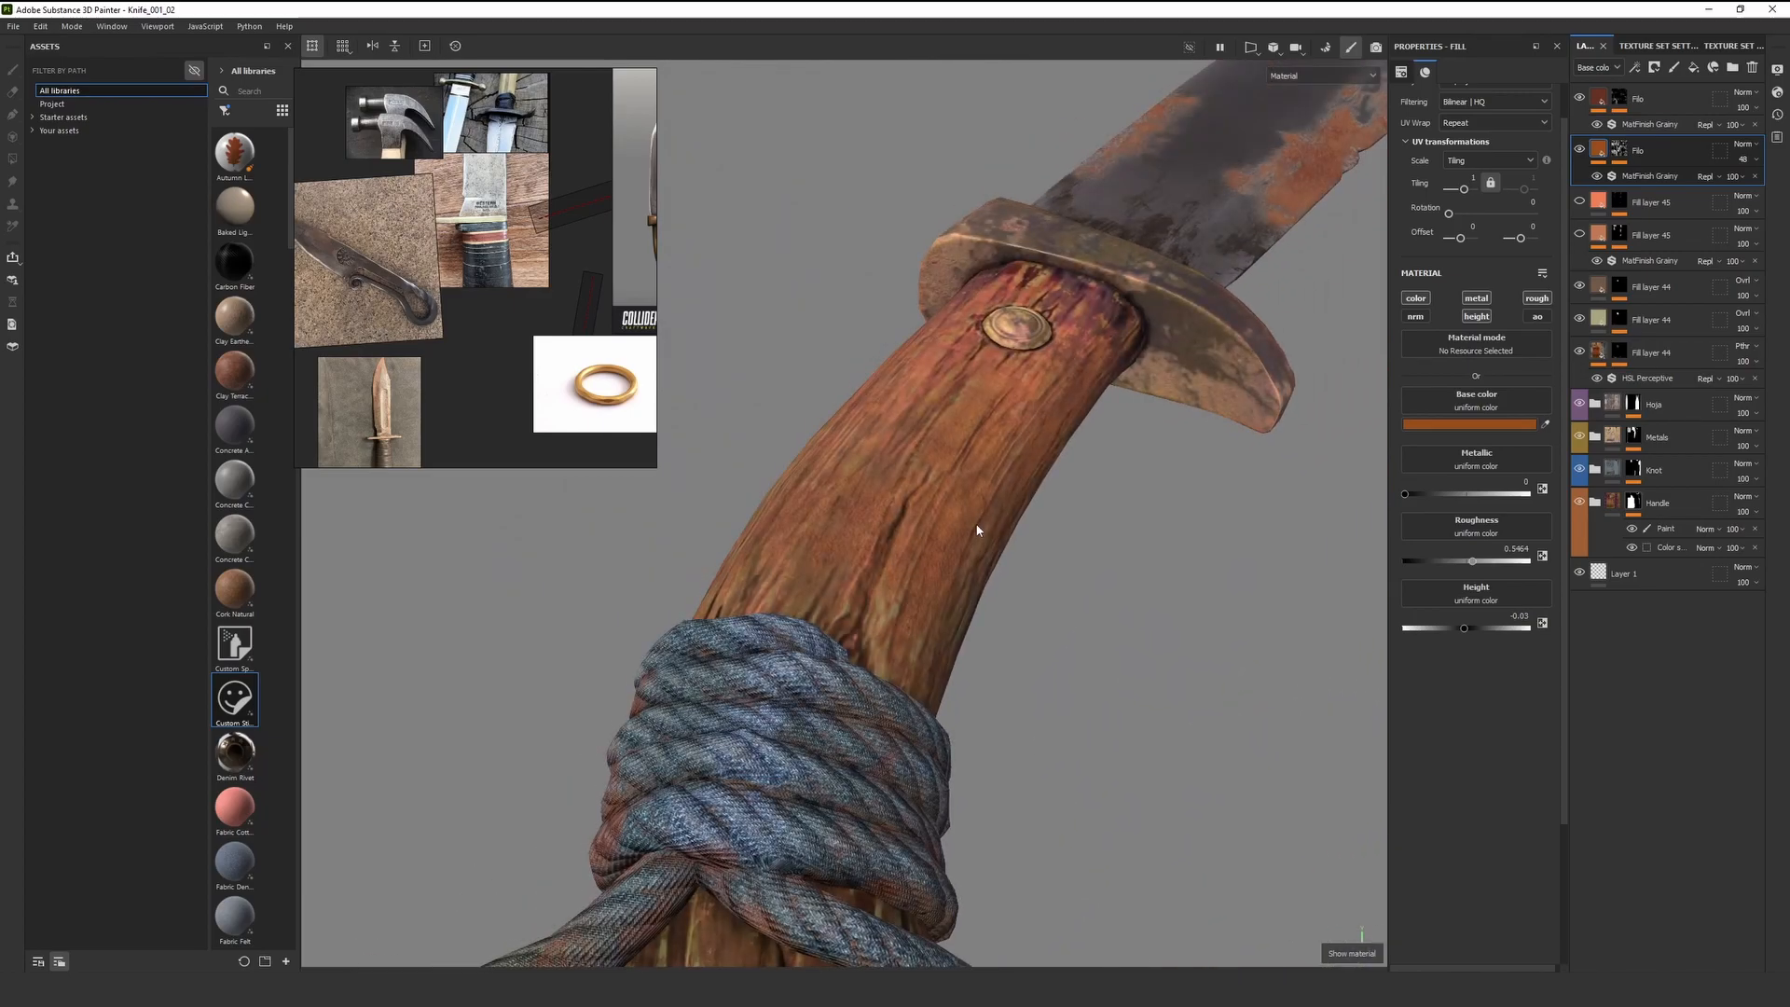
alt+drag(977, 531, 941, 587)
scroll(941, 587, up, 2)
shift+right_drag(988, 601, 922, 605)
alt+drag(922, 605, 878, 538)
shift+right_drag(877, 538, 844, 505)
shift+right_drag(707, 560, 714, 531)
alt+drag(714, 532, 956, 571)
shift+right_drag(956, 570, 934, 576)
Show the Roughness channel and inspect the handle's wood grain
key(c)
key(c)
key(c)
alt+drag(817, 550, 712, 531)
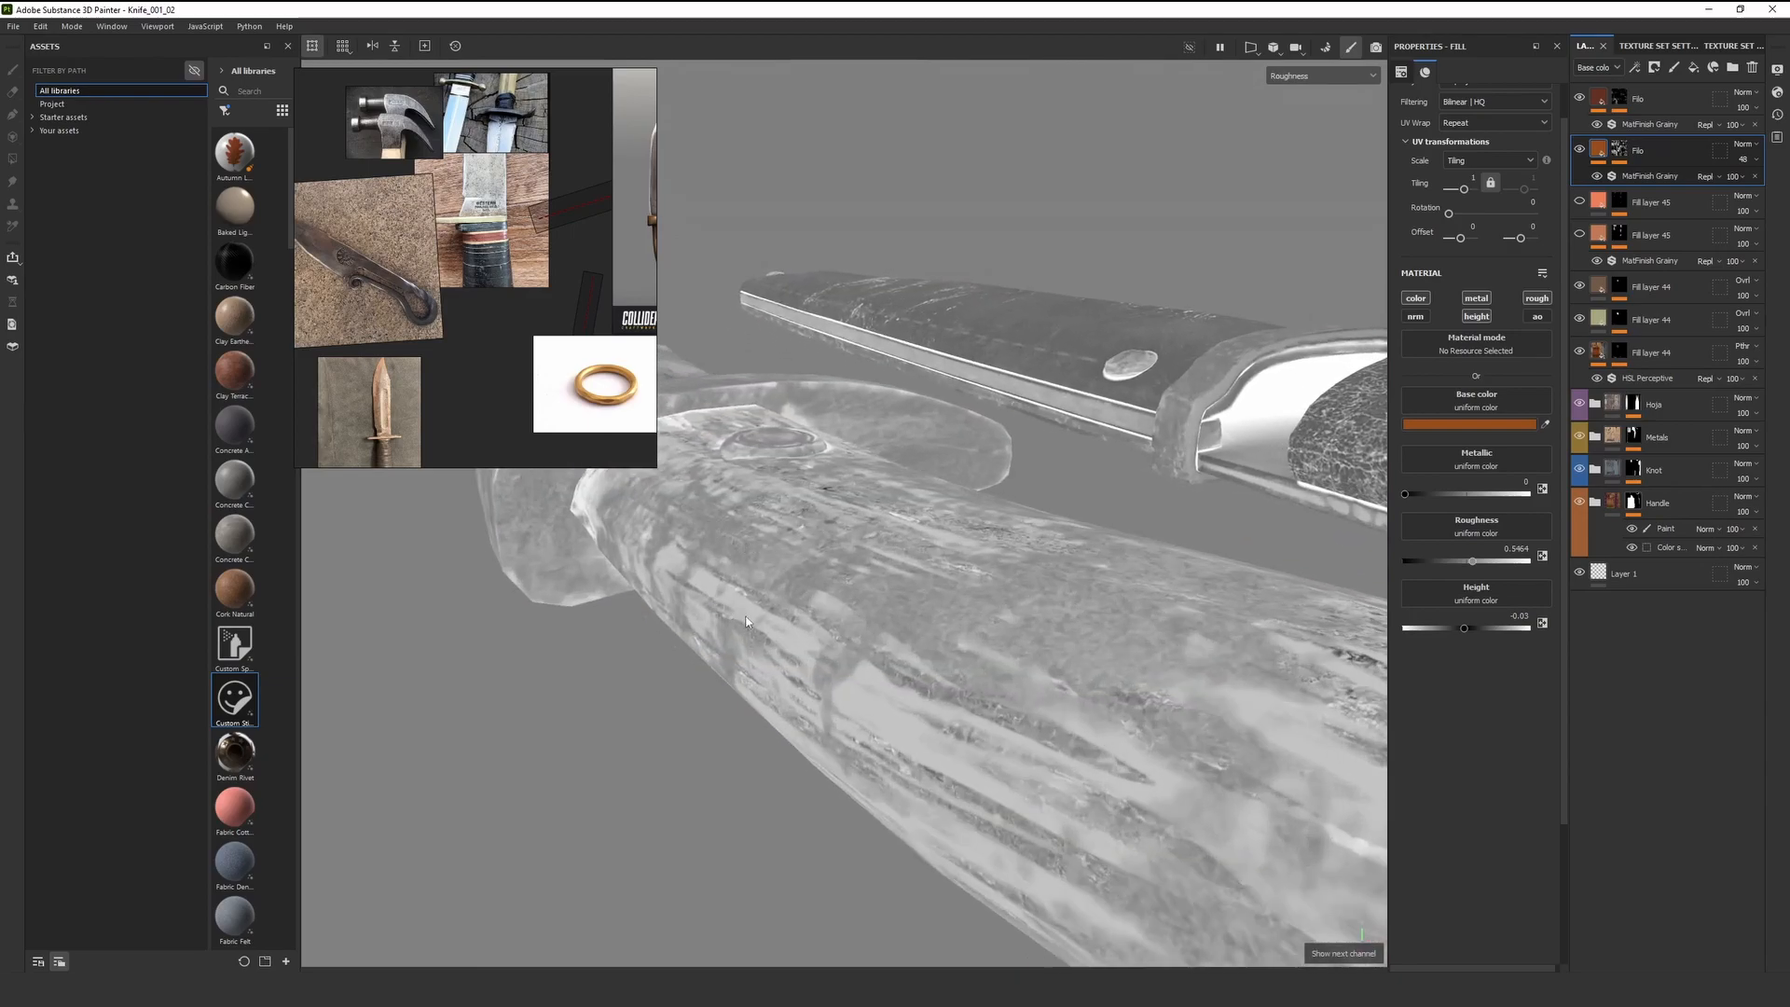
Restore Material view and rotate the lighting to examine the reflections on the handle's wood
key(m)
shift+right_drag(746, 622, 982, 613)
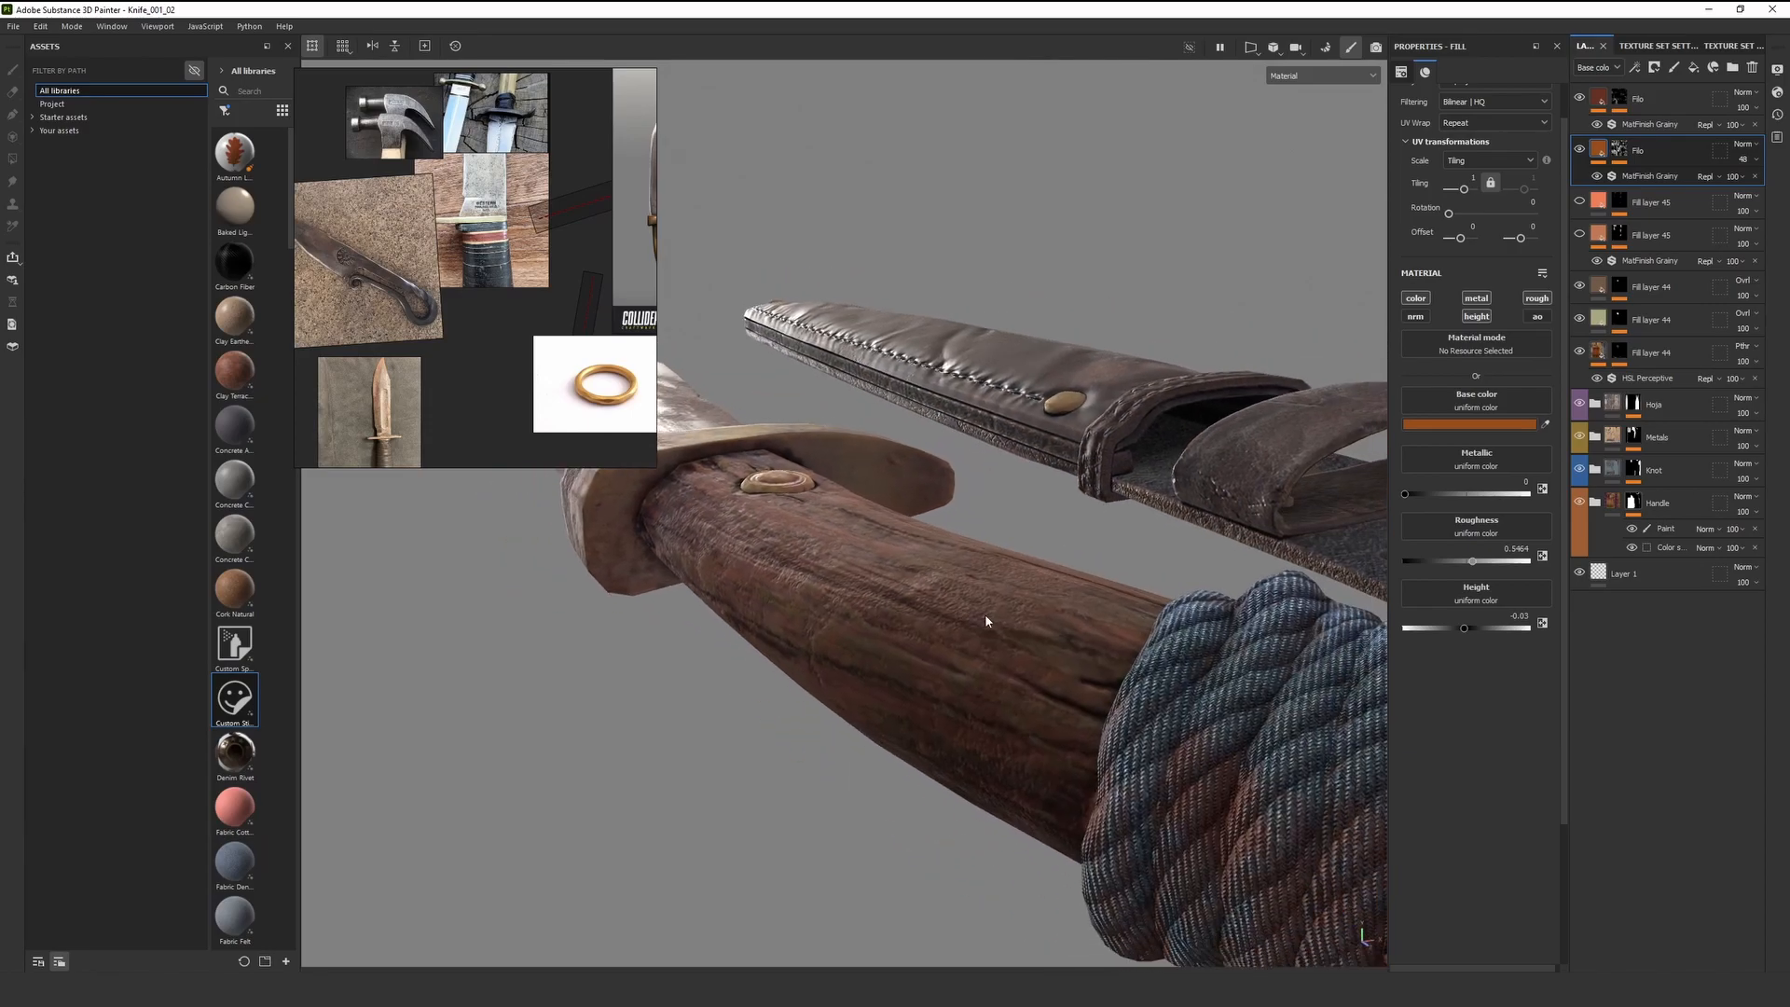
alt+drag(983, 613, 890, 643)
alt+right_drag(890, 643, 867, 673)
shift+right_drag(867, 673, 943, 669)
alt+drag(942, 669, 904, 639)
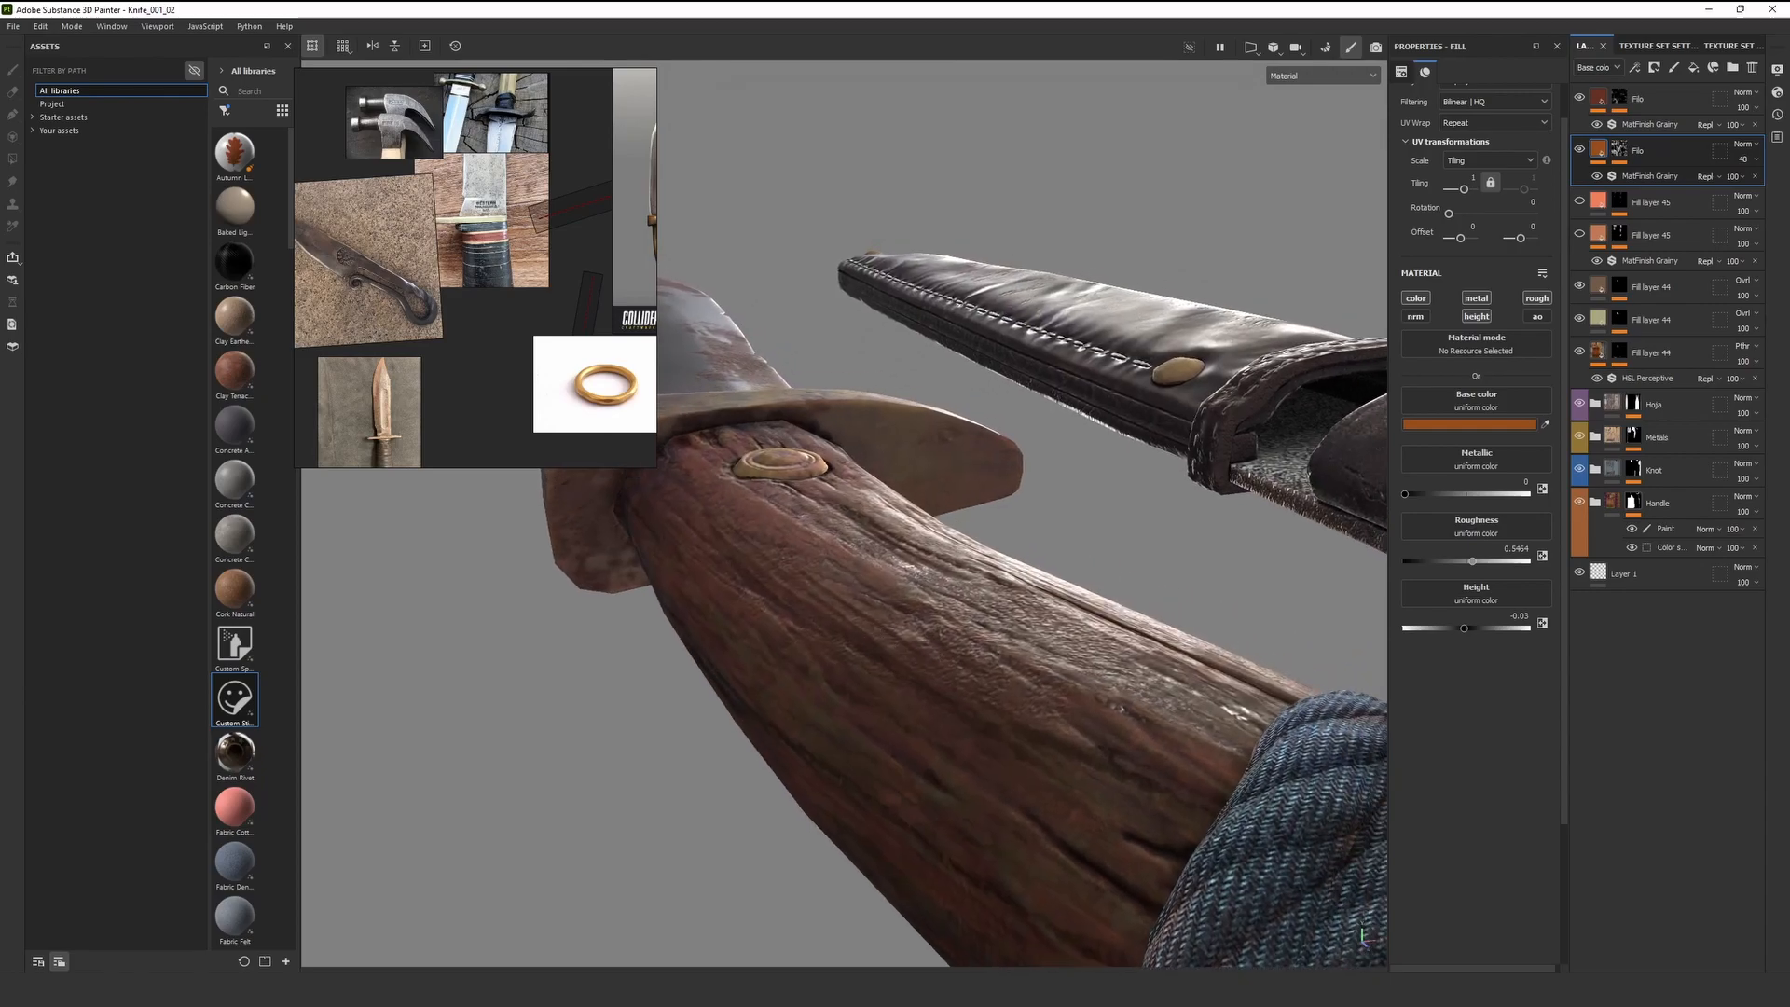
Examine the close-up wooden handle reference with the metal pin on the reference board
scroll(353, 261, down, 5)
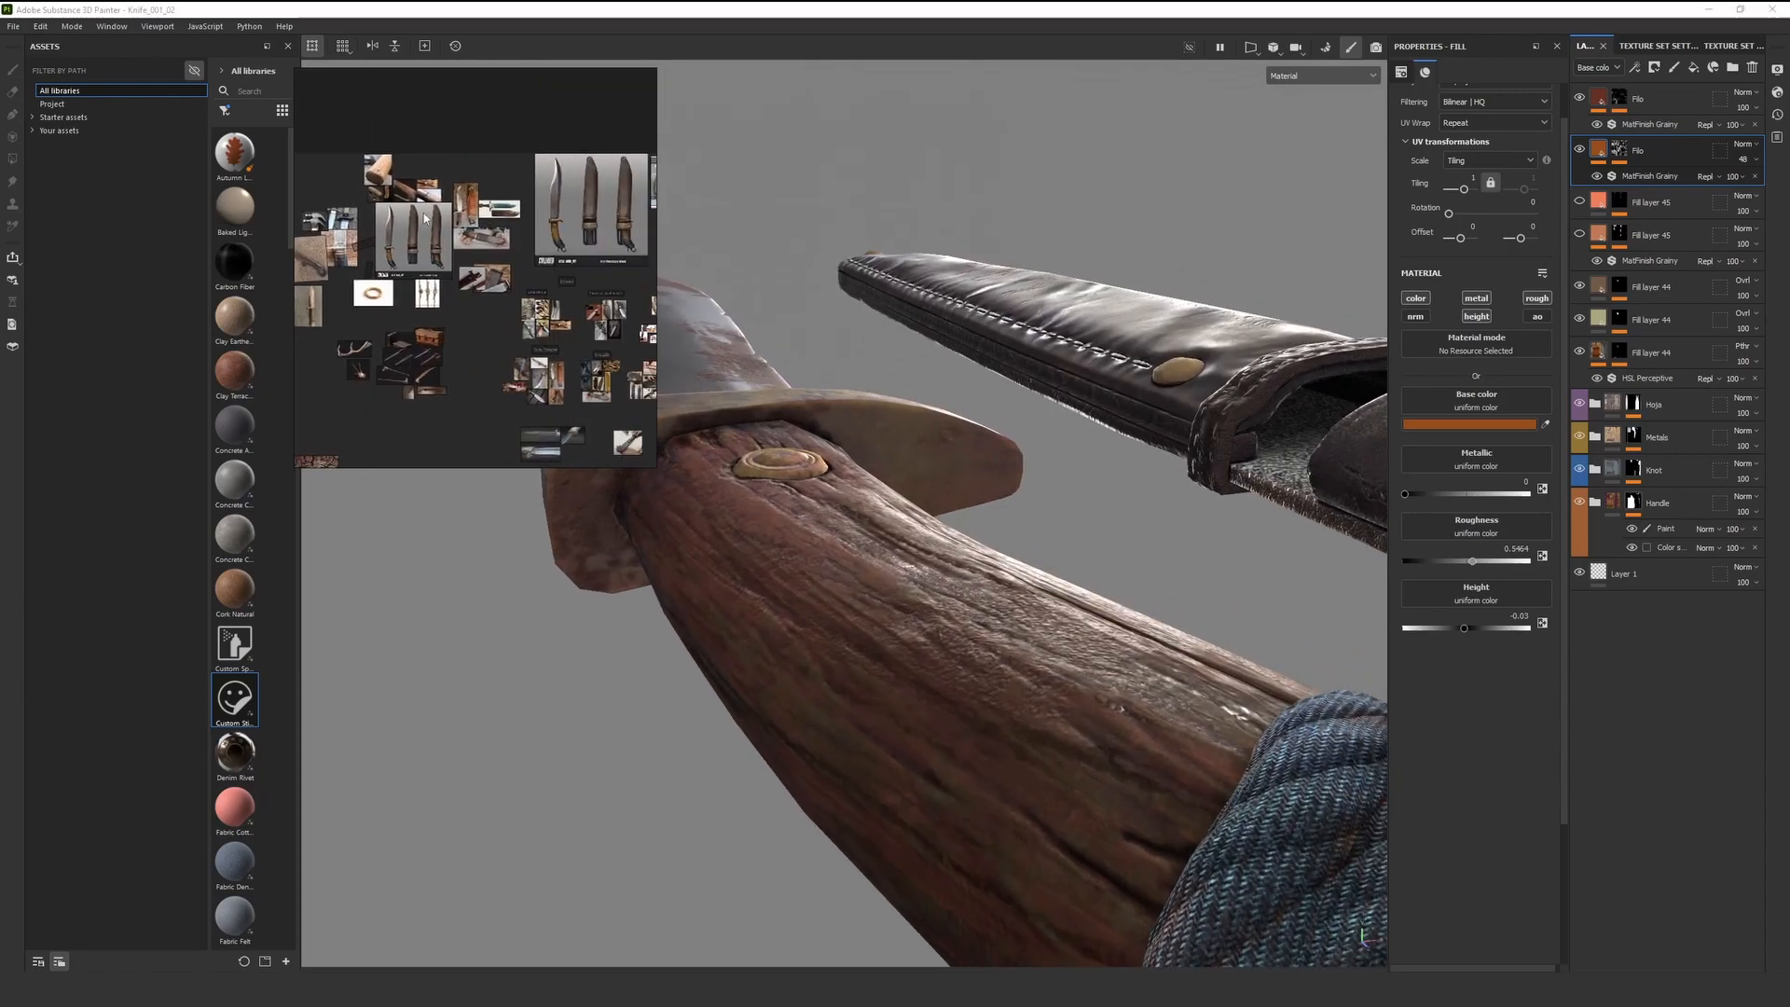
scroll(419, 197, up, 5)
scroll(356, 165, up, 6)
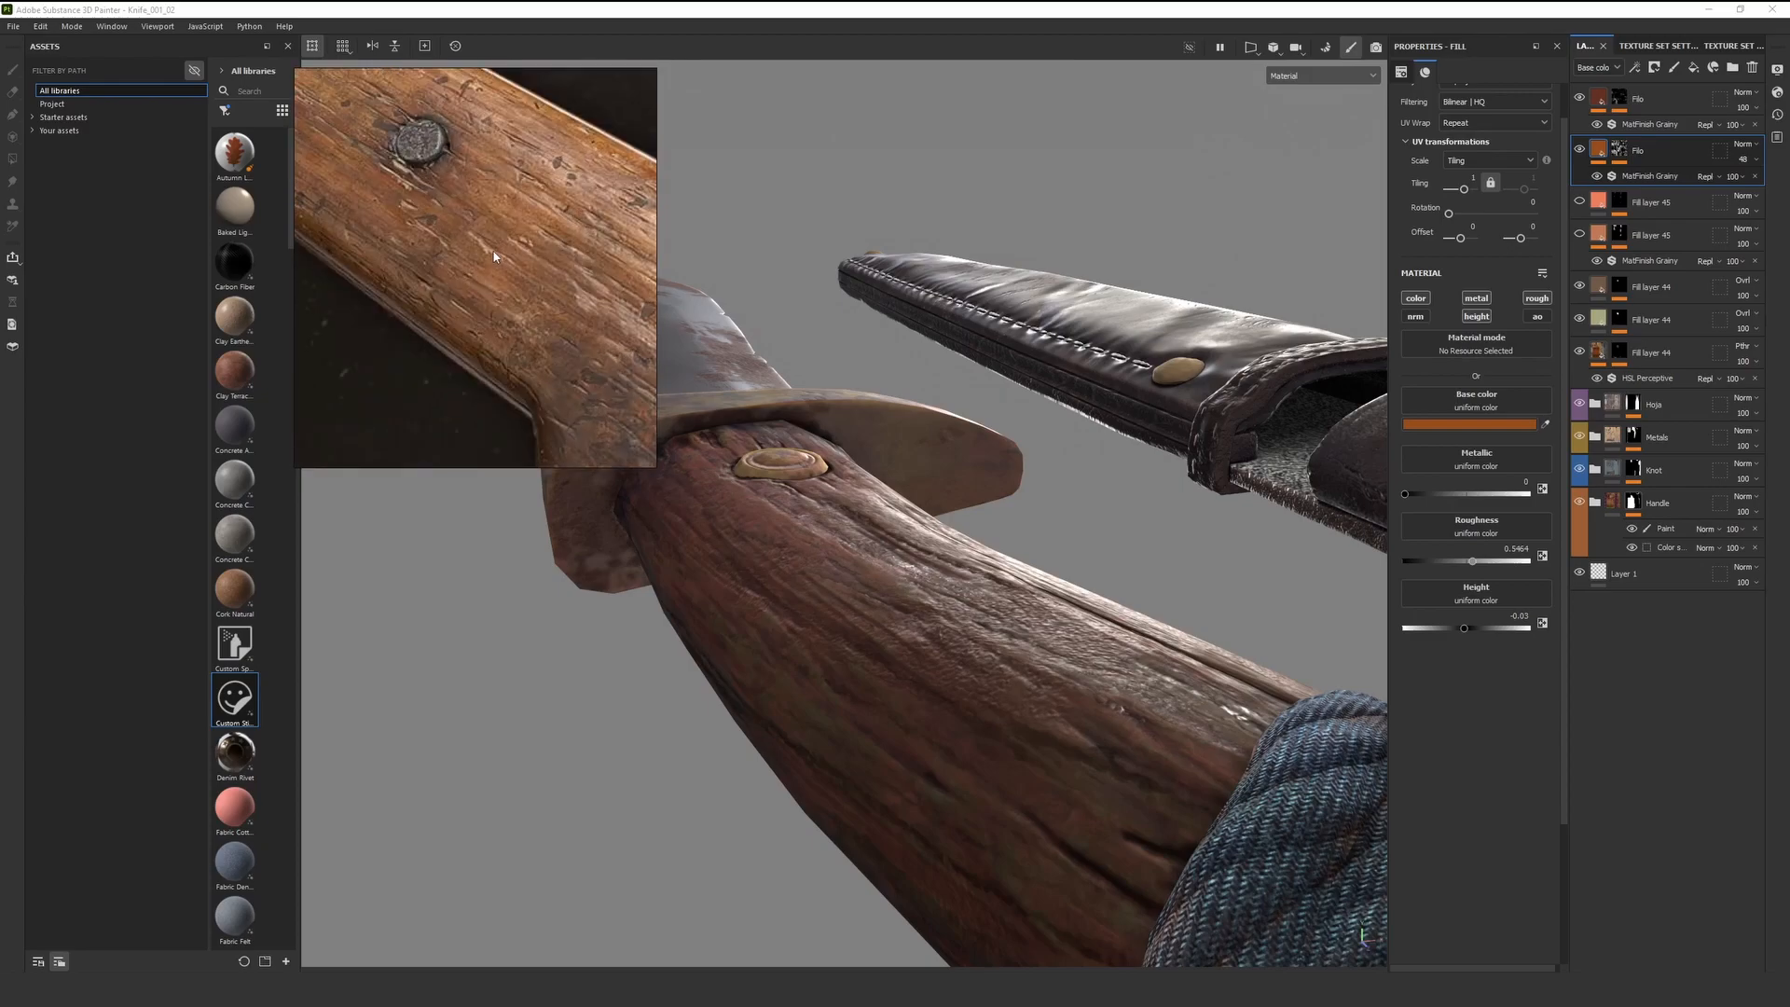
scroll(451, 269, up, 3)
middle_drag(429, 395, 389, 233)
scroll(540, 304, down, 3)
middle_drag(539, 304, 595, 424)
scroll(595, 421, up, 2)
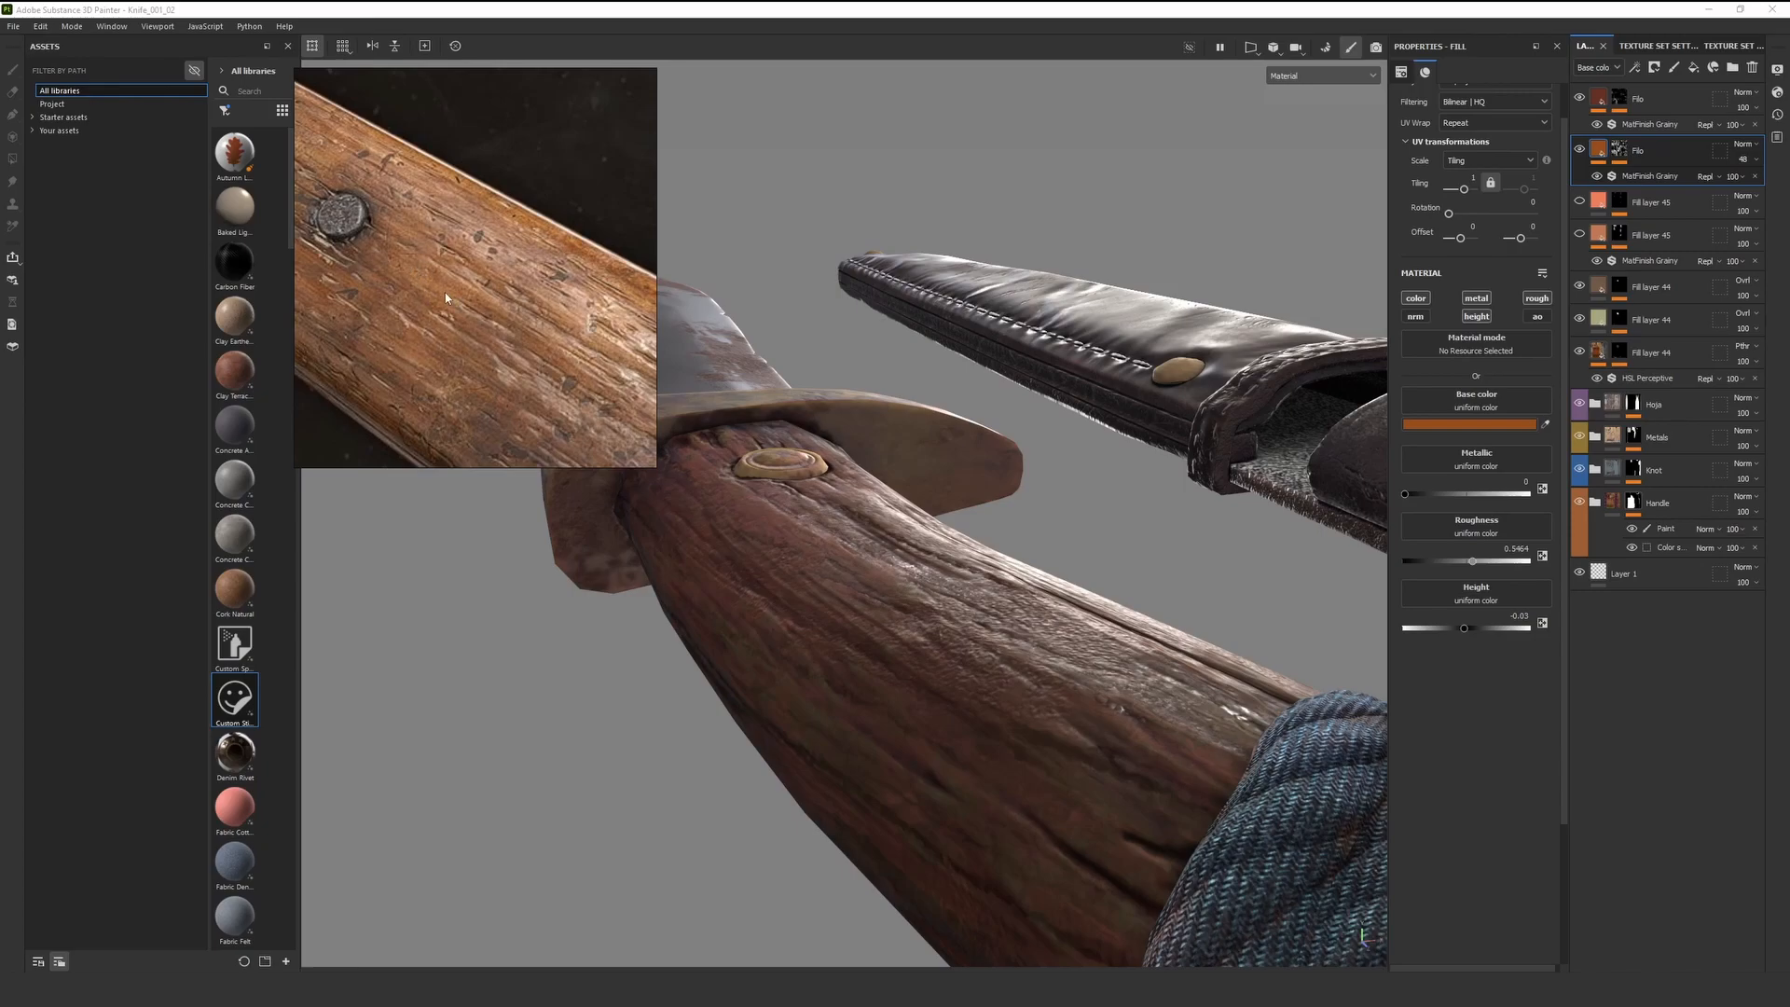
scroll(453, 301, down, 3)
scroll(486, 333, up, 3)
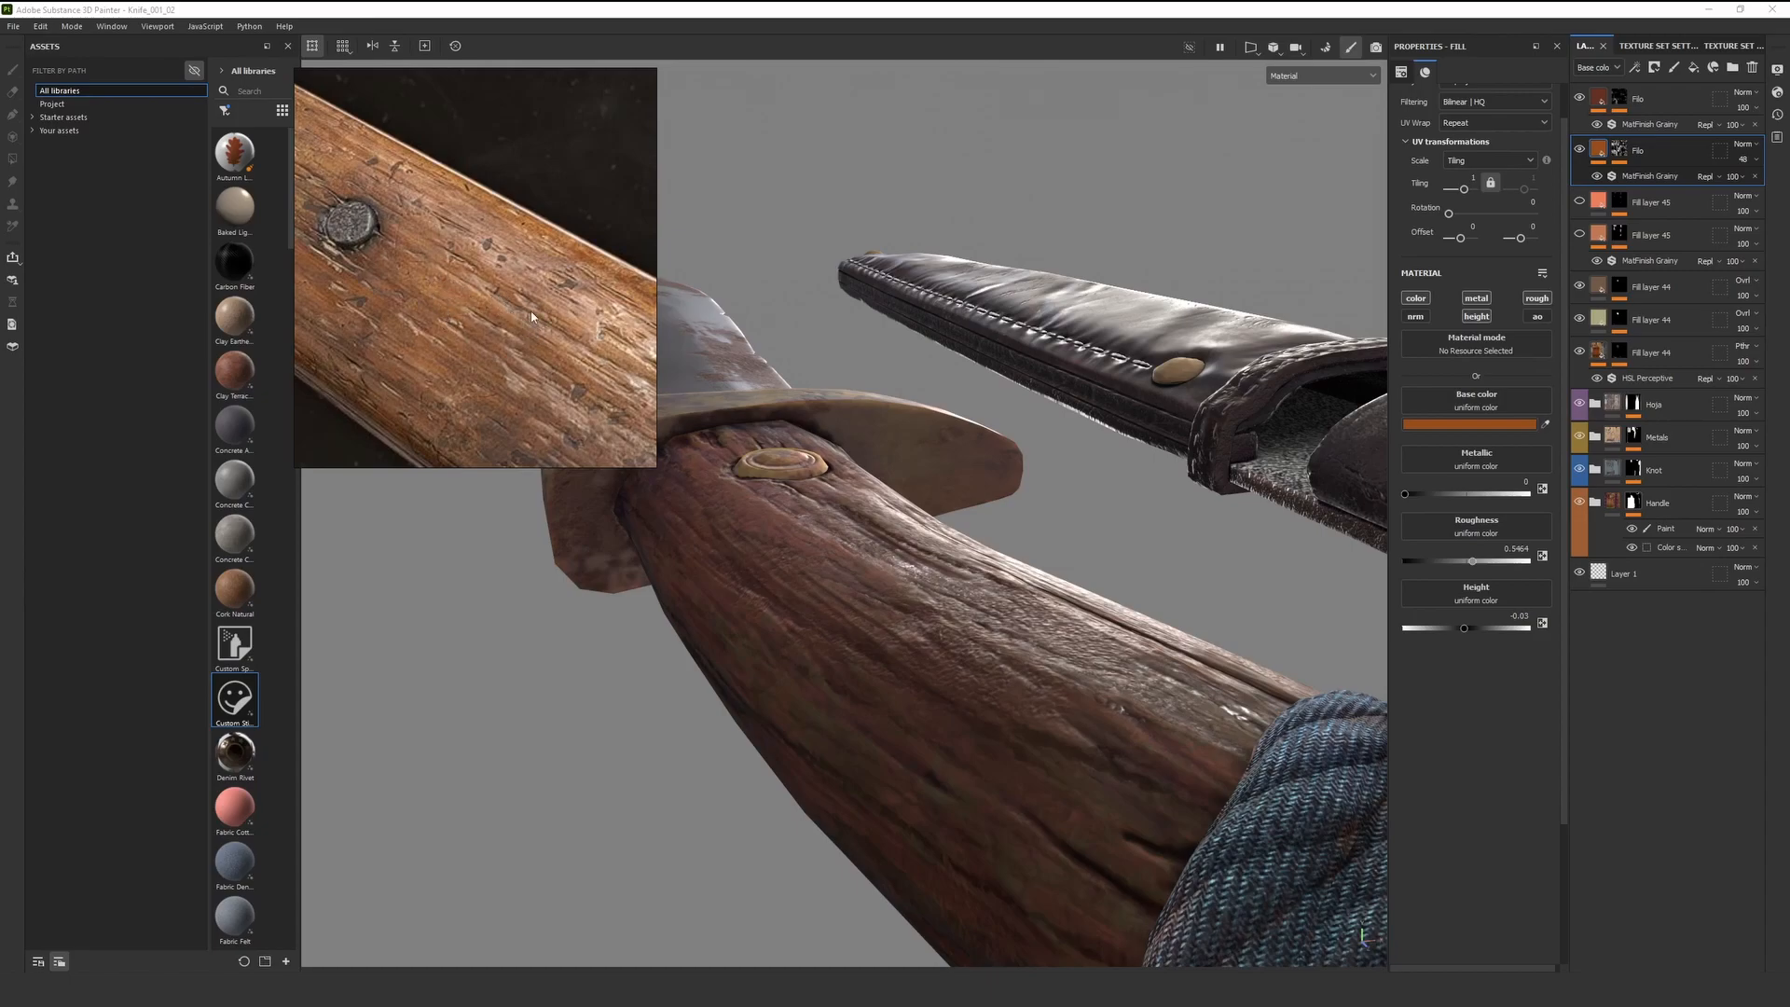
Browse the knife, sheath and handle images across the reference board
scroll(536, 324, down, 5)
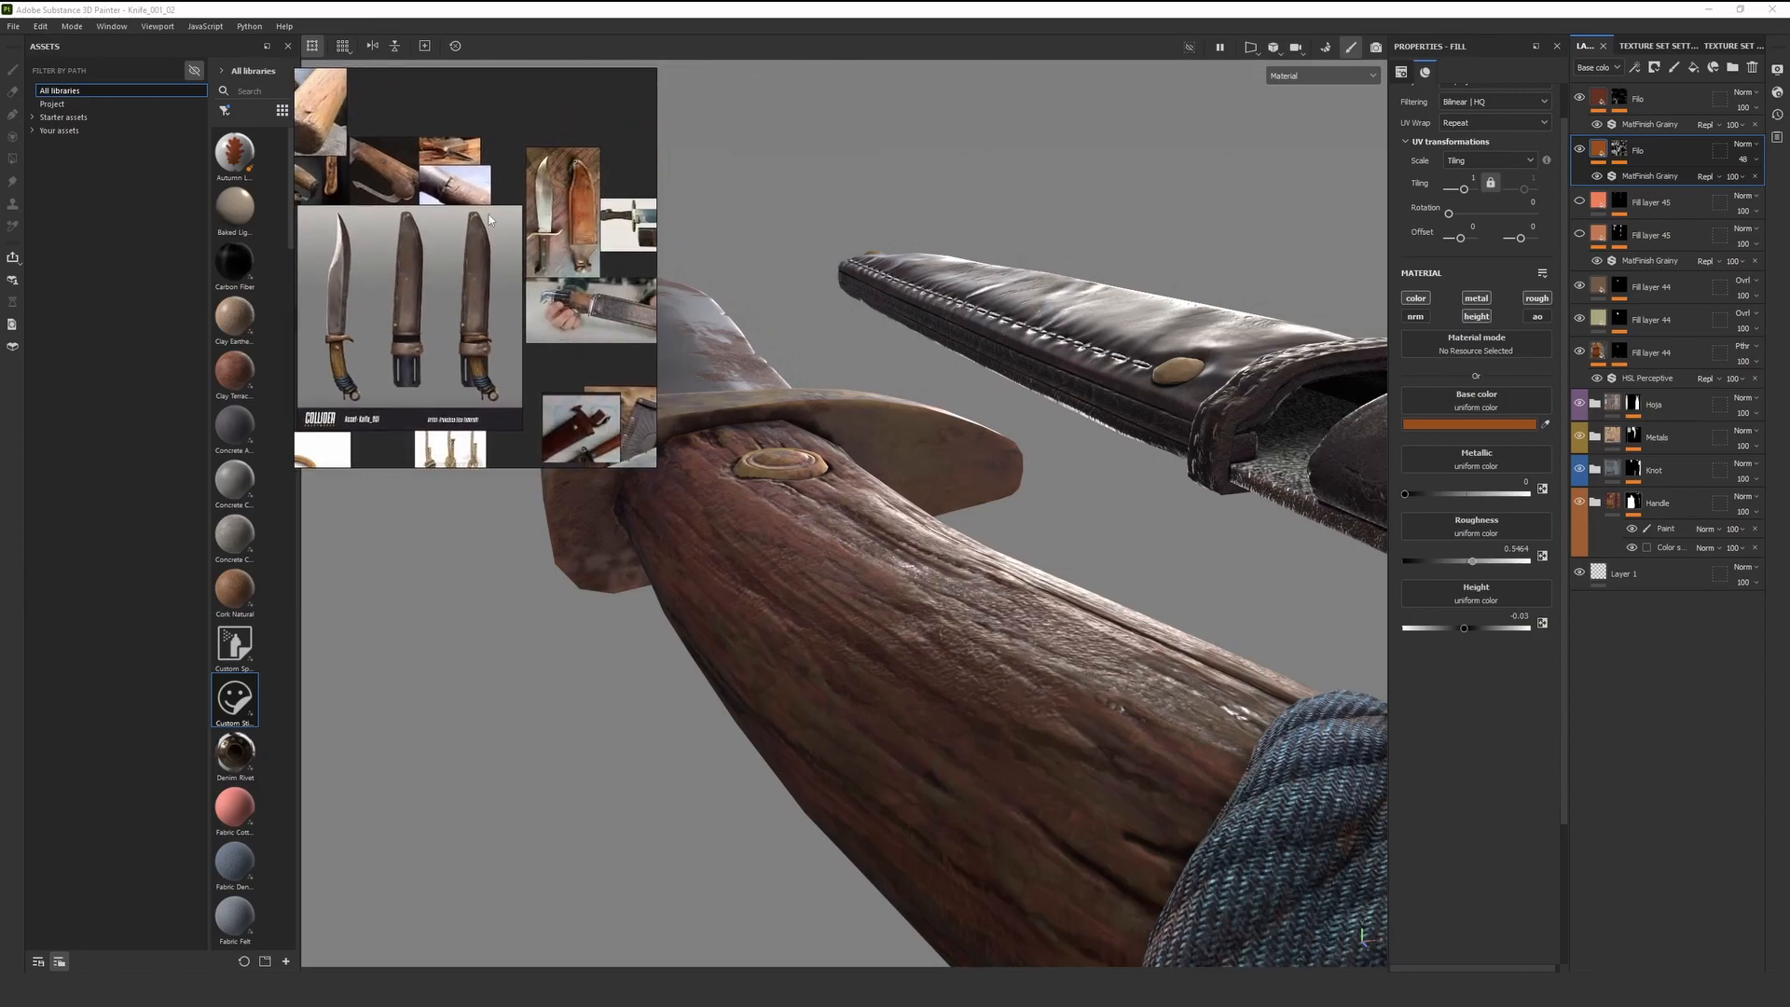
scroll(494, 175, up, 4)
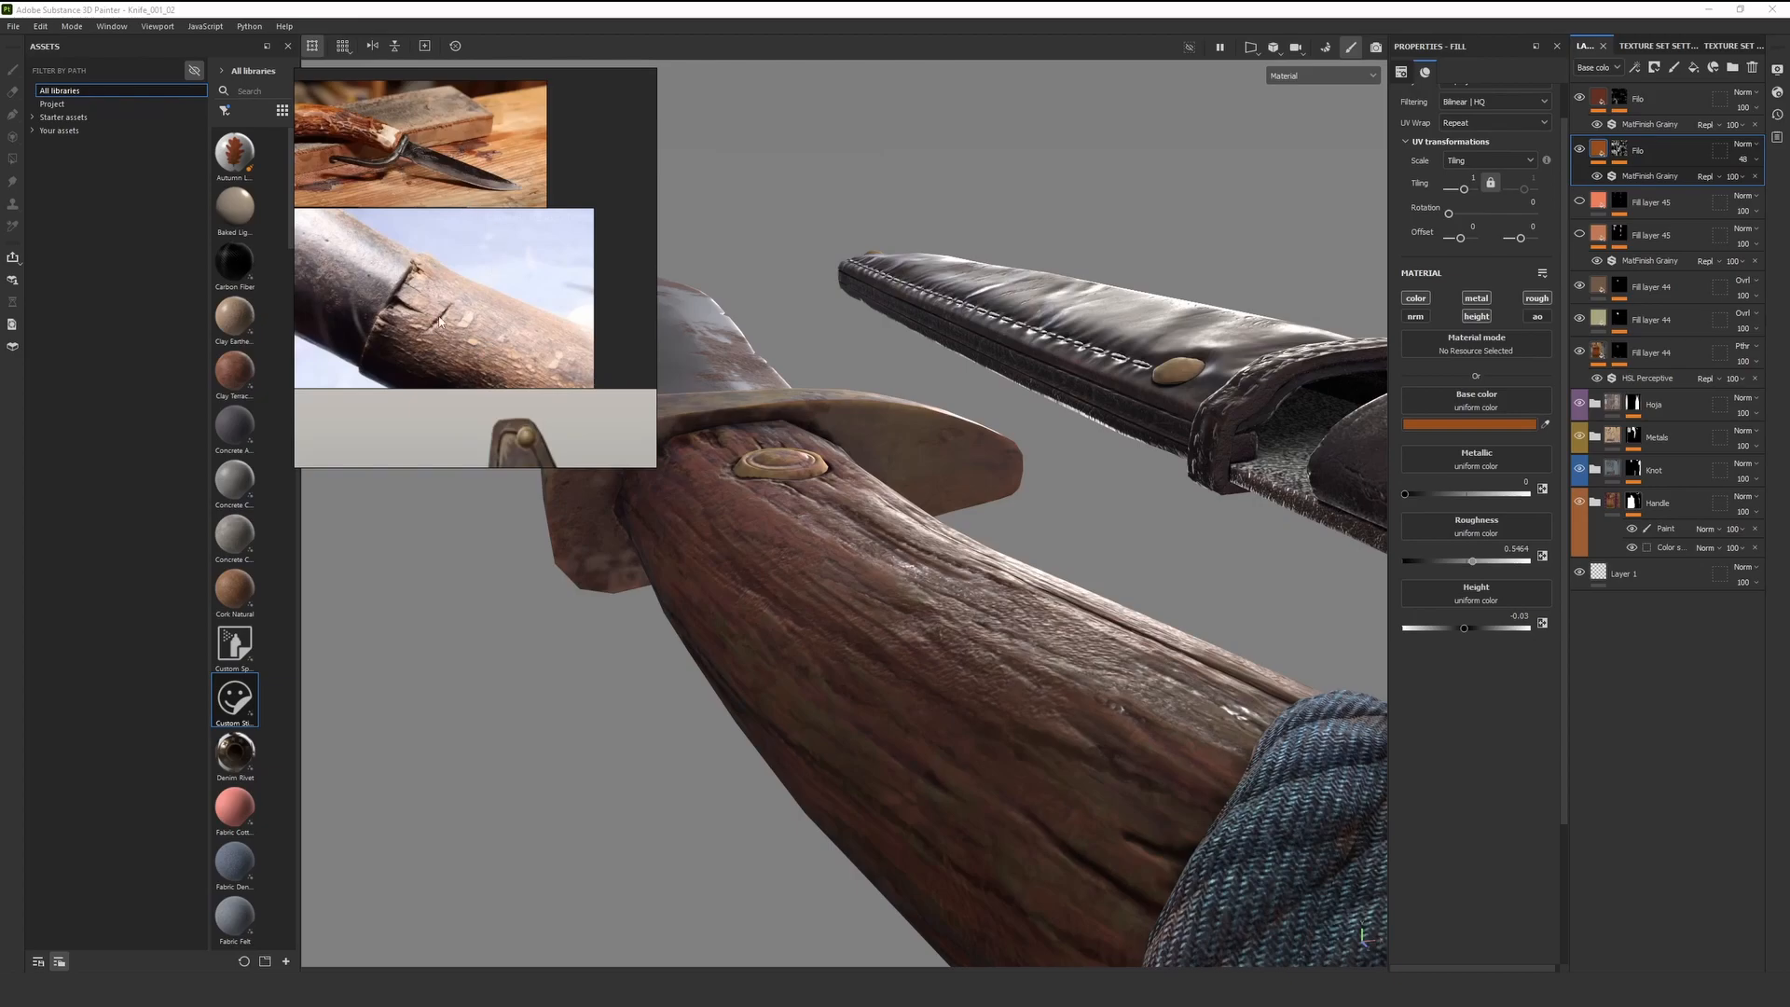
scroll(438, 326, down, 4)
scroll(493, 250, up, 3)
scroll(504, 285, down, 5)
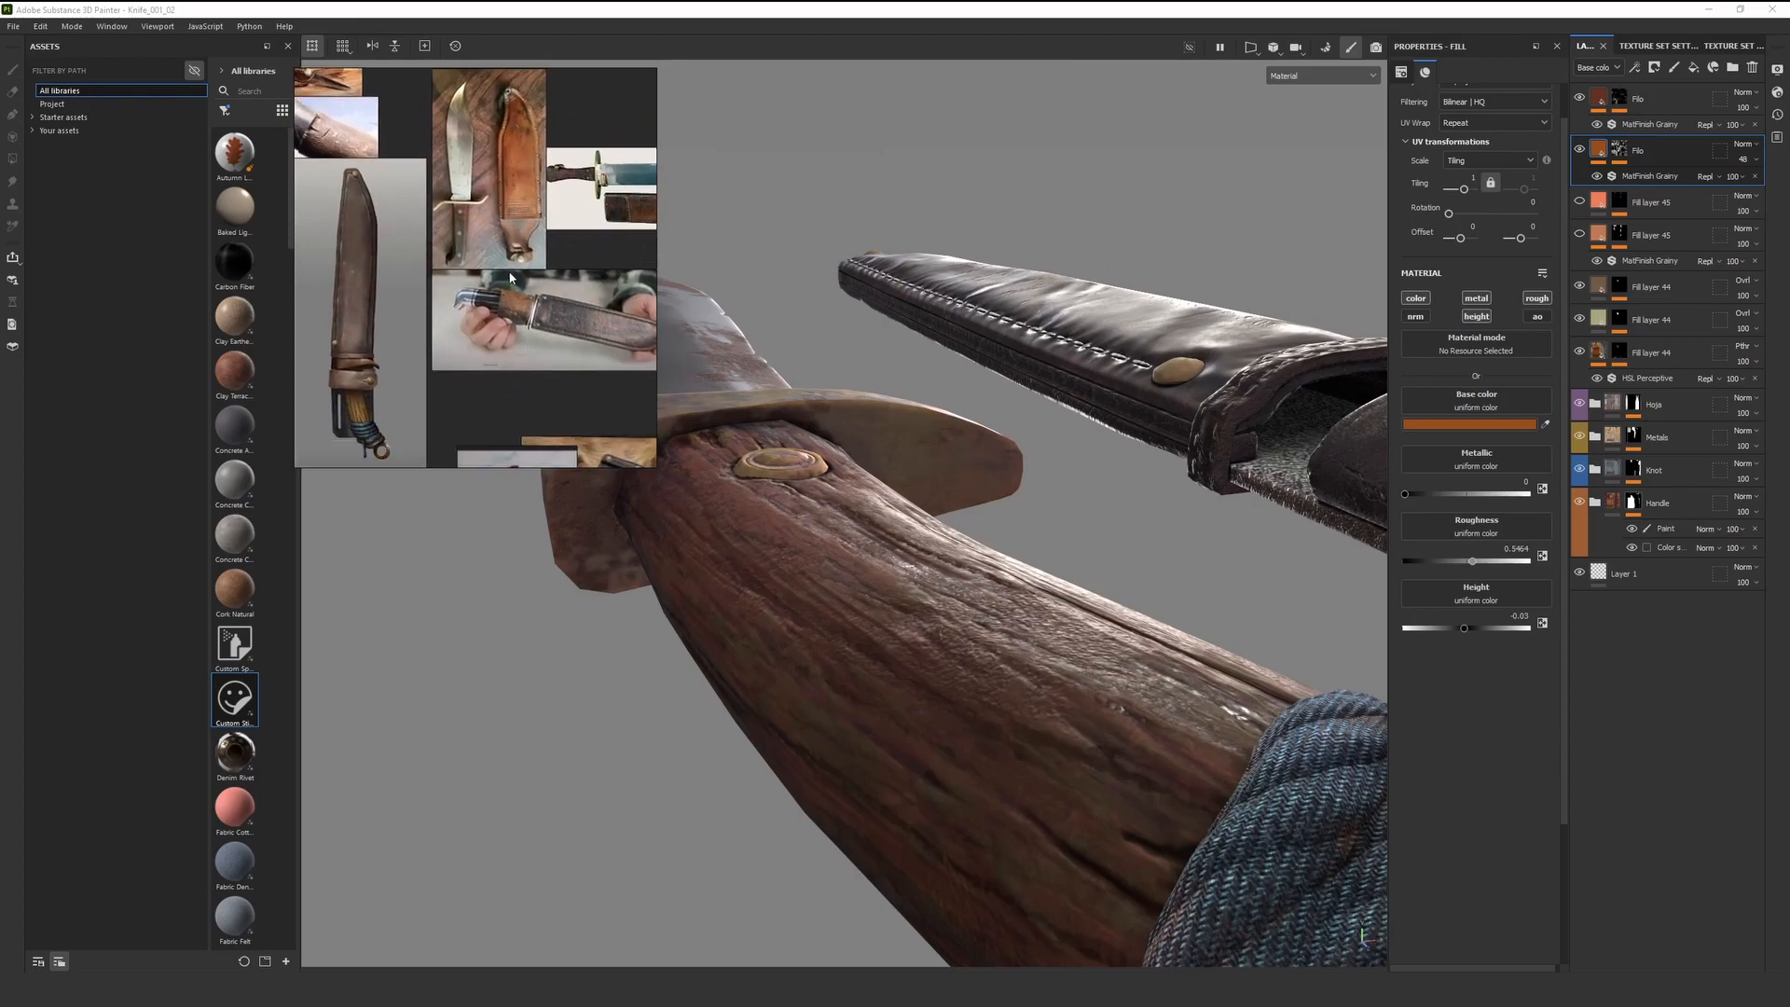
scroll(475, 308, up, 5)
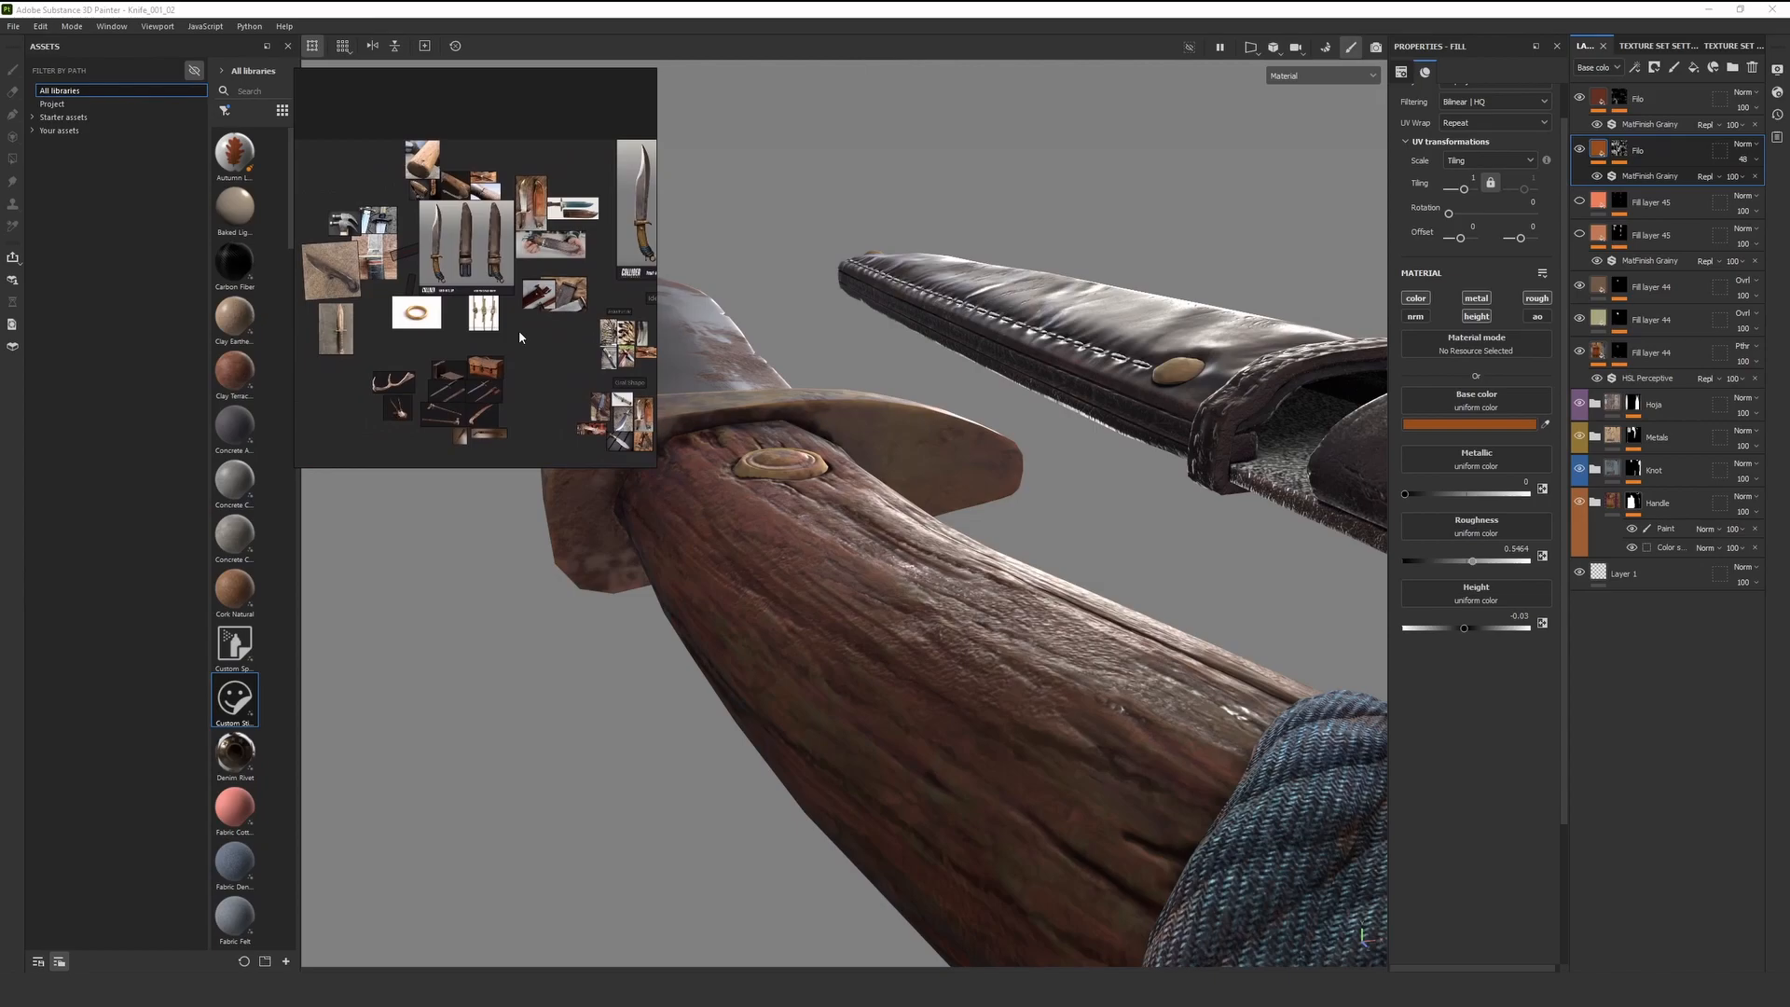
scroll(441, 263, down, 5)
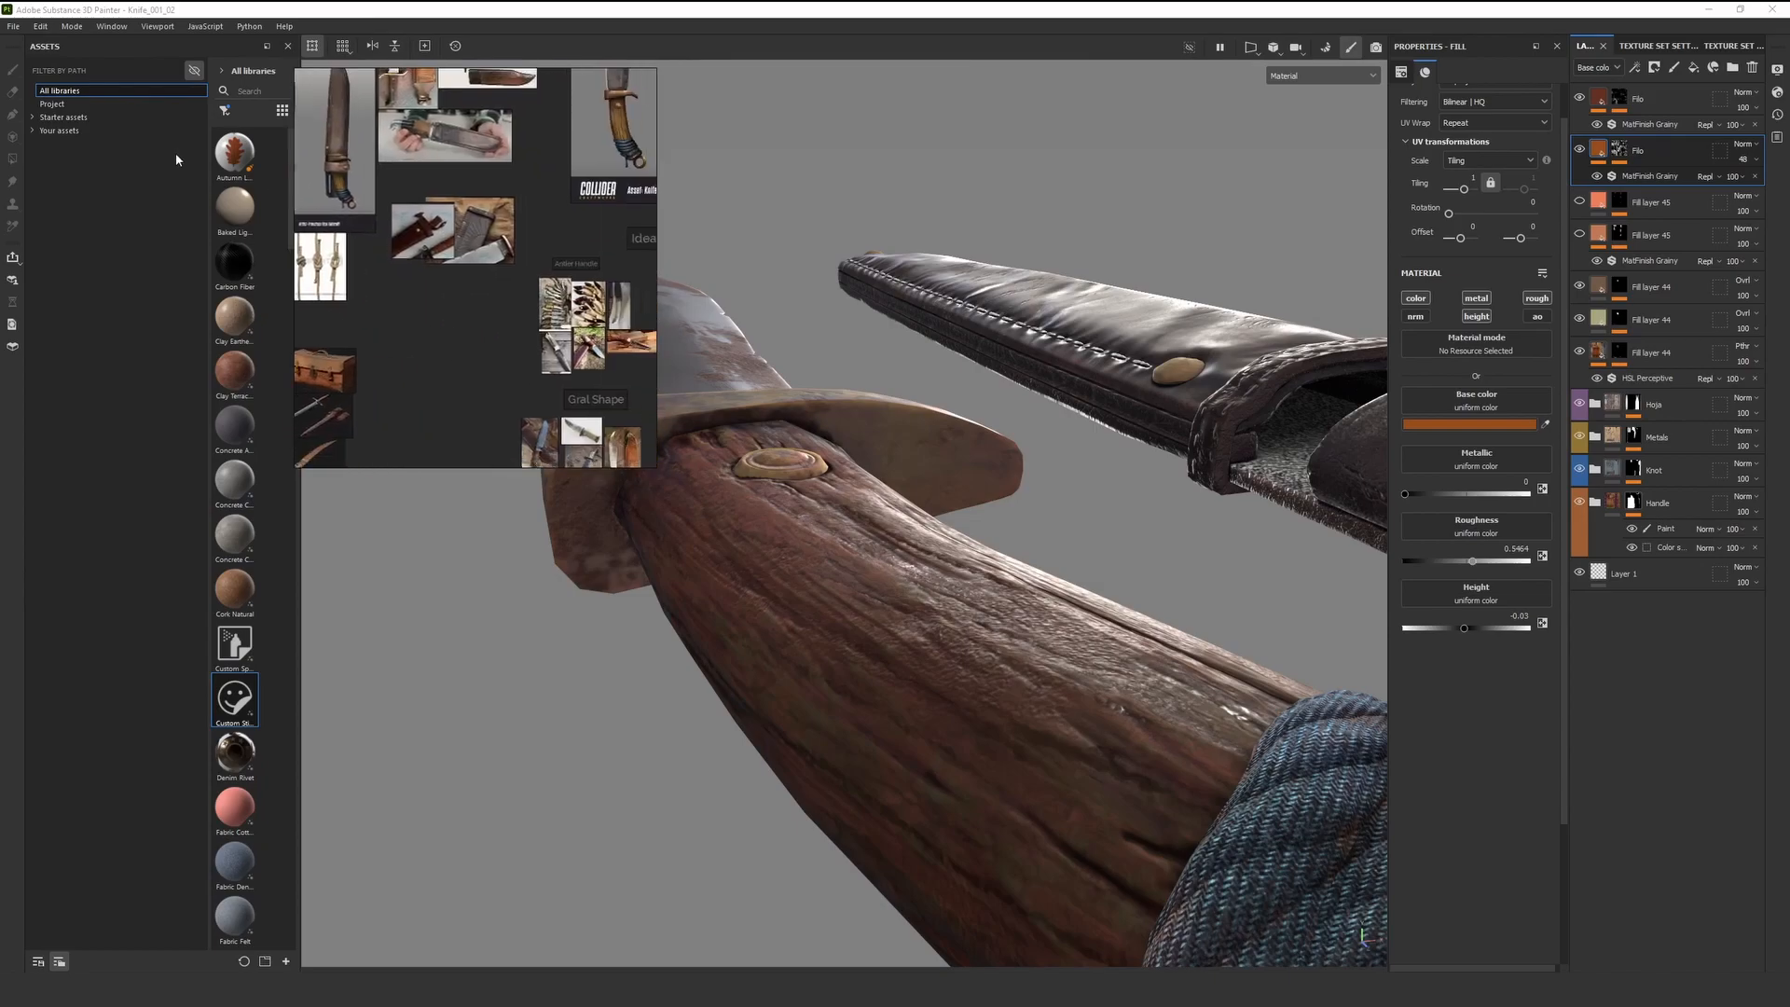
scroll(503, 346, up, 4)
middle_drag(503, 347, 606, 174)
middle_drag(347, 275, 492, 435)
middle_drag(380, 230, 401, 306)
middle_drag(490, 213, 396, 418)
scroll(396, 418, up, 2)
scroll(392, 406, down, 1)
middle_drag(355, 304, 444, 321)
Examine the antler and riveted handle references for surface and material variation
scroll(444, 321, up, 4)
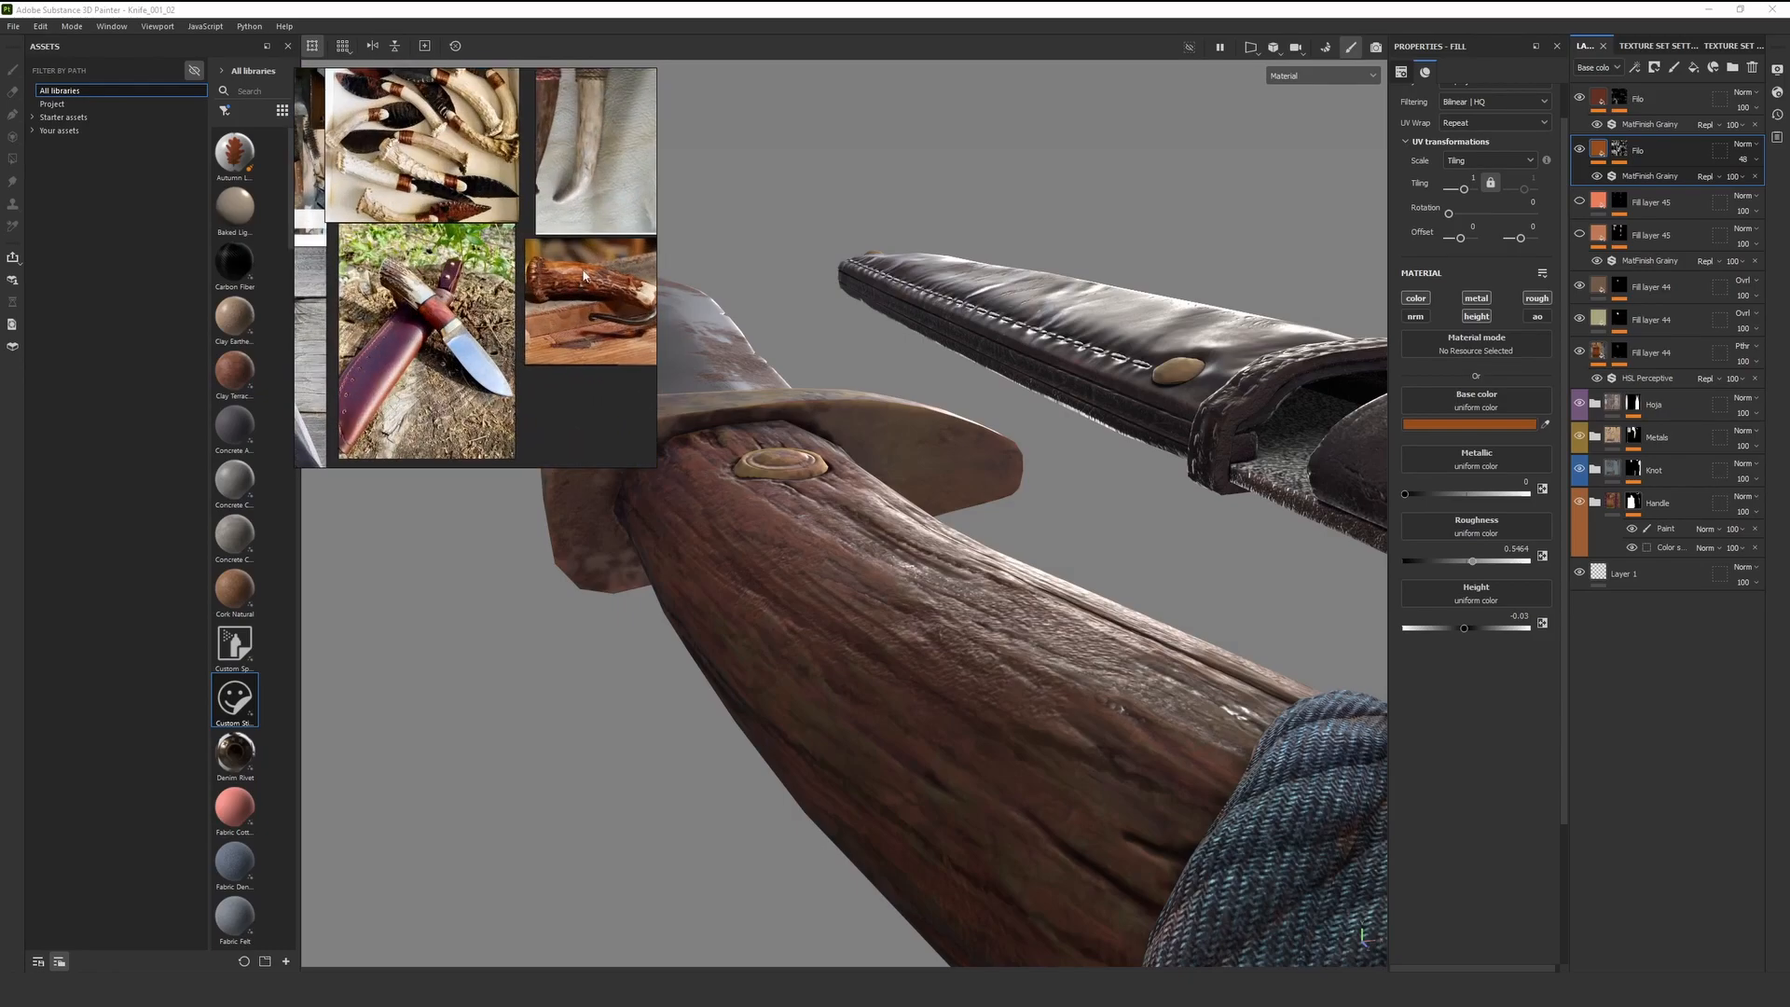
scroll(580, 280, up, 4)
scroll(469, 241, down, 5)
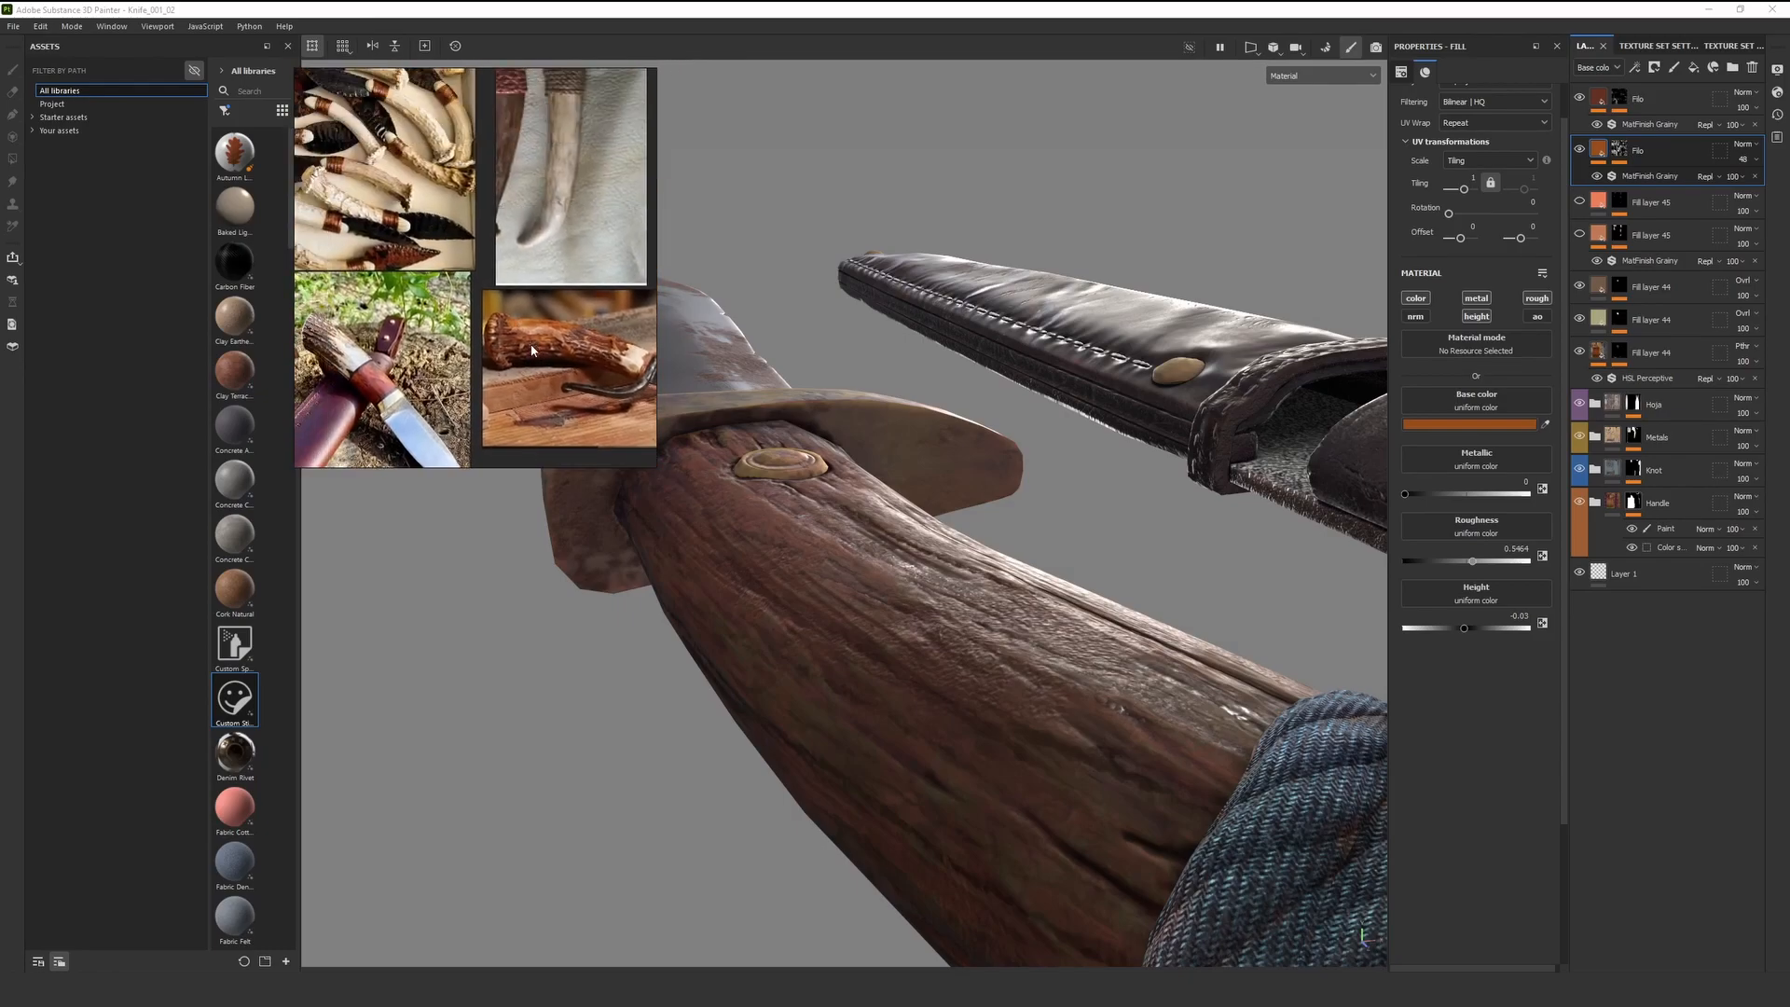
scroll(429, 293, up, 2)
scroll(424, 301, down, 3)
scroll(424, 303, down, 3)
middle_drag(559, 322, 535, 370)
scroll(494, 318, up, 6)
scroll(494, 317, up, 2)
scroll(535, 363, down, 5)
middle_drag(644, 326, 474, 245)
middle_drag(643, 358, 532, 296)
scroll(328, 279, up, 3)
scroll(404, 291, up, 3)
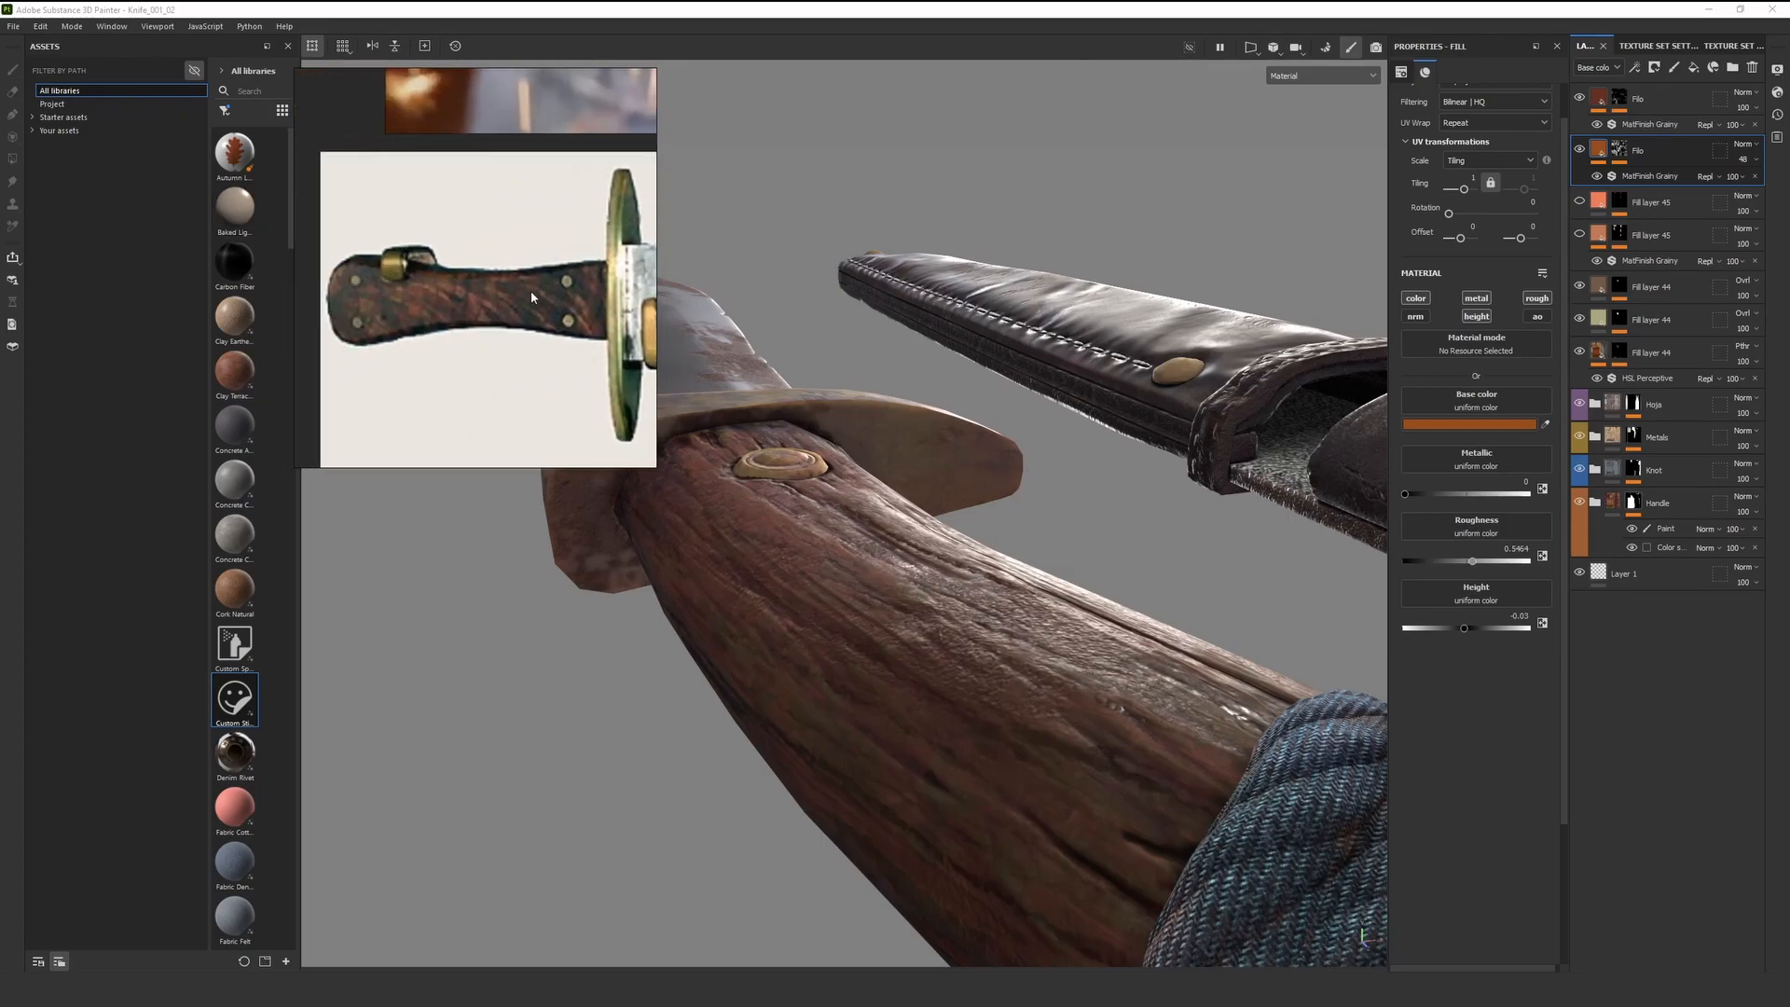
Go back across the reference board to the worn wooden handle and study its surface wear
scroll(532, 294, down, 8)
middle_drag(401, 315, 589, 284)
scroll(438, 307, up, 5)
scroll(589, 285, down, 8)
middle_drag(424, 177, 492, 331)
middle_drag(354, 280, 463, 268)
scroll(464, 266, up, 6)
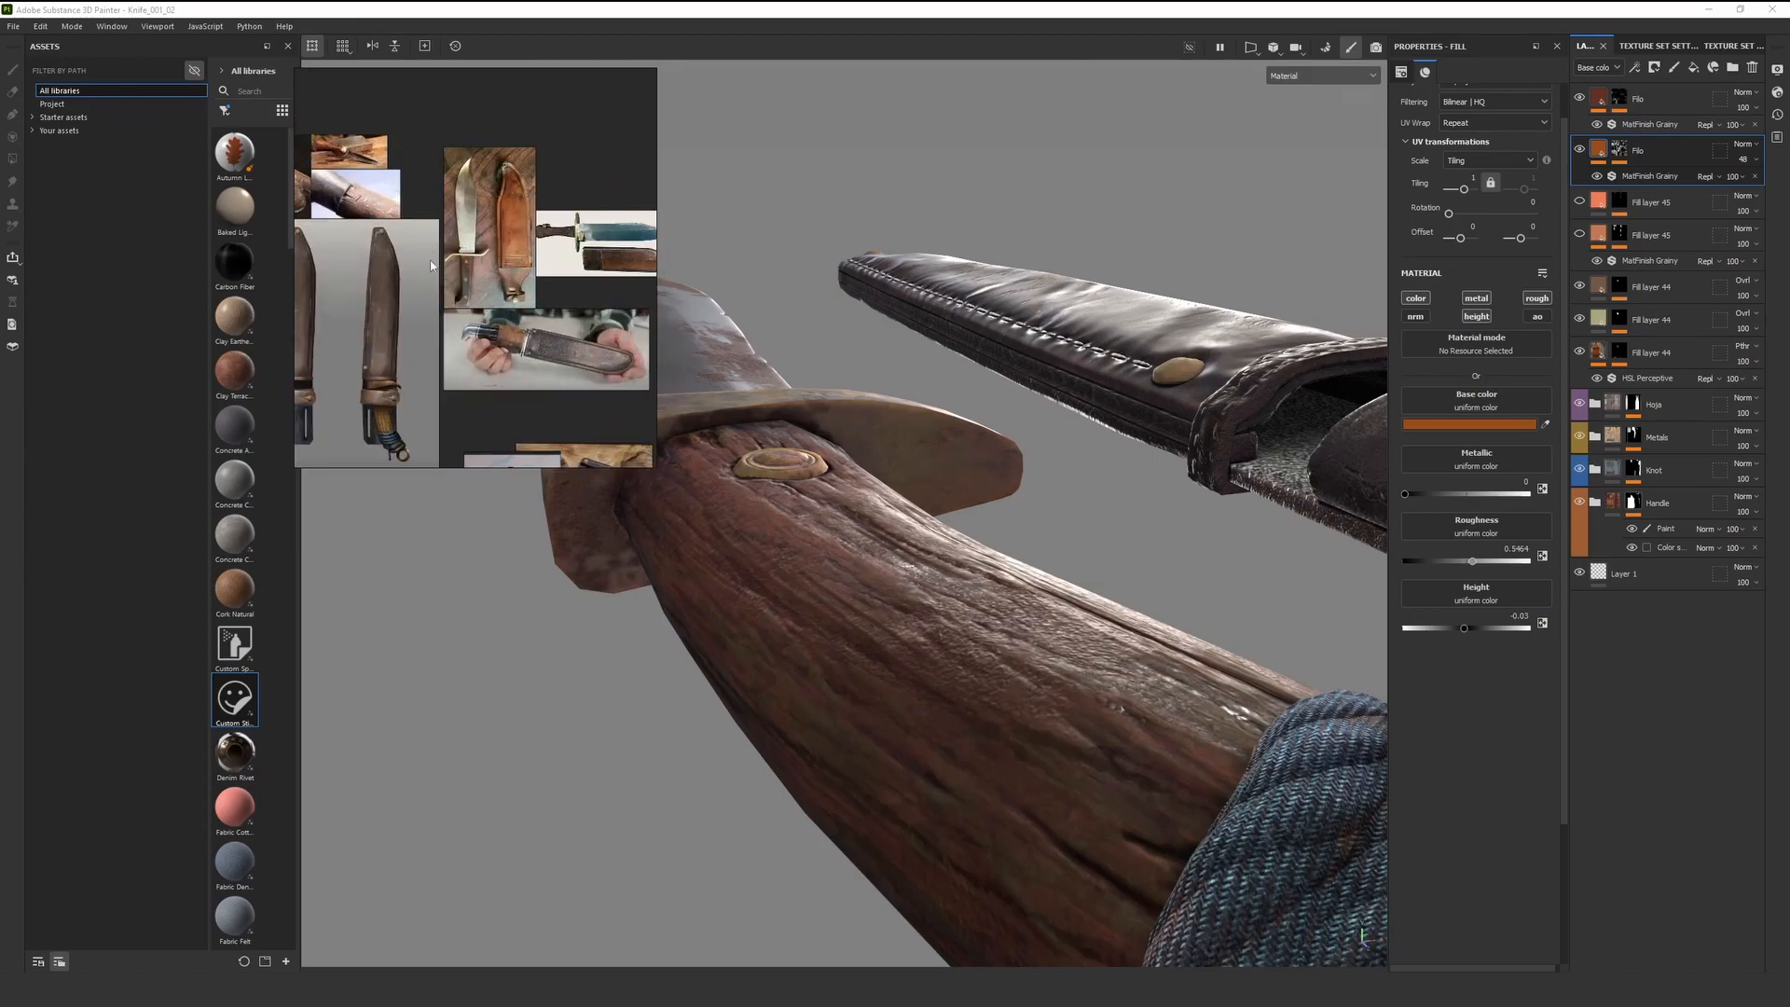
middle_drag(359, 310, 463, 315)
middle_drag(377, 161, 466, 192)
scroll(469, 194, up, 5)
scroll(476, 220, up, 4)
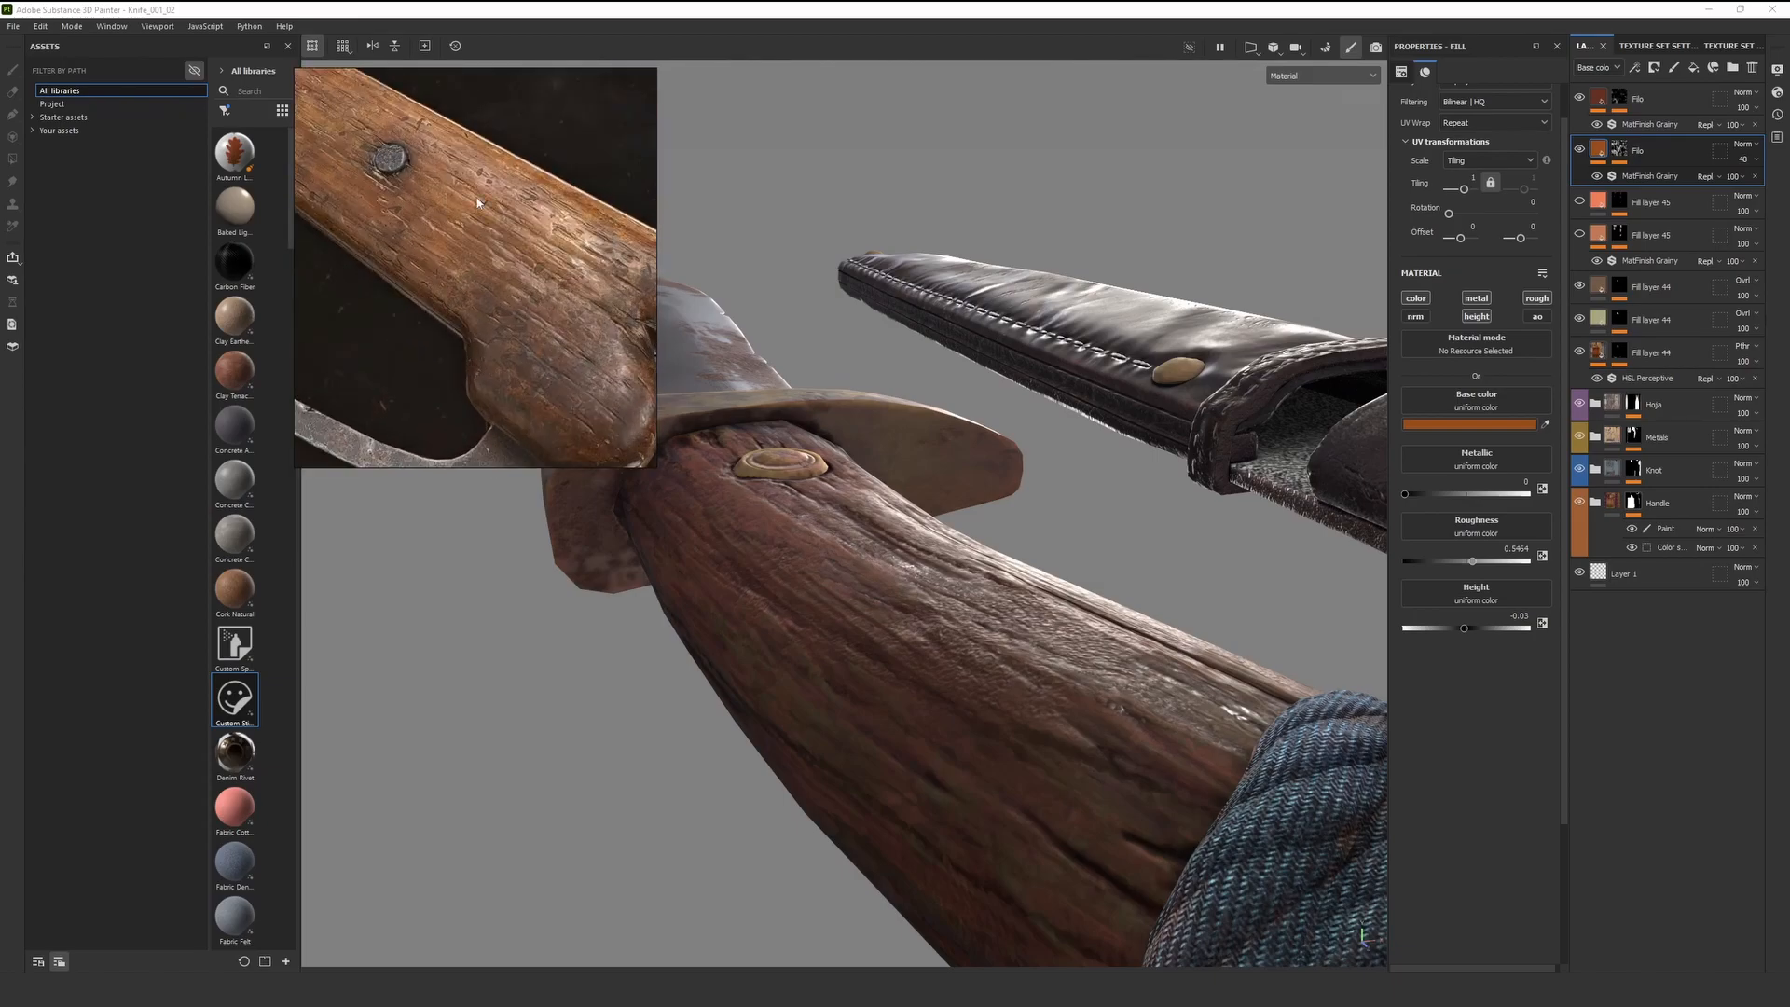
Examine the worn wooden handle reference around its metal pins and rounded end
scroll(416, 224, down, 4)
scroll(411, 215, up, 4)
middle_drag(377, 191, 468, 266)
scroll(501, 296, up, 3)
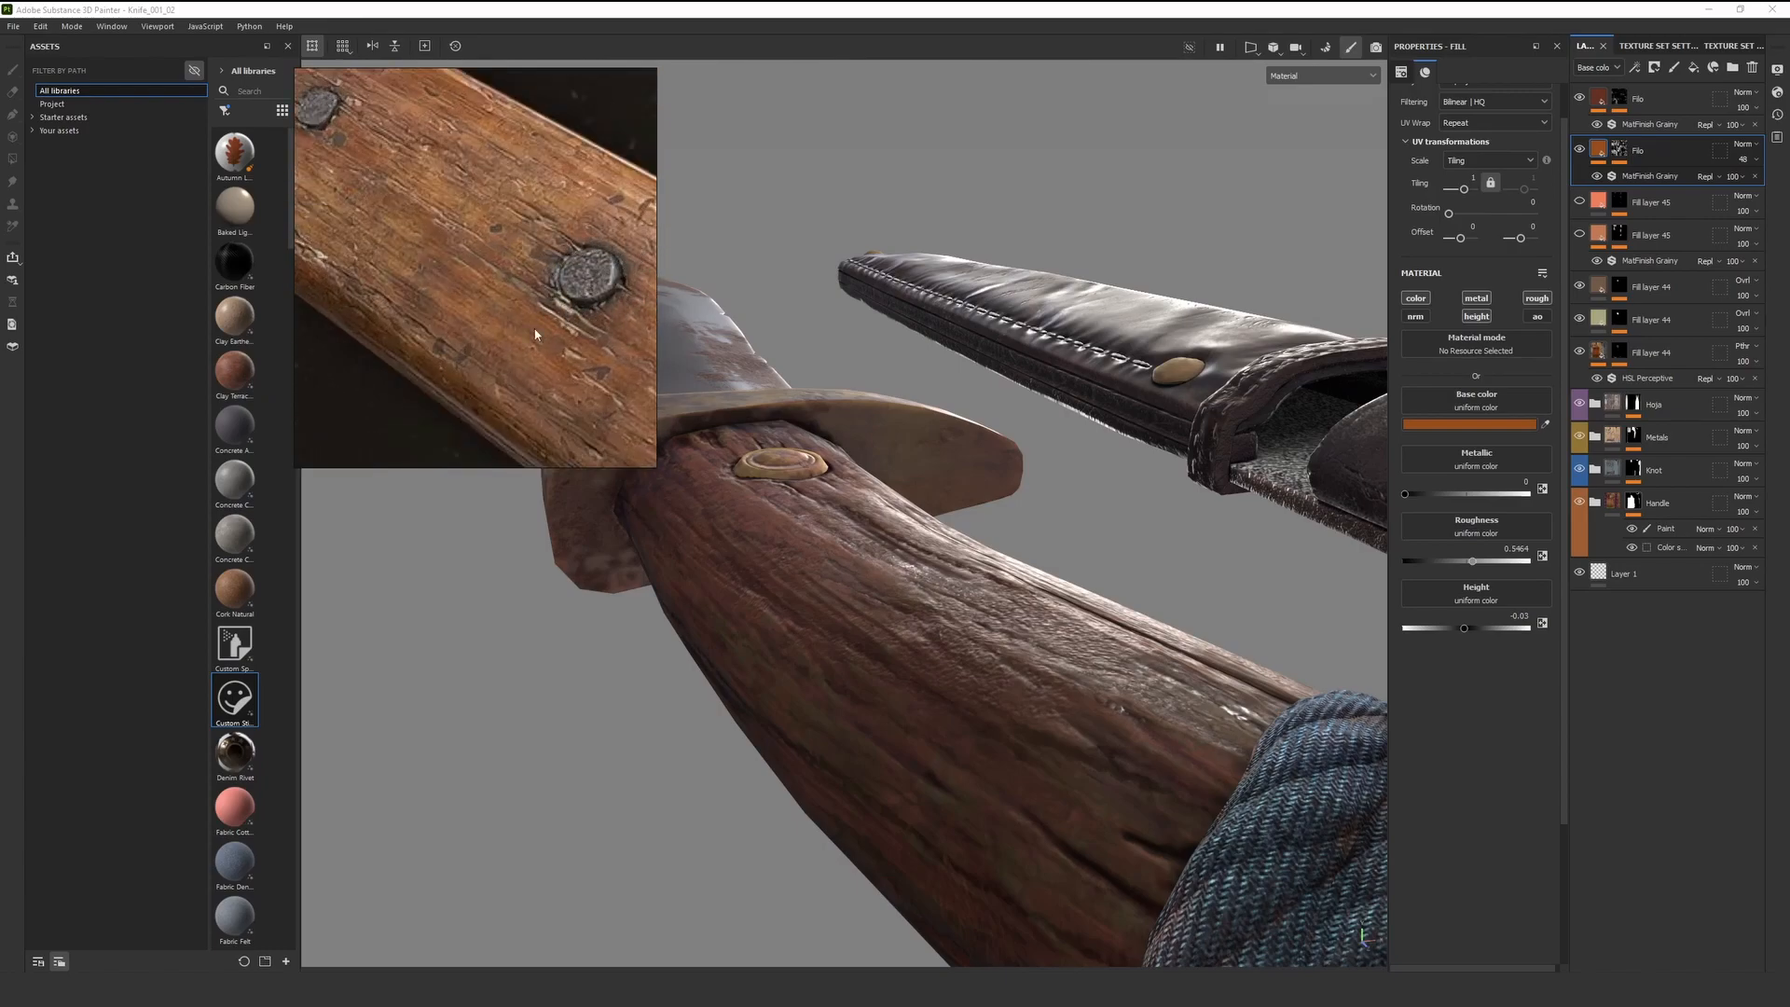
middle_drag(596, 186, 494, 156)
scroll(494, 156, up, 2)
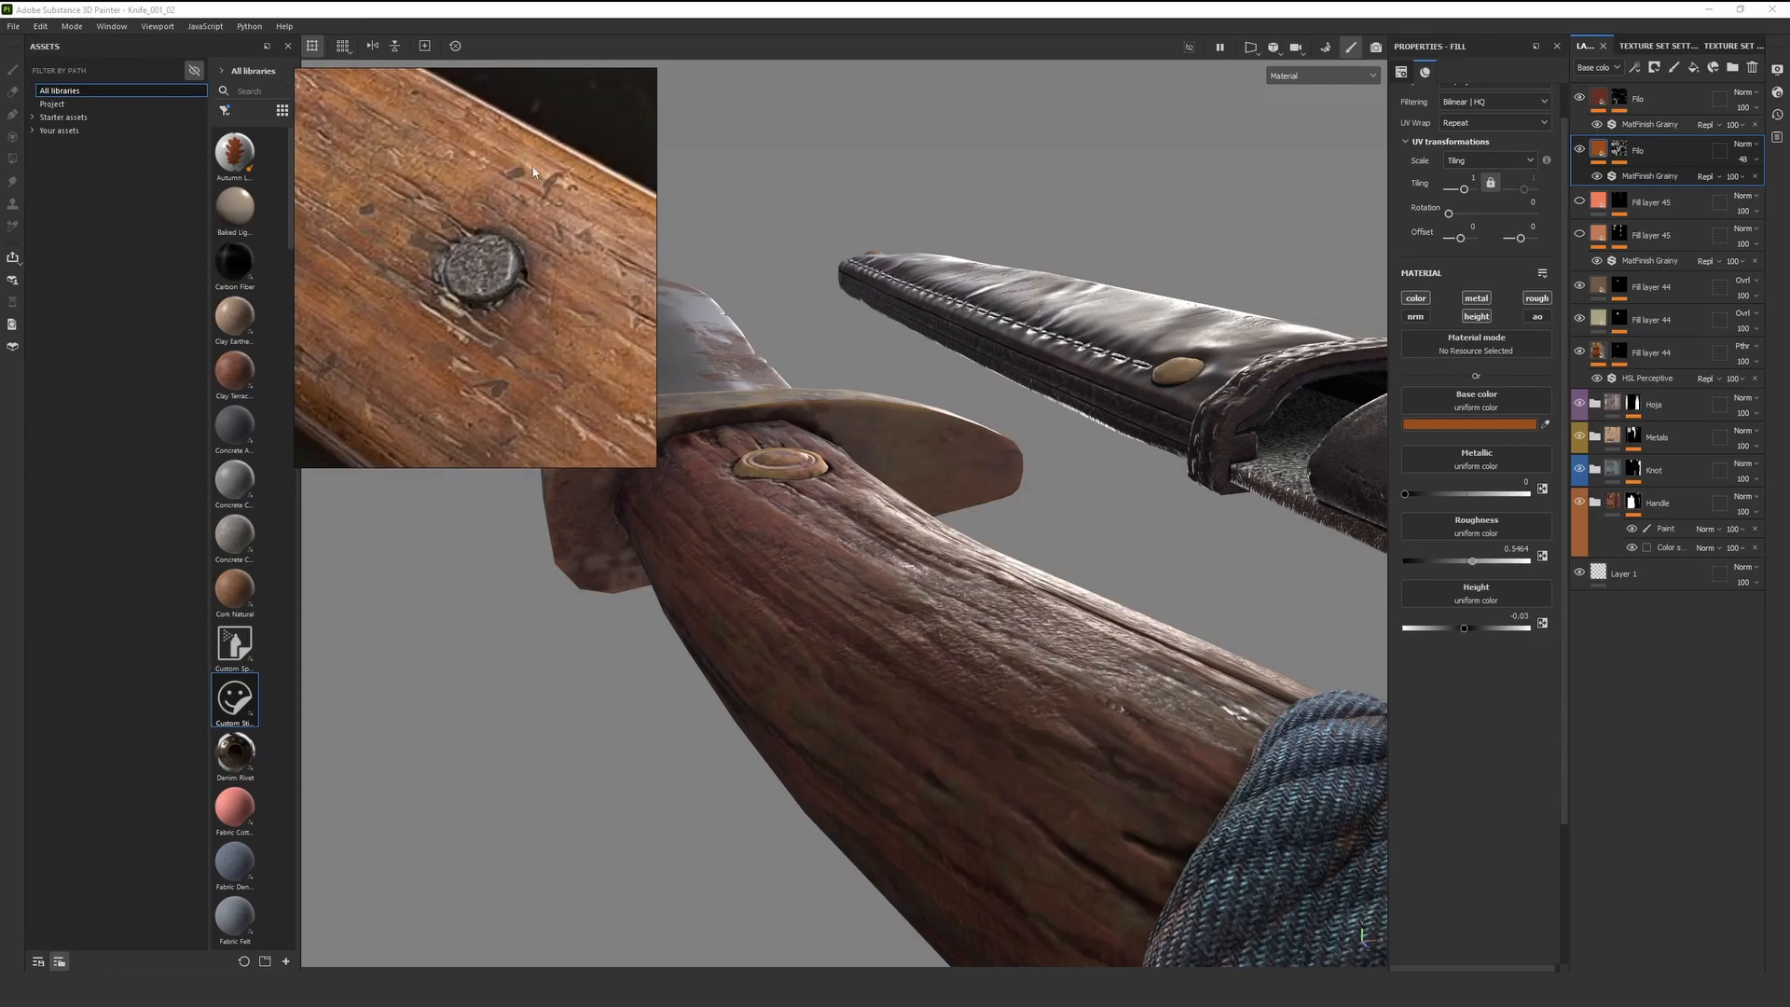
scroll(459, 199, down, 3)
middle_drag(541, 270, 483, 231)
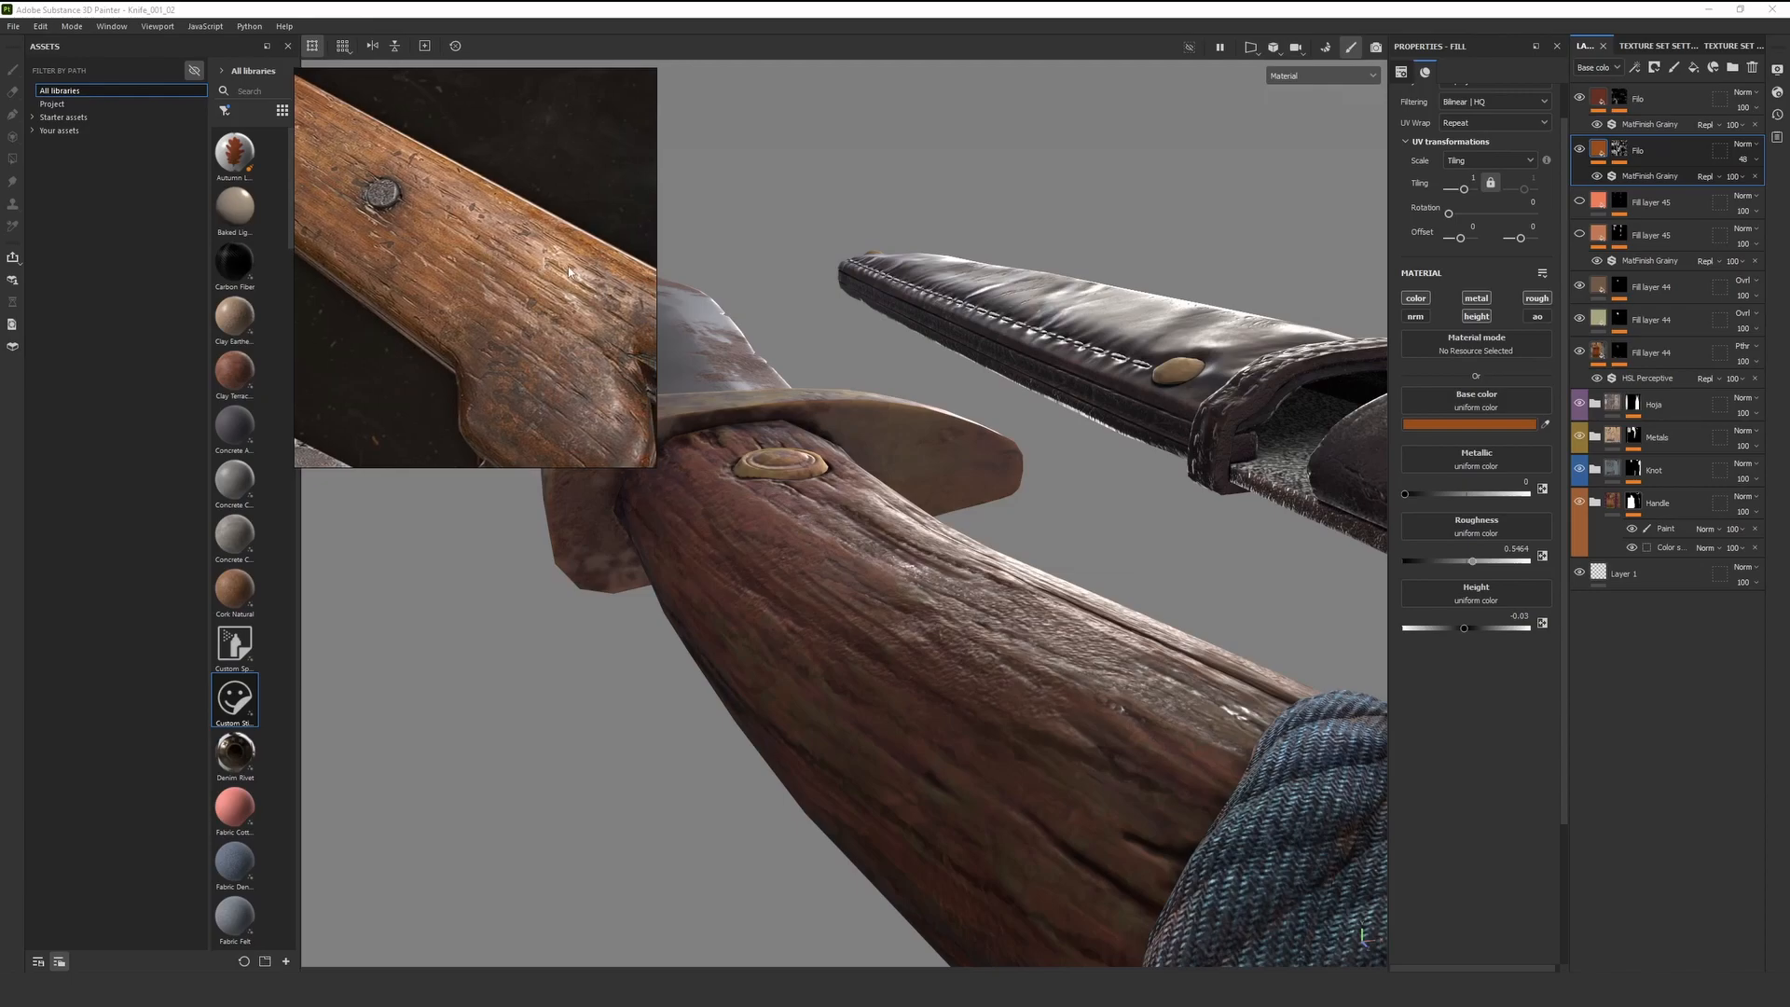
middle_drag(592, 270, 508, 239)
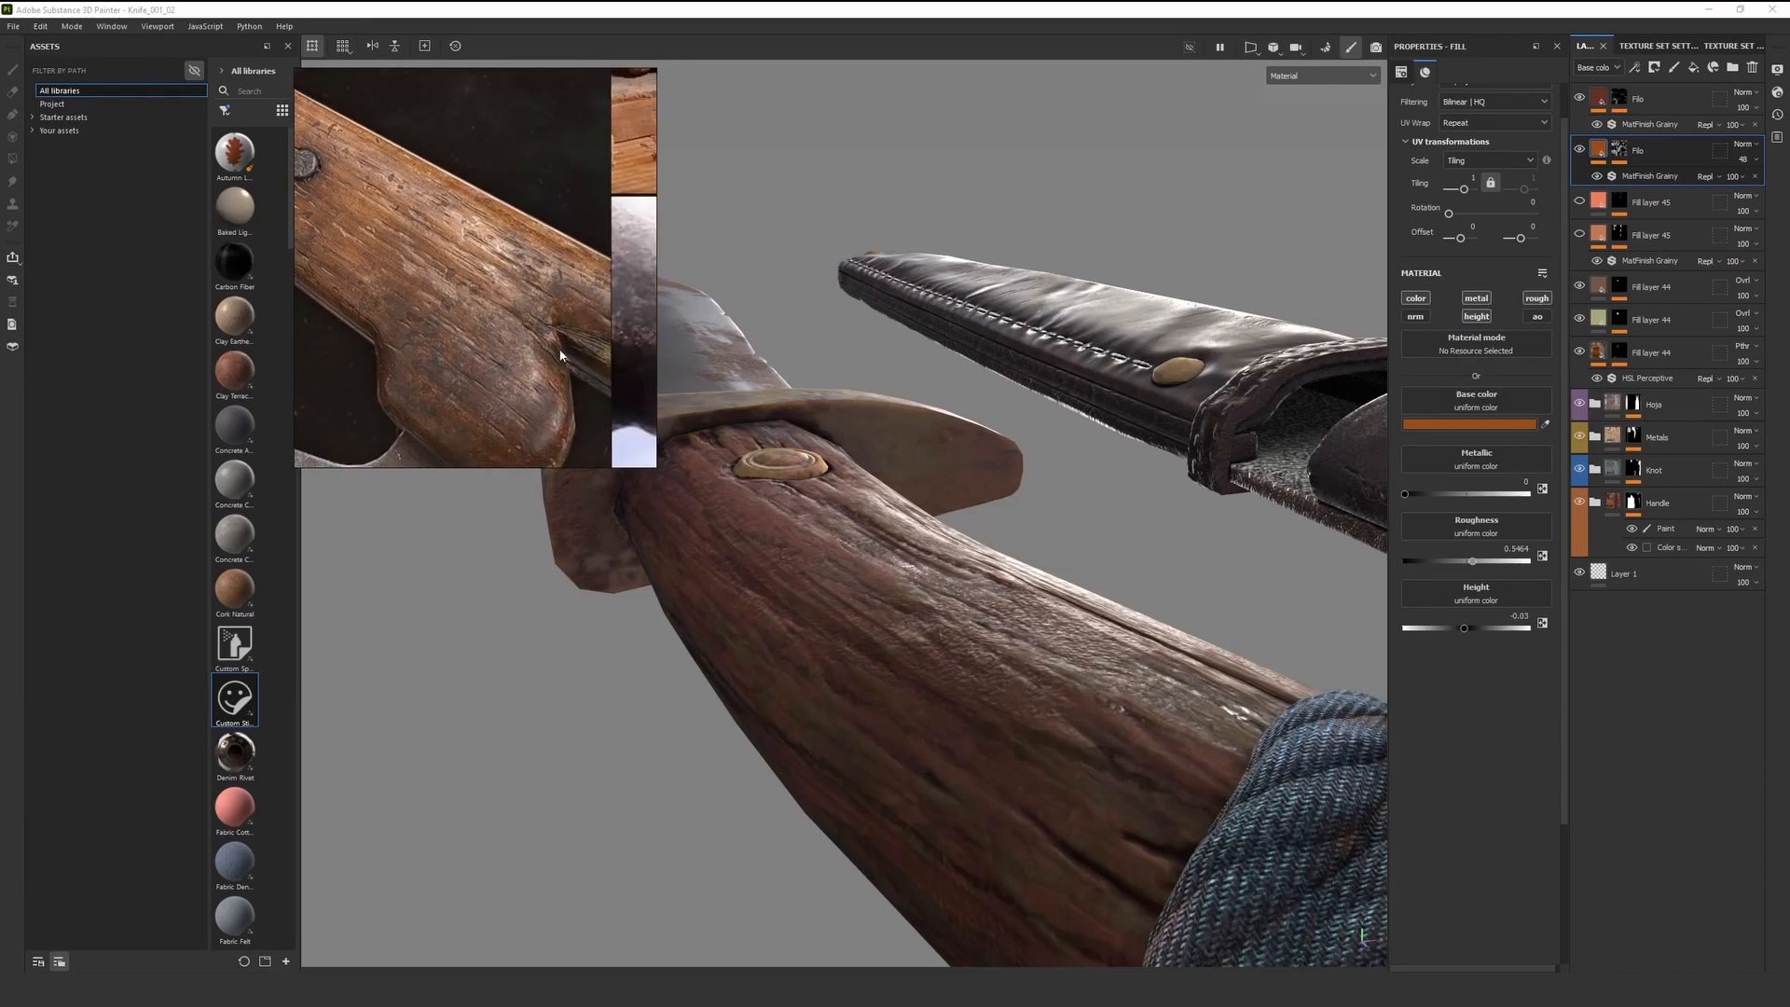
scroll(472, 290, down, 5)
mouse_move(561, 296)
right_down()
mouse_move(539, 303)
mouse_move(559, 306)
right_up()
scroll(1000, 548, down, 5)
Inspect the knife's wooden handle in individual channel views and in the full material under rotated lighting
alt+drag(1001, 548, 802, 572)
key(c)
key(c)
key(c)
scroll(802, 572, up, 5)
alt+drag(1025, 652, 992, 613)
scroll(969, 623, up, 2)
key(m)
shift+right_drag(993, 613, 1071, 611)
Review the handle's separate channels from another angle, and check its material and the rope wrap under shifted lighting
alt+drag(1071, 612, 753, 644)
key(c)
key(c)
key(c)
scroll(753, 643, down, 2)
key(m)
shift+right_drag(766, 647, 827, 628)
scroll(768, 567, down, 3)
alt+drag(783, 595, 843, 588)
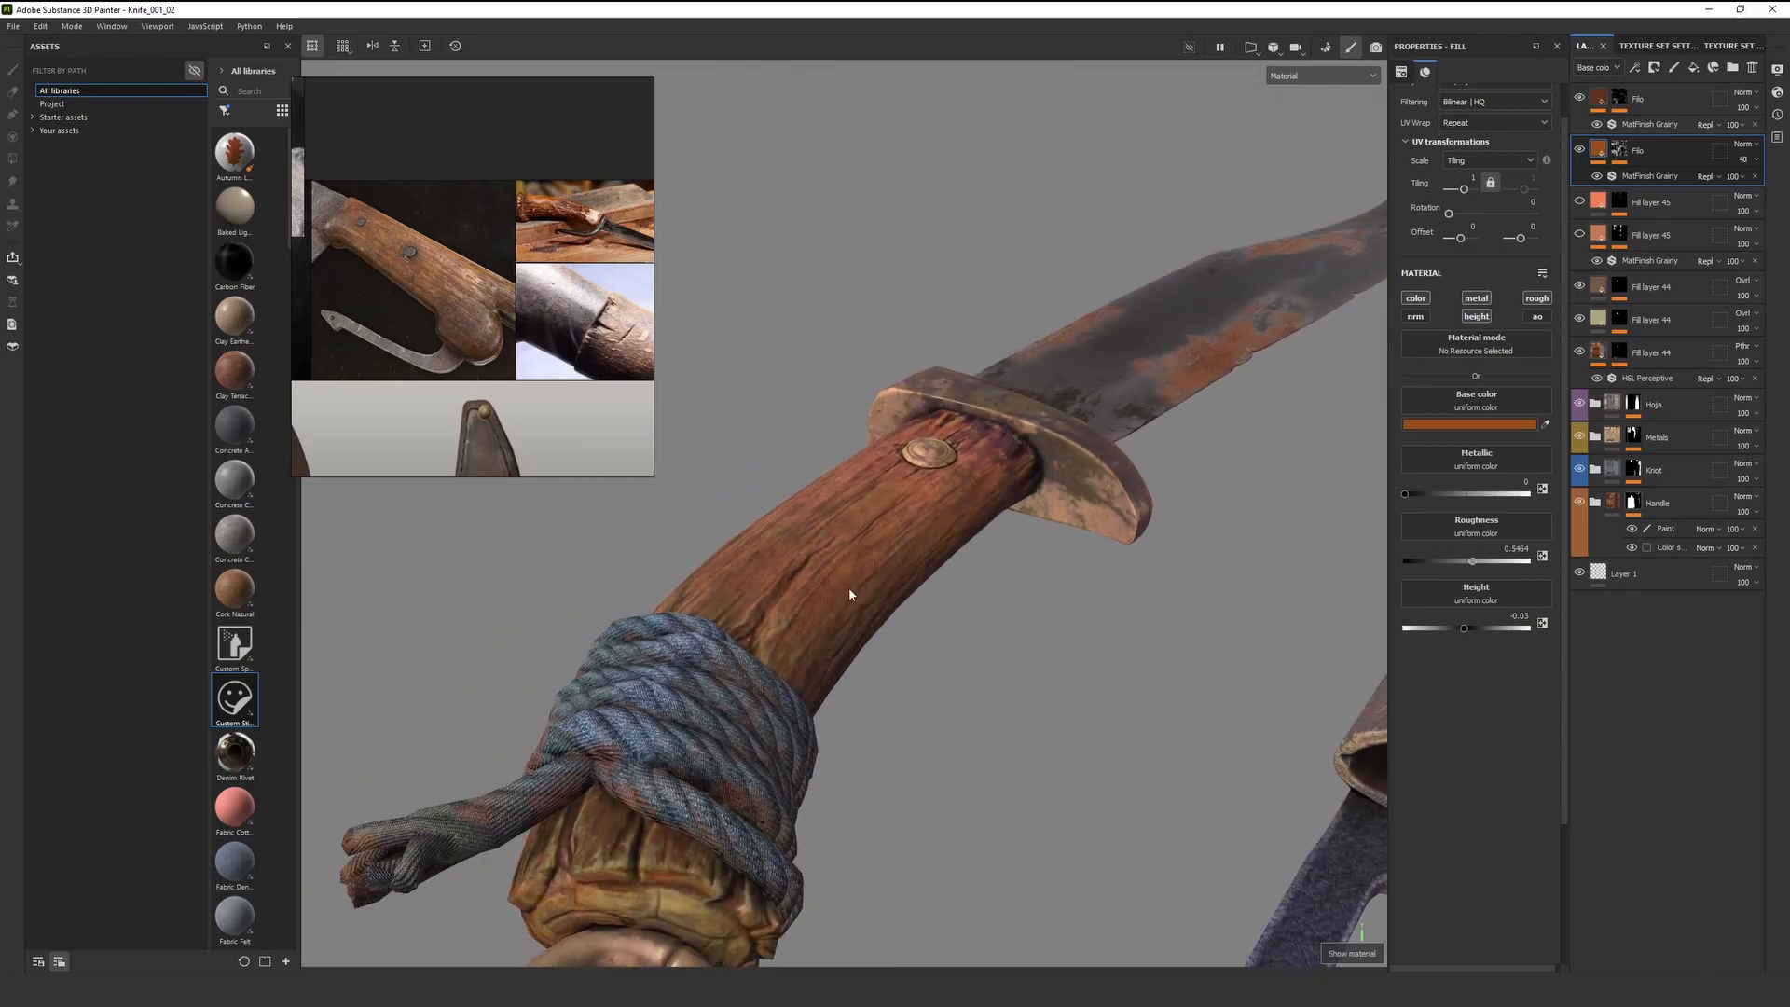
Review the whole knife and sheath in the material view under several lighting directions
scroll(856, 585, up, 3)
shift+right_drag(856, 585, 939, 591)
scroll(939, 591, down, 3)
alt+drag(938, 591, 900, 581)
shift+right_drag(900, 582, 871, 576)
scroll(940, 544, down, 5)
alt+drag(939, 545, 898, 590)
scroll(898, 590, up, 2)
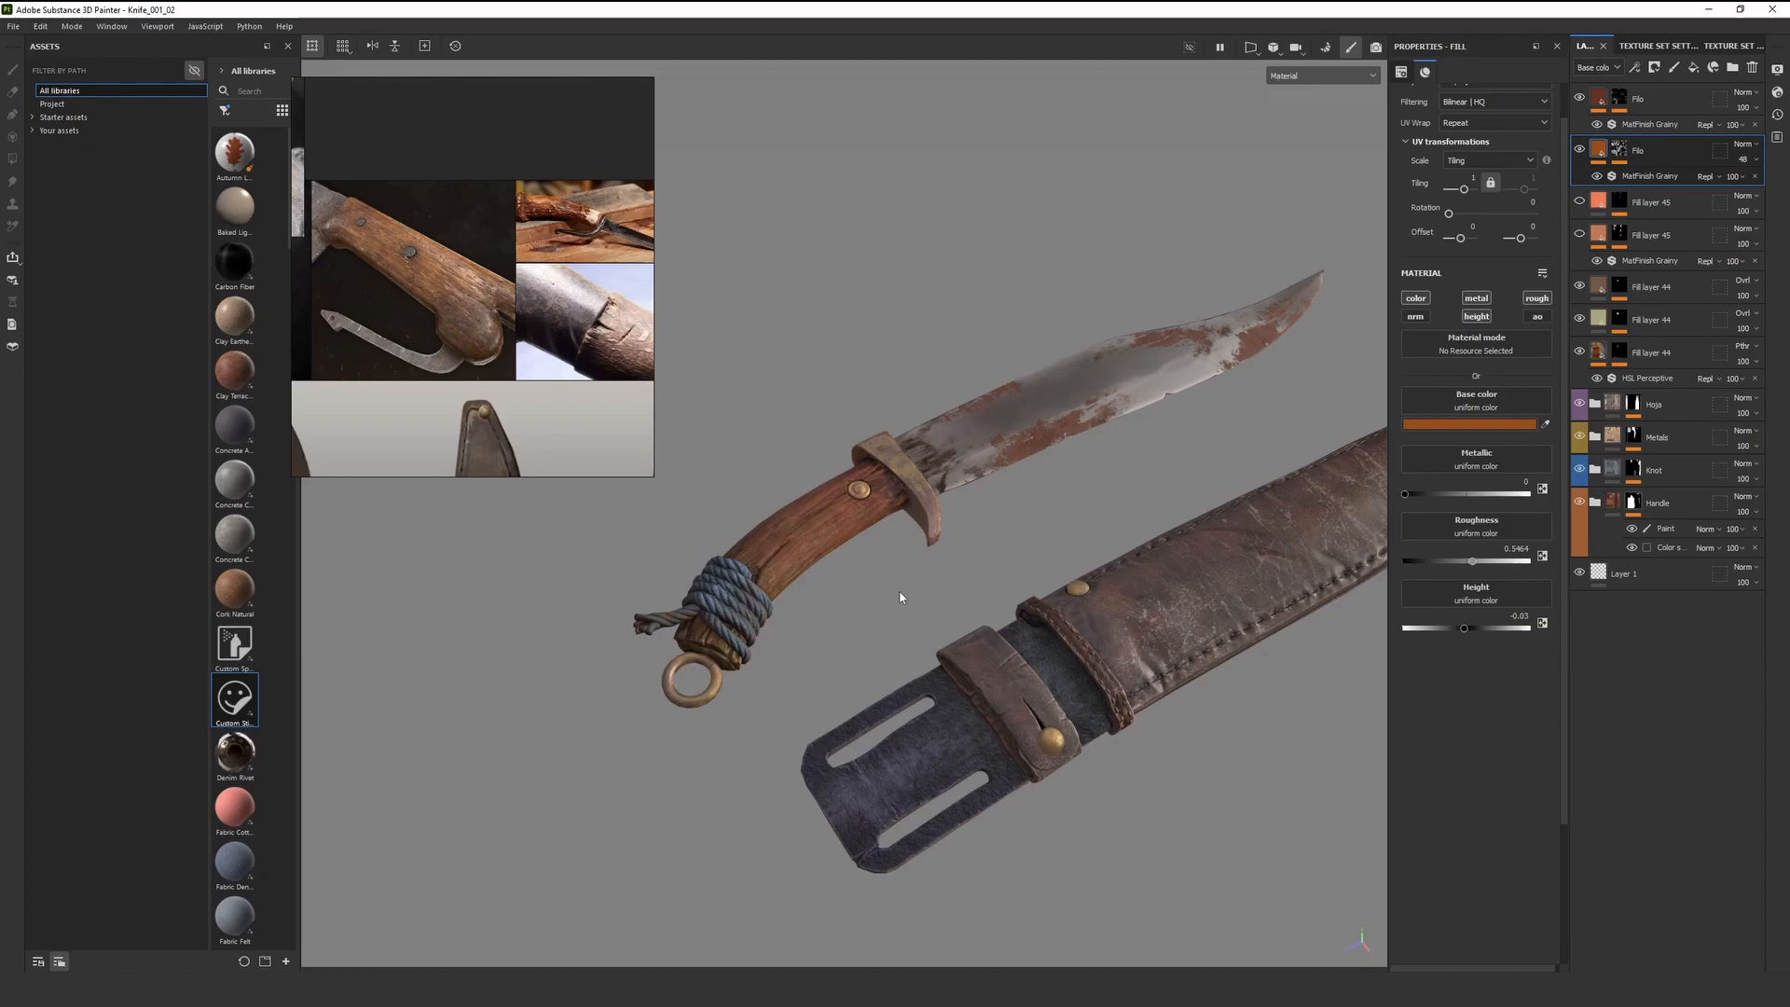
Cycle the viewport channels to the Normal + Height + Mesh view with the knife and sheath framed
scroll(898, 592, down, 4)
alt+drag(899, 592, 982, 602)
alt+middle_drag(1007, 606, 672, 648)
scroll(671, 648, up, 2)
alt+drag(671, 647, 758, 643)
alt+middle_drag(759, 643, 839, 587)
key(c)
key(c)
key(c)
key(c)
key(c)
key(c)
key(c)
key(c)
key(c)
key(shift+c)
key(shift+c)
alt+drag(842, 570, 954, 585)
scroll(955, 584, up, 3)
scroll(934, 581, down, 3)
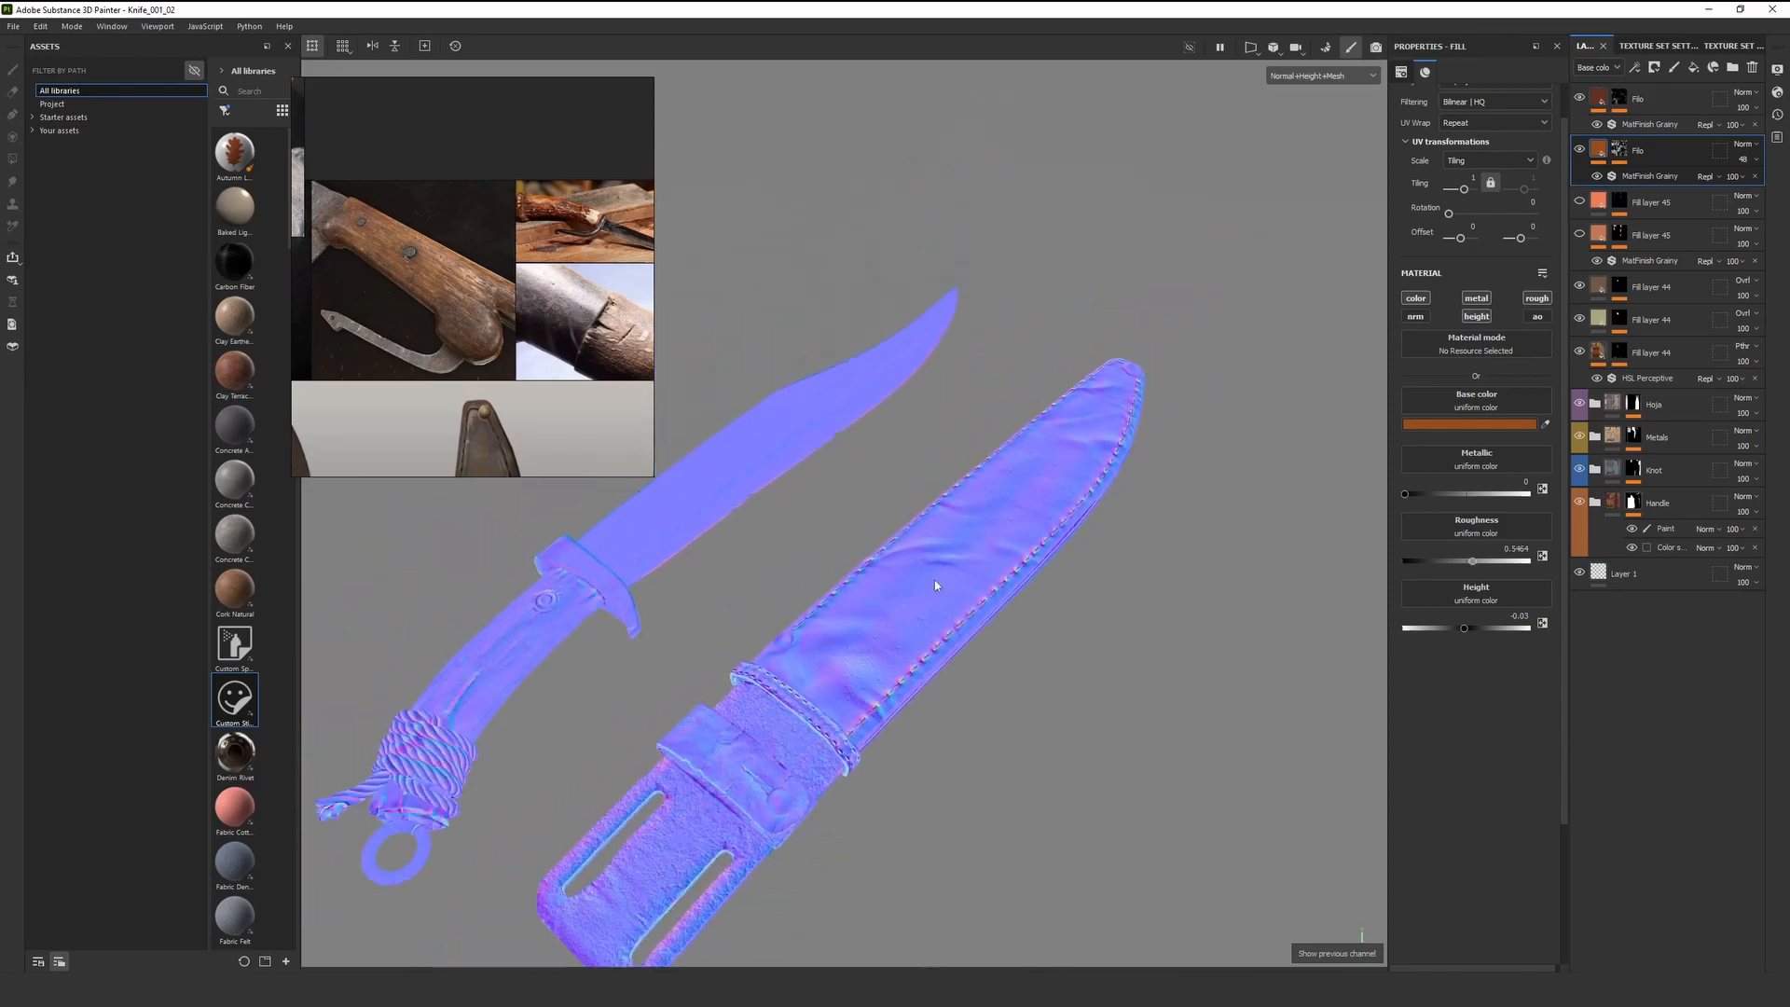
Examine the normal detail on the knife and along the sheath's leather, stitching and belt loop
scroll(979, 592, up, 2)
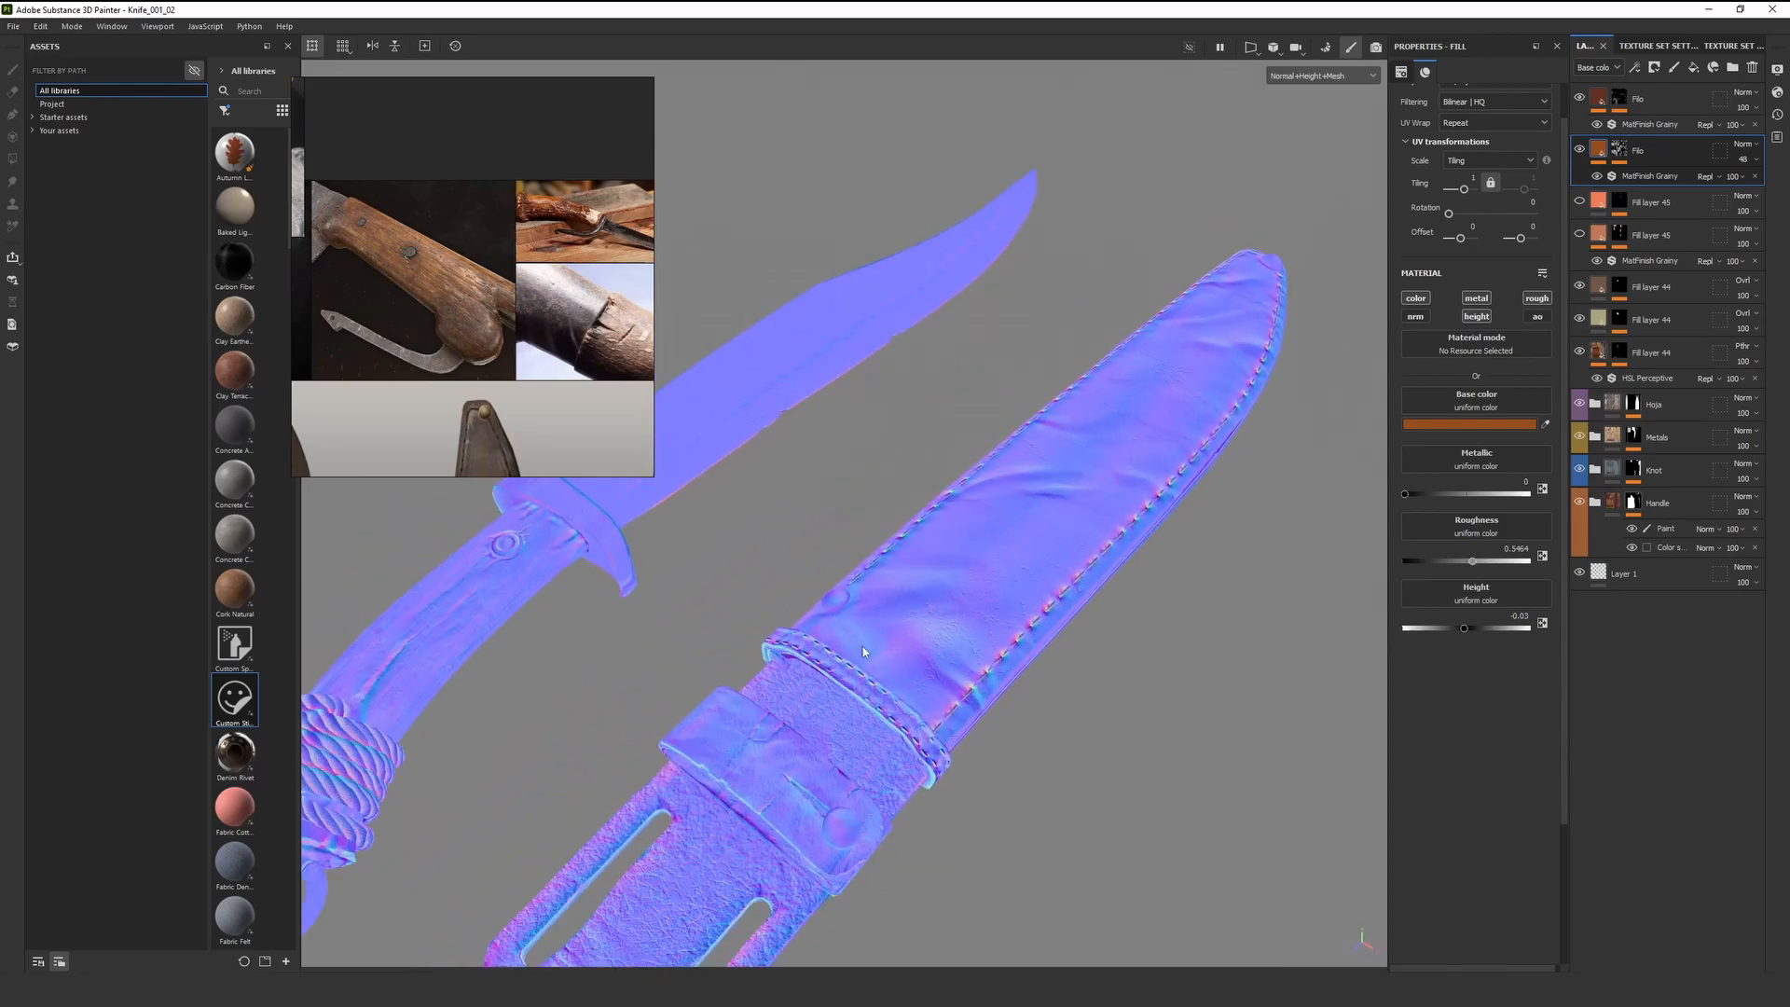
scroll(1004, 563, down, 2)
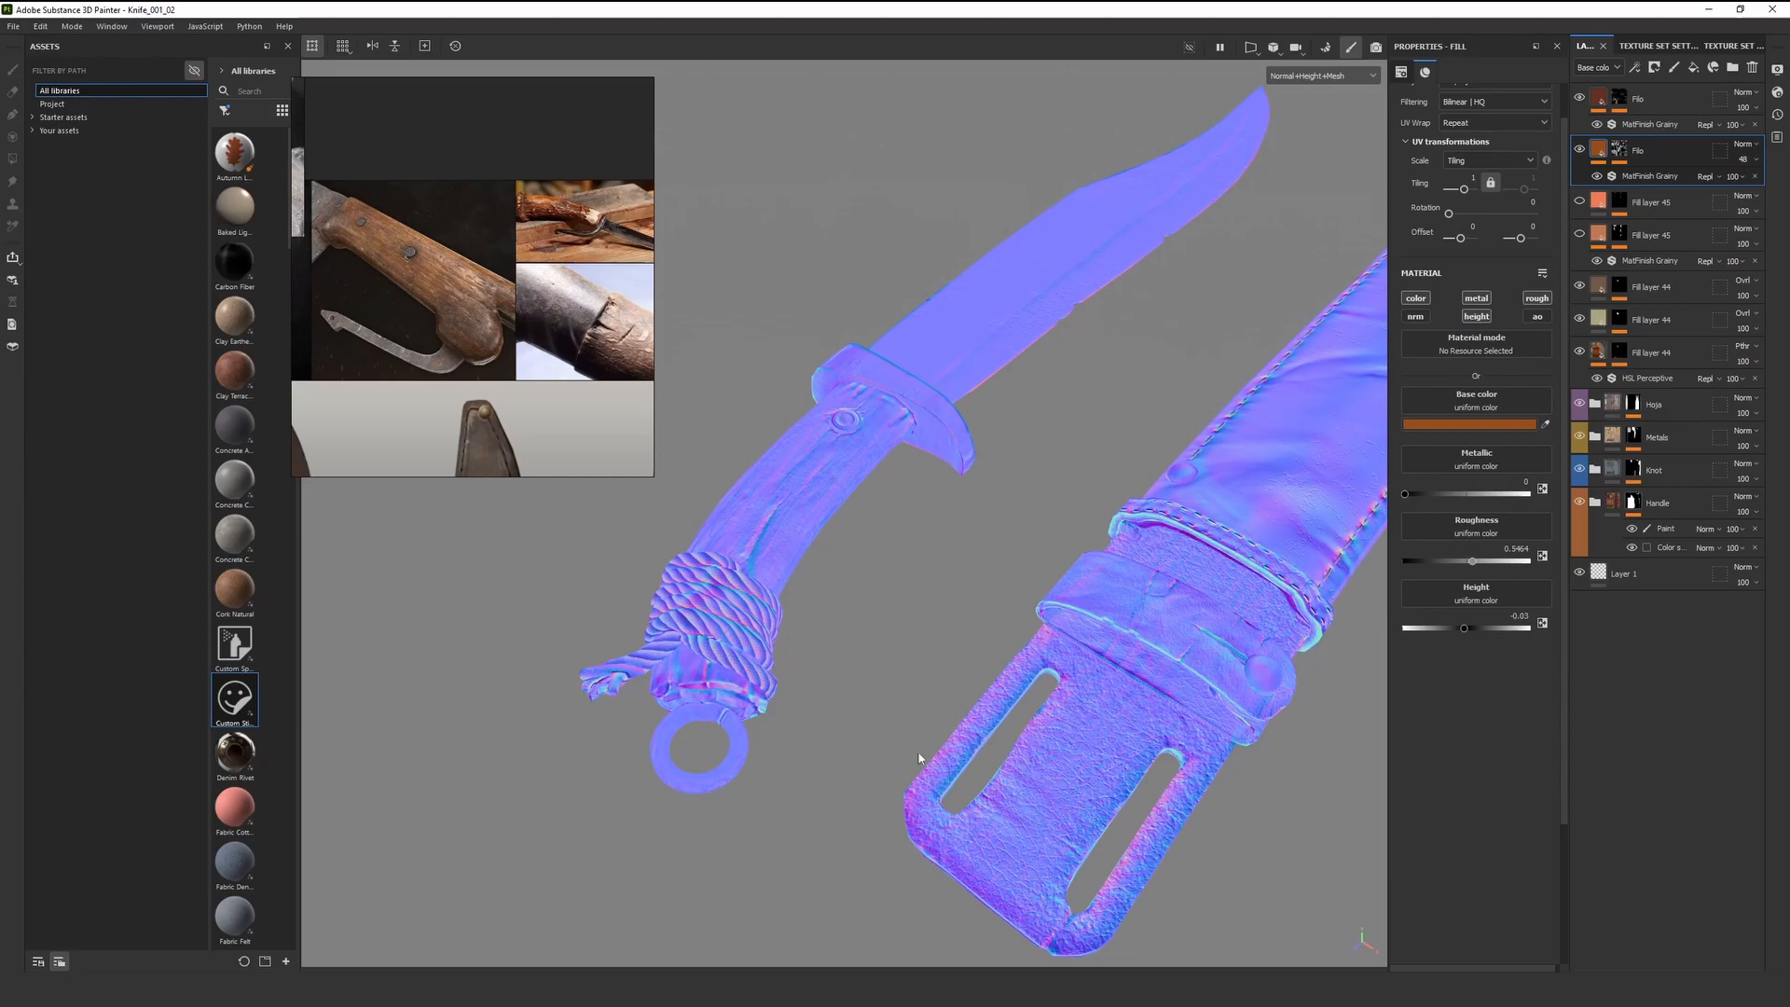
middle_drag(1303, 616, 1226, 655)
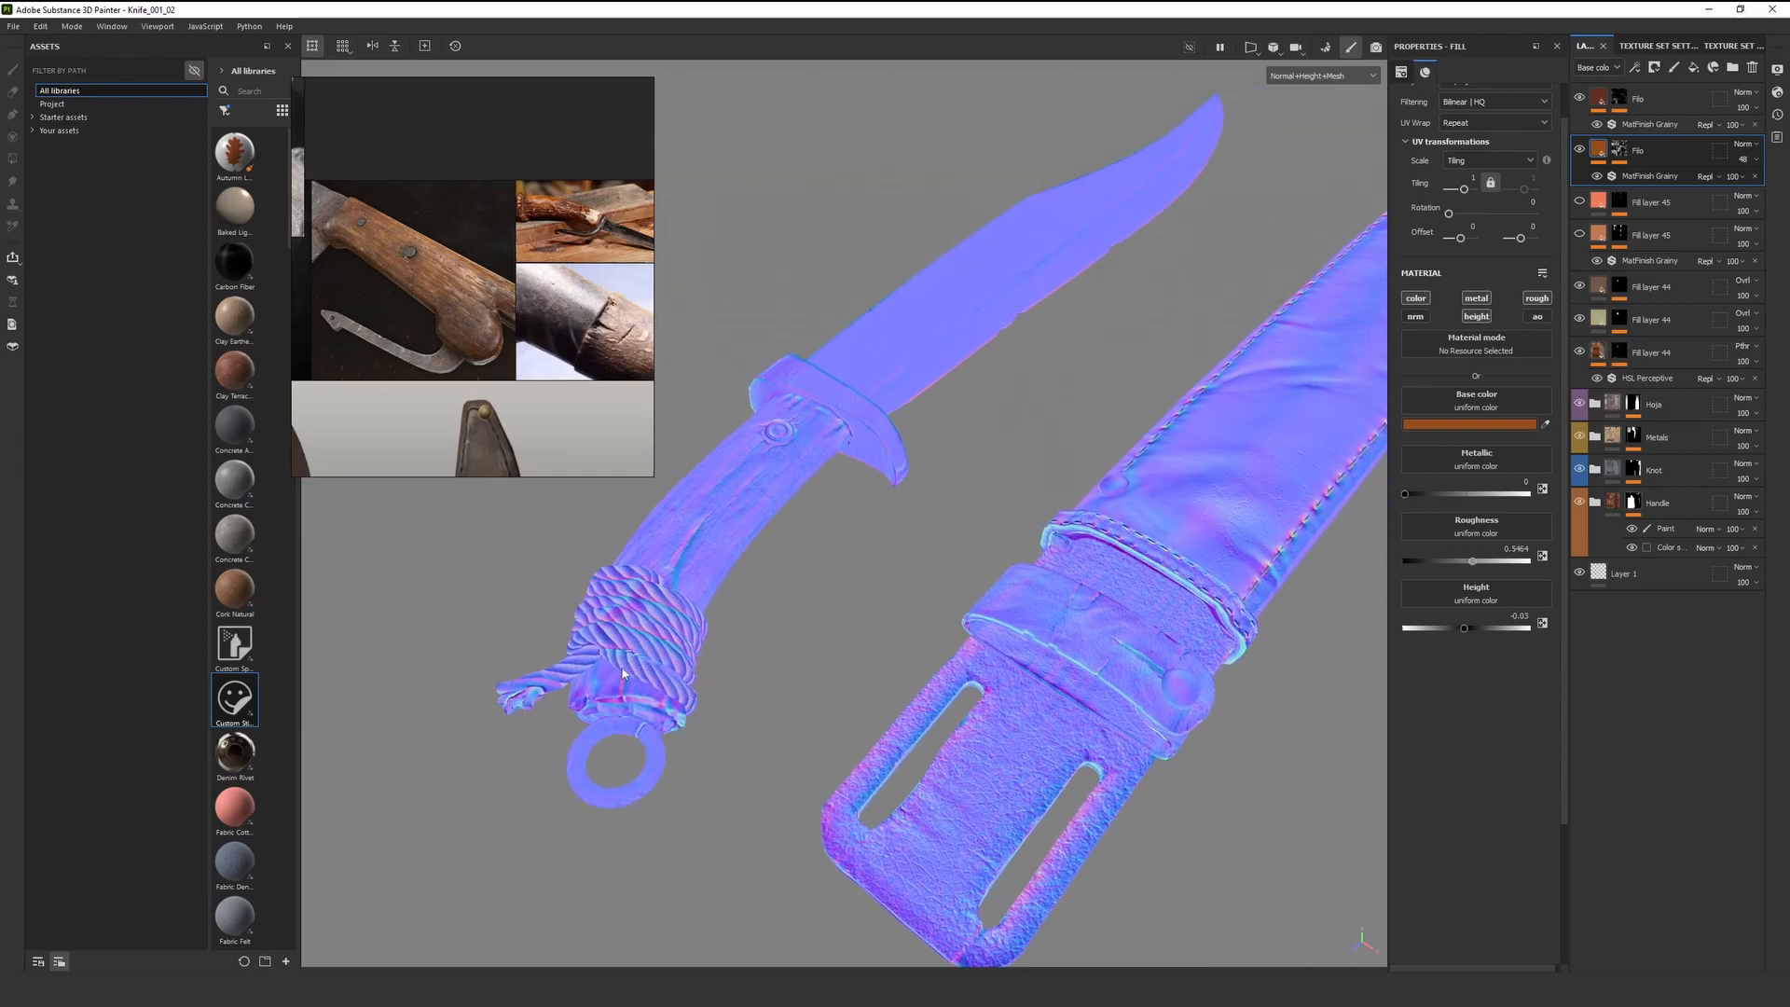
scroll(623, 673, down, 2)
alt+drag(731, 687, 783, 625)
scroll(1110, 439, up, 5)
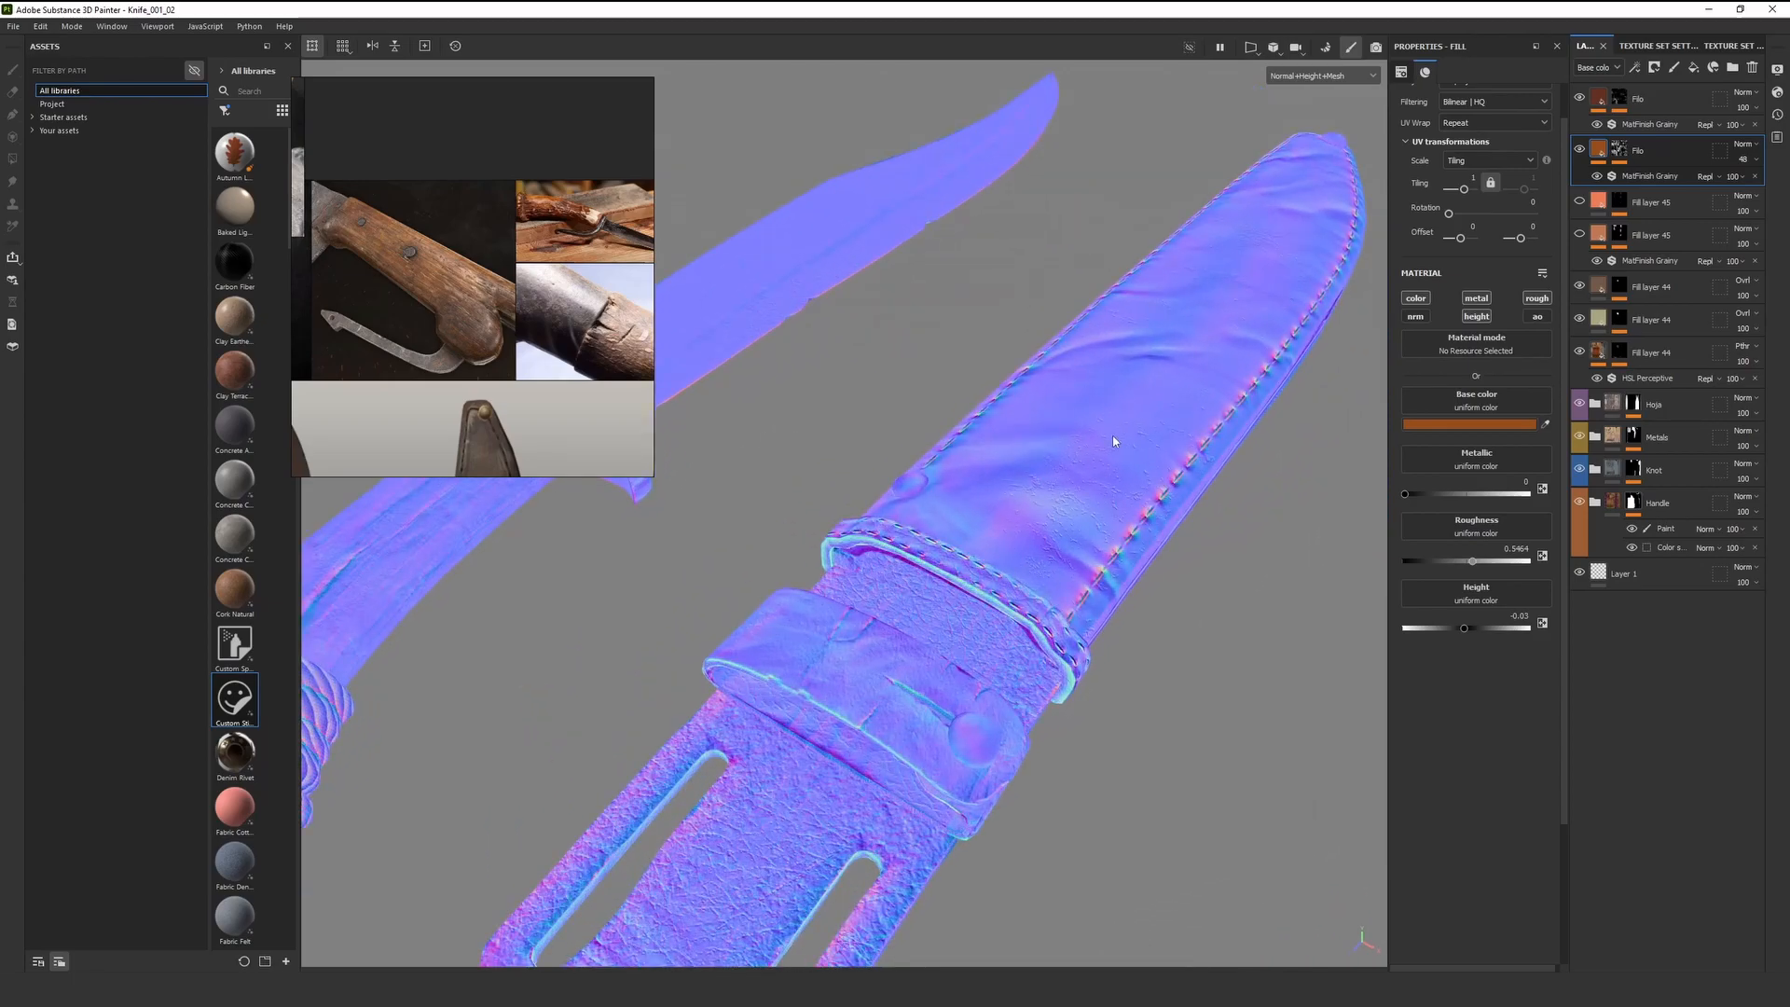
alt+drag(1110, 439, 936, 557)
scroll(935, 557, up, 3)
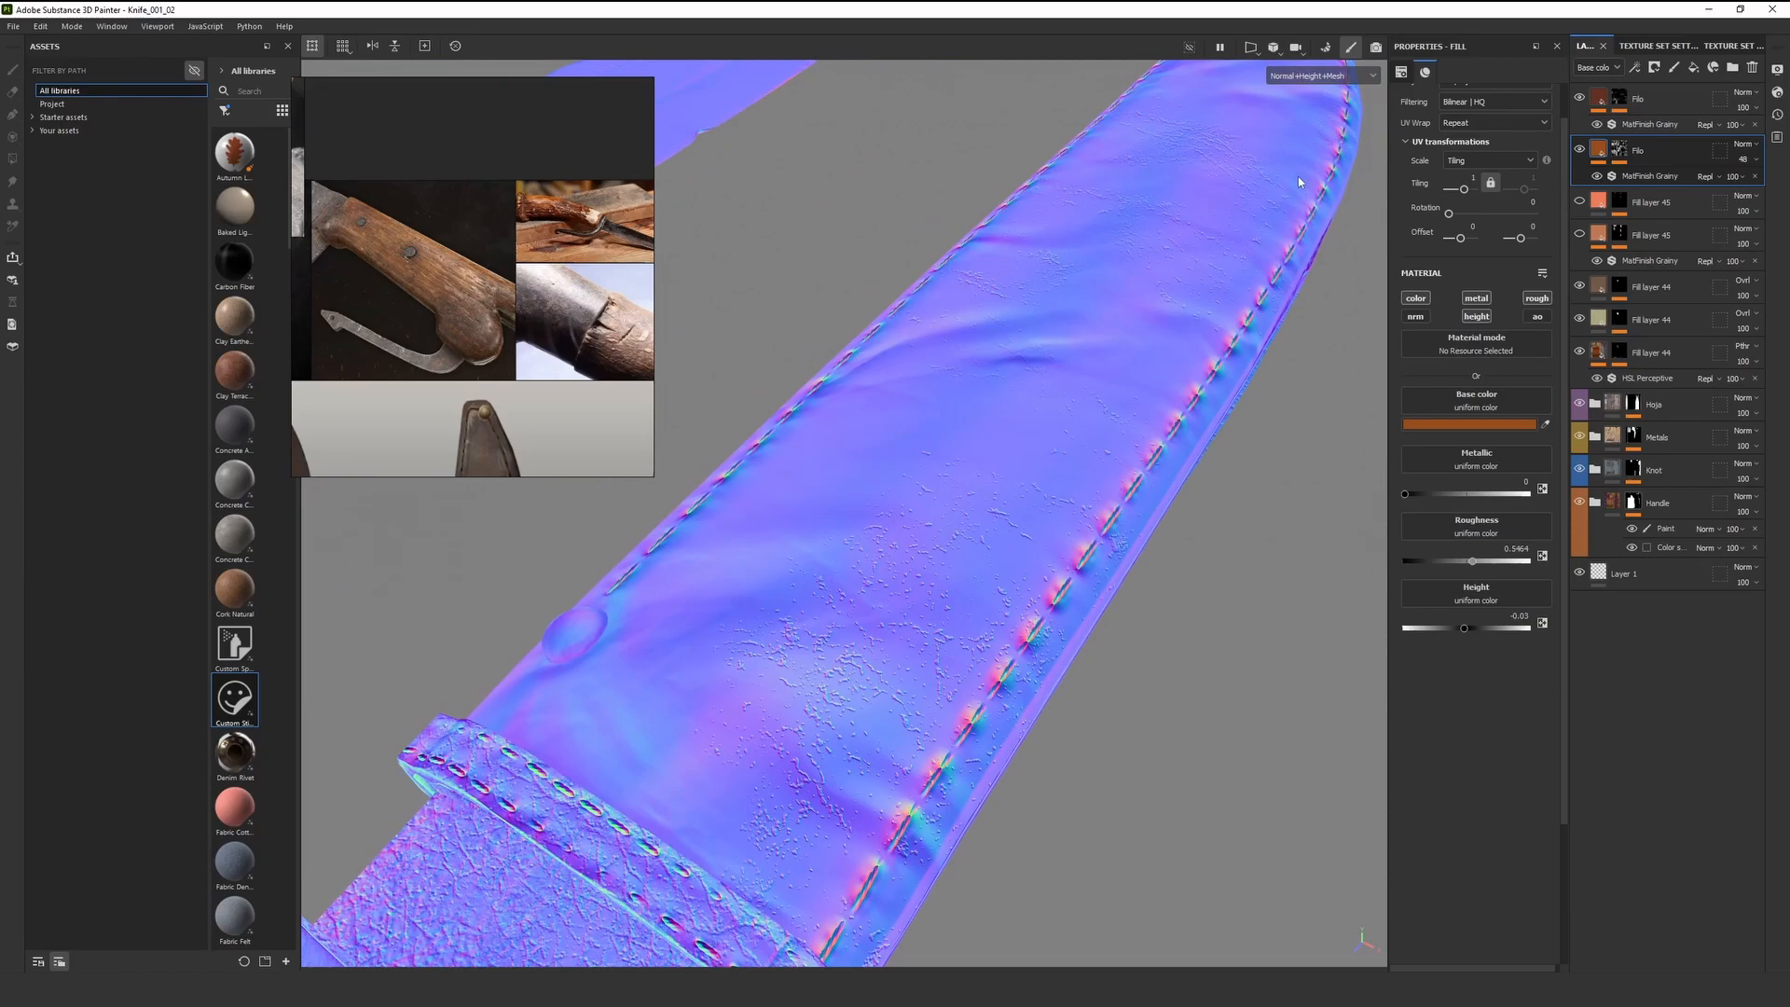
alt+drag(1294, 192, 1099, 268)
Show the full material and inspect the sheath's leather wear under rotated lighting
key(m)
scroll(998, 353, down, 2)
alt+drag(998, 352, 862, 600)
scroll(886, 641, up, 2)
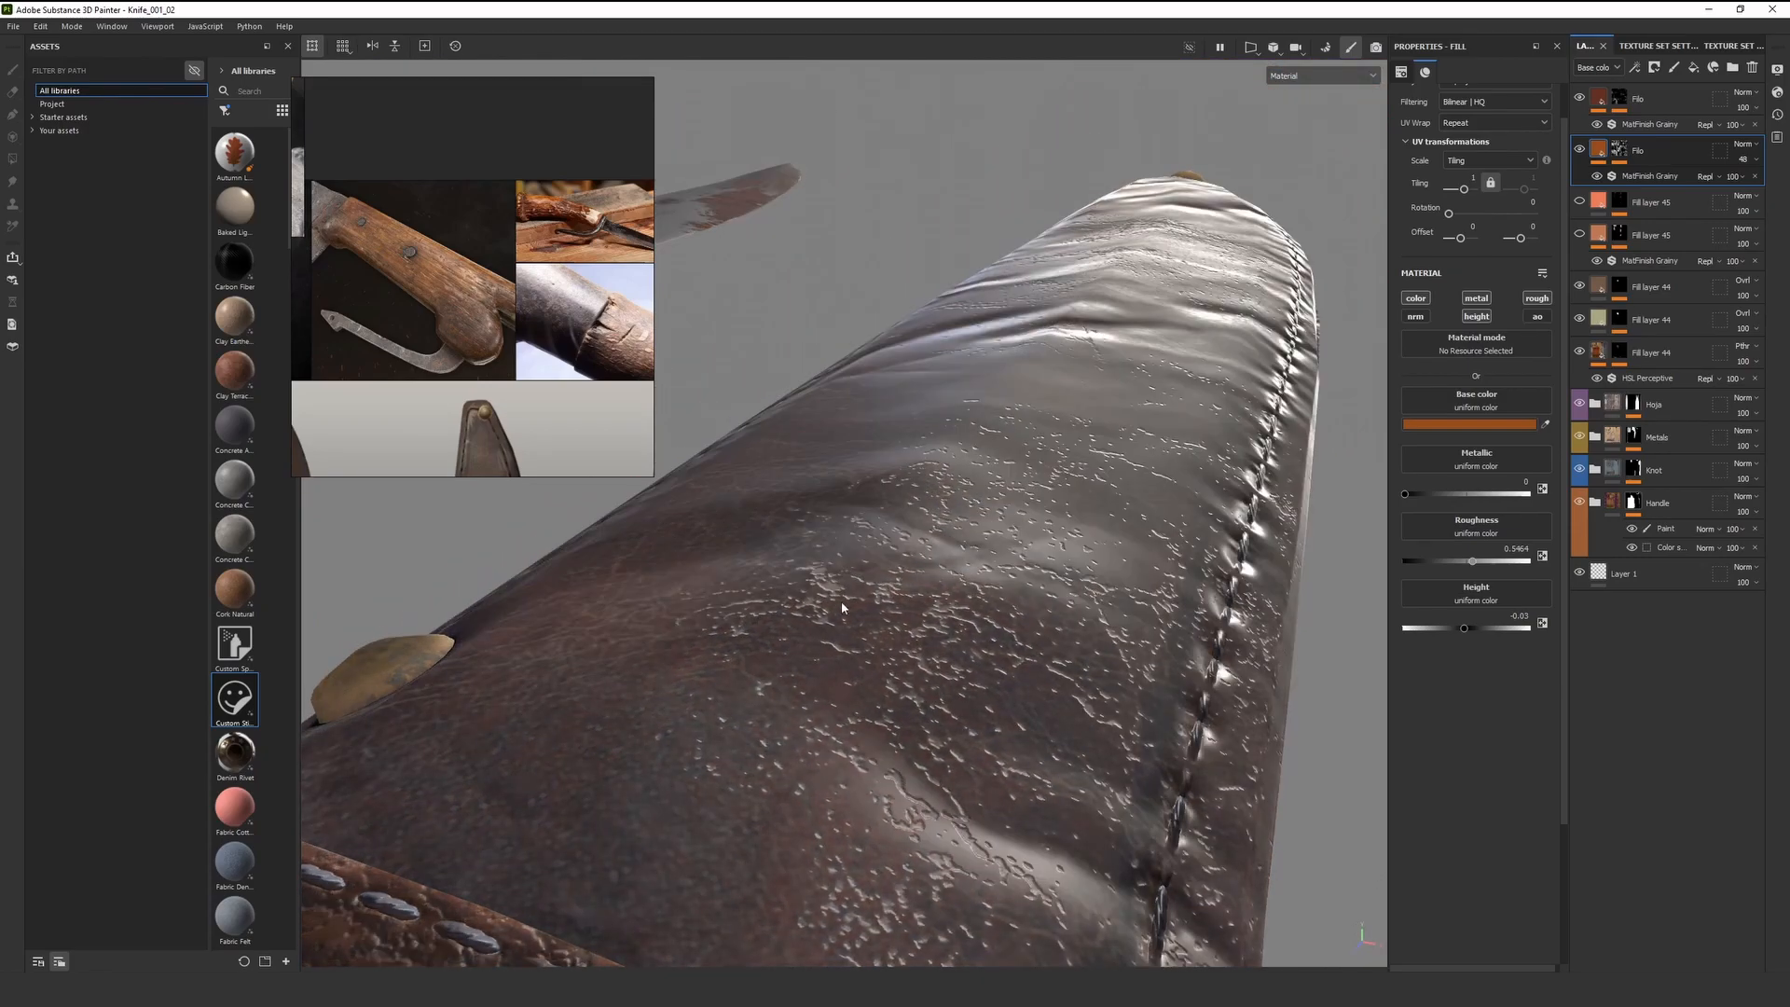
scroll(731, 601, down, 4)
alt+drag(1035, 312, 1109, 401)
shift+right_drag(1124, 350, 1083, 334)
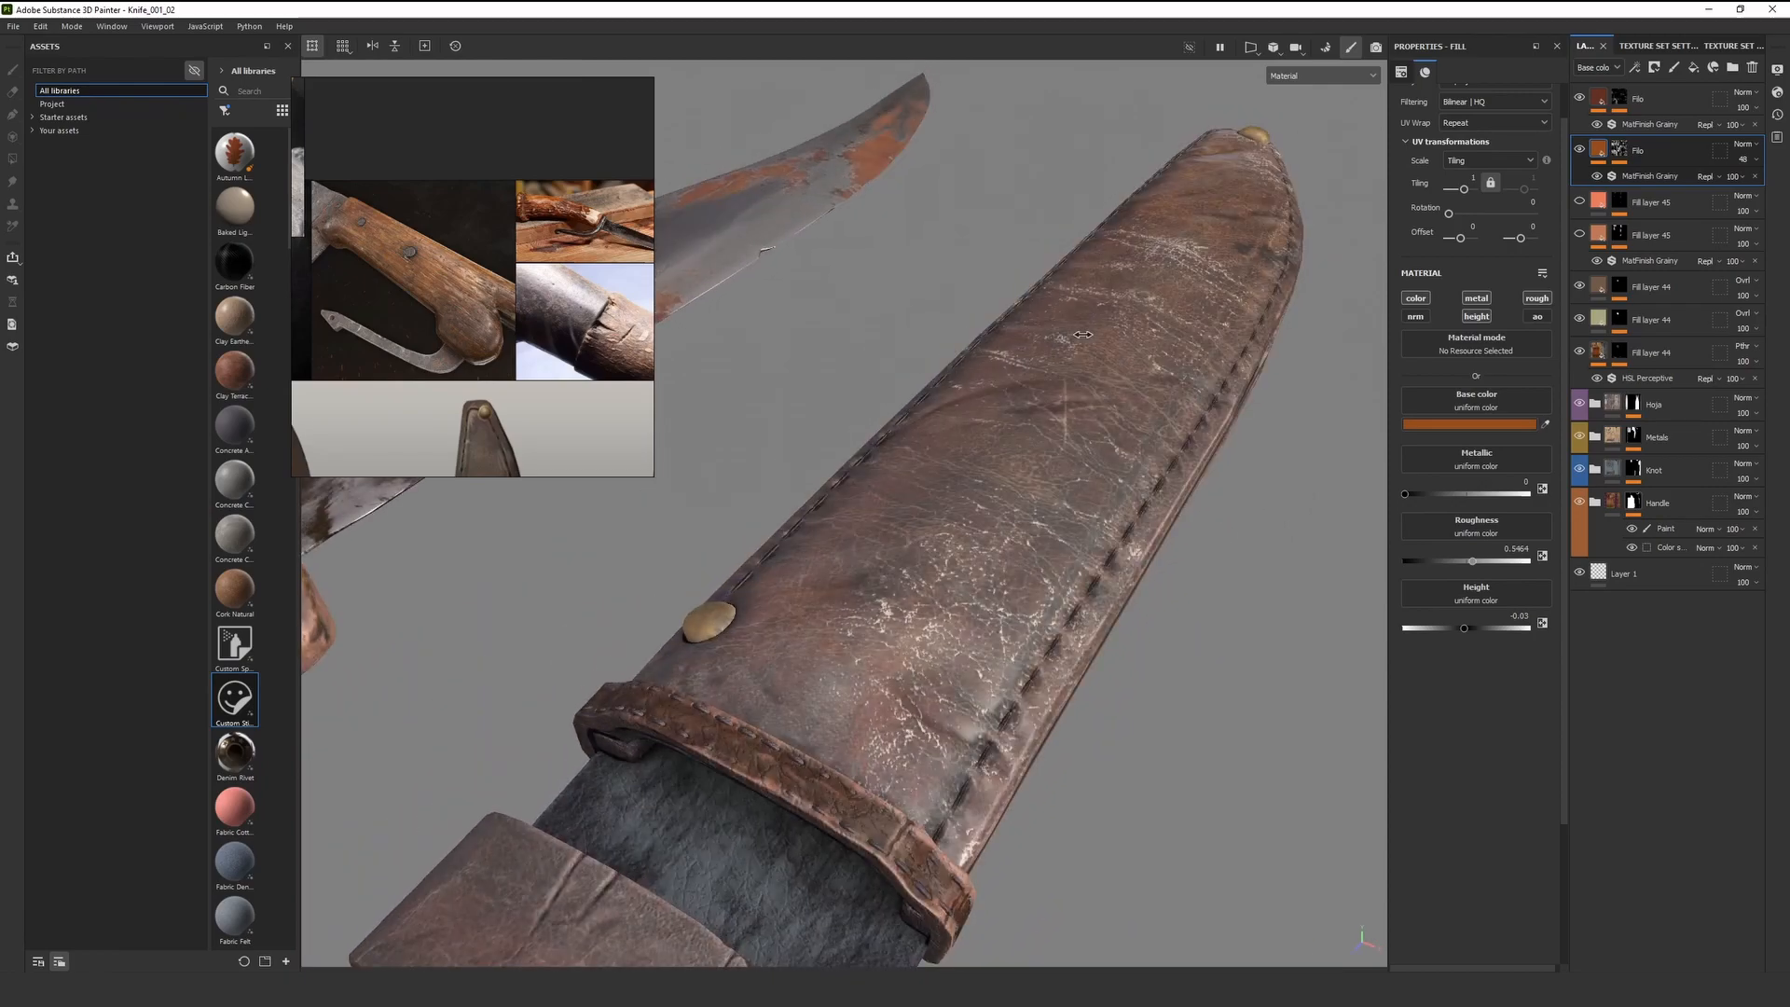
Show the Normal + Height + Mesh channel and examine the small cracks on the sheath's leather up close
key(c)
key(c)
key(c)
key(c)
key(c)
scroll(1143, 288, down, 4)
scroll(959, 432, up, 5)
alt+middle_drag(1132, 340, 875, 602)
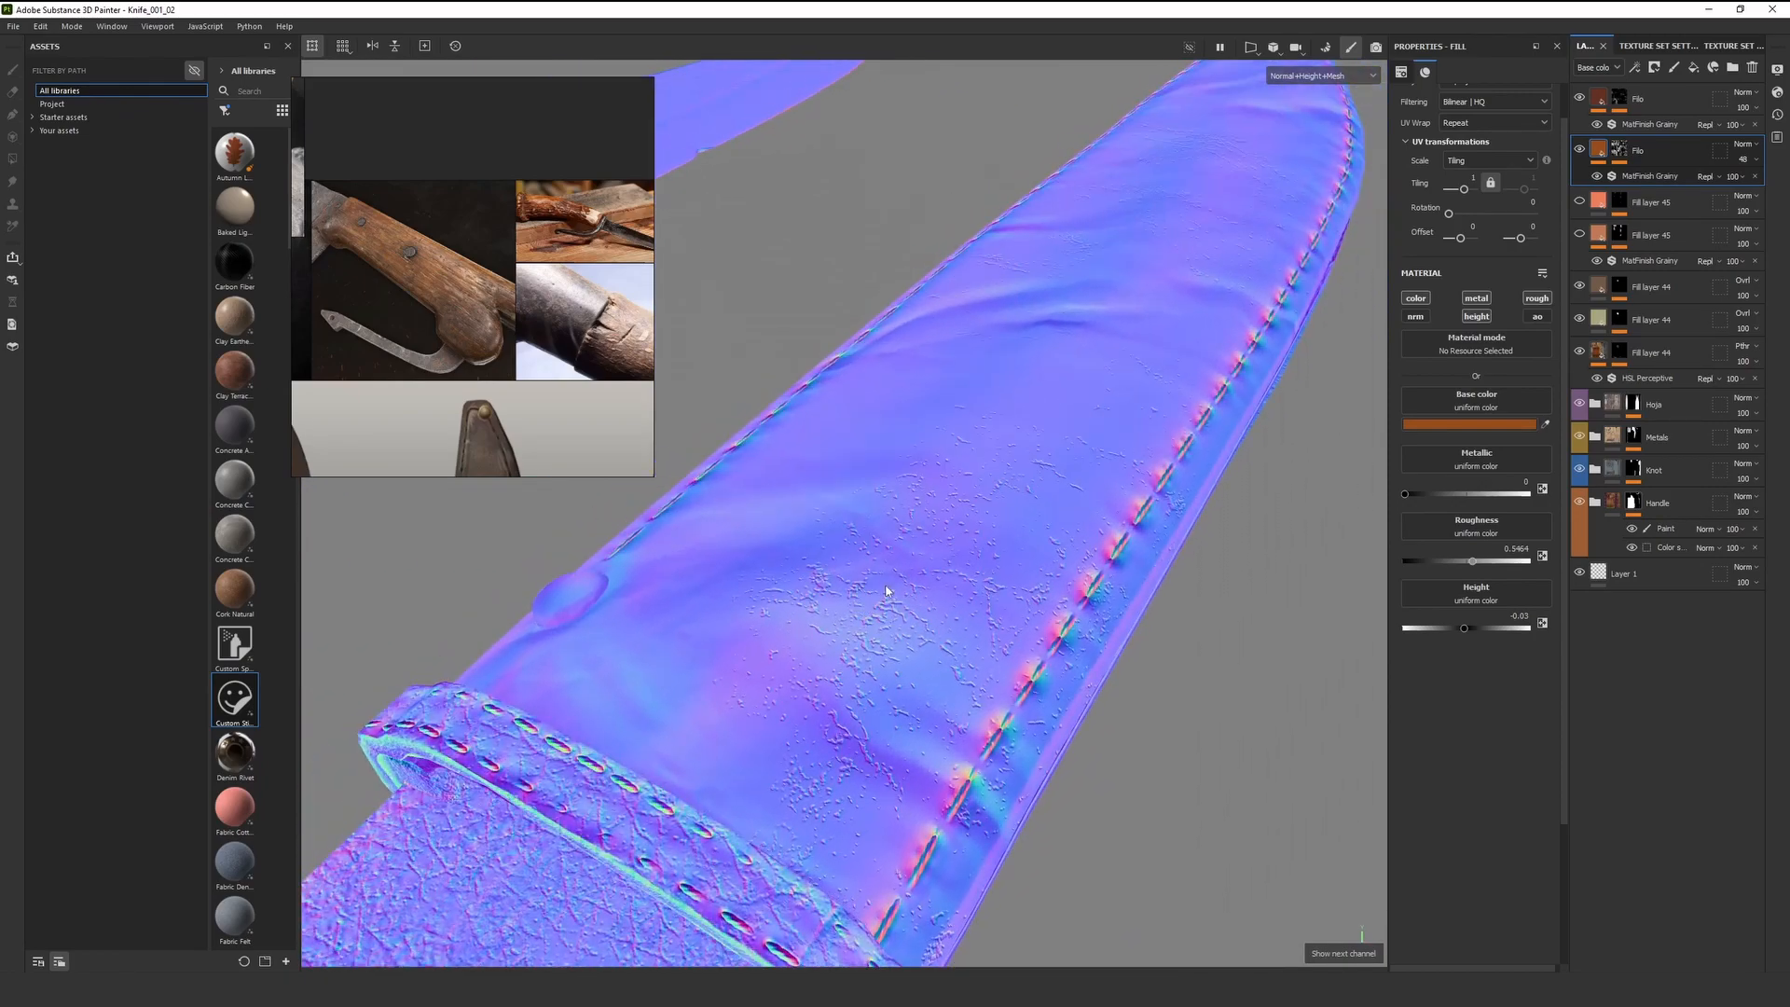
scroll(876, 606, down, 3)
scroll(878, 615, up, 5)
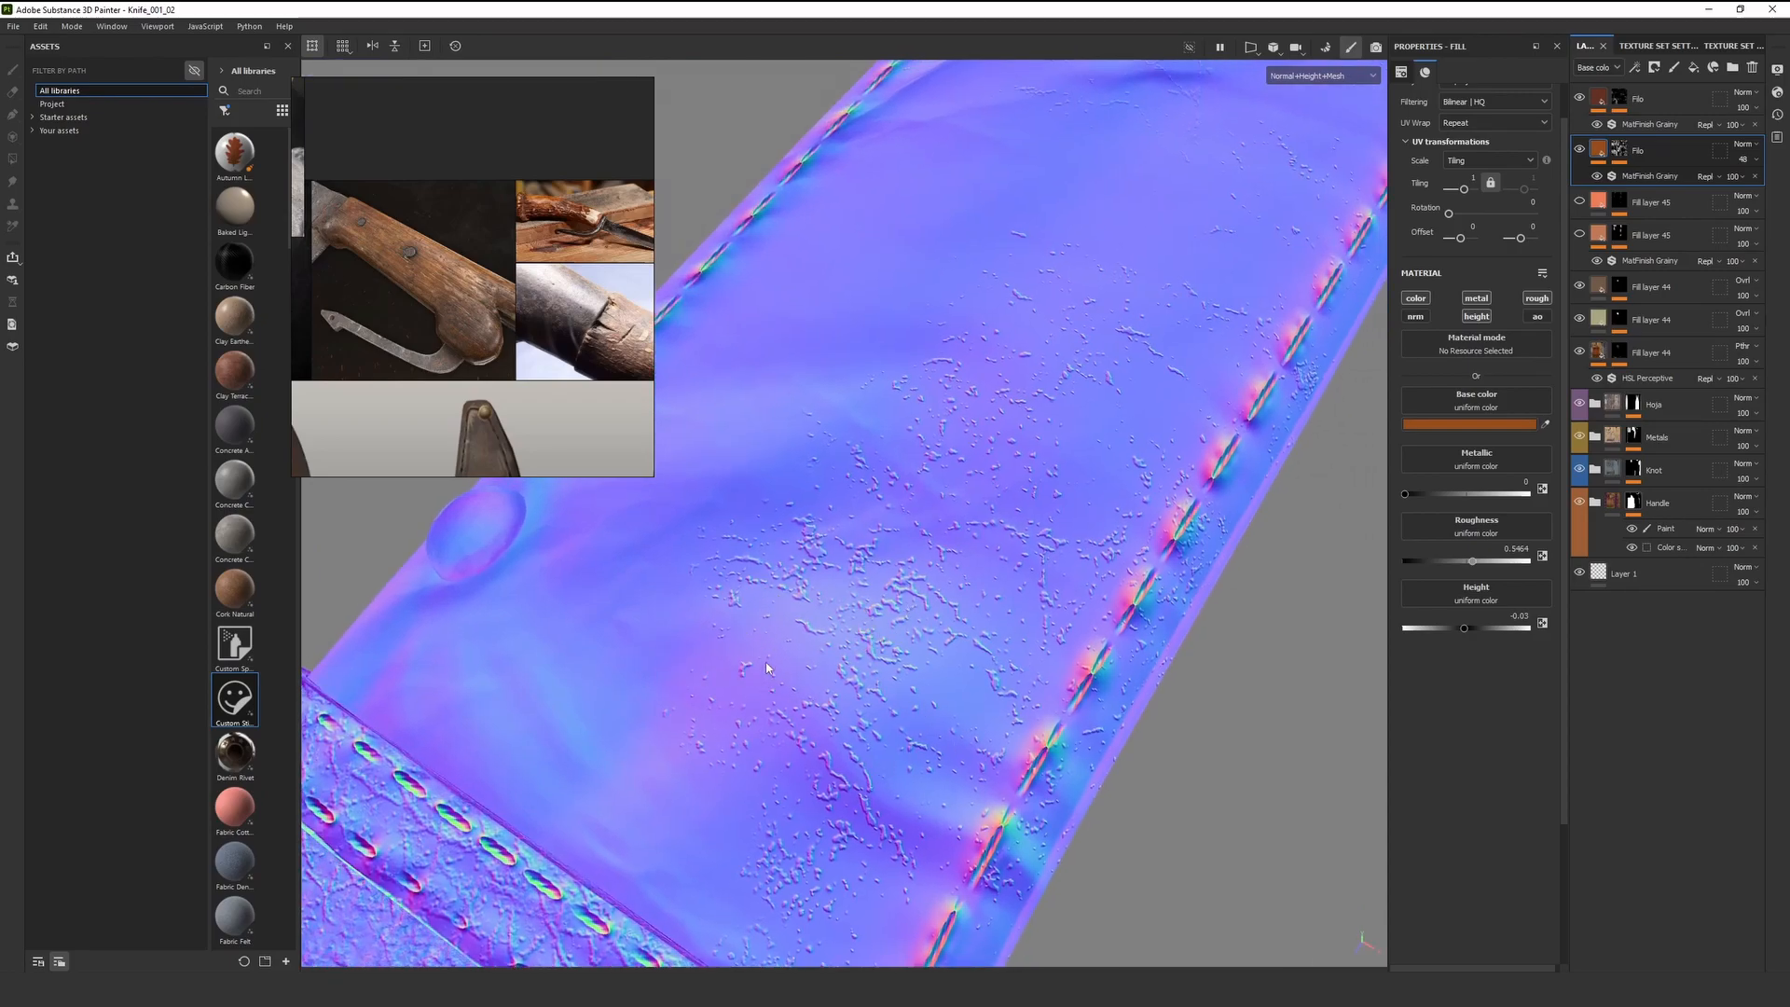
Compare the cracks with the full material and rotate the lighting across the sheath's leather
key(m)
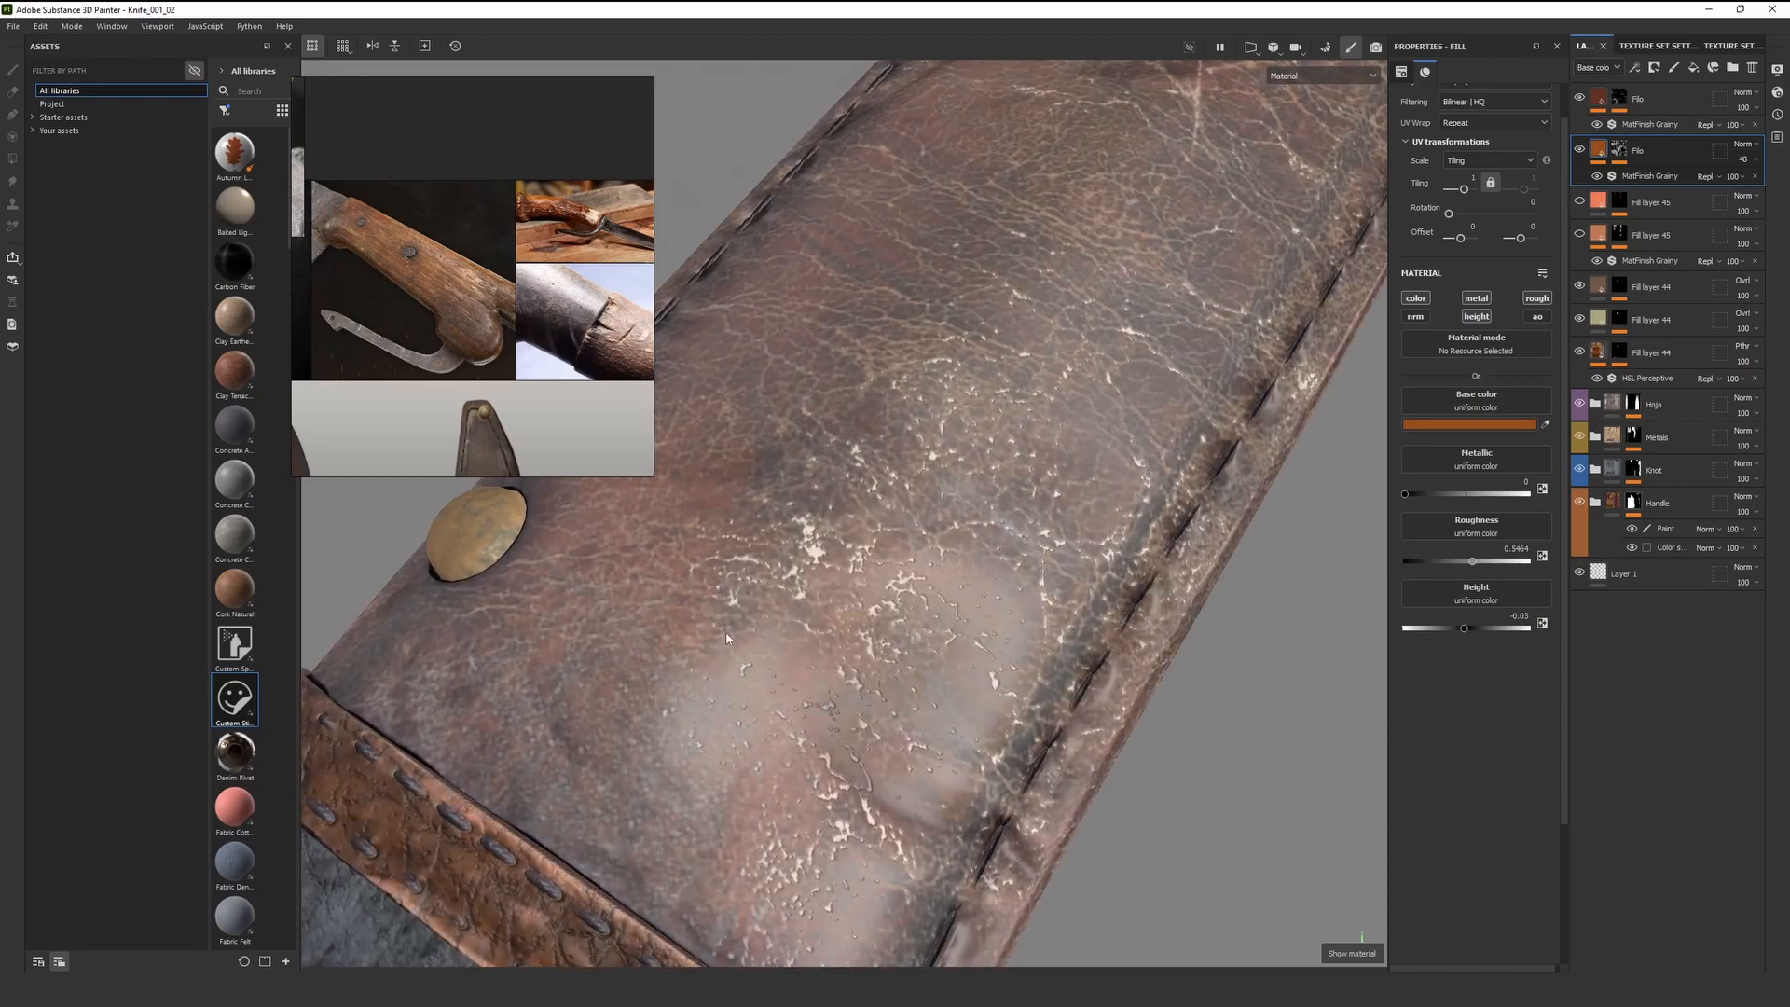
shift+right_drag(727, 634, 731, 634)
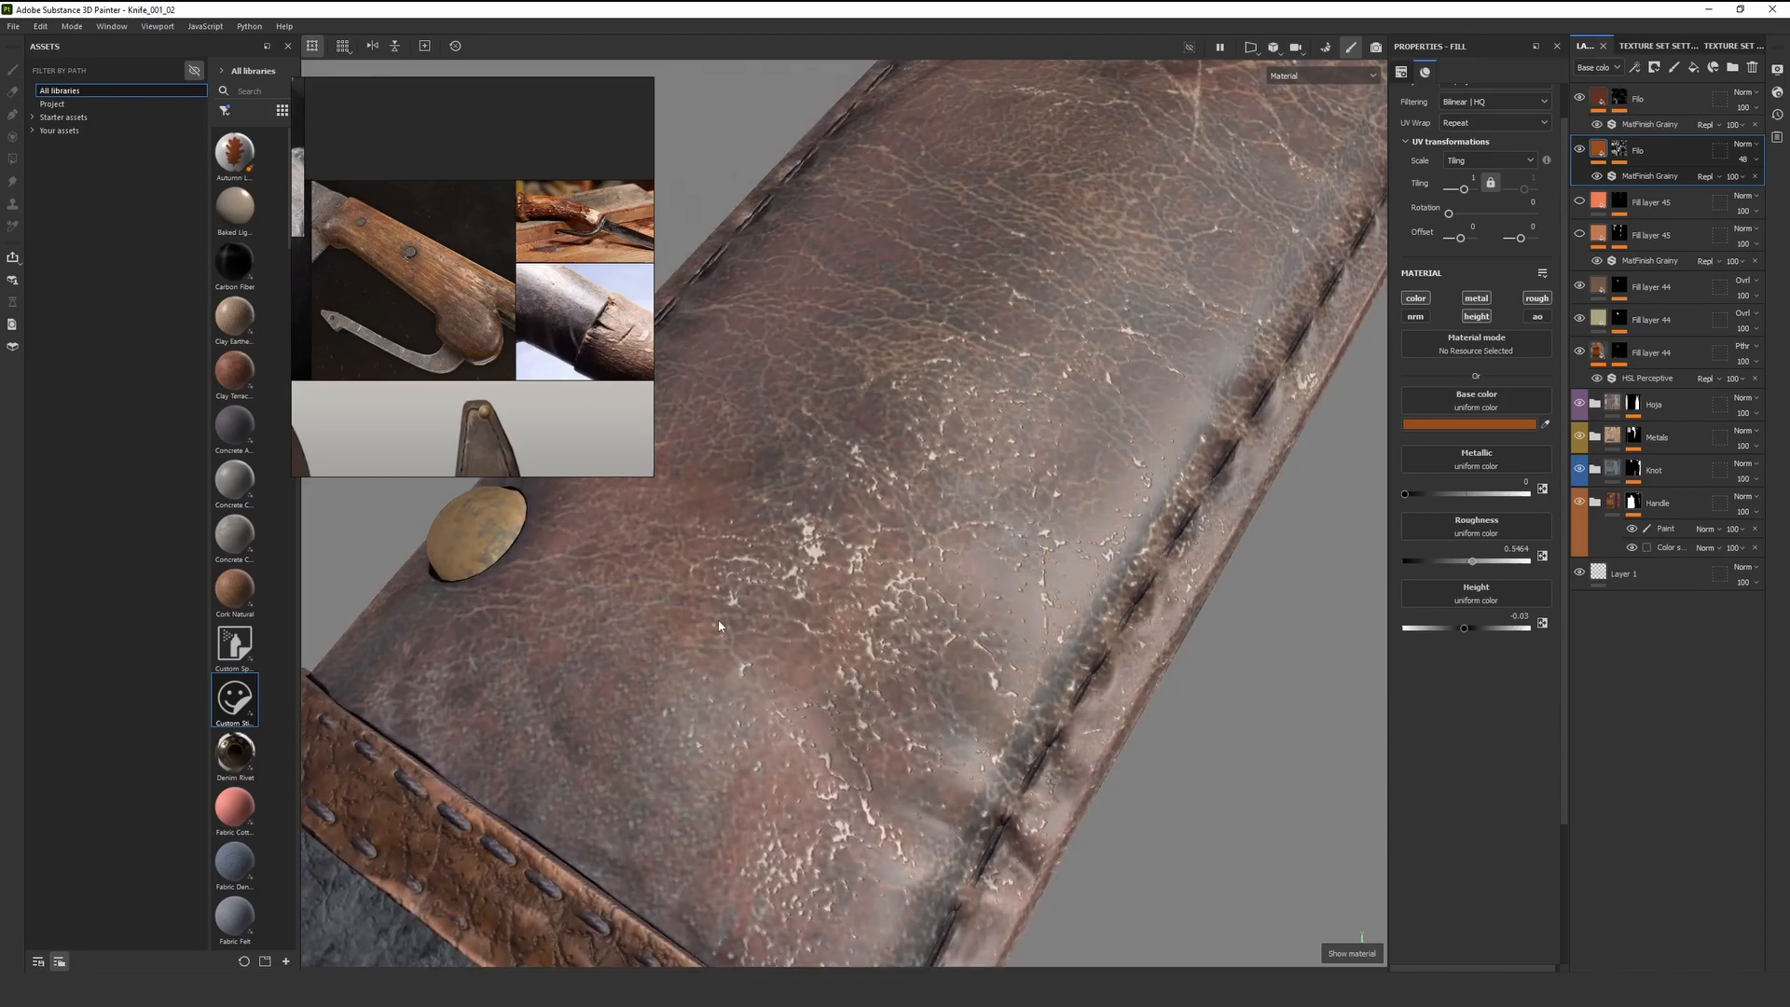
alt+drag(731, 634, 736, 643)
alt+middle_drag(736, 643, 758, 645)
mouse_move(757, 645)
shift+right_down()
mouse_move(792, 652)
mouse_move(755, 664)
shift+right_up()
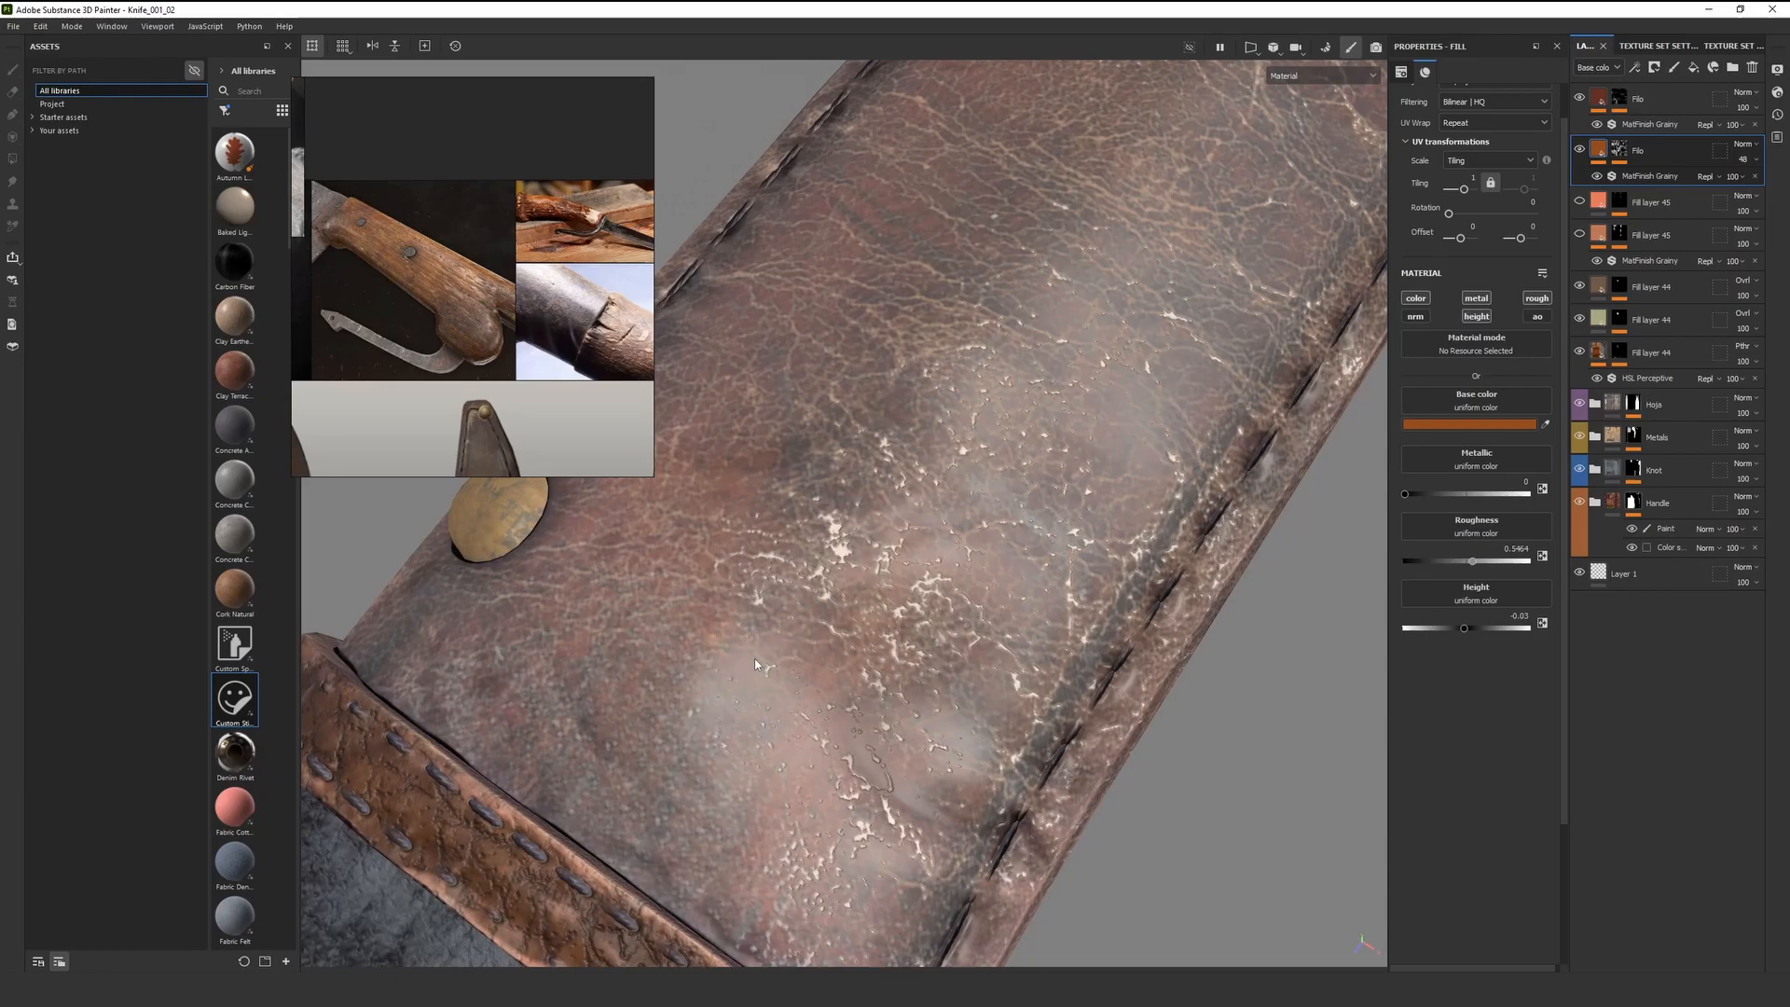
Capture the leather close-up, trace several cracks with freehand red lines, and discard the capture
key(Print)
drag(459, 70, 1577, 1005)
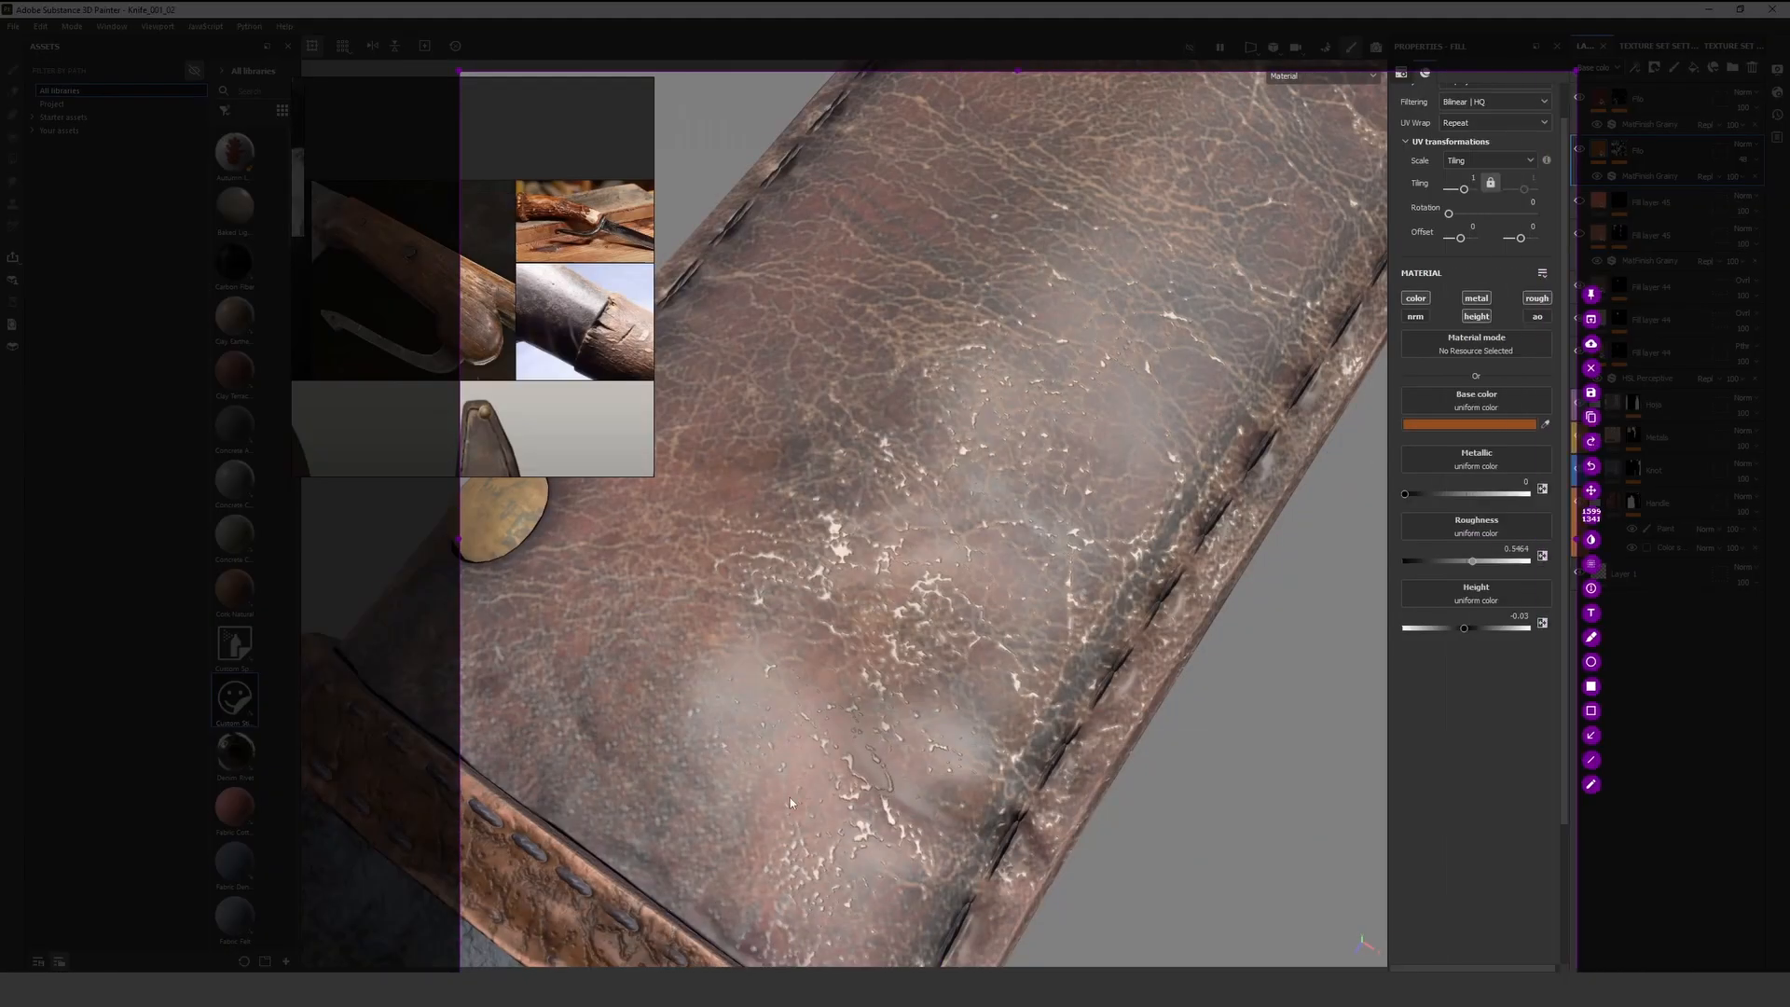
click(1591, 760)
click(1591, 783)
mouse_move(763, 556)
mouse_down()
mouse_move(800, 562)
mouse_move(751, 571)
mouse_move(876, 606)
mouse_move(804, 616)
mouse_move(825, 641)
mouse_move(756, 644)
mouse_up()
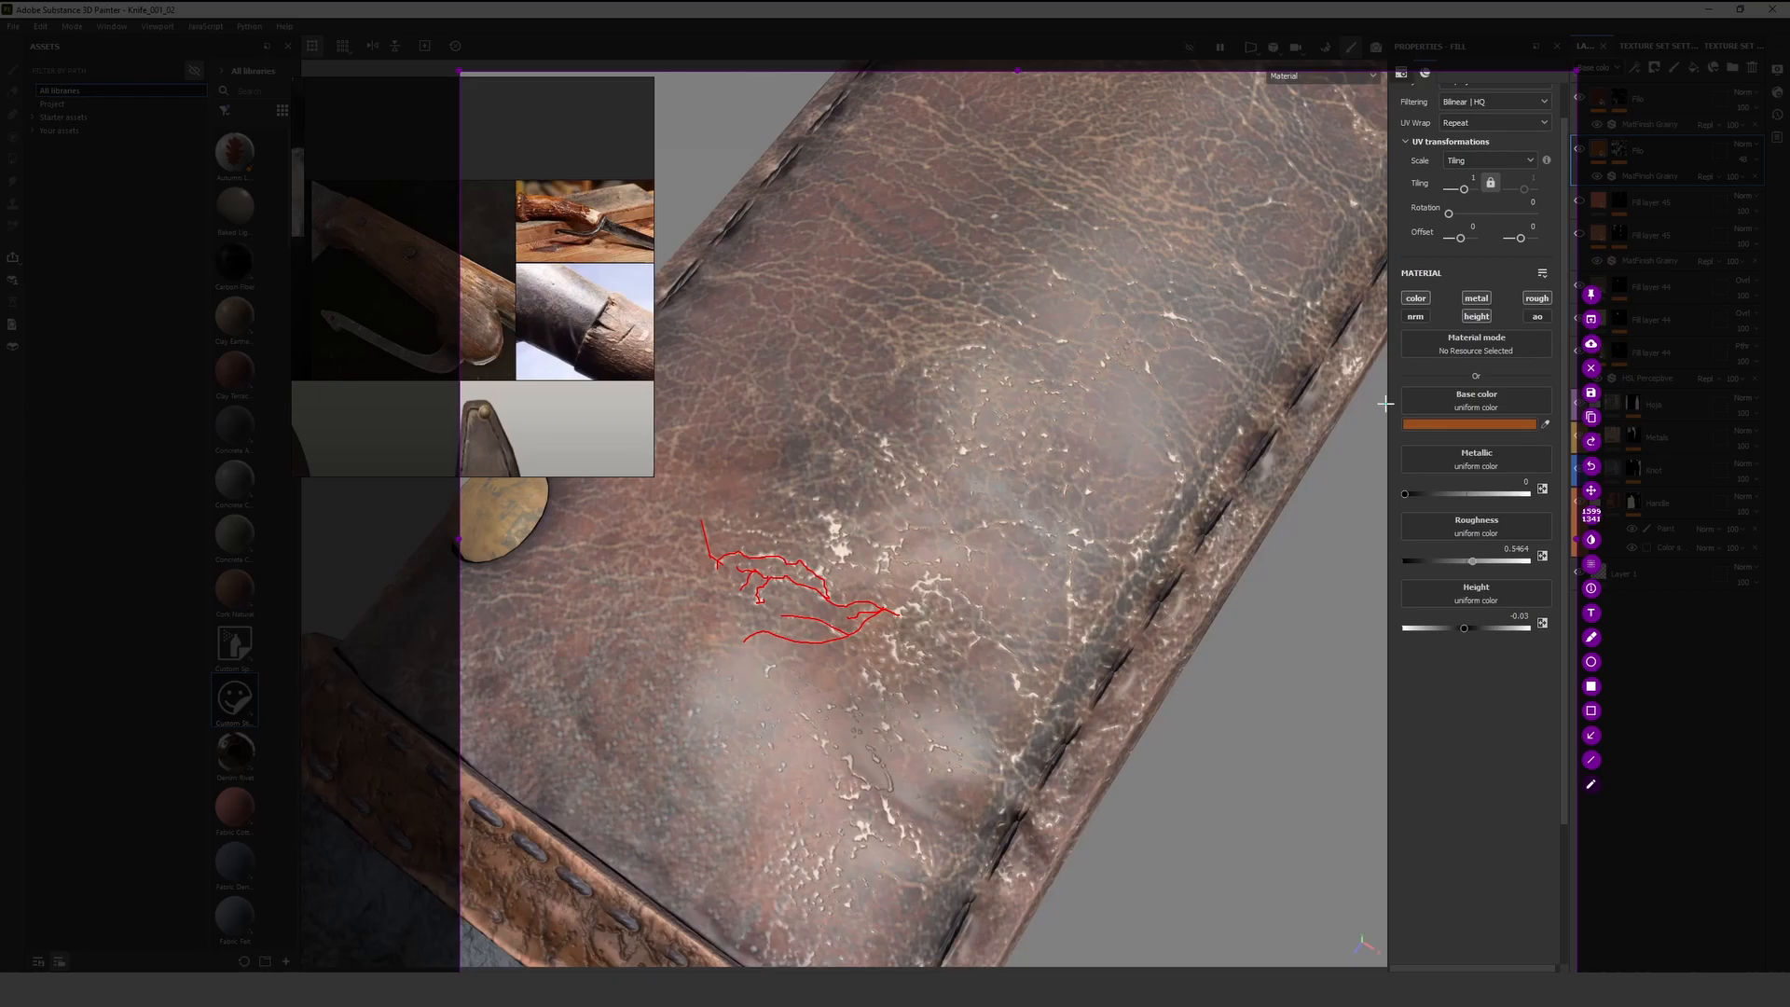
key(Escape)
click(1590, 368)
Capture the whole sheath, outline its tip and opening end, mark the middle with a red zigzag, and discard the capture
scroll(1006, 391, down, 4)
mouse_move(1006, 391)
alt+mouse_down()
mouse_move(932, 361)
mouse_move(803, 396)
mouse_move(977, 449)
alt+mouse_up()
scroll(932, 361, down, 5)
scroll(963, 448, up, 1)
key(Print)
mouse_move(557, 124)
mouse_down()
mouse_move(1342, 876)
mouse_move(1332, 892)
mouse_up()
click(700, 909)
mouse_move(1209, 449)
mouse_down()
mouse_move(1098, 318)
mouse_move(1154, 205)
mouse_move(1303, 291)
mouse_move(1209, 450)
mouse_up()
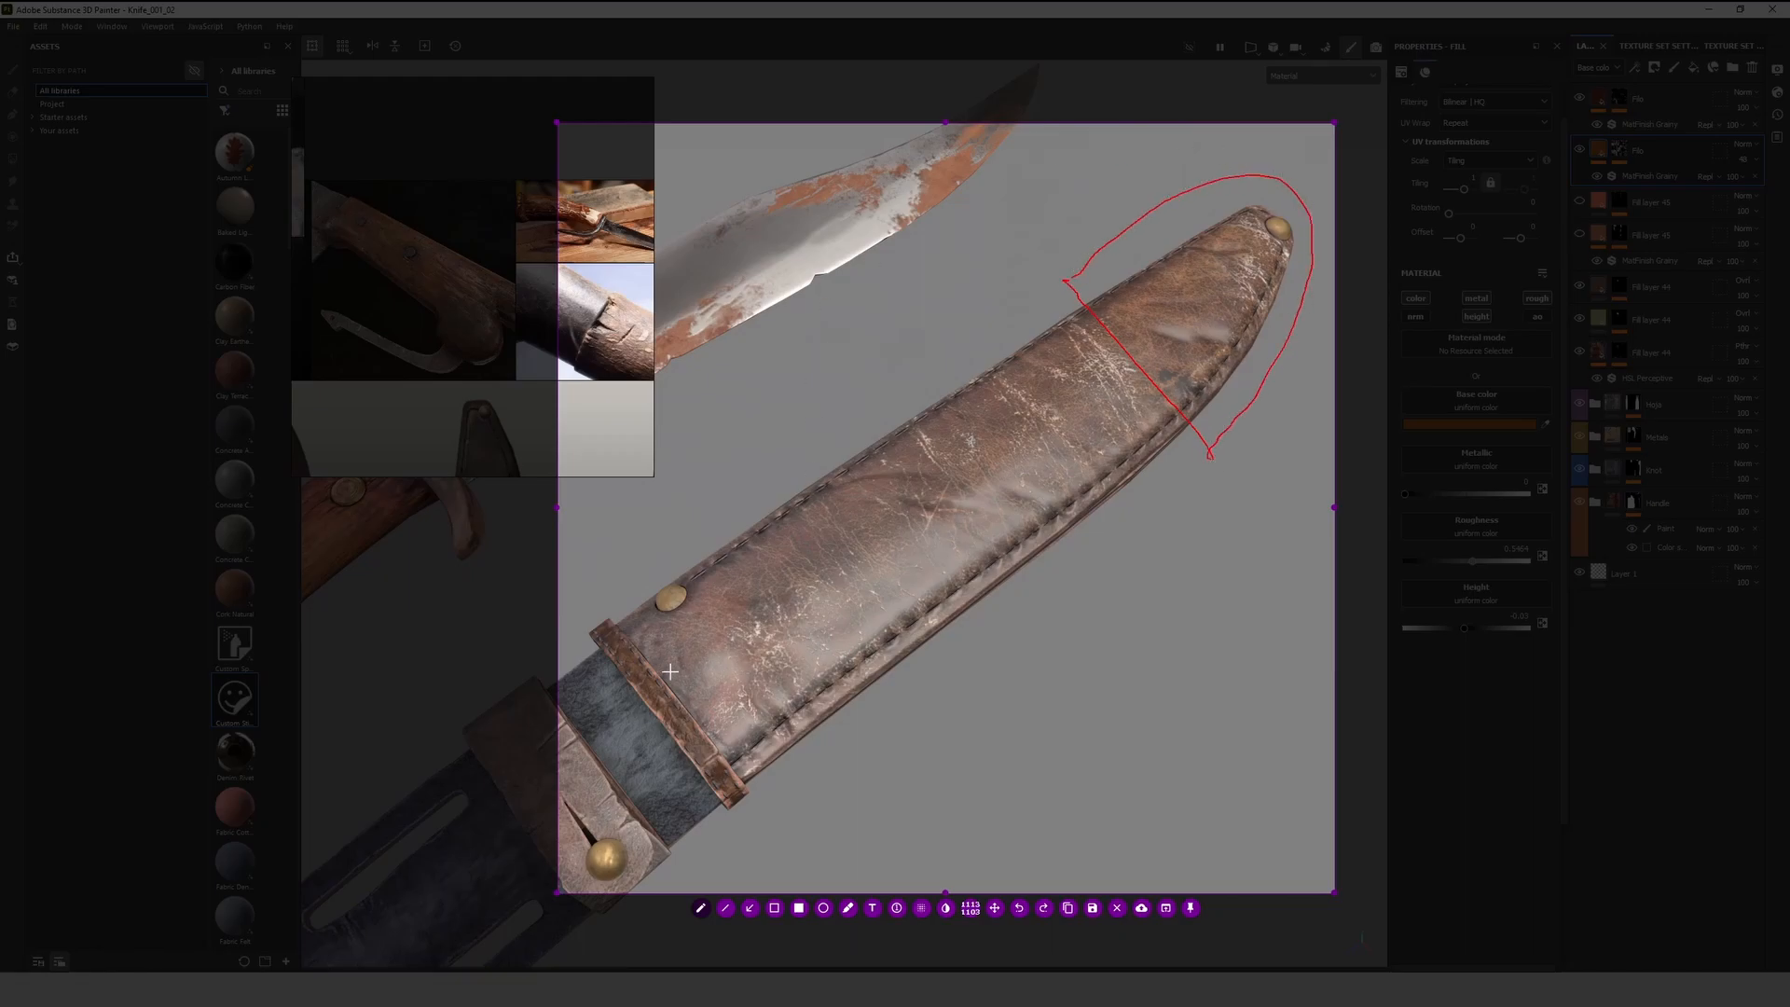
mouse_move(772, 783)
mouse_down()
mouse_move(653, 596)
mouse_move(800, 510)
mouse_move(792, 748)
mouse_up()
mouse_move(903, 515)
mouse_down()
mouse_move(918, 459)
mouse_move(1049, 472)
mouse_move(1133, 451)
mouse_up()
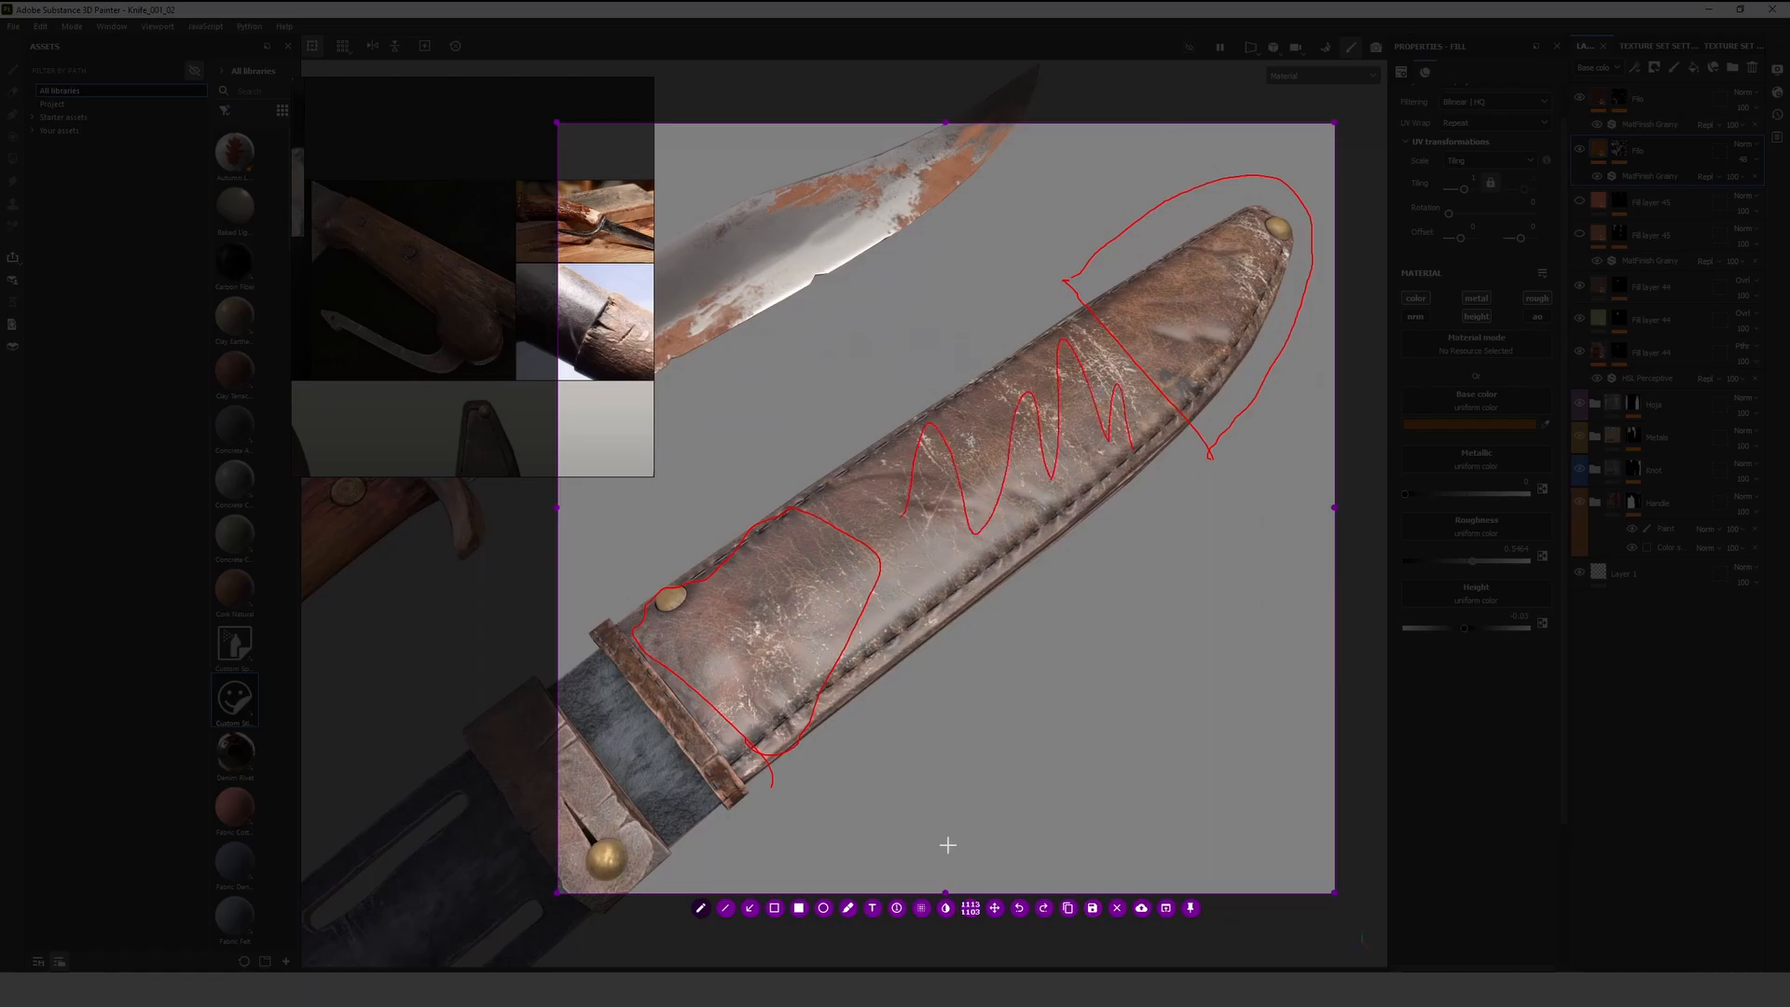
click(1116, 908)
Inspect the sheath's individual channels and compare them with its full material from several angles
alt+drag(800, 586, 771, 531)
key(c)
alt+right_drag(837, 729, 829, 561)
key(c)
key(c)
key(c)
key(m)
alt+drag(859, 512, 1088, 256)
alt+drag(661, 807, 1131, 363)
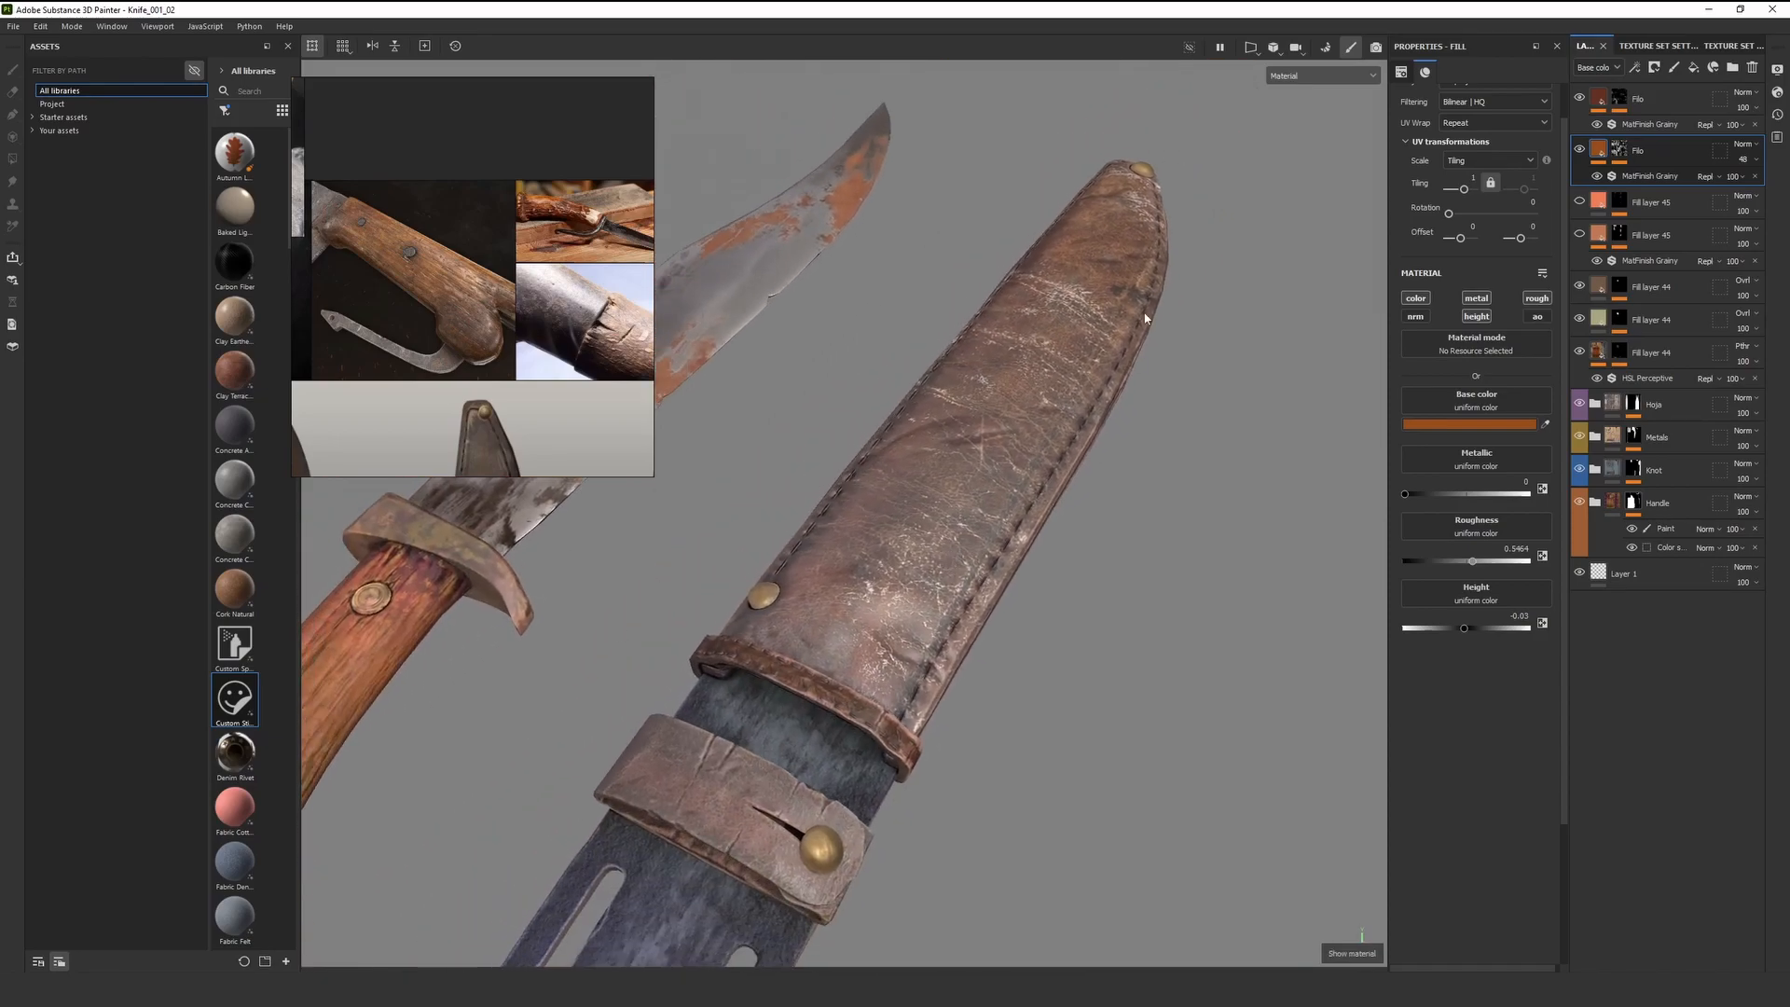
mouse_move(969, 478)
alt+mouse_down()
mouse_move(929, 489)
mouse_move(951, 494)
mouse_move(909, 559)
mouse_move(872, 576)
mouse_move(986, 477)
alt+mouse_up()
scroll(960, 499, down, 6)
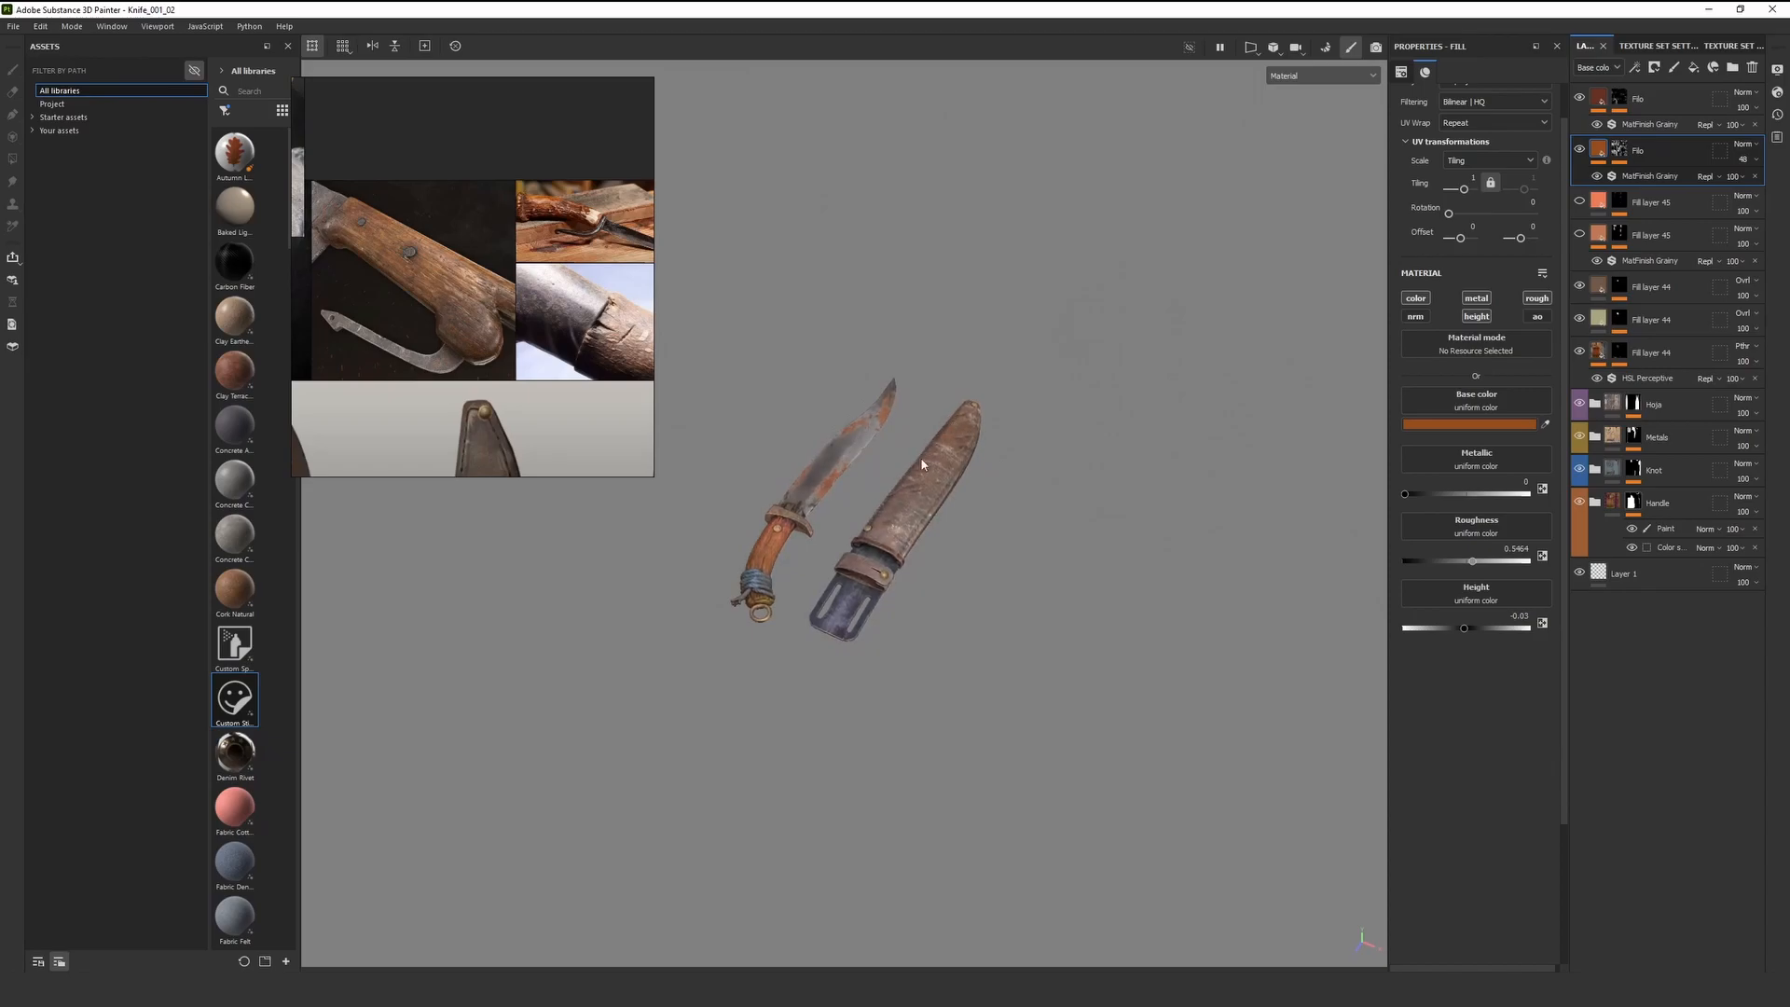
Check the Metallic channel from a distance and return to the full material with rotated lighting
key(c)
key(c)
key(c)
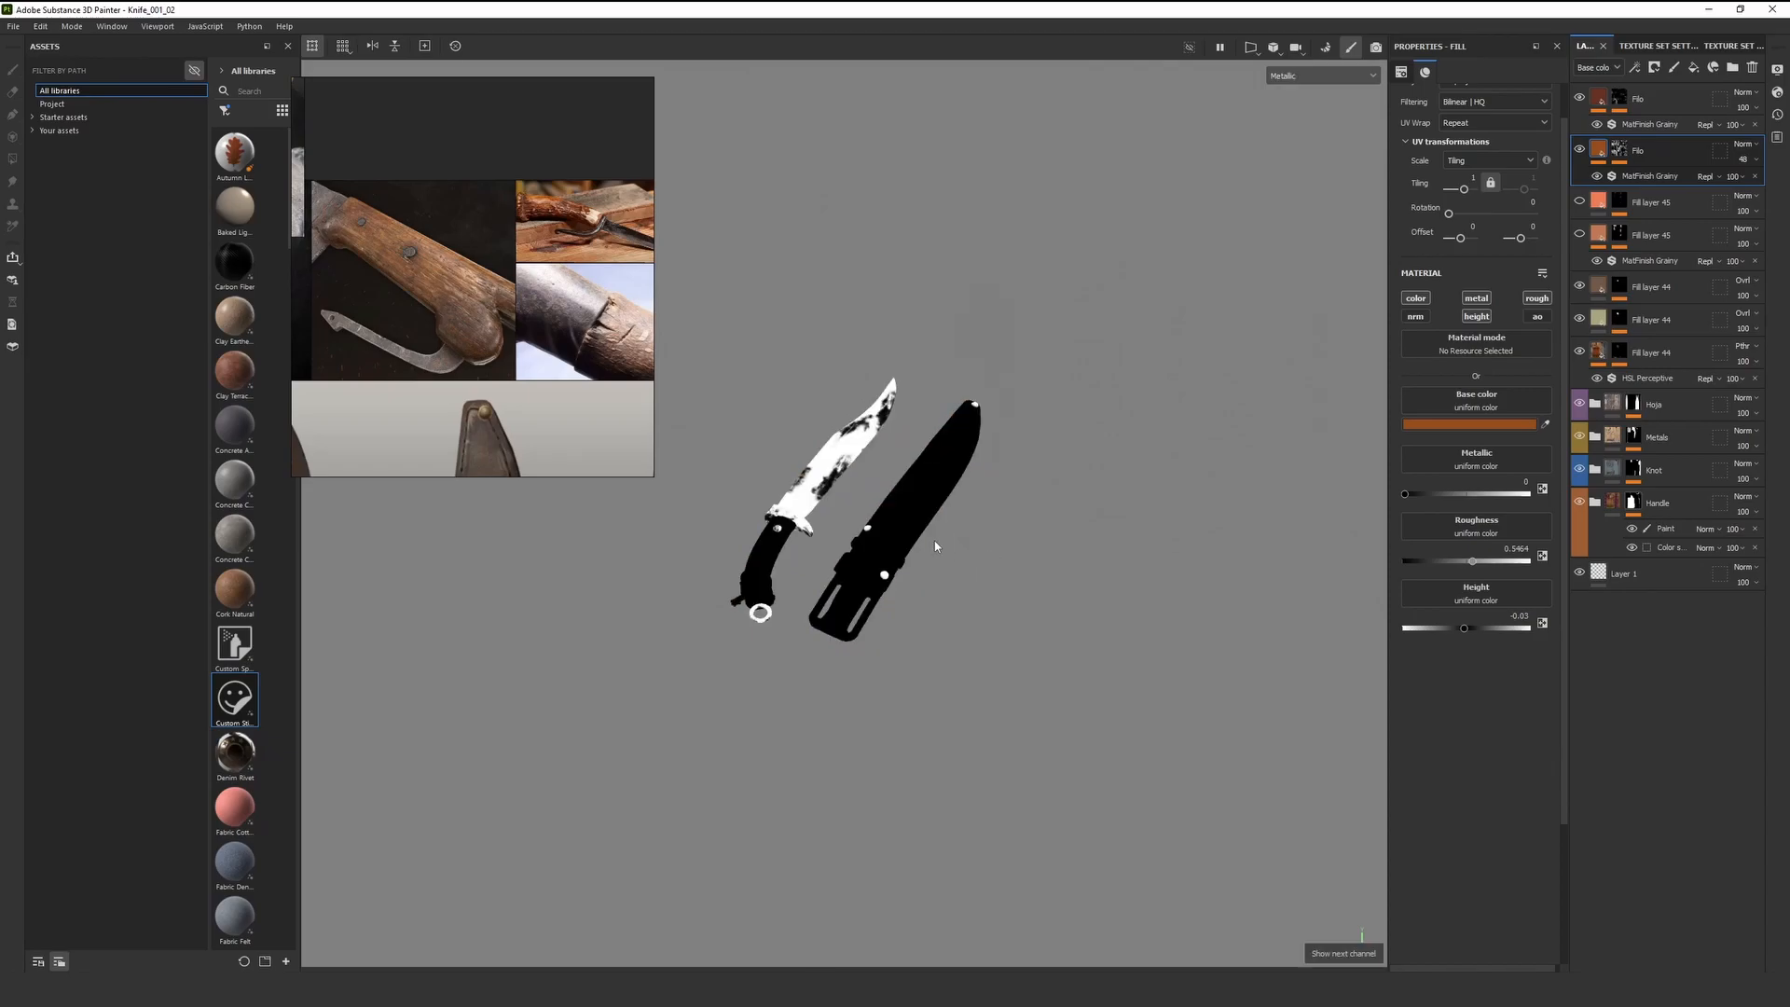
scroll(913, 539, up, 3)
key(c)
key(m)
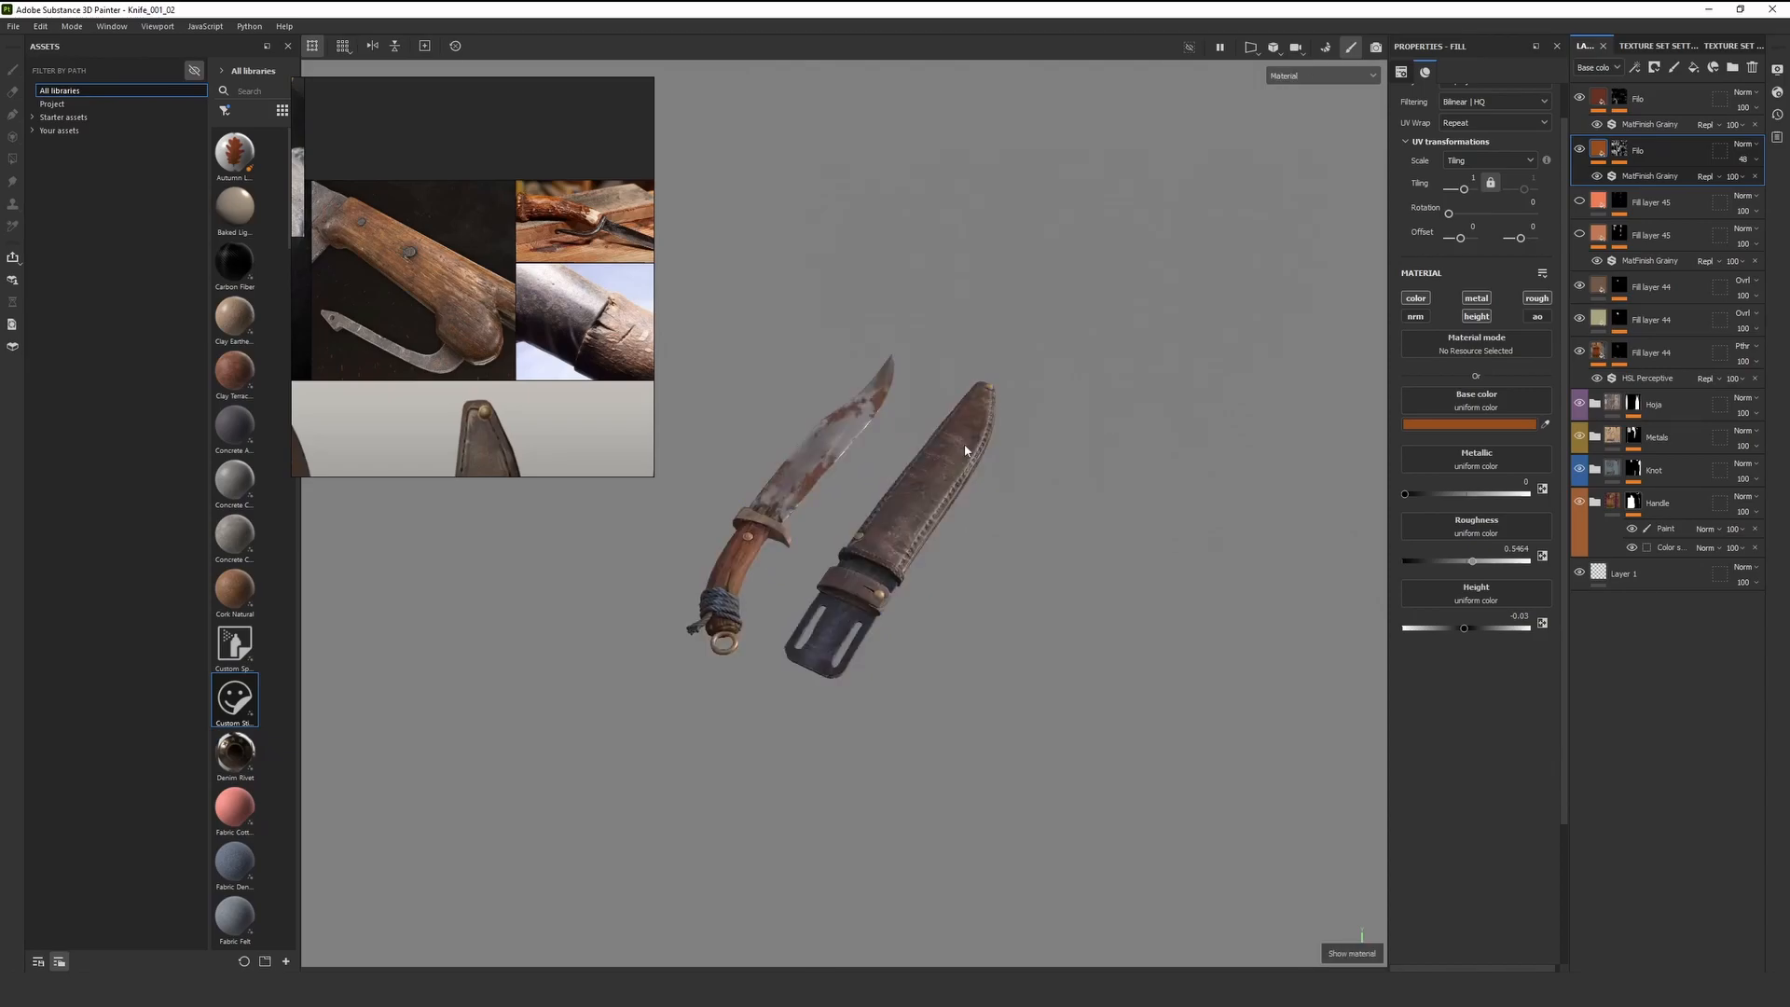
shift+right_drag(969, 402, 928, 413)
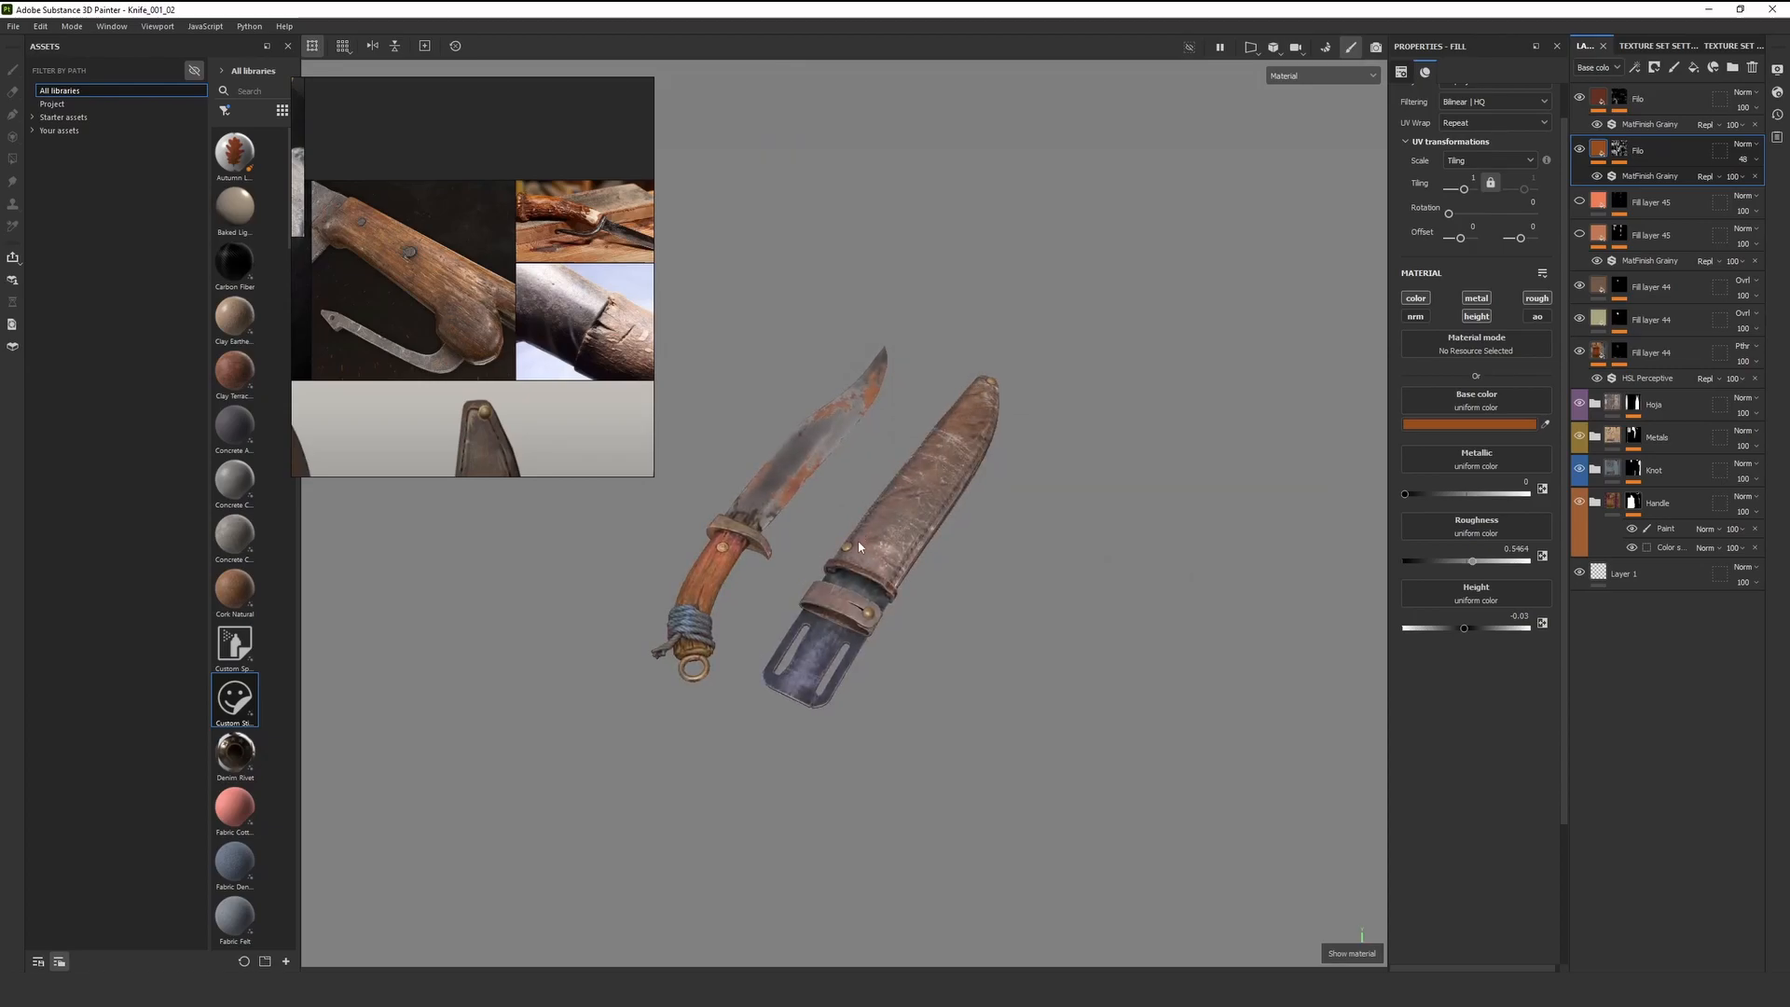
Examine the knife and sheath materials both up close and from a distance
scroll(862, 538, up, 10)
alt+drag(1008, 588, 952, 498)
scroll(1035, 582, down, 5)
scroll(950, 601, up, 4)
scroll(926, 499, up, 4)
scroll(1016, 626, down, 4)
alt+drag(1016, 626, 934, 571)
scroll(956, 611, down, 2)
scroll(924, 549, up, 3)
scroll(919, 565, down, 2)
scroll(934, 571, down, 5)
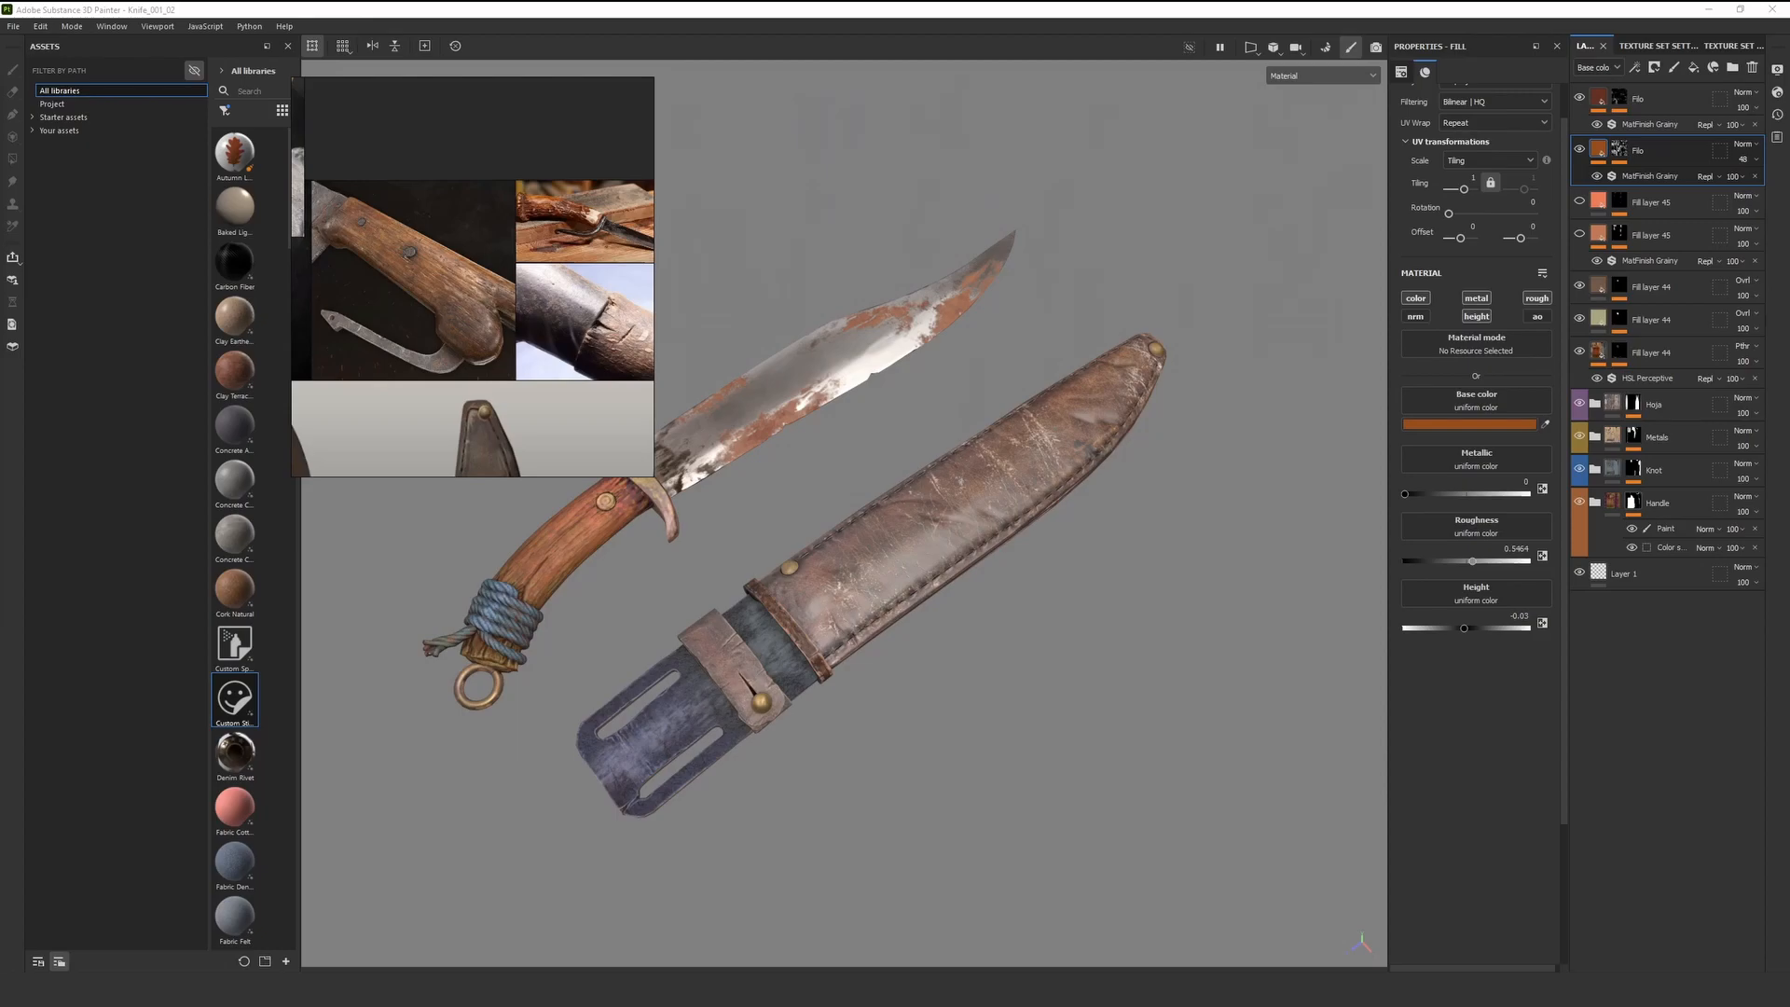
Cycle the viewport channels to Metallic and frame the knife and sheath
click(1183, 587)
key(c)
key(c)
key(c)
key(c)
key(c)
scroll(789, 578, up, 3)
alt+middle_drag(788, 578, 886, 555)
key(c)
key(c)
key(c)
key(c)
alt+drag(797, 580, 895, 559)
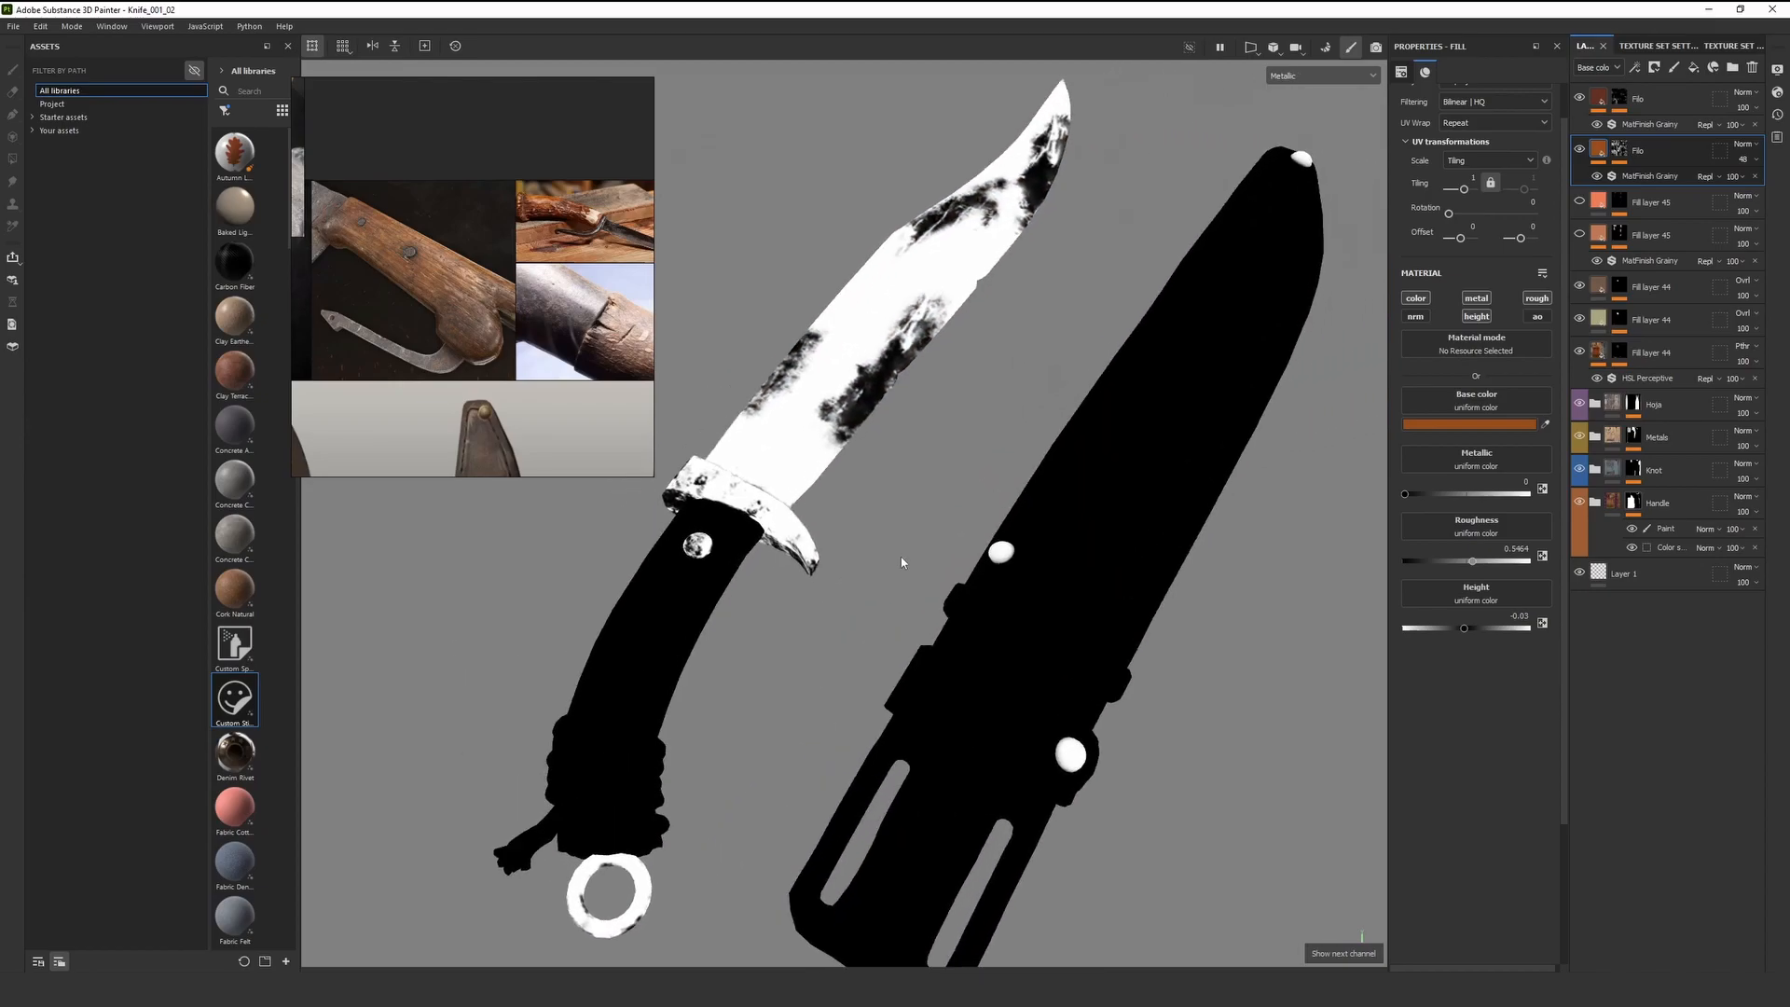
Hide the two topmost rust fill layers to isolate the blade's underlying metallic values
alt+middle_drag(888, 534, 939, 604)
click(1580, 148)
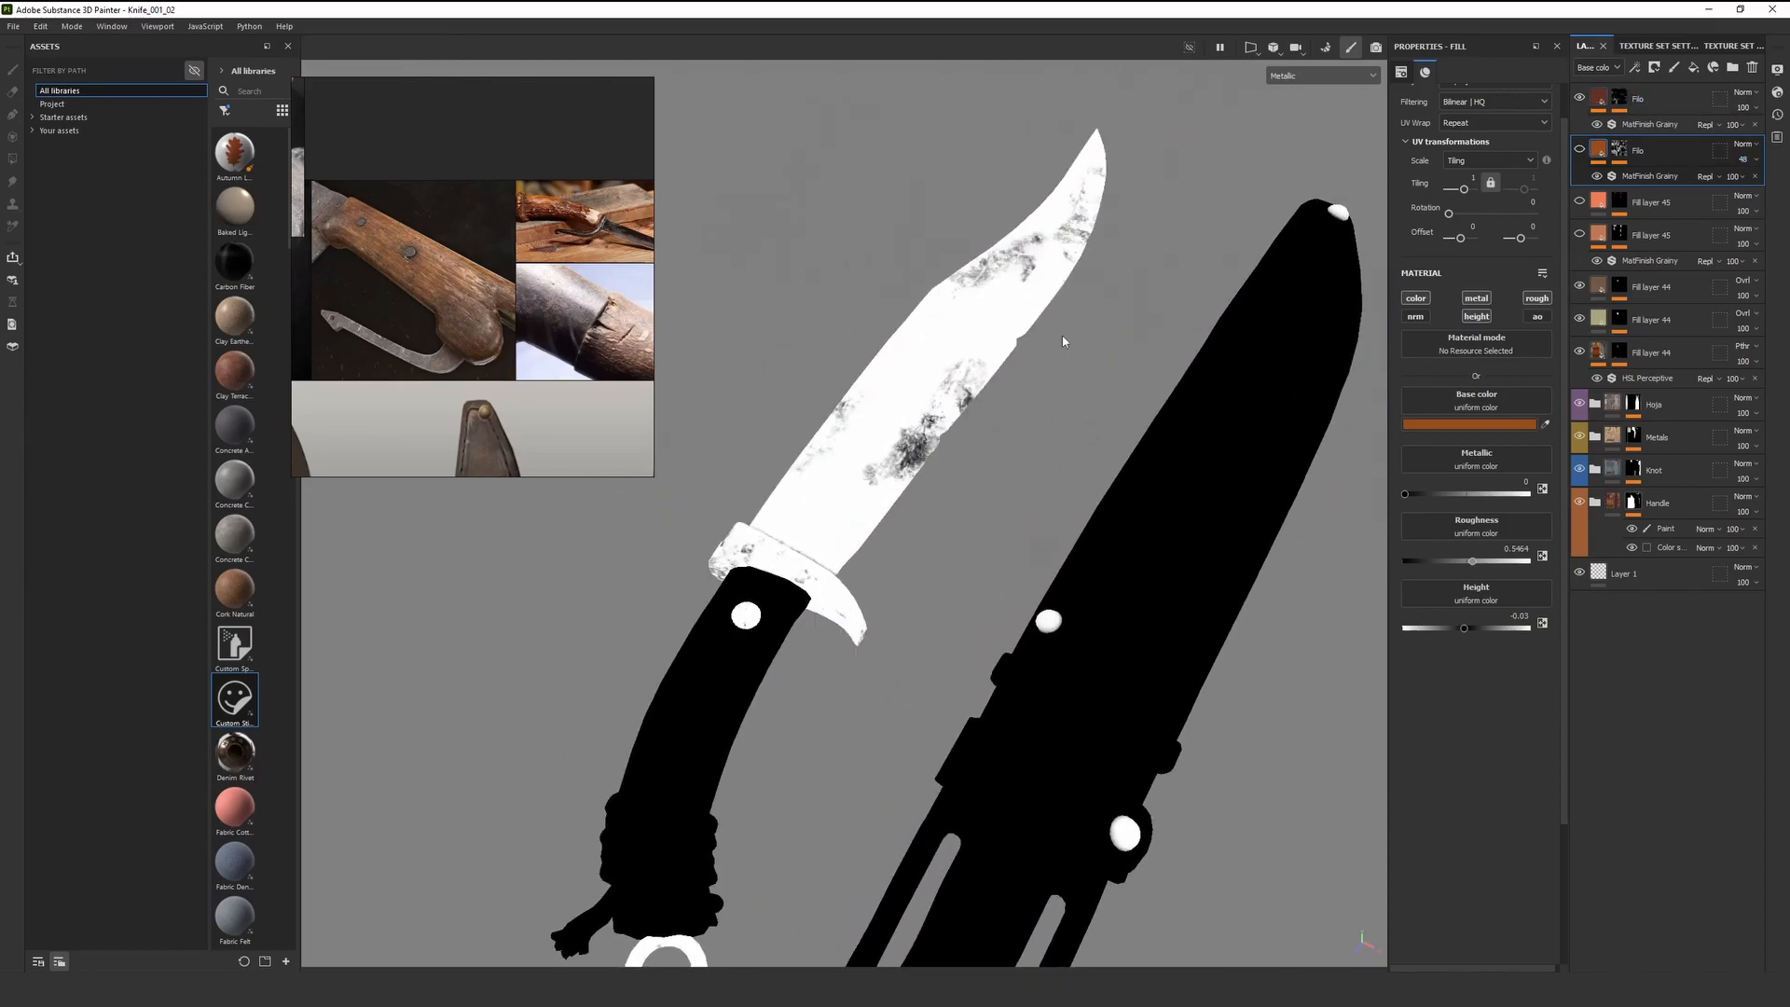
alt+drag(1110, 328, 1065, 345)
scroll(1065, 345, down, 3)
click(1579, 98)
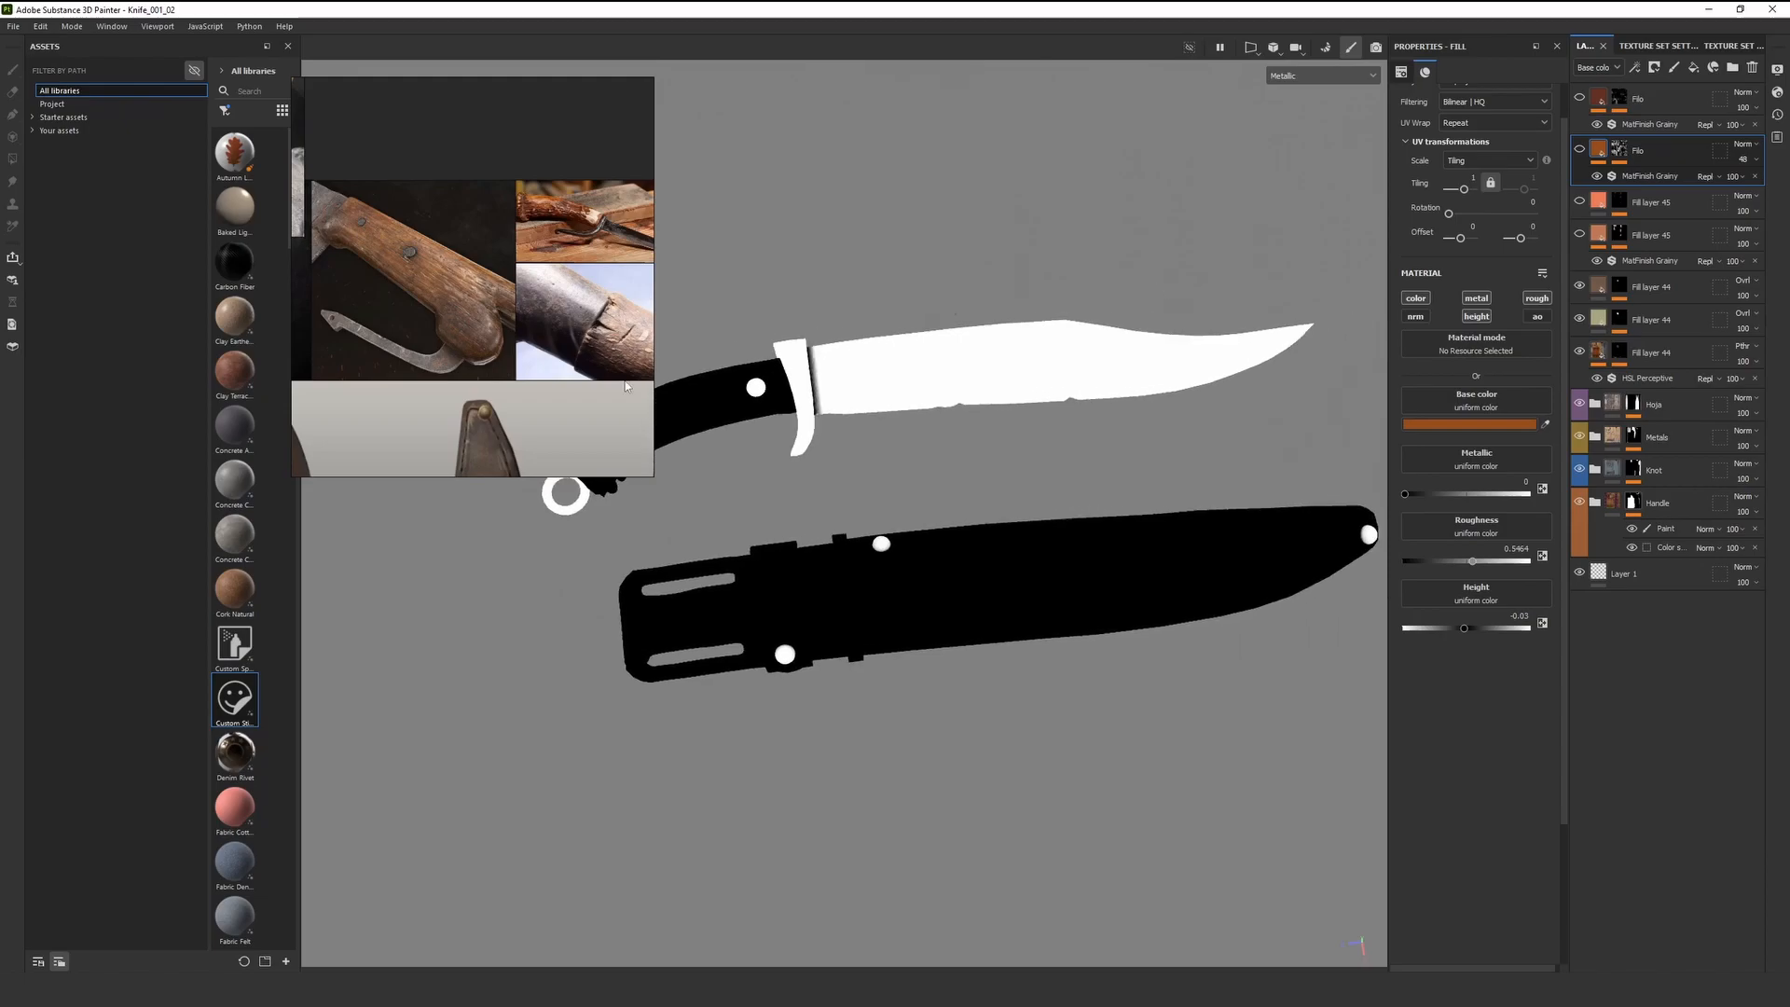
scroll(1037, 341, down, 2)
scroll(1030, 339, up, 6)
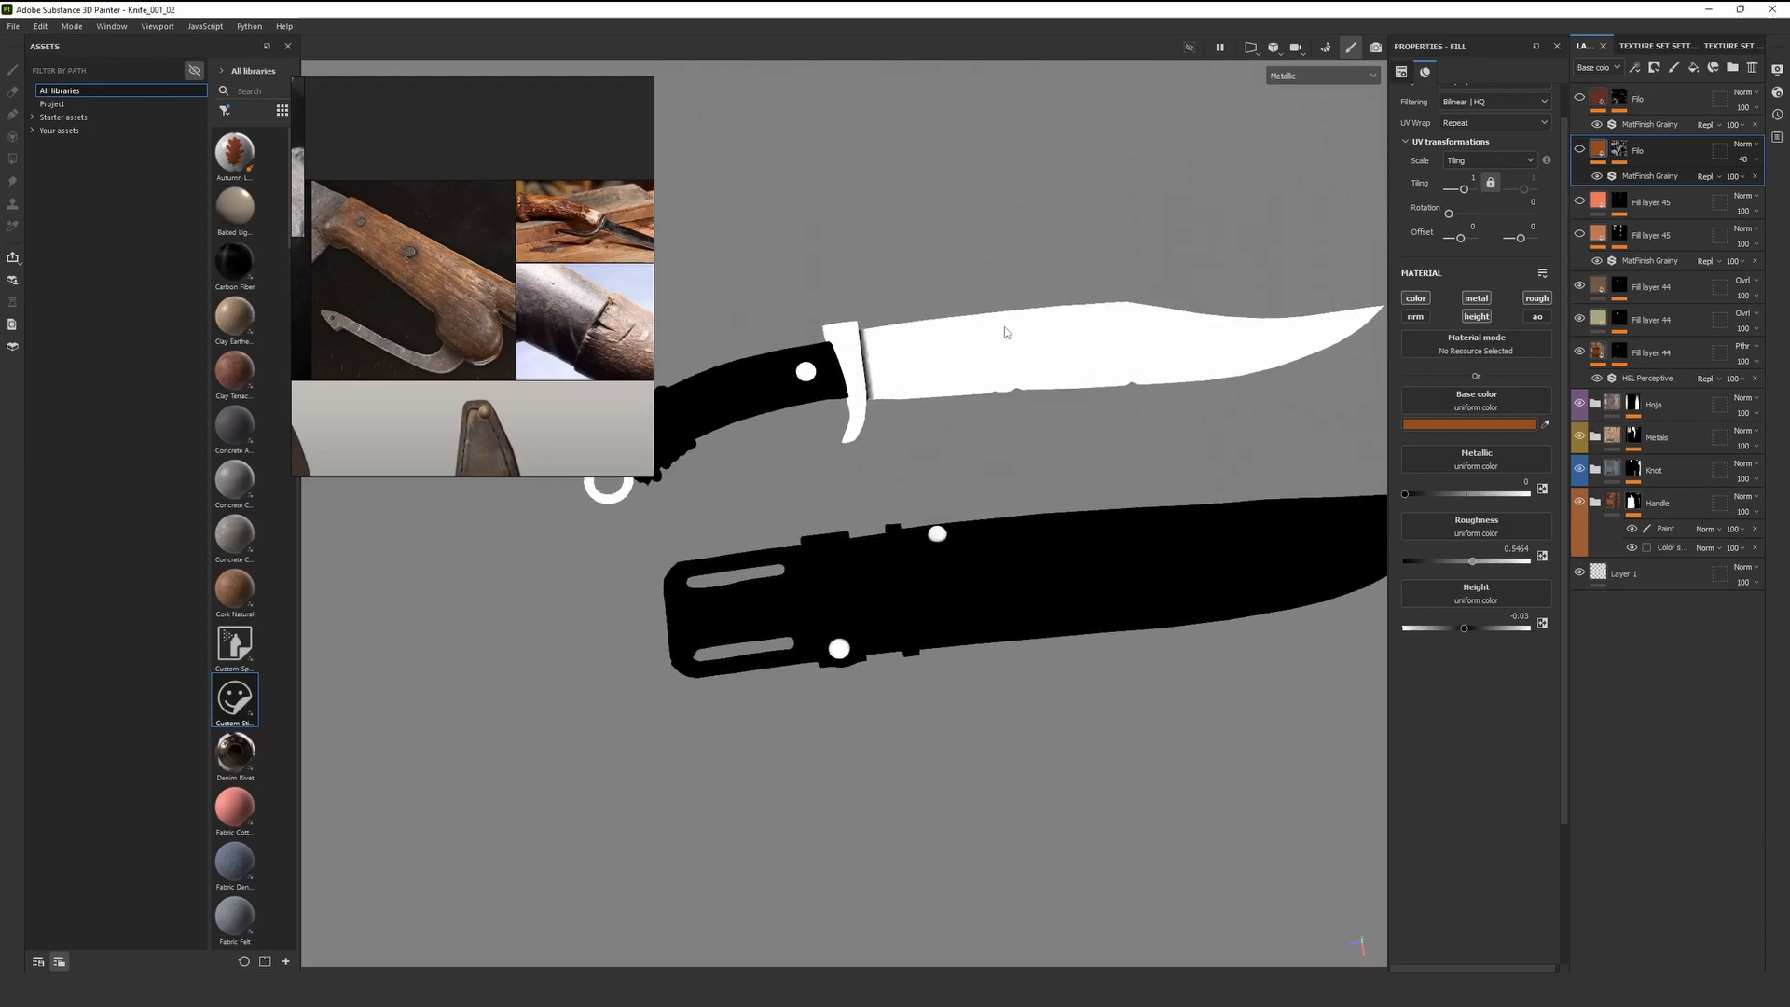
Examine a metal rivet up close in the Metallic channel and briefly open a screen capture around it with the pen markup
alt+drag(930, 543, 843, 453)
alt+drag(977, 597, 1040, 596)
key(super+shift+s)
drag(773, 349, 1272, 869)
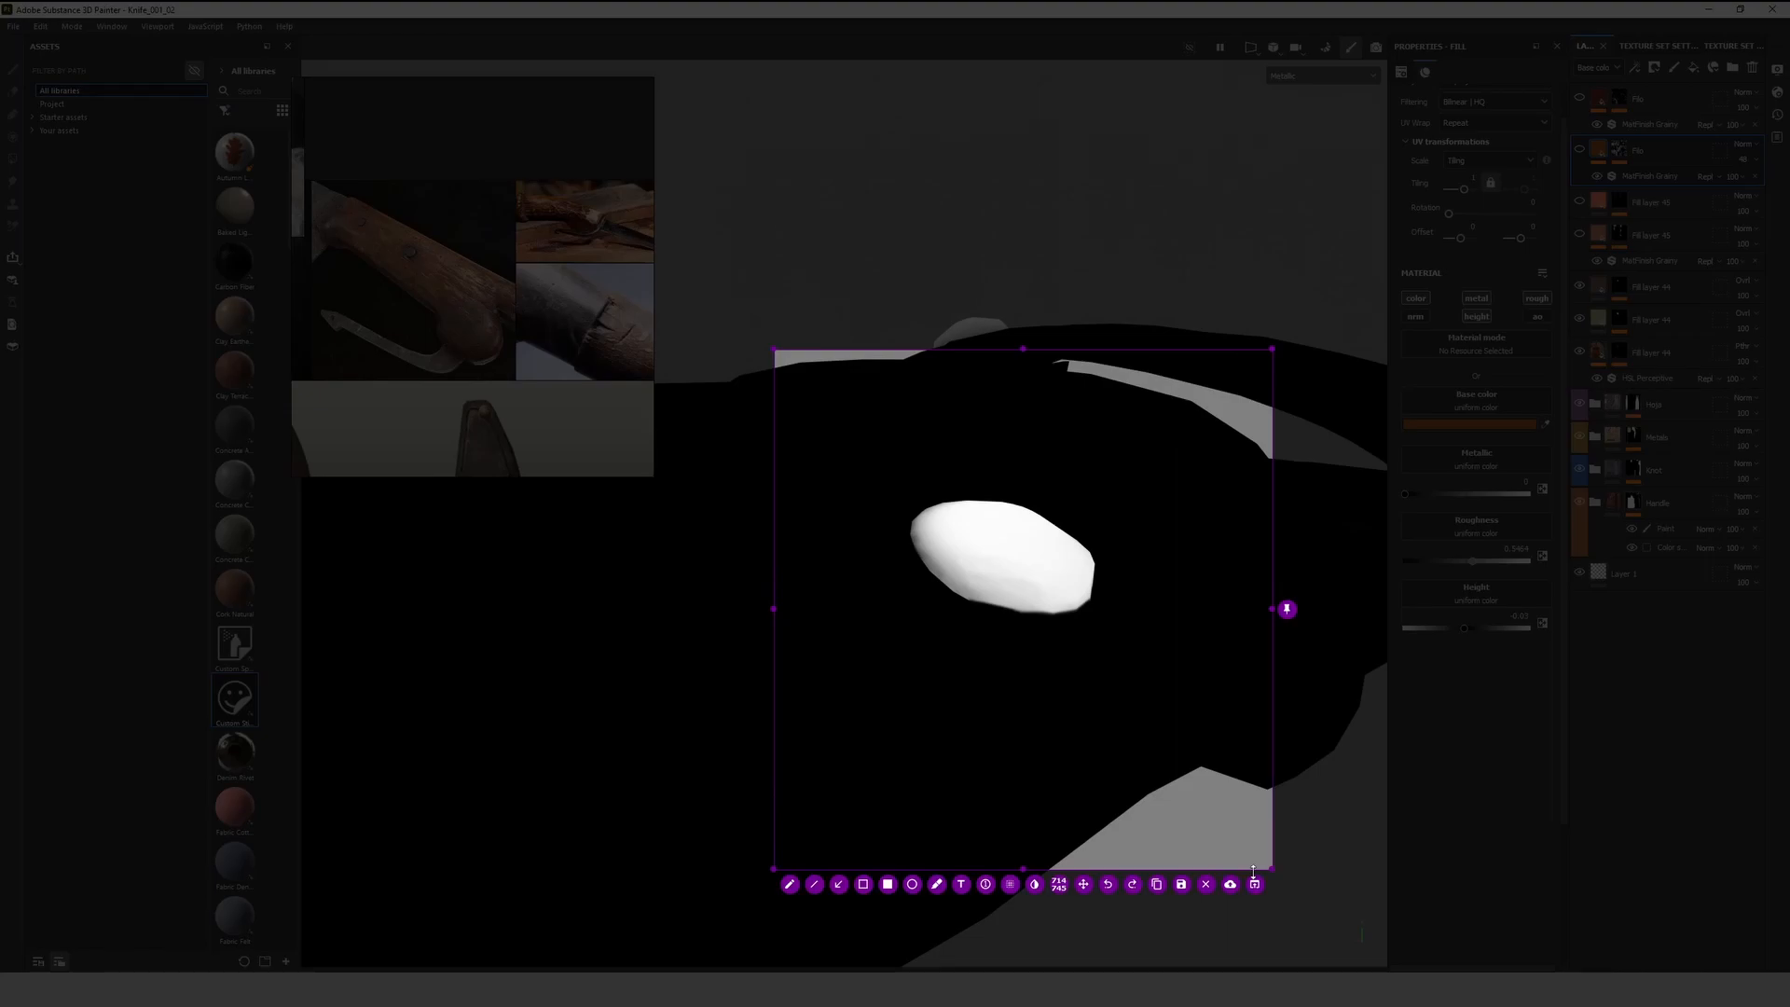
click(790, 884)
click(1205, 885)
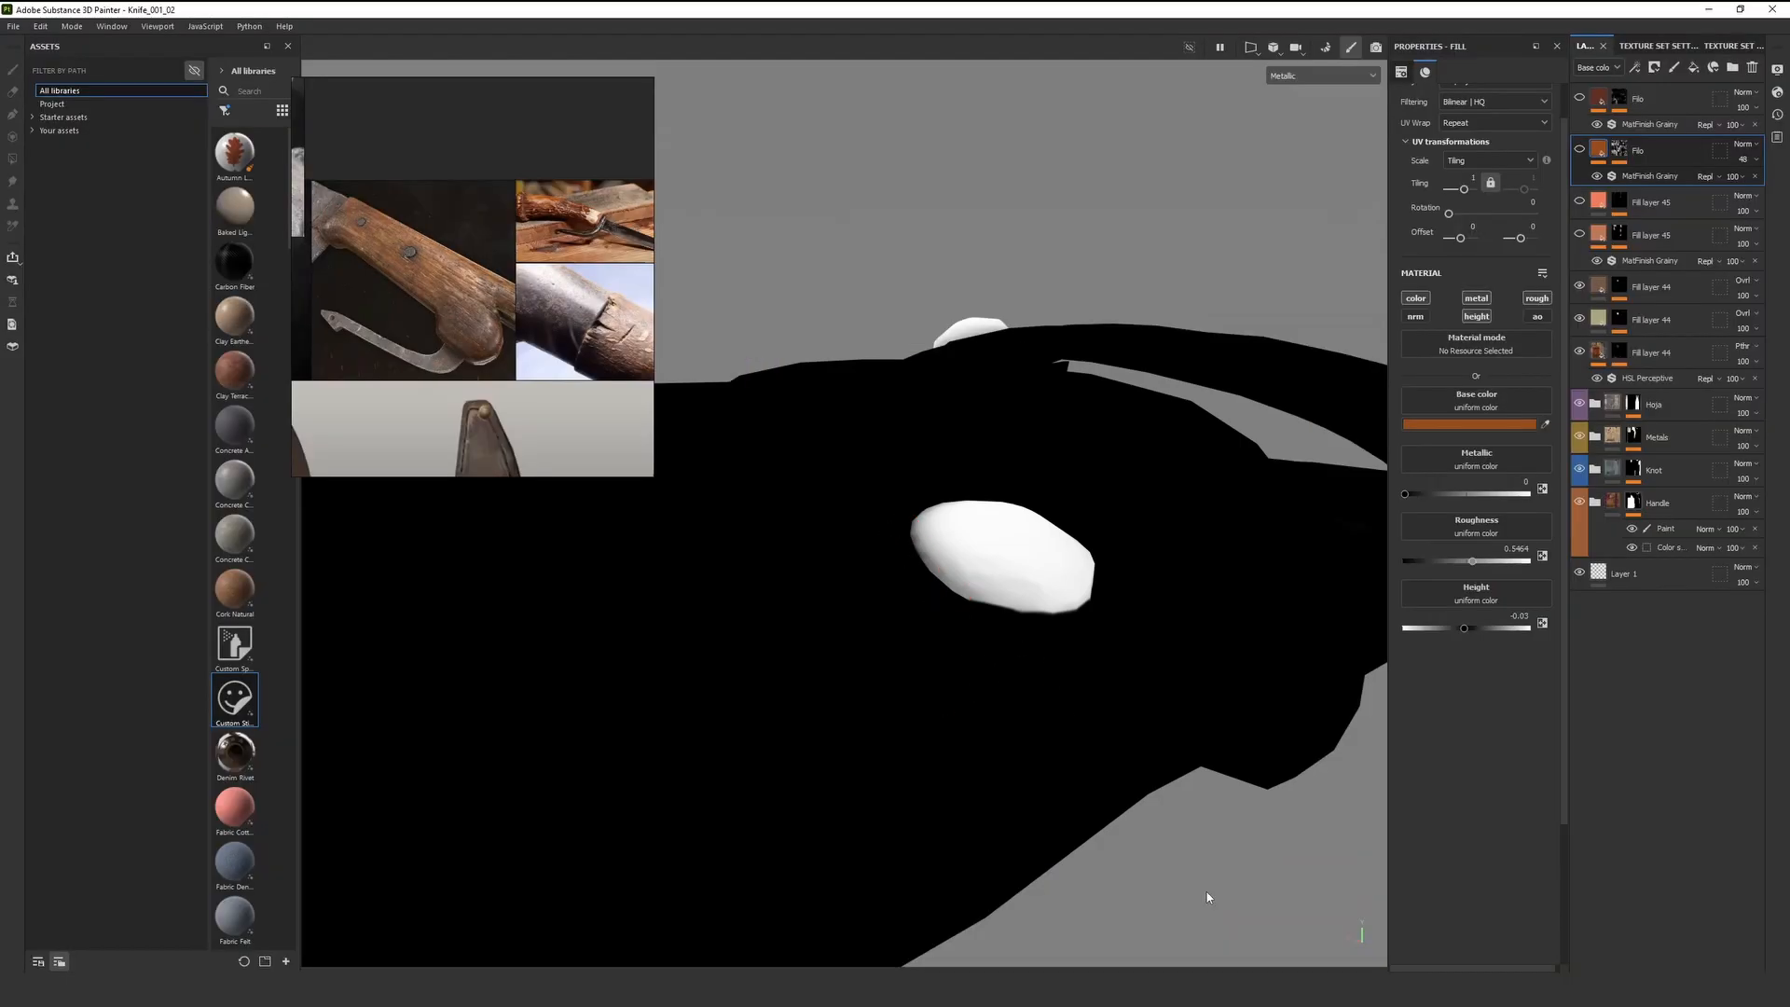
Return to the full material, examine the sheath's leather, and zoom out the reference board and the model
alt+drag(1206, 895, 1087, 689)
key(m)
alt+drag(864, 345, 937, 624)
key(super+shift+s)
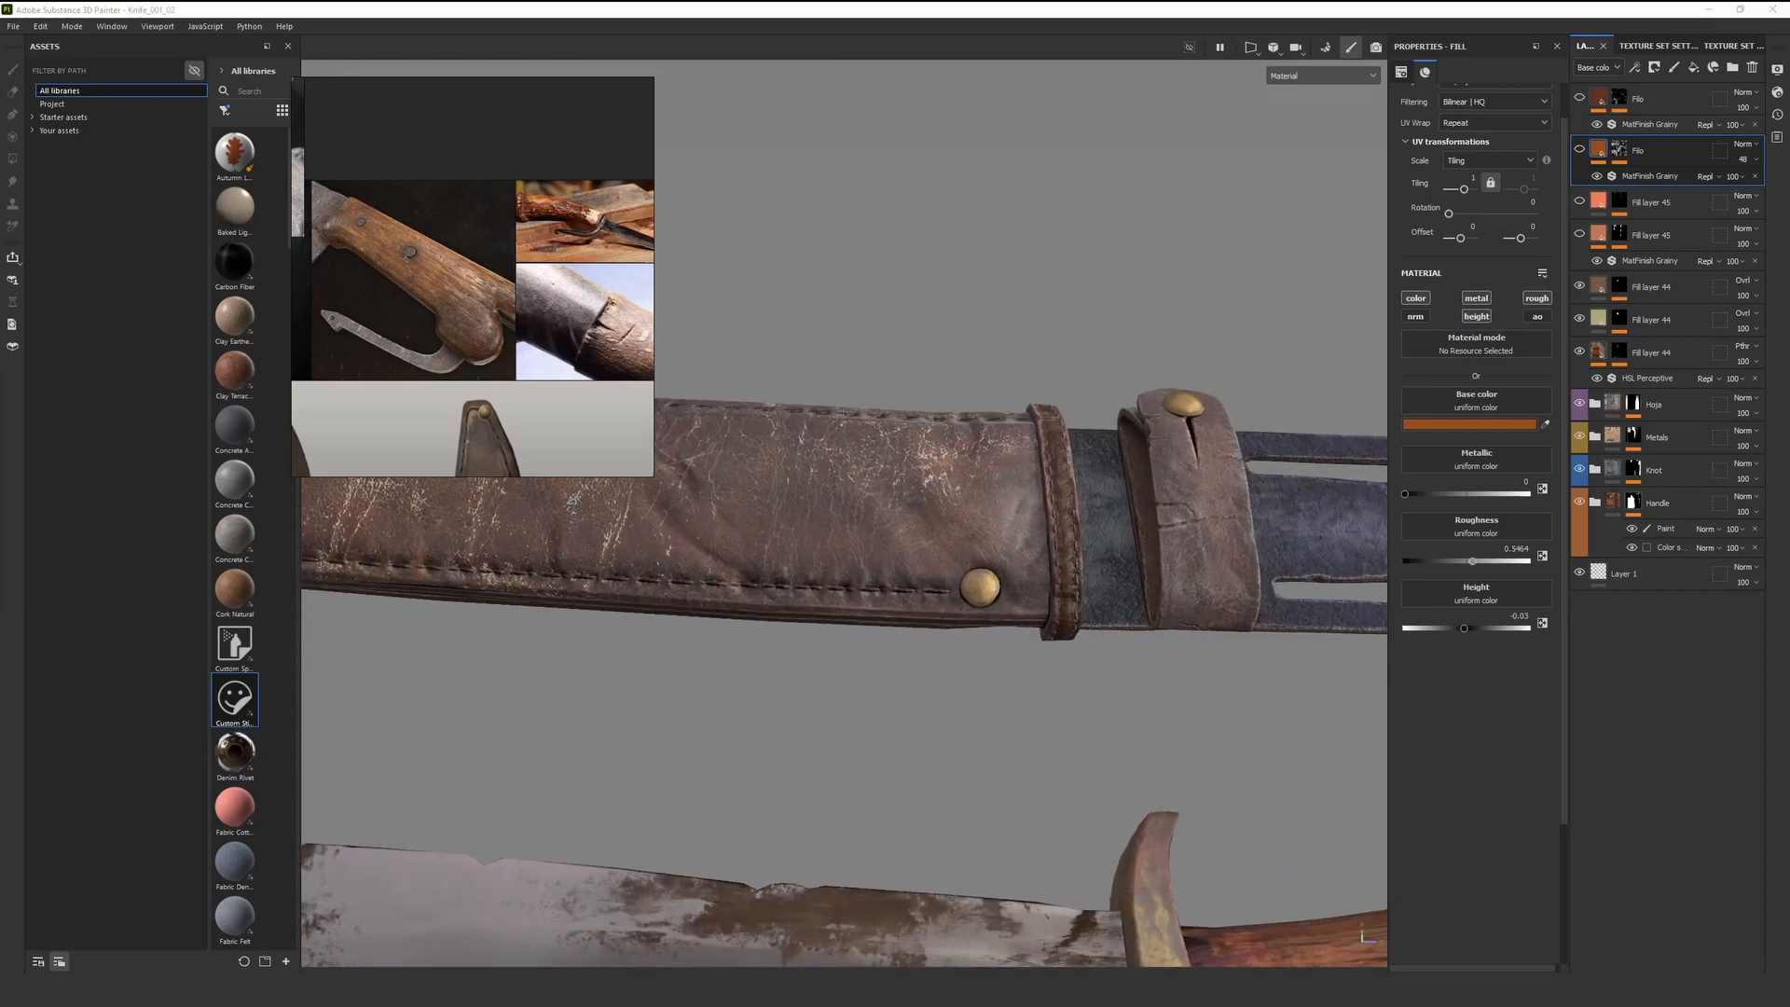
scroll(615, 466, down, 8)
click(723, 461)
scroll(899, 423, down, 6)
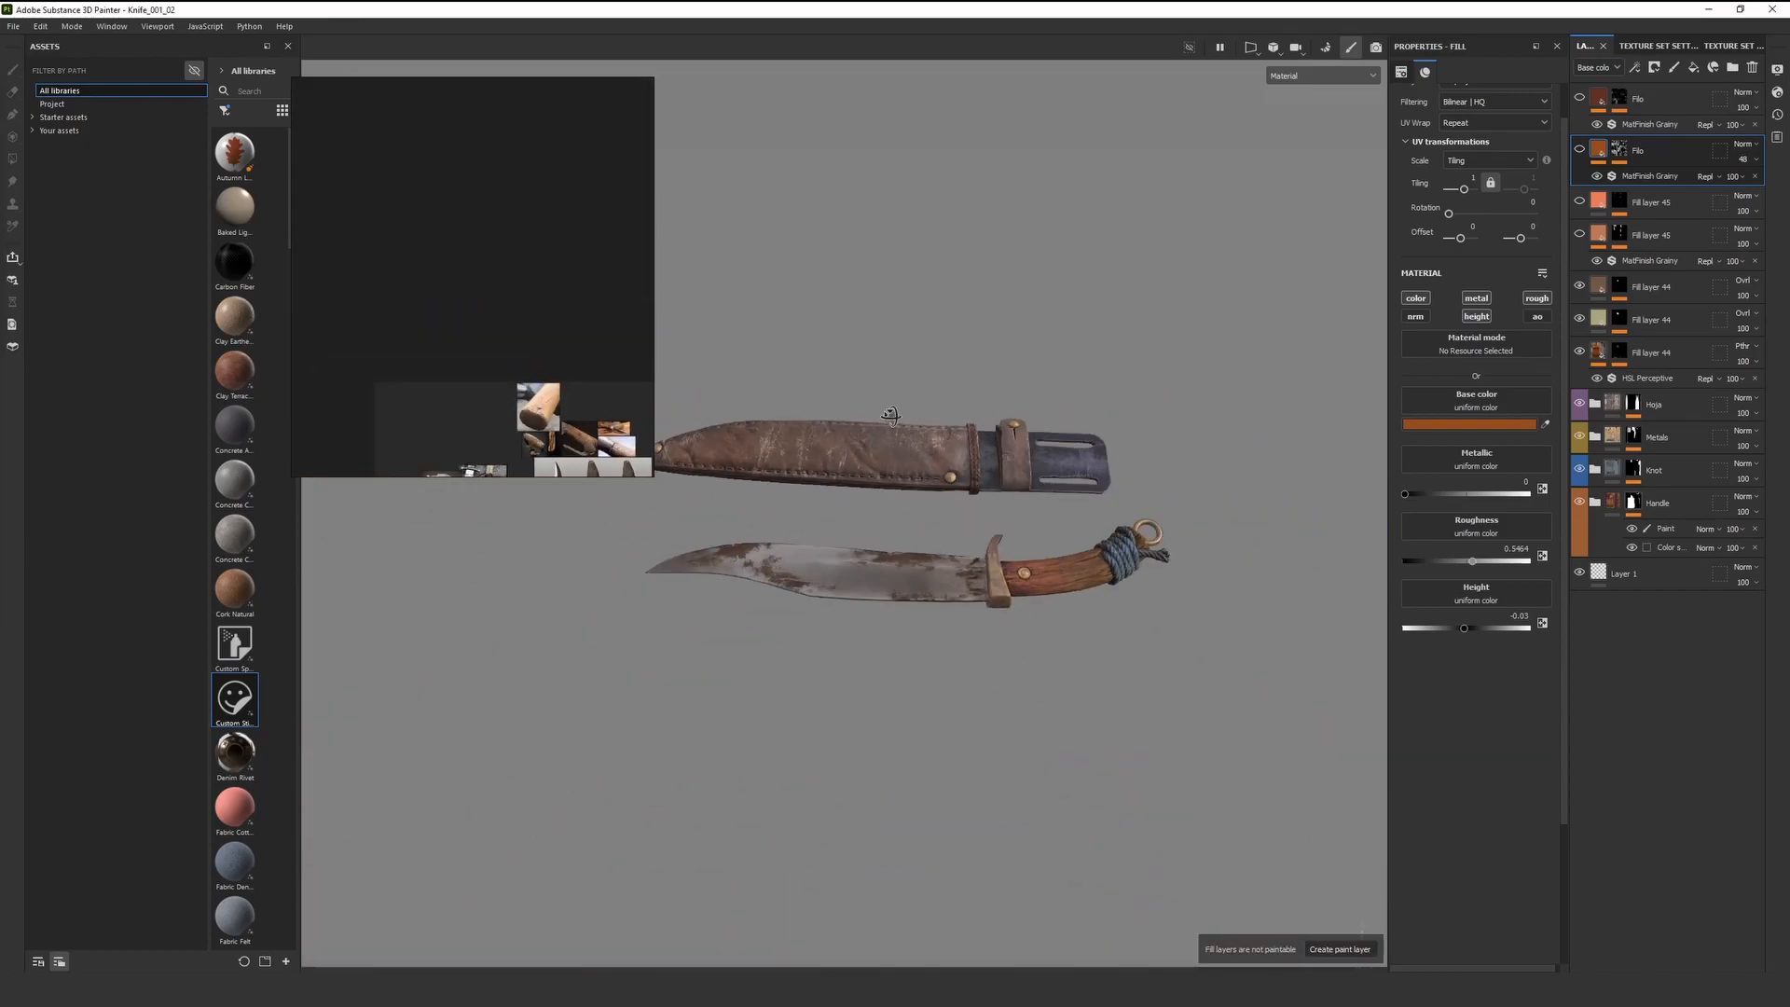
Examine the whole knife and sheath diagonally from several angles and distances under rotated lighting
alt+middle_drag(898, 423, 1105, 588)
alt+drag(1104, 588, 924, 511)
alt+middle_drag(923, 511, 933, 575)
scroll(934, 575, up, 3)
alt+drag(934, 574, 923, 606)
shift+right_drag(923, 606, 885, 592)
alt+drag(885, 592, 865, 581)
alt+middle_drag(864, 582, 897, 535)
scroll(897, 534, up, 1)
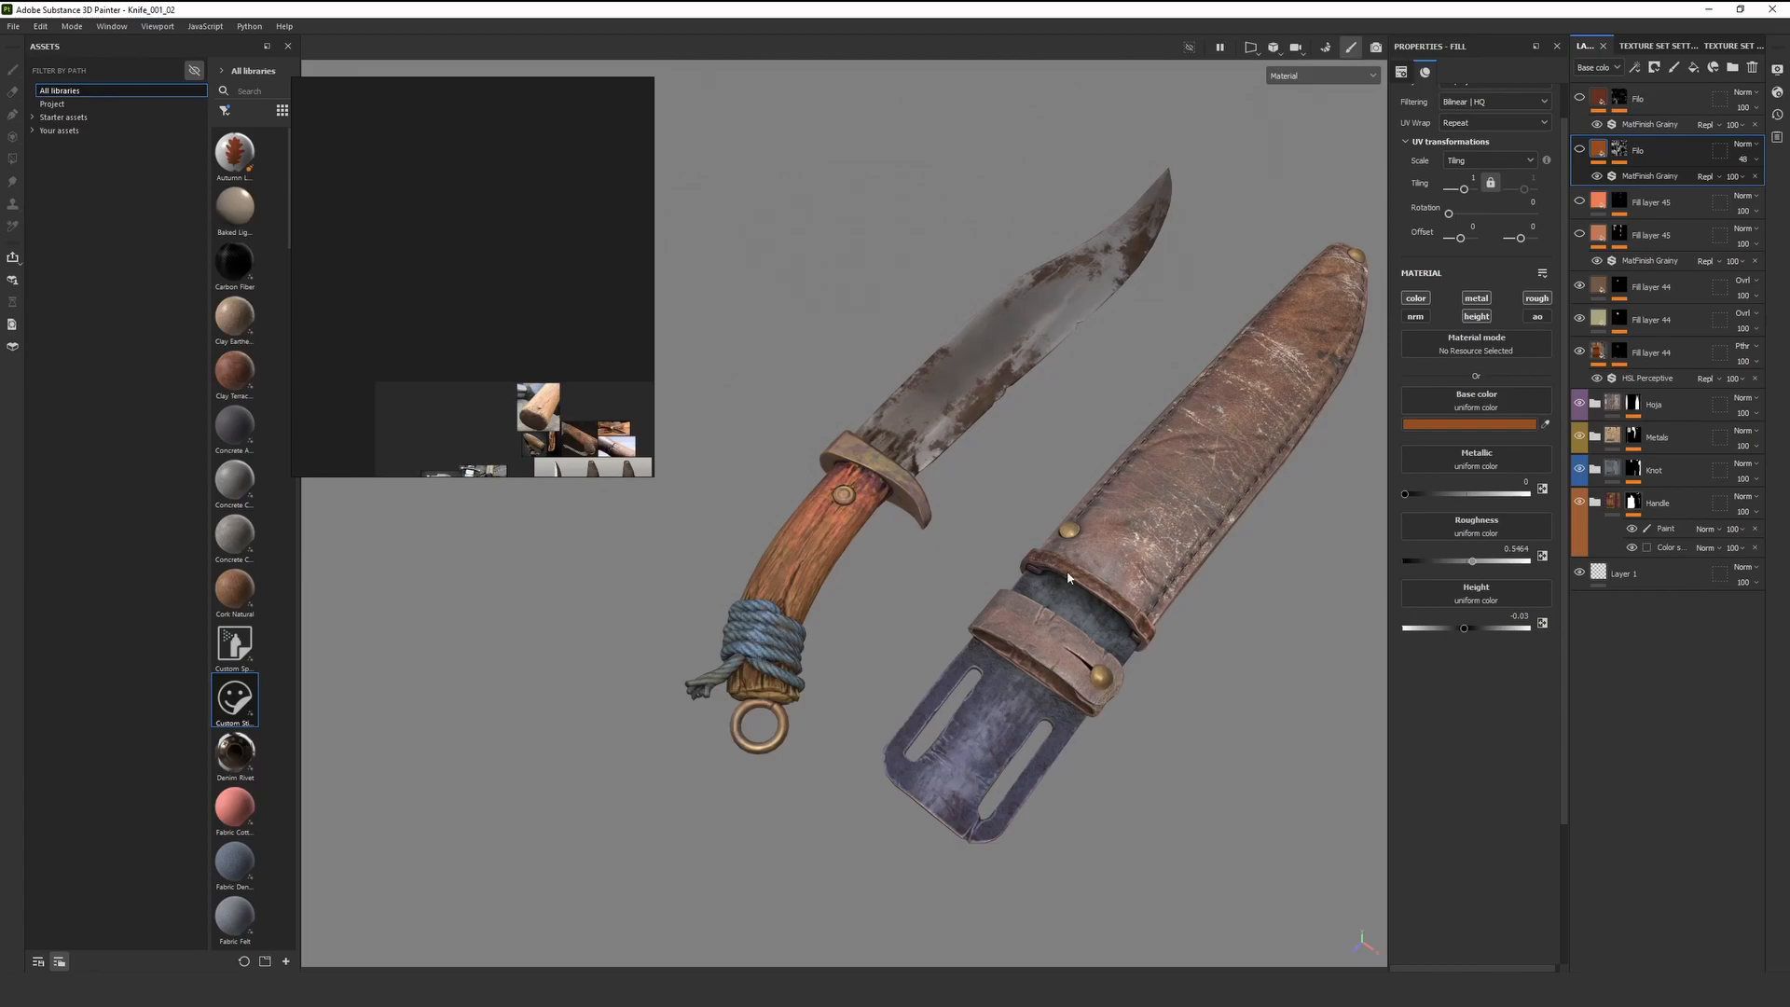
scroll(1153, 495, down, 3)
alt+drag(1153, 495, 1054, 561)
scroll(1135, 508, up, 3)
scroll(1093, 589, down, 2)
scroll(1055, 560, down, 2)
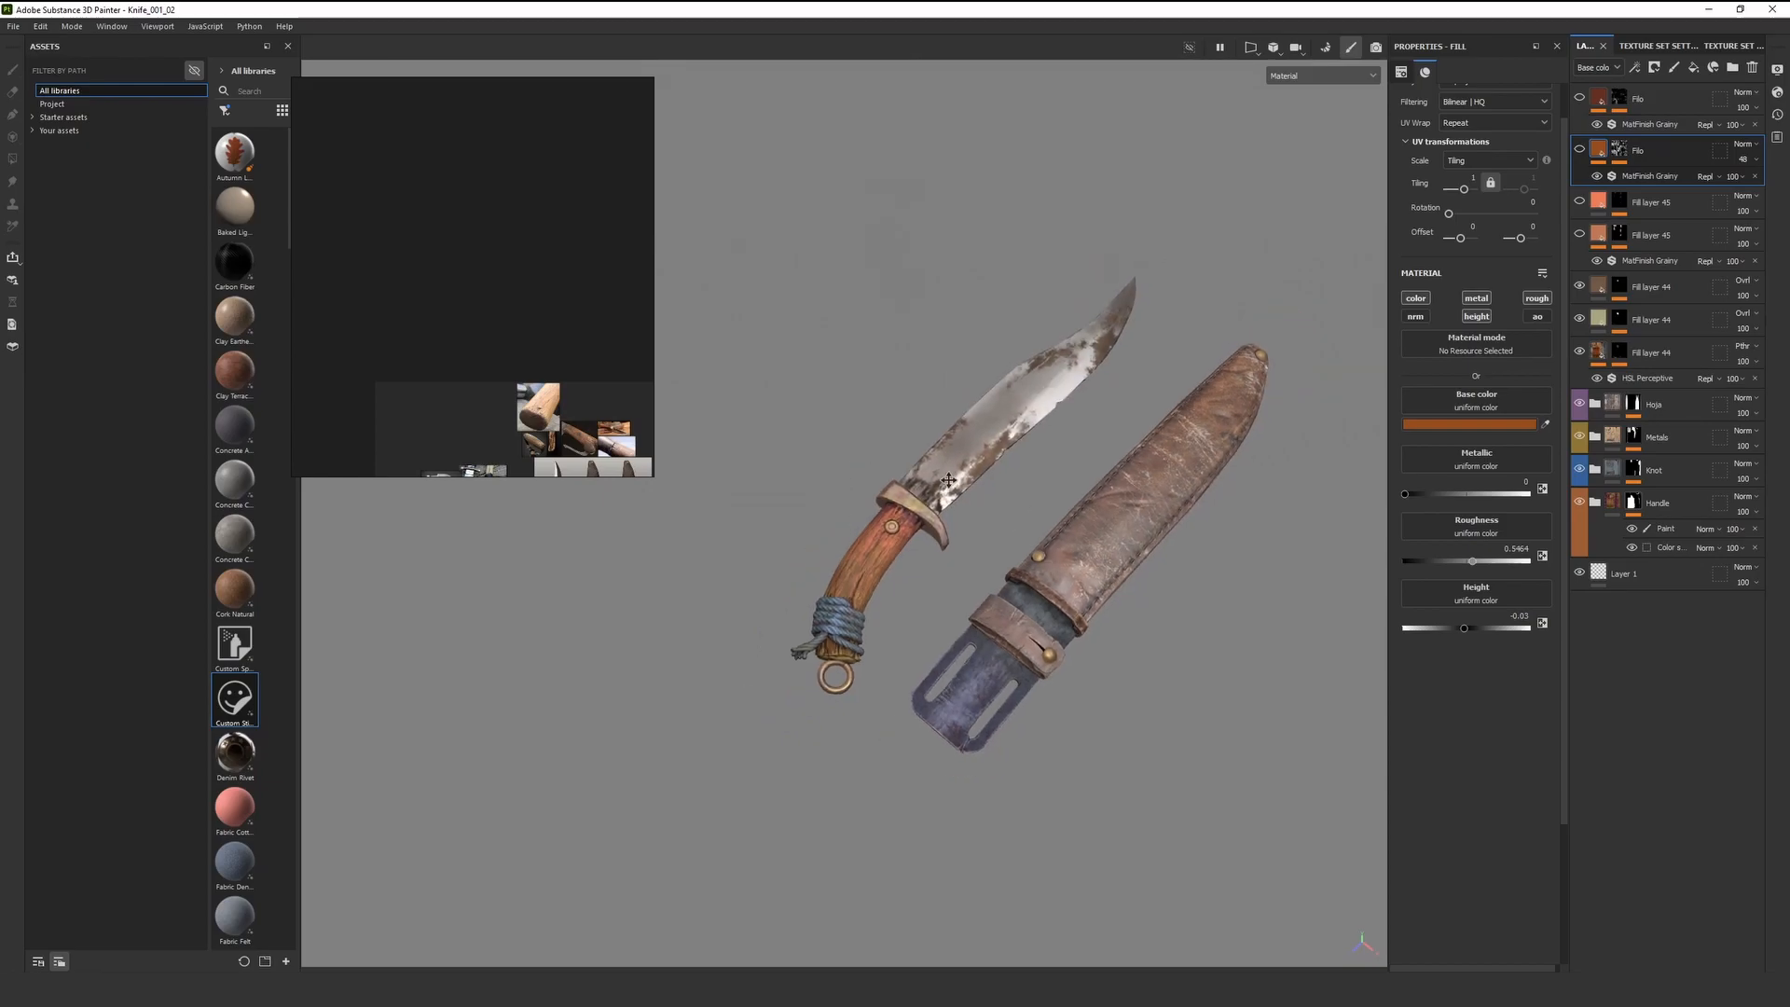
scroll(948, 477, up, 2)
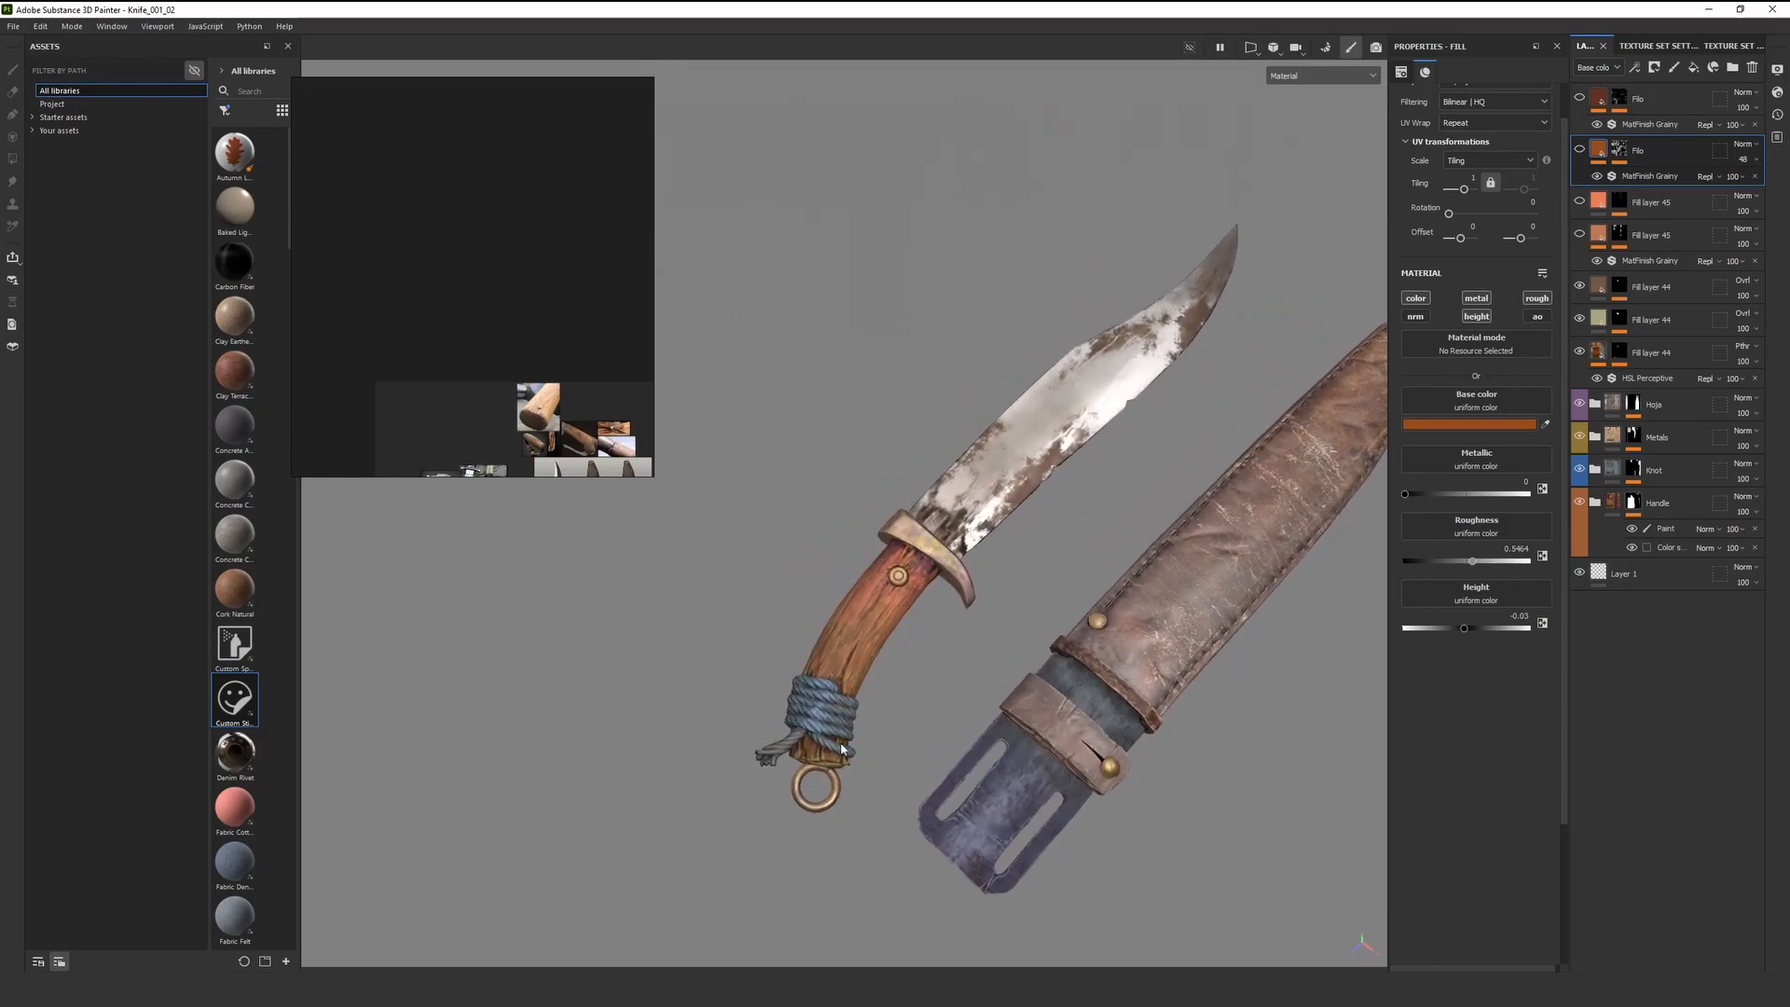
alt+drag(764, 632, 1071, 486)
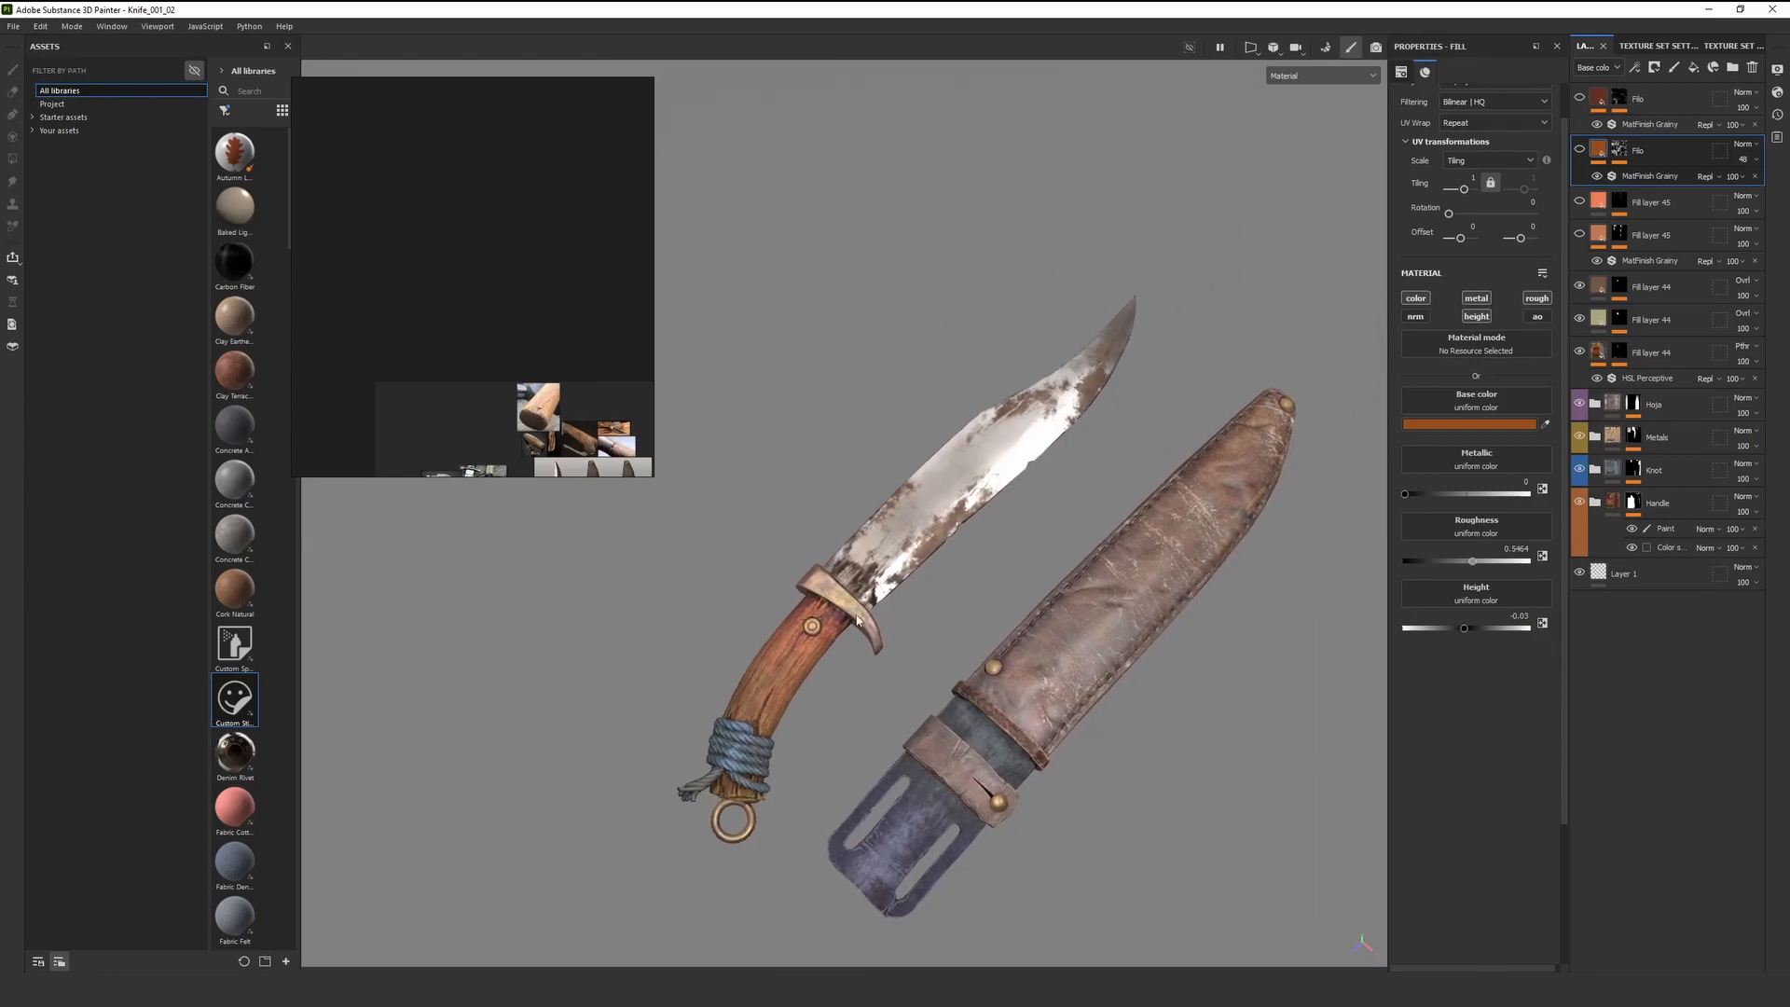
alt+middle_drag(1024, 432, 1073, 409)
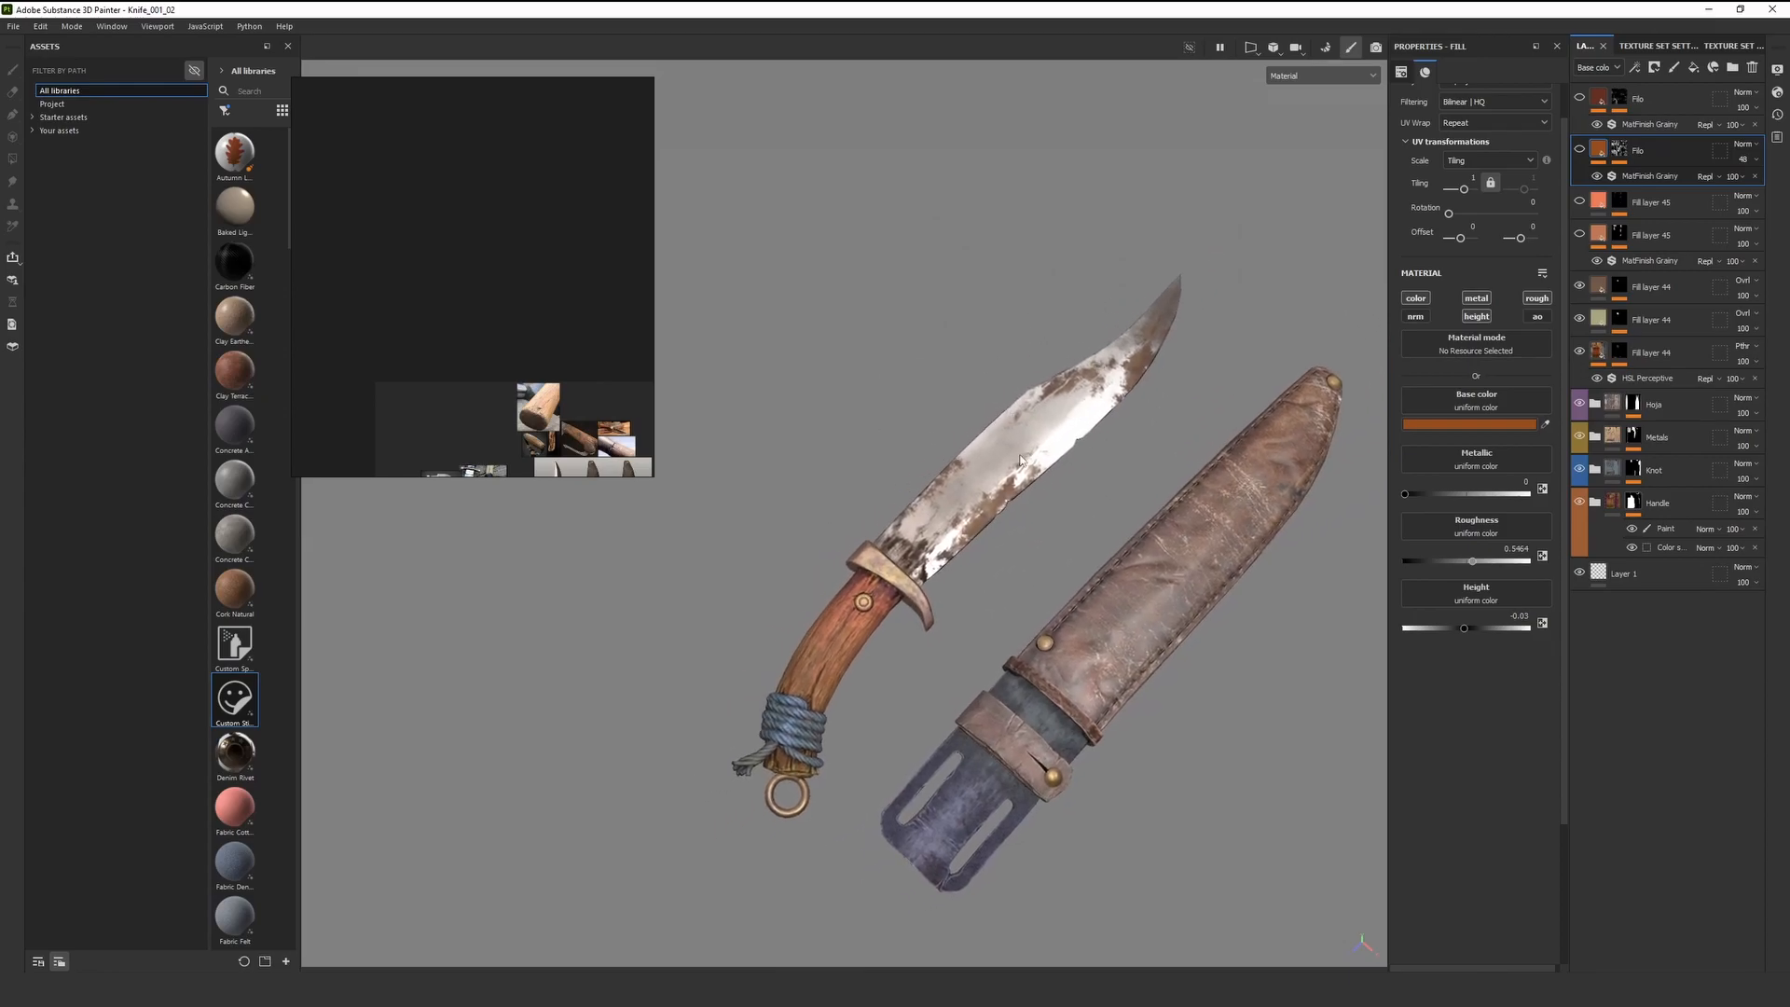
Cycle the viewport channels forward and back, return to the full material, and check the blade up close and from afar
key(c)
key(c)
key(shift+c)
key(shift+c)
key(m)
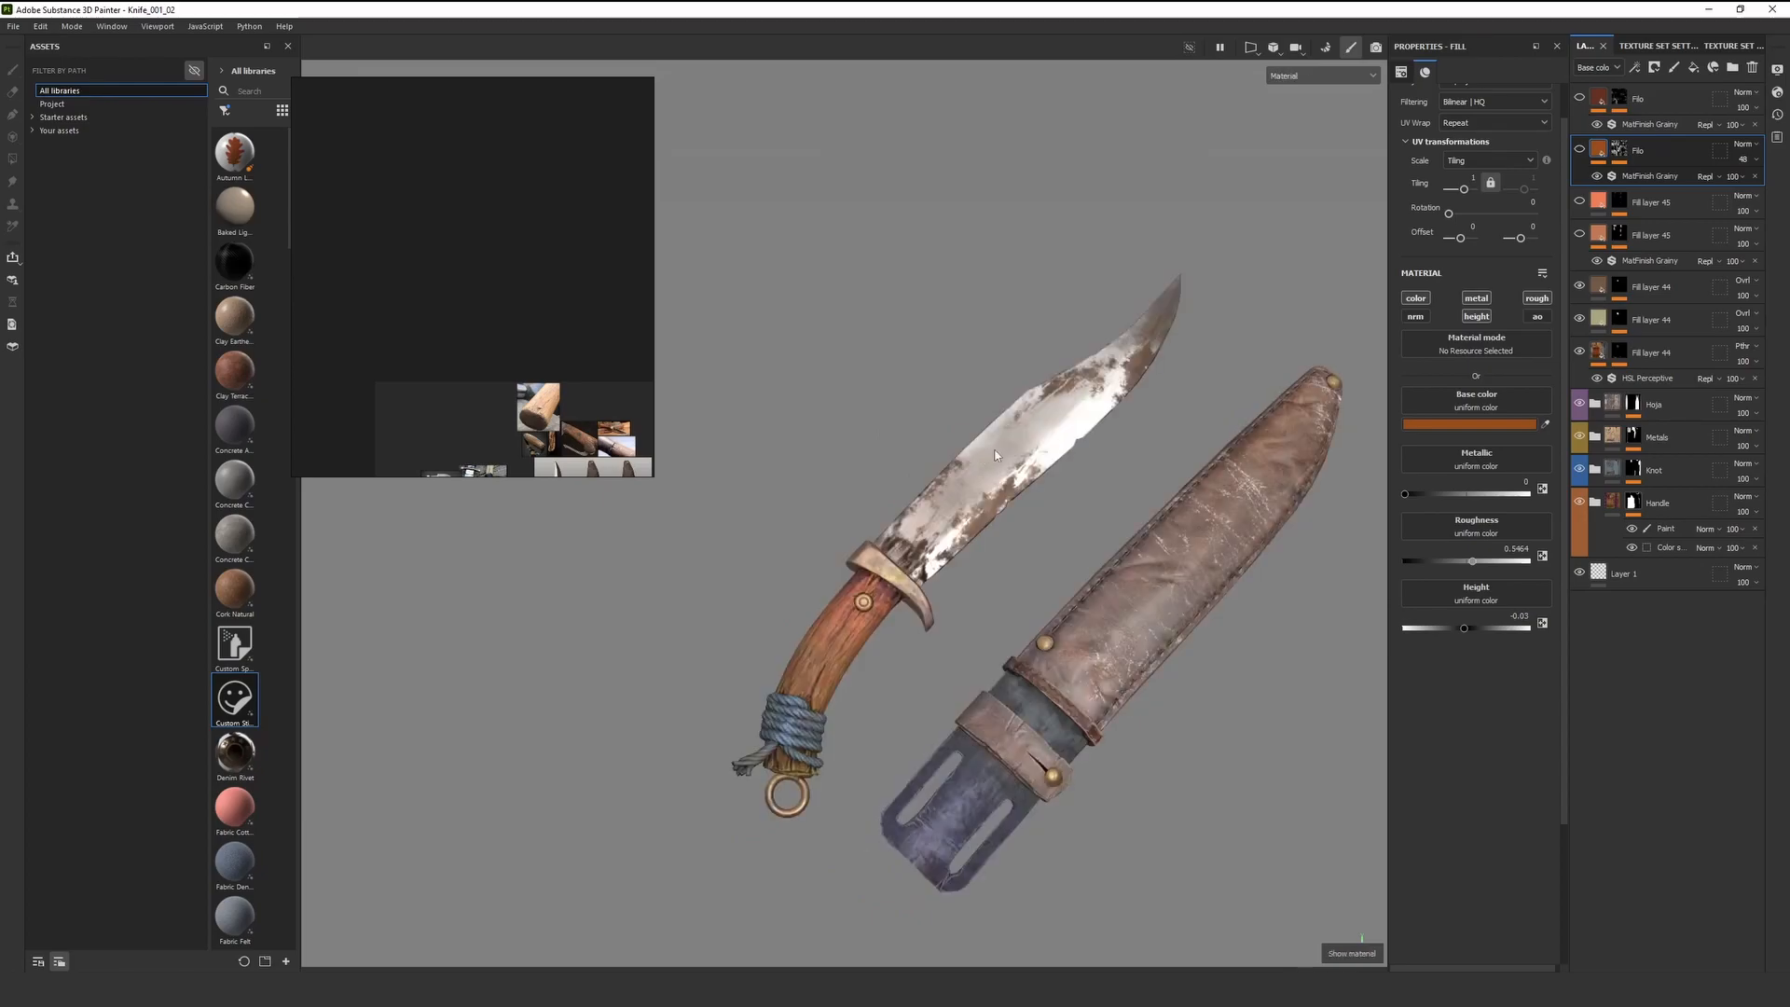
scroll(1010, 475, up, 3)
mouse_move(1010, 475)
alt+mouse_down()
mouse_move(987, 421)
mouse_move(938, 493)
mouse_move(915, 453)
mouse_move(1003, 476)
alt+mouse_up()
scroll(955, 473, down, 4)
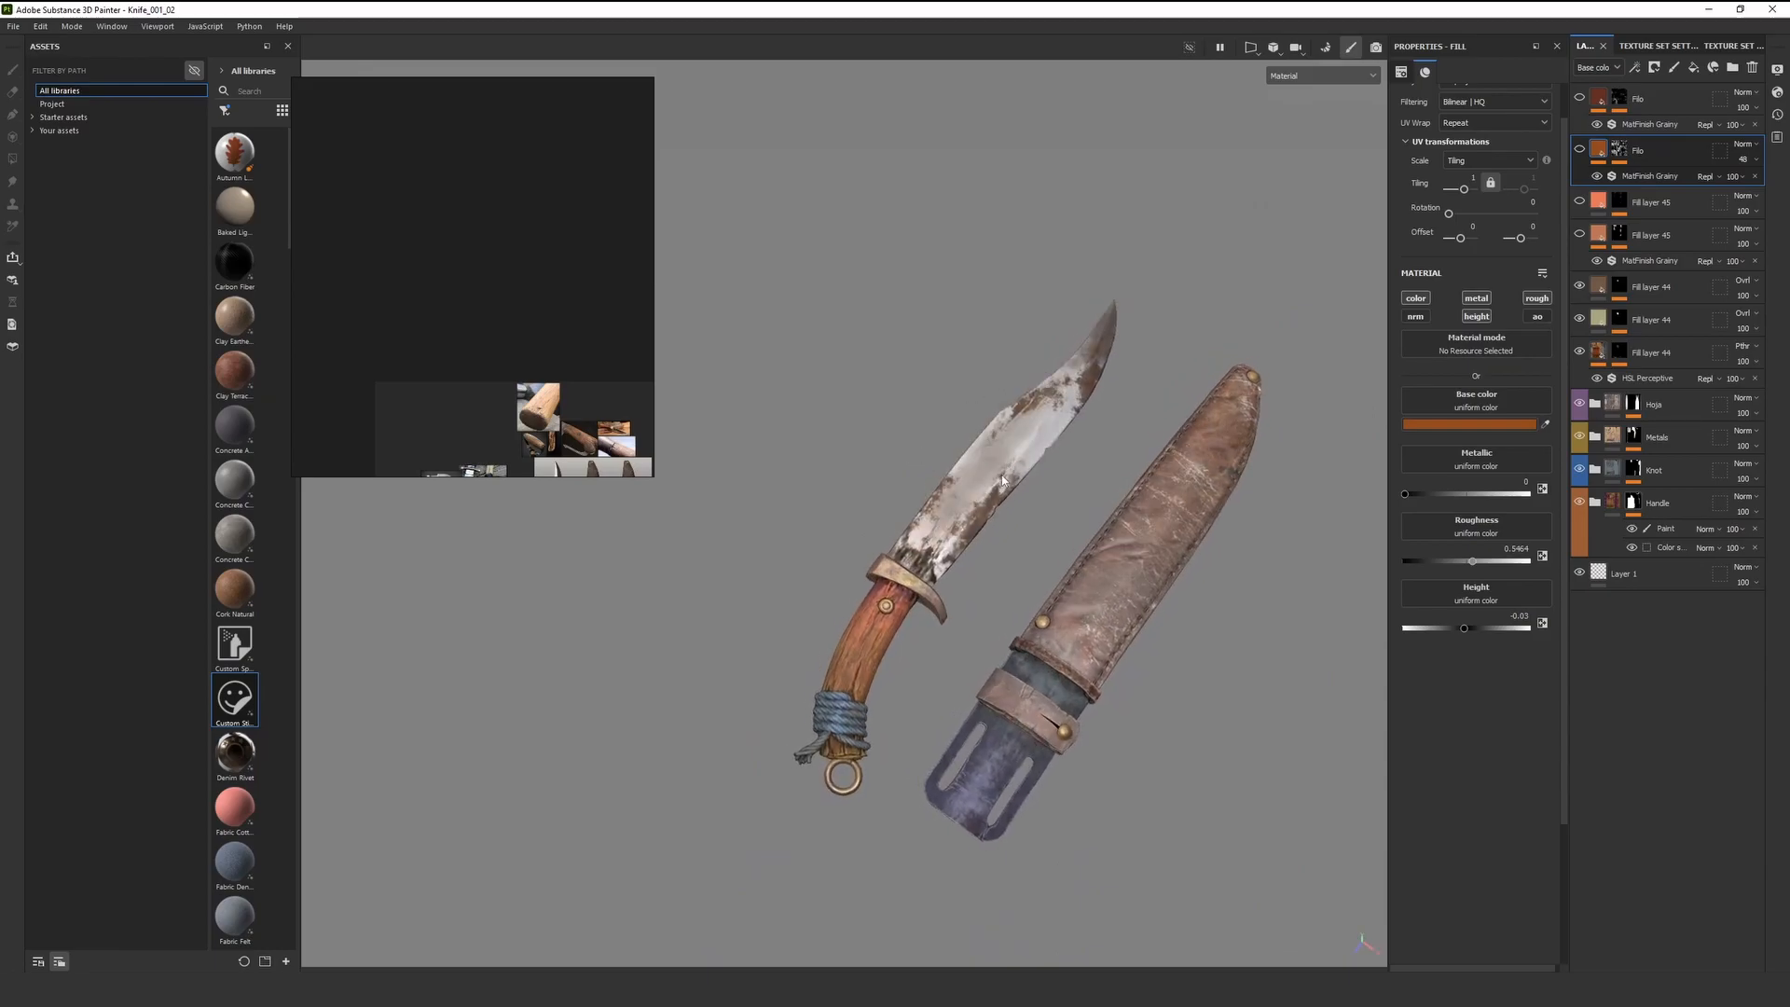
Inspect the sheath and blade in the Roughness channel, then compare them in the full material with rotated lighting
alt+drag(1003, 481, 1079, 550)
scroll(1042, 570, up, 3)
key(c)
key(c)
key(c)
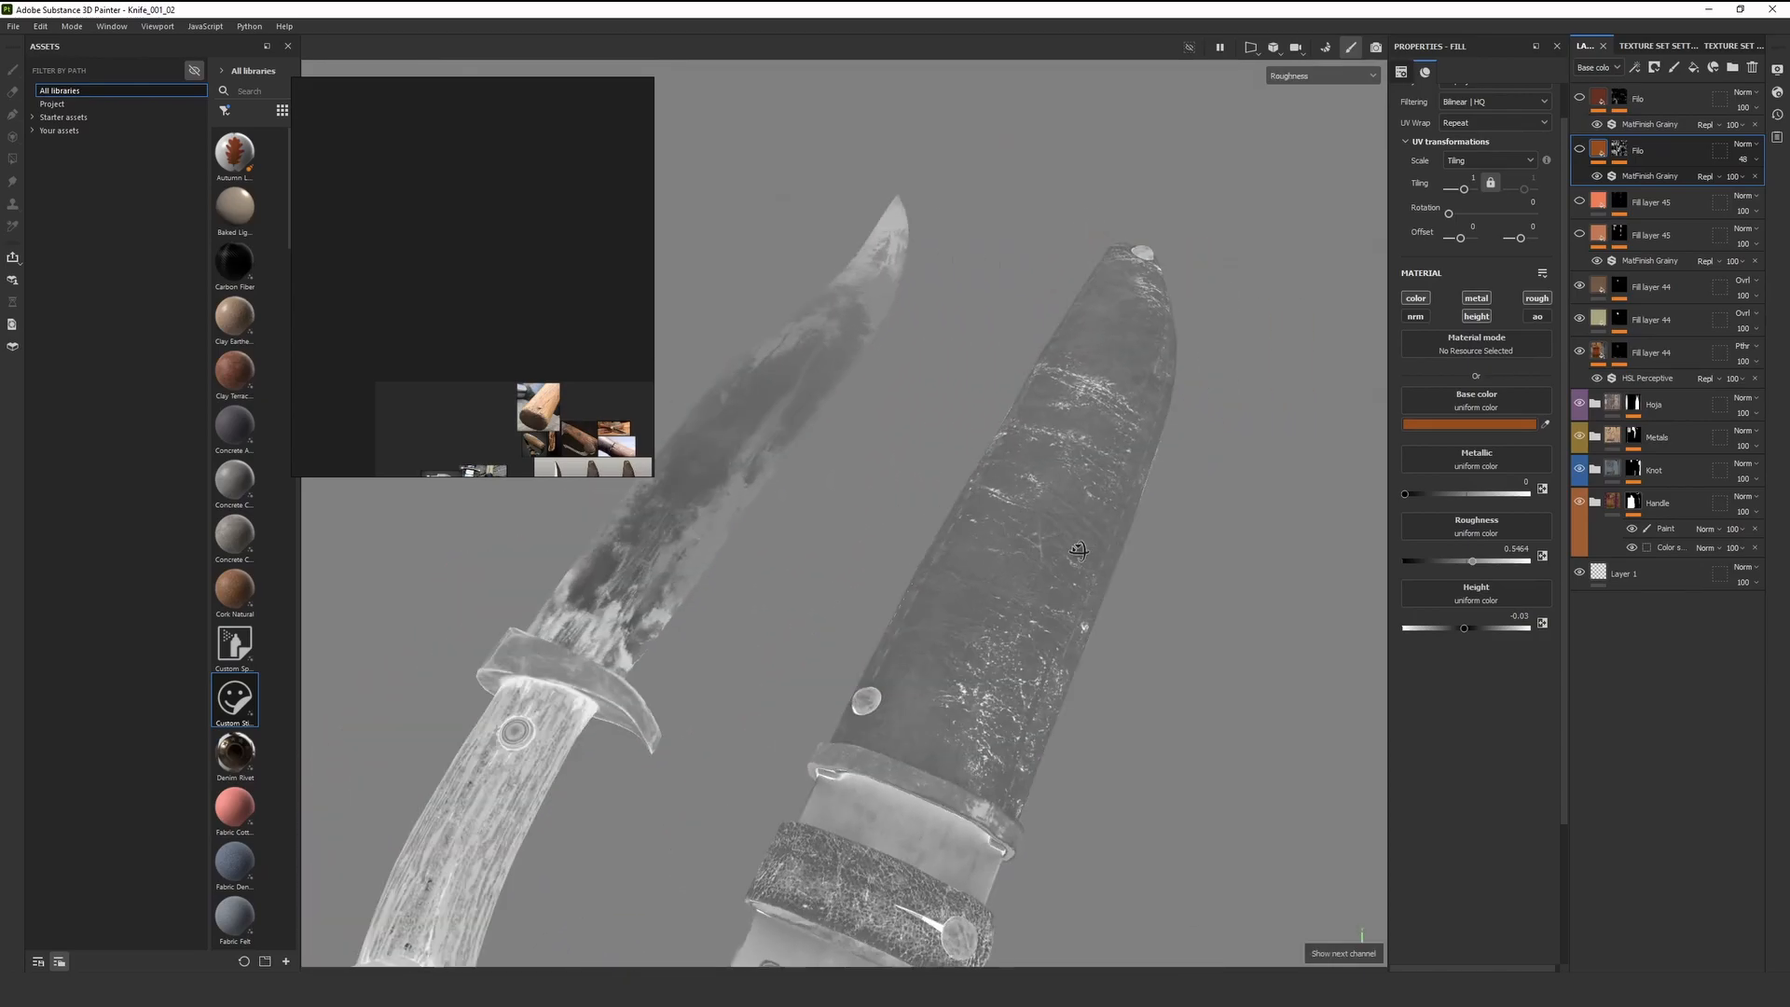
scroll(876, 556, down, 2)
alt+drag(877, 556, 935, 625)
key(m)
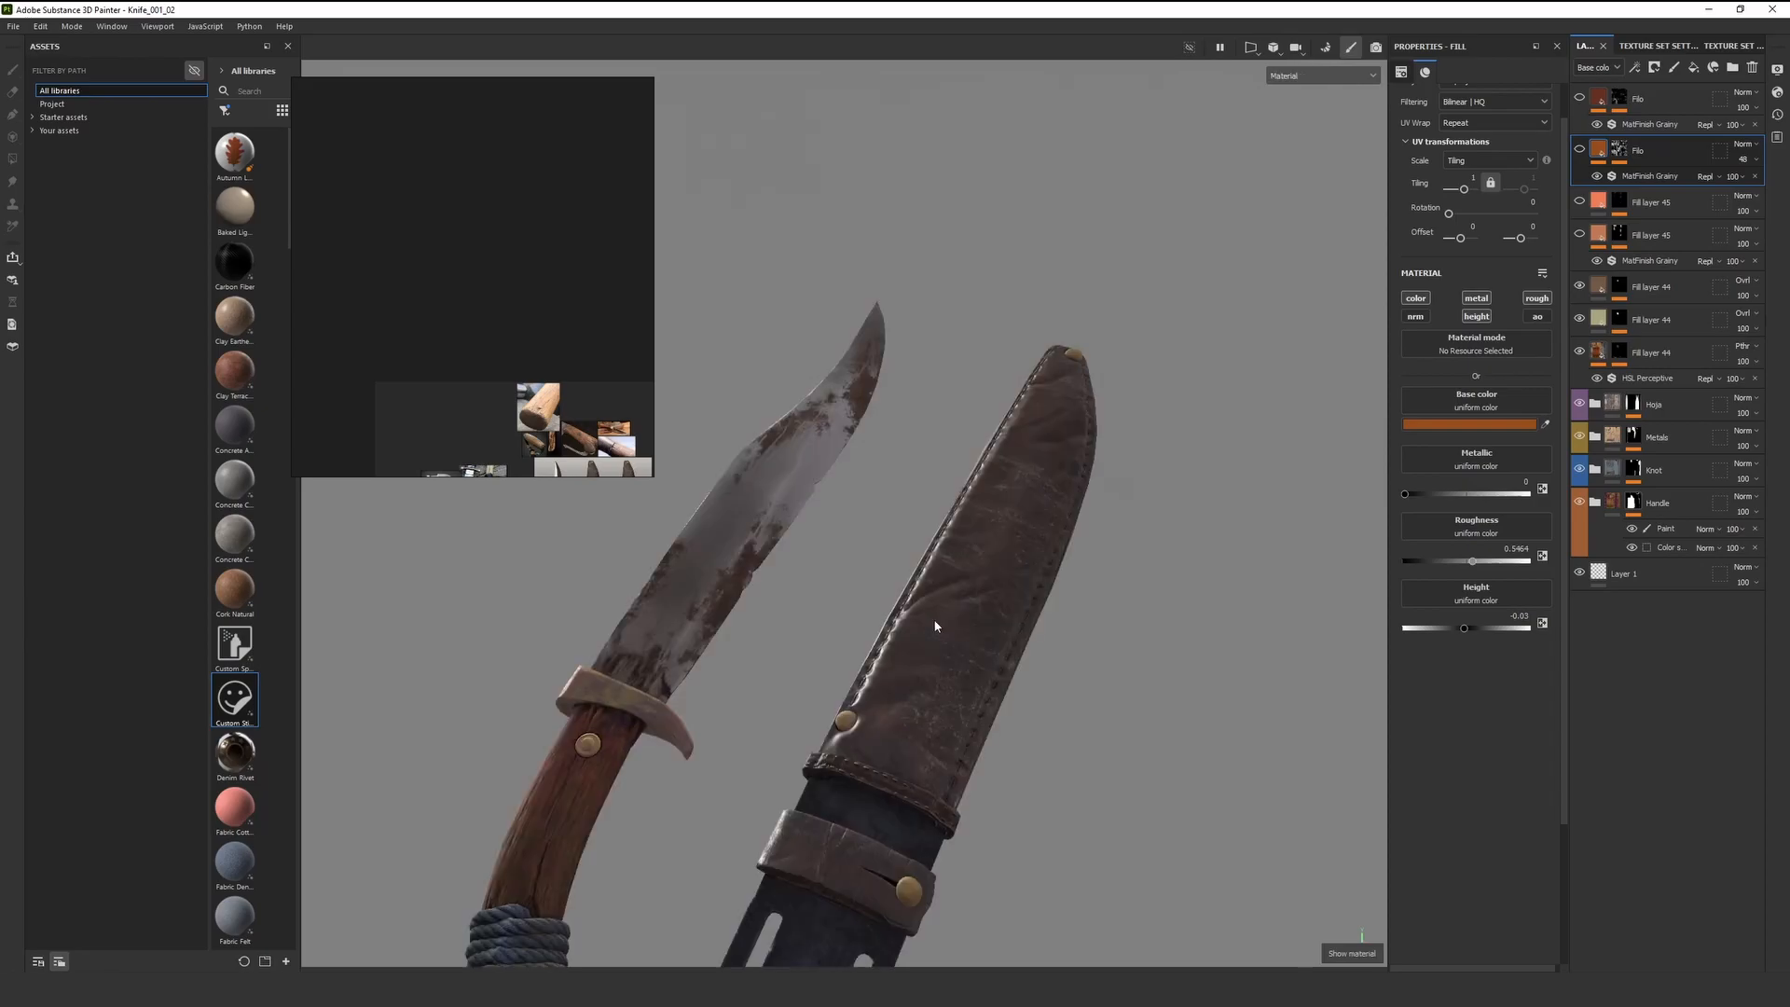
shift+right_drag(1048, 374, 1003, 501)
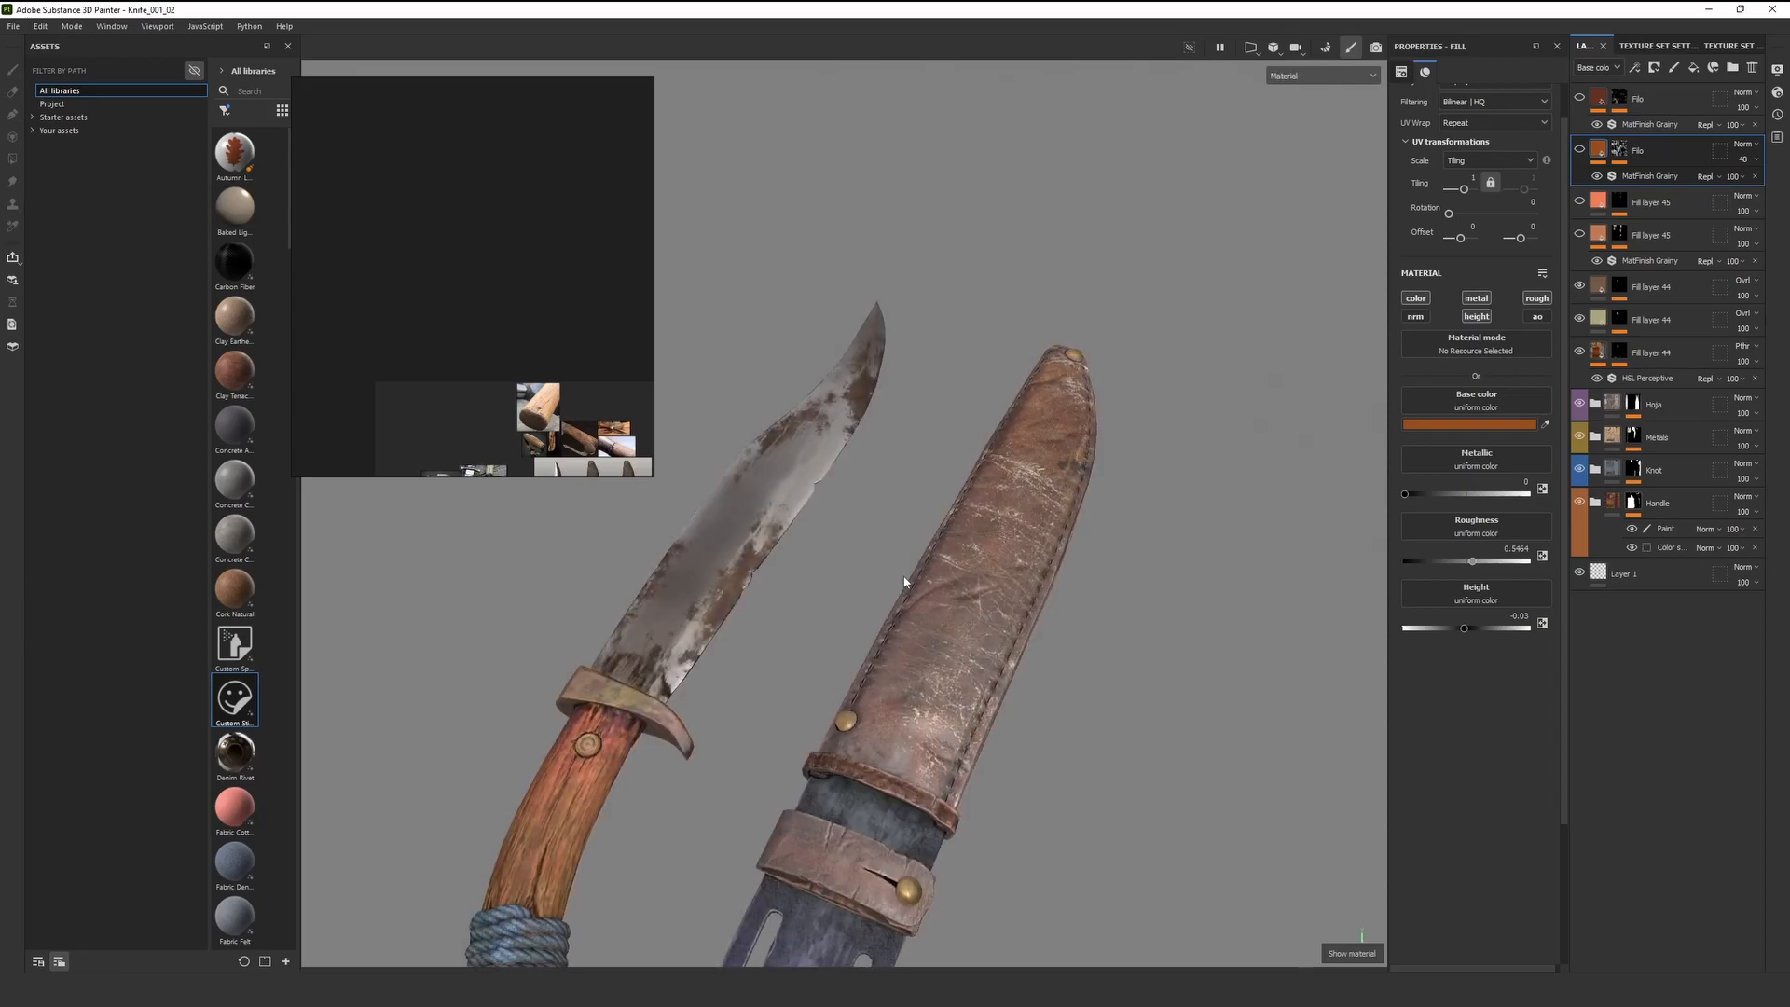
Inspect the sheath in the Normal, Ambient occlusion and Normal + Height + Mesh channels, then return to the full material
alt+drag(1106, 500, 948, 730)
alt+drag(1081, 598, 1042, 540)
scroll(1042, 539, up, 5)
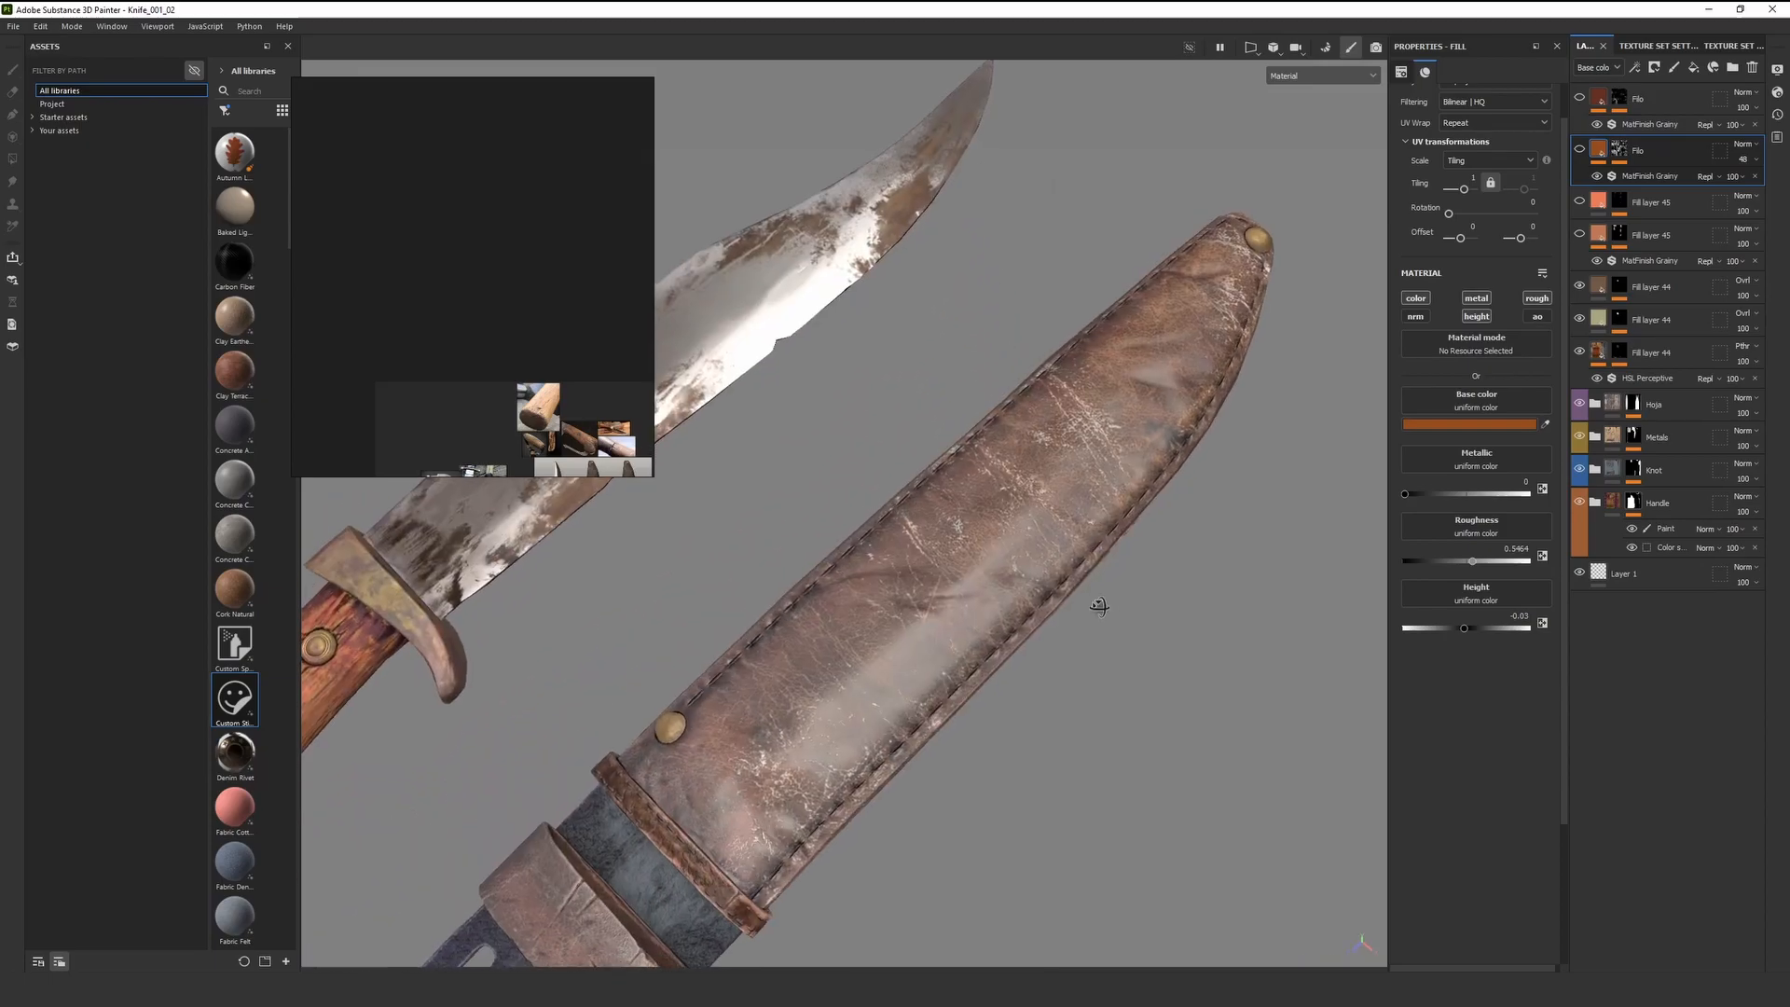
key(c)
key(c)
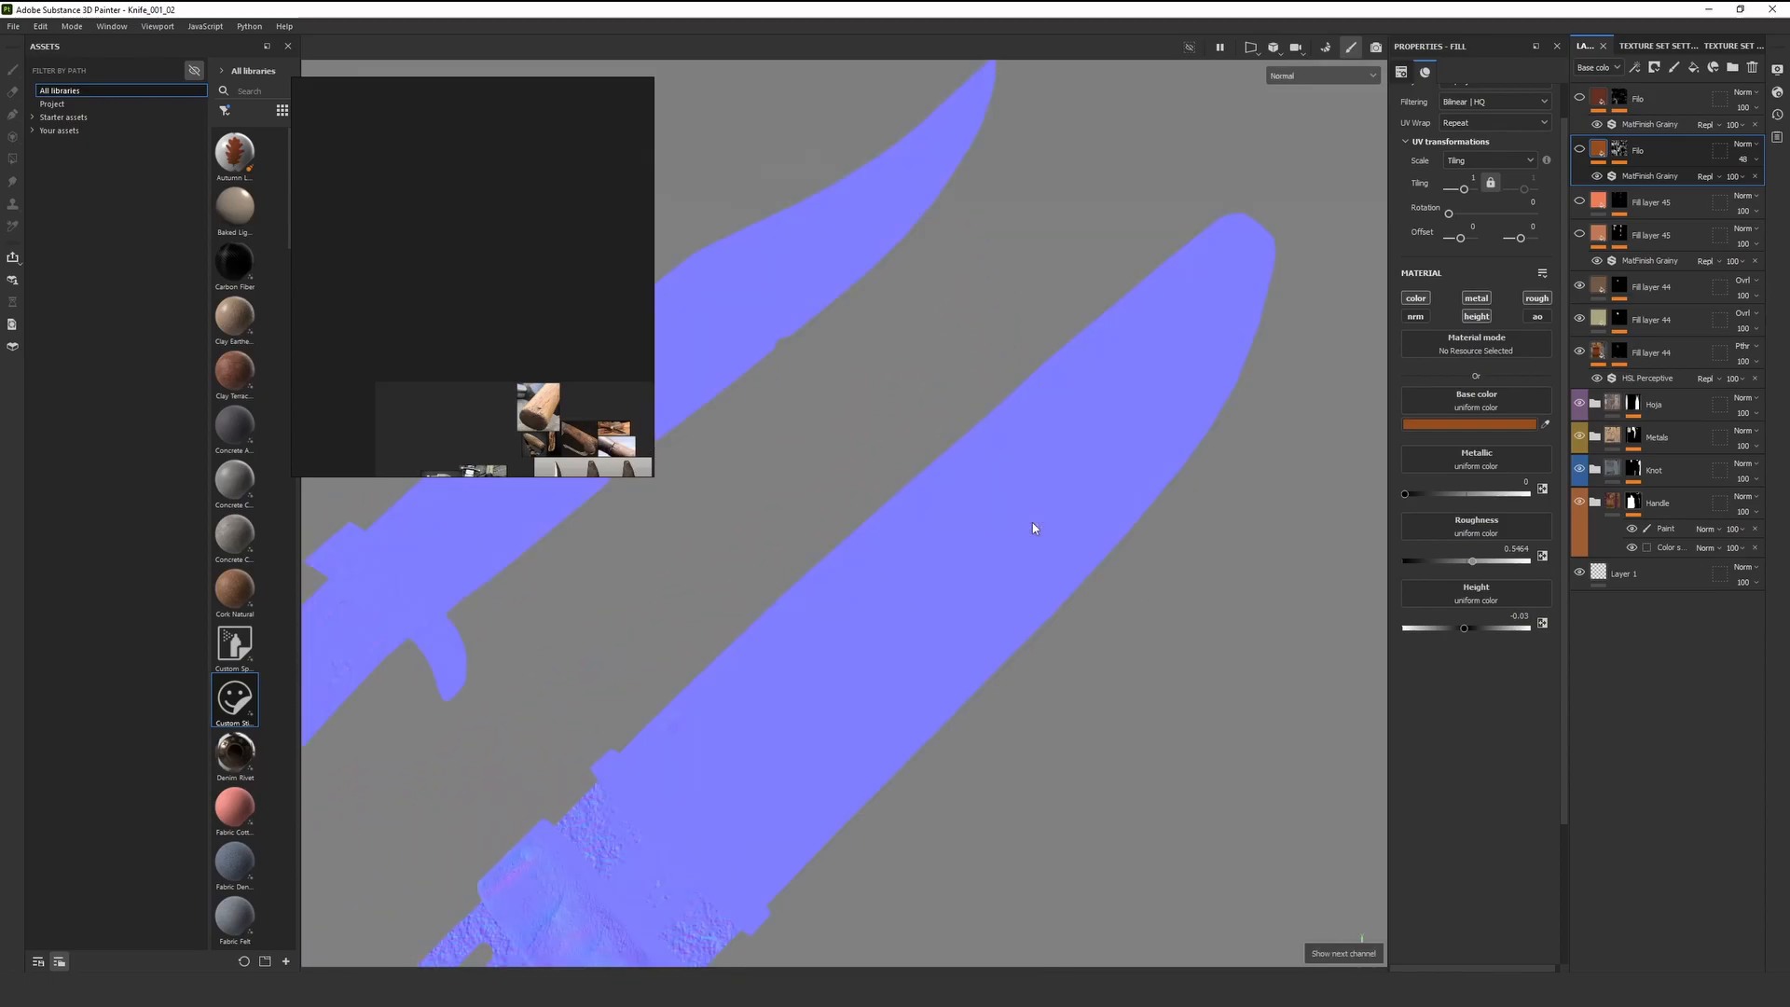
key(c)
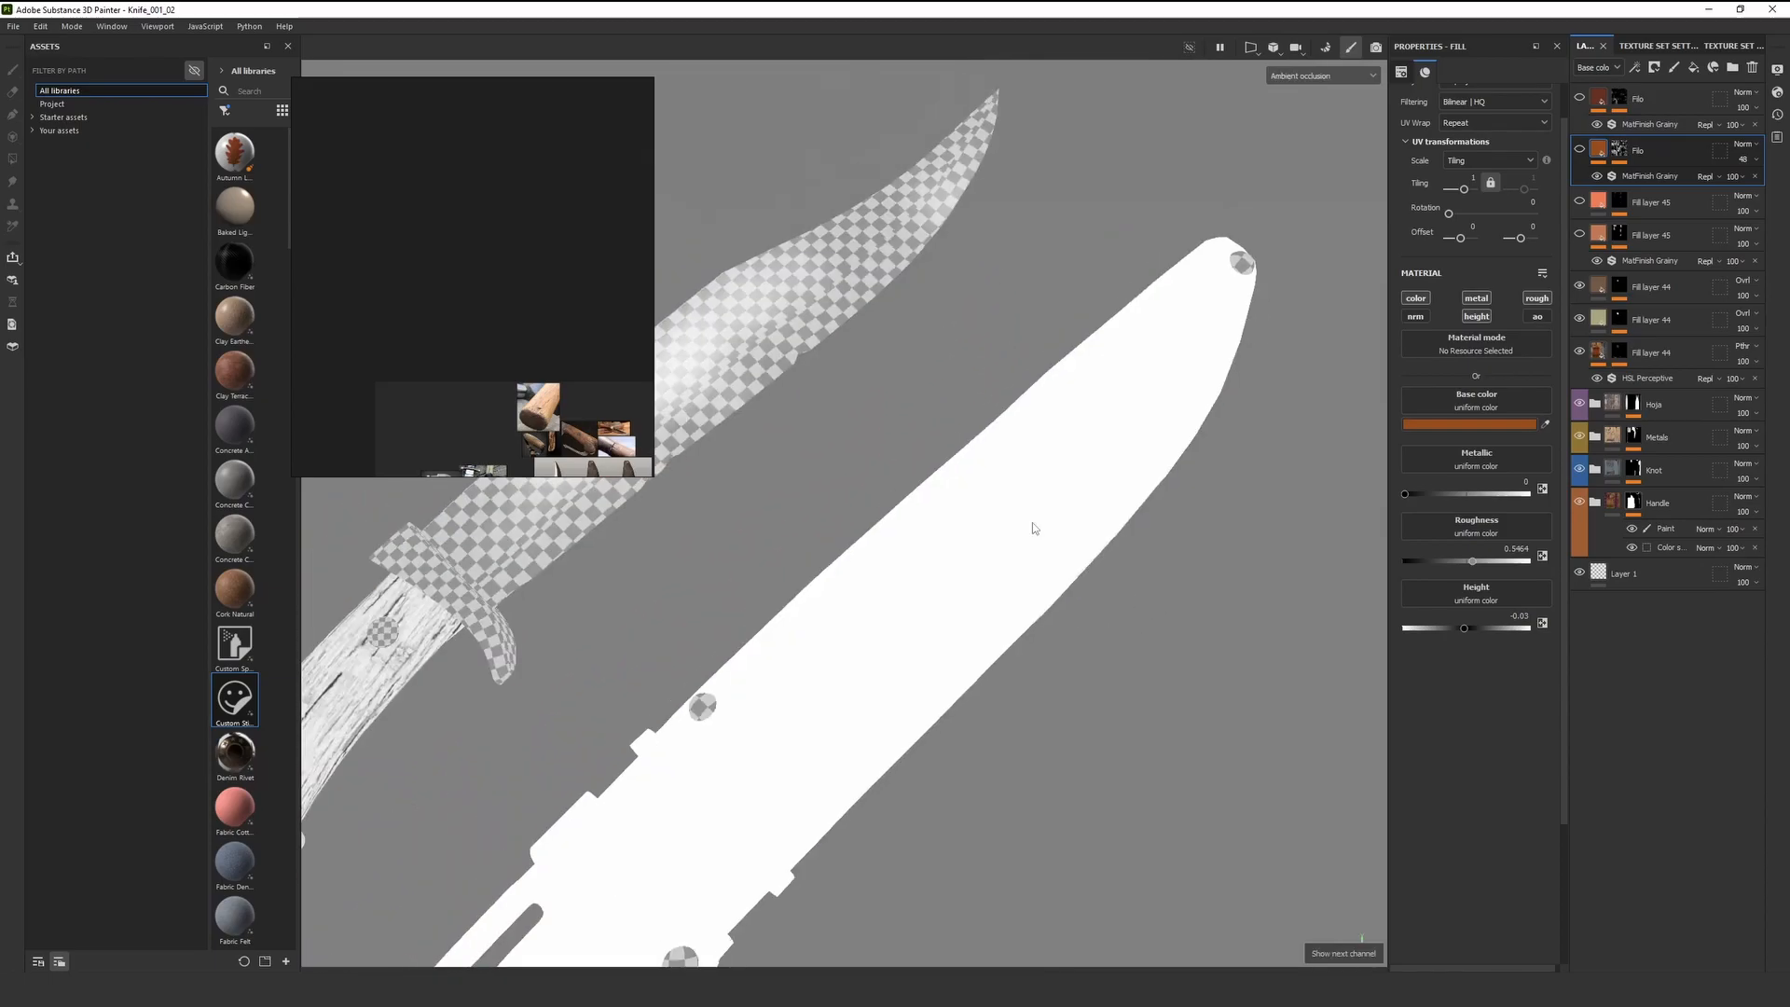
key(c)
scroll(1016, 534, down, 3)
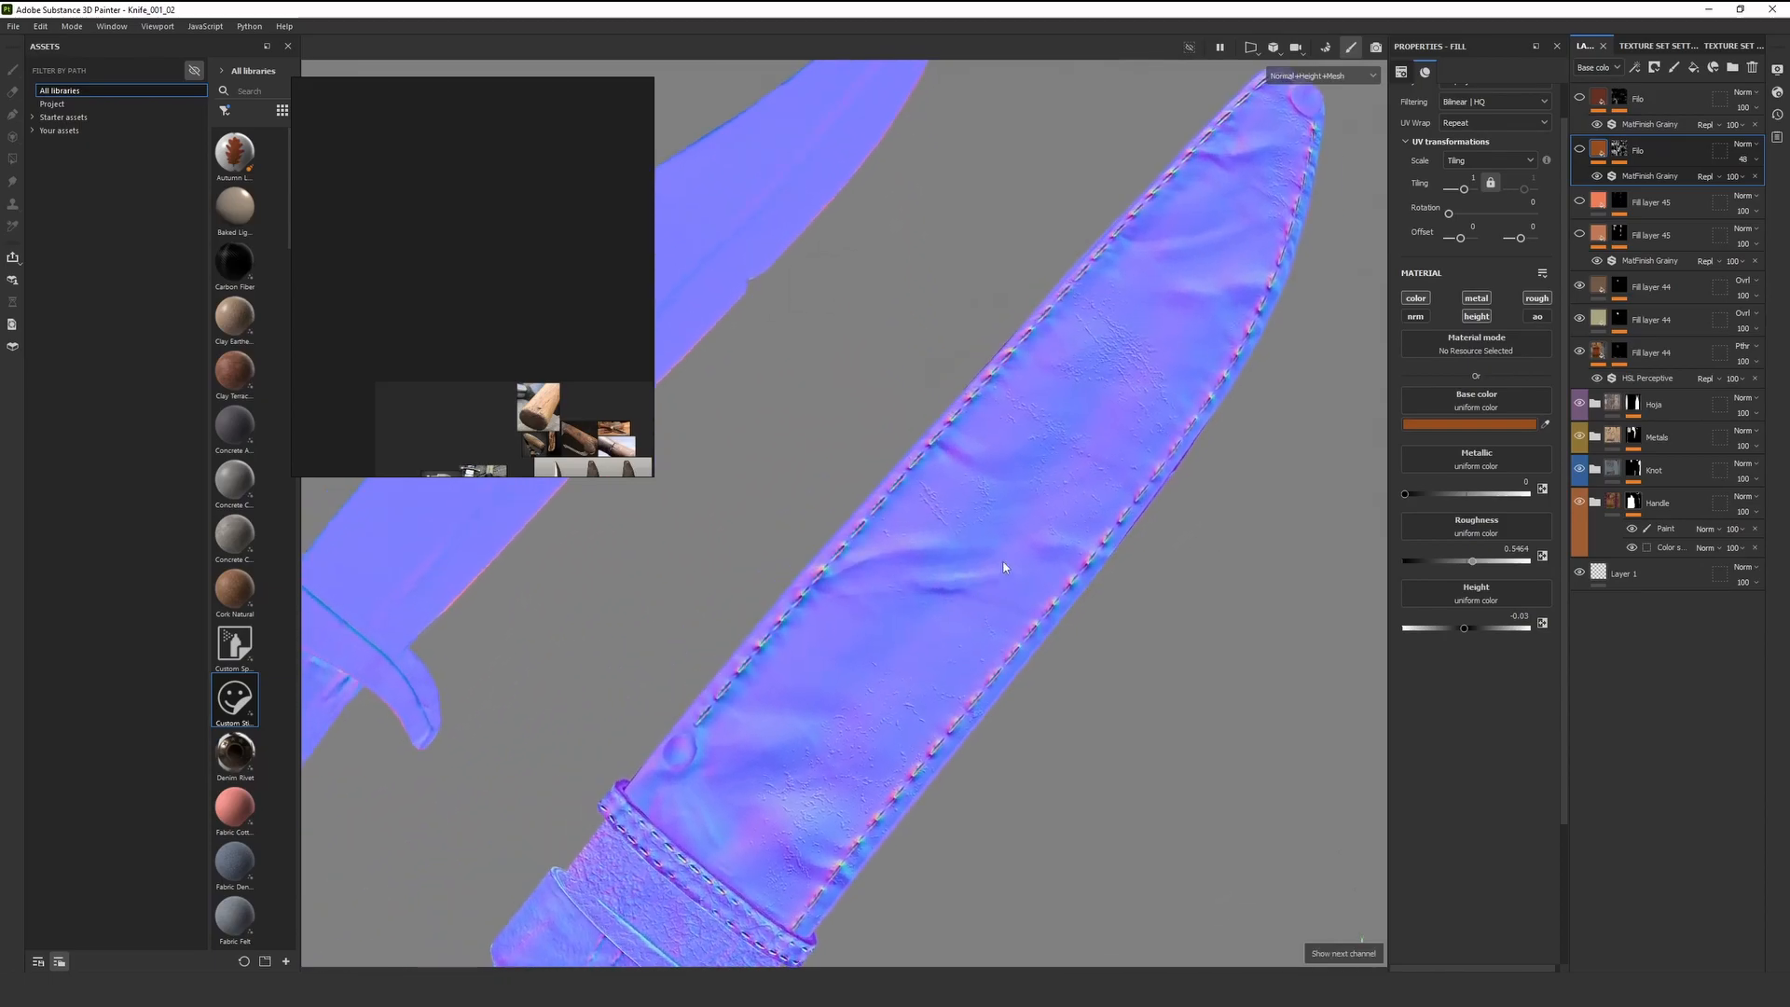
alt+middle_drag(1122, 296, 1106, 371)
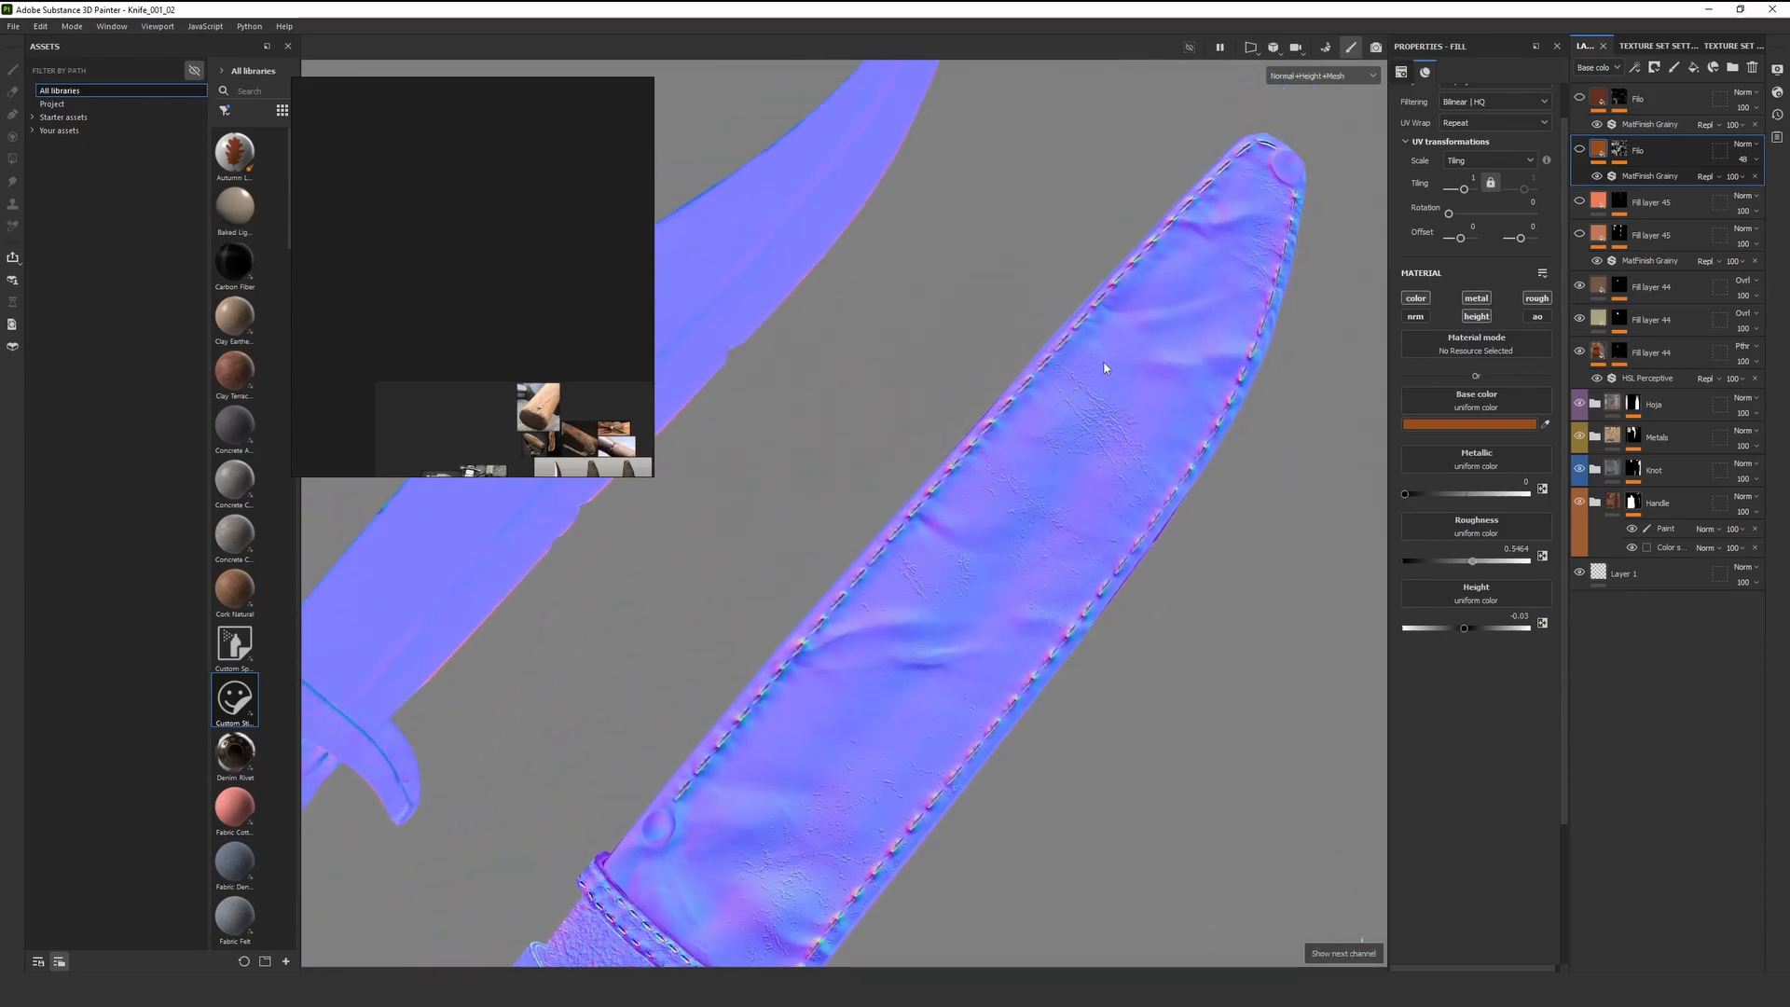
scroll(1072, 410, up, 3)
scroll(1091, 457, down, 4)
alt+drag(1132, 477, 1072, 434)
key(m)
Orbit around the sheath's leather, cycle through its individual channels, and return to the full material with rotated lighting
alt+drag(1097, 534, 1011, 431)
alt+drag(930, 540, 876, 555)
scroll(894, 540, down, 4)
scroll(1014, 442, up, 4)
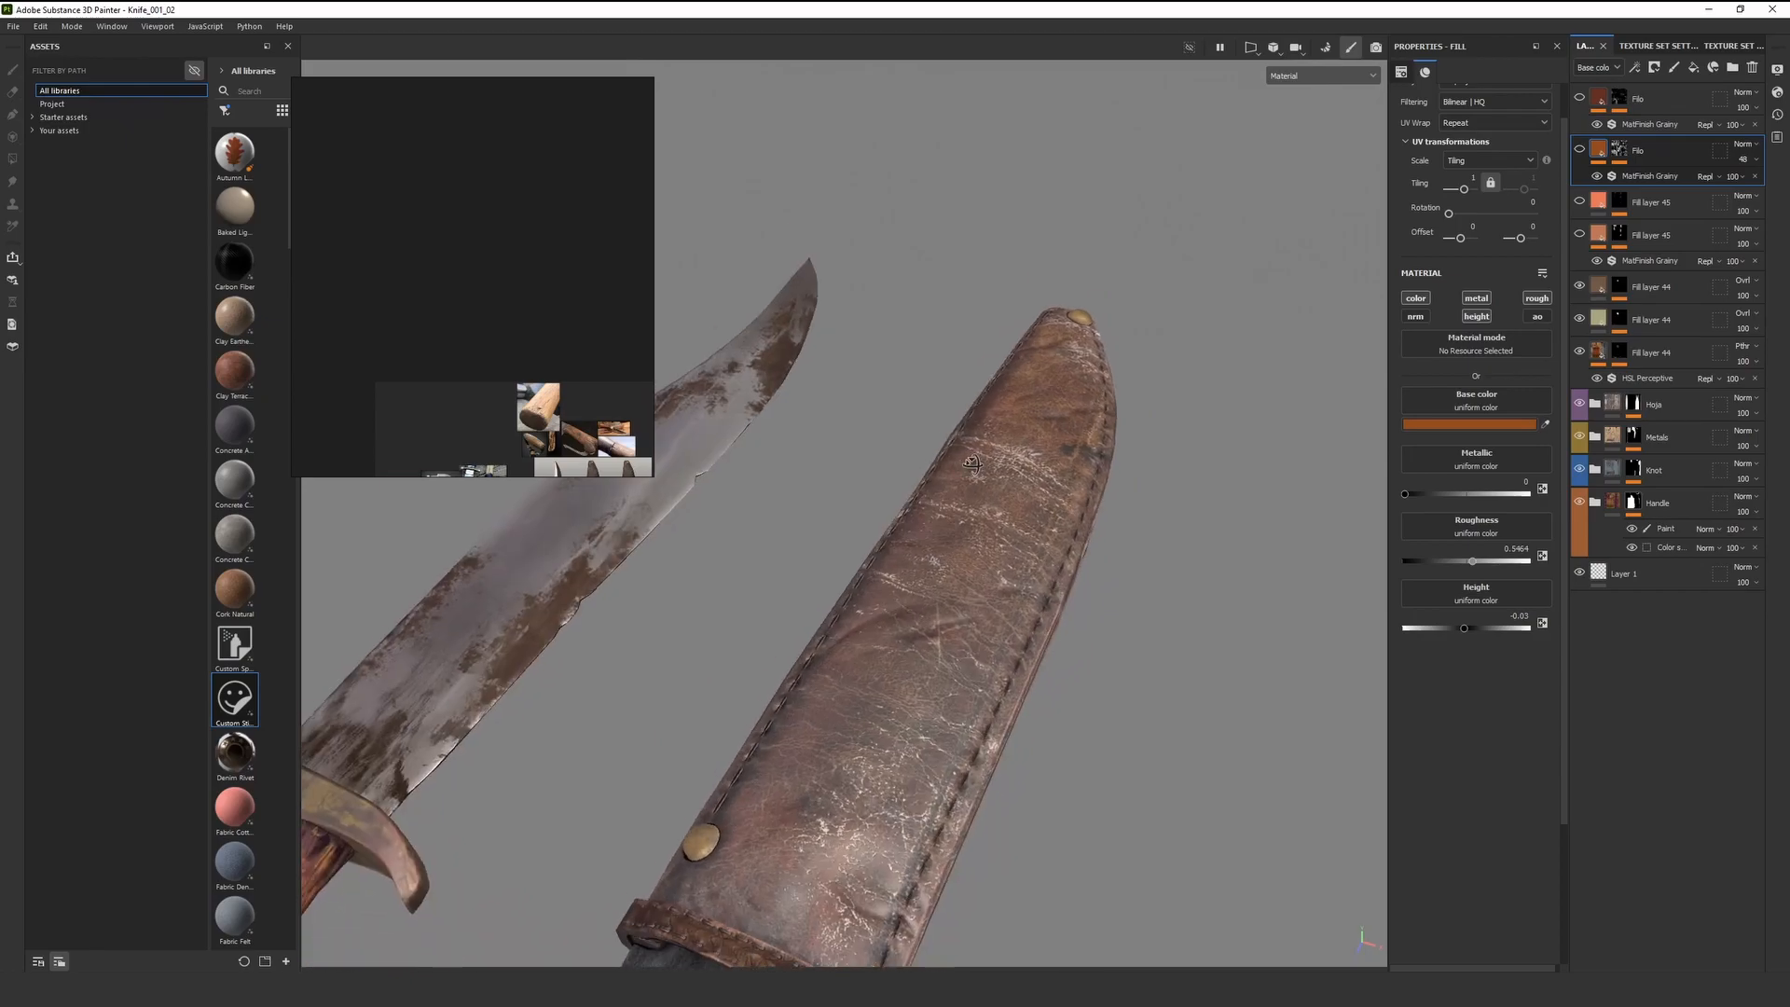
alt+drag(1014, 439, 1203, 402)
key(c)
key(c)
key(c)
key(c)
alt+drag(1211, 289, 1106, 387)
alt+drag(1246, 317, 1010, 630)
alt+drag(949, 691, 1045, 450)
scroll(1049, 447, down, 4)
key(m)
shift+right_drag(1045, 450, 1012, 527)
scroll(1012, 529, down, 3)
alt+middle_drag(1011, 528, 1136, 414)
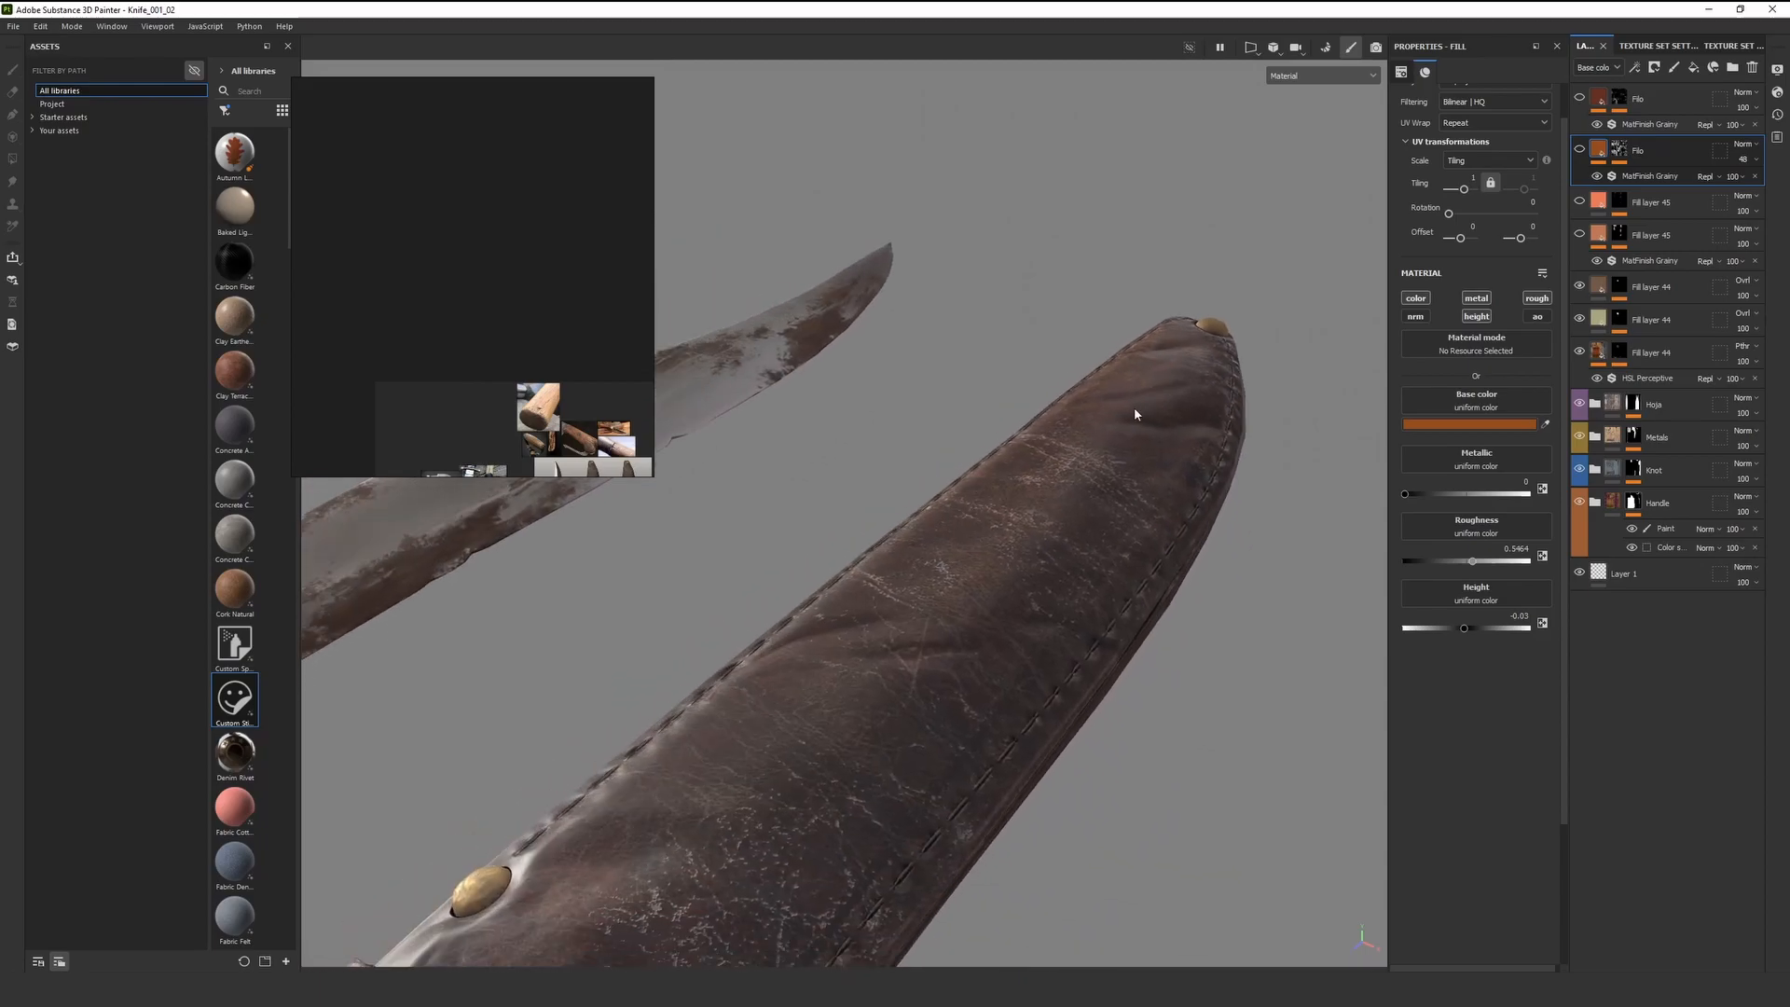
Compare the sheath's worn leather creases and scratches in single-channel view against the full material under different lighting
scroll(1136, 414, down, 4)
alt+drag(1160, 379, 1068, 427)
scroll(1068, 427, up, 4)
key(c)
key(c)
key(c)
alt+middle_drag(1098, 448, 1065, 444)
scroll(1093, 440, down, 4)
key(m)
shift+right_drag(1093, 440, 1087, 510)
alt+middle_drag(1104, 481, 1114, 463)
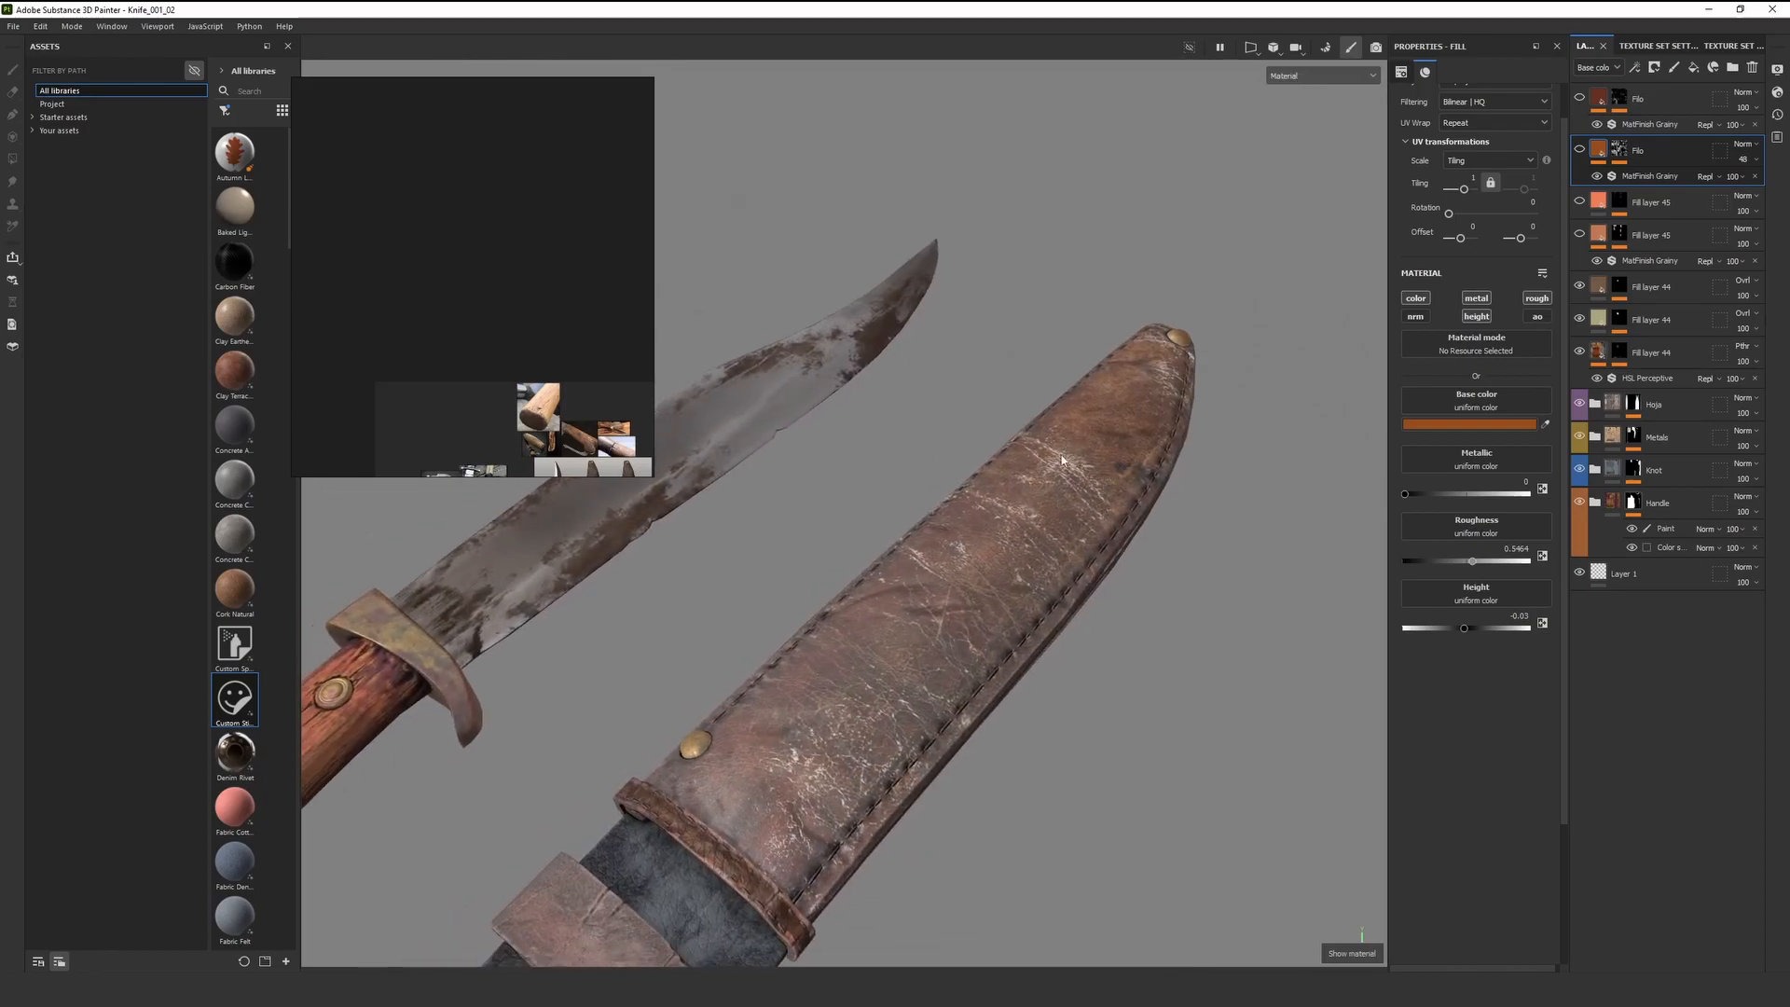
Frame the complete knife and sheath side by side in the full material to review the overall result
scroll(1063, 460, down, 4)
alt+drag(1031, 507, 988, 550)
scroll(976, 556, up, 2)
scroll(988, 551, down, 3)
alt+middle_drag(986, 550, 998, 545)
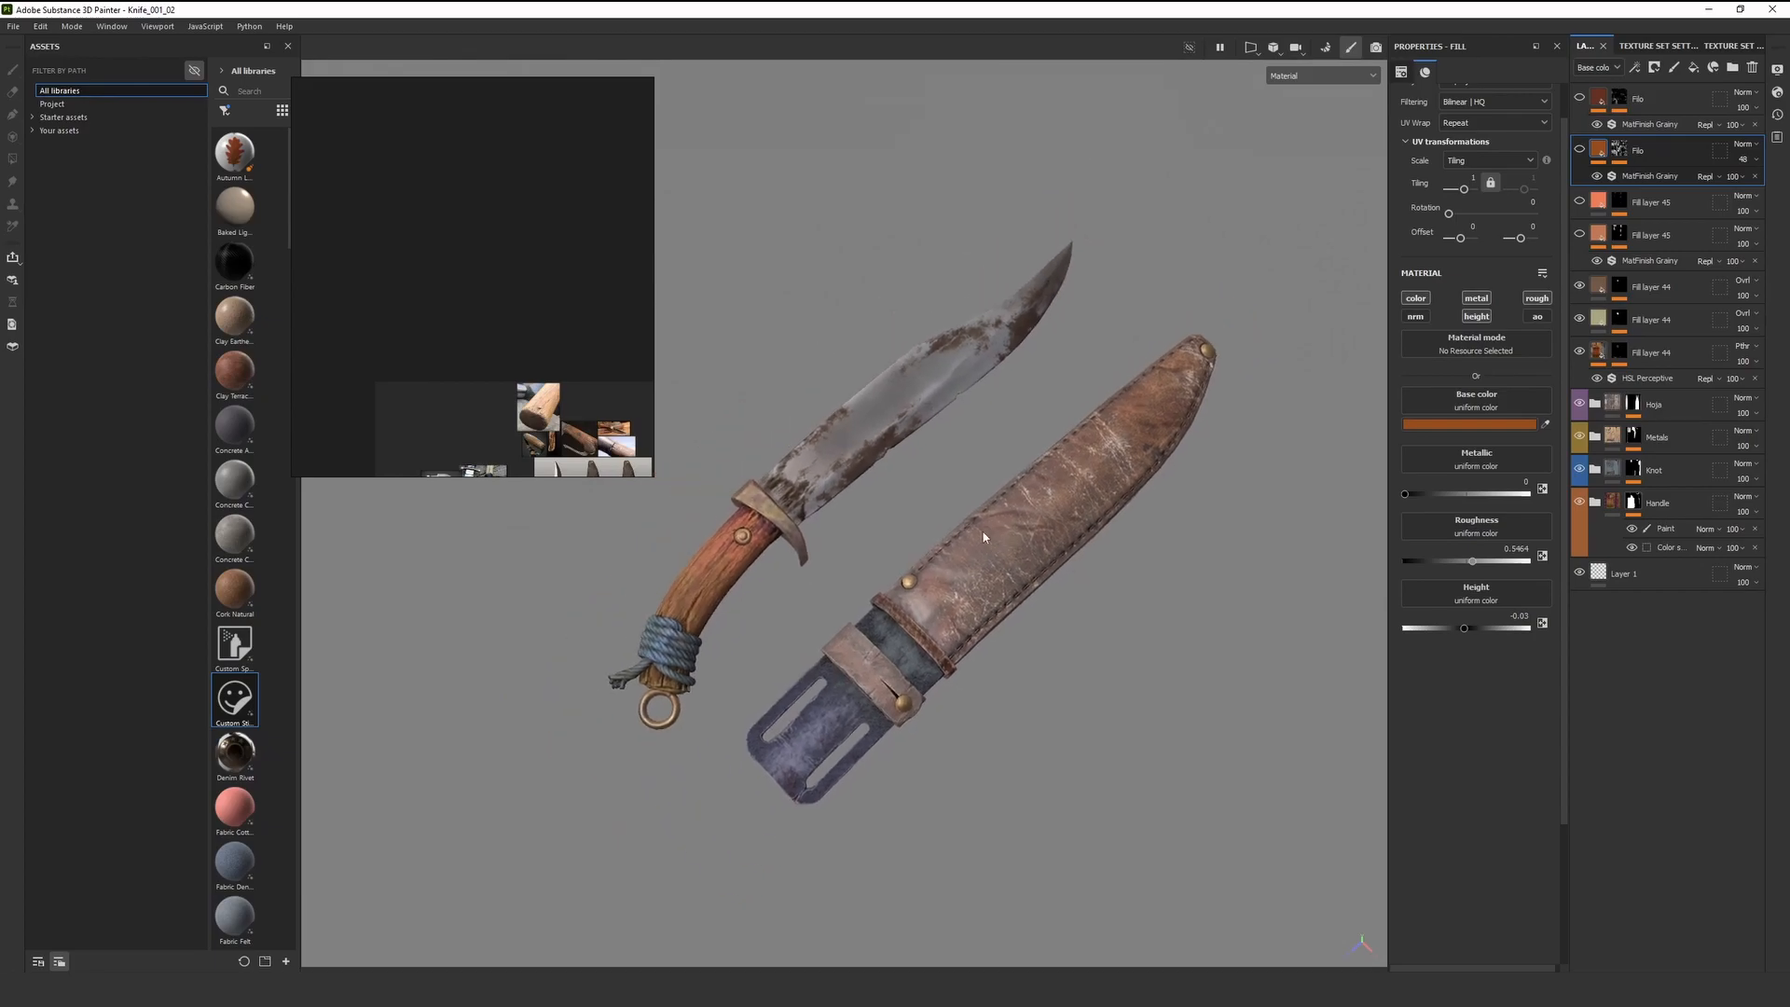
scroll(913, 490, up, 1)
scroll(913, 495, up, 3)
scroll(914, 495, down, 2)
alt+middle_drag(914, 495, 958, 492)
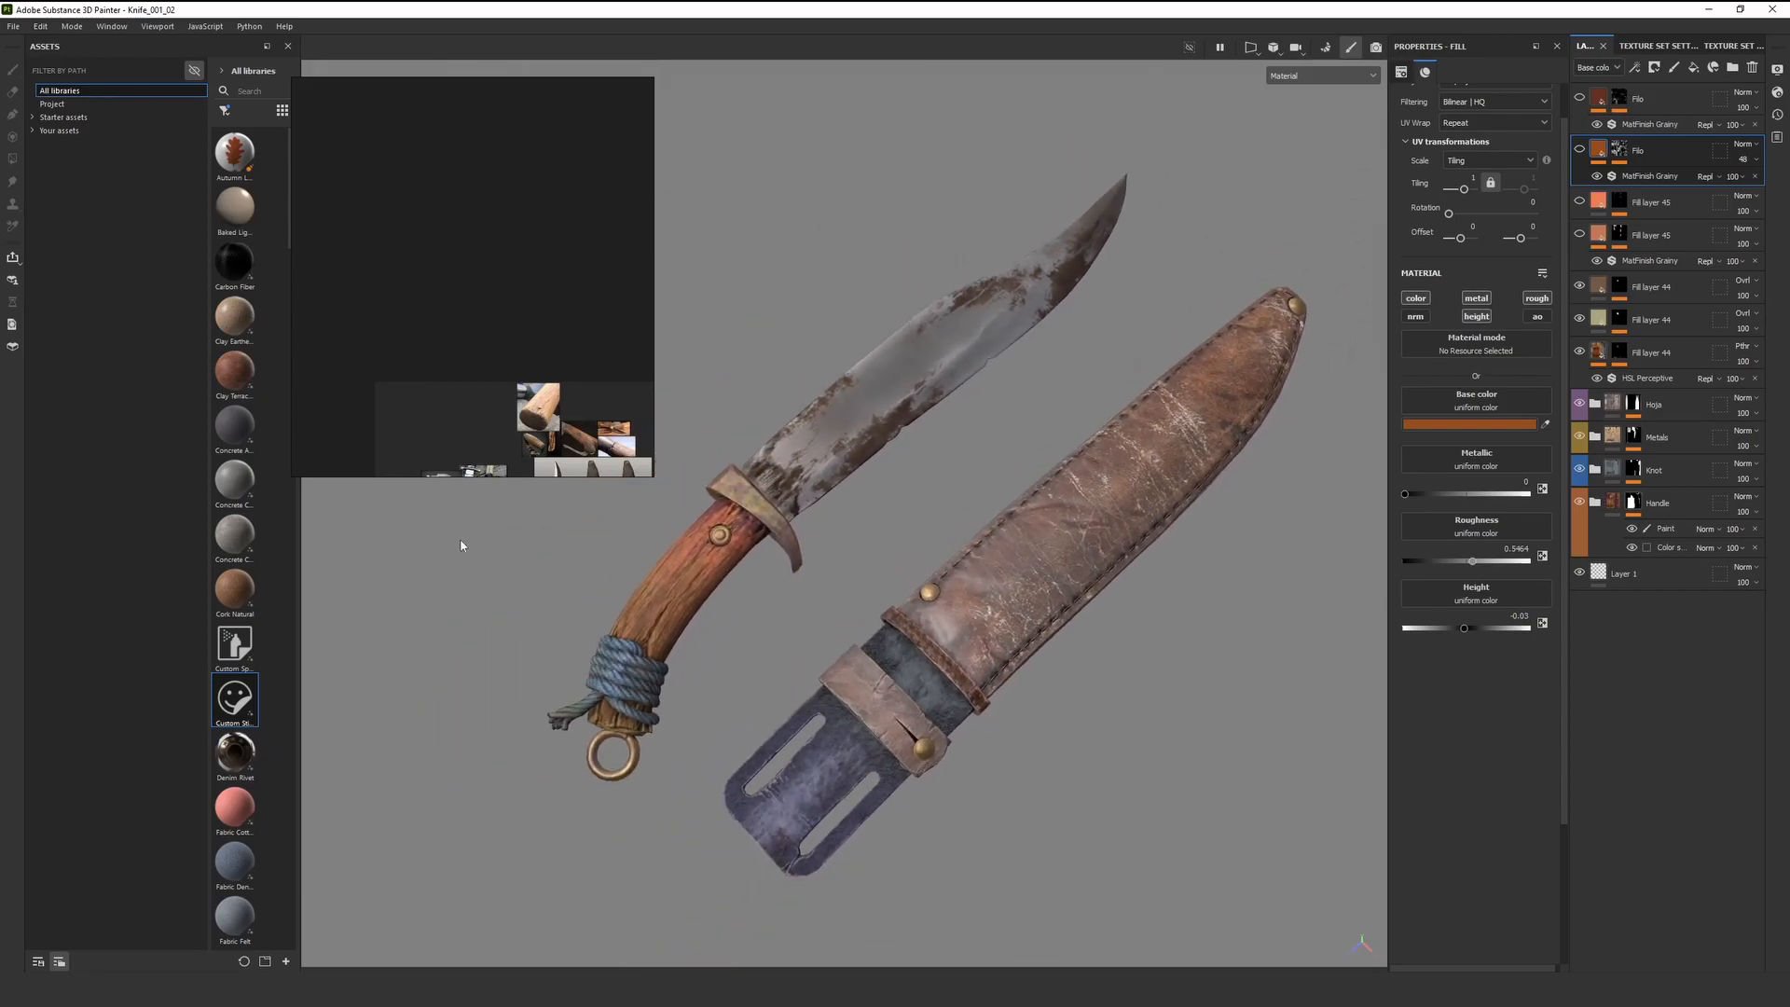